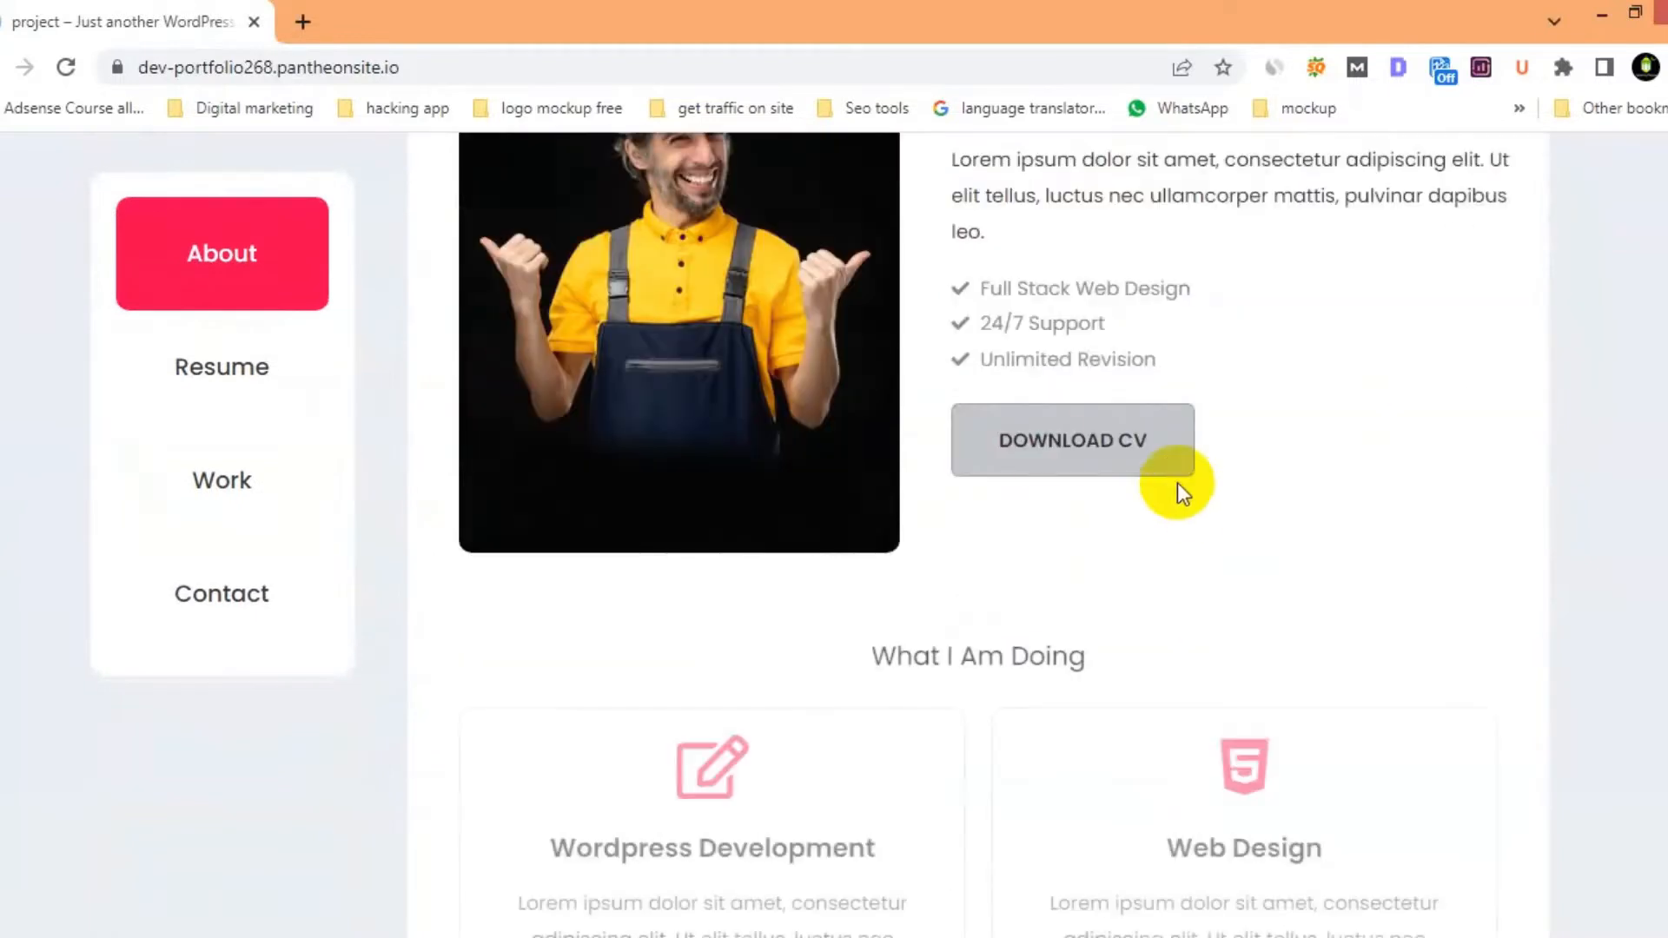
Look through the About section's service cards and the Our Trusted Clients carousel
scroll(859, 556, down, 4)
scroll(1133, 529, down, 10)
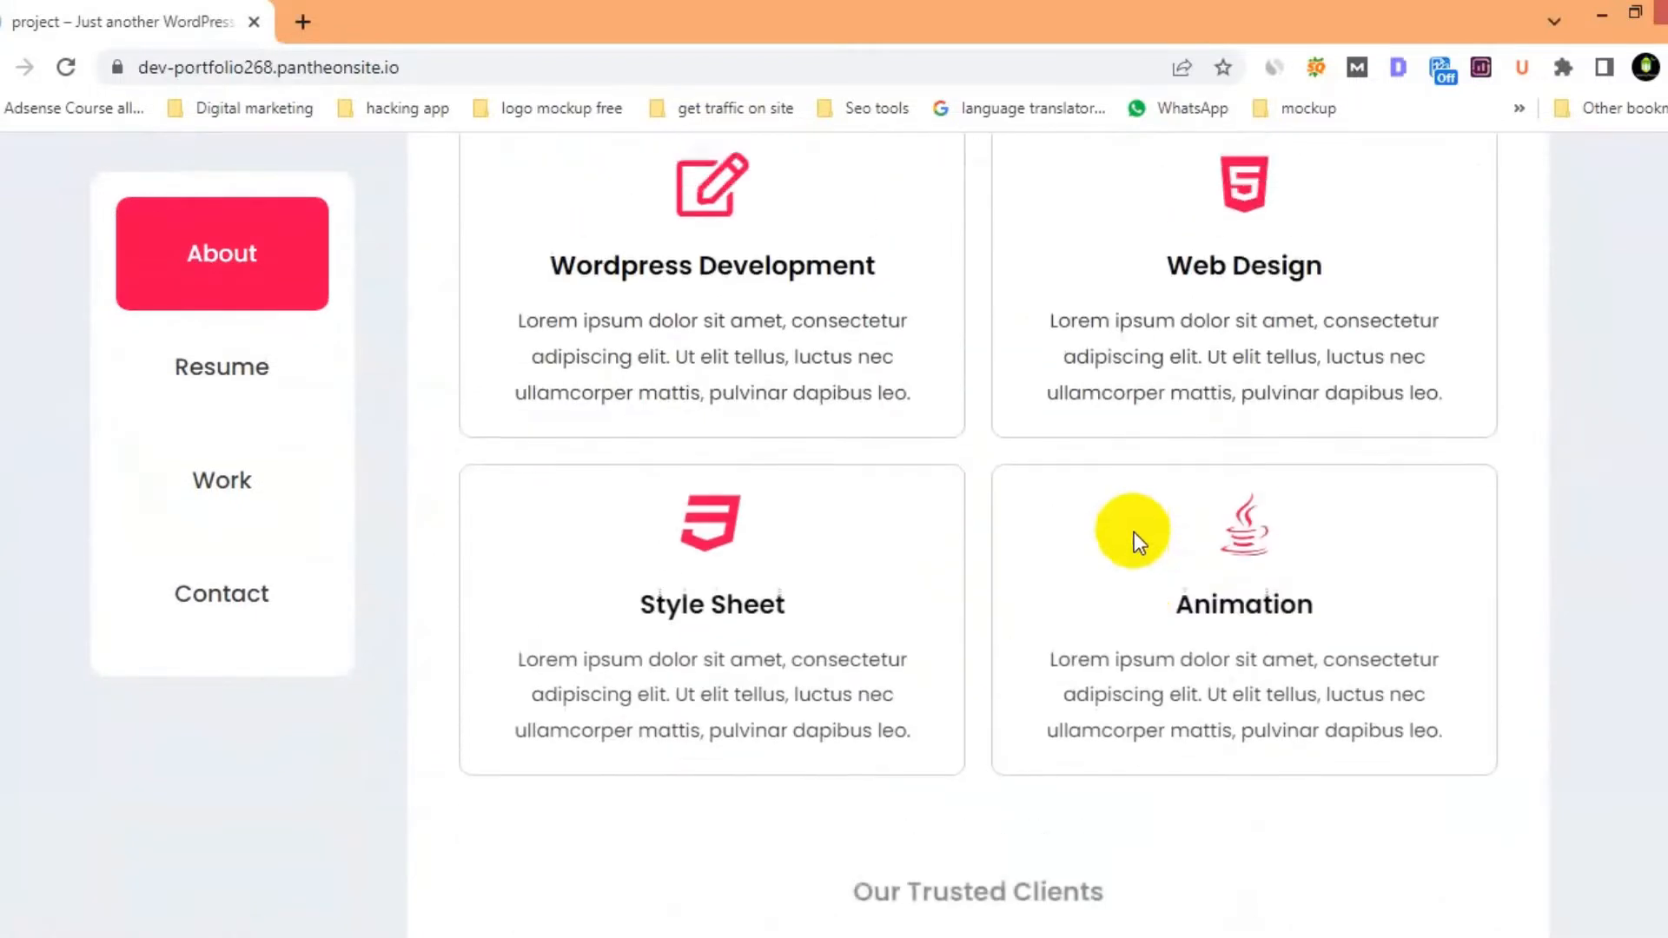
scroll(1134, 533, up, 3)
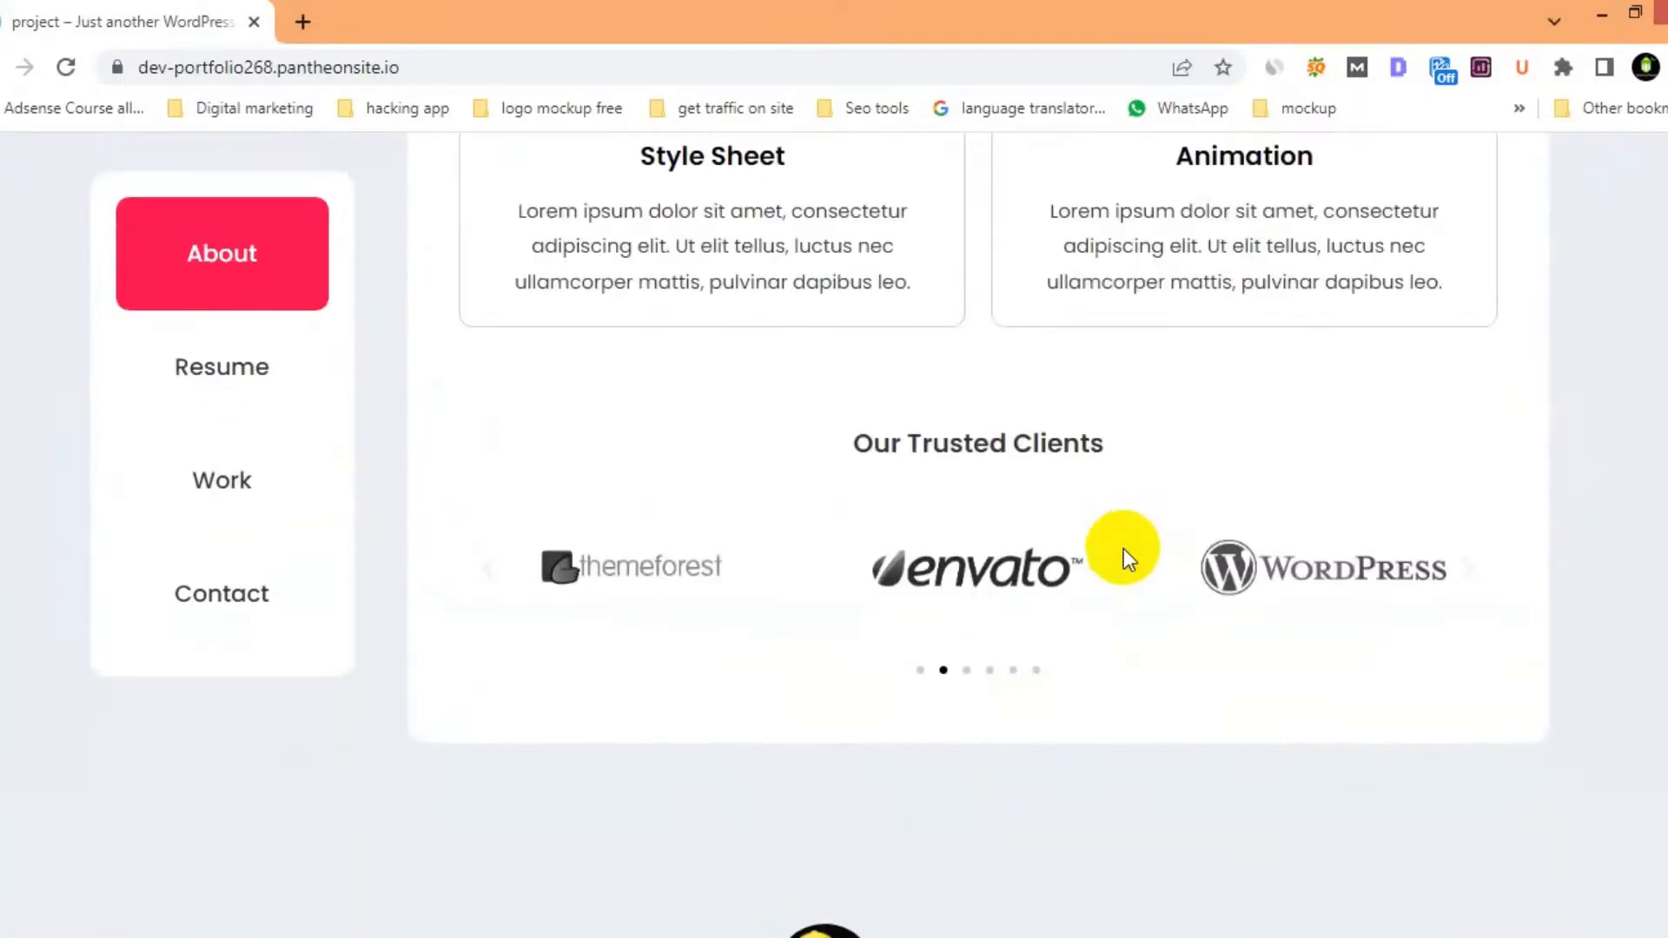
Open the Resume section and examine its education, job experience and My Skills blocks
click(254, 393)
scroll(440, 443, up, 3)
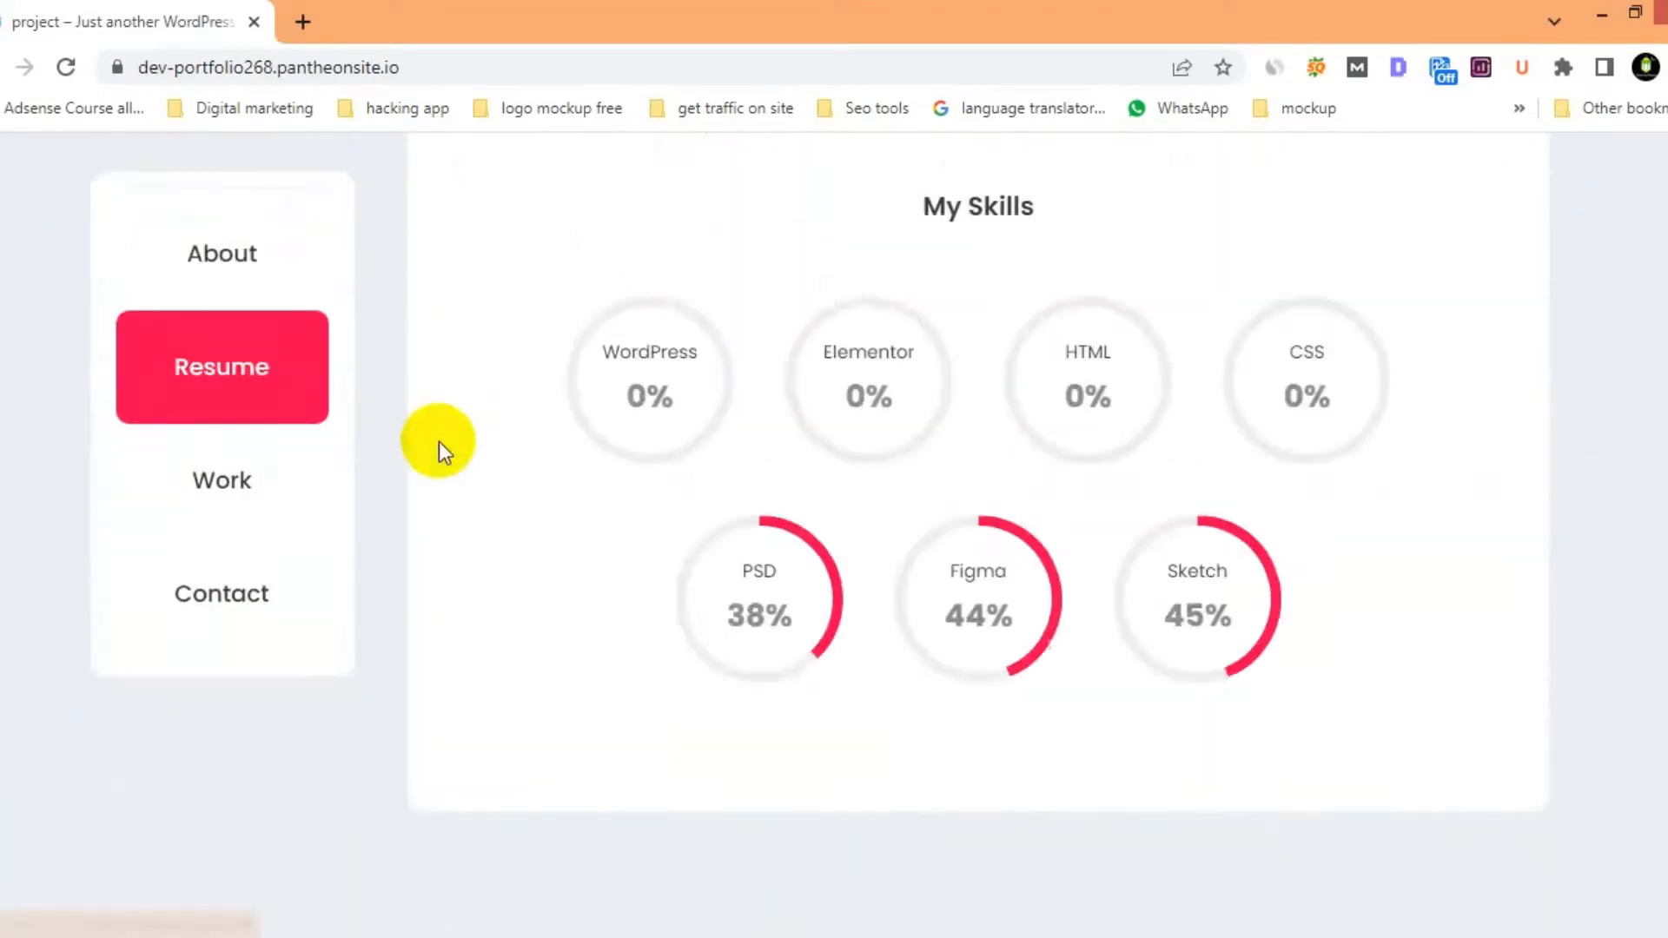
scroll(945, 305, up, 6)
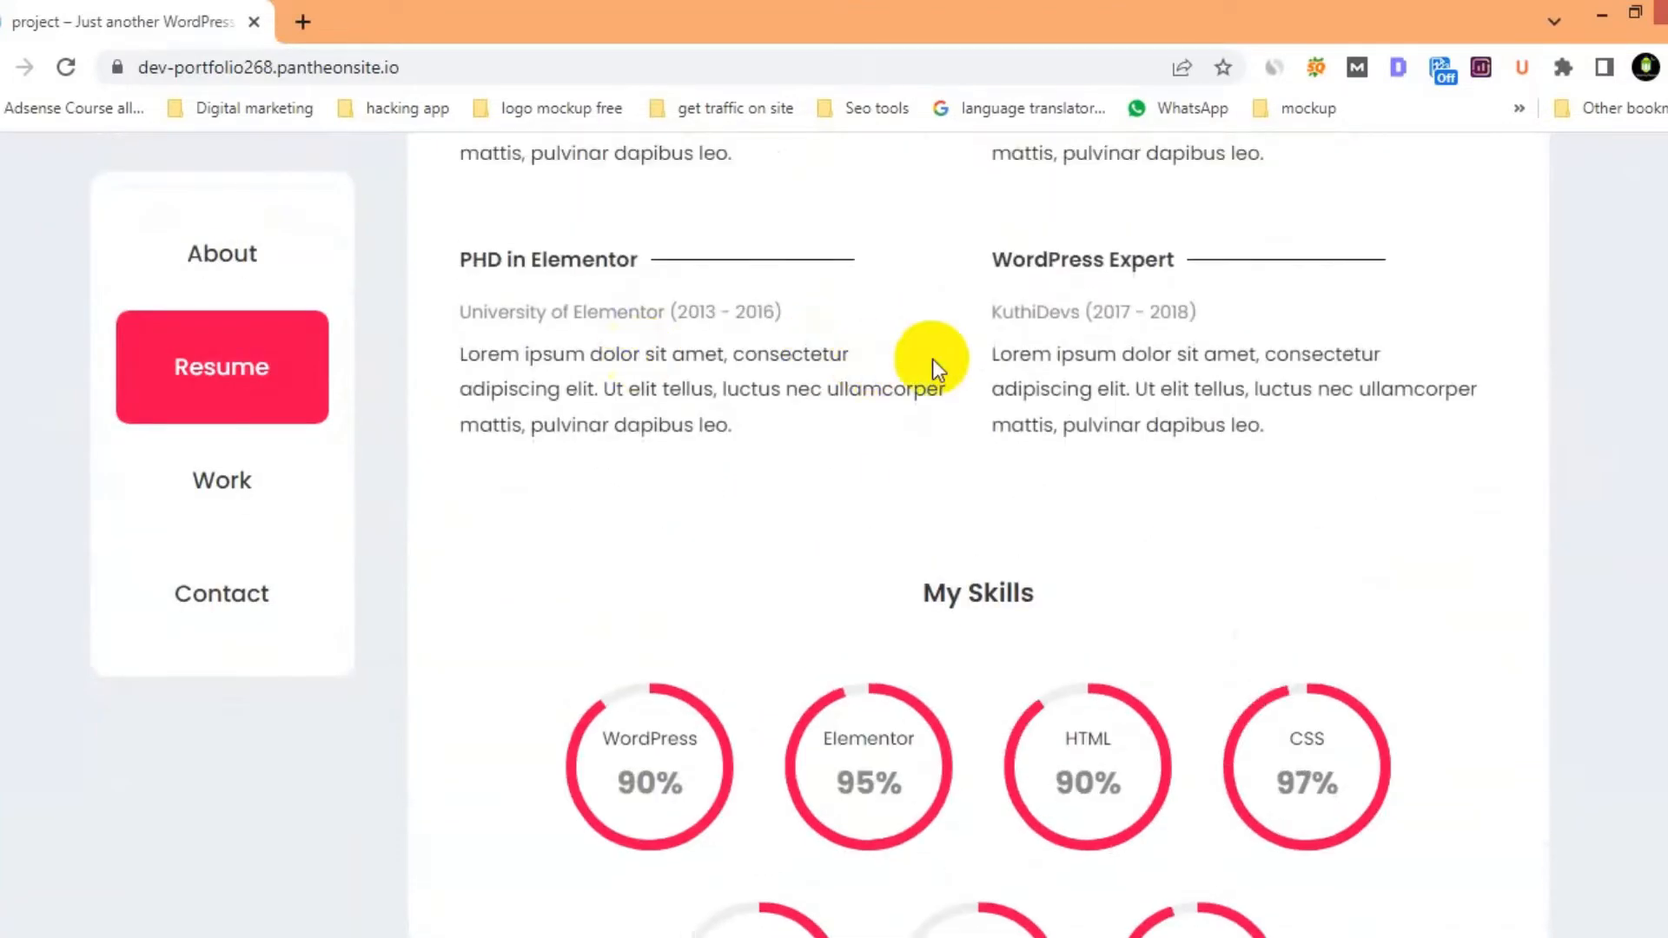
scroll(932, 358, up, 3)
scroll(662, 387, down, 4)
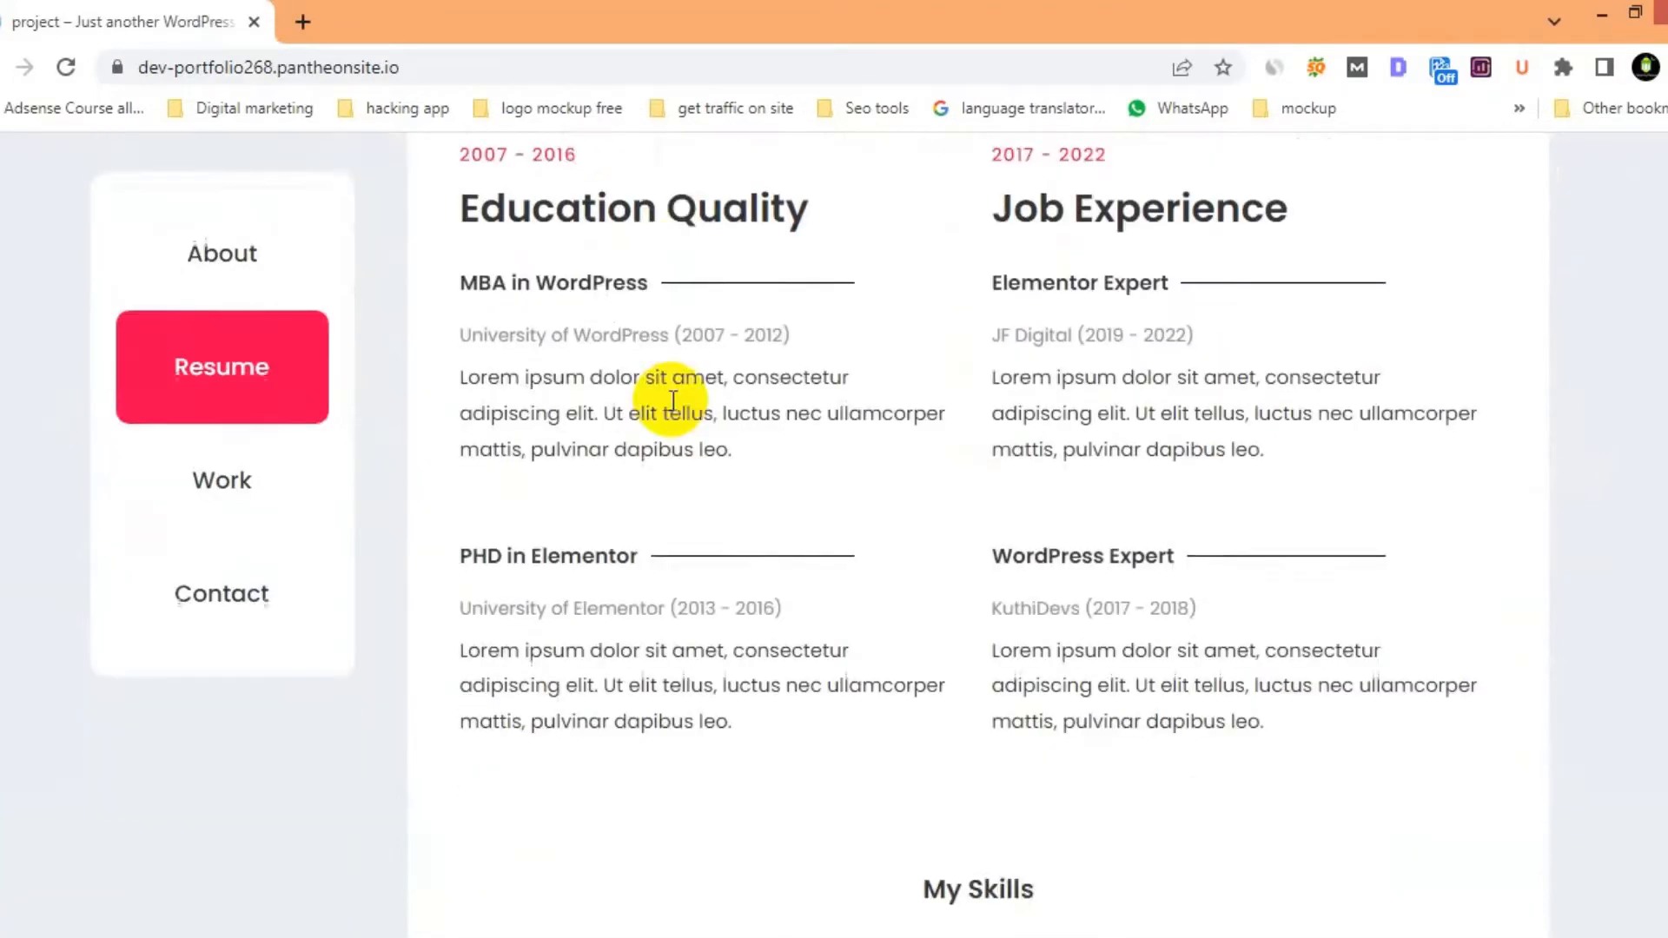
scroll(718, 405, down, 4)
scroll(717, 405, up, 3)
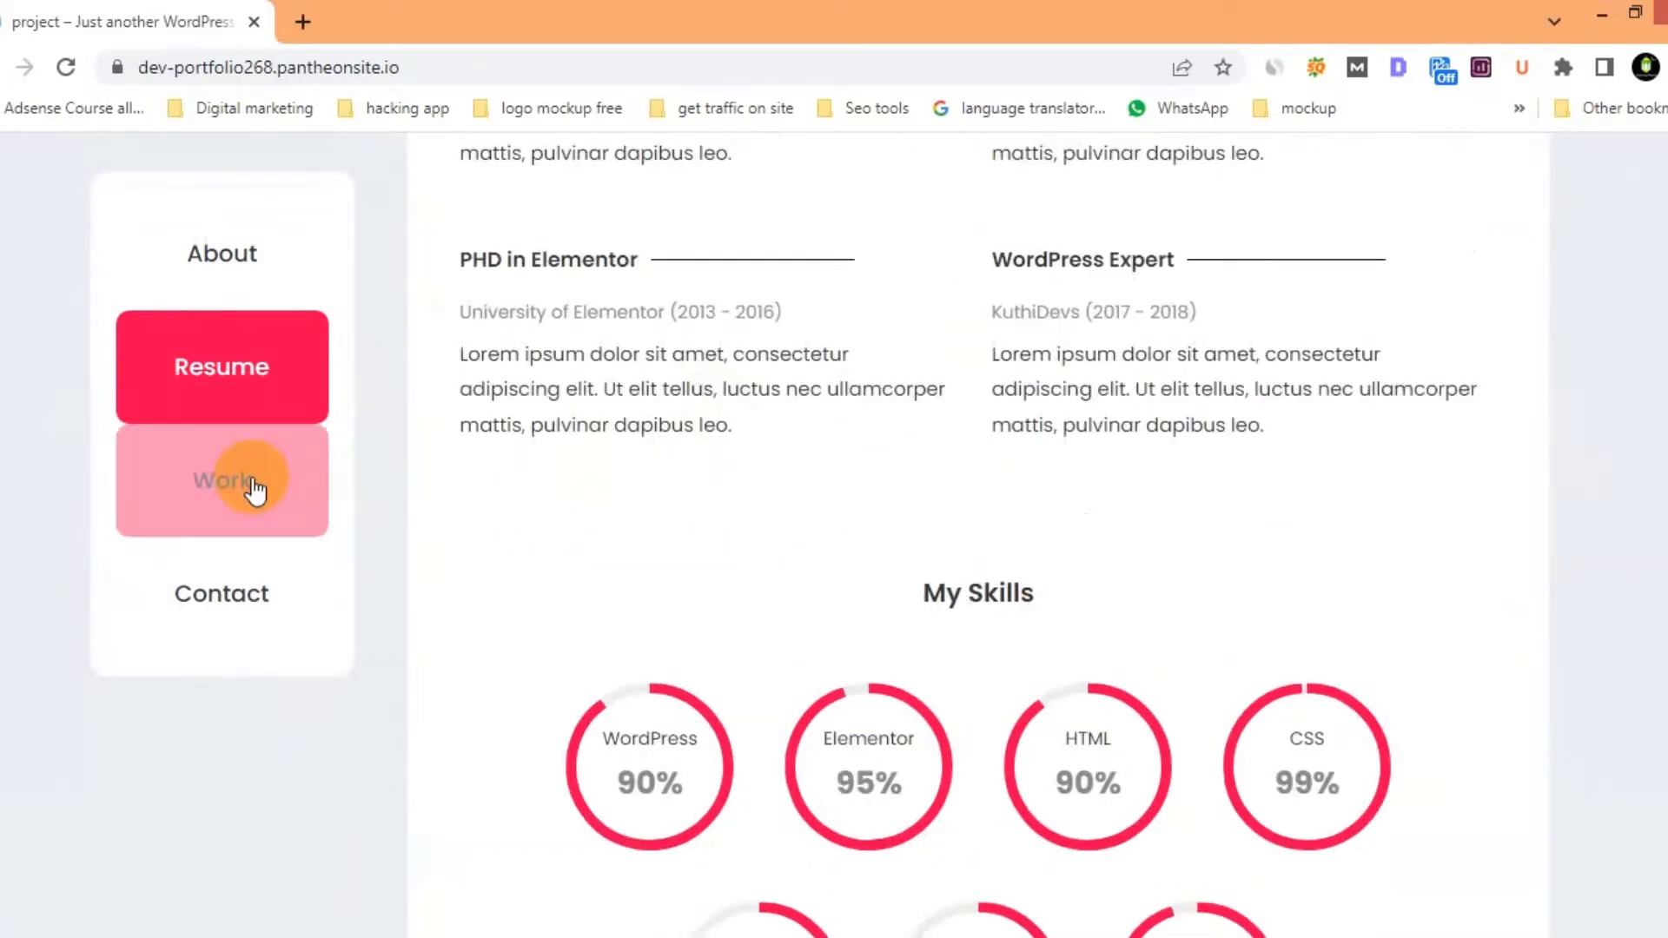
Open the Work section and try the gallery's Design, Development, Ecommerce and All filters
click(250, 488)
scroll(648, 465, up, 5)
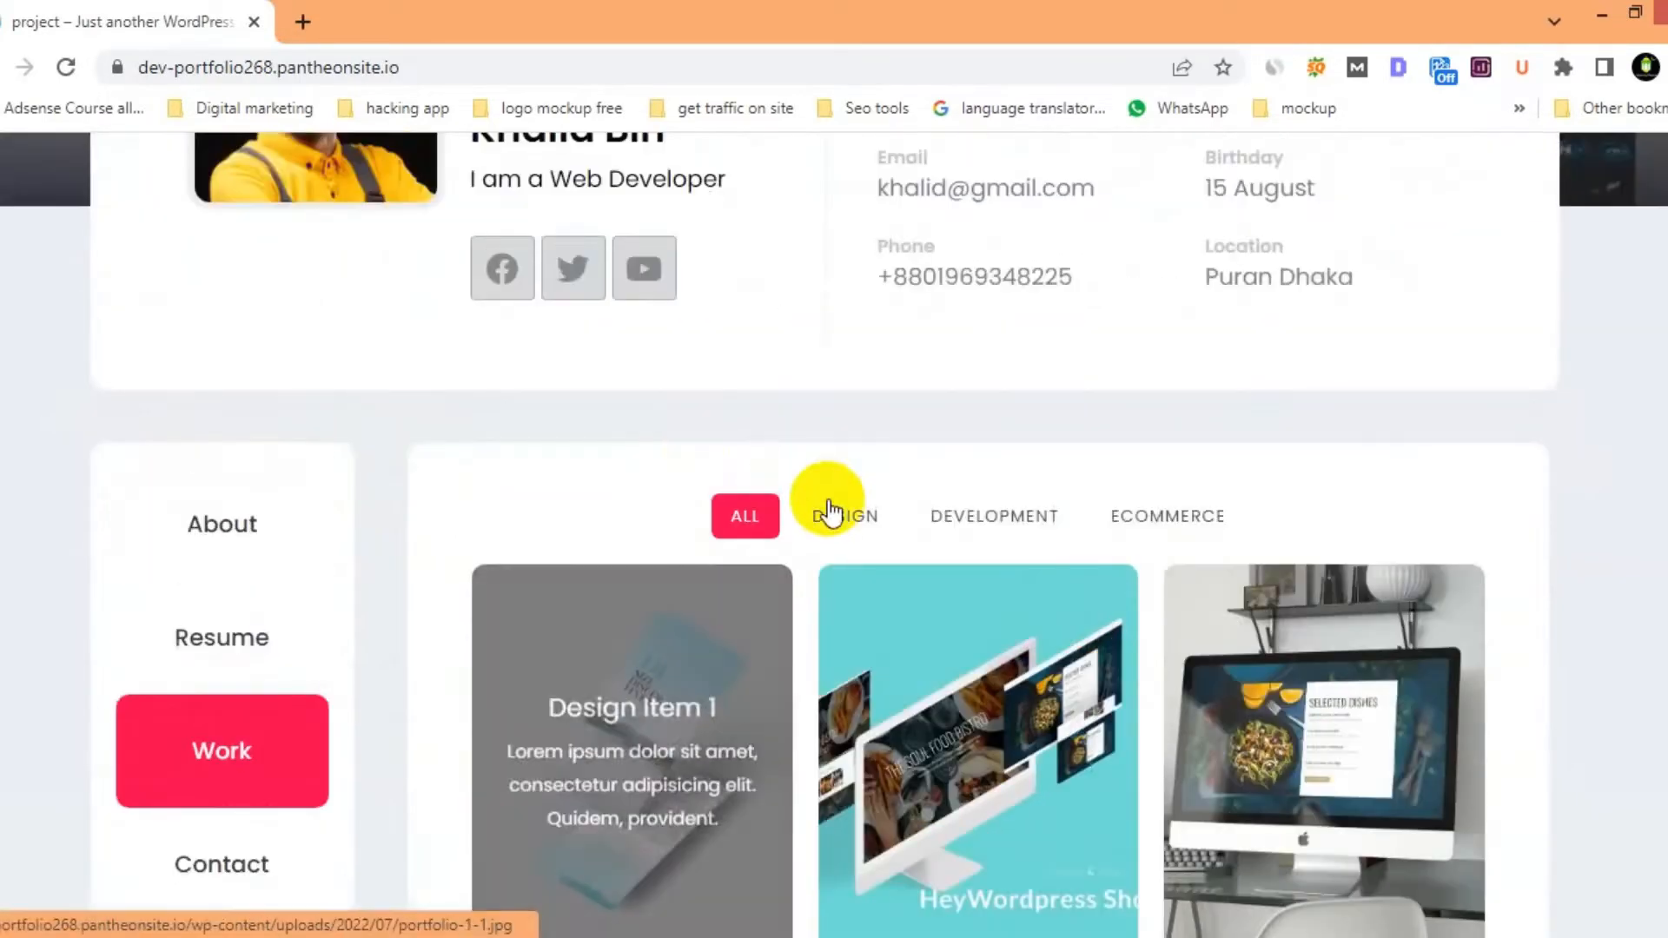
click(825, 515)
scroll(863, 424, down, 3)
click(982, 259)
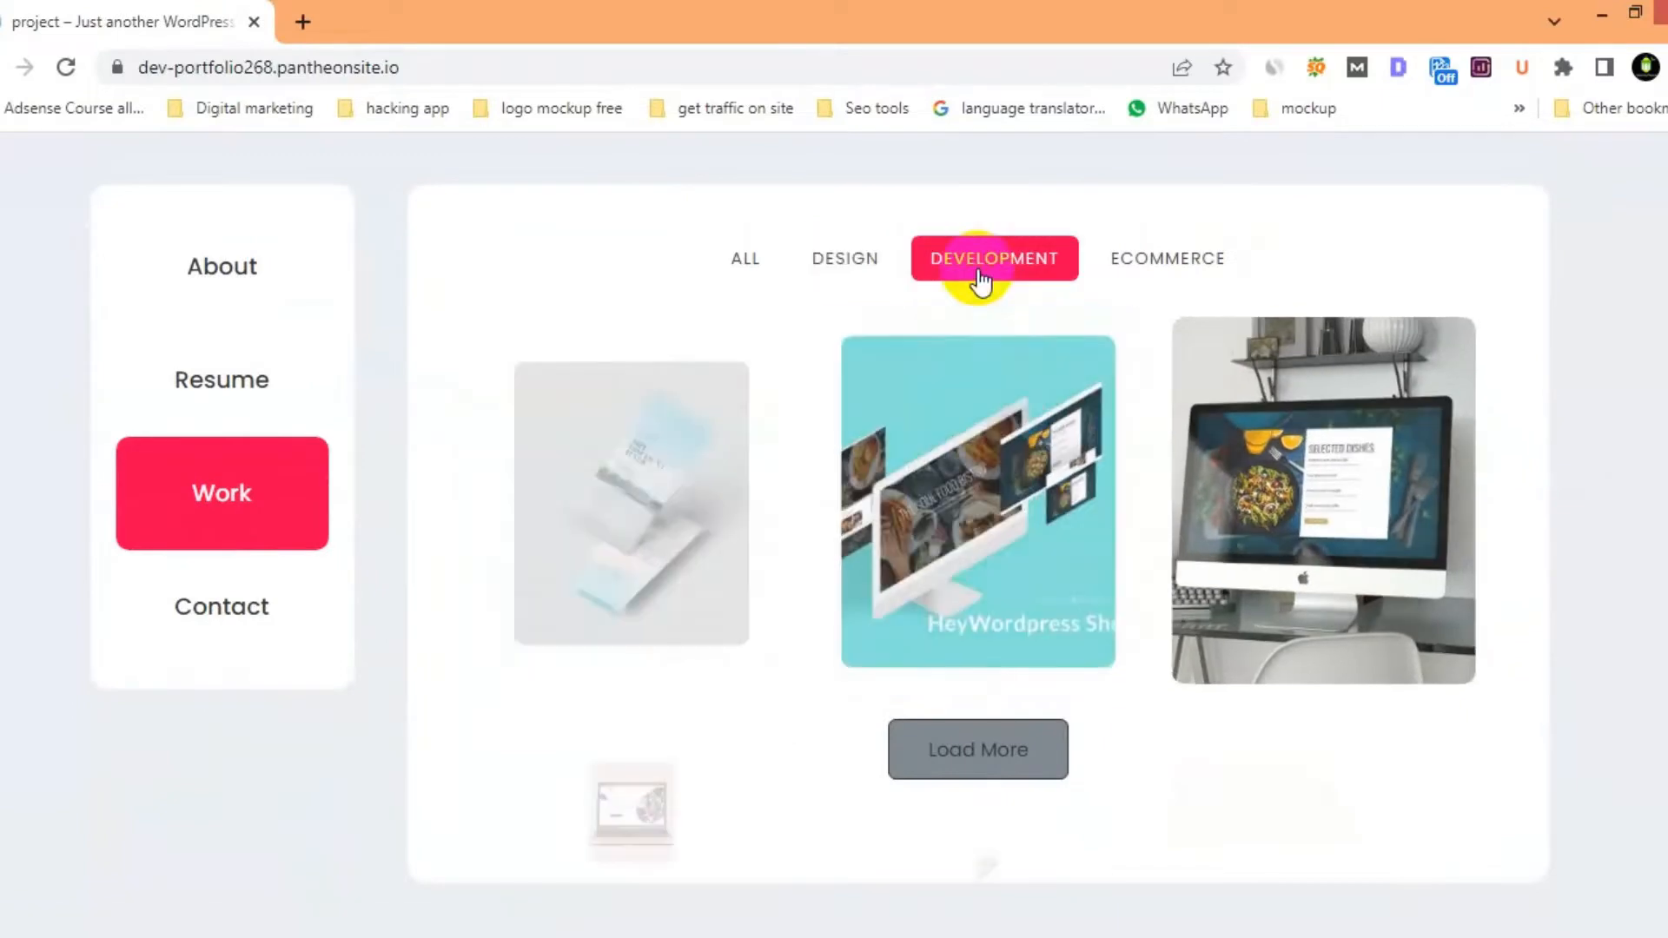
click(1145, 270)
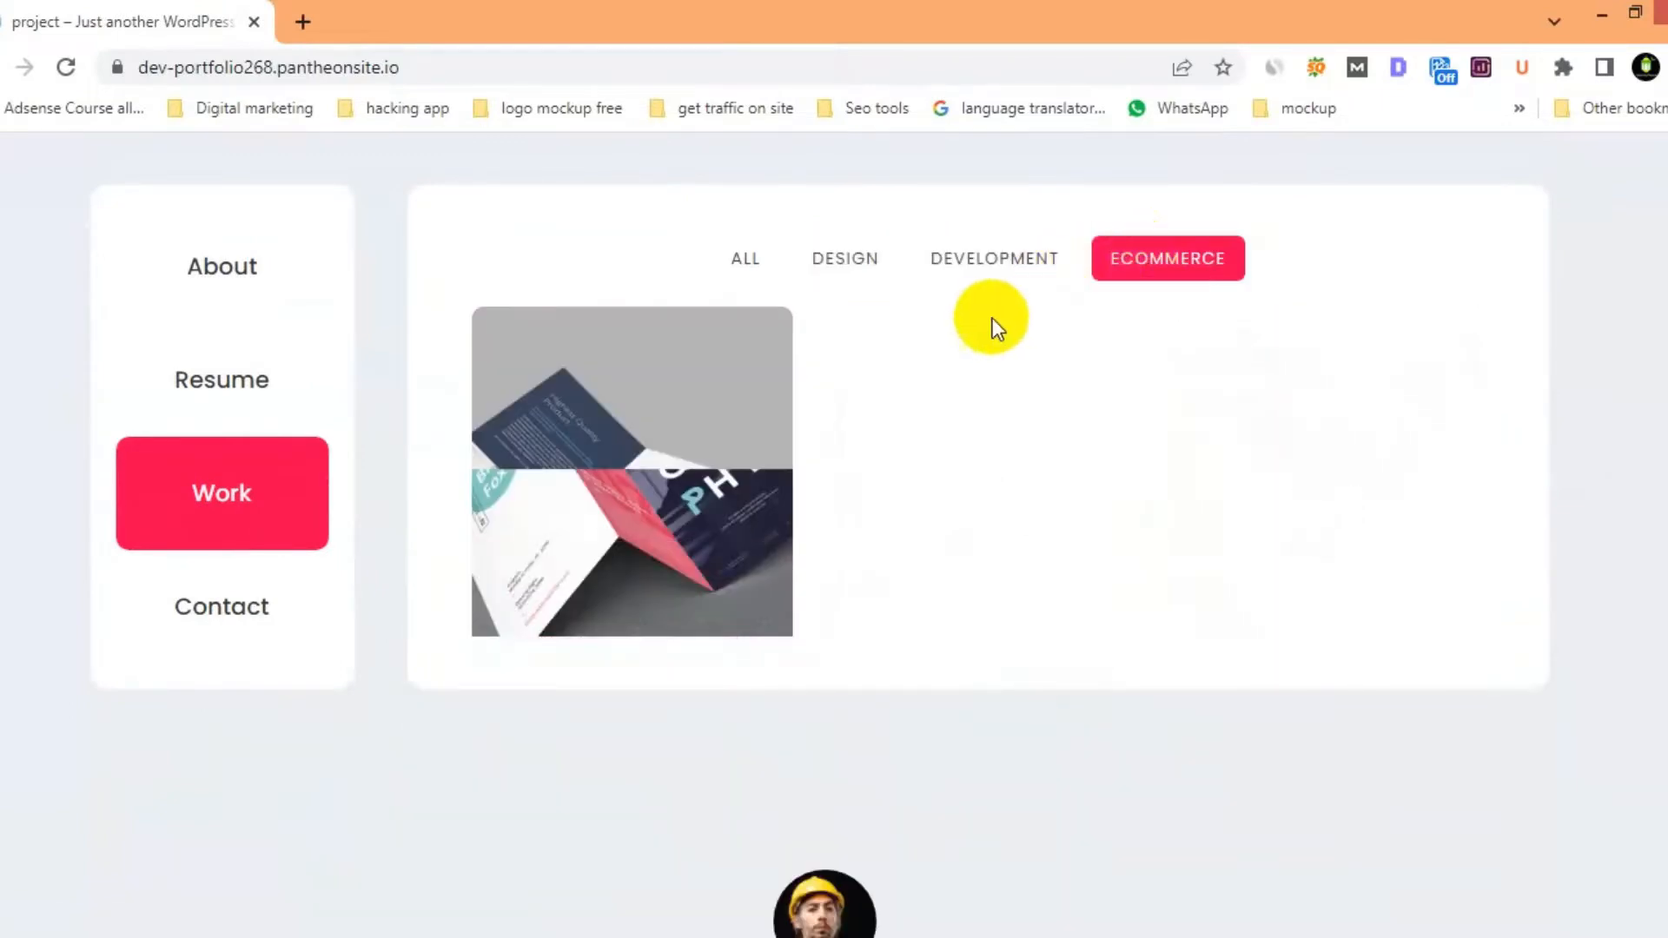
click(744, 256)
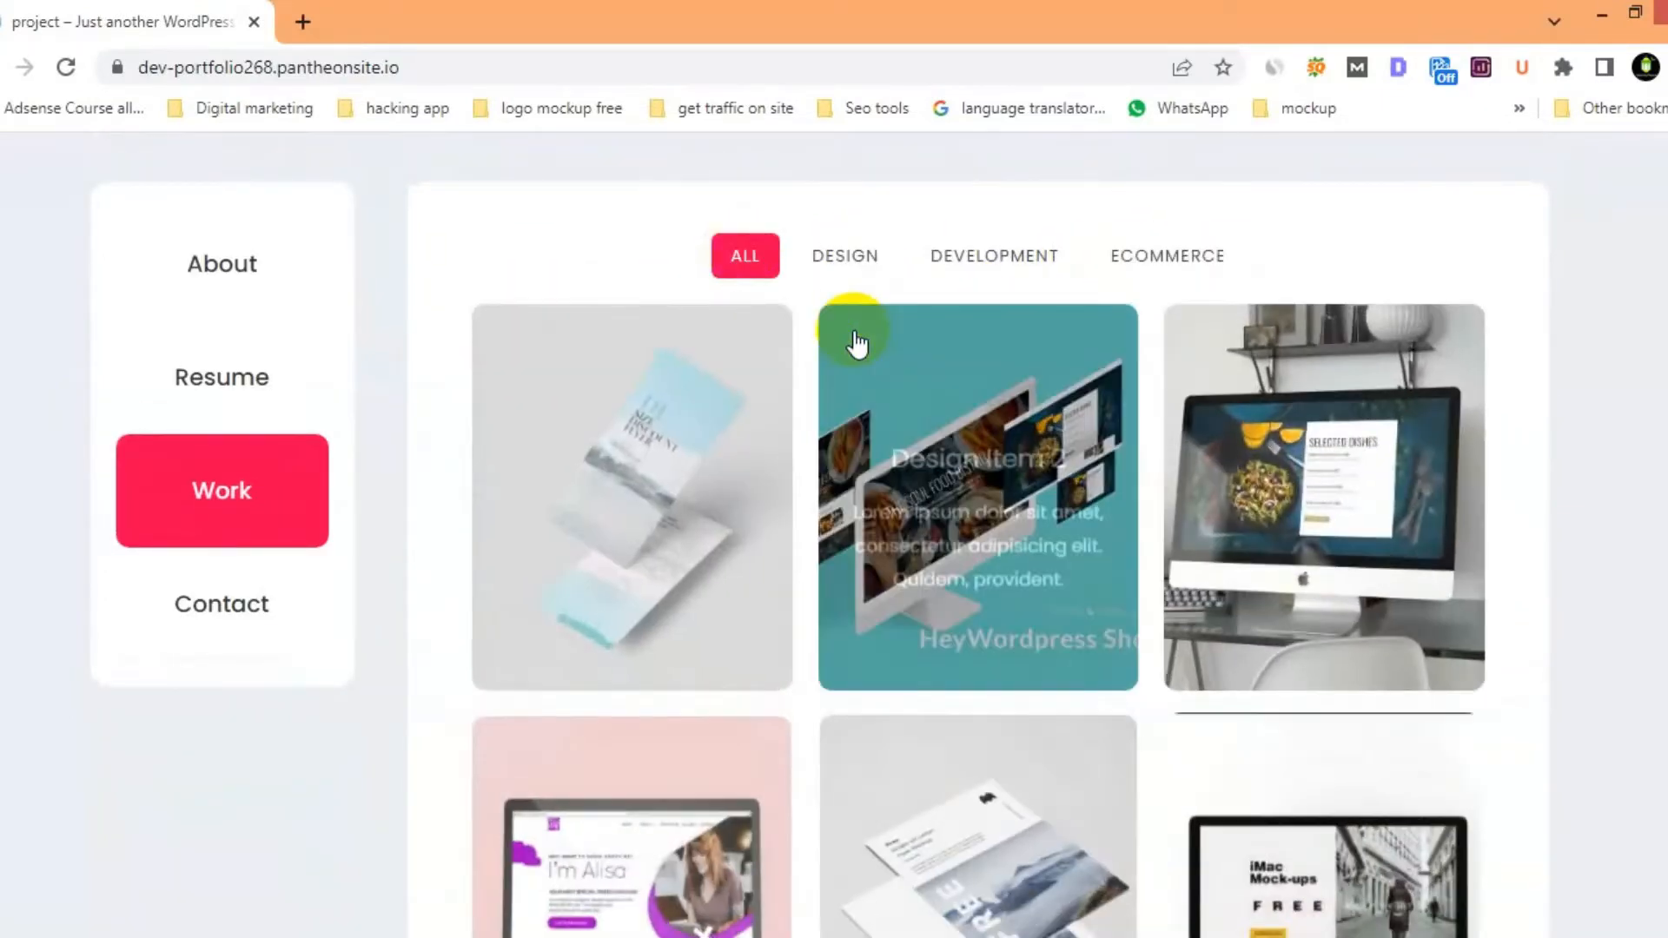
Examine the full work gallery down to its last row, and check the items under the Design filter
scroll(856, 343, down, 10)
scroll(912, 547, up, 1)
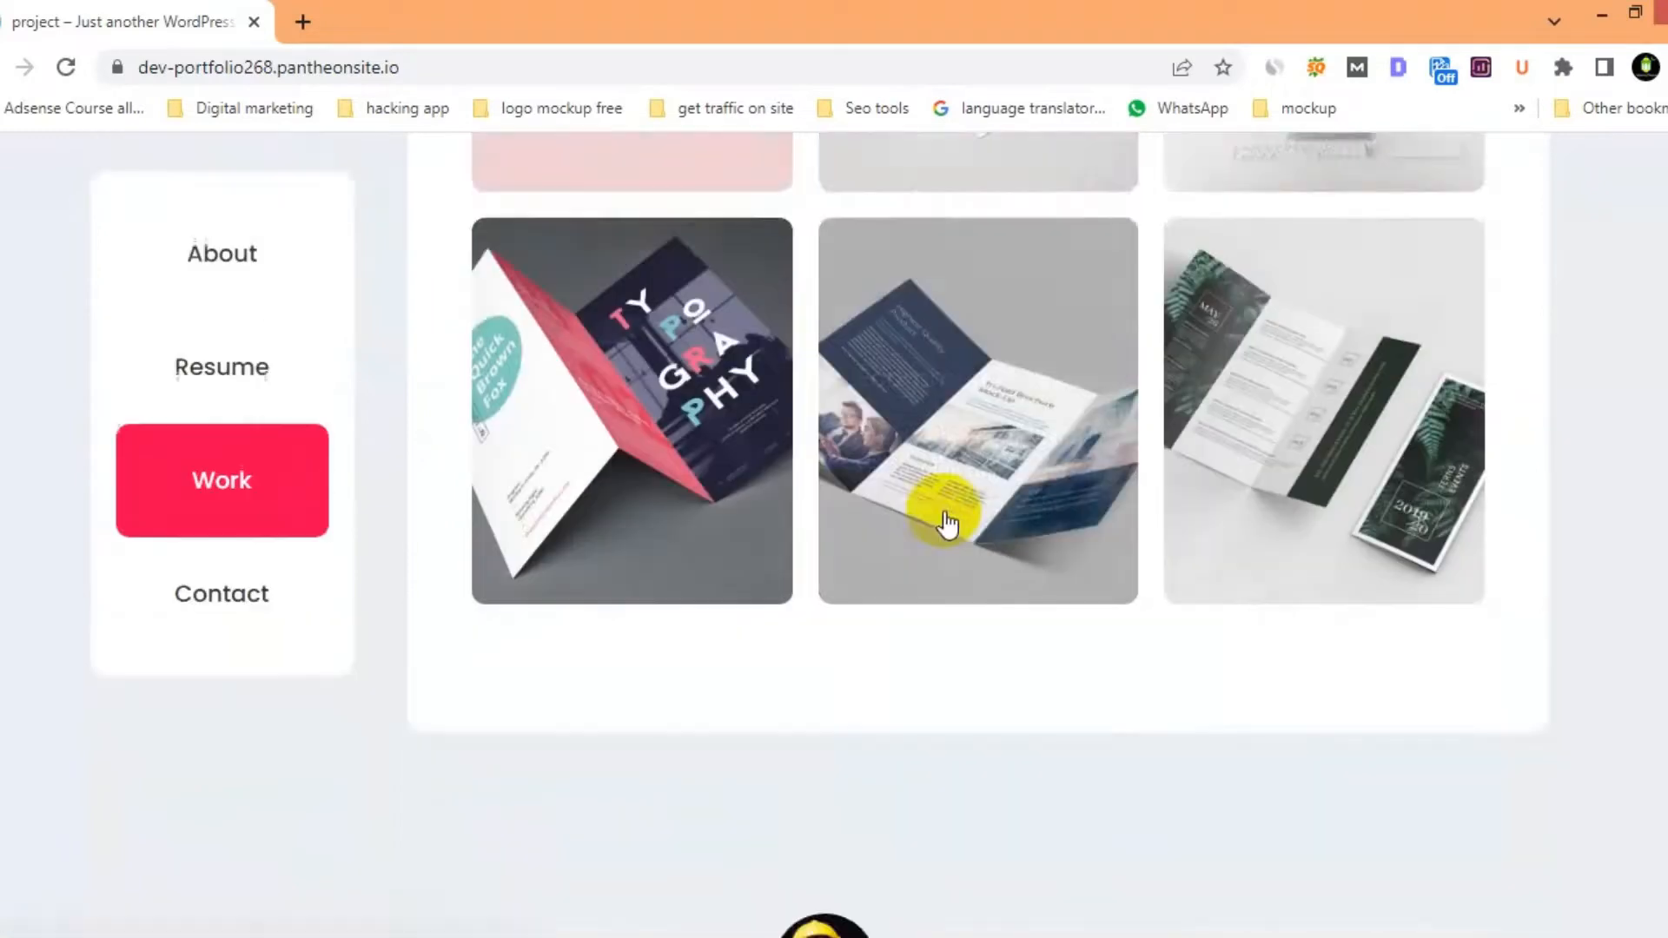
scroll(947, 521, up, 5)
click(847, 259)
scroll(980, 455, down, 1)
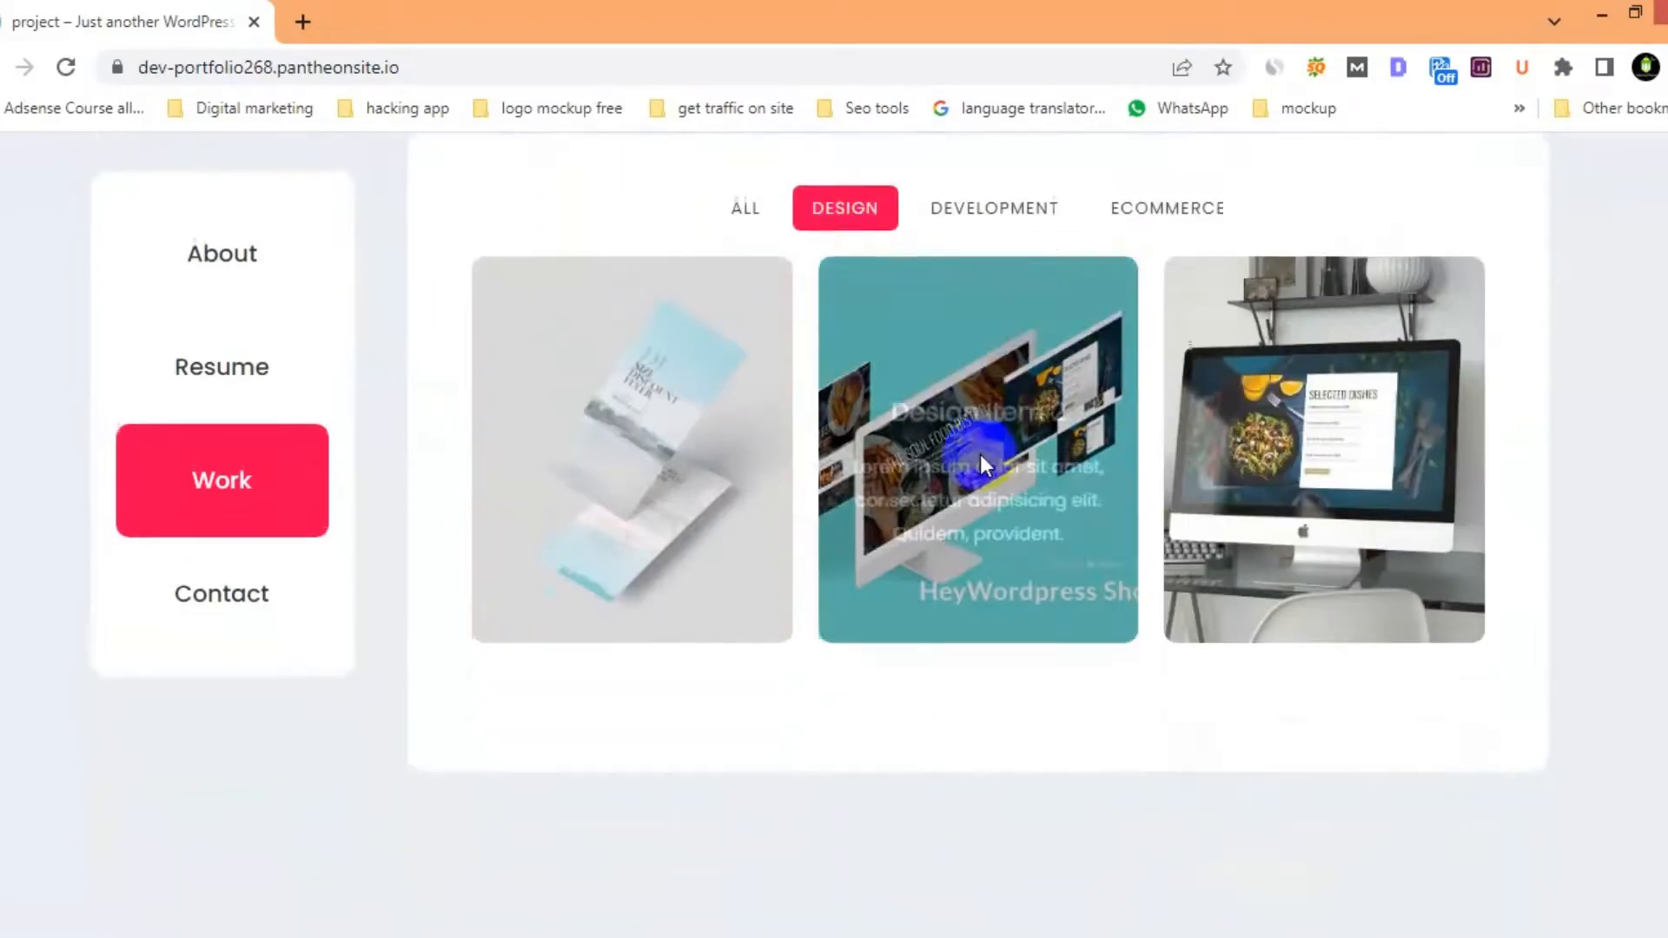
scroll(980, 455, down, 4)
Check the work gallery's items under the Development and Ecommerce filters
scroll(979, 458, up, 10)
click(979, 772)
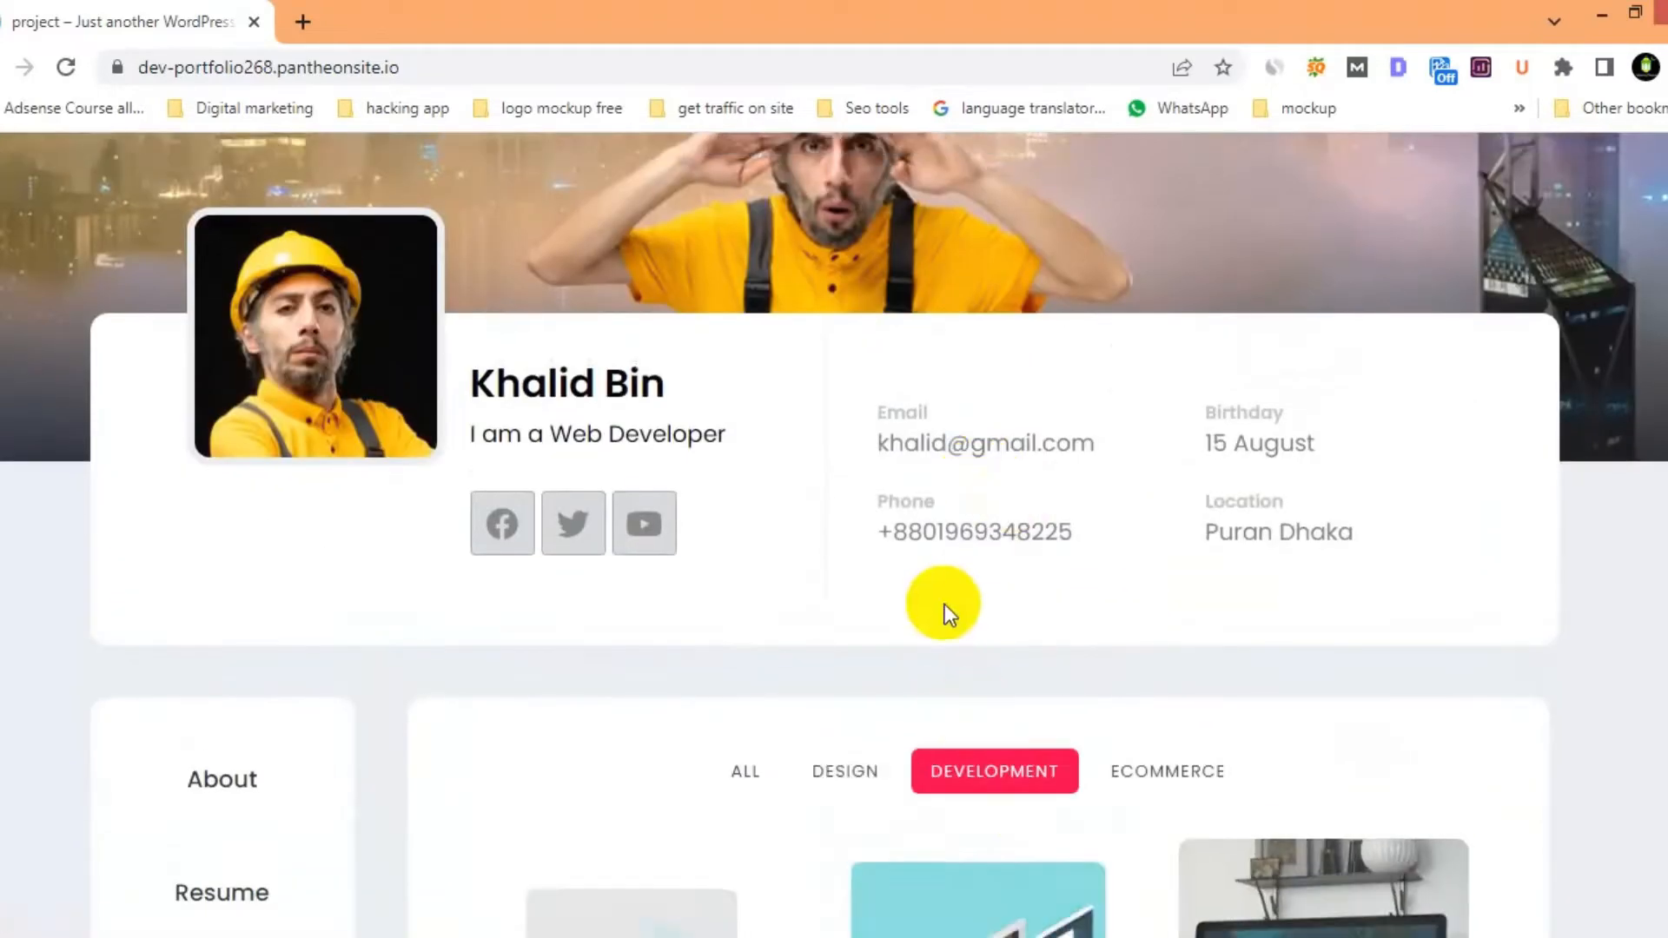
scroll(945, 605, down, 6)
scroll(975, 588, up, 3)
click(1164, 392)
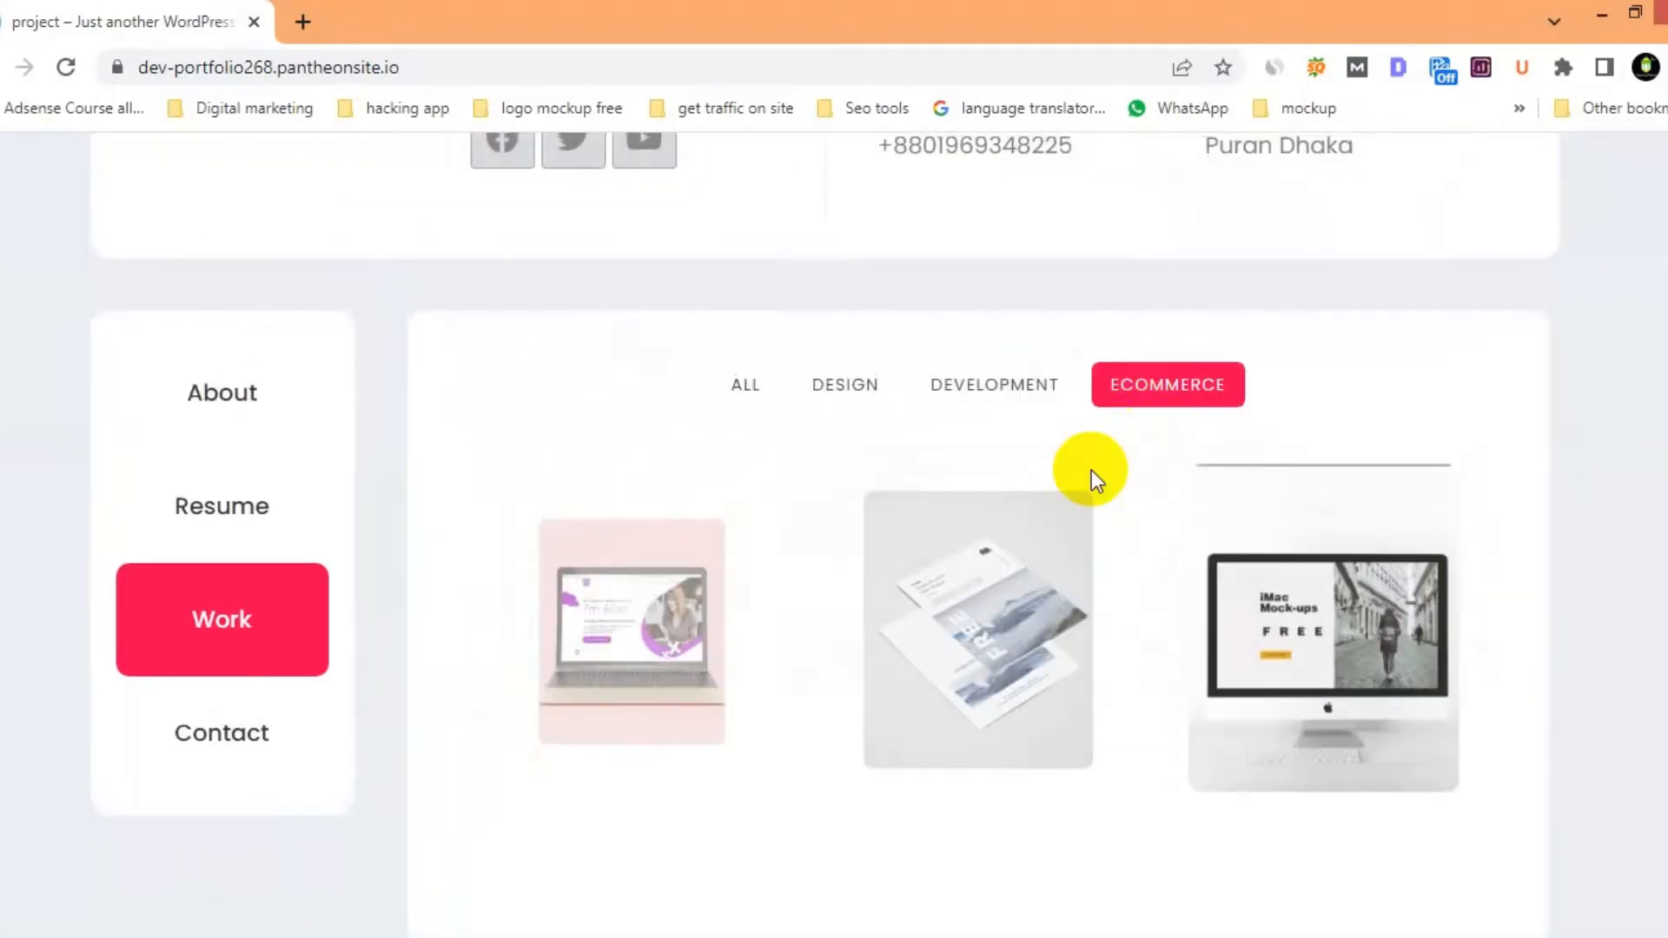
scroll(1068, 479, down, 3)
scroll(956, 504, up, 4)
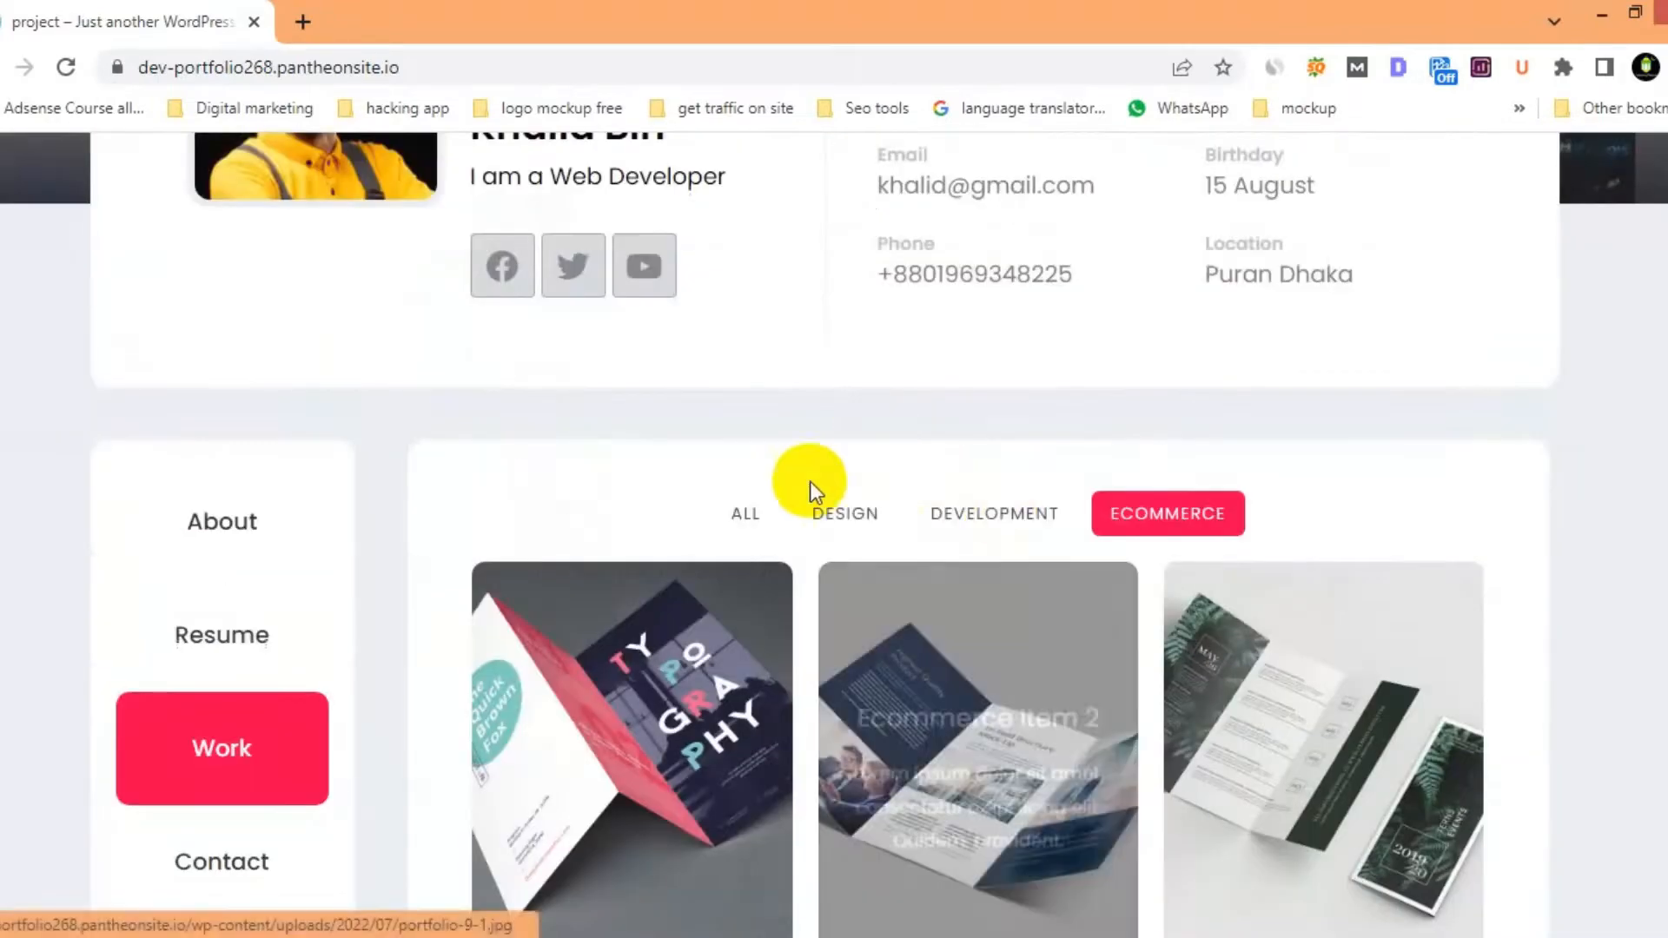
Show all work items again and look through the gallery down to the page footer
click(763, 507)
scroll(848, 488, down, 3)
scroll(848, 495, down, 4)
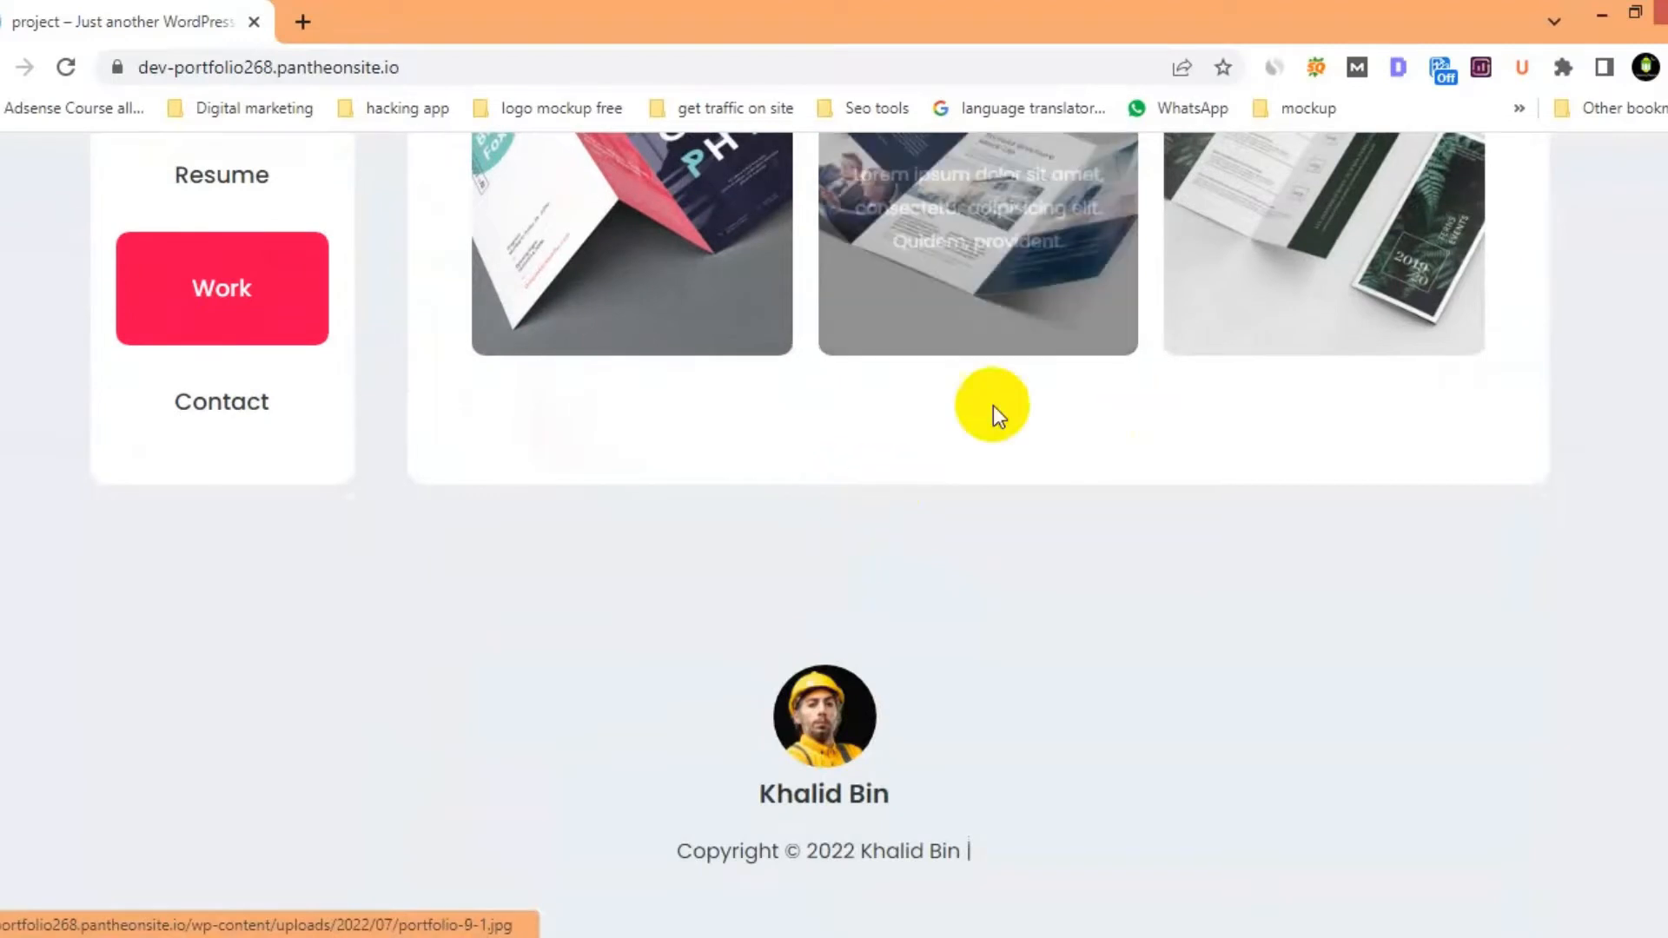
scroll(917, 452, up, 2)
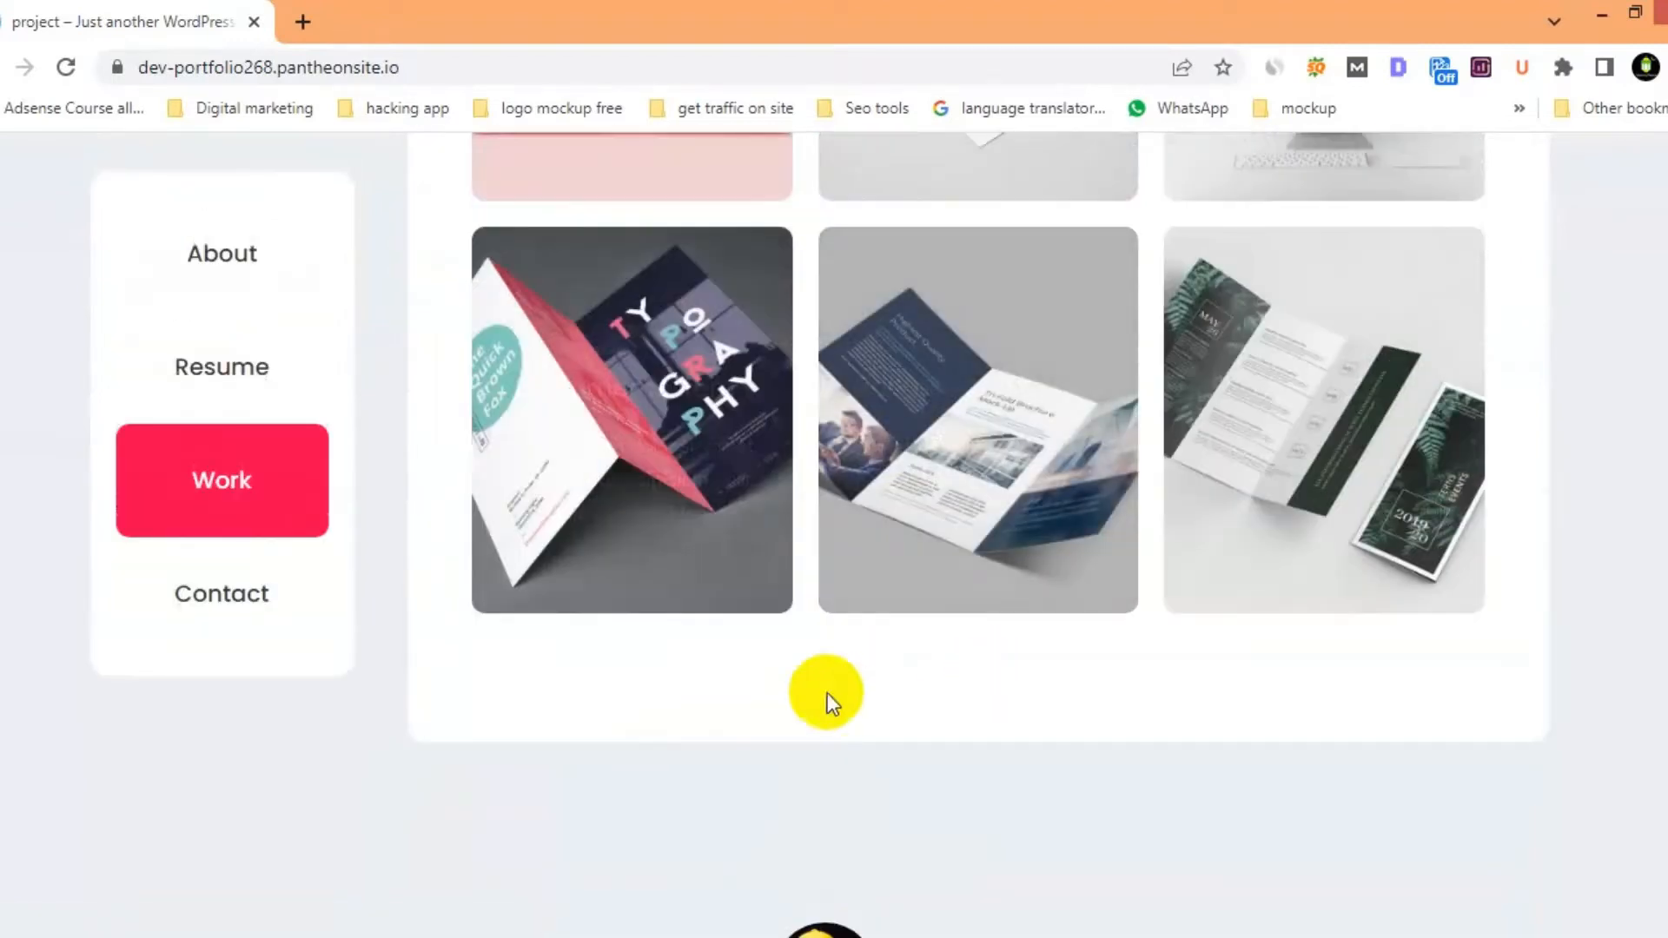
Open the Contact section, examine its form and social links, and return to the profile header
click(272, 619)
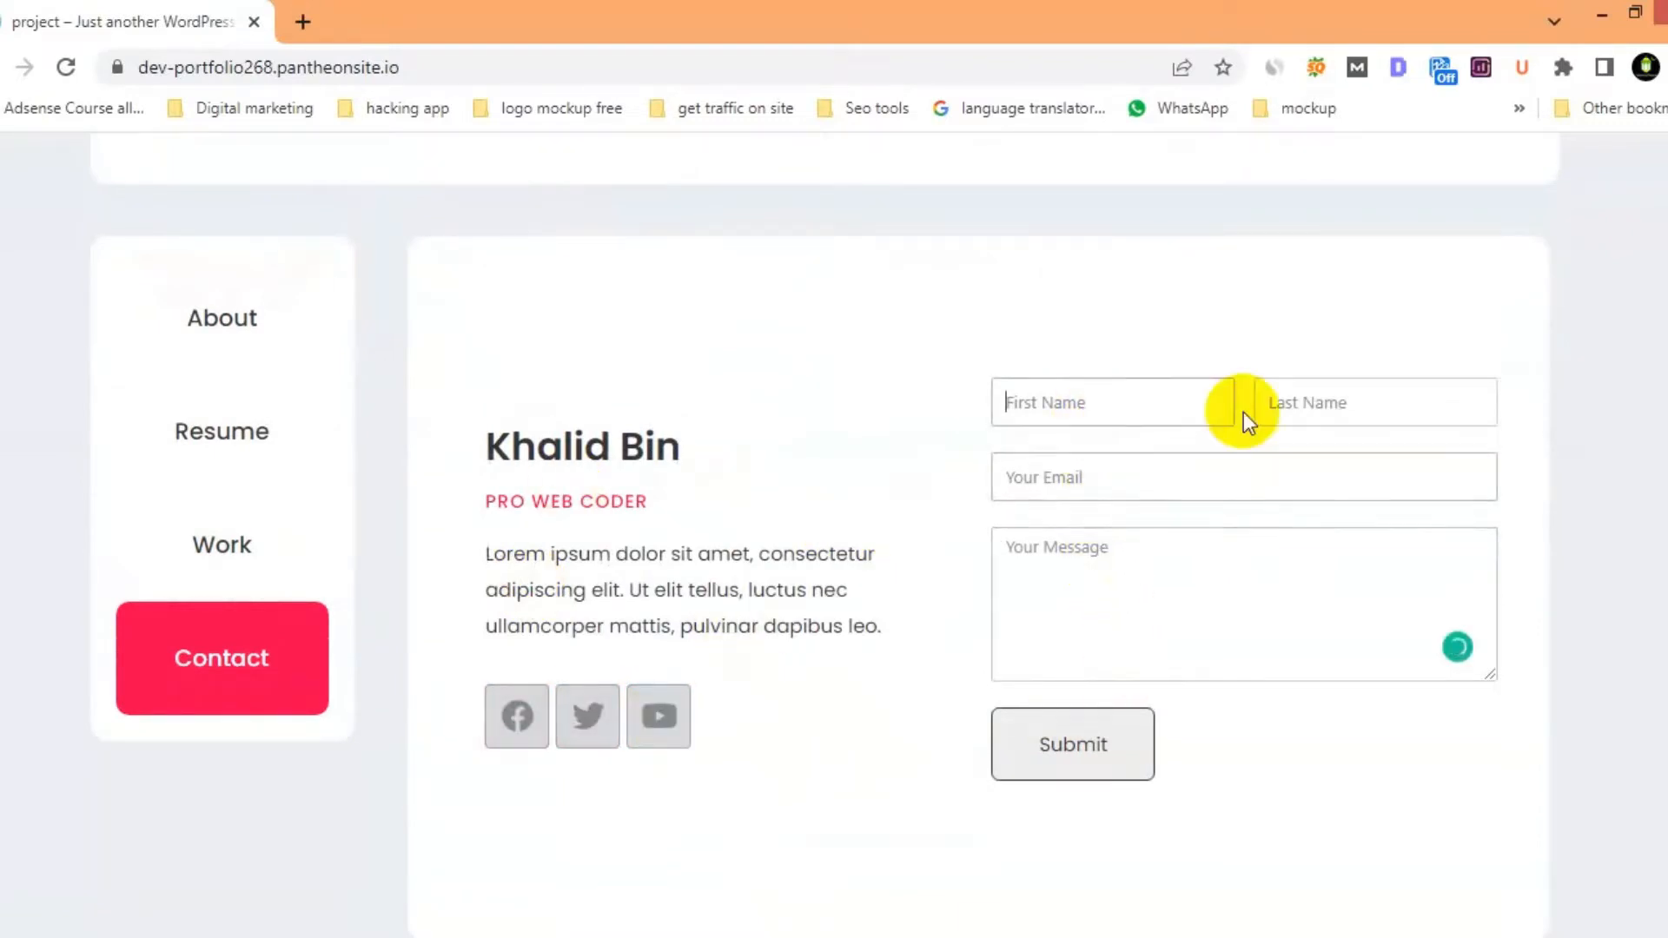
scroll(868, 580, down, 5)
scroll(748, 659, up, 7)
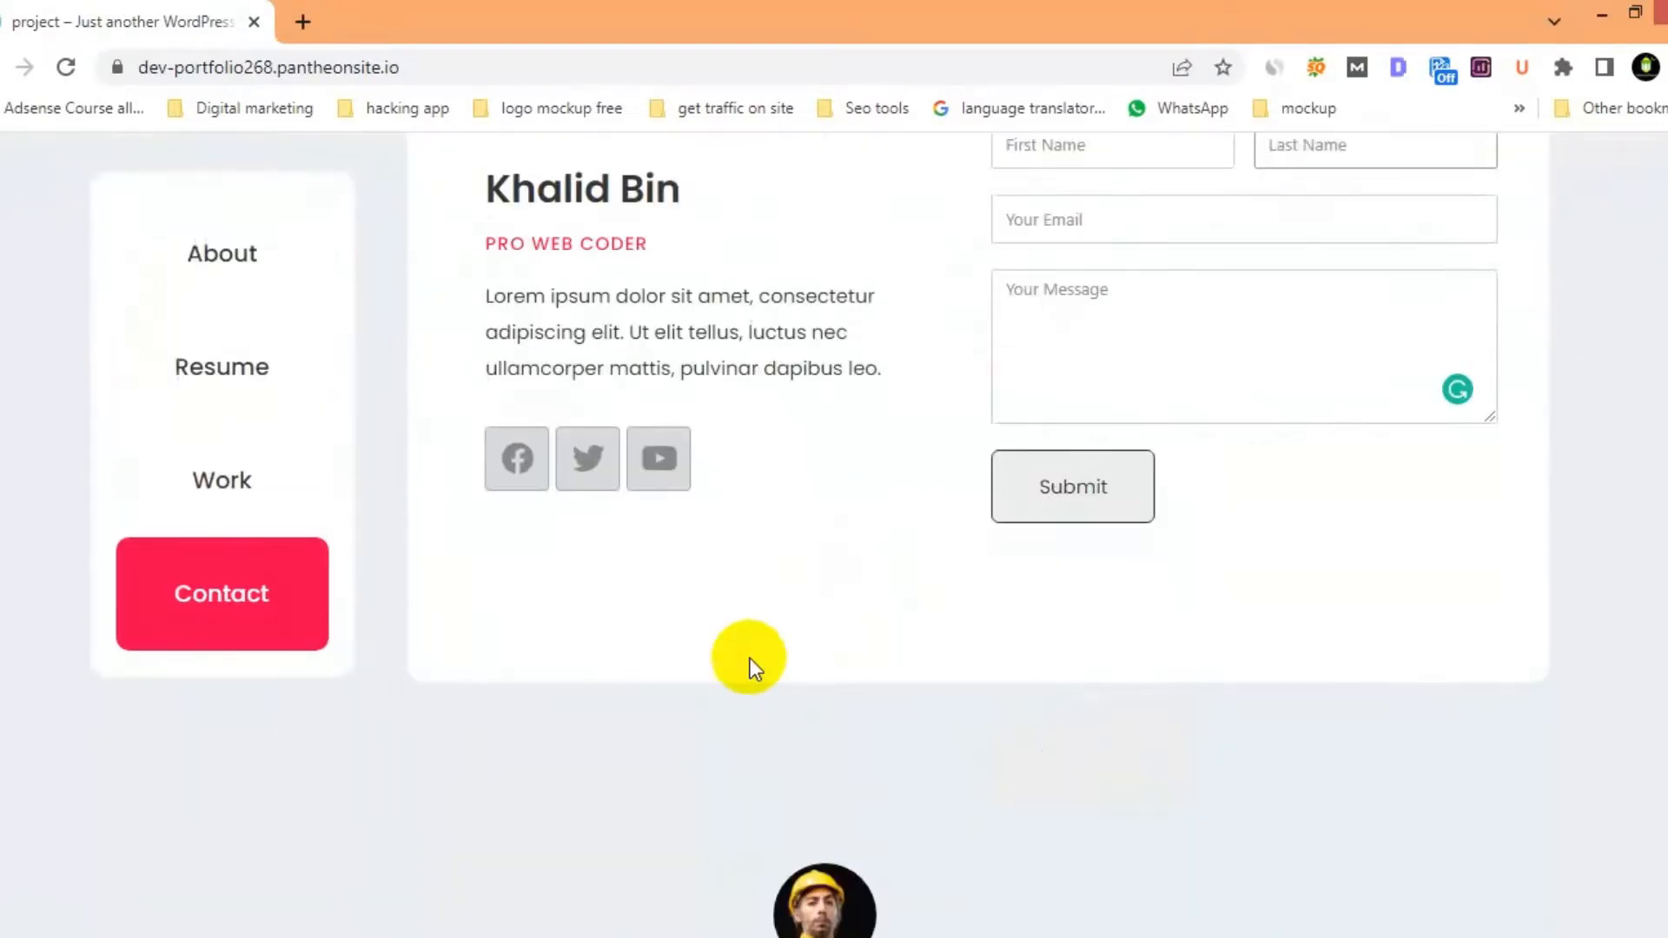
scroll(665, 596, up, 5)
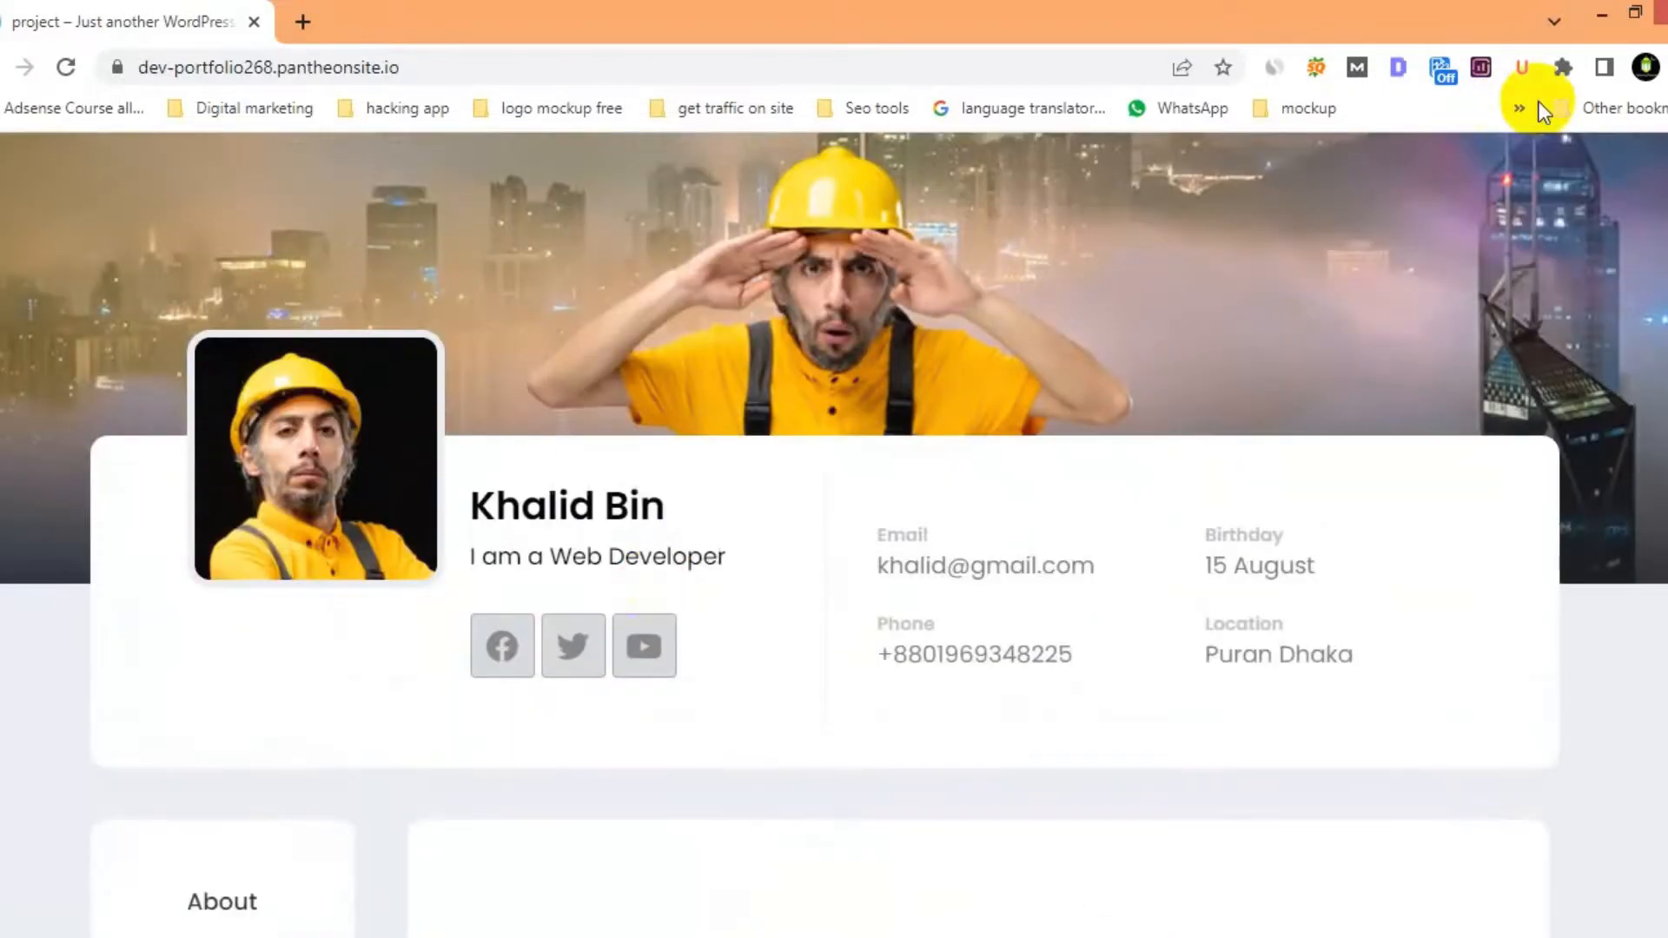
Launch a responsive device preview of the portfolio page from the browser extensions, using the iPad Pro size
click(1563, 70)
scroll(1277, 415, down, 10)
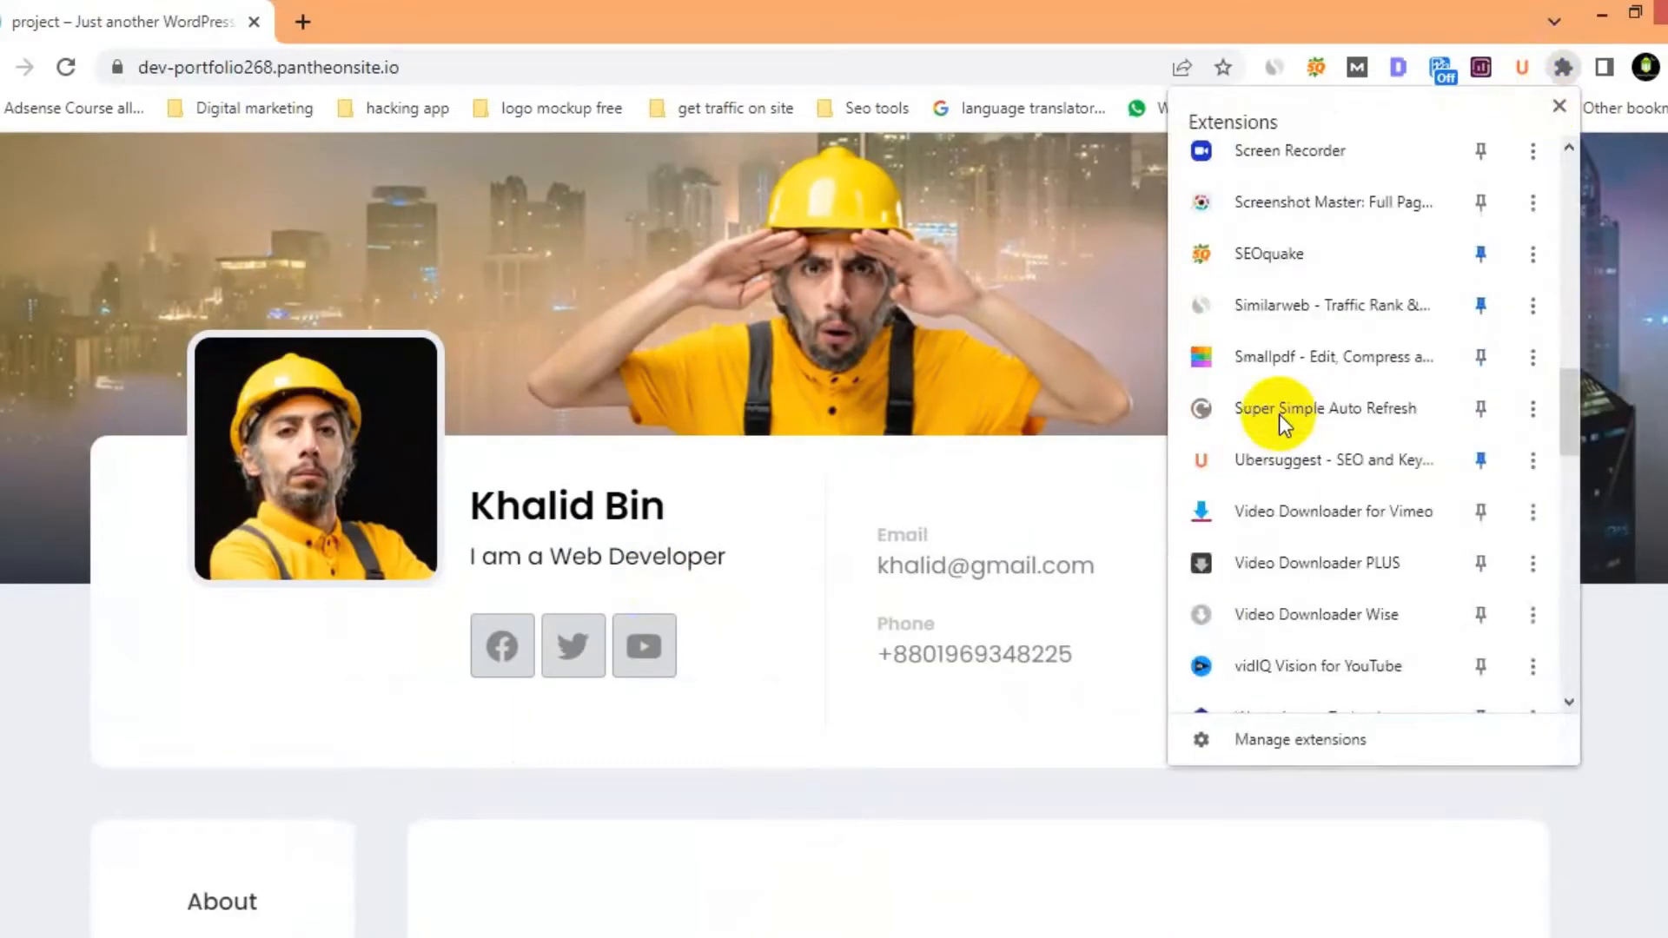
scroll(1277, 465, down, 5)
scroll(1277, 500, down, 4)
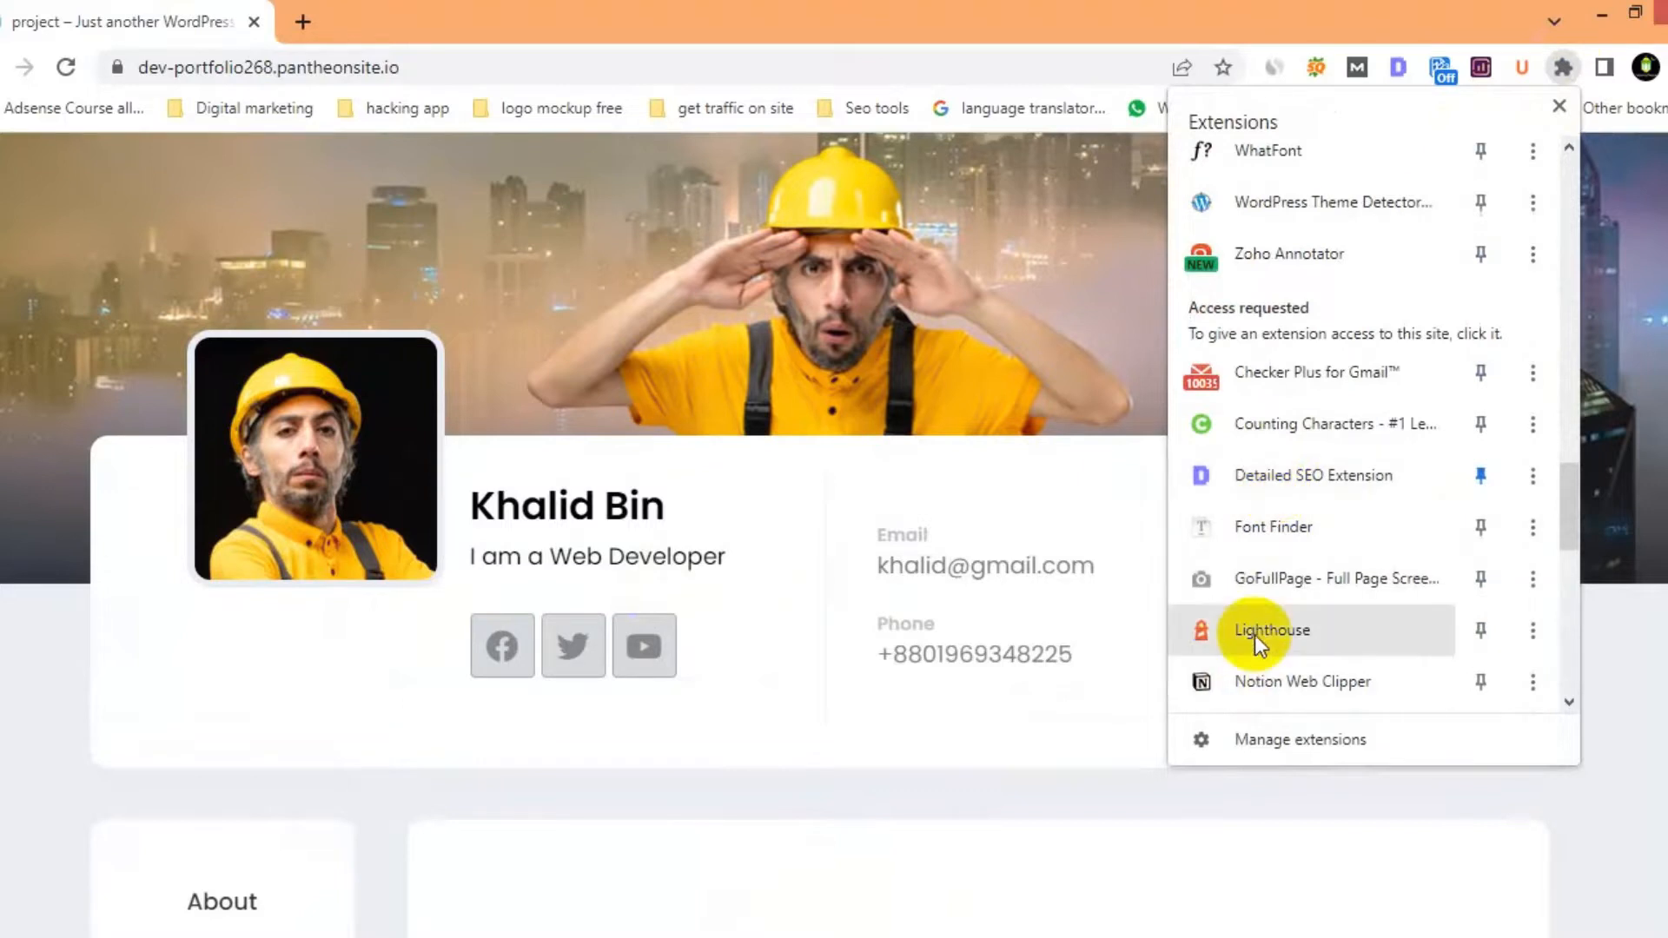
click(1269, 426)
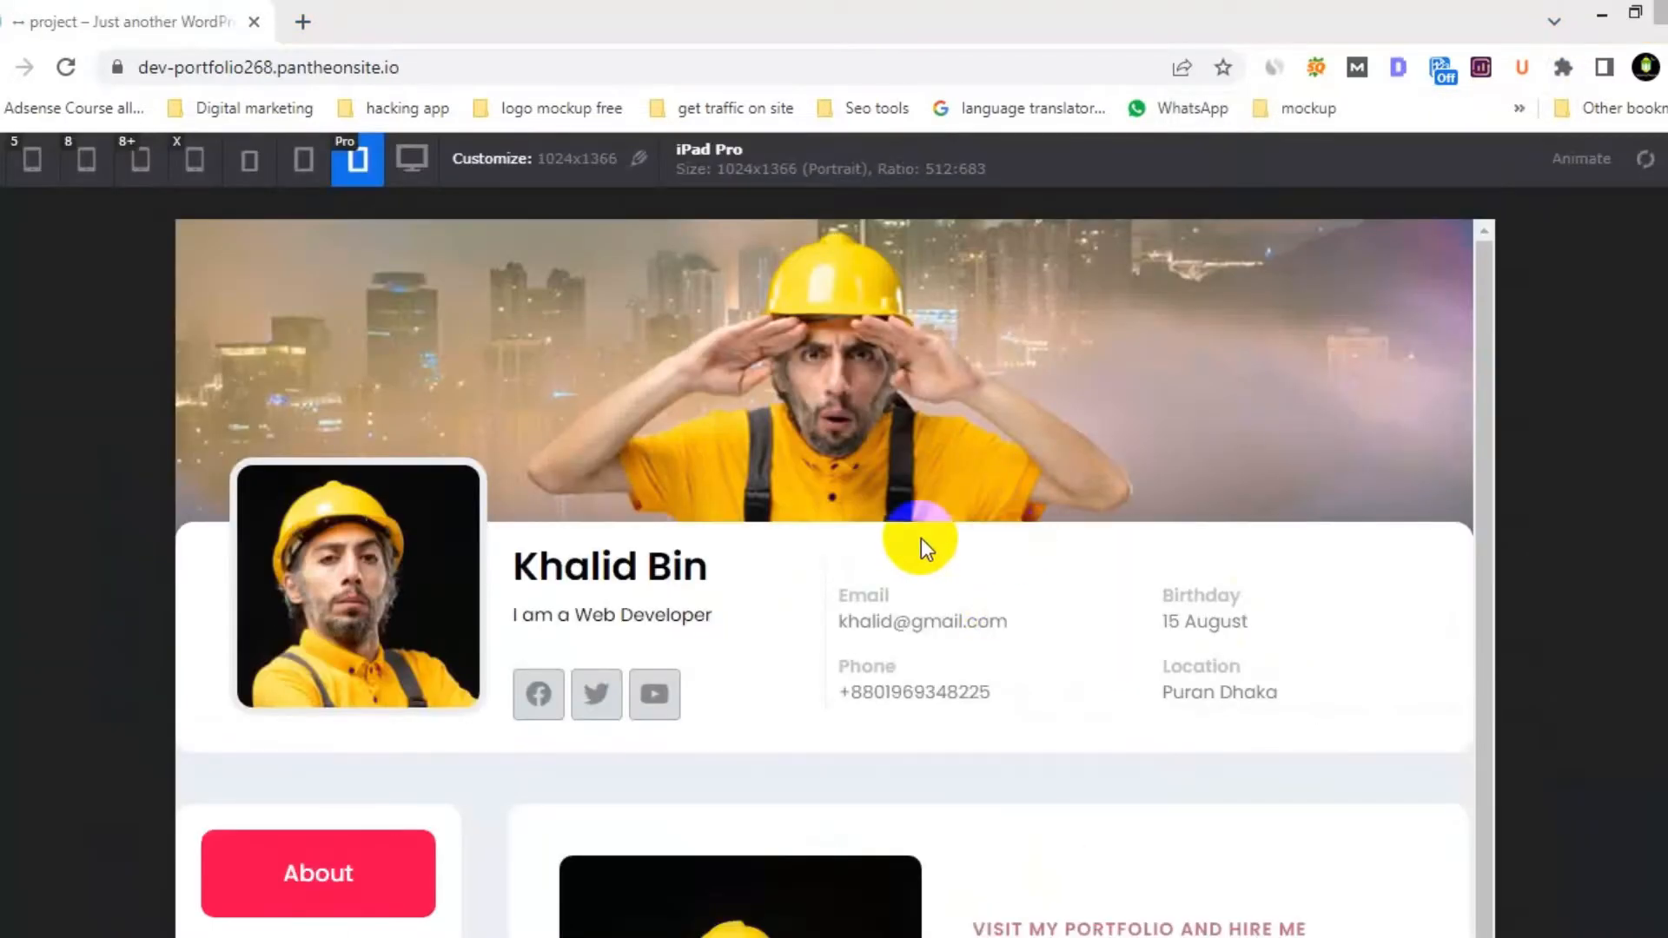
Check the About, Resume and Work sections of the portfolio in the iPad Pro preview
scroll(985, 419, down, 5)
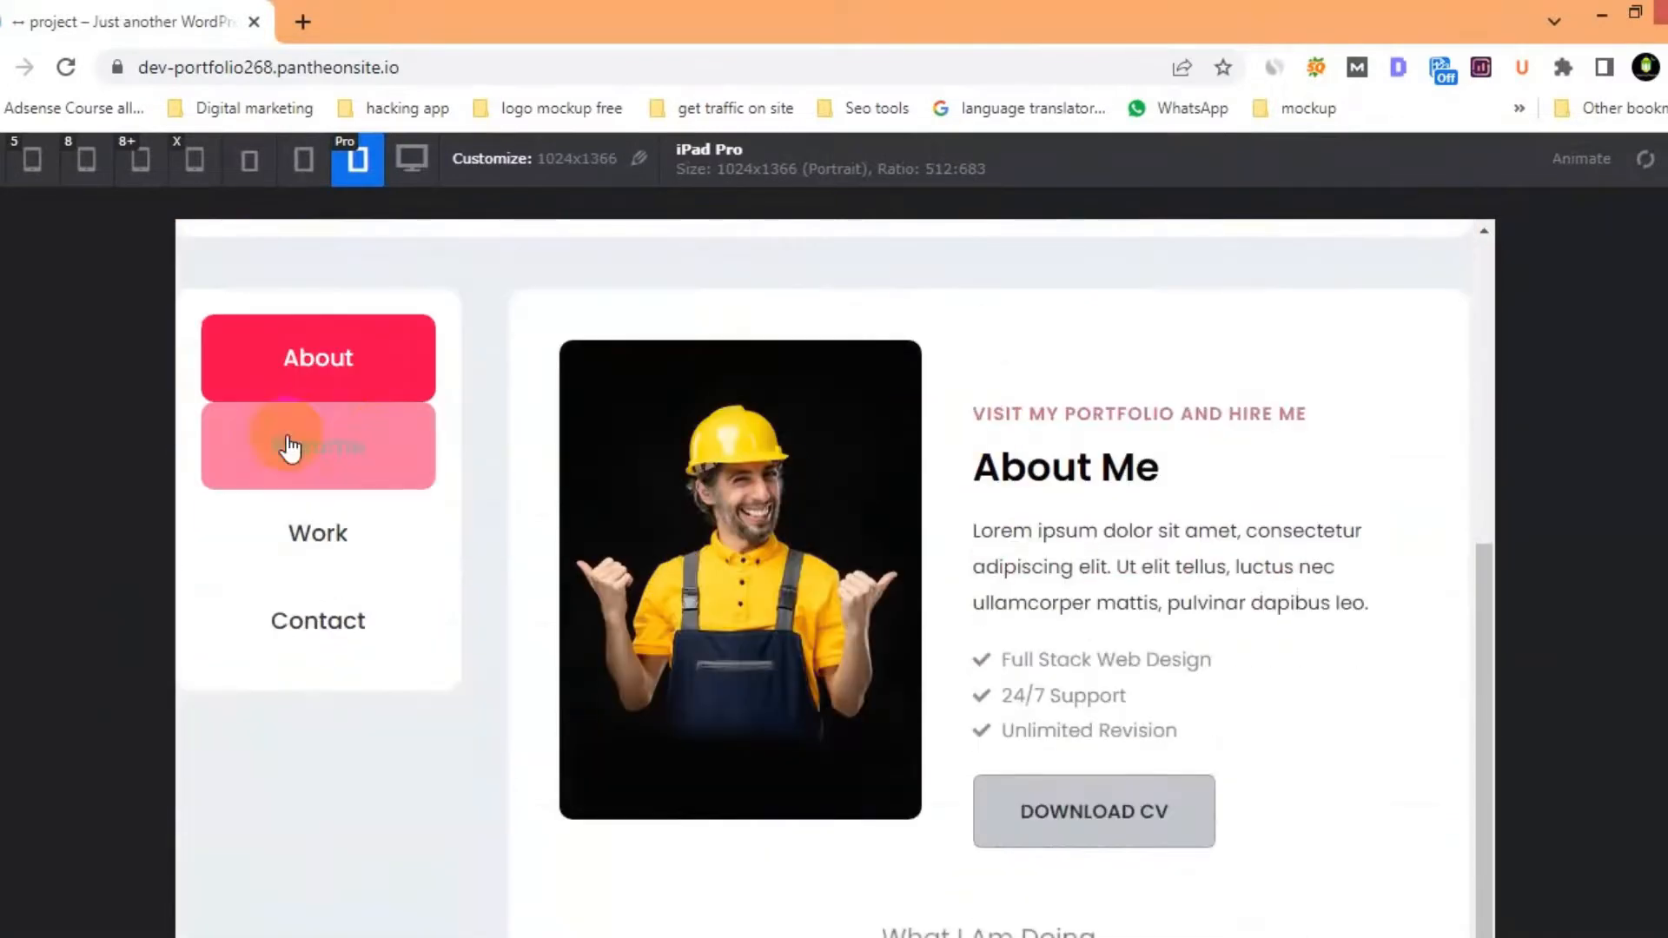
click(356, 453)
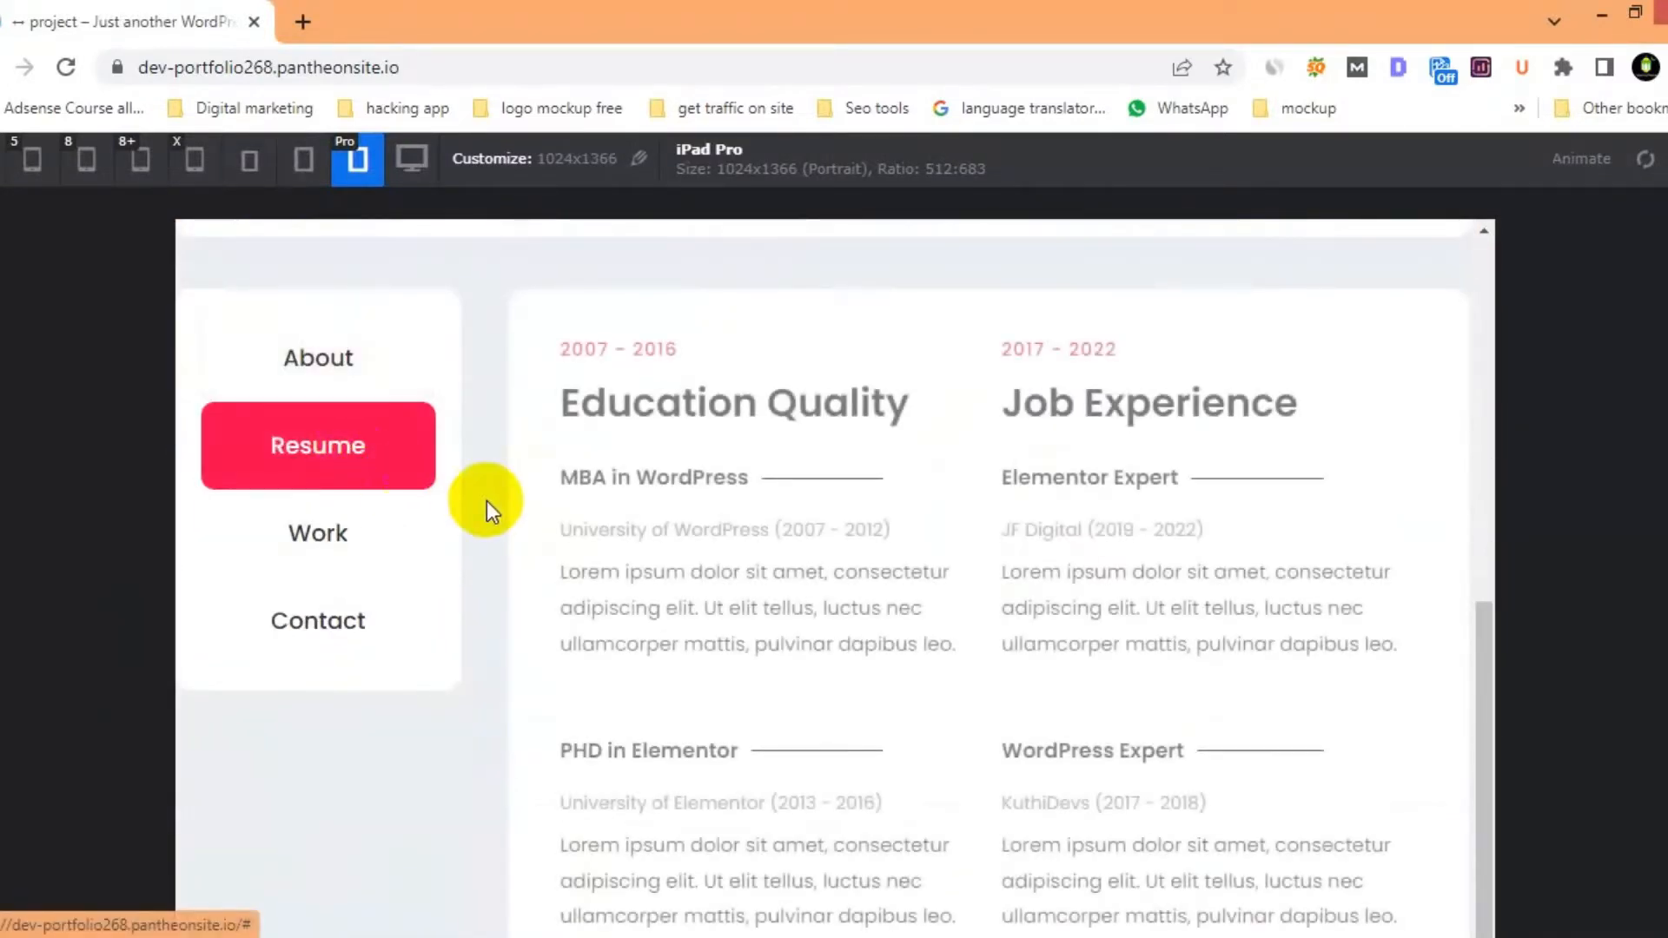
click(314, 597)
scroll(341, 596, down, 6)
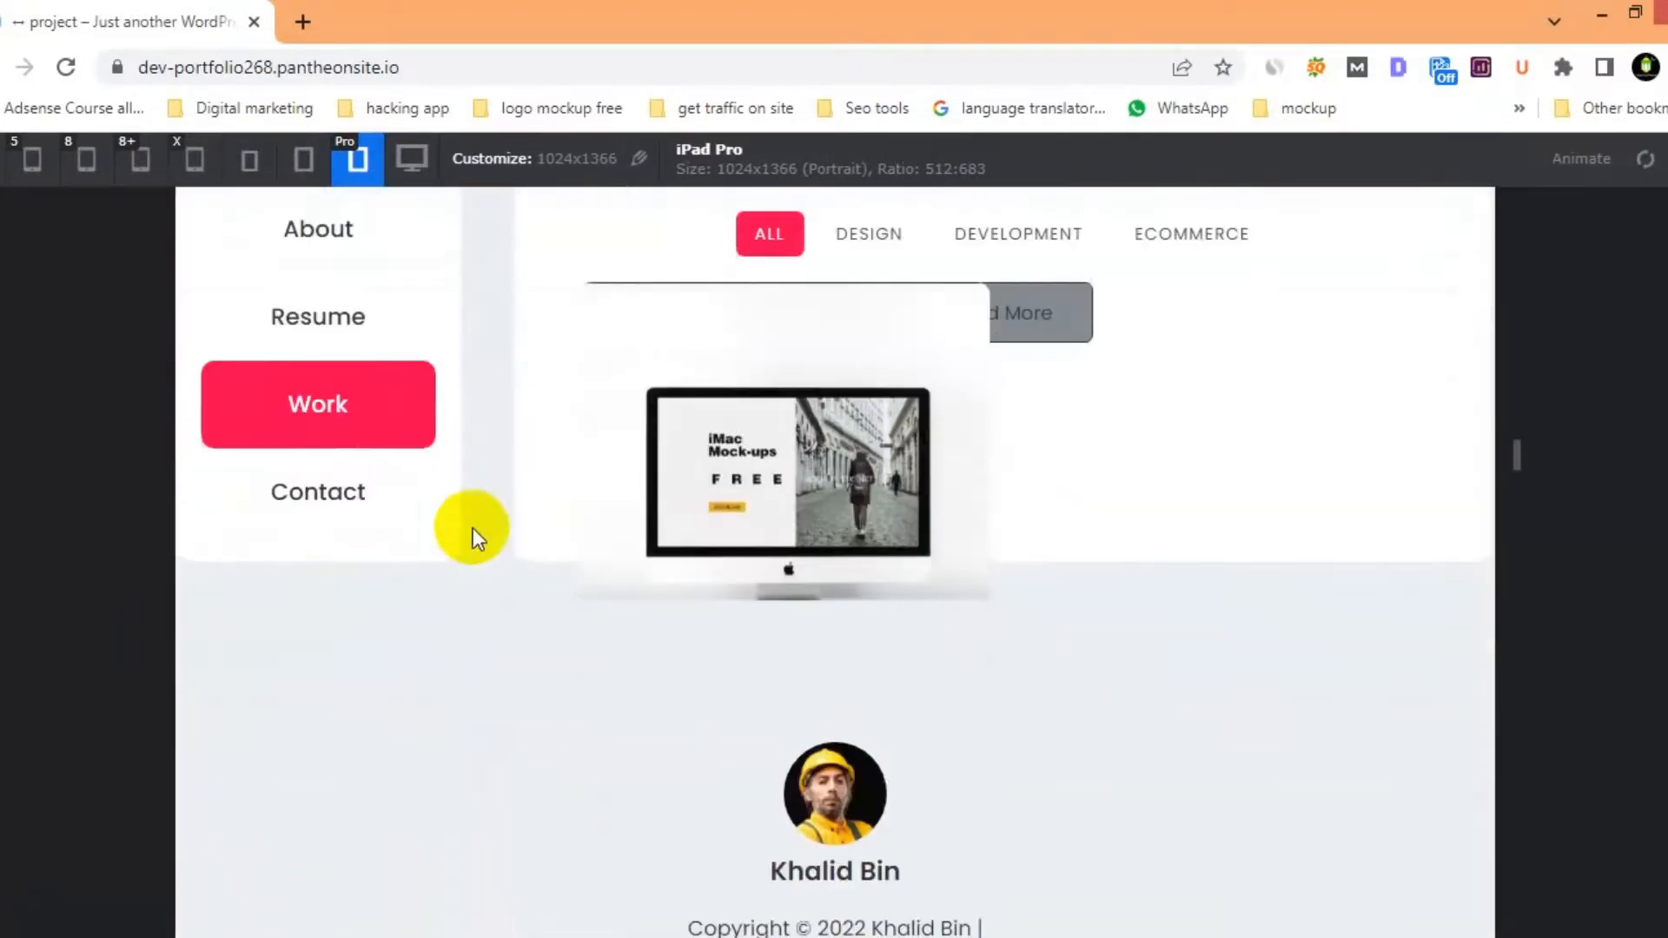
scroll(1112, 478, up, 3)
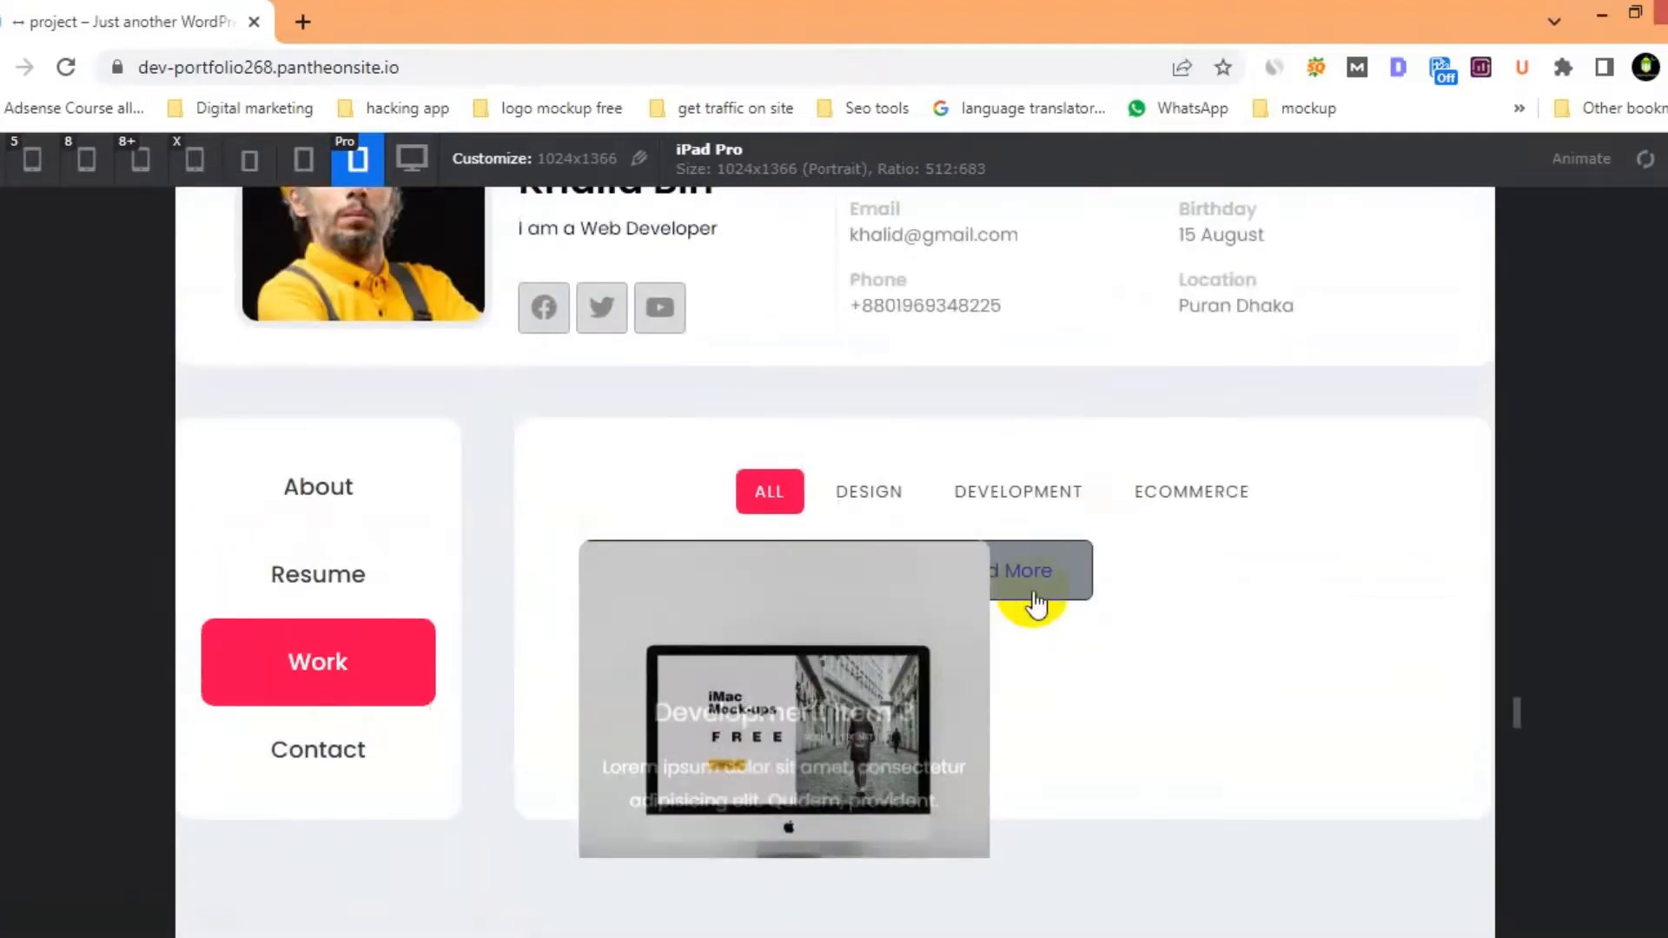
Switch among the Resume, Work, Contact and About sections to test the side navigation in the iPad Pro preview
click(353, 605)
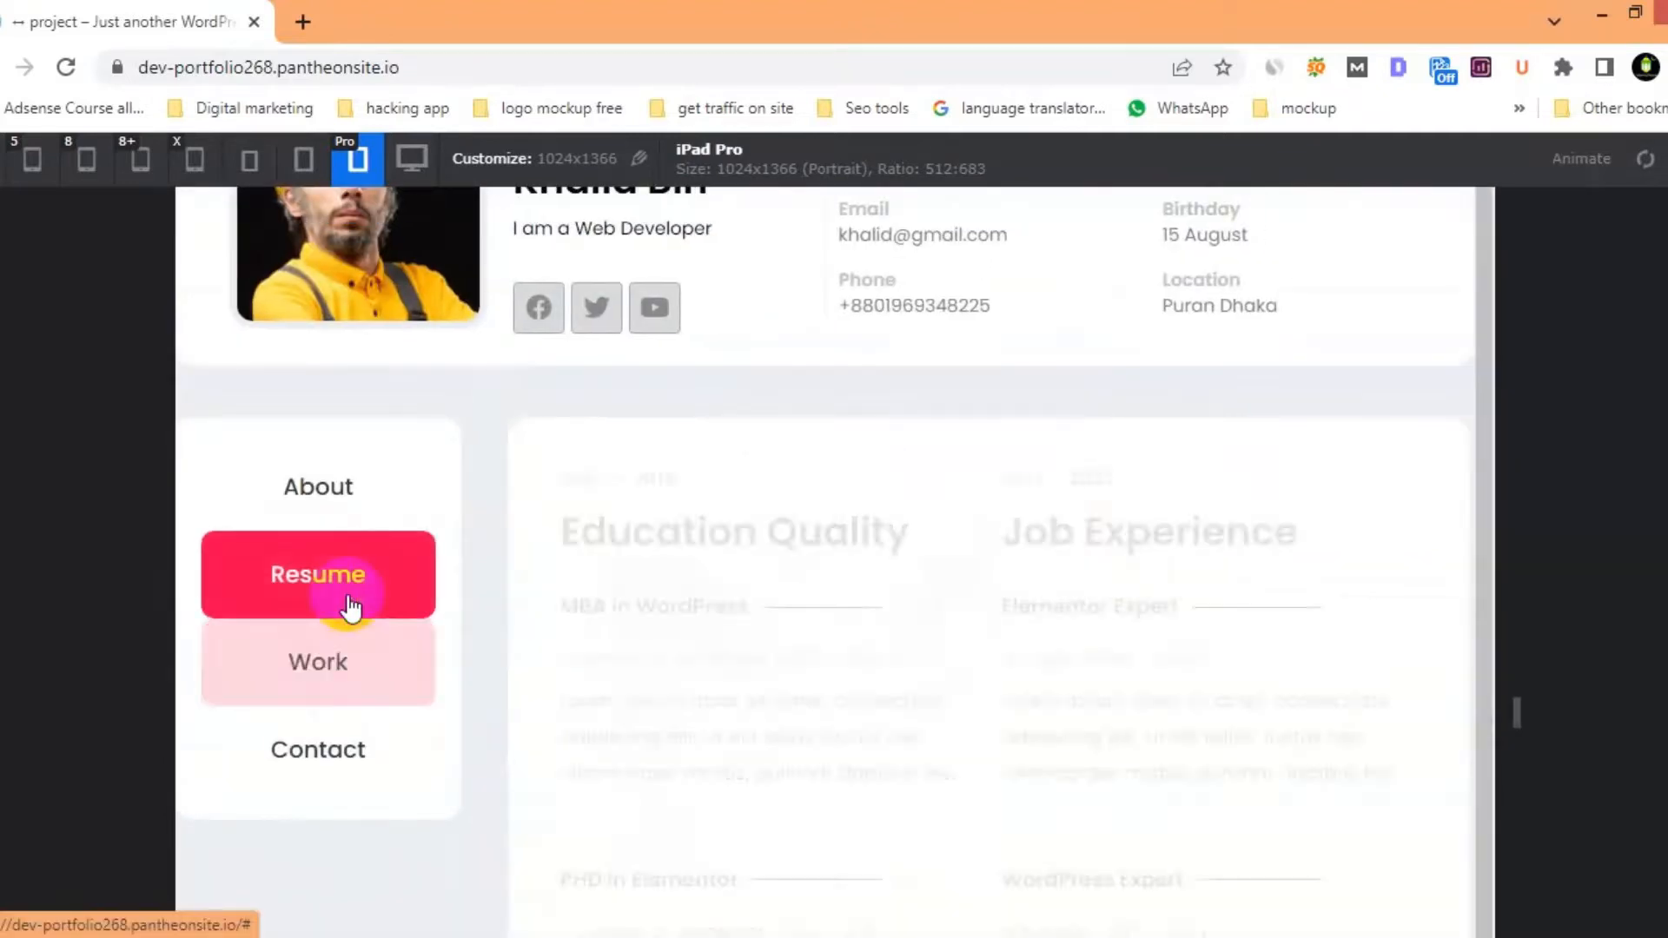
click(345, 665)
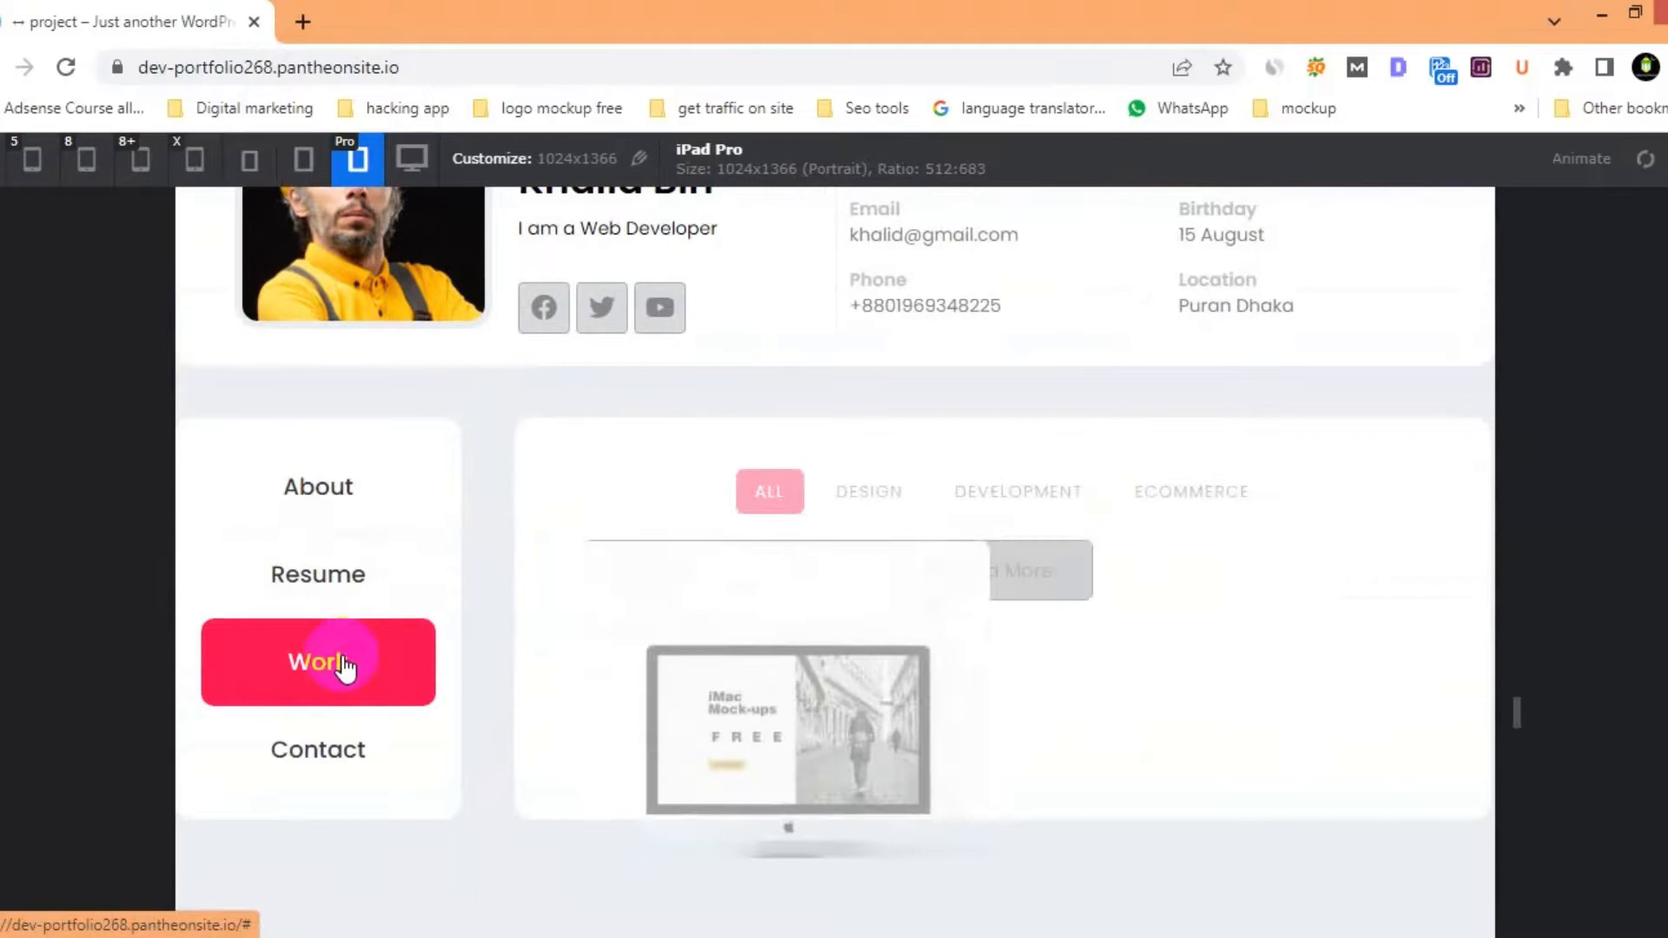
click(329, 749)
click(348, 593)
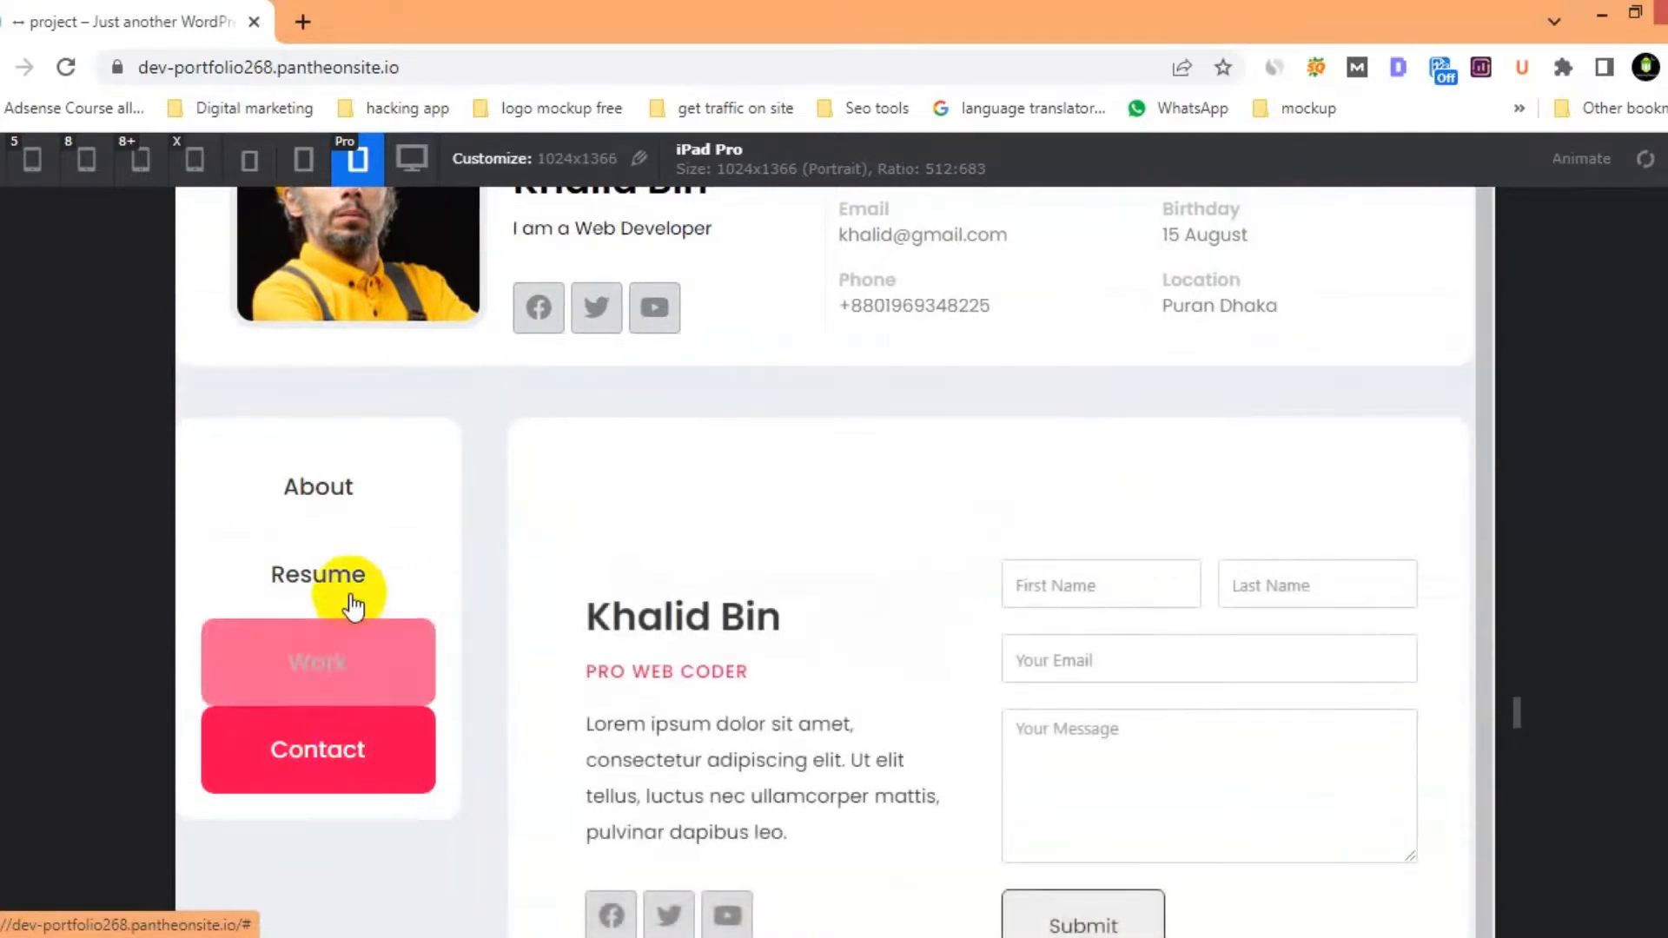
click(345, 503)
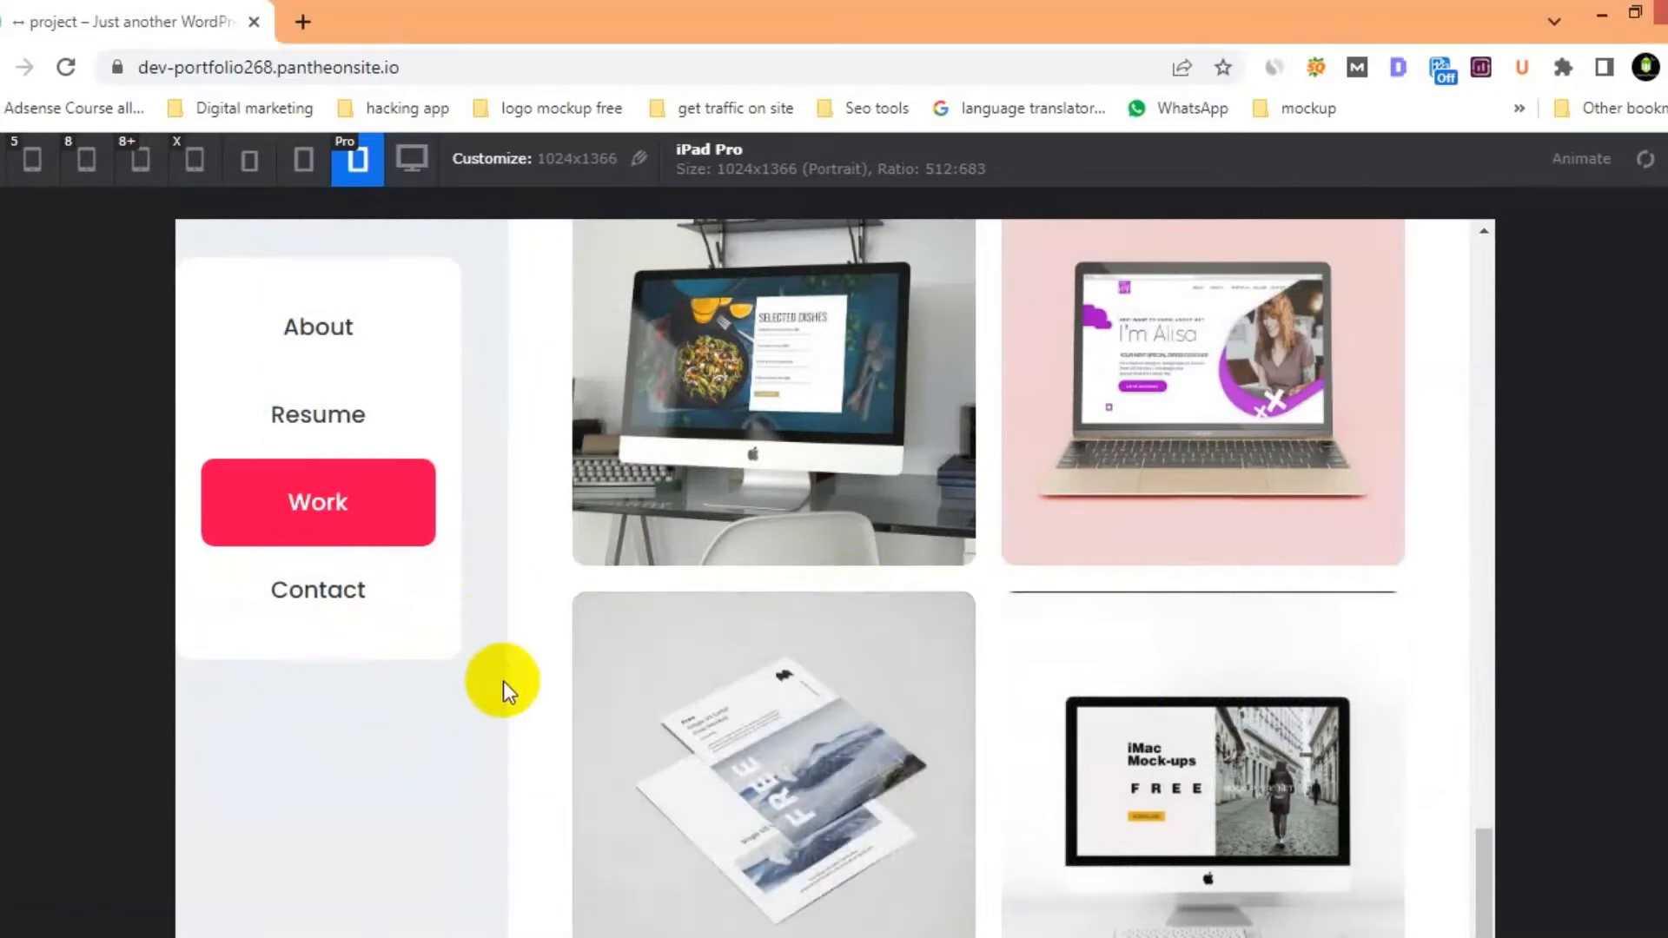
Look through the Work gallery's two-column layout in the iPad Pro preview
scroll(813, 649, down, 5)
scroll(456, 547, down, 10)
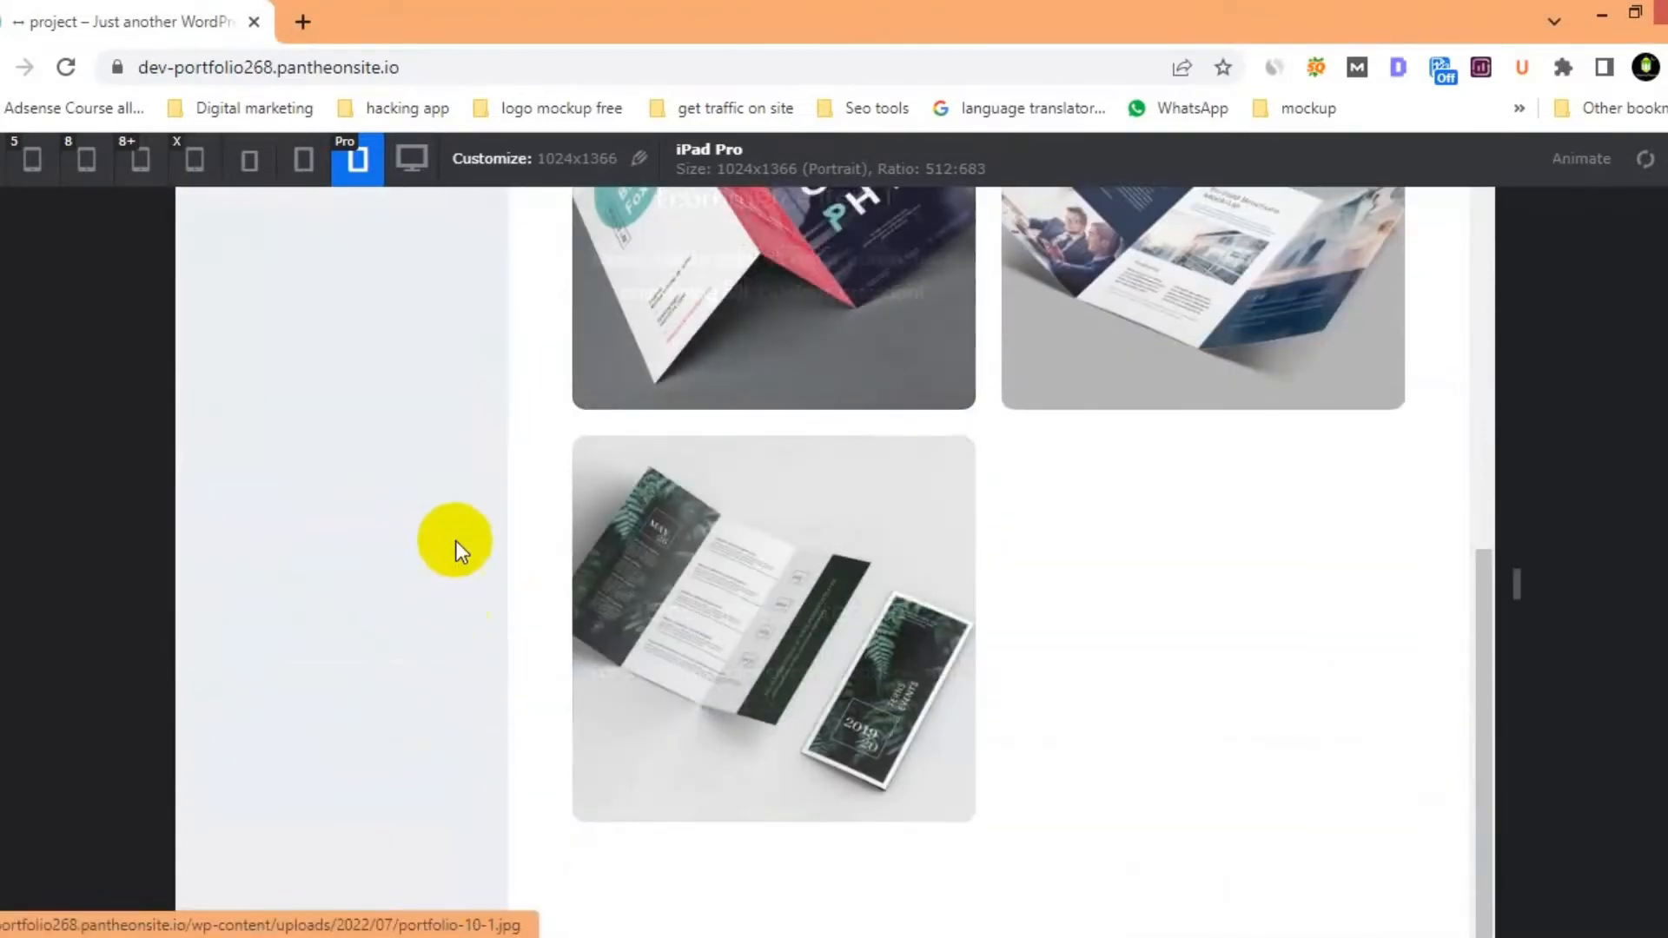
scroll(468, 544, up, 10)
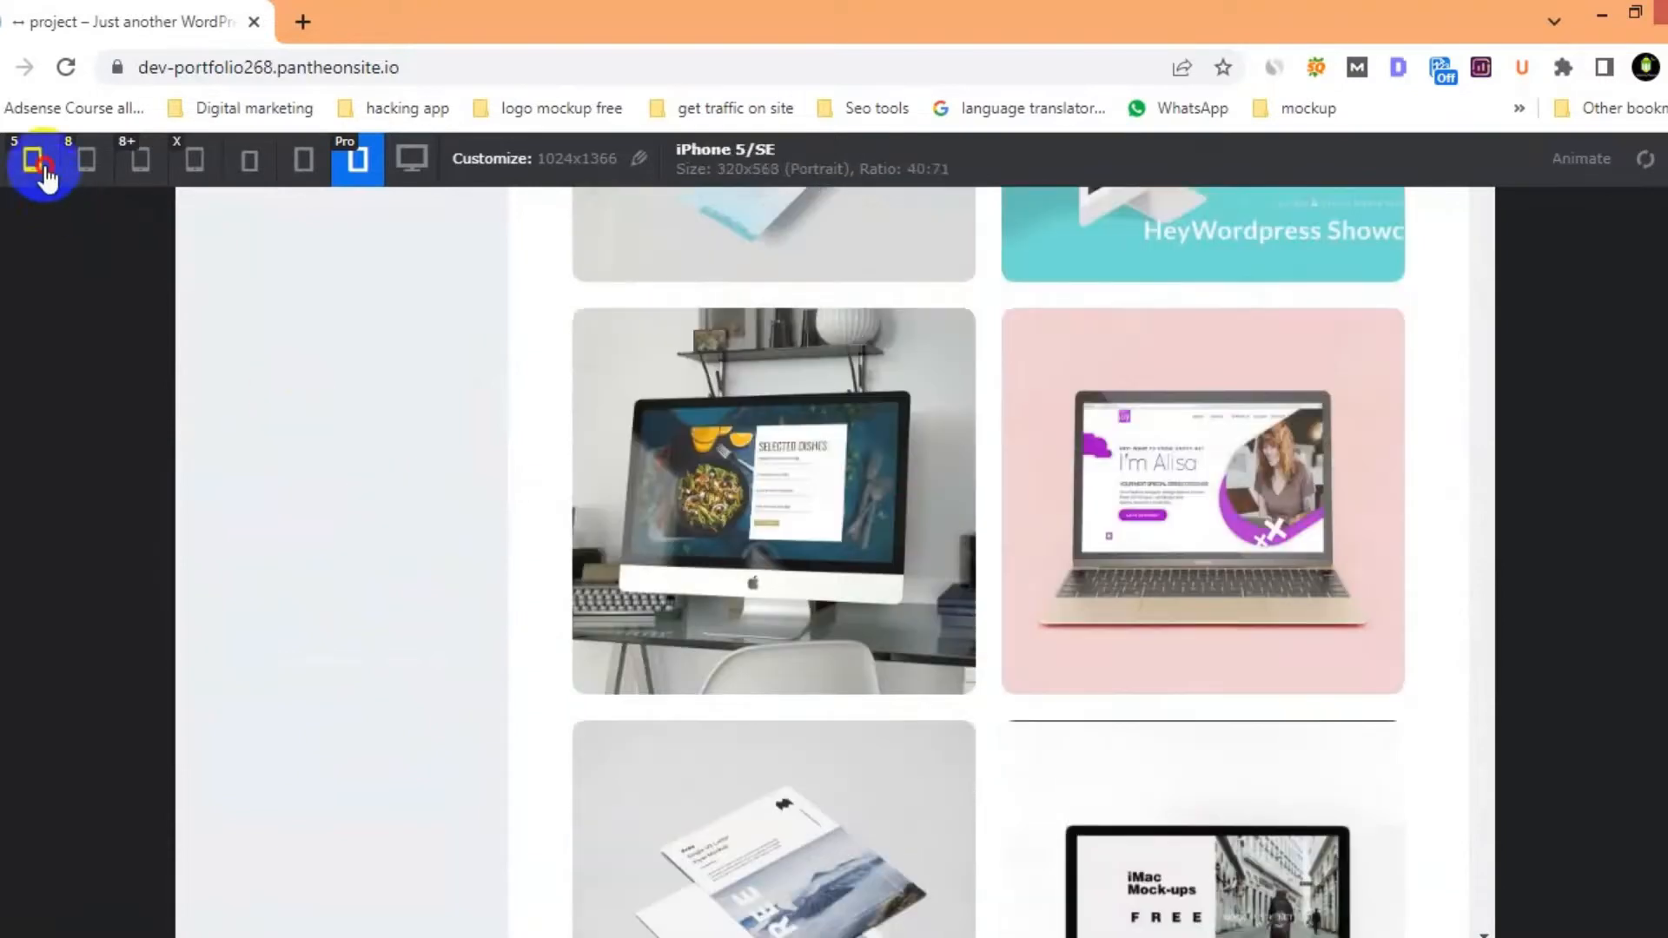
Switch the device preview to iPhone 5/SE and look over the mobile profile section
click(39, 163)
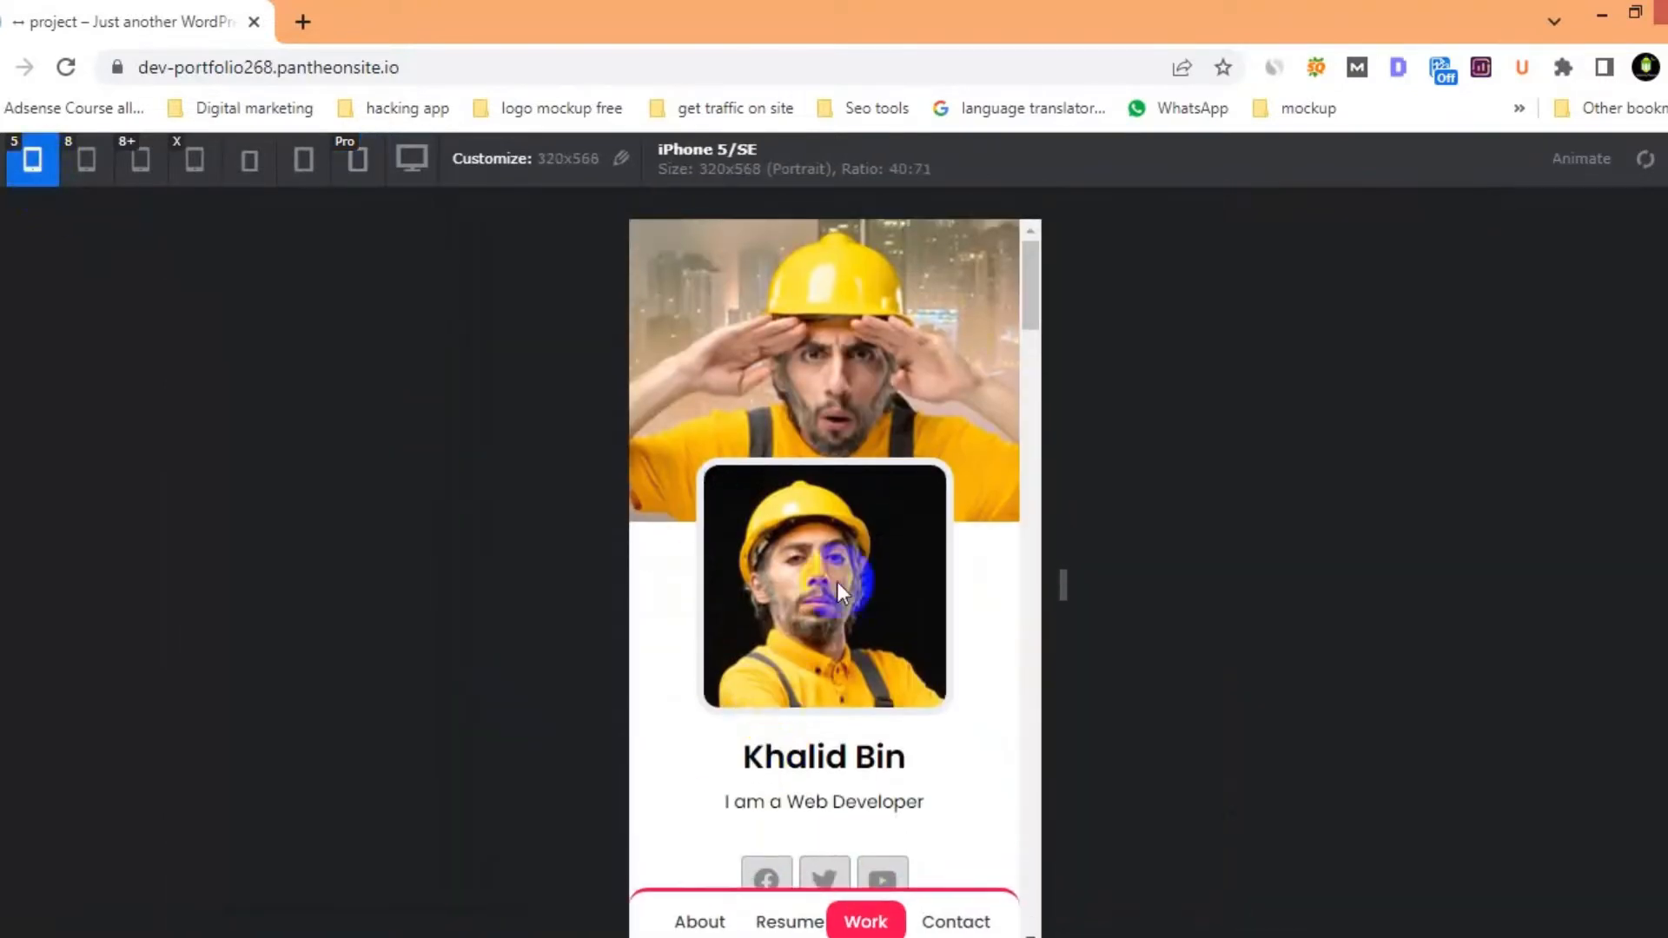
scroll(837, 583, down, 5)
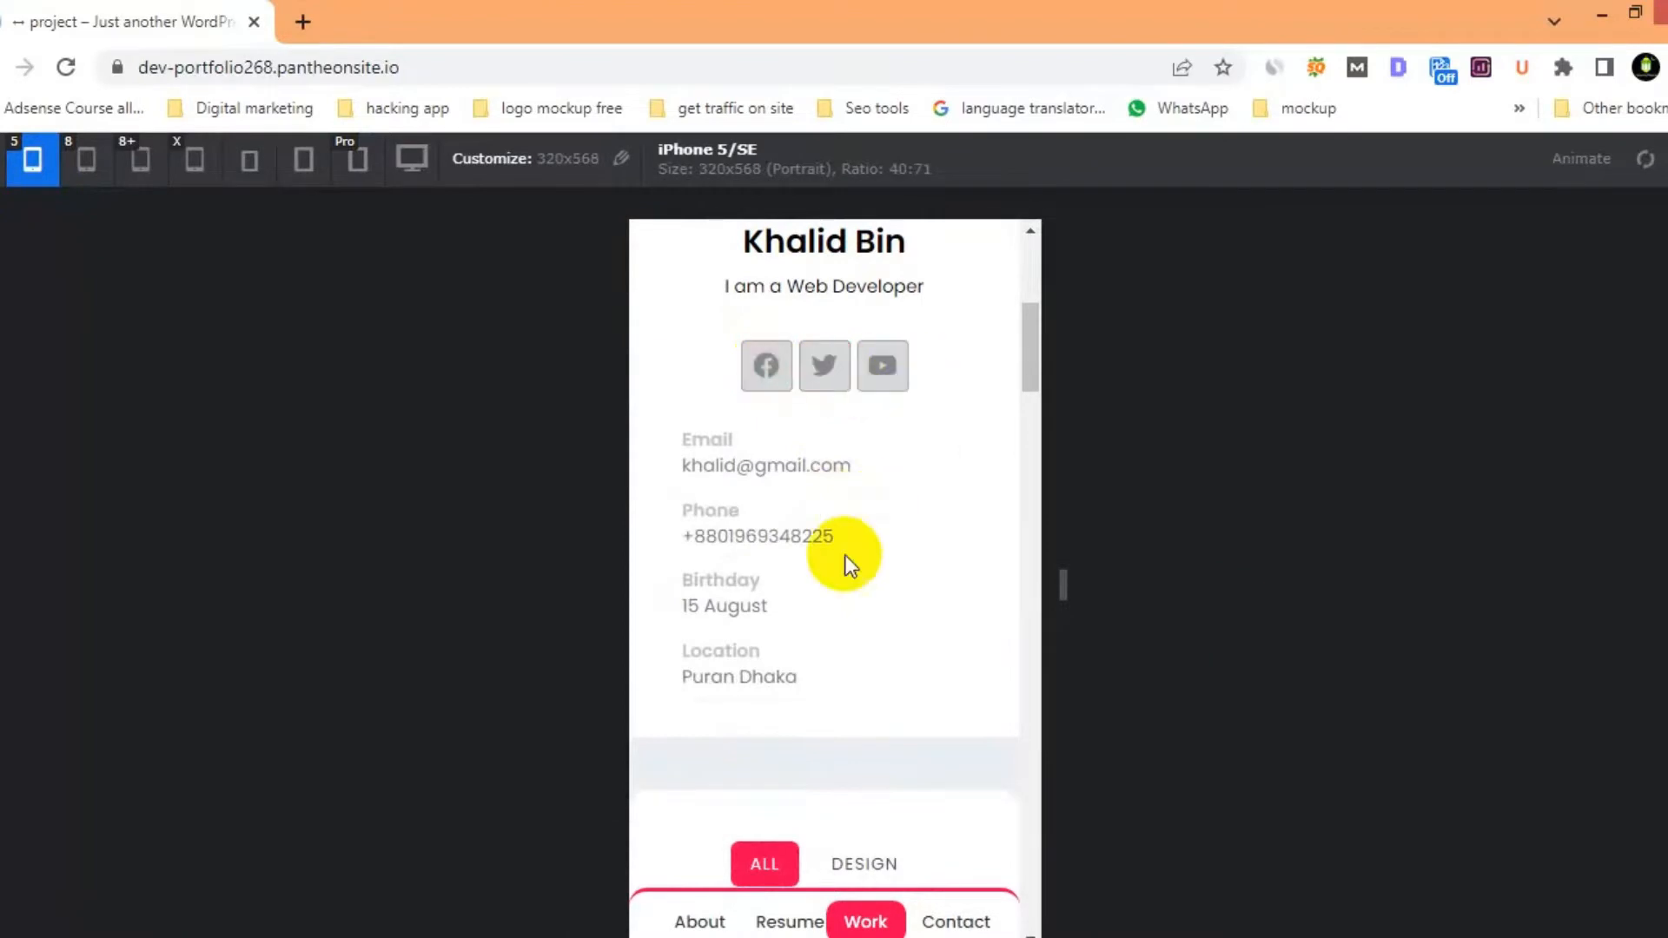
Try the Work gallery's category filters, including DESIGN, in the iPhone 5/SE preview
scroll(847, 565, down, 6)
scroll(826, 569, up, 3)
click(868, 488)
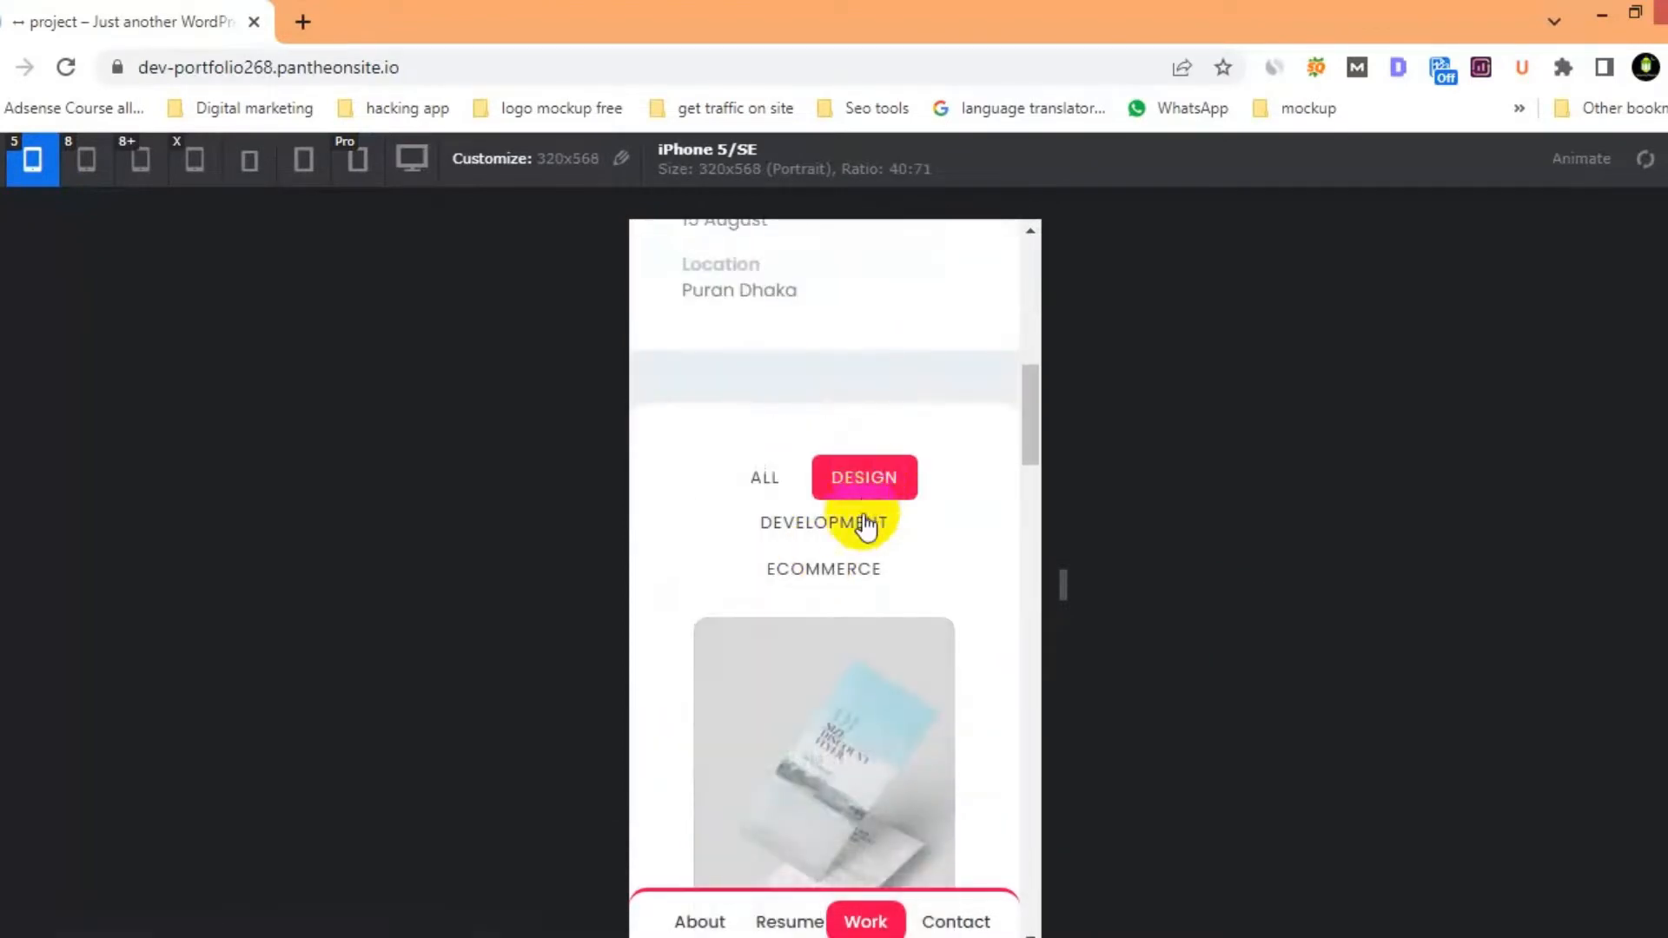
click(847, 572)
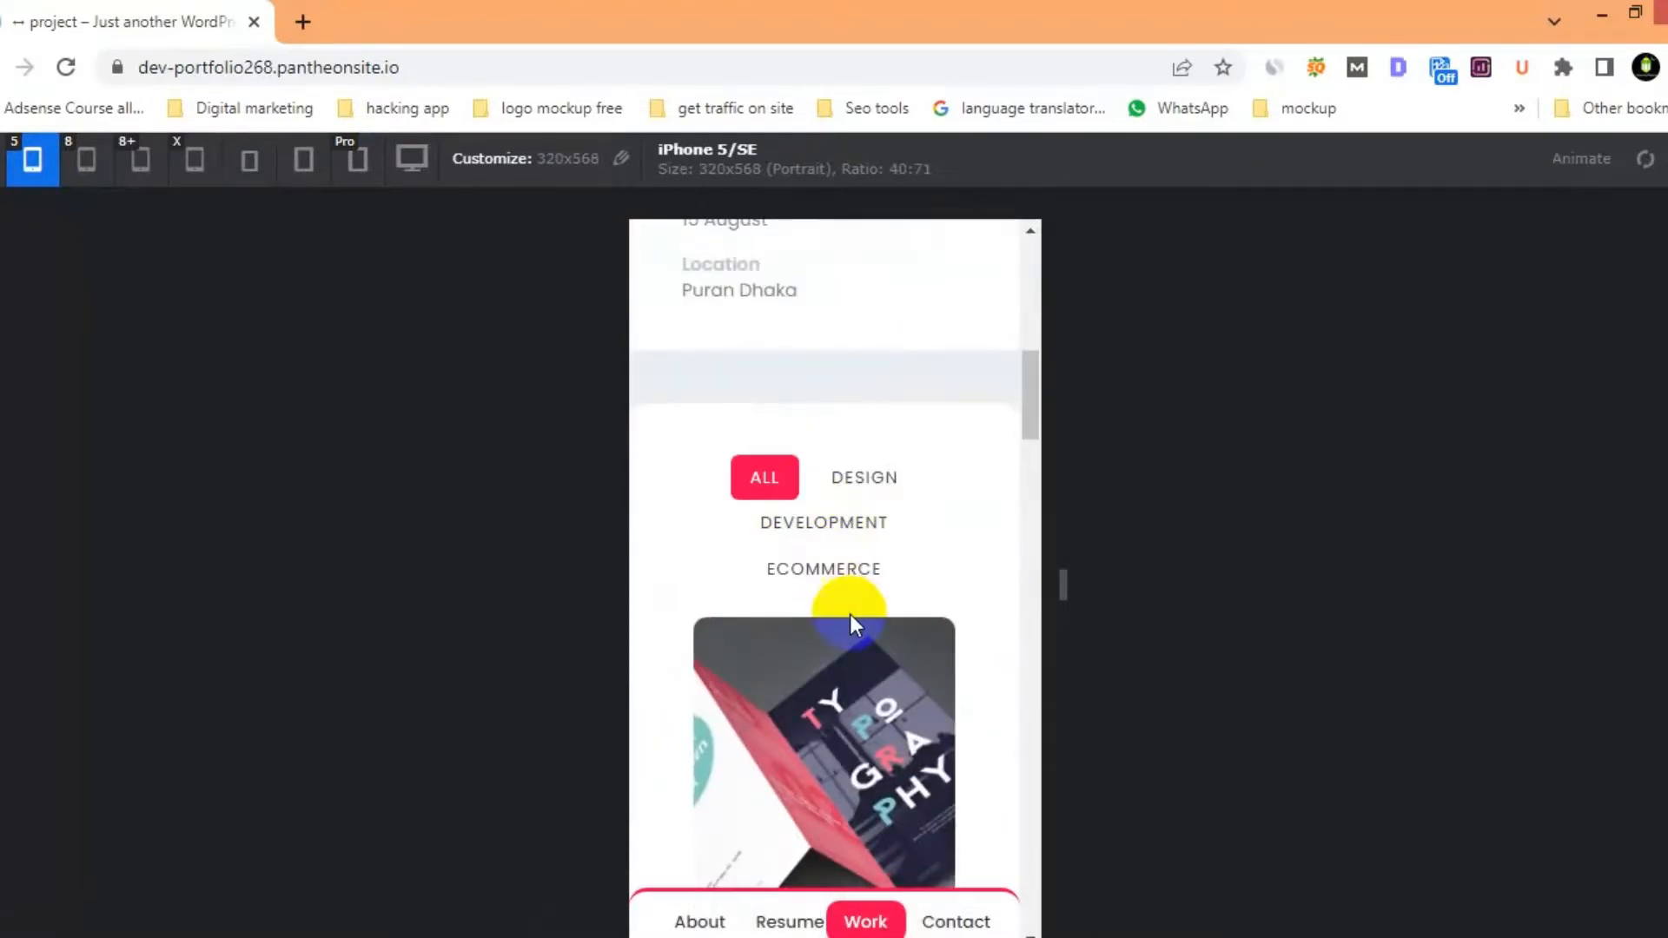
Look through the single-column Work gallery, opening an item enlarged and paging through several images before closing it
scroll(852, 615, down, 10)
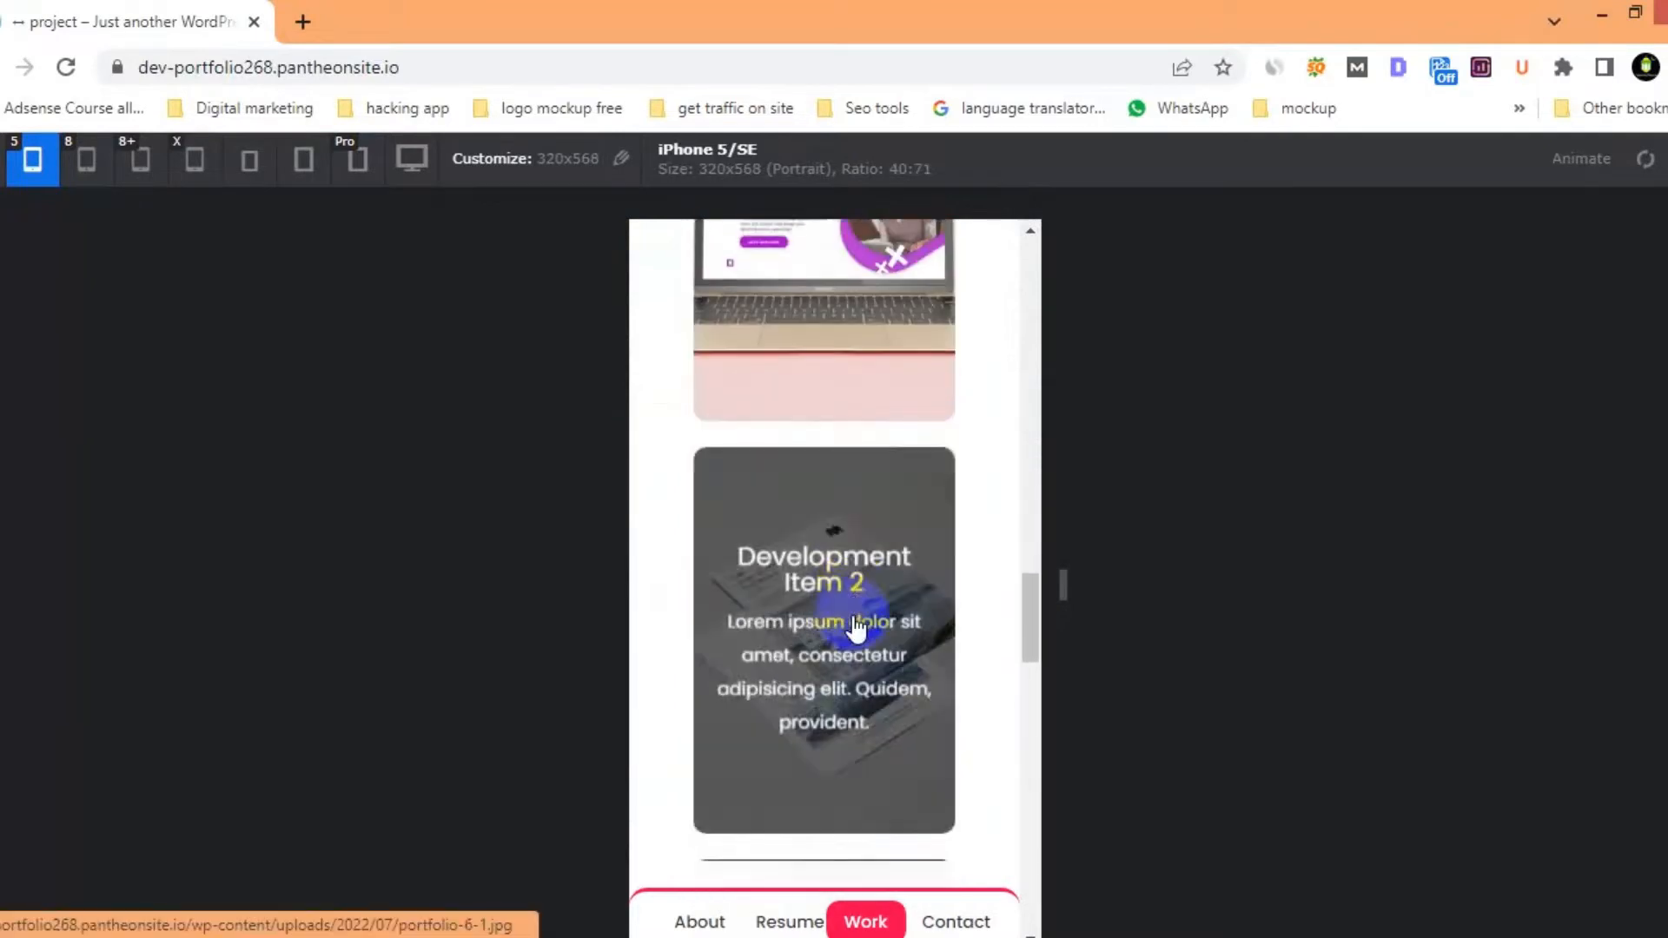
scroll(855, 626, down, 5)
click(853, 591)
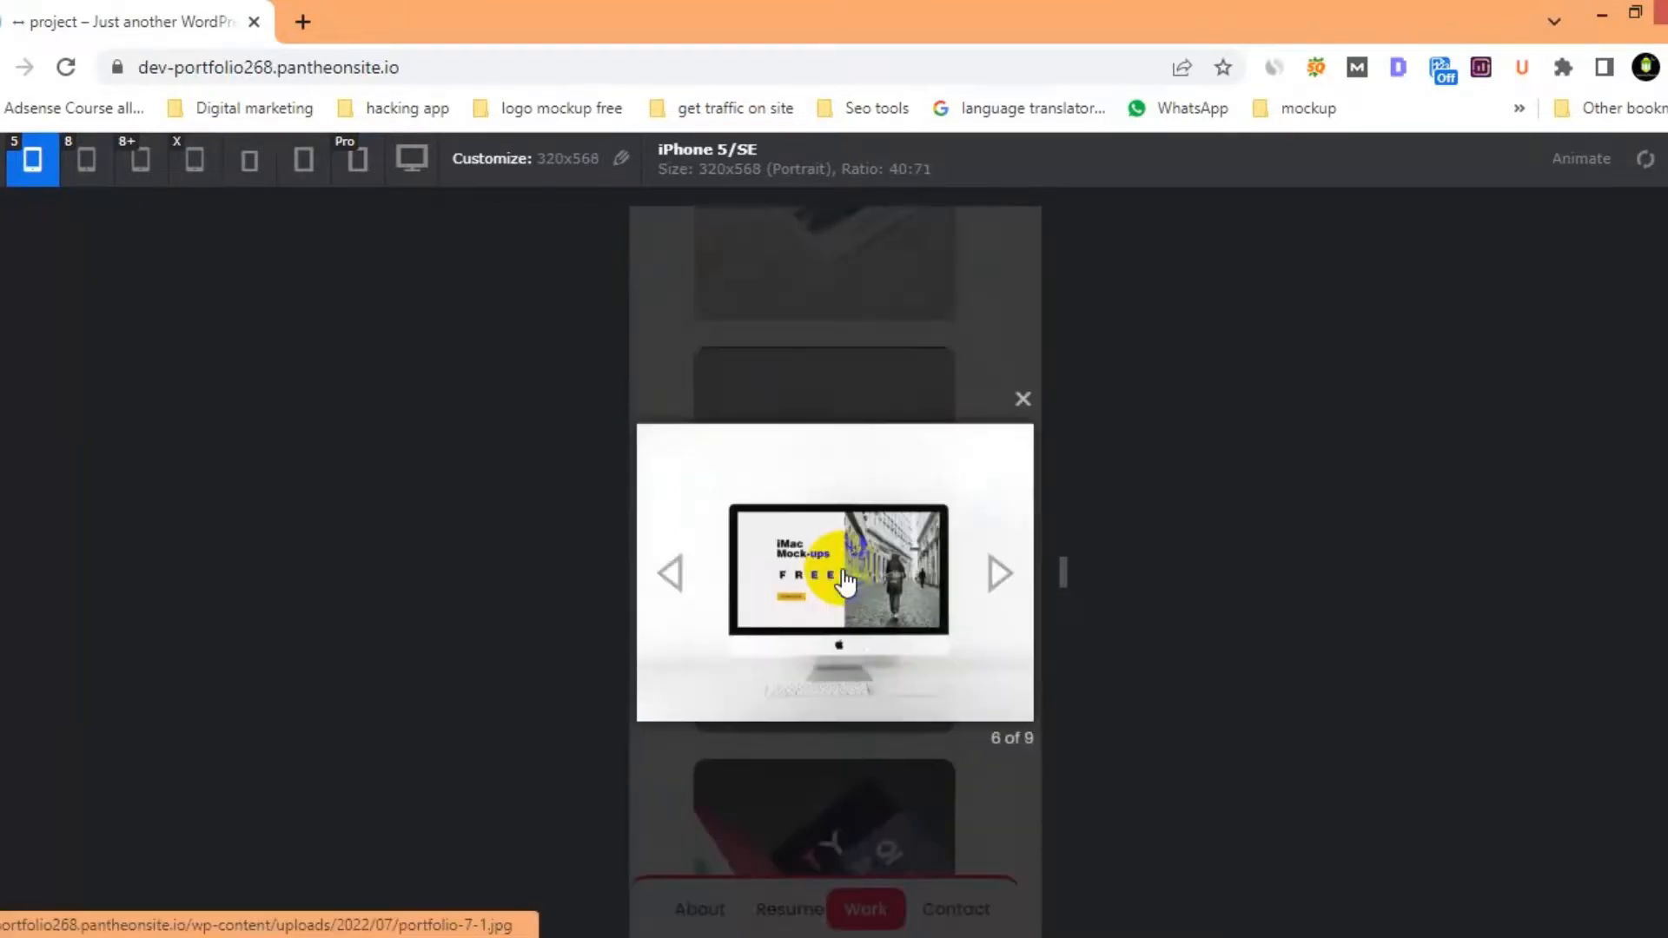
click(996, 572)
click(999, 565)
click(1001, 558)
click(1022, 408)
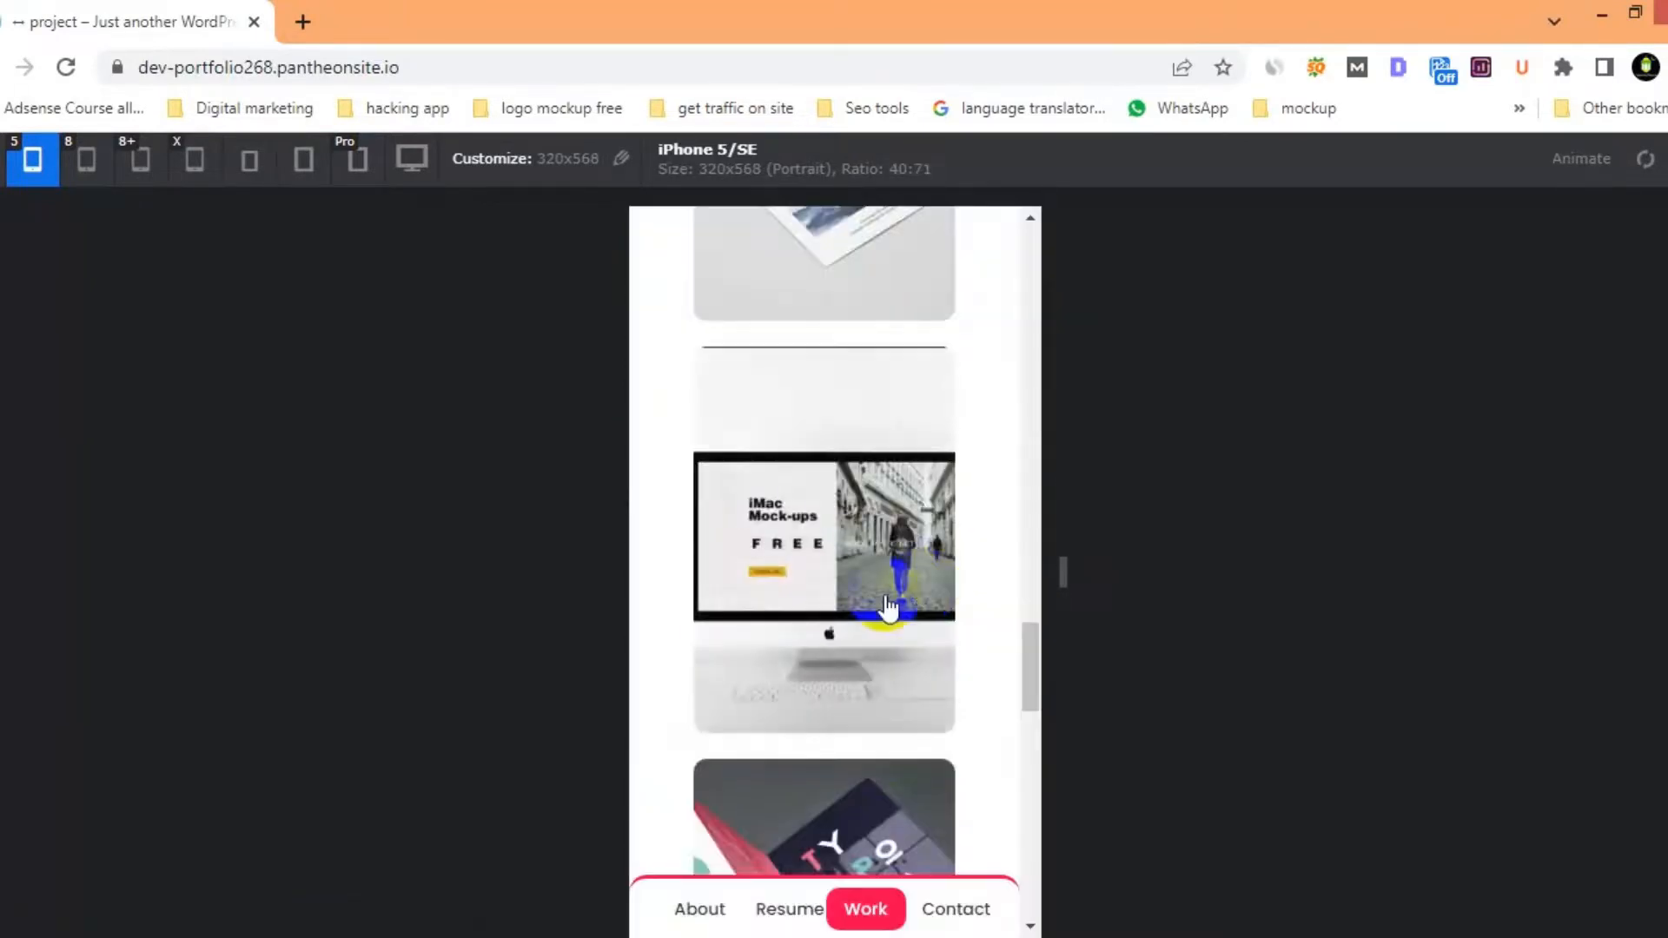
Examine the footer and the Contact section's form and social links in the iPhone 5/SE preview
scroll(886, 604, down, 8)
scroll(886, 604, down, 1)
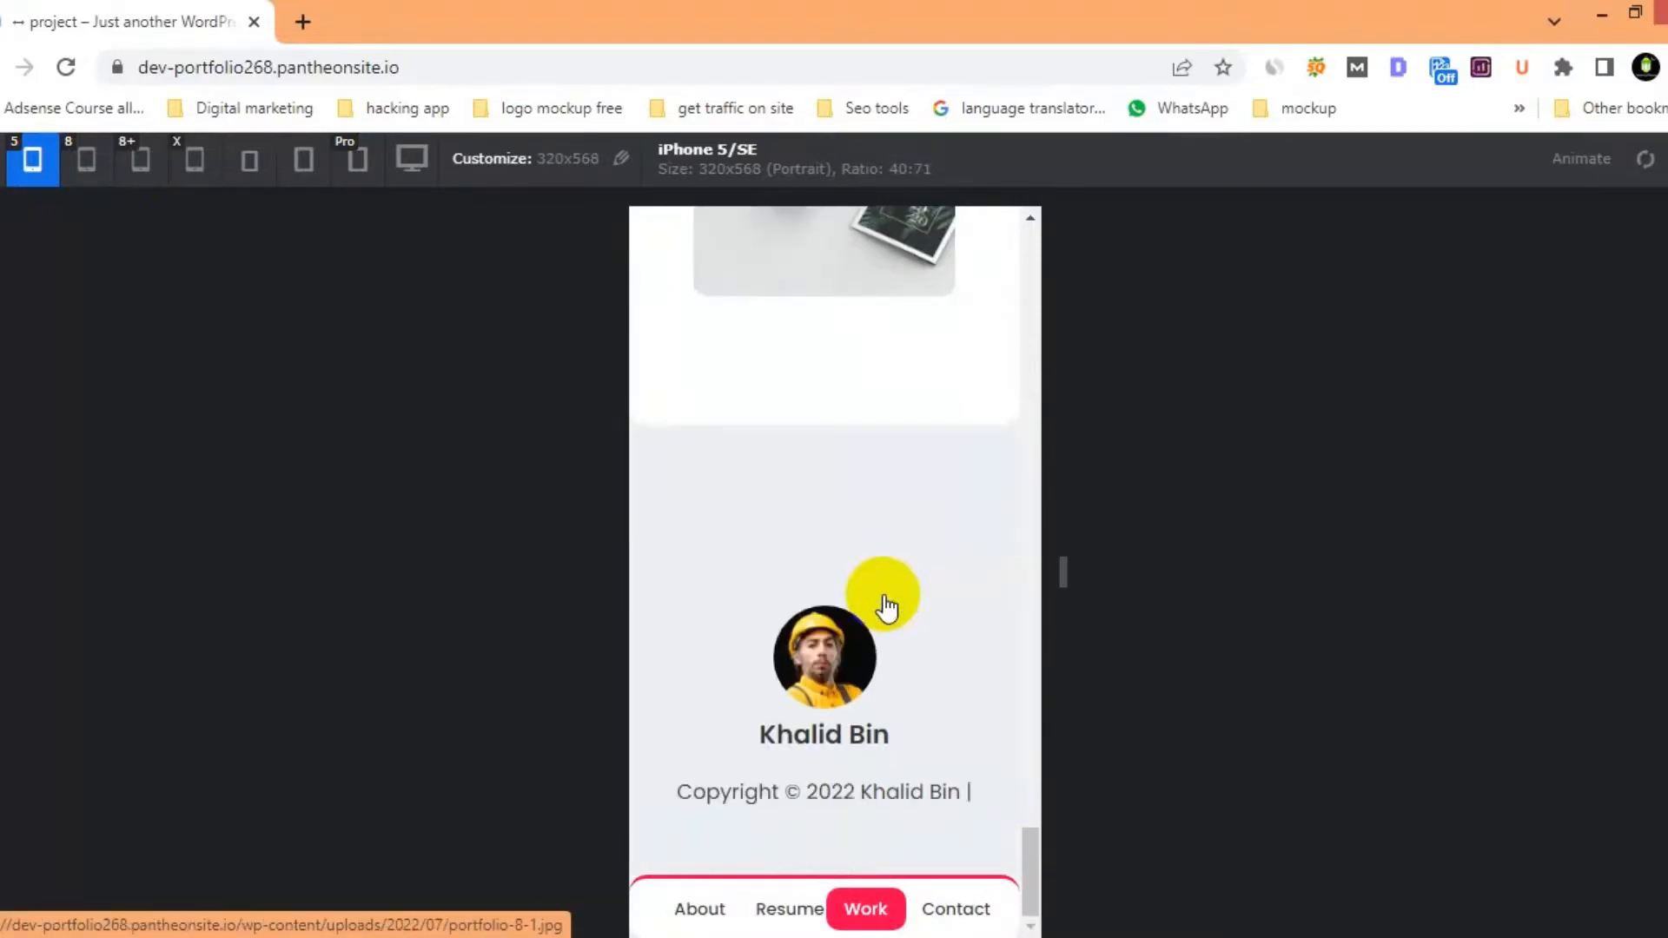
click(958, 917)
scroll(867, 705, up, 7)
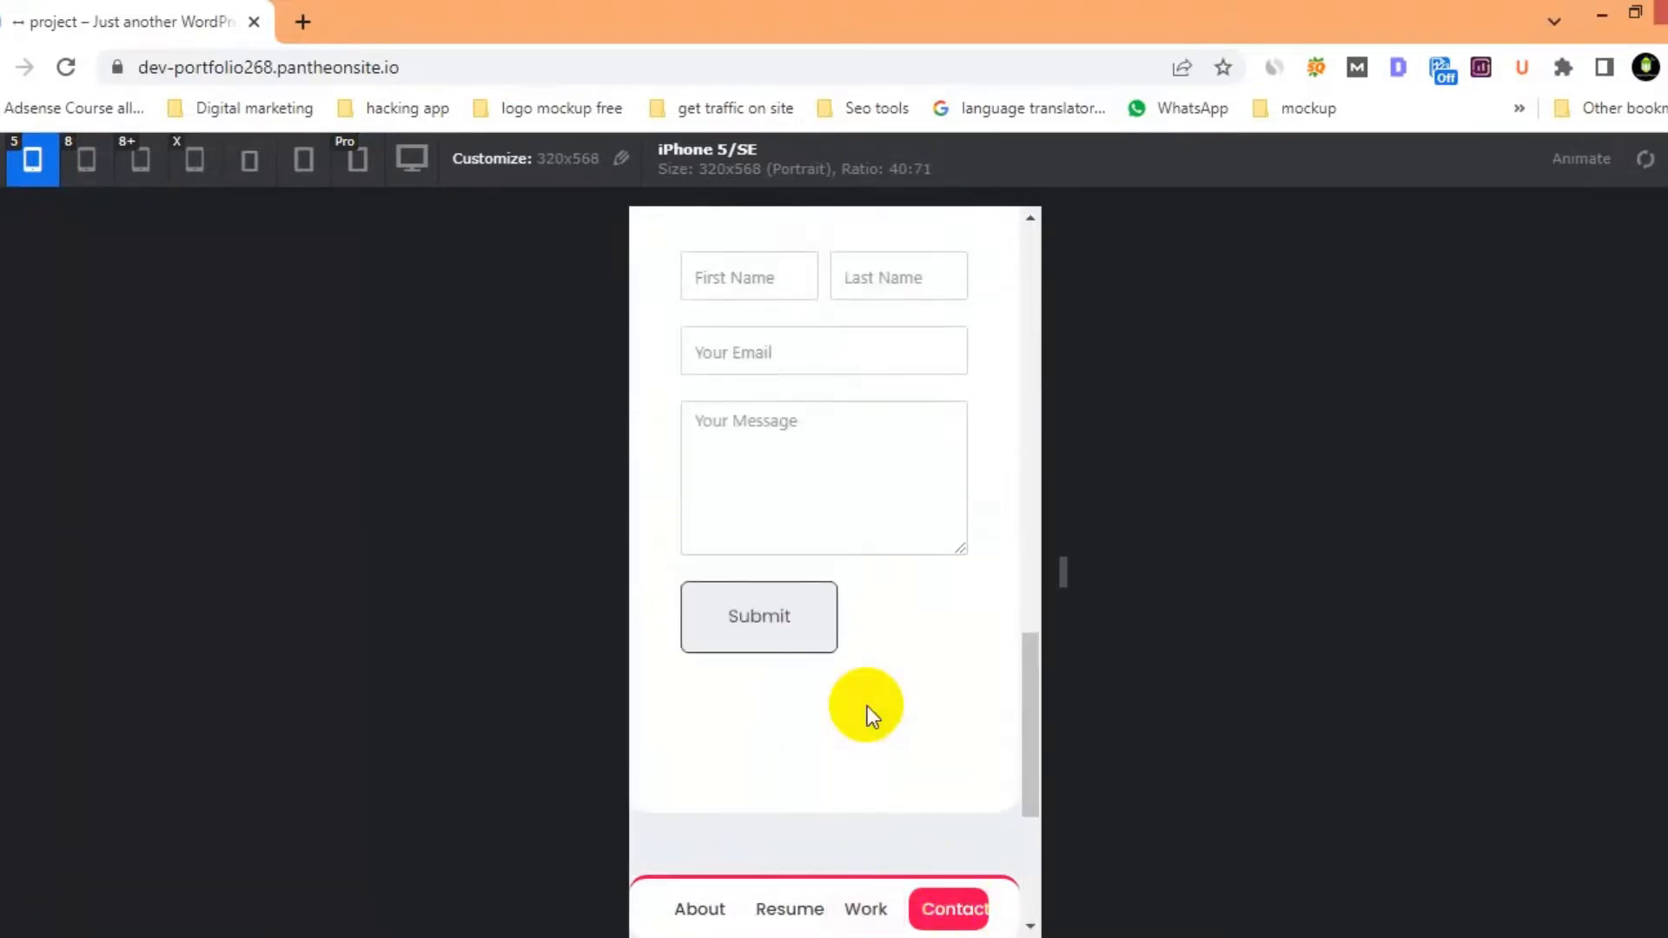
scroll(912, 435, up, 4)
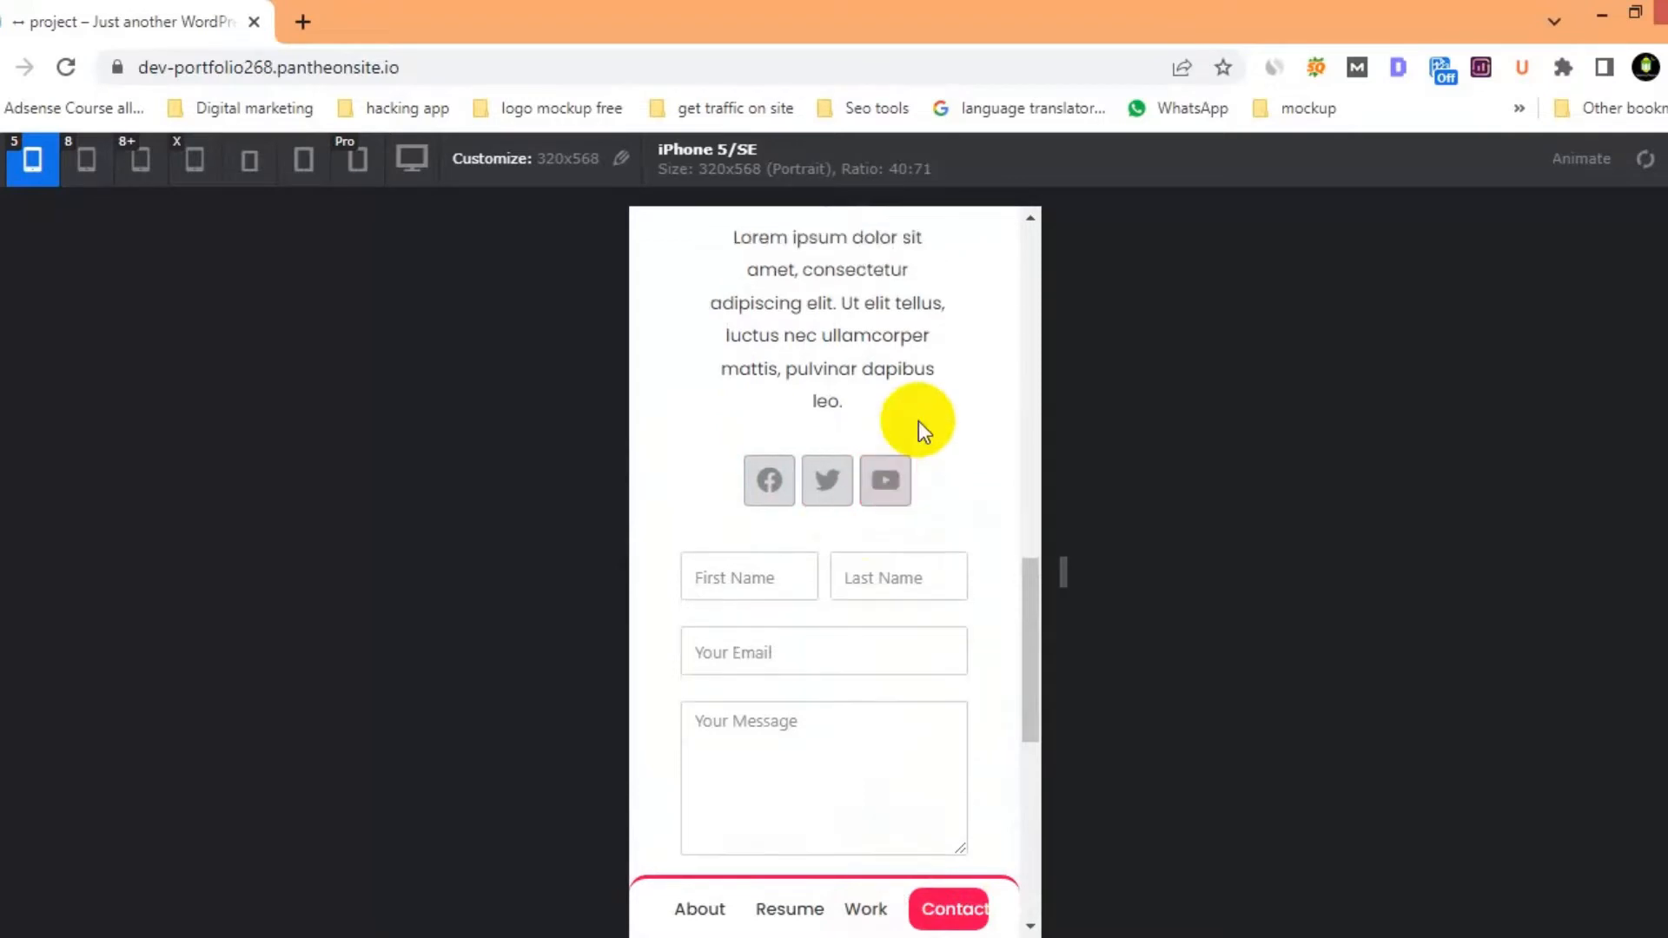
Check the About section in the iPhone 5/SE preview and return to the Auto Size desktop view
click(687, 912)
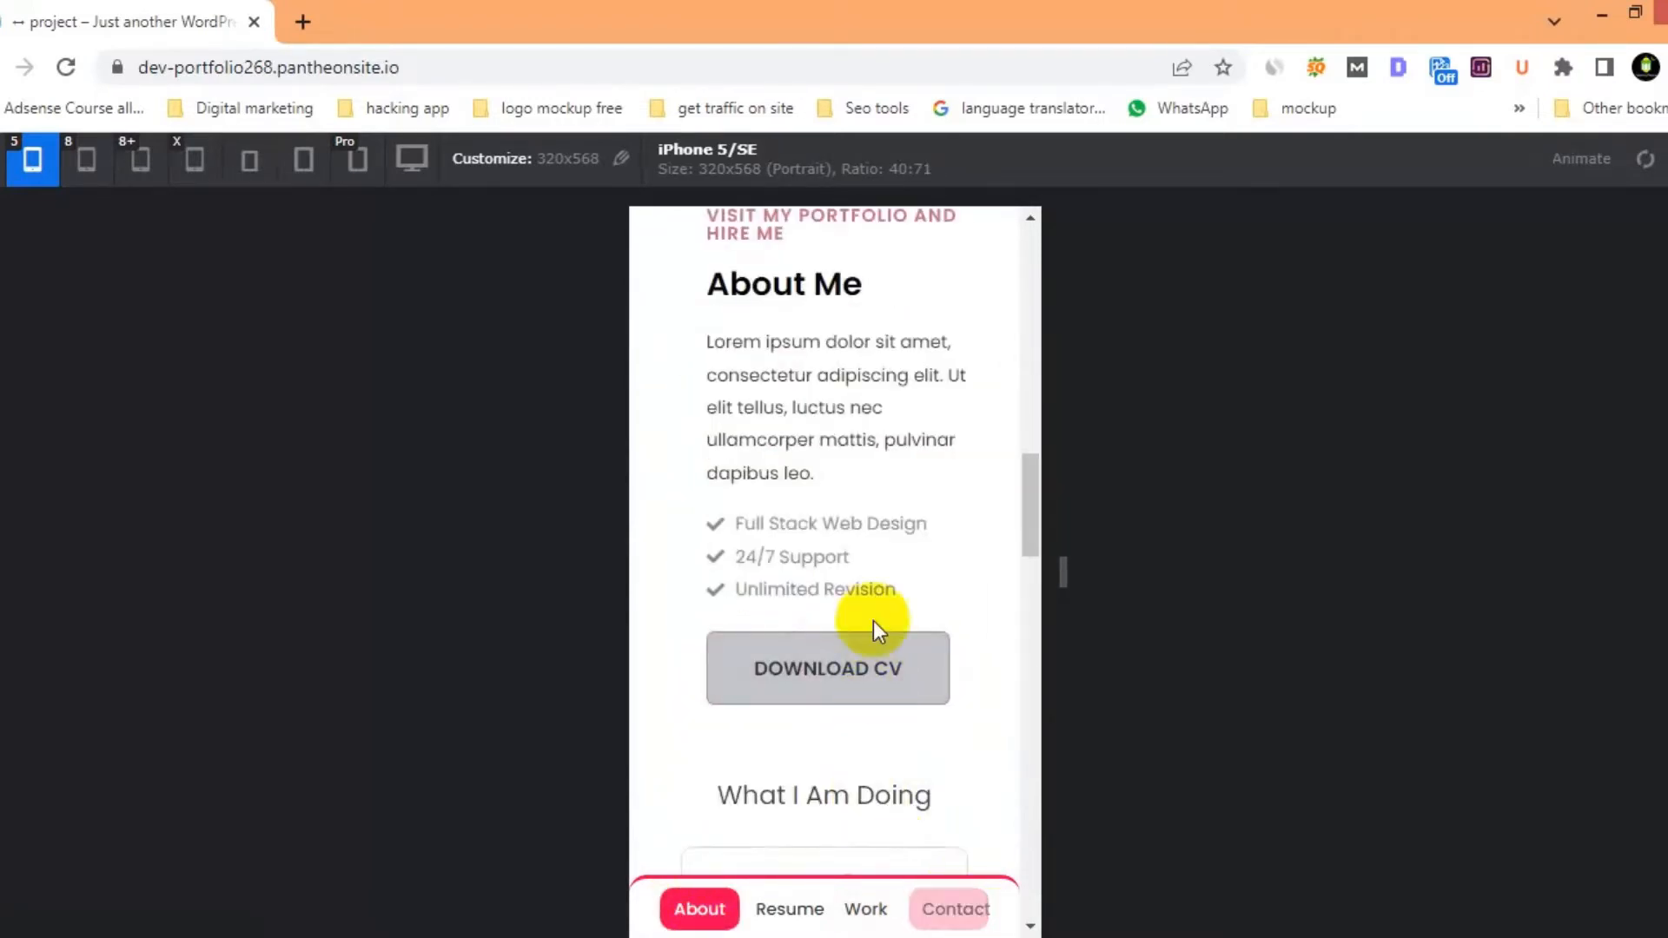
scroll(664, 278, up, 6)
click(4, 184)
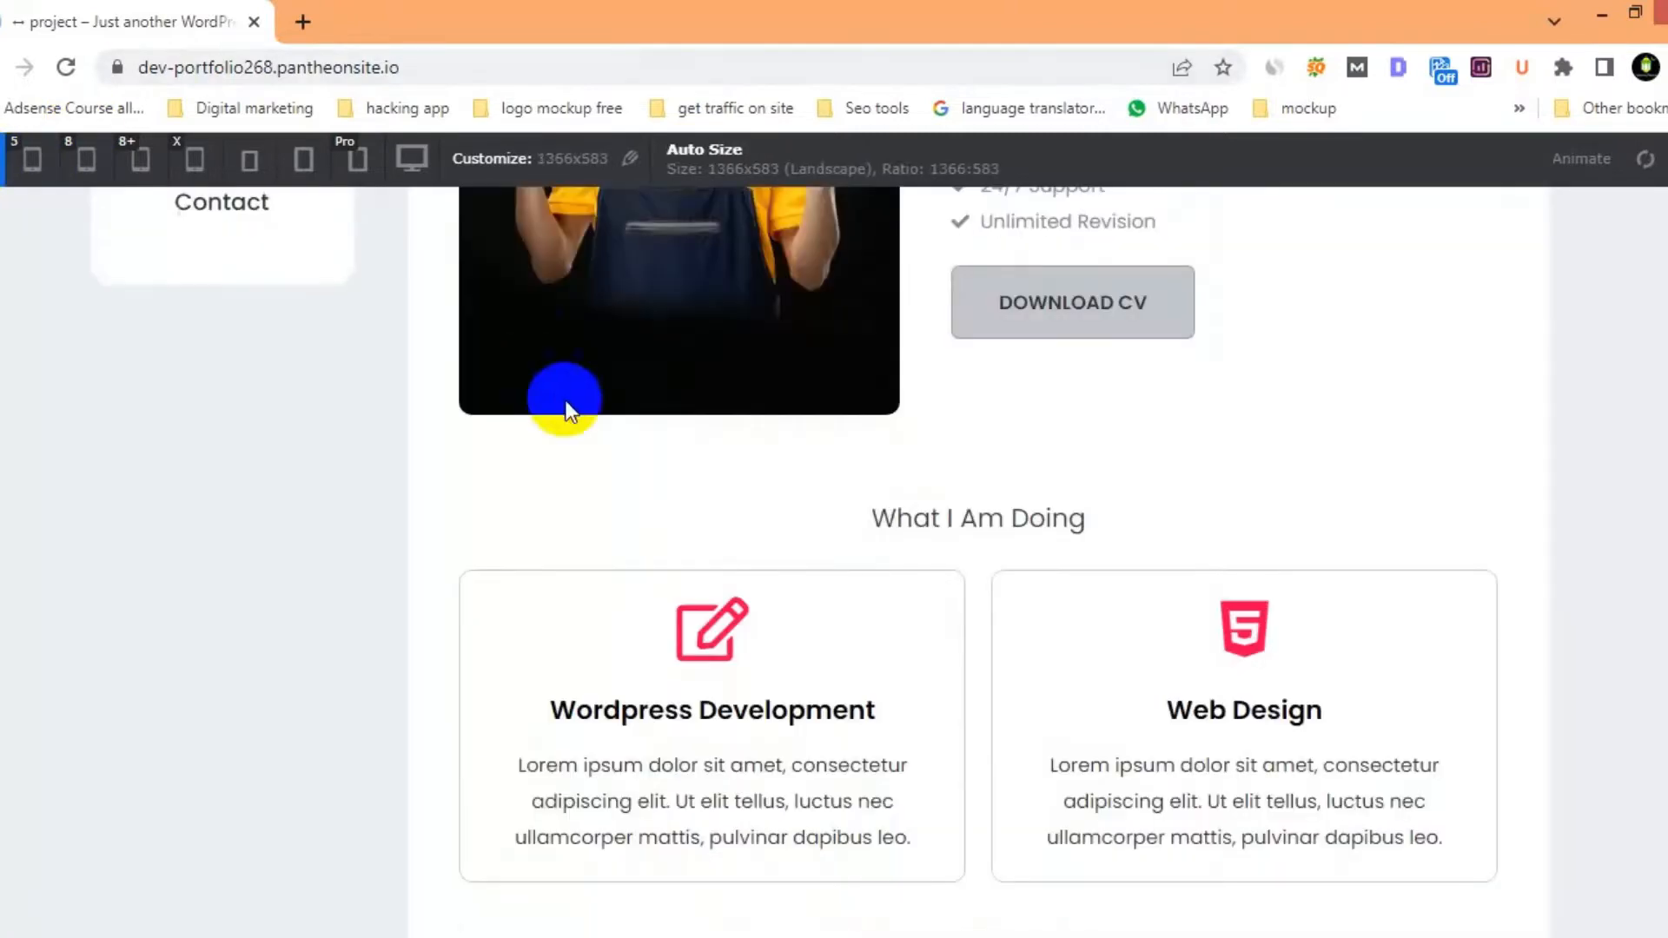
scroll(899, 447, up, 8)
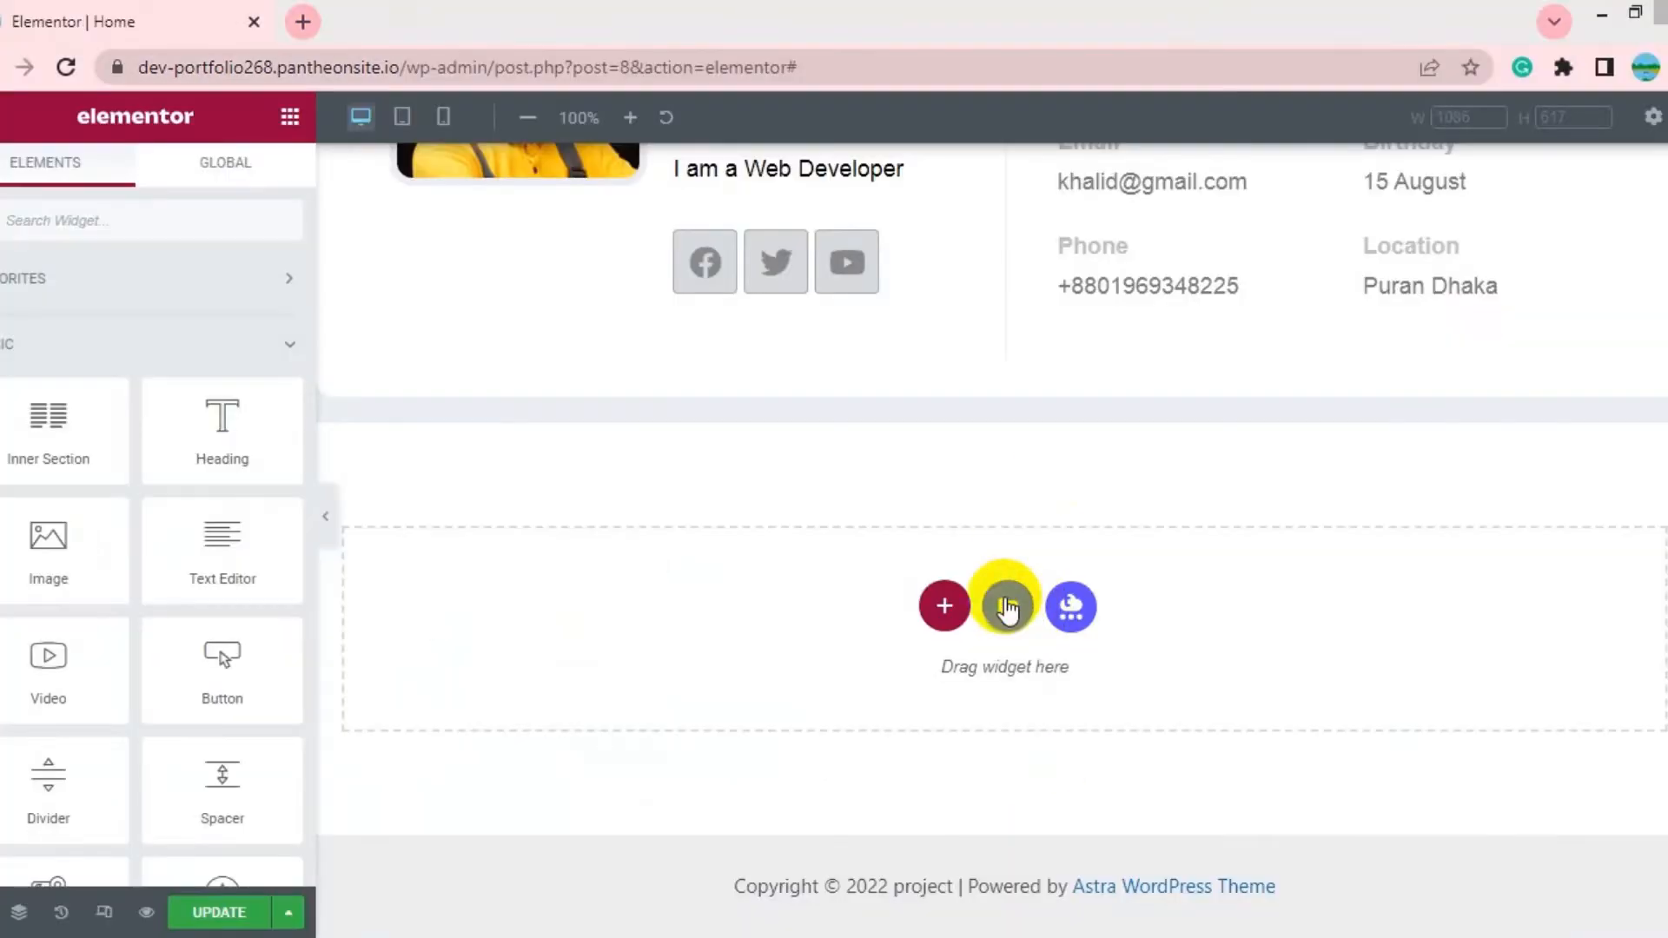
Insert the saved Metafolio Main Layout section template below the profile section and update the page
click(1005, 601)
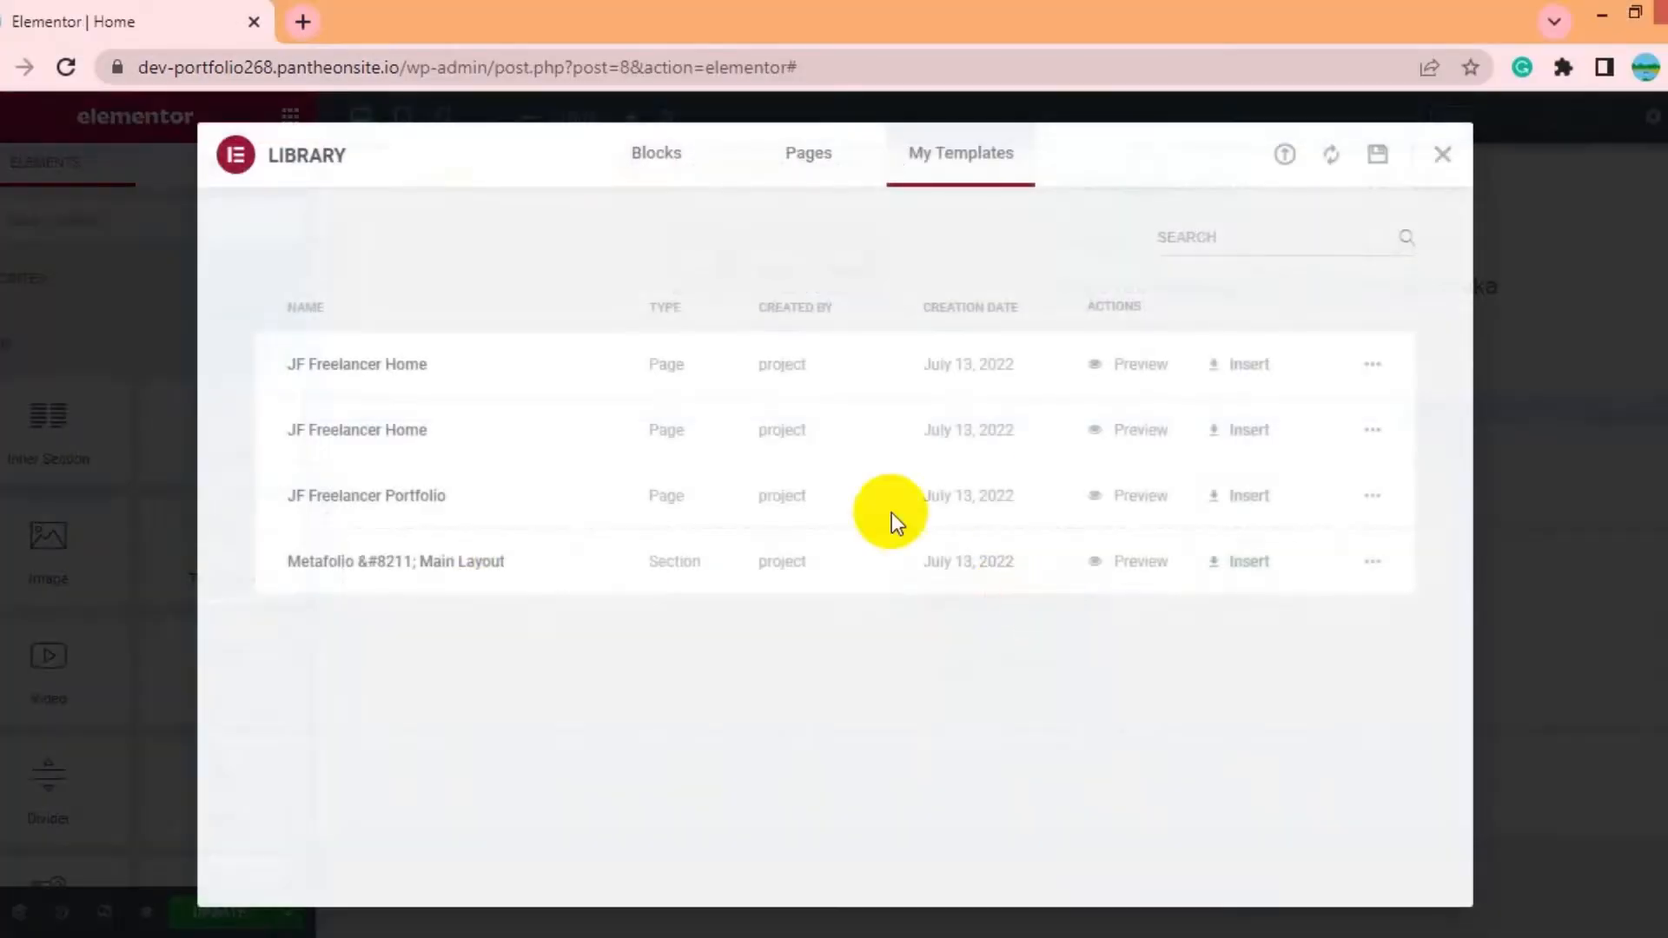
click(1255, 569)
click(1008, 594)
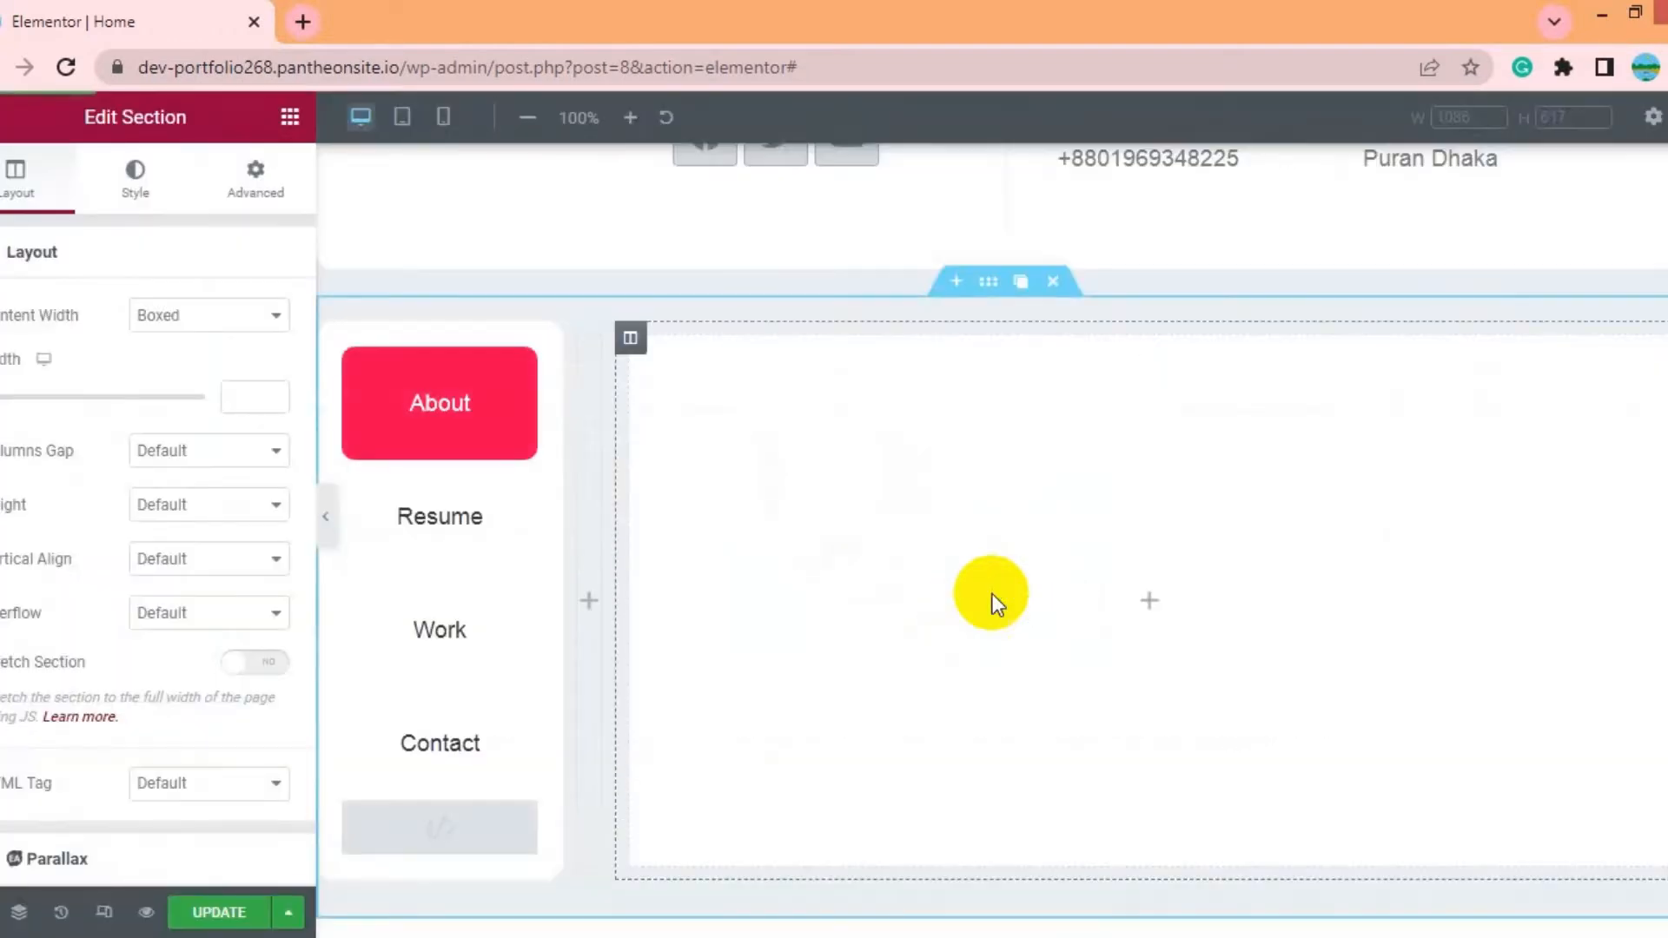
click(224, 916)
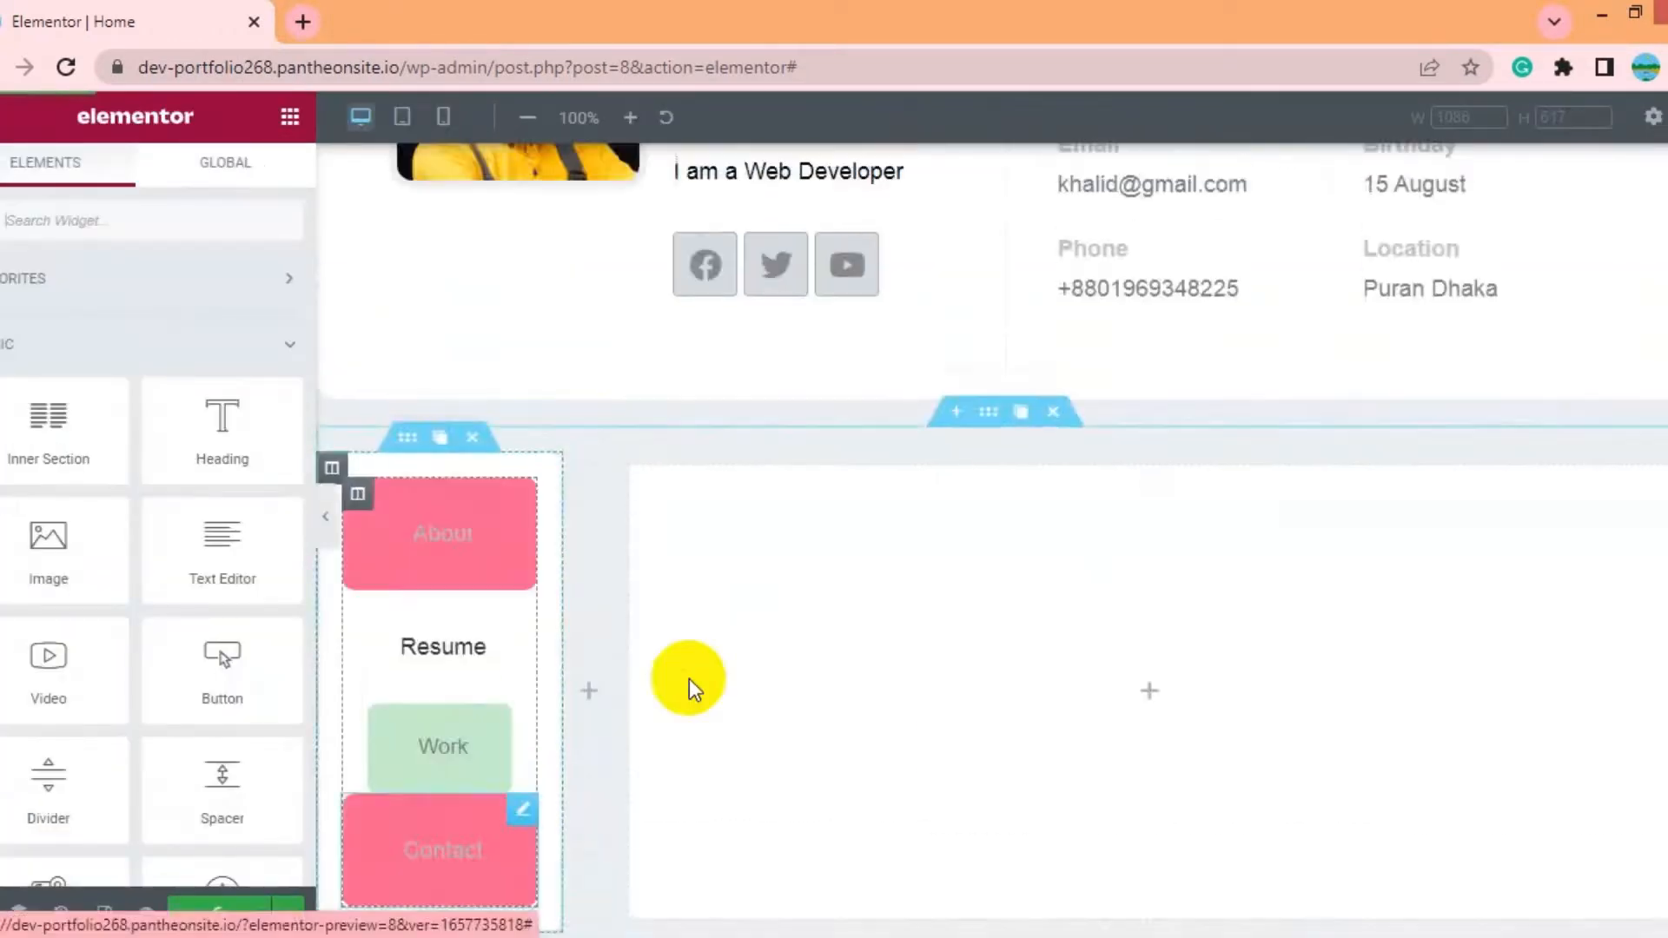
Try a font weight of 600 on the About button's text and preview the page without the editing panel
scroll(651, 617, up, 3)
scroll(619, 565, down, 4)
click(513, 499)
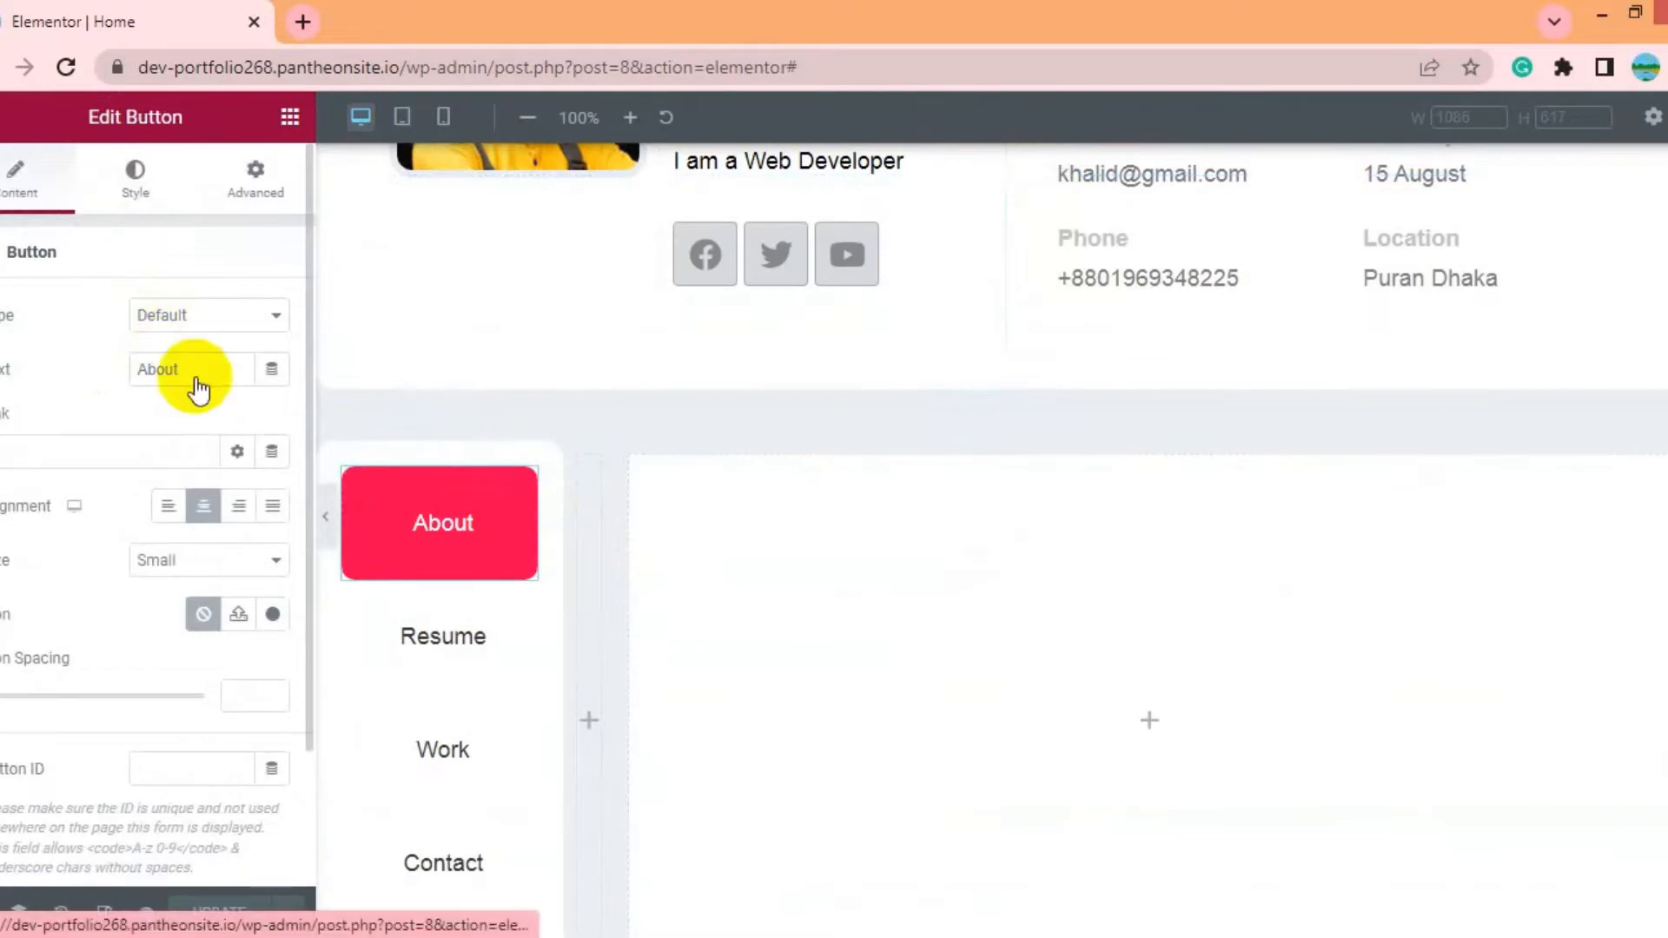
click(134, 178)
click(272, 314)
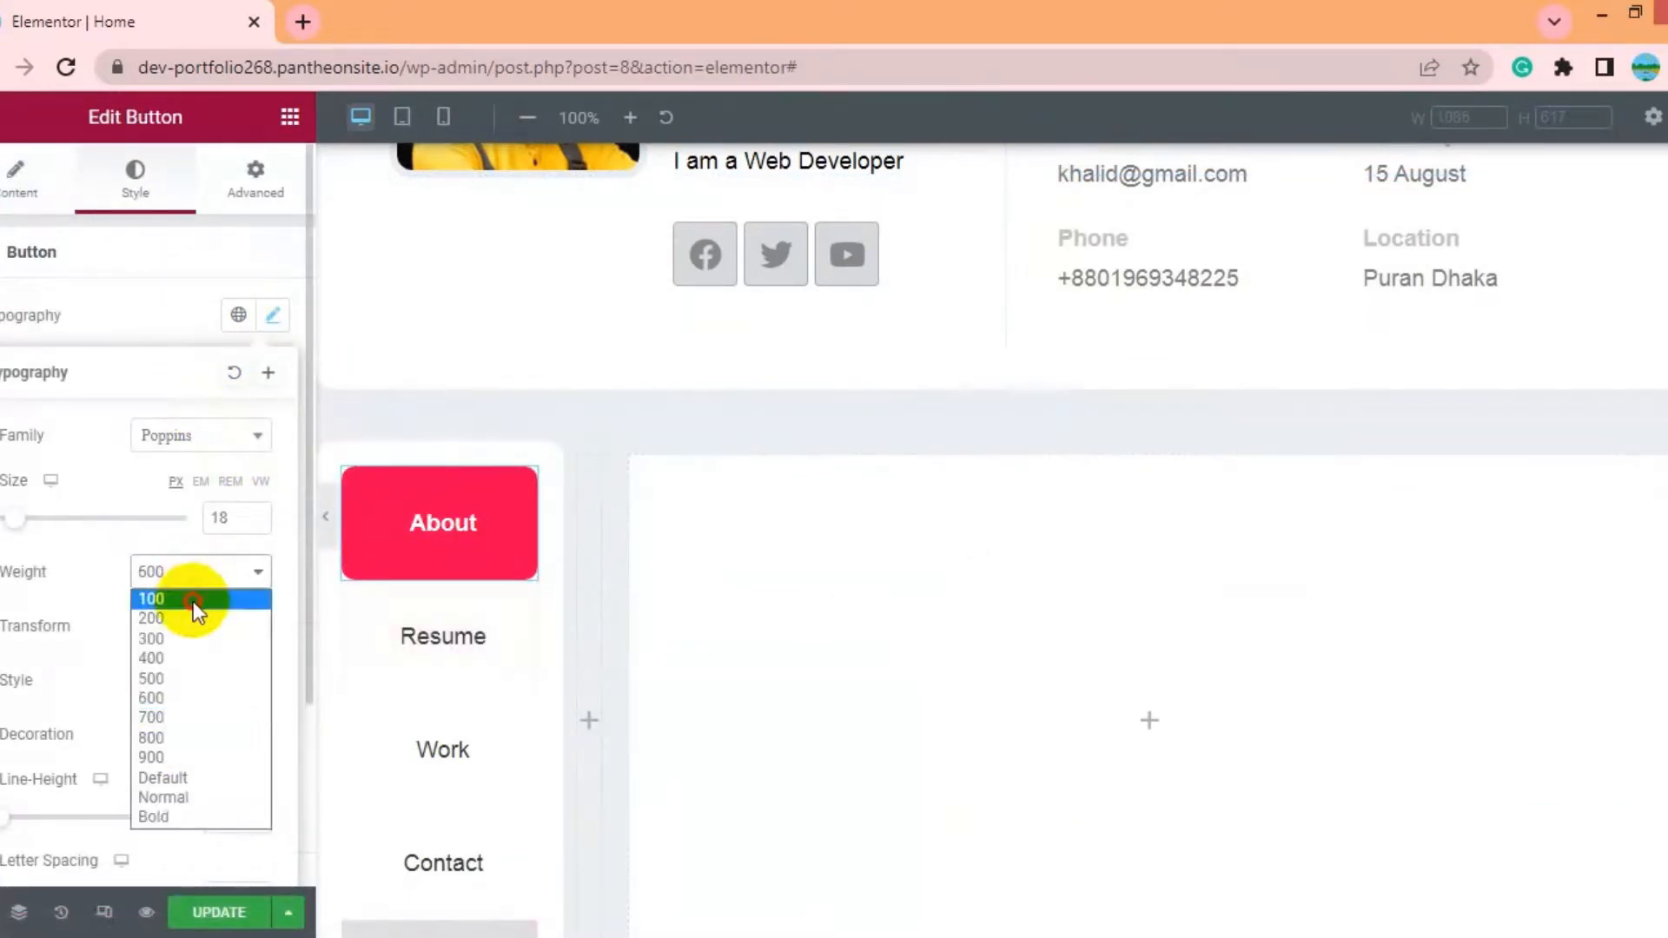
click(326, 517)
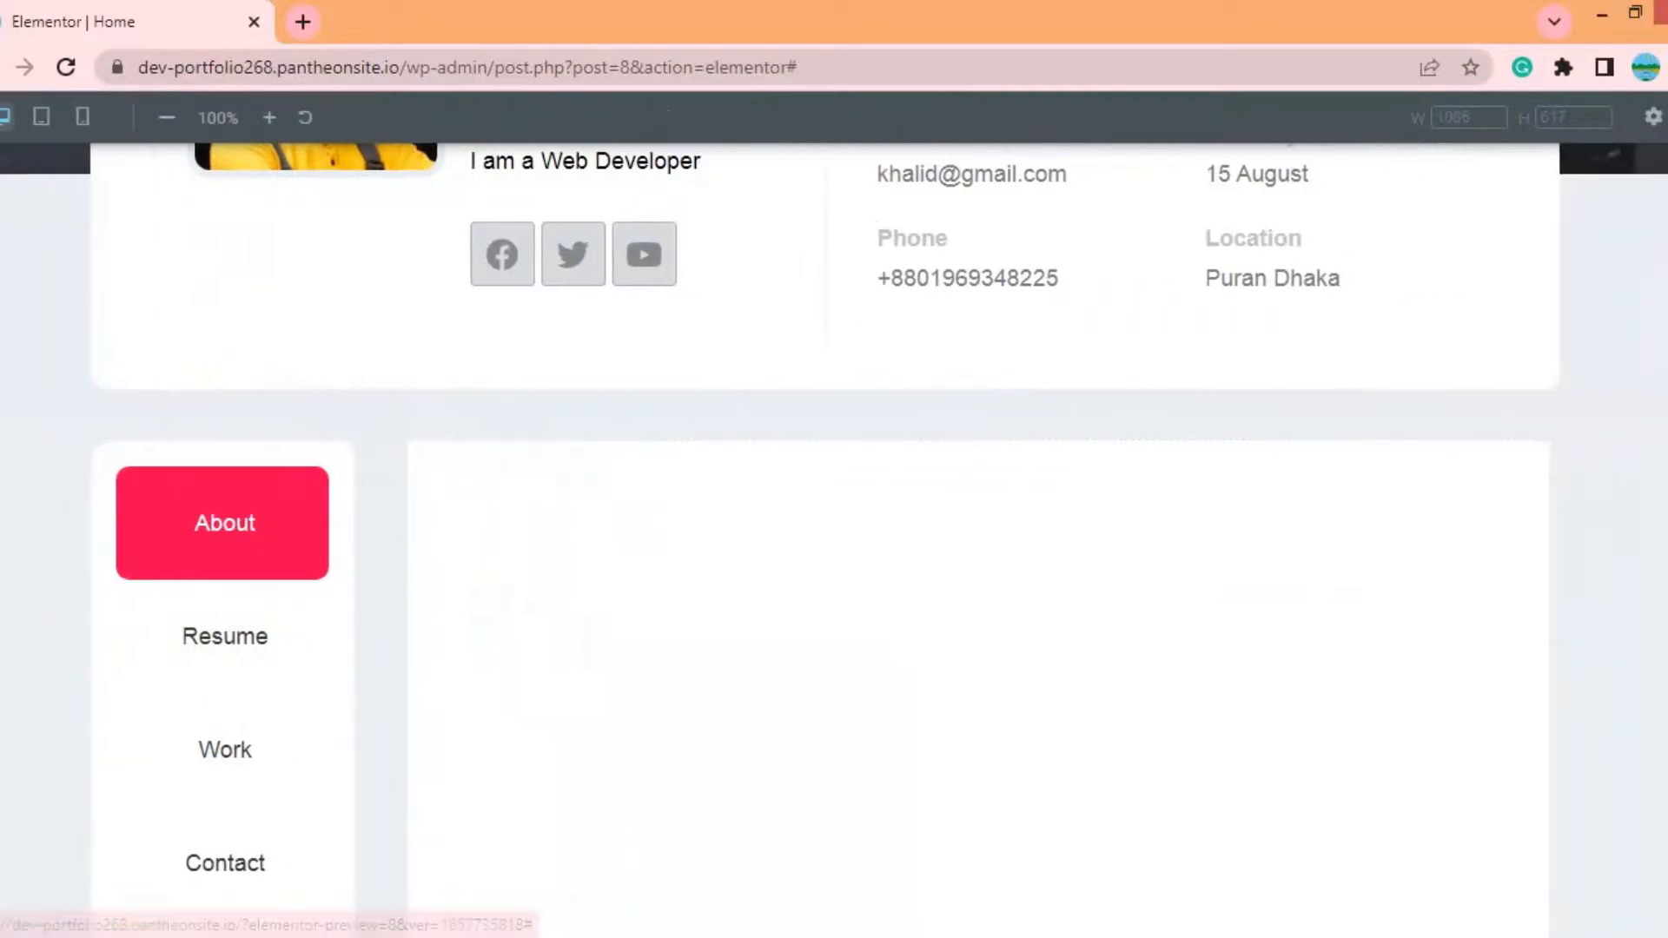
Check the About button's font family setting and preview the navigation section without the editing panel
click(3, 517)
click(272, 314)
click(211, 437)
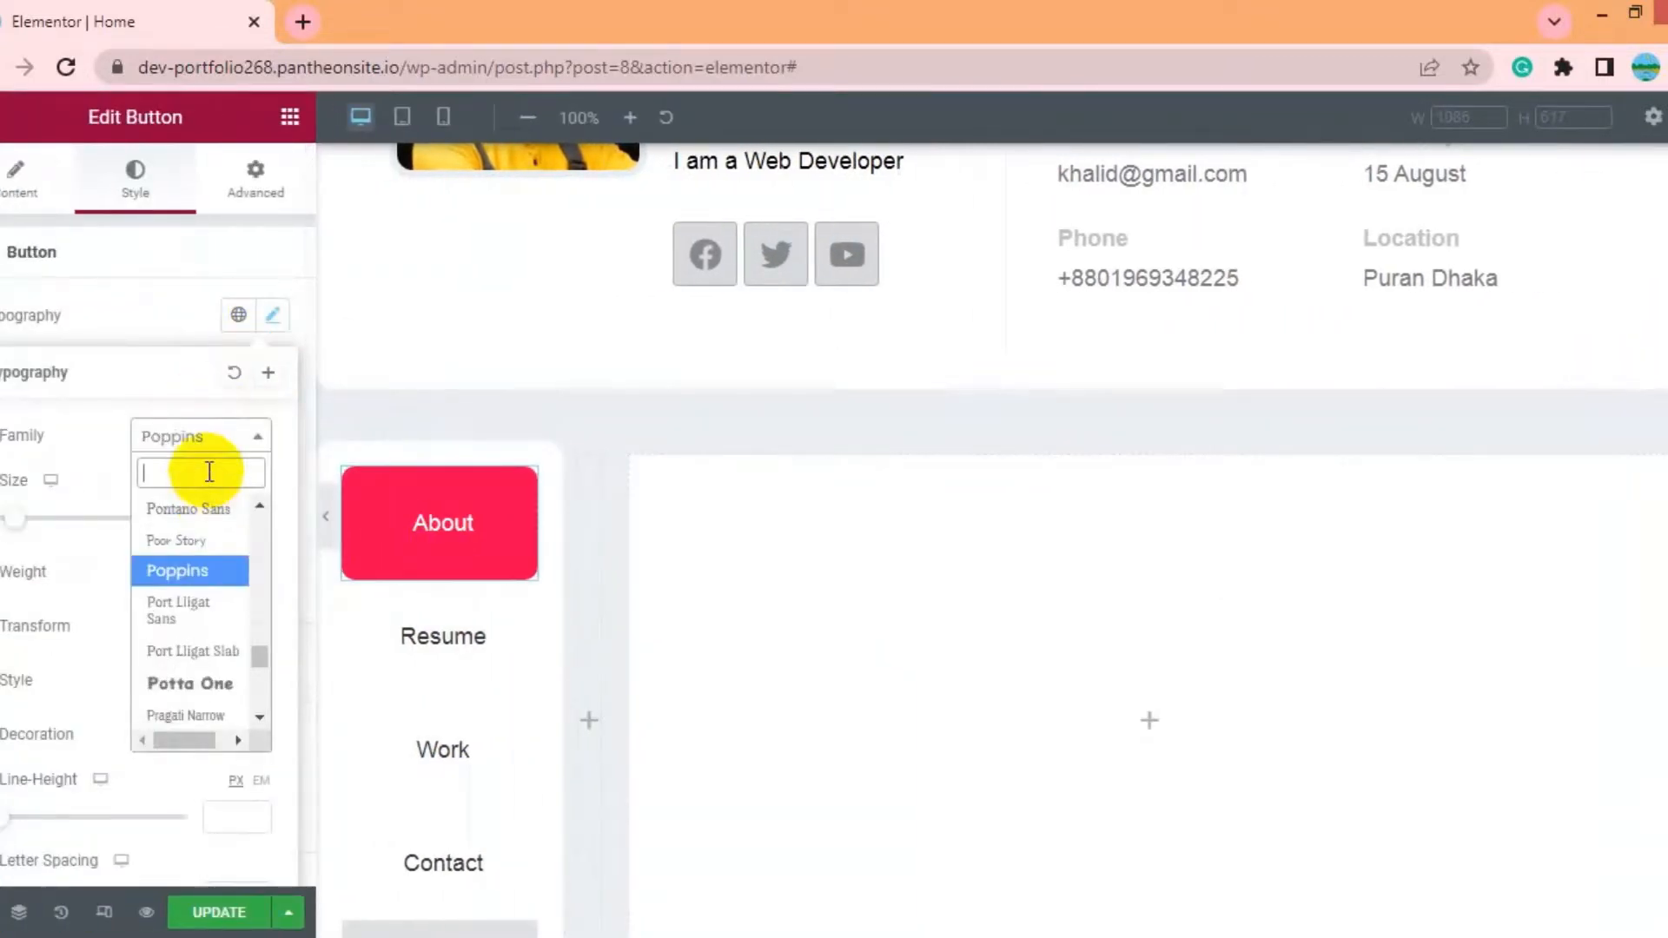
click(309, 624)
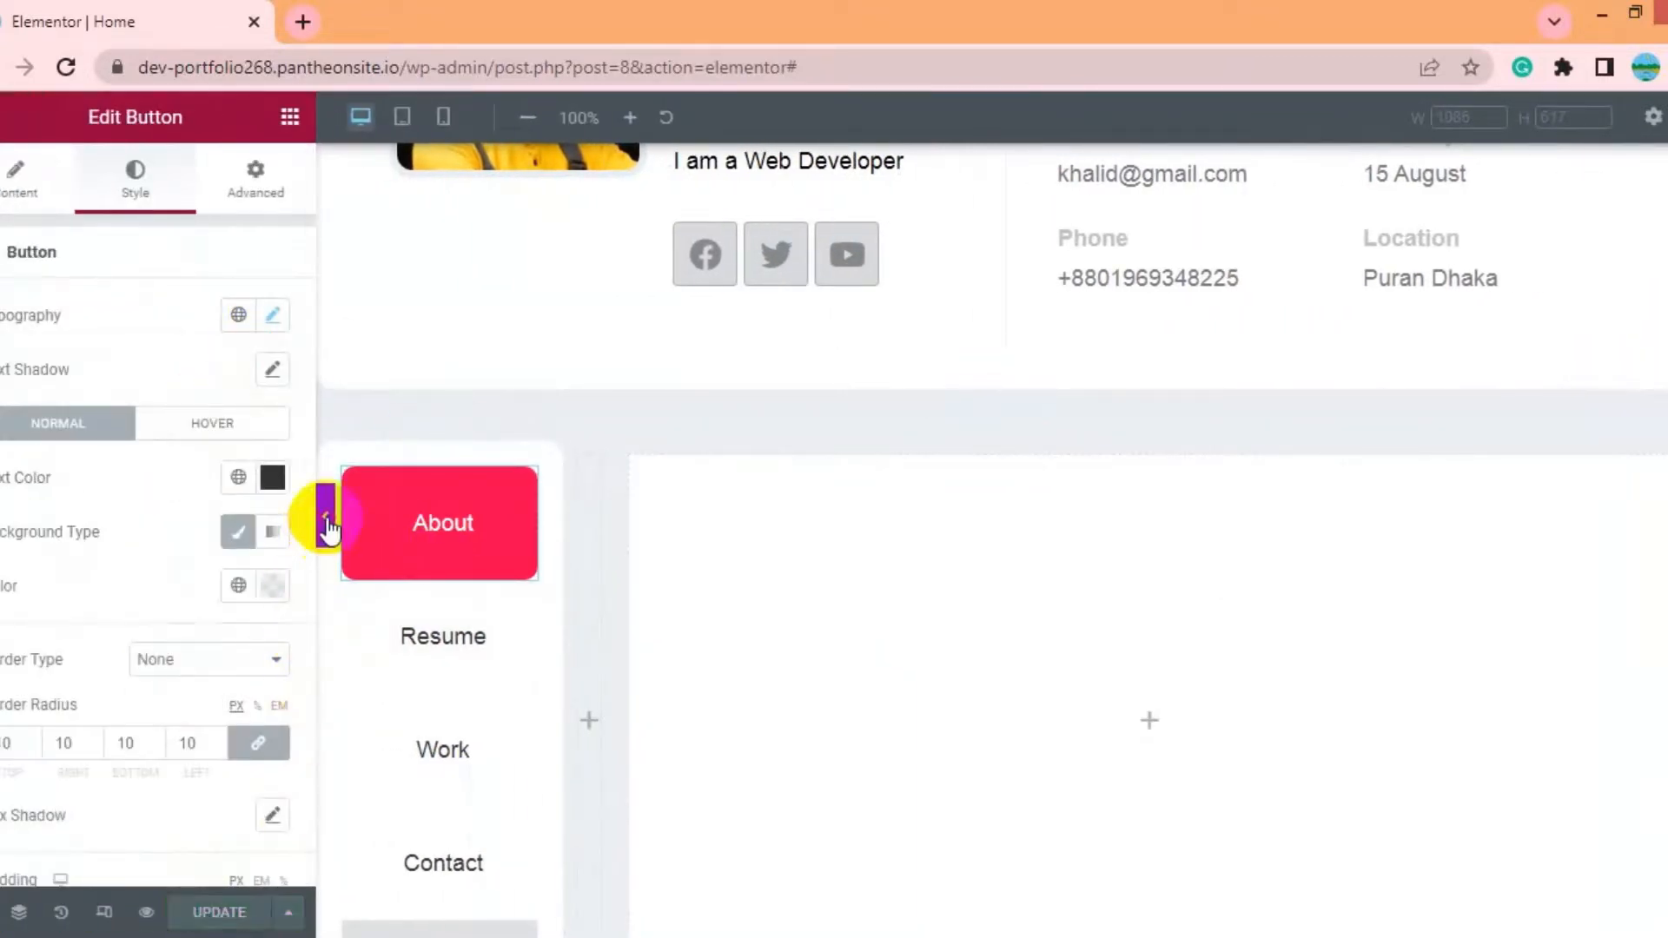
click(327, 521)
click(7, 532)
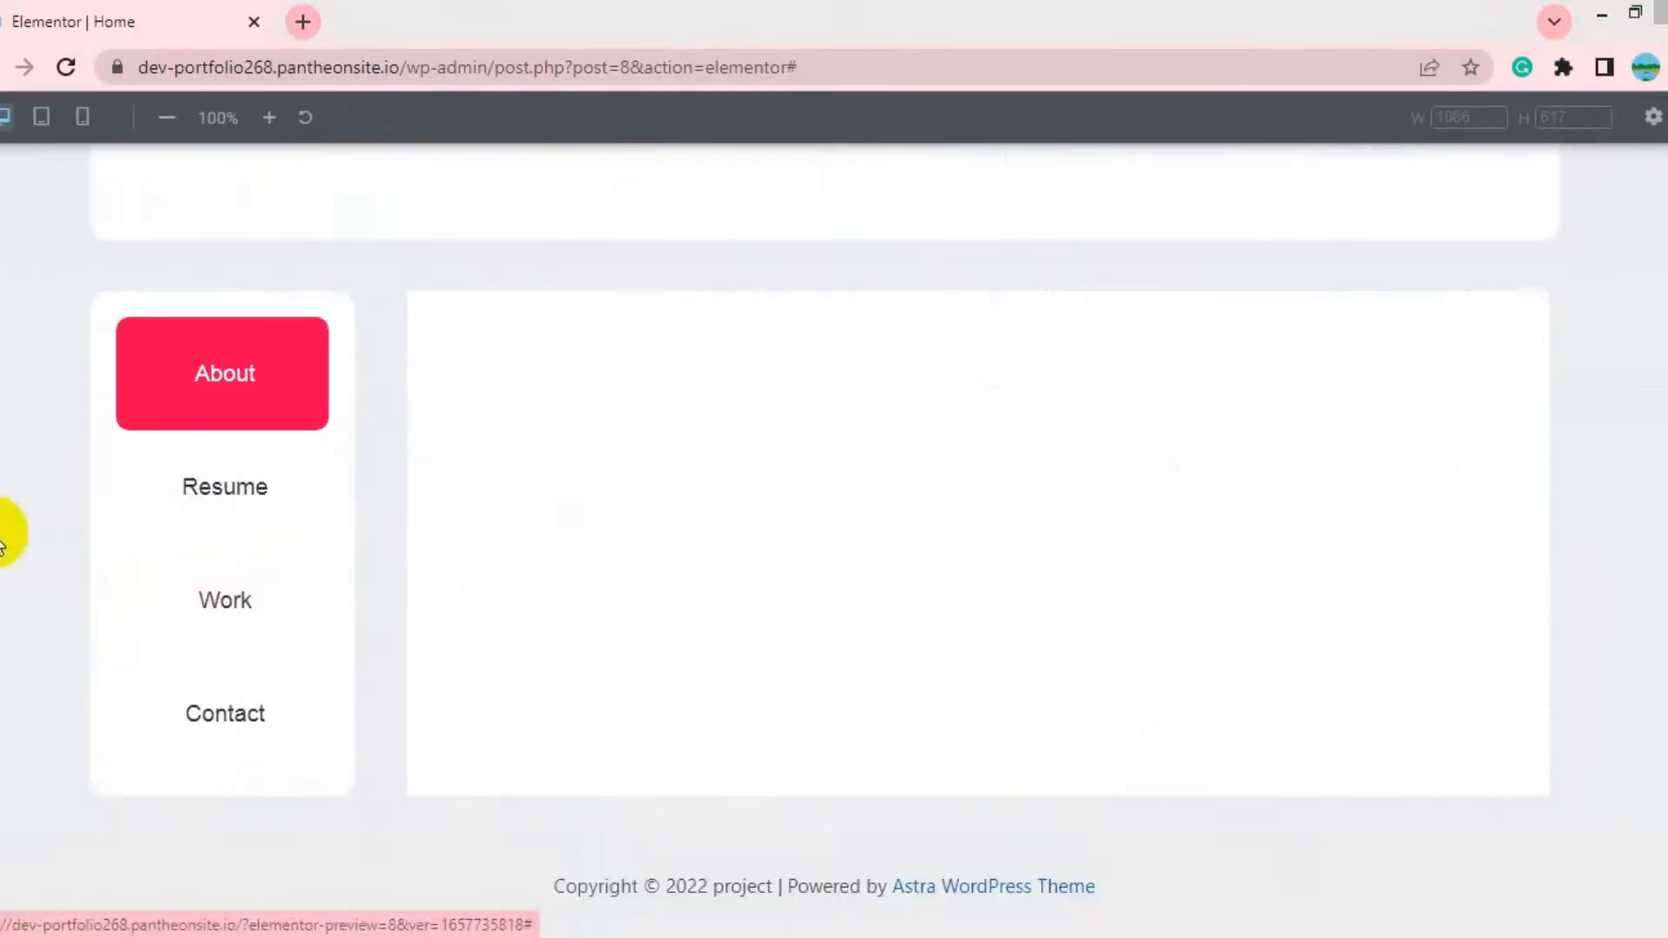
click(5, 531)
Add a two-column inner section to the empty content area and resize its left column to about 44%
click(1151, 566)
drag(78, 427, 1031, 555)
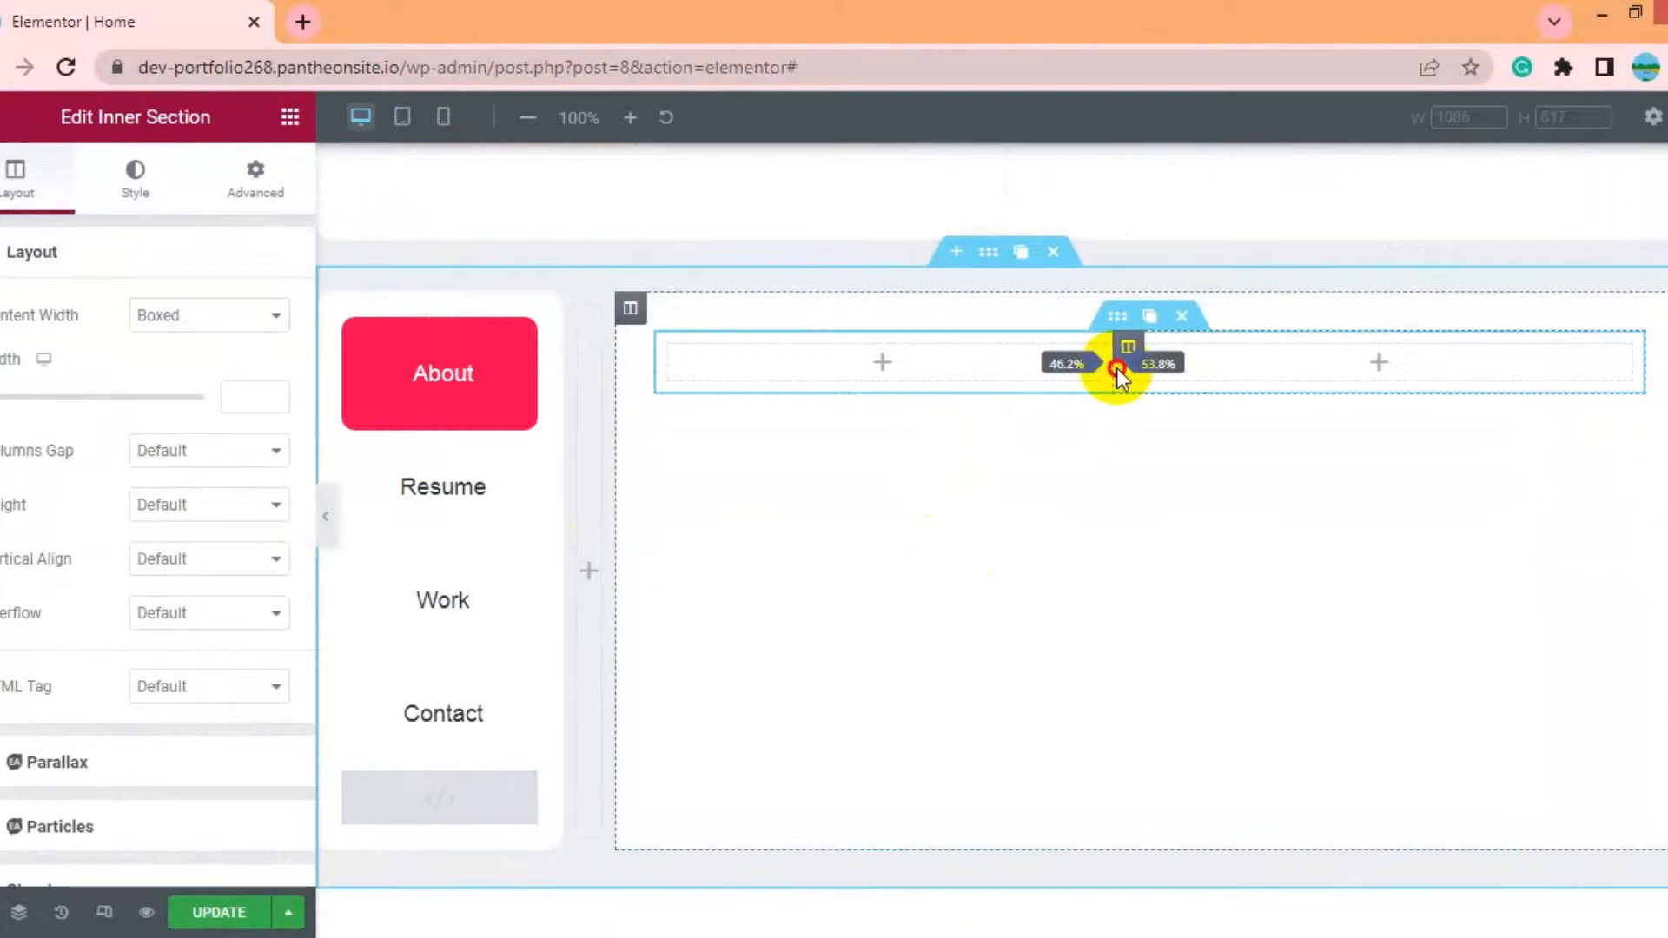
drag(1117, 368, 1091, 370)
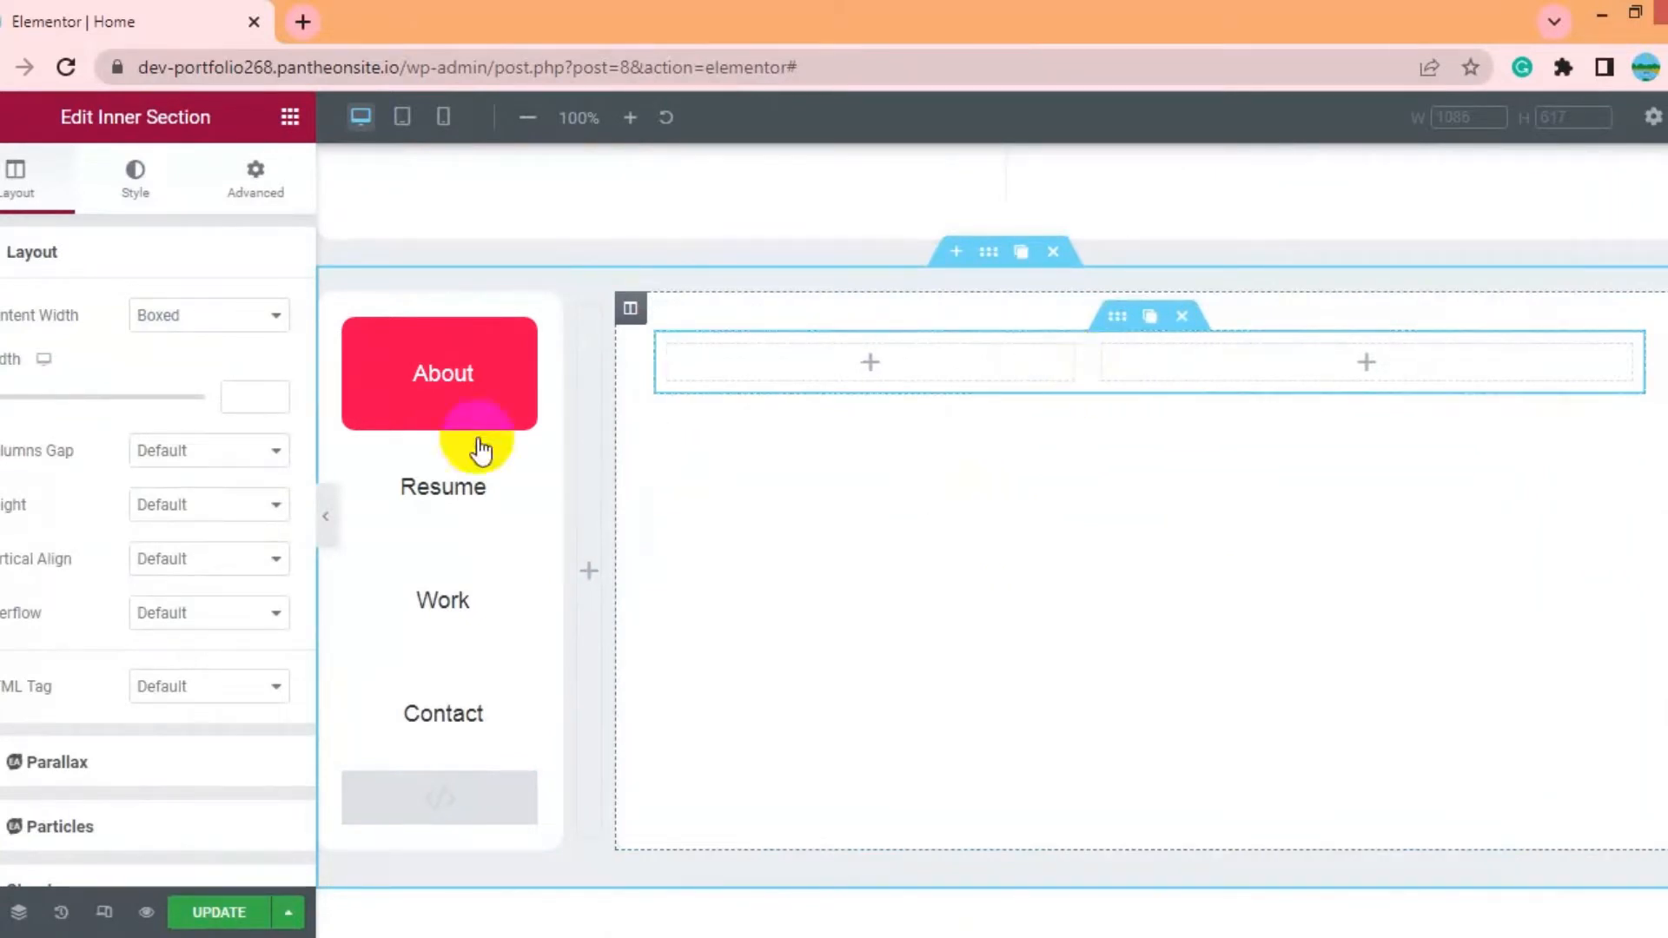
click(668, 346)
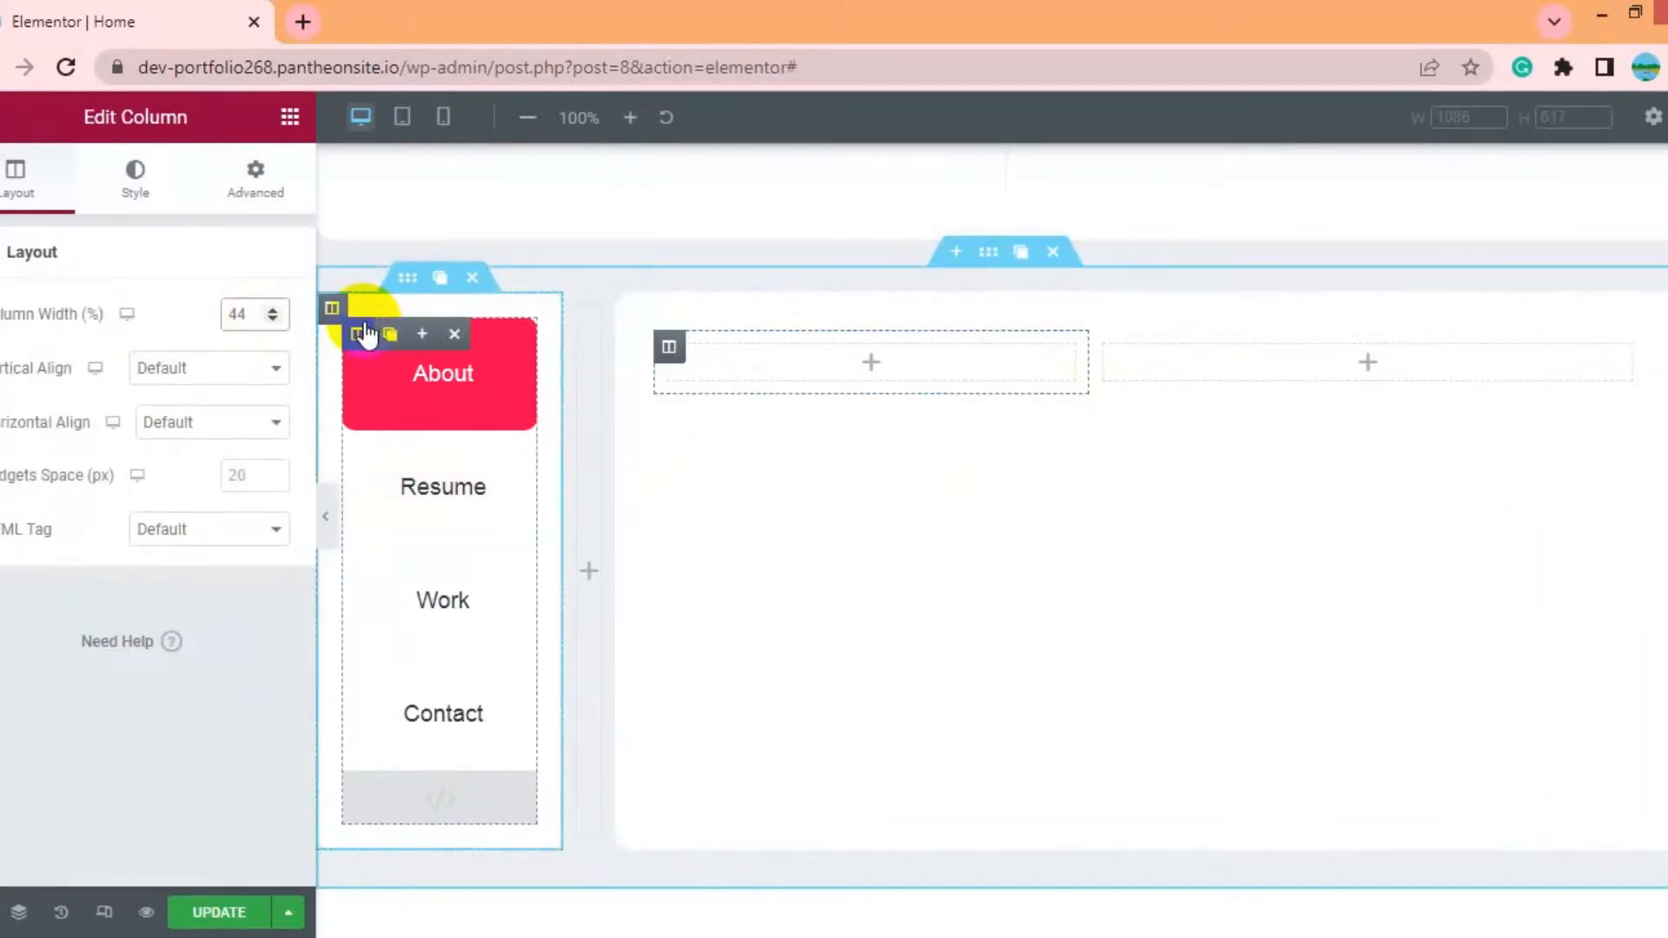
Add an Image widget to the left column of the inner section
scroll(521, 434, up, 2)
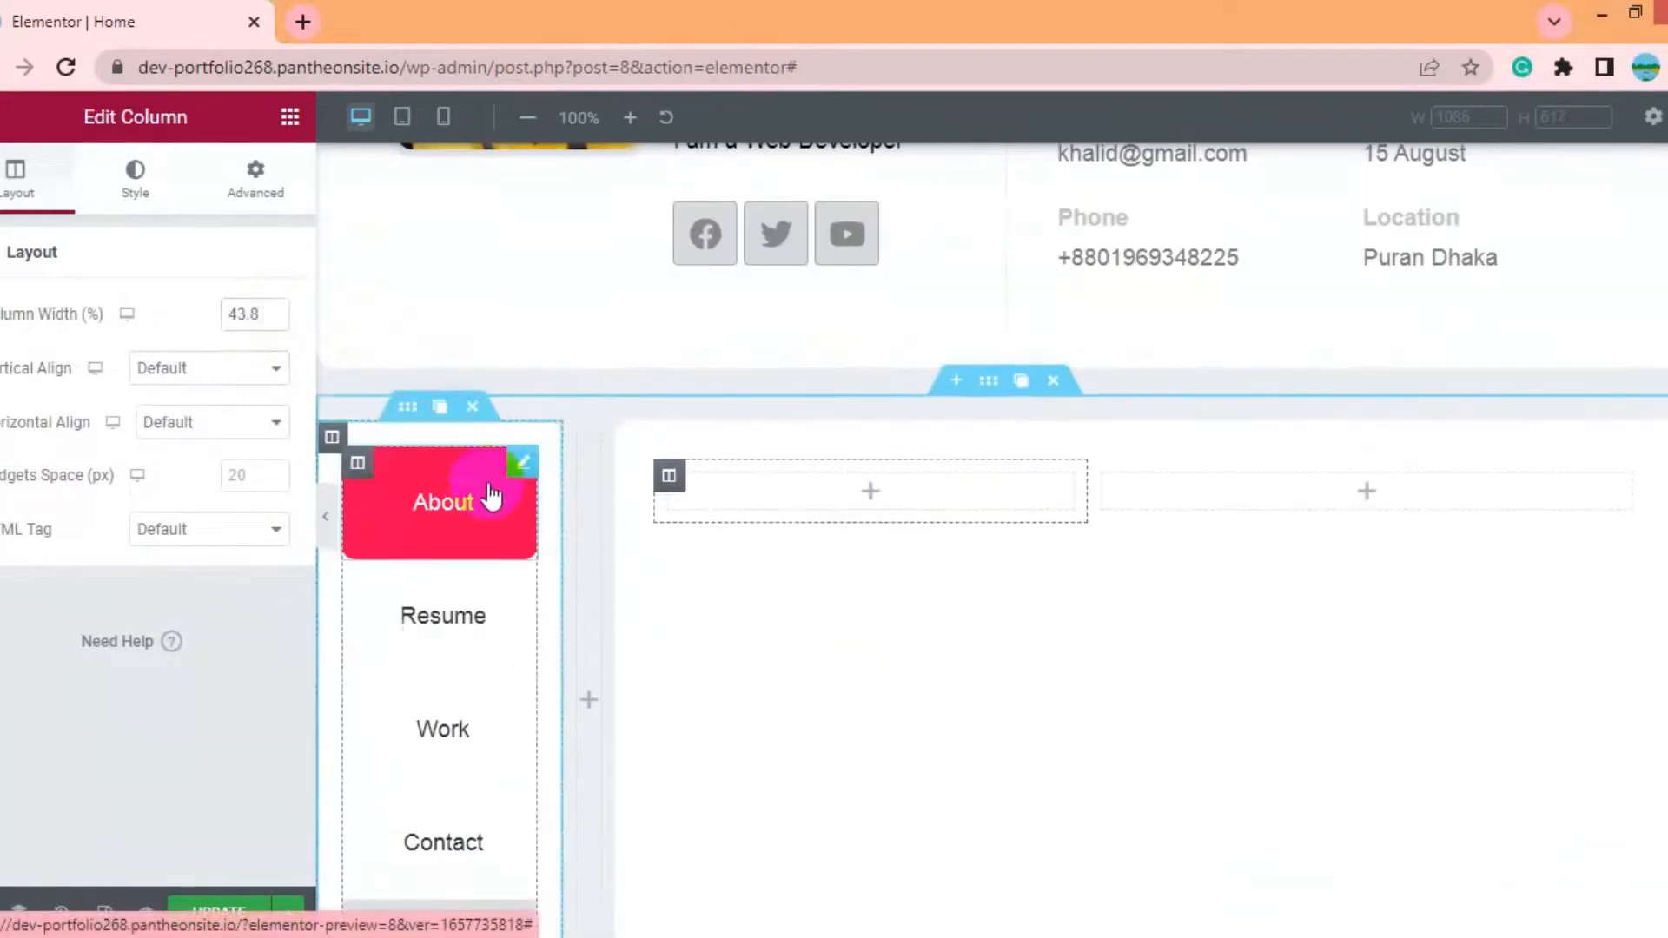
click(290, 116)
drag(841, 489, 841, 491)
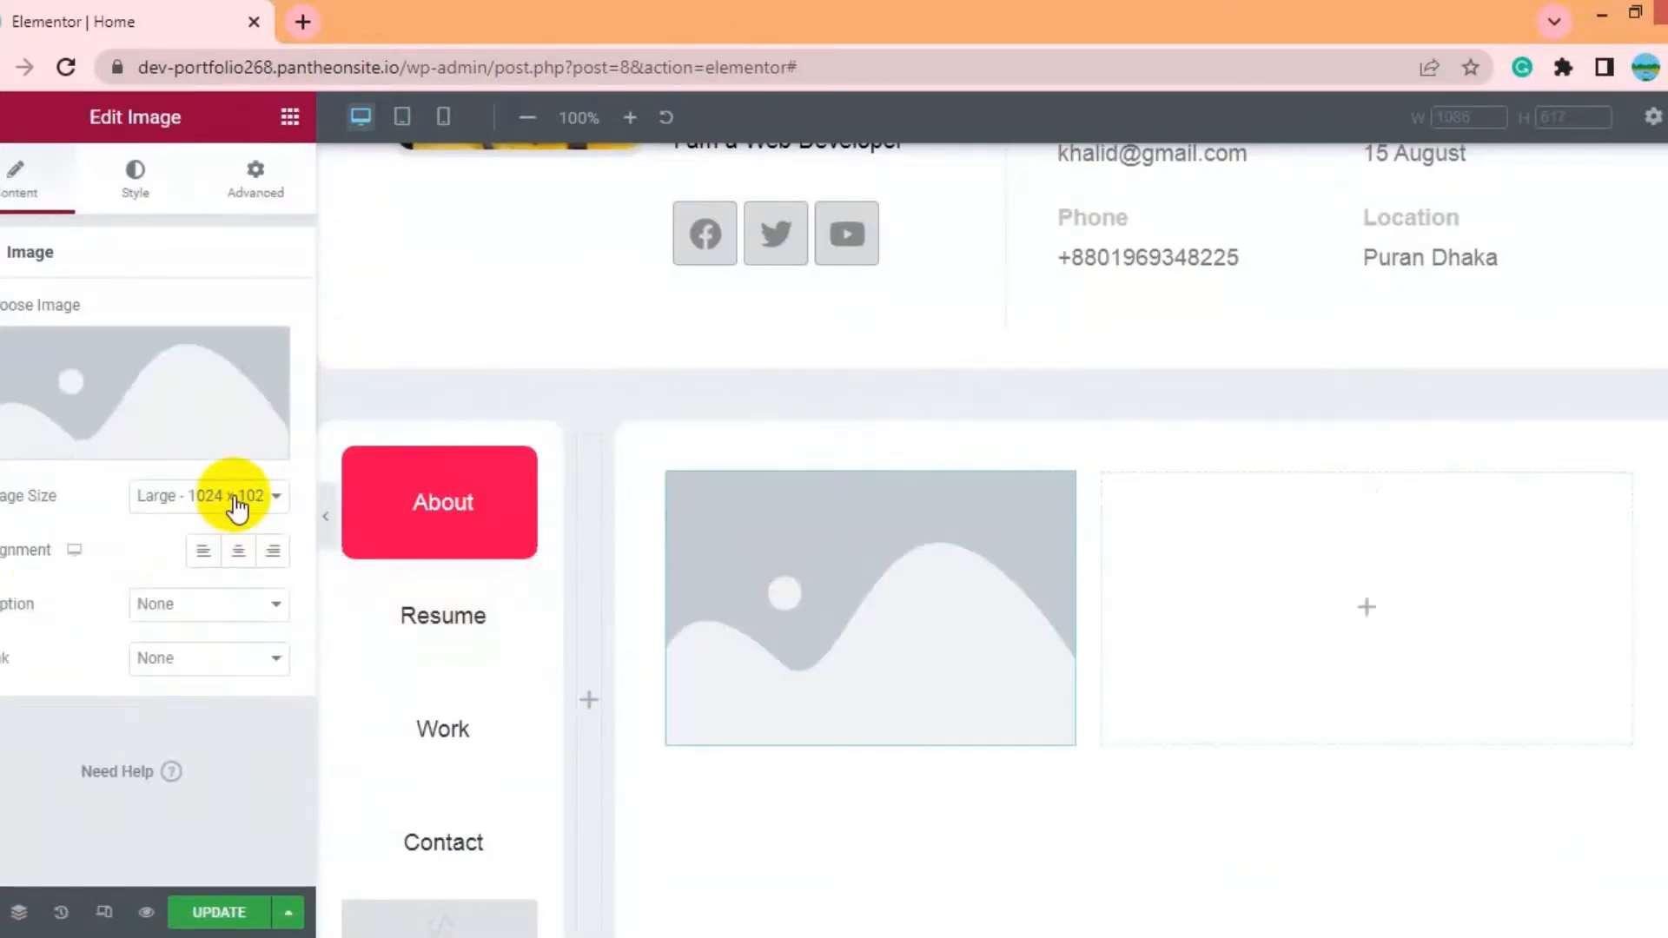
Upload the photo of the man in the yellow helmet from the computer and insert it into the Image widget
click(174, 460)
click(319, 217)
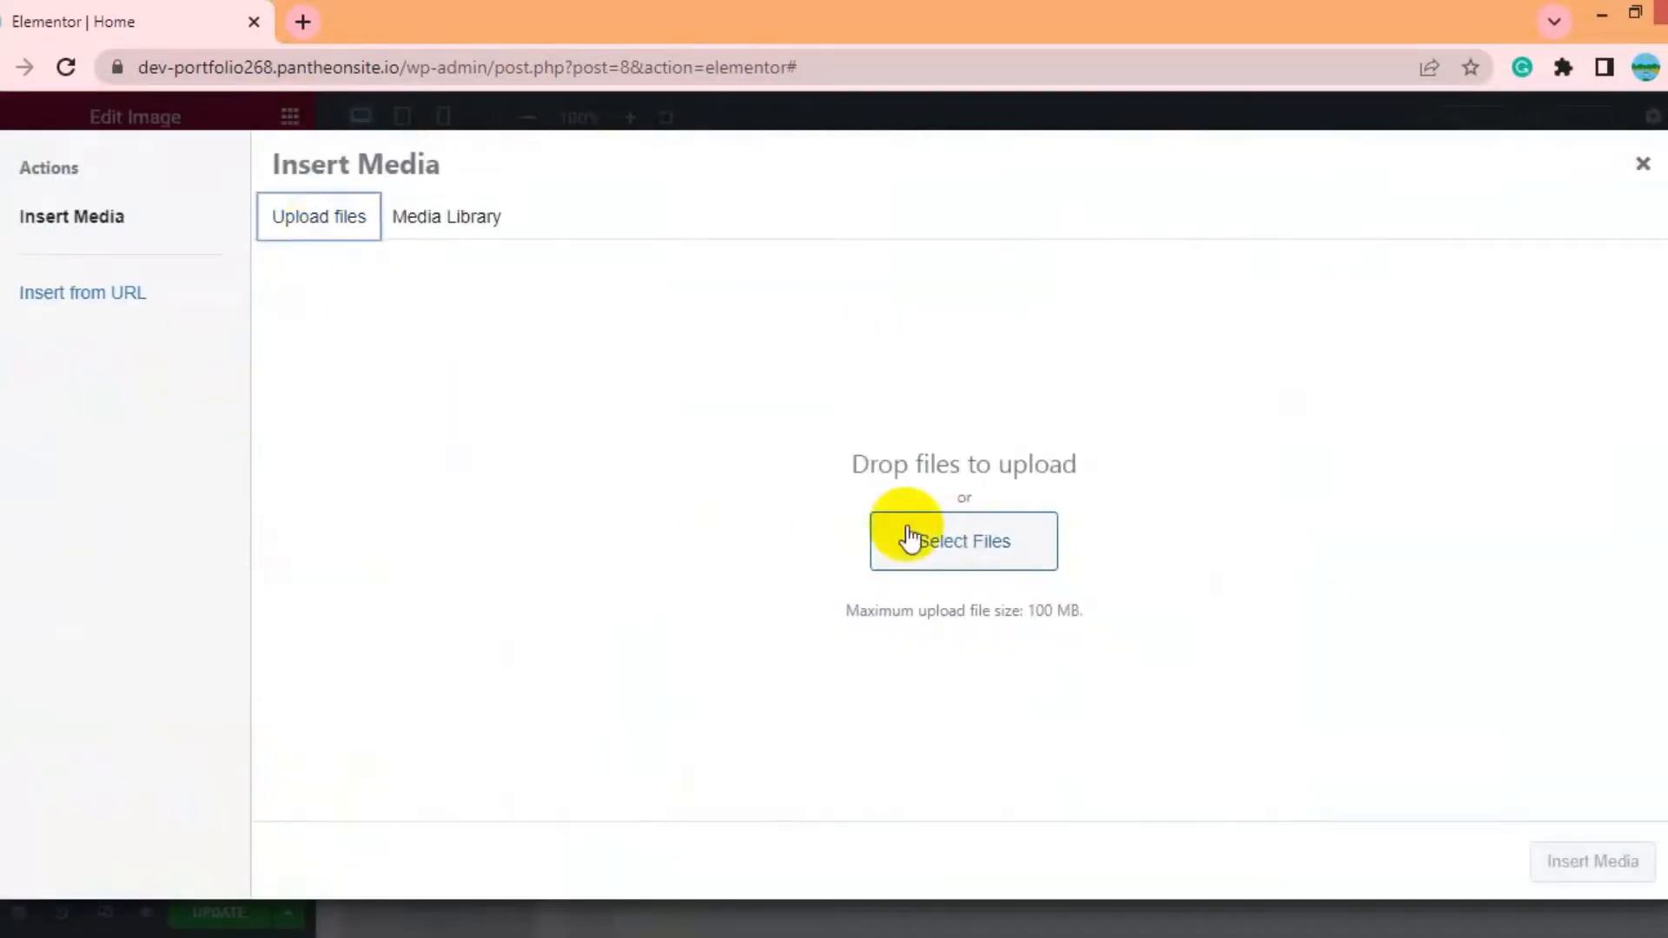
click(903, 536)
click(274, 62)
double_click(1211, 203)
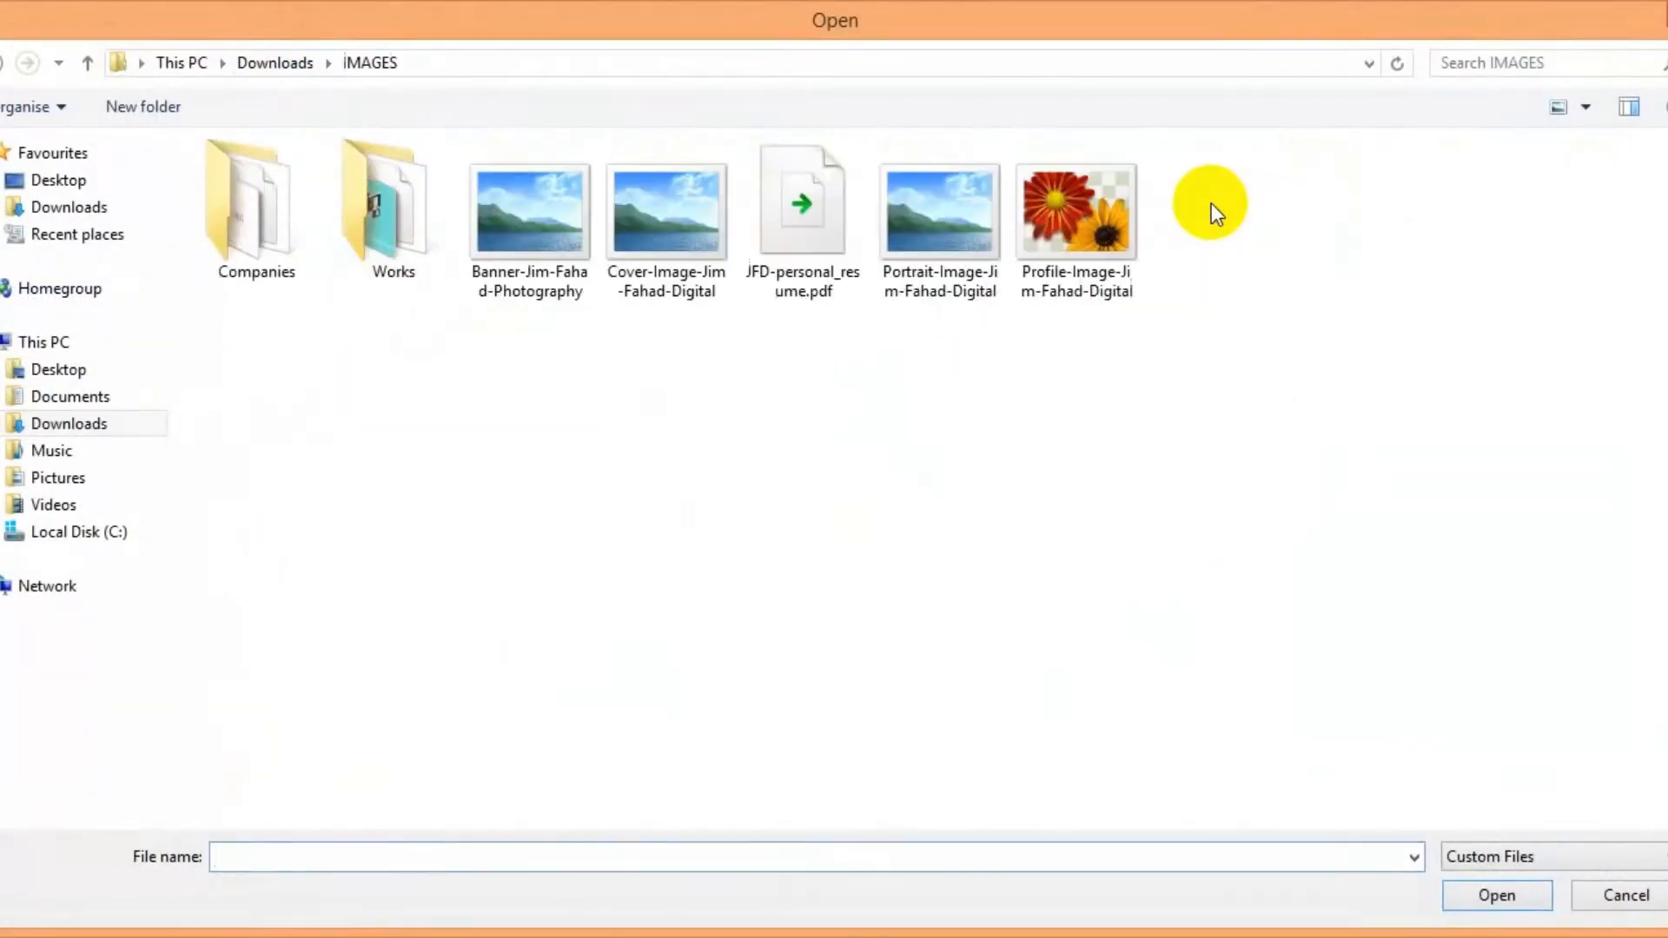
double_click(893, 206)
click(1608, 860)
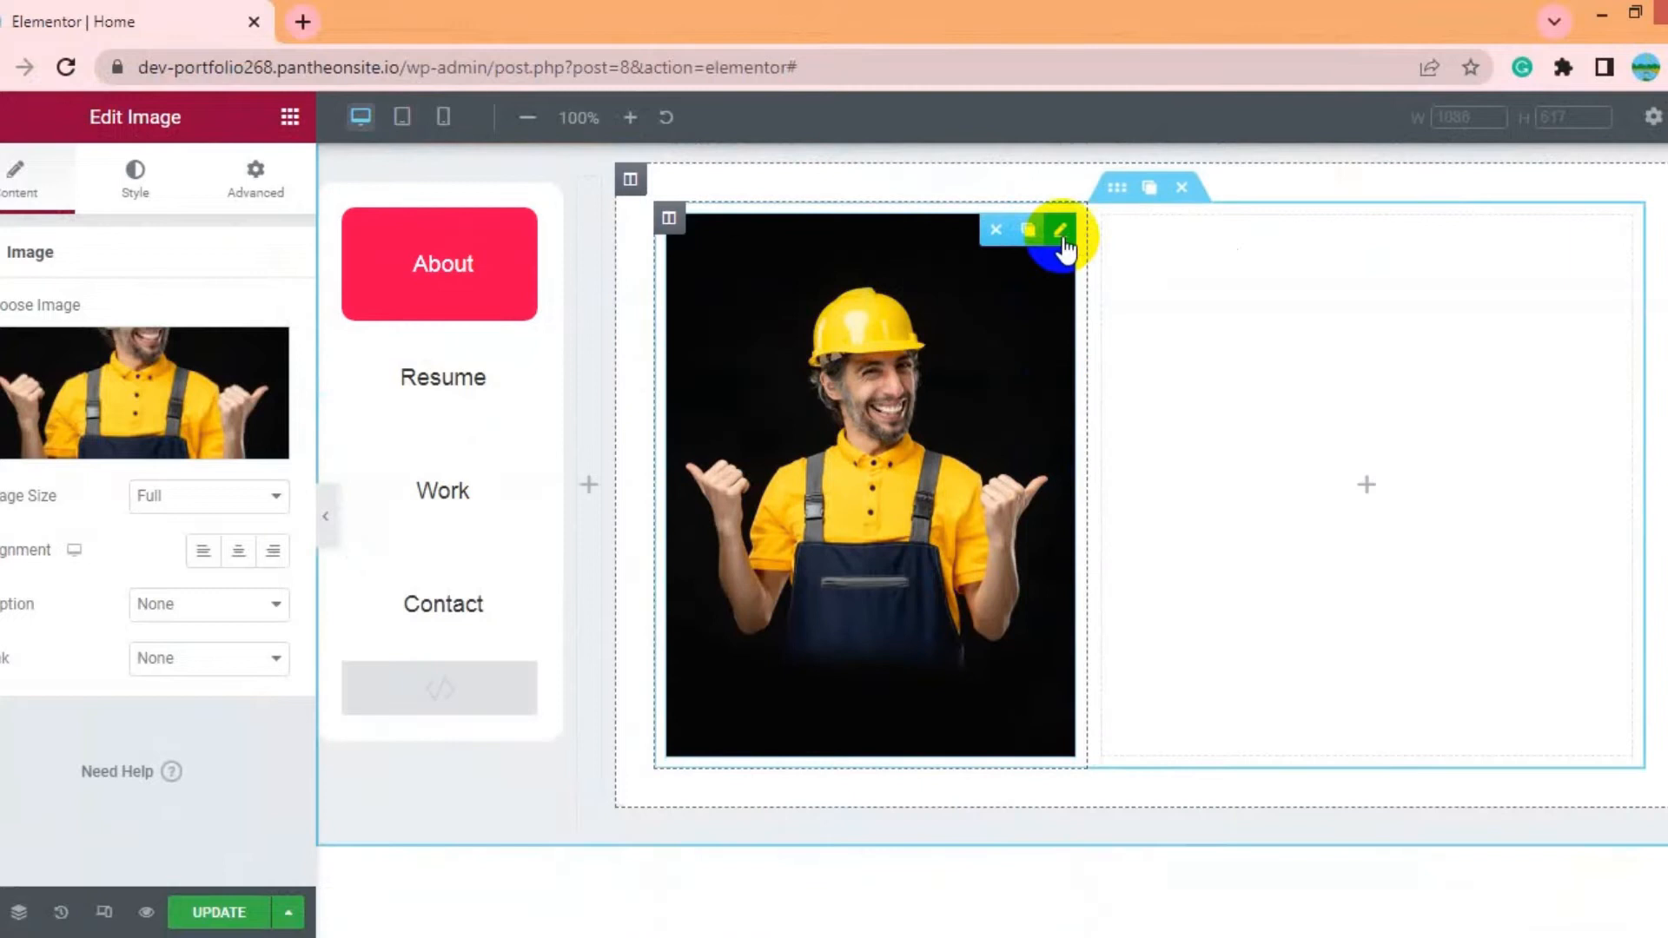
Set the portrait image's border radius to 10 px on all corners and update the page
click(135, 179)
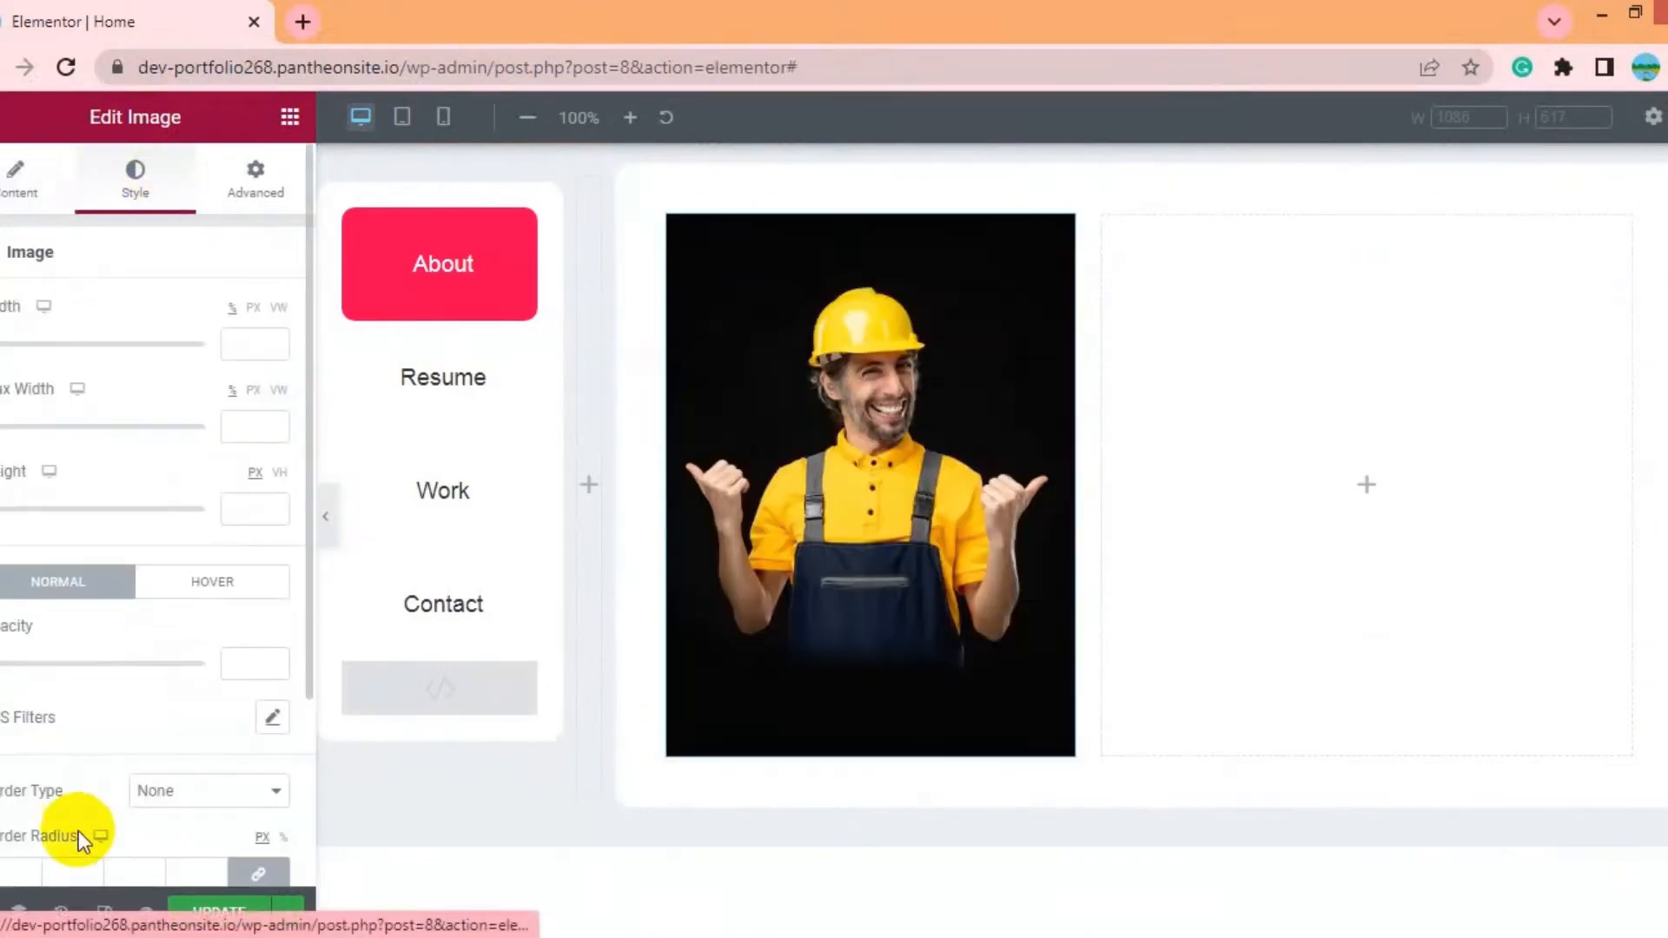
scroll(78, 830, down, 3)
click(12, 632)
click(198, 911)
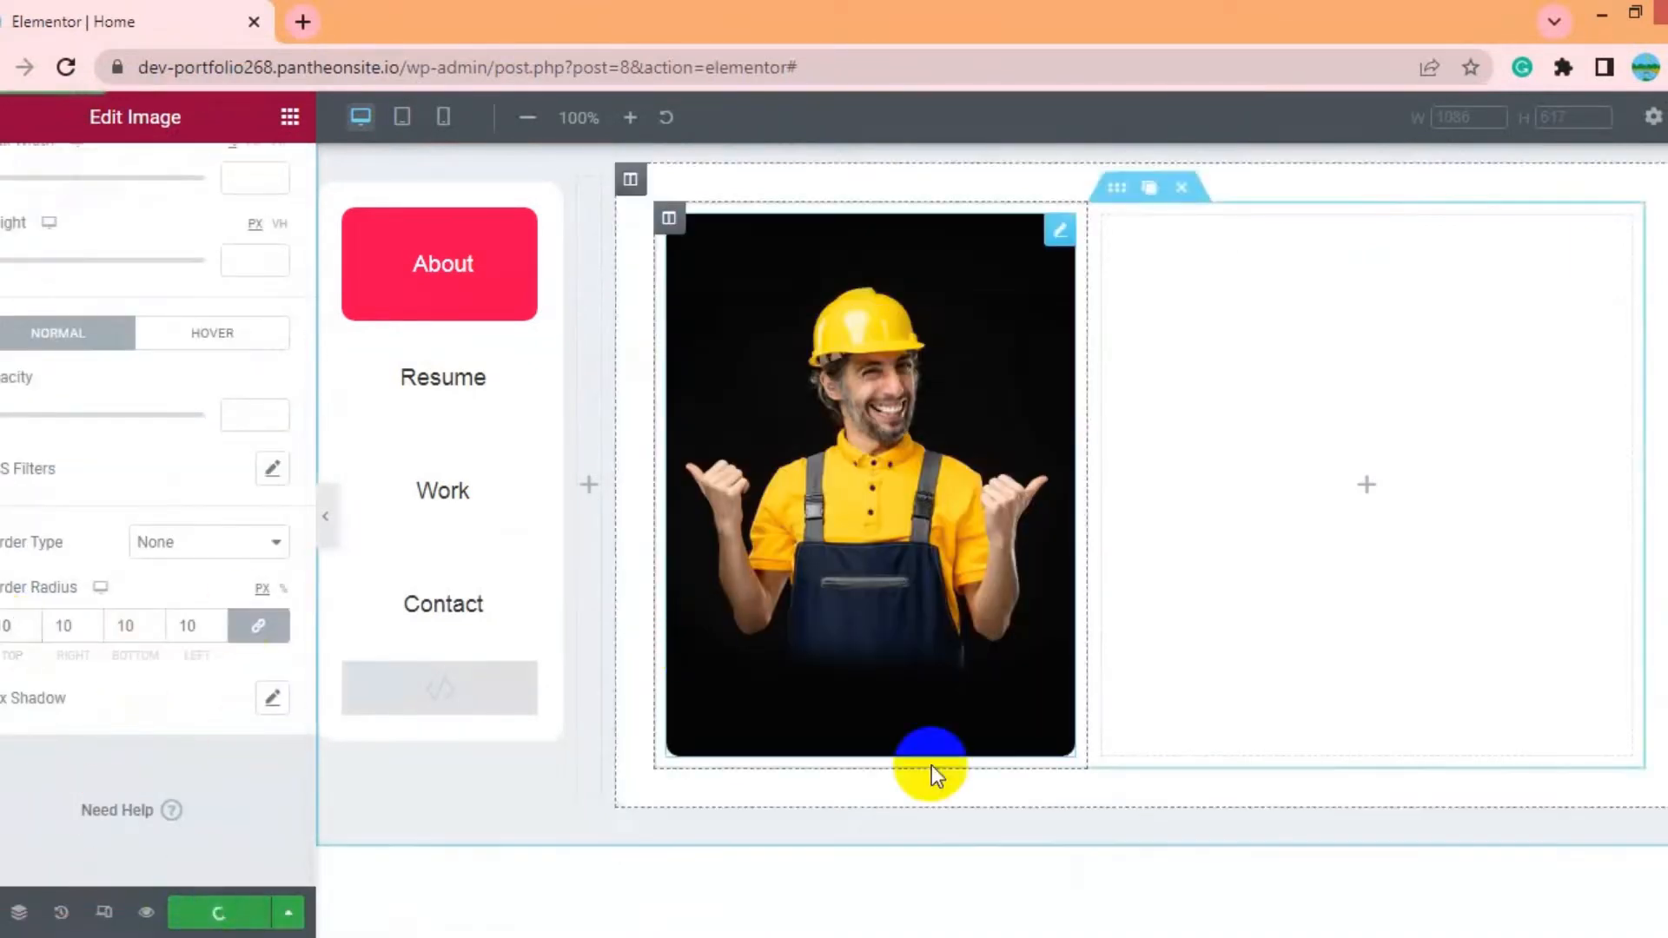
Add an H4 heading reading "VISIT MY PORTFOLIO AND HIRE ME" in the column beside the portrait
click(1370, 483)
drag(220, 436, 1303, 466)
click(209, 624)
click(186, 711)
triple_click(190, 346)
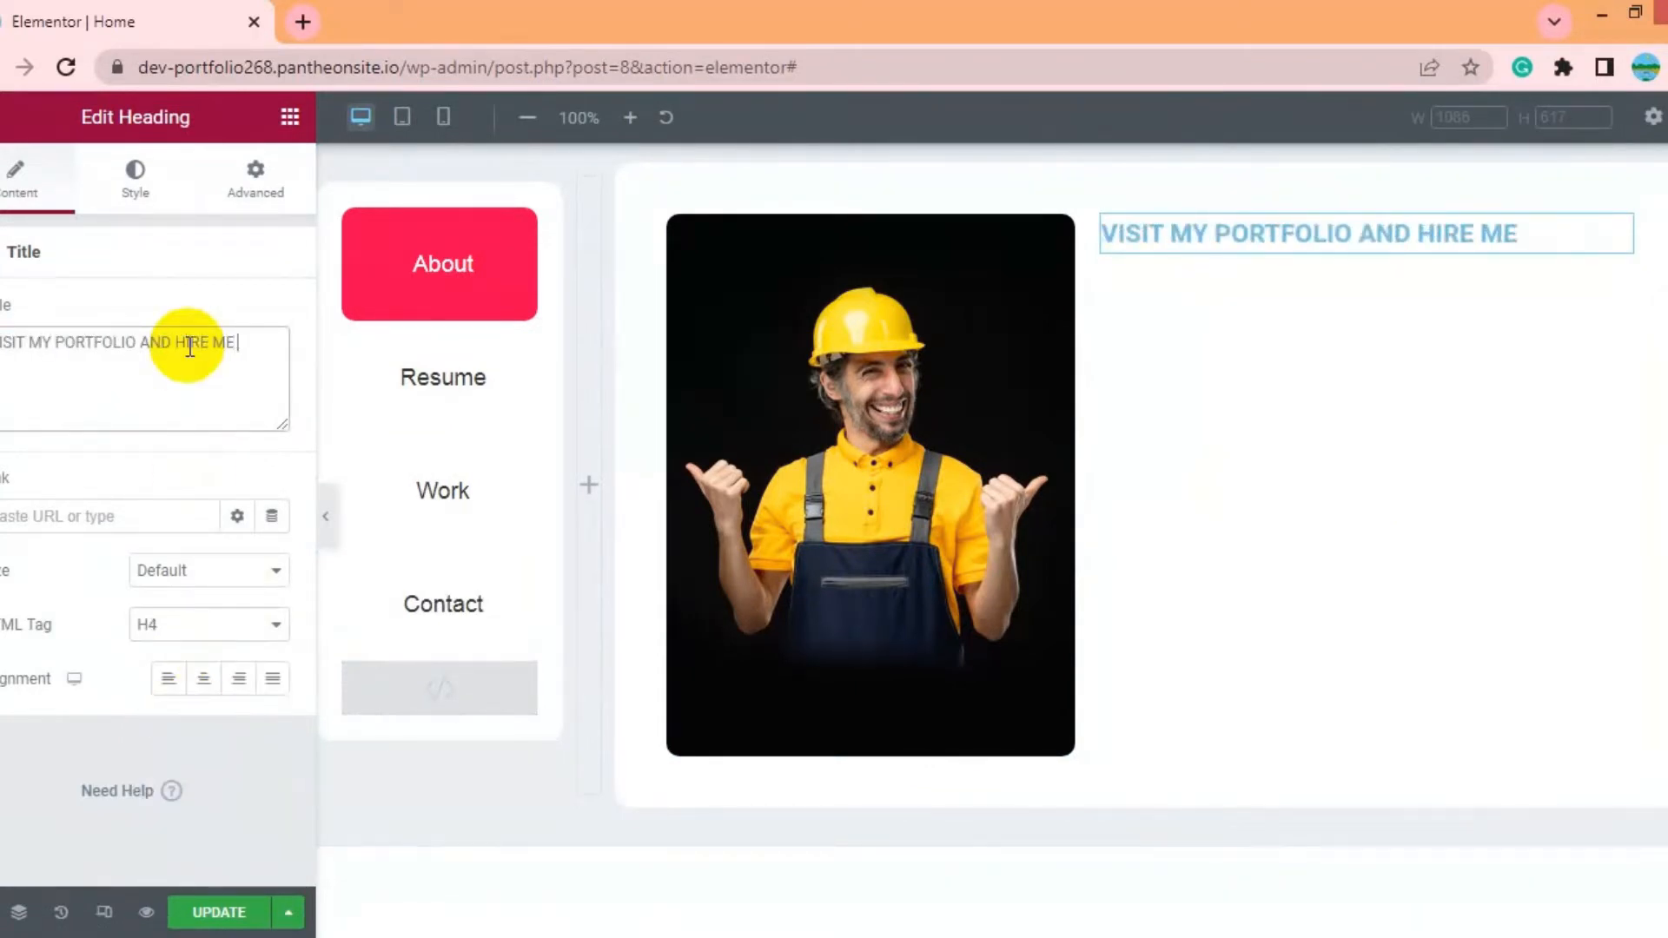
click(182, 692)
click(192, 624)
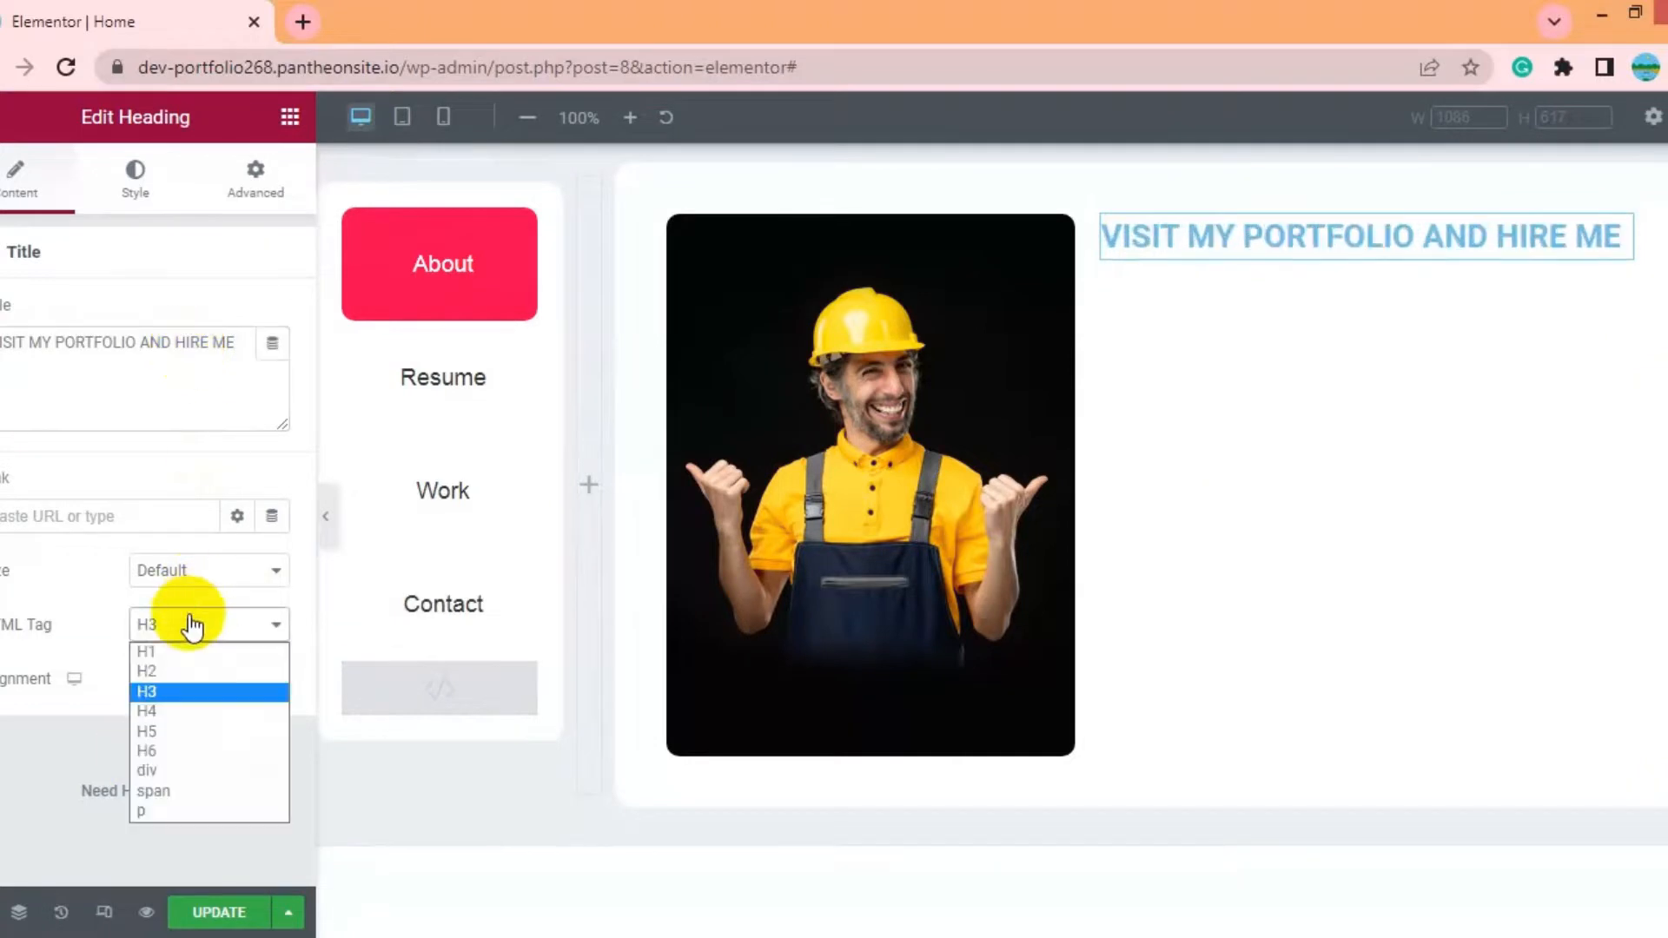
click(188, 711)
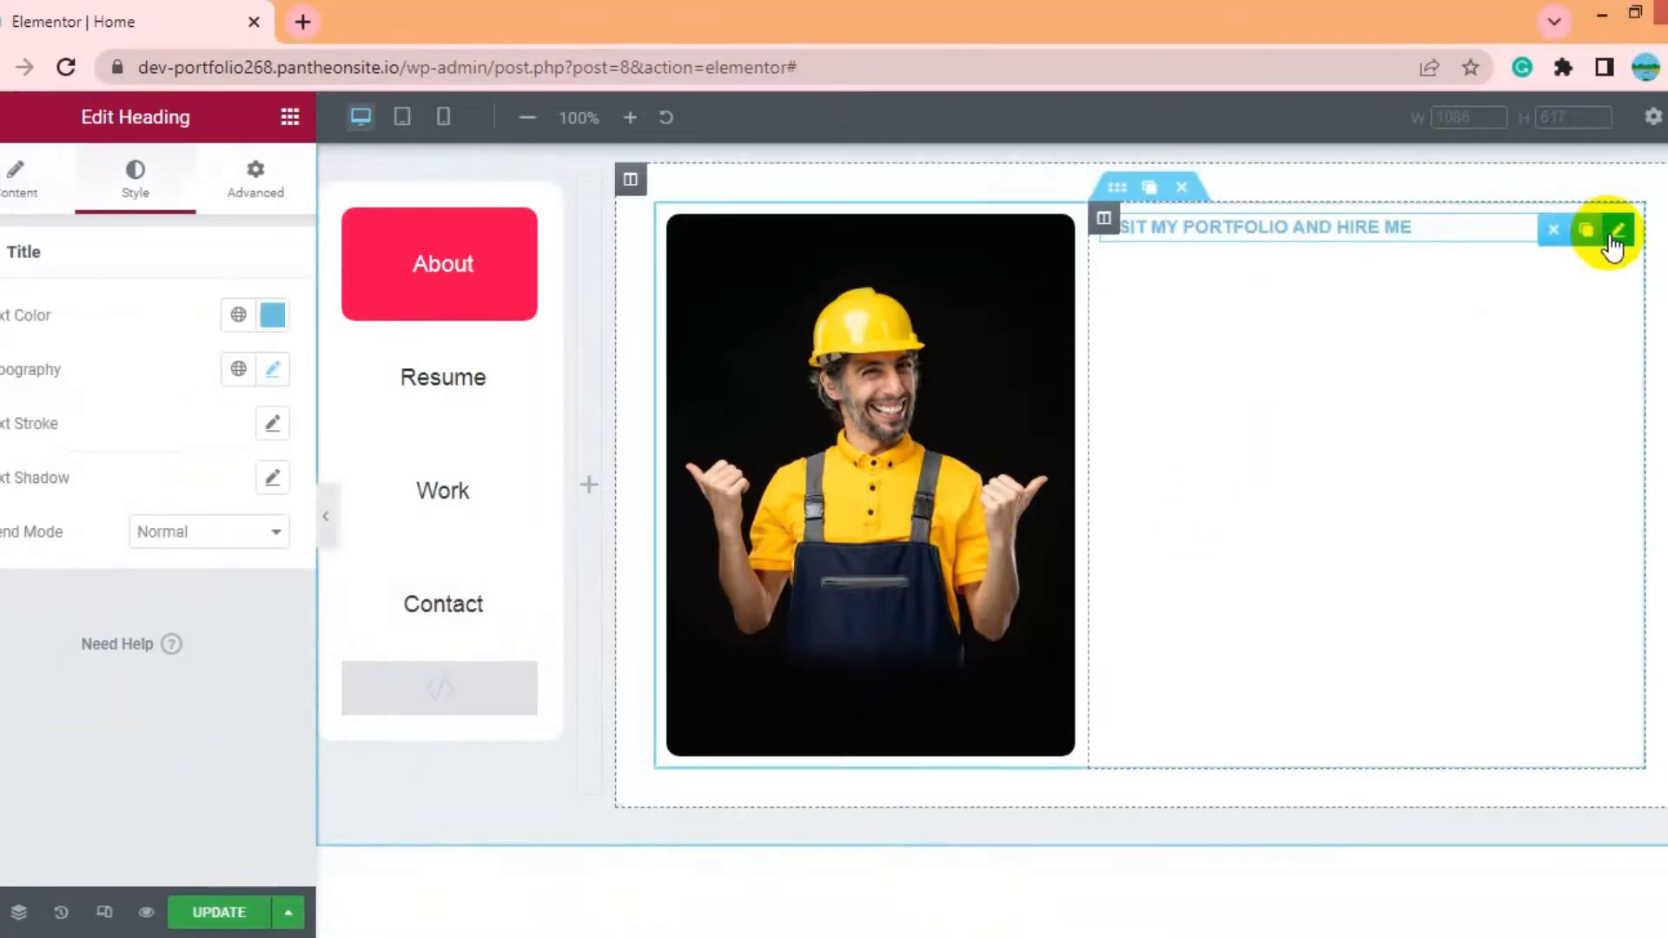
Set the text colour of the "VISIT MY PORTFOLIO AND HIRE ME" heading to #ca678c
click(271, 320)
text(#ca678c)
click(707, 472)
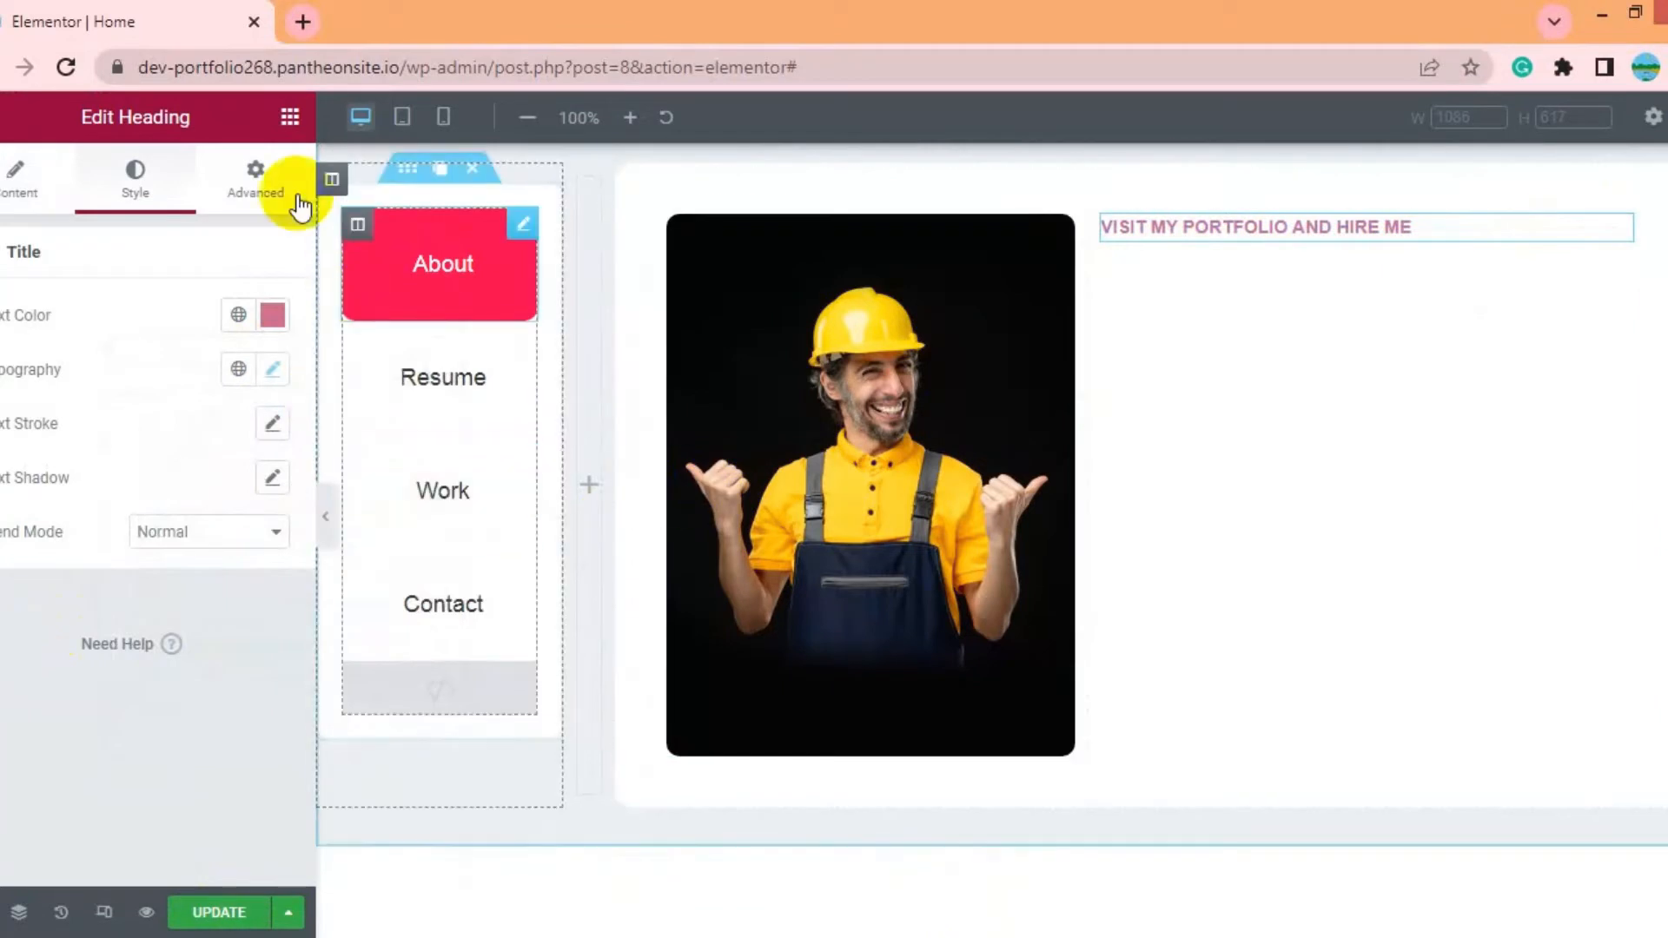
Add a heading reading "About Me" below the "VISIT MY PORTFOLIO AND HIRE ME" heading
click(290, 117)
drag(198, 456, 1154, 265)
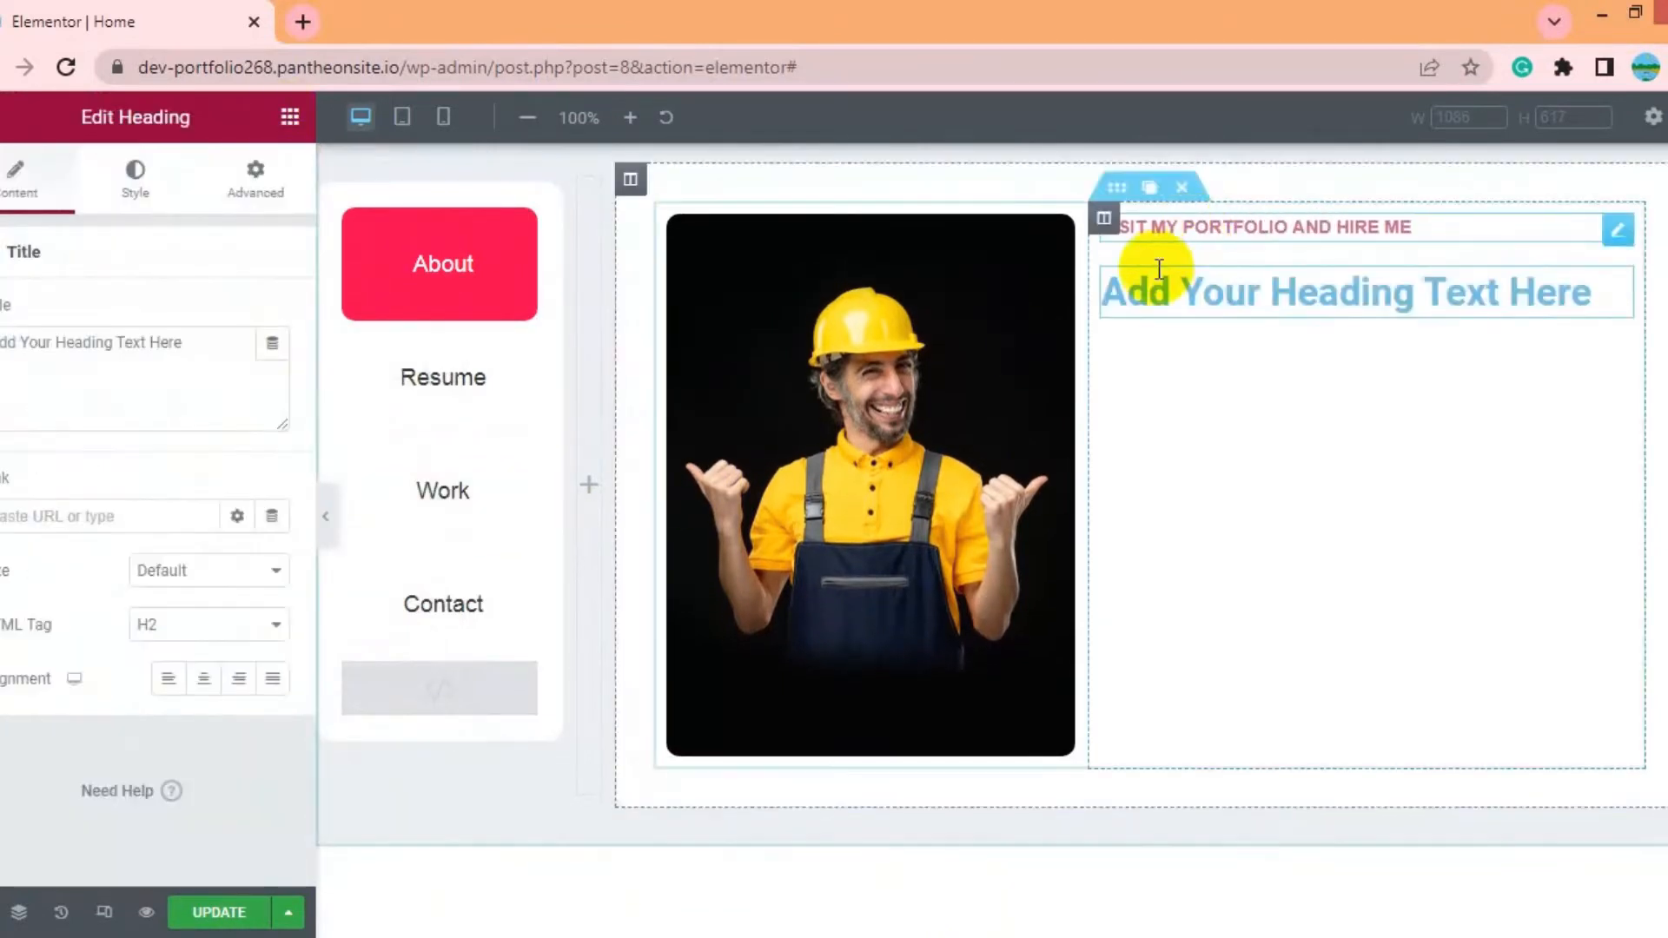
triple_click(203, 358)
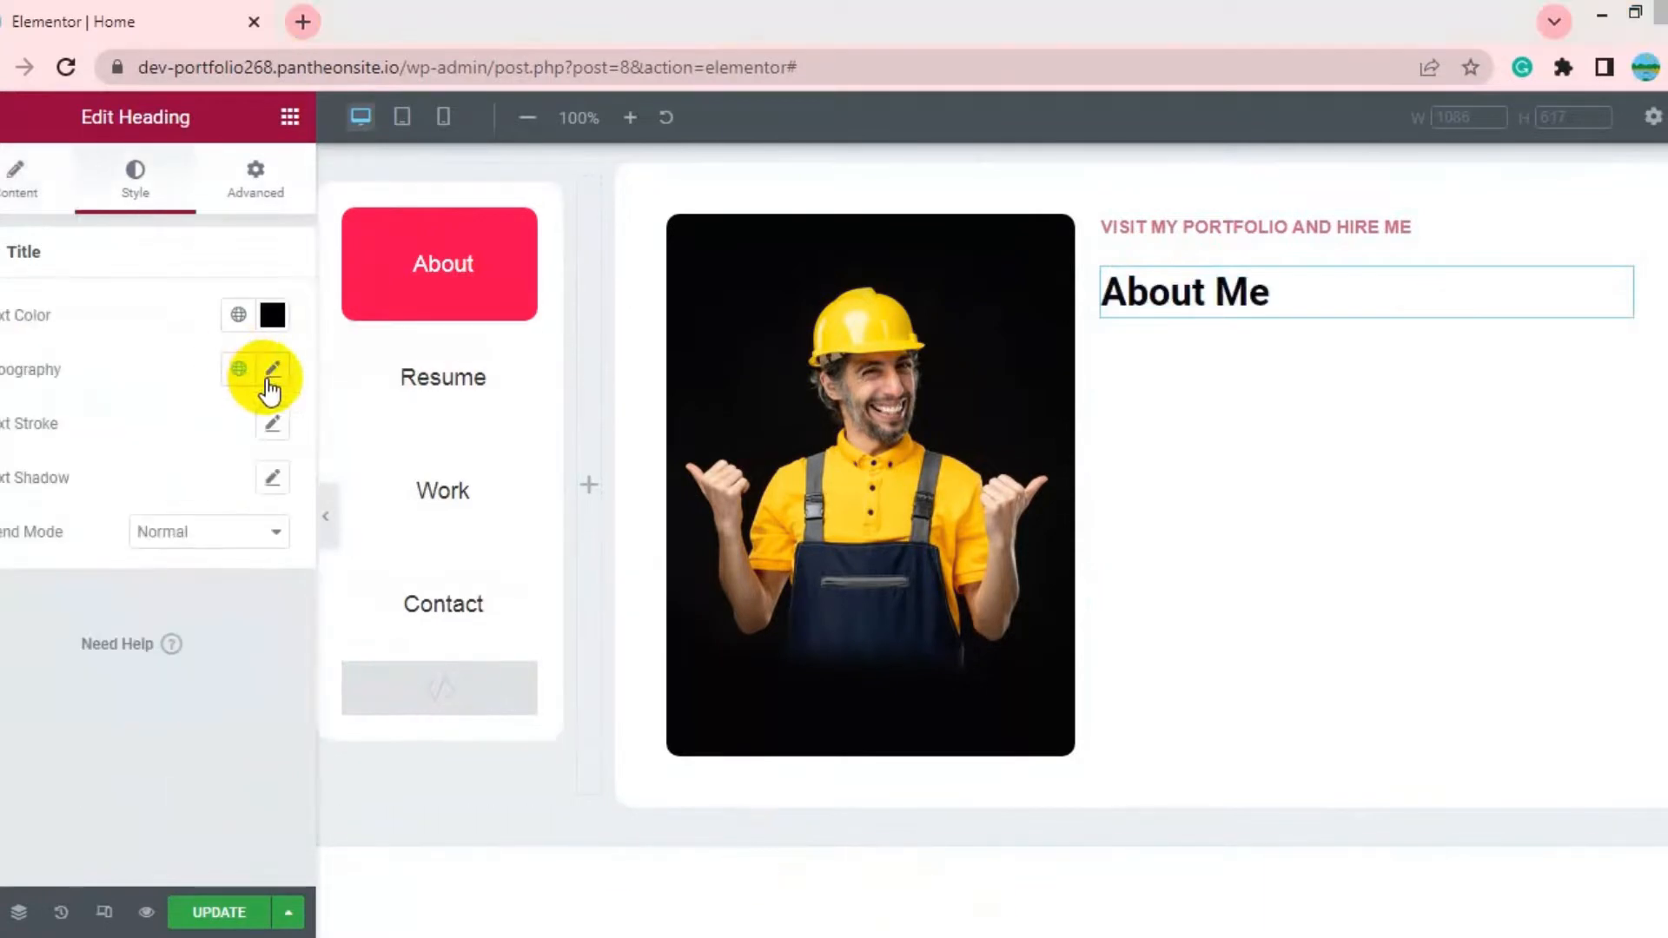
Set the "About Me" heading's font family to Poppins
click(272, 369)
click(221, 489)
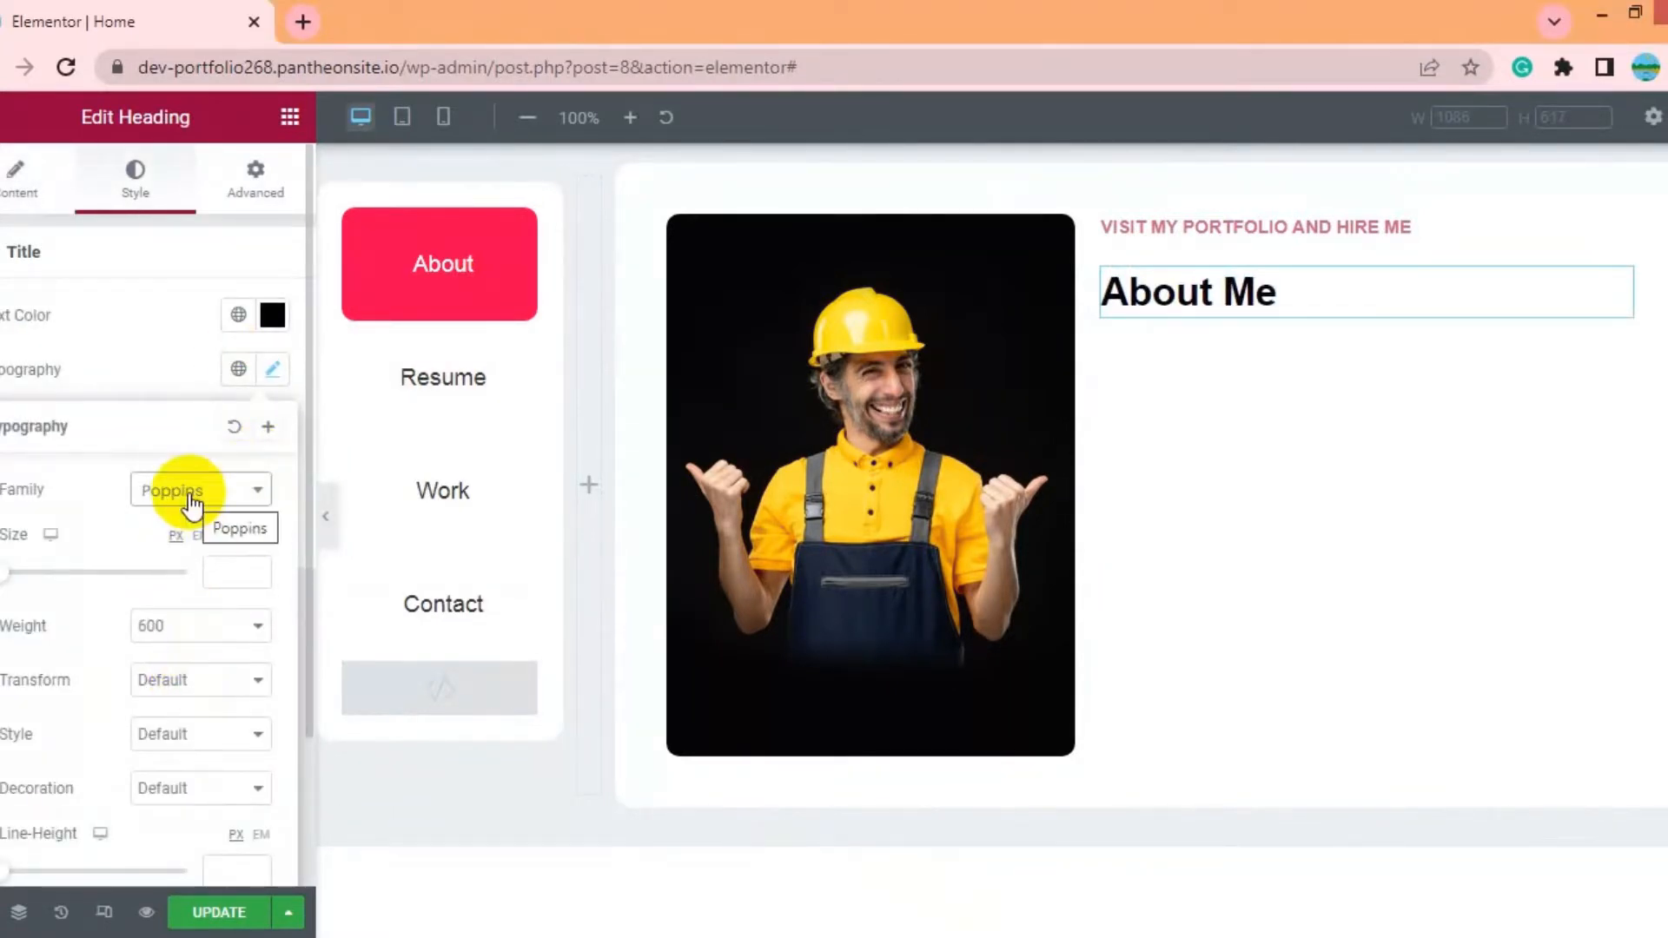
click(117, 512)
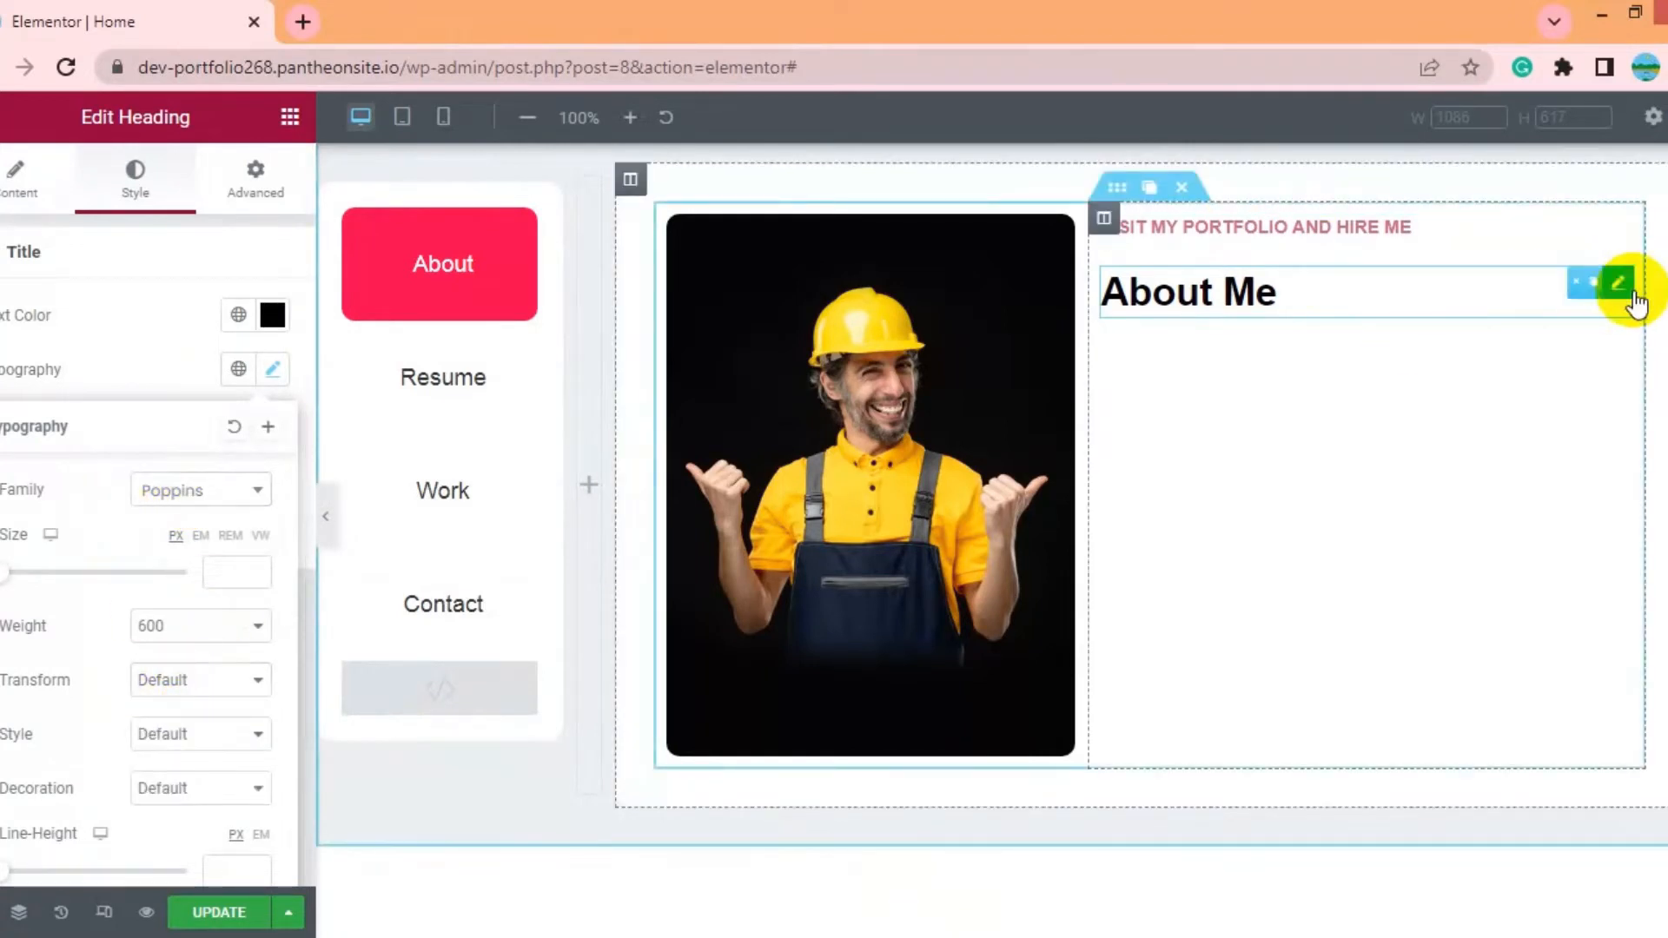
click(19, 169)
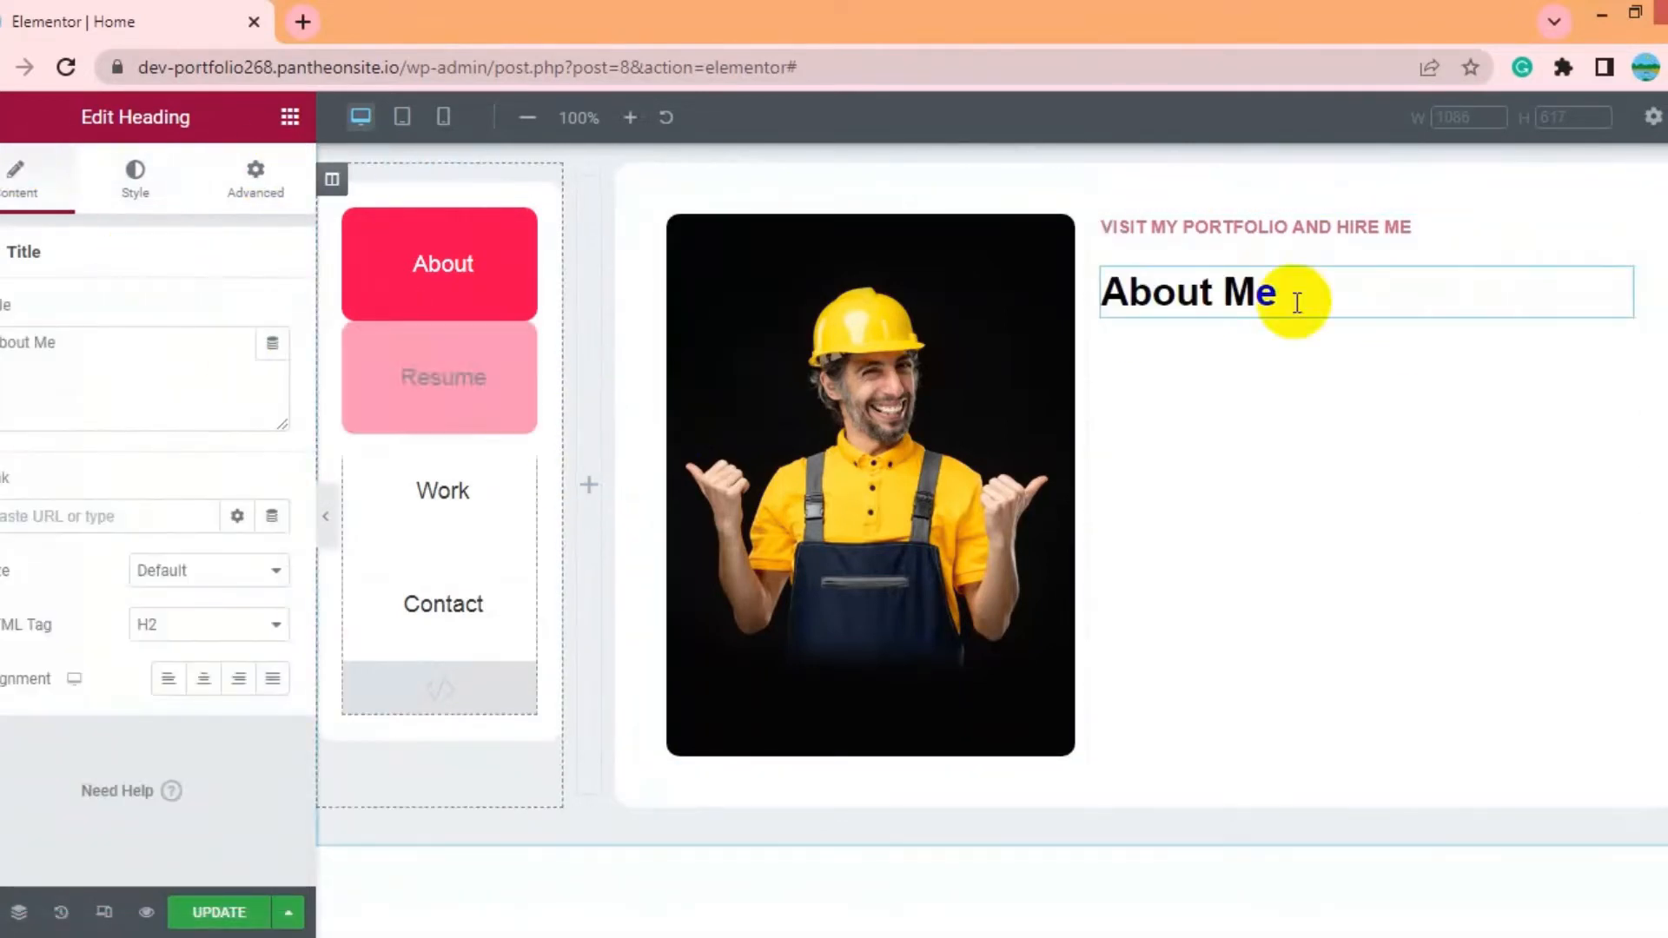
Give the text column 60 px top and 30 px left padding, and update the page
click(1105, 217)
click(260, 187)
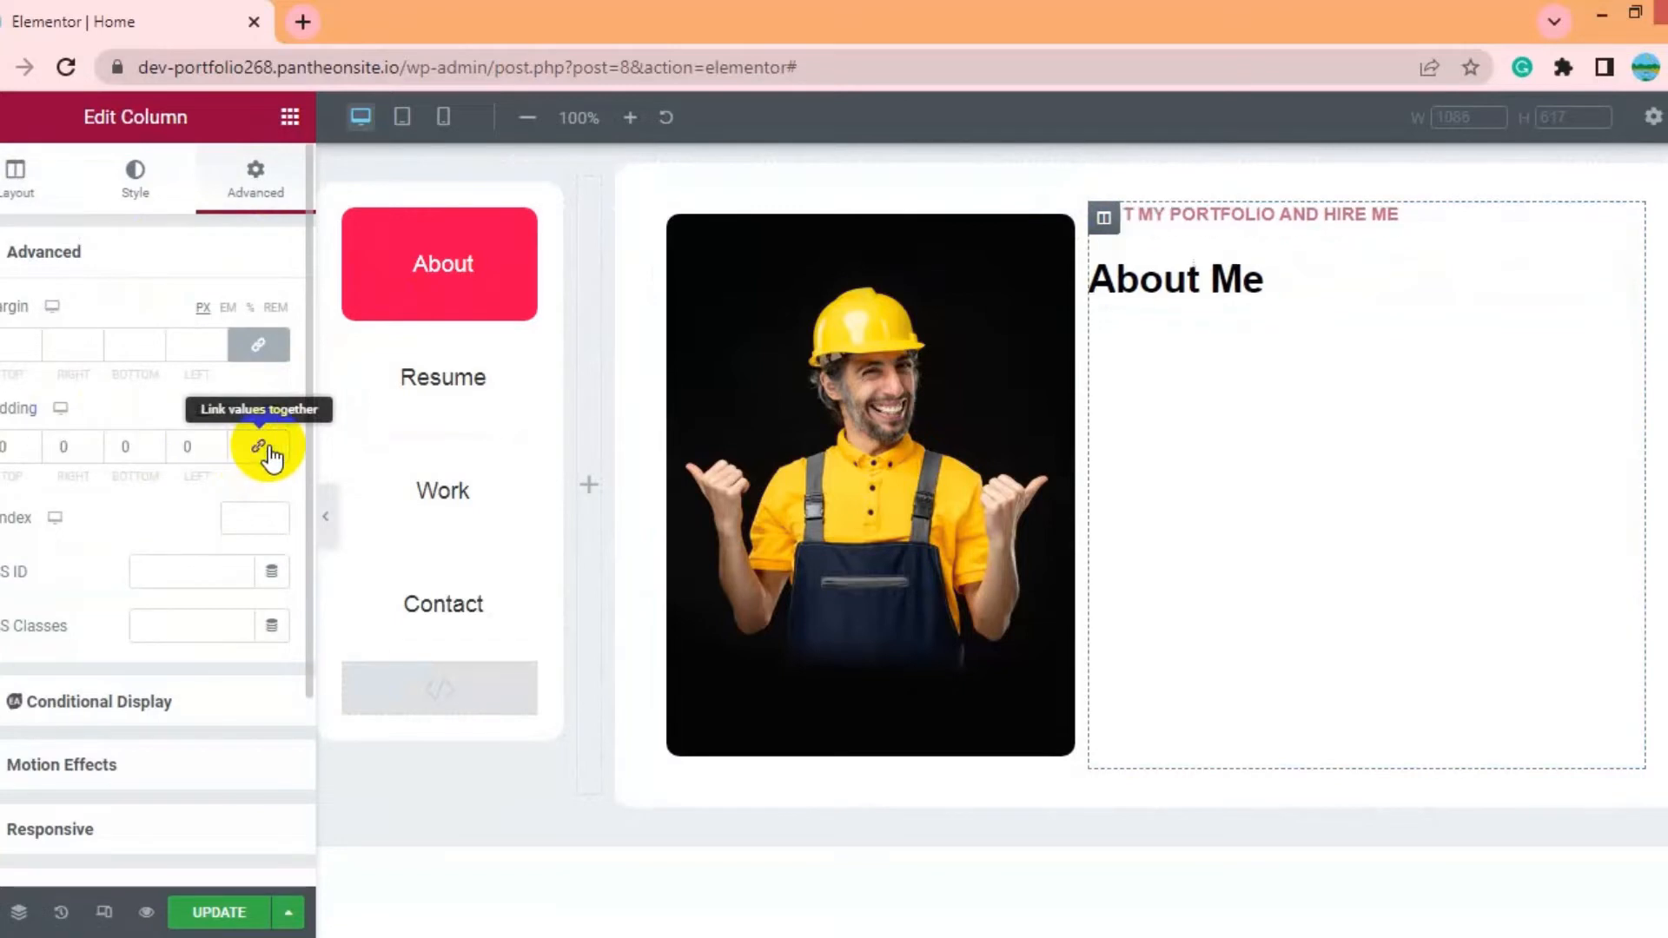
click(186, 446)
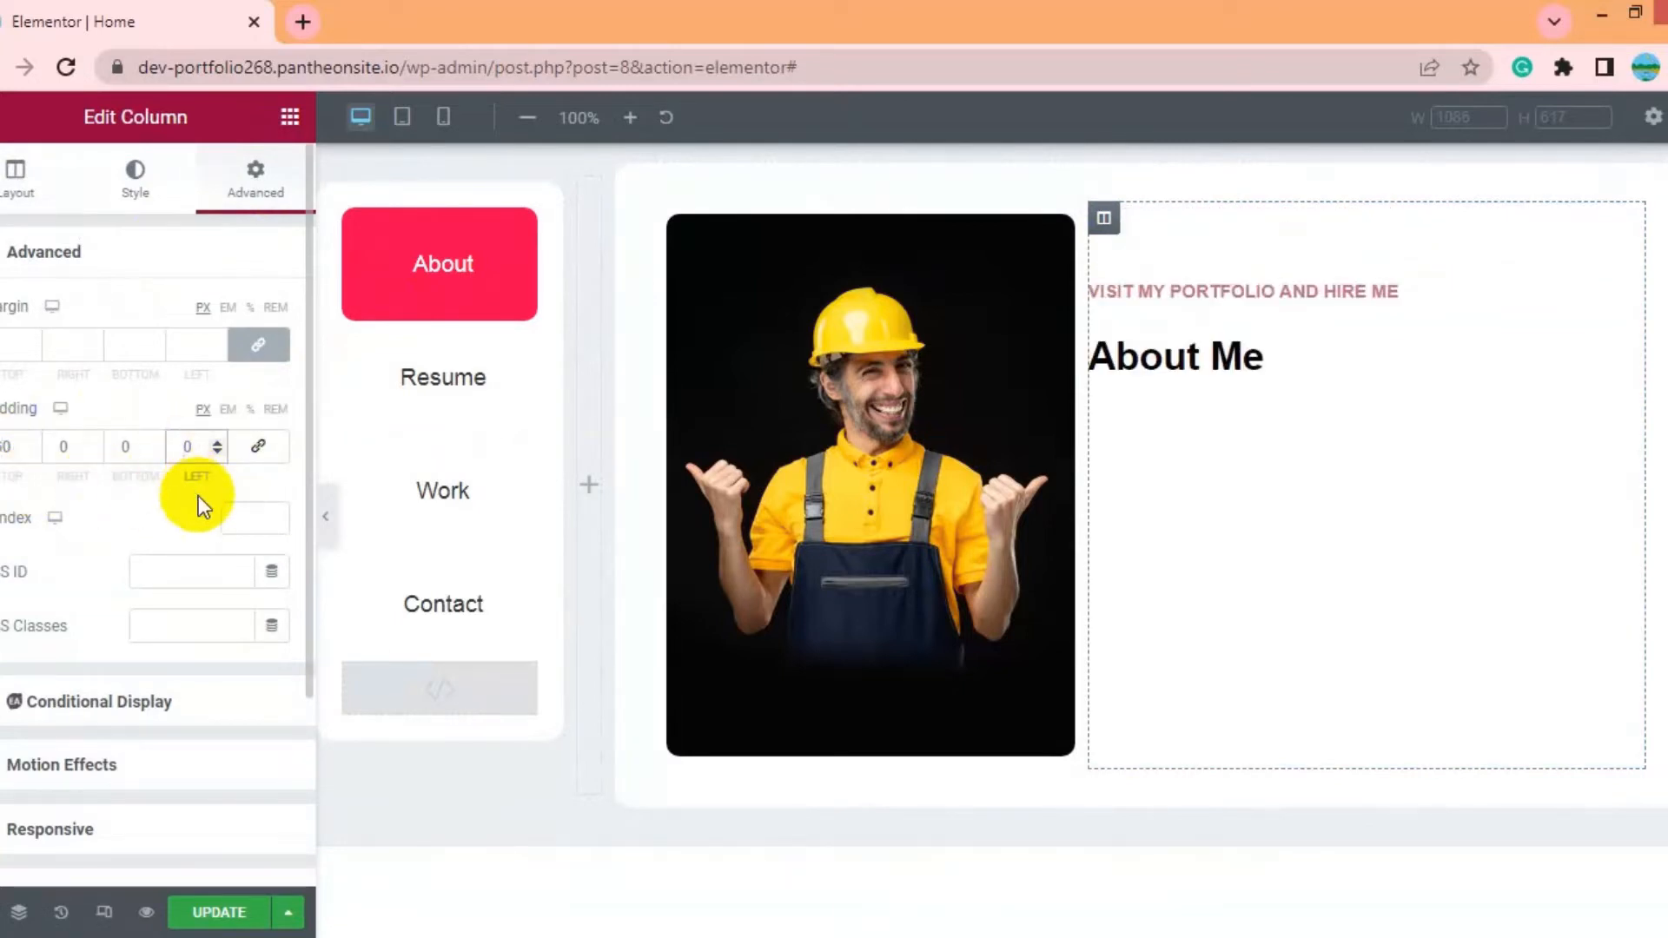
text(30)
click(219, 912)
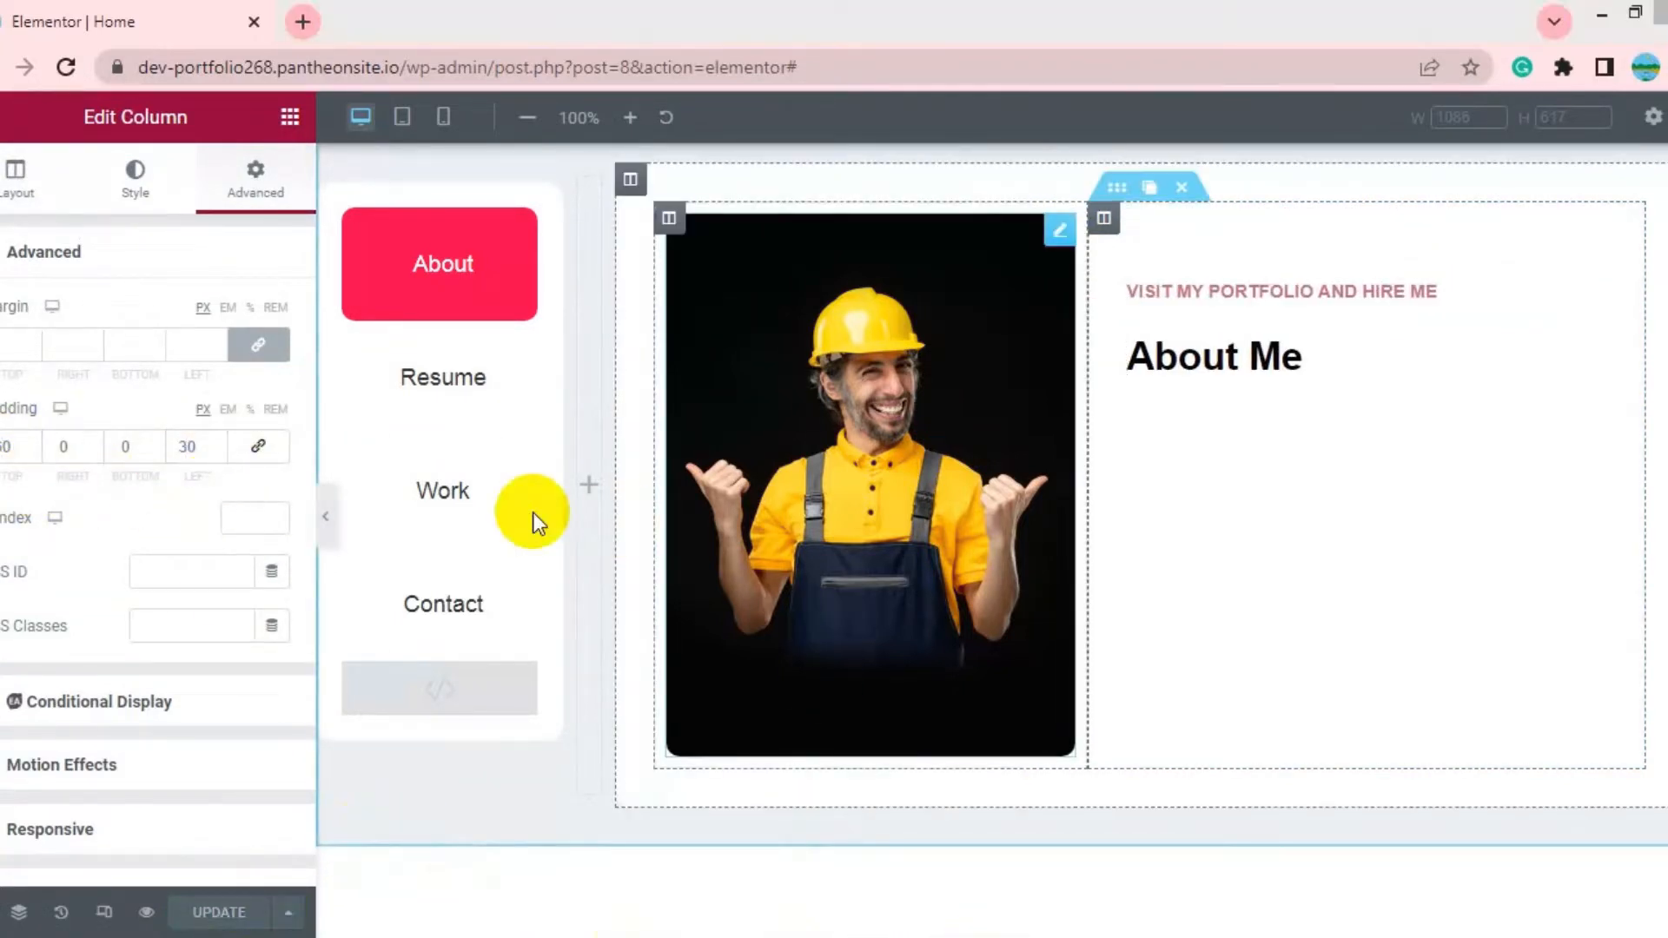
Add a Text Editor widget below the "About Me" heading and set its font family to Poppins
click(289, 118)
drag(1252, 415, 1161, 361)
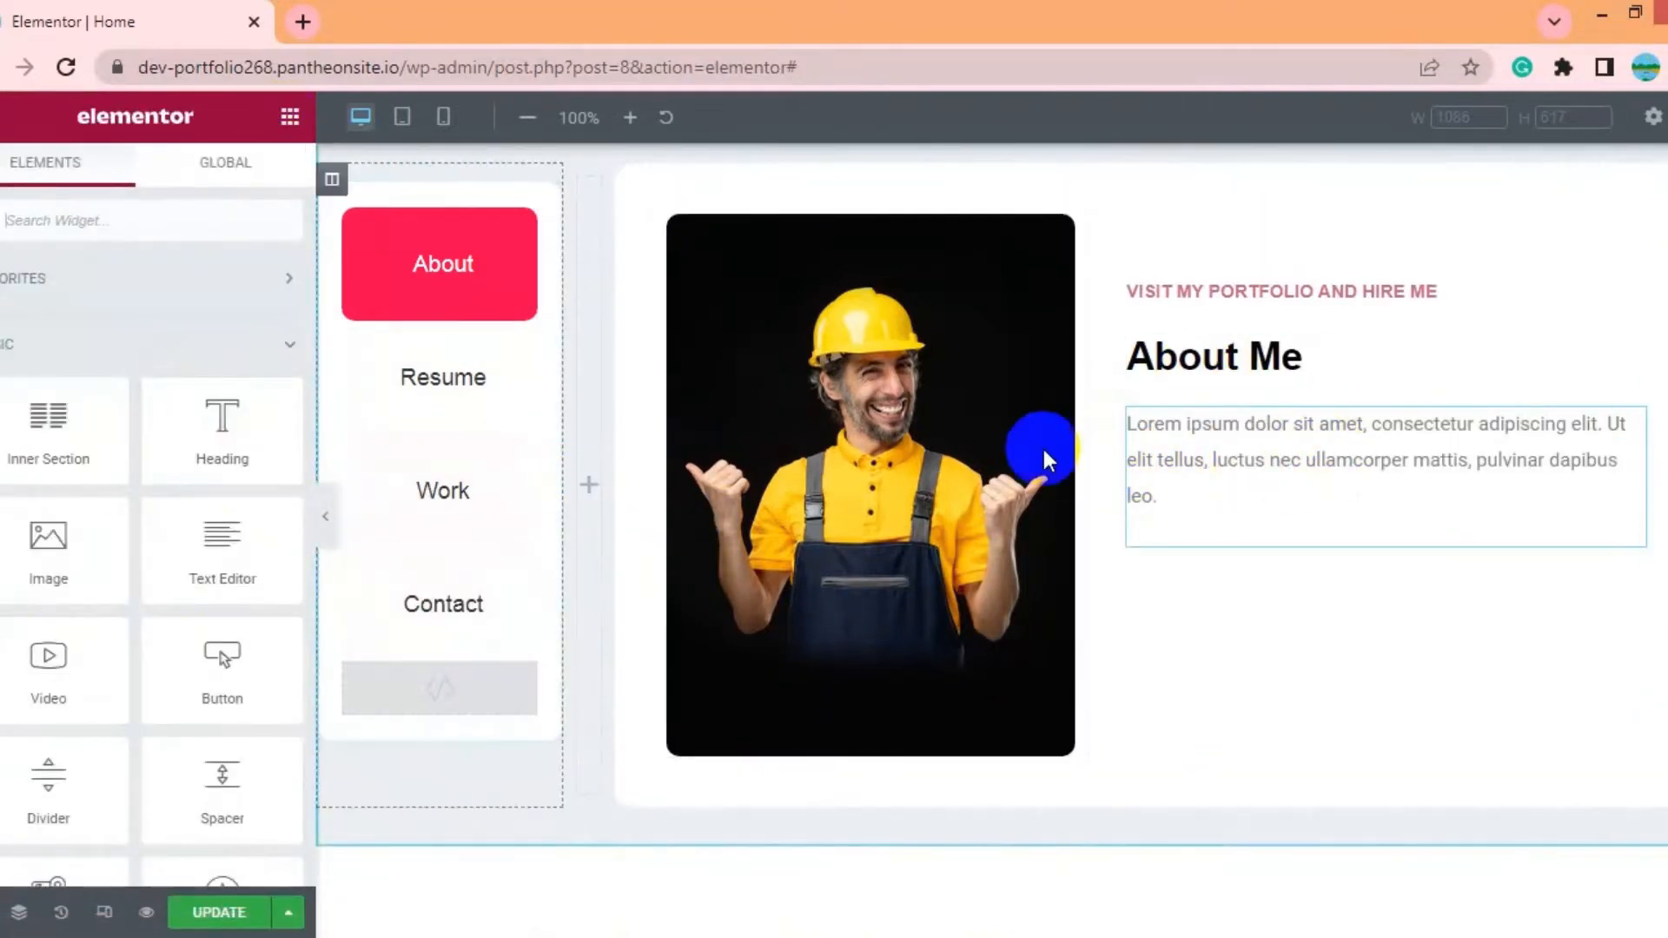
click(1173, 443)
click(134, 178)
click(272, 423)
click(214, 543)
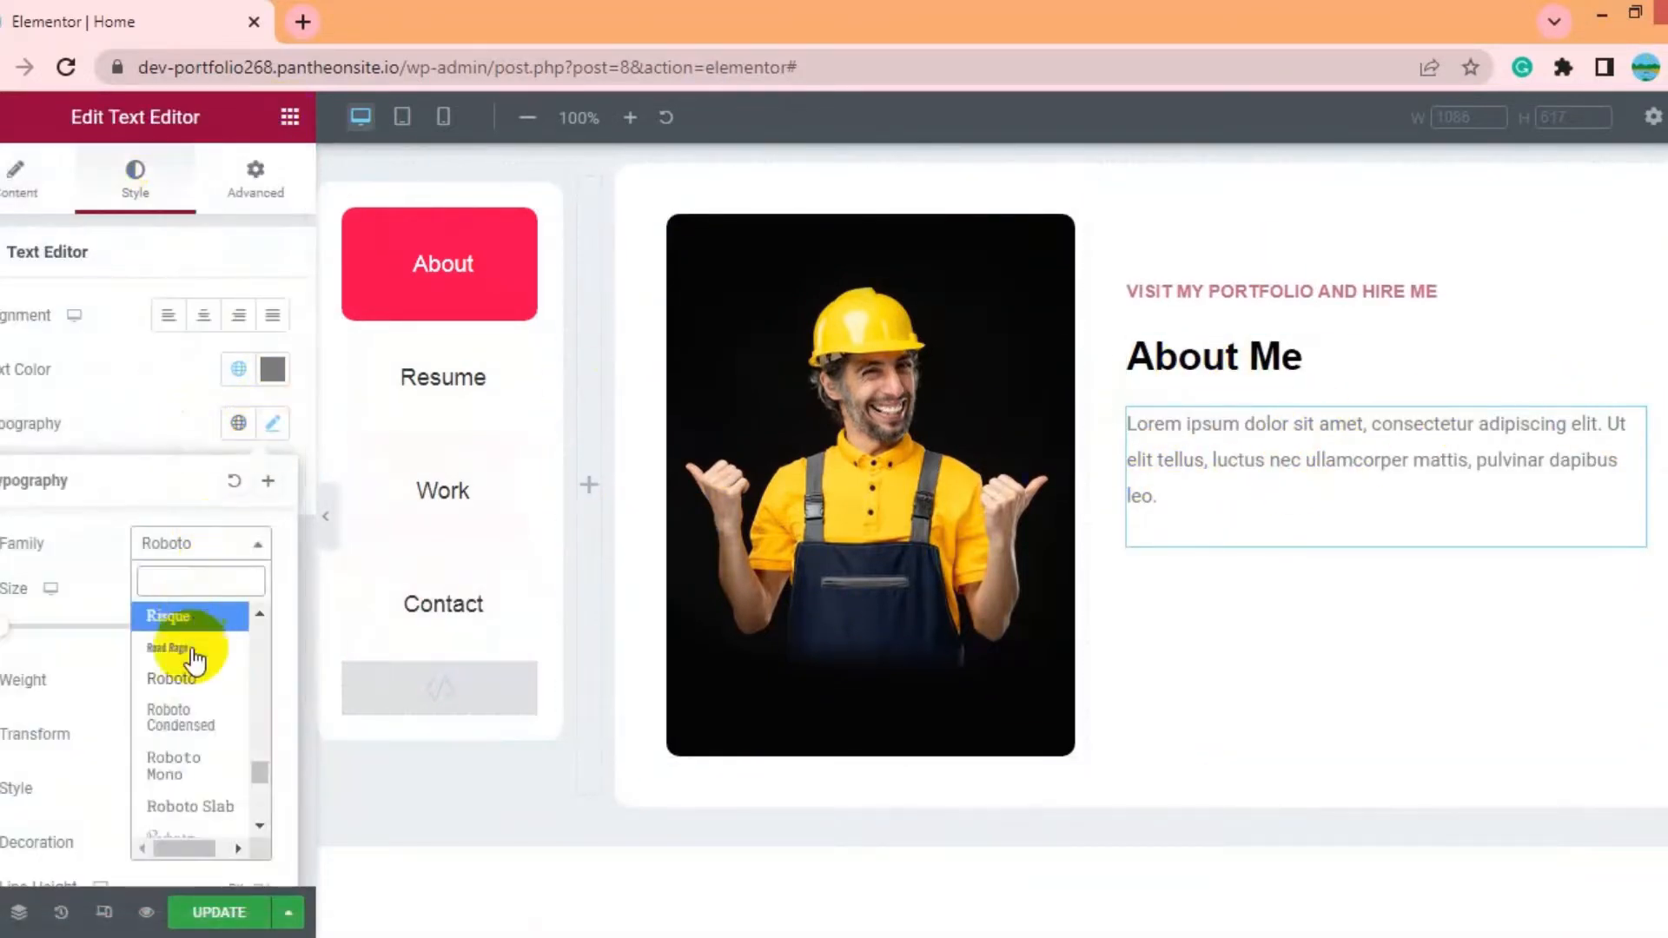
click(199, 660)
click(234, 543)
click(207, 807)
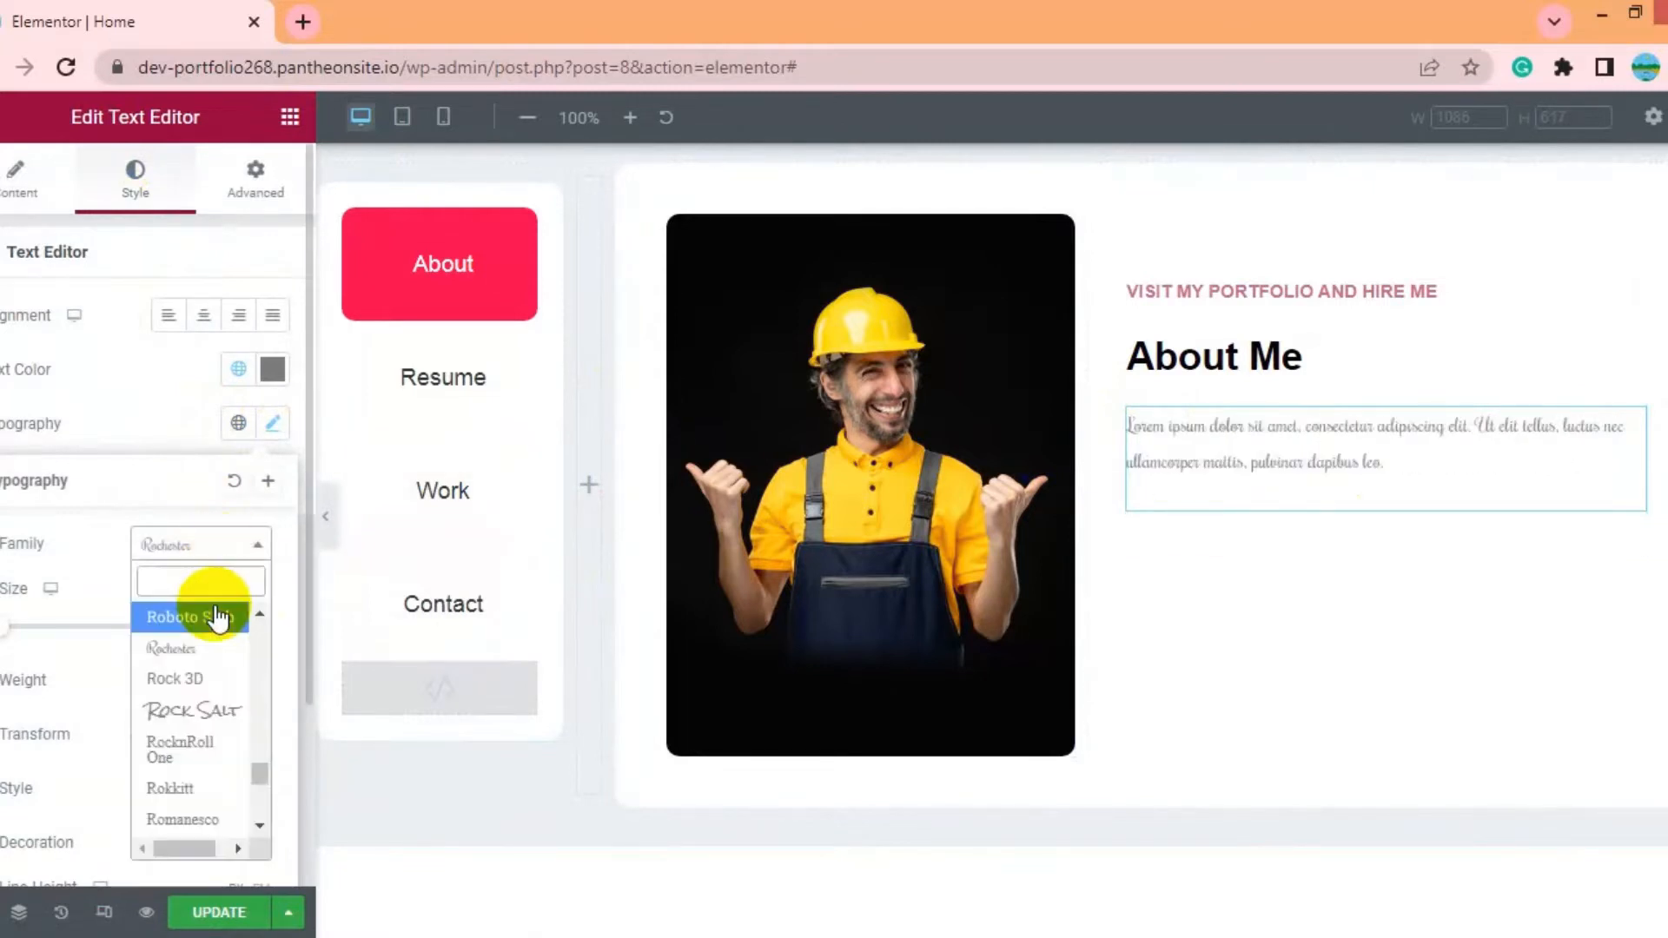
text(pop)
key(Return)
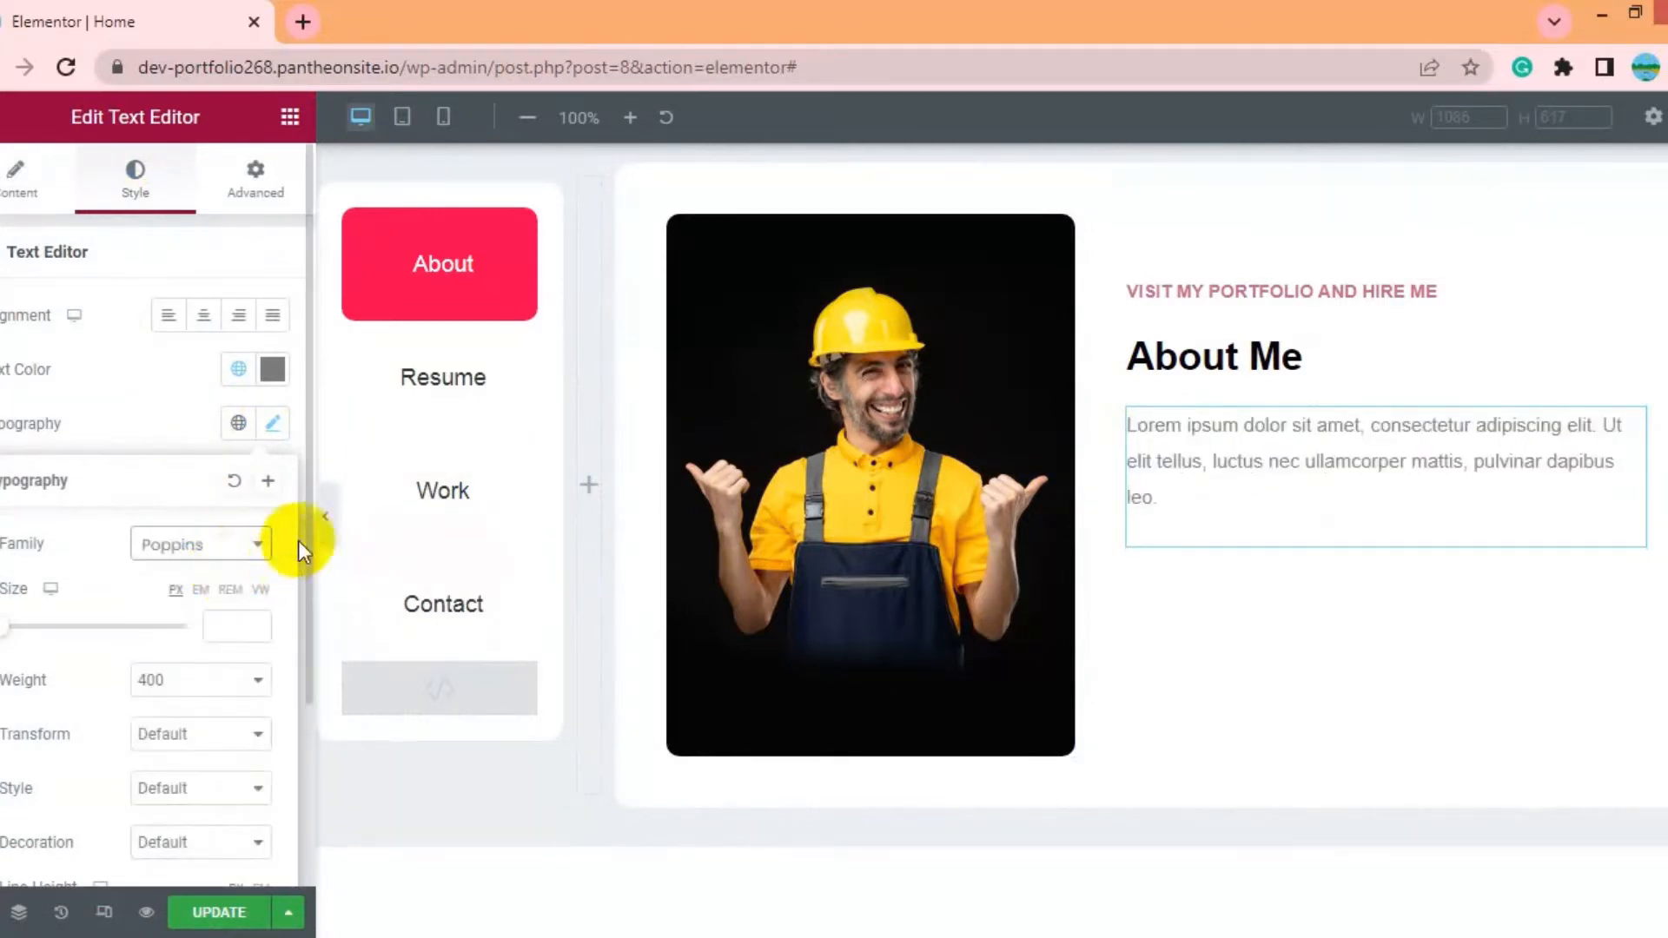
Add an Icon List below the paragraph and reduce it to a single item reading "Full Stack Web Design"
click(289, 119)
scroll(180, 213, down, 10)
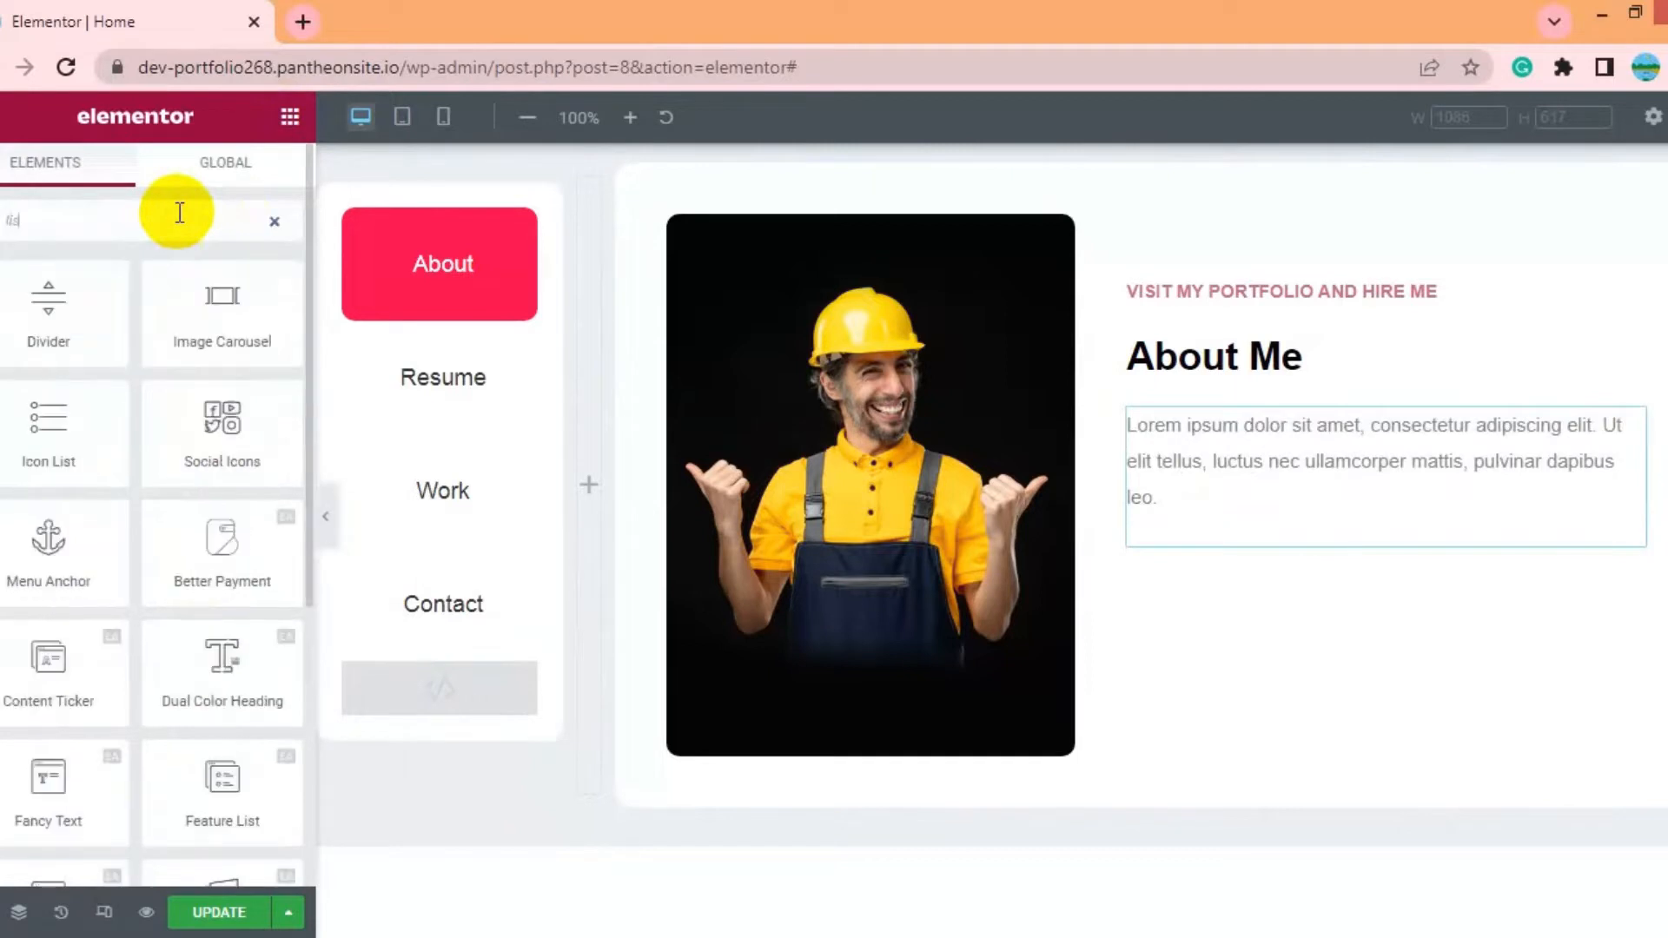
drag(29, 317, 1188, 520)
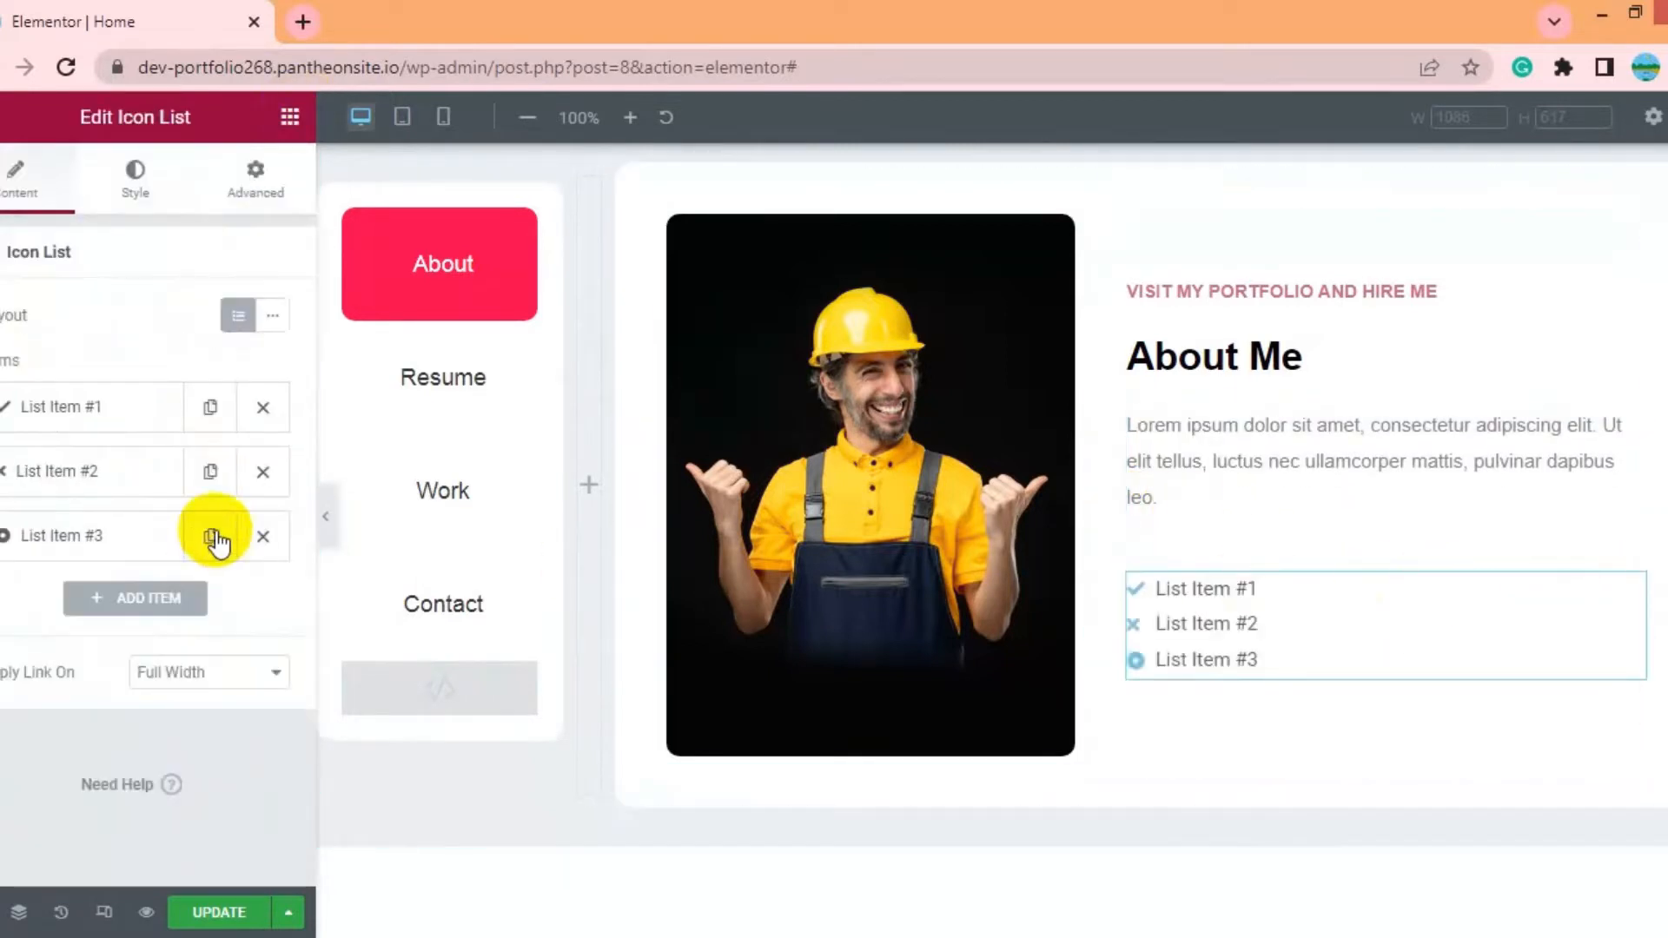
click(263, 537)
click(263, 472)
click(133, 409)
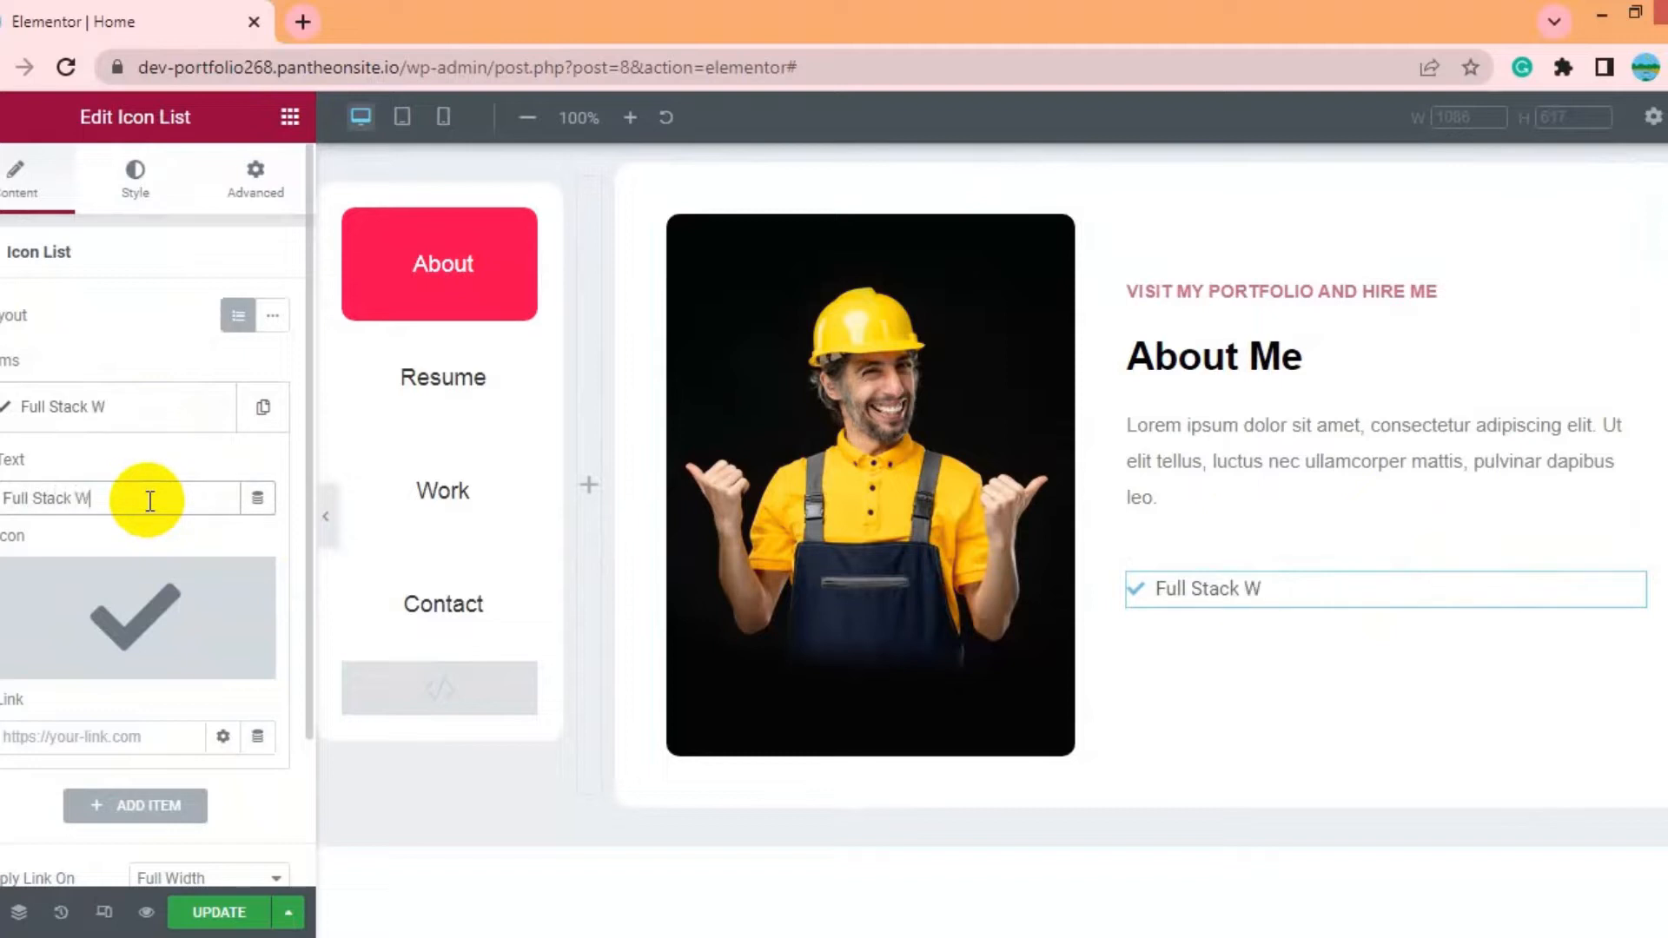
Set the icon list's icon colour to black
click(132, 184)
click(244, 533)
click(272, 379)
Duplicate the list item twice and rename the copies "24/7 Support" and "Unlimited Revision"
click(1199, 598)
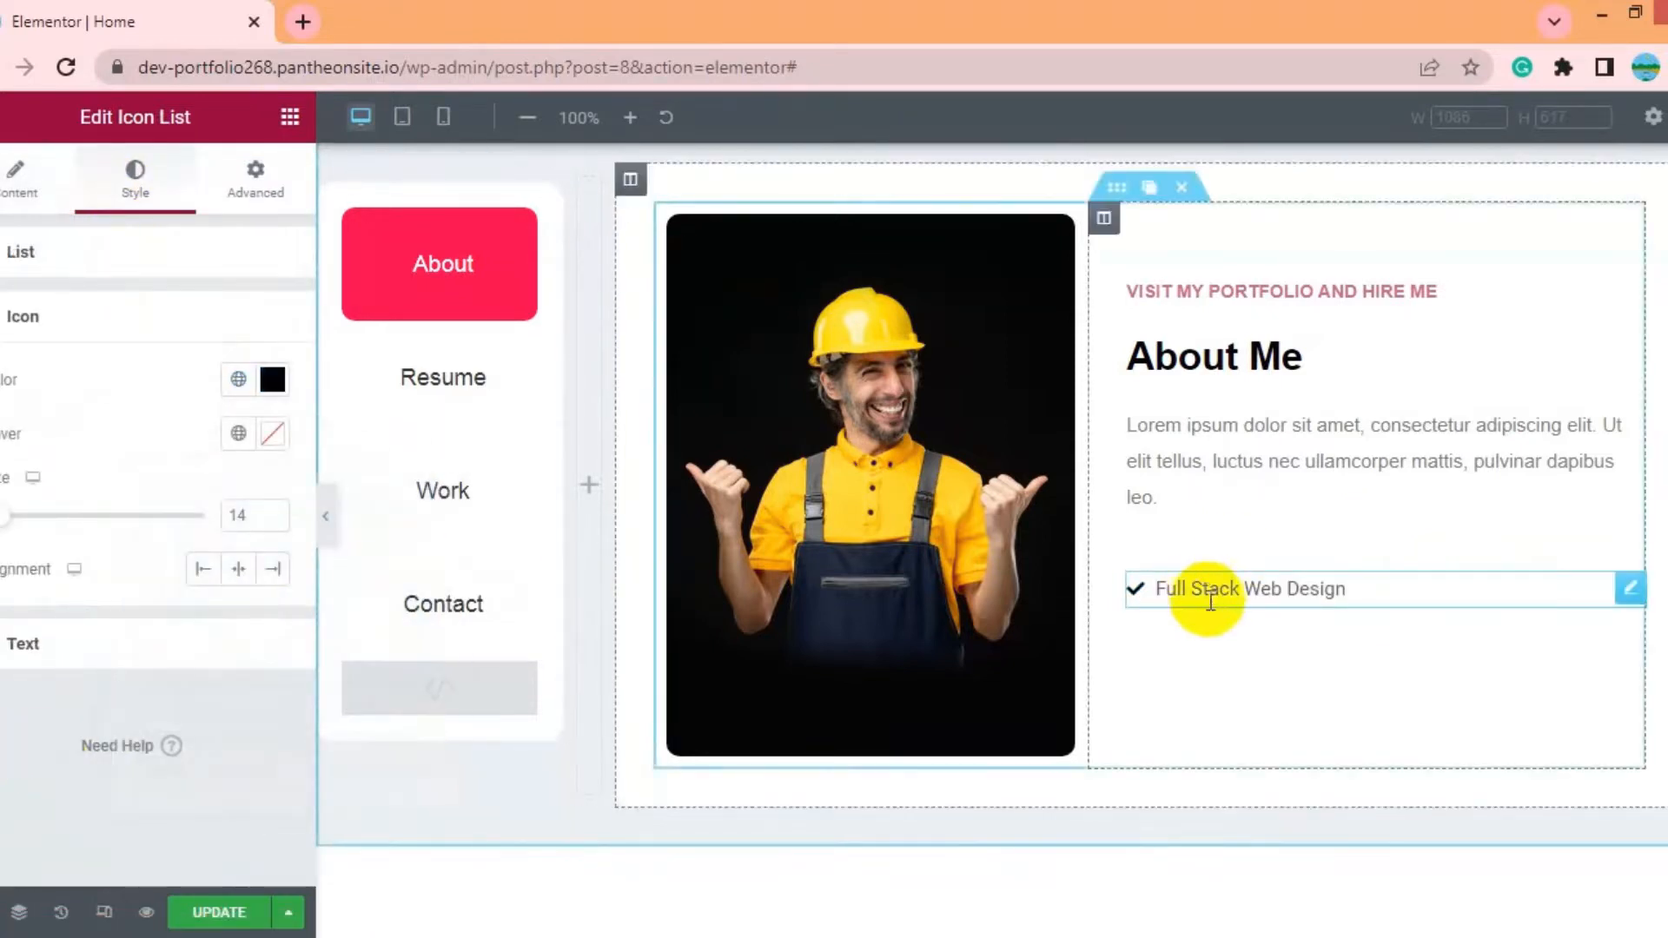
click(209, 407)
click(217, 473)
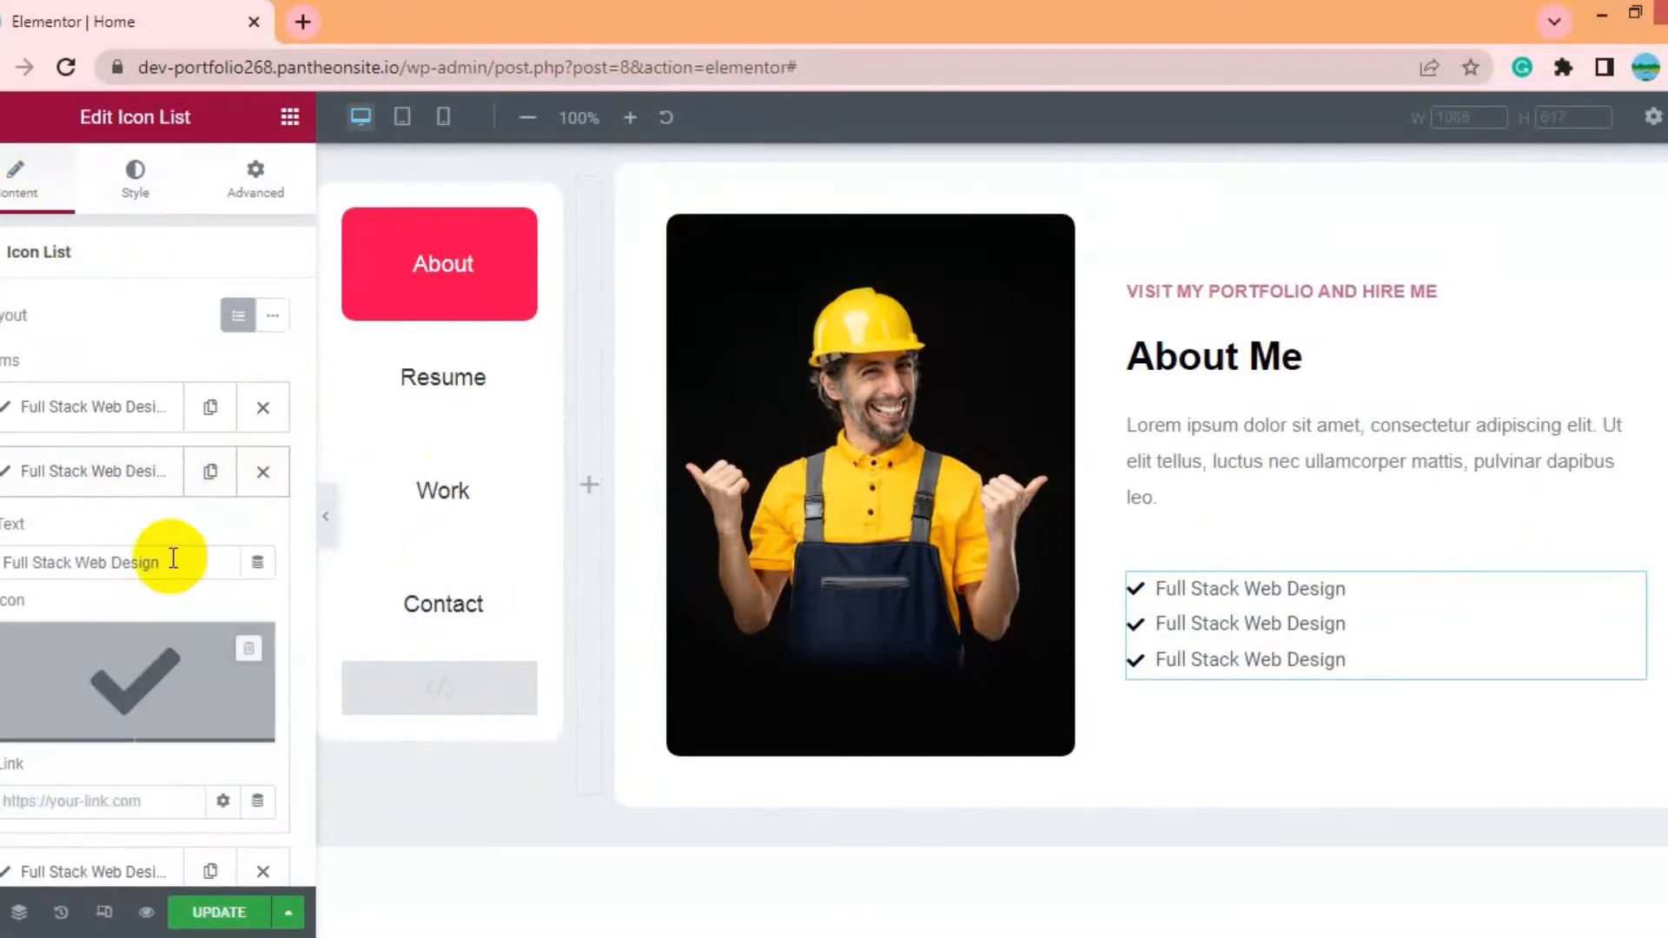
triple_click(168, 558)
text(24/7 Support)
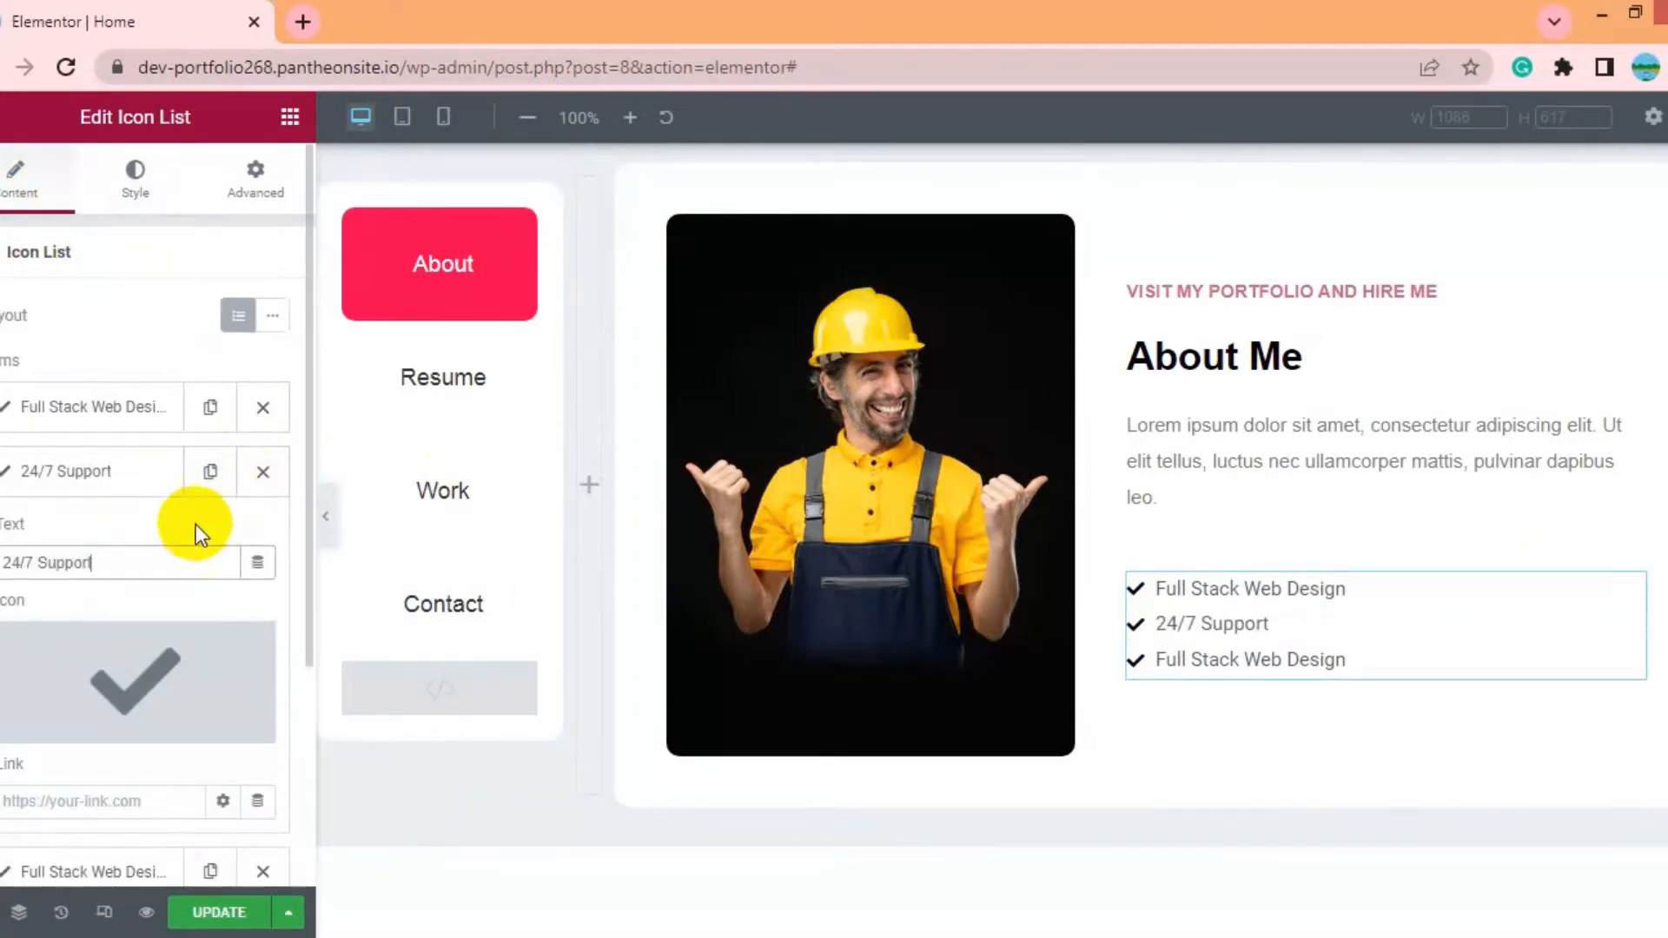
click(165, 472)
click(93, 535)
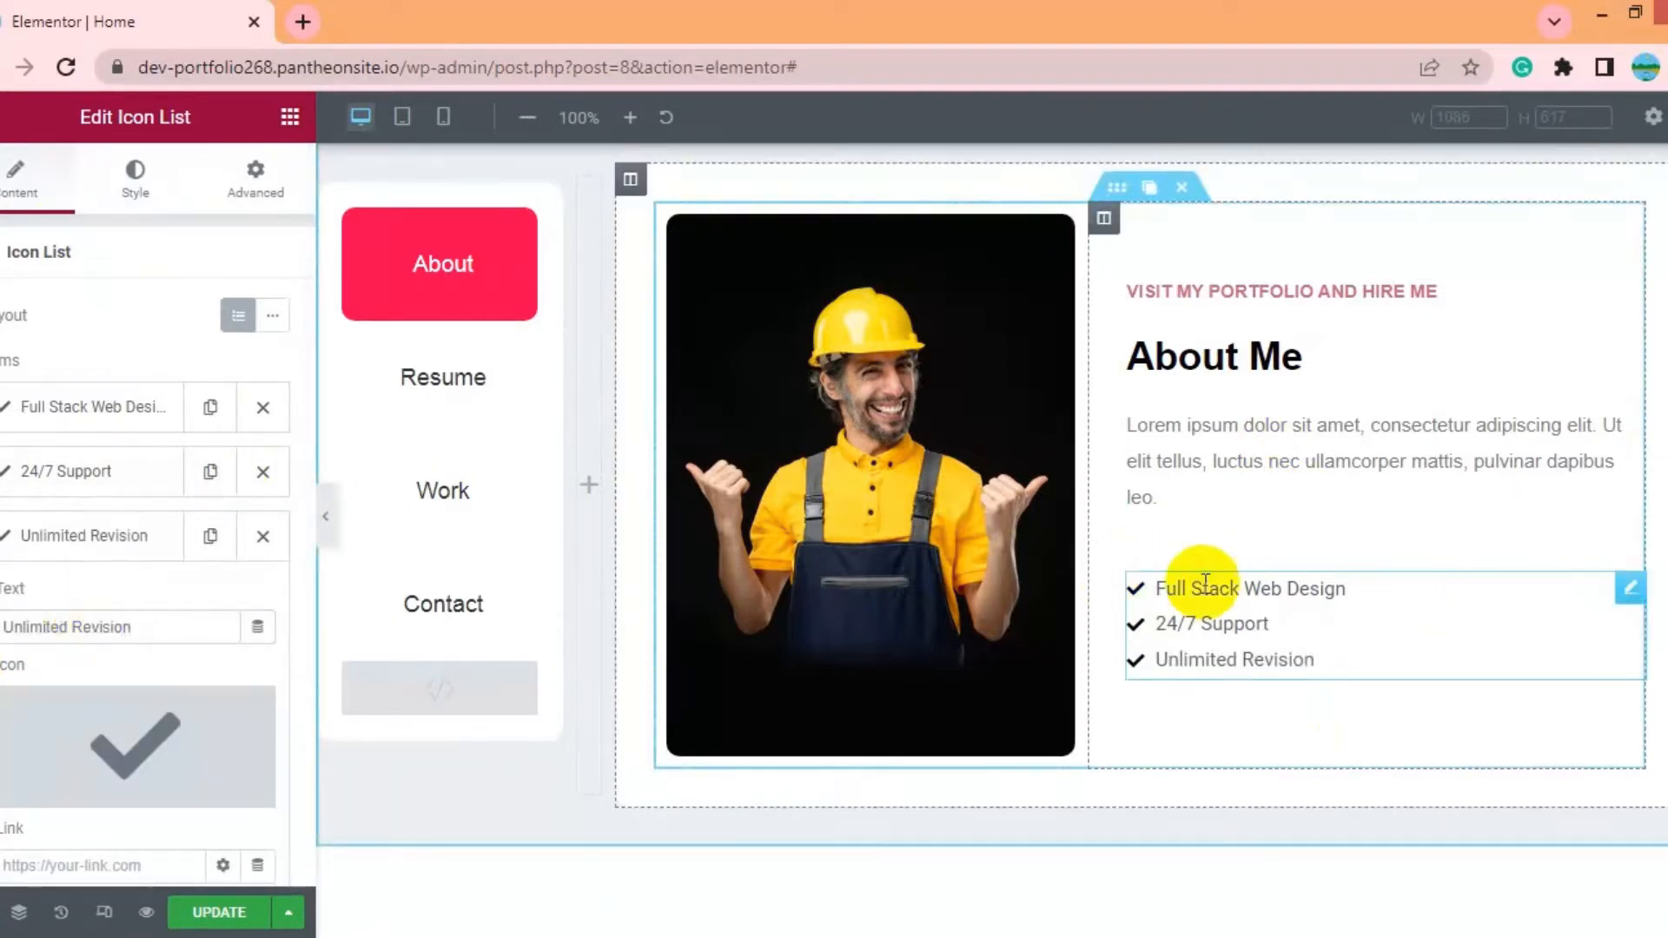
Set the icon list's top margin to -30 px, leaving the other sides at 0, and update the page
click(254, 178)
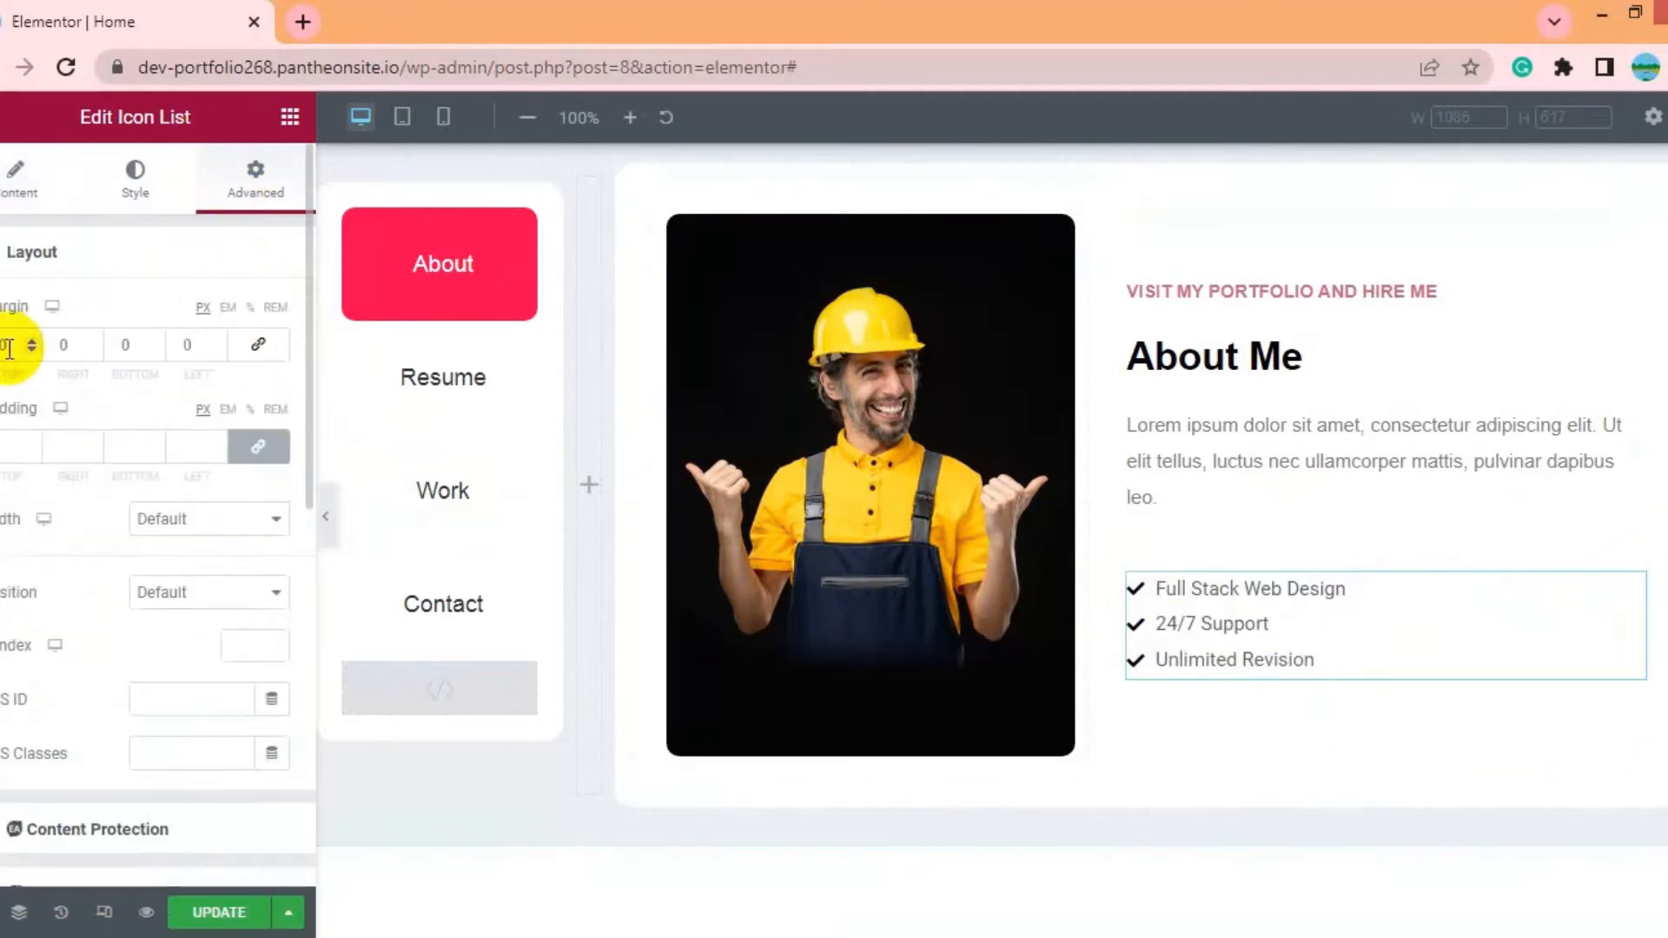
key(BackSpace)
key(BackSpace)
text(30)
key(Home)
text(-)
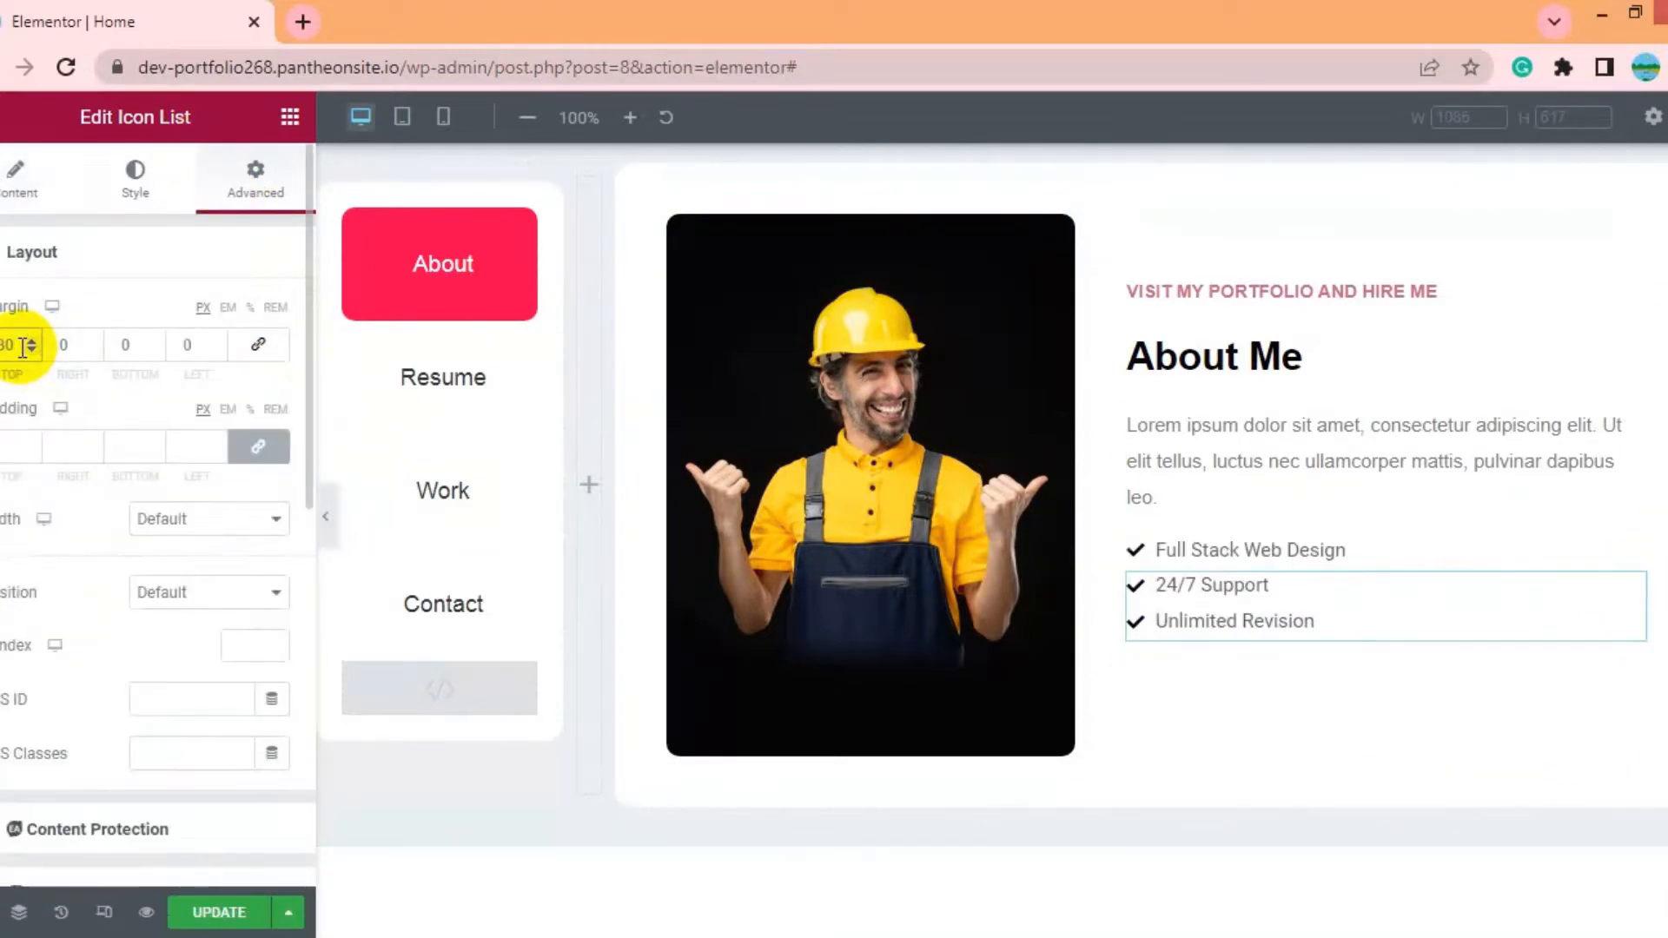
click(215, 914)
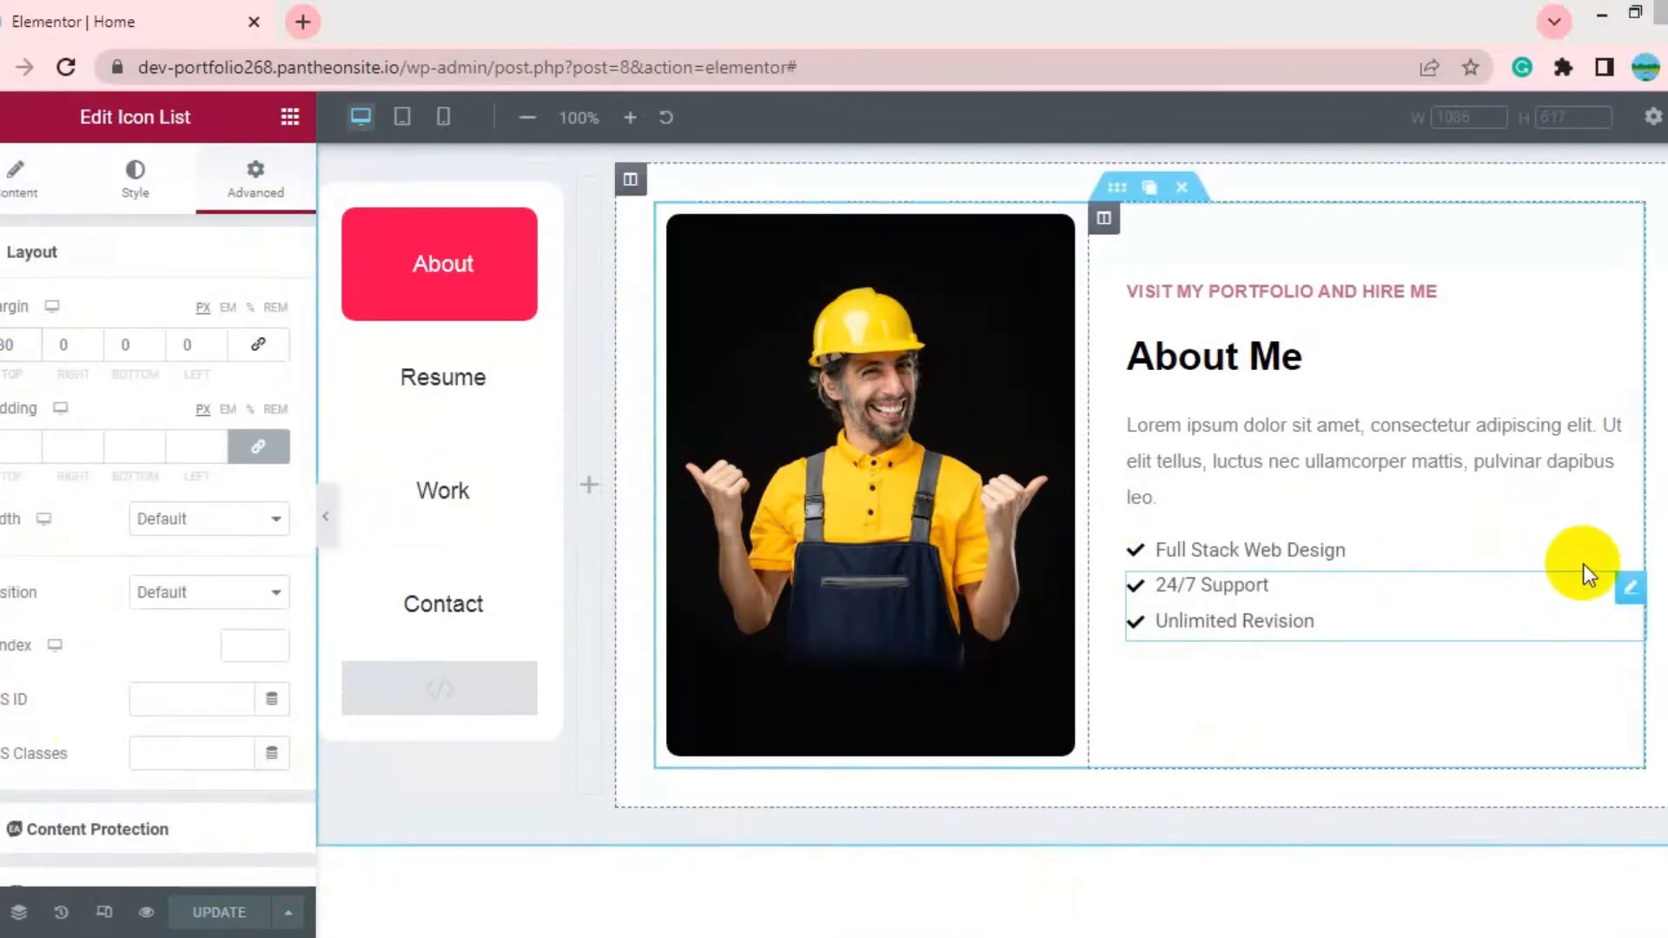
Recolour the icon list's checkmarks to a dark grey matching the item text
click(135, 179)
click(38, 521)
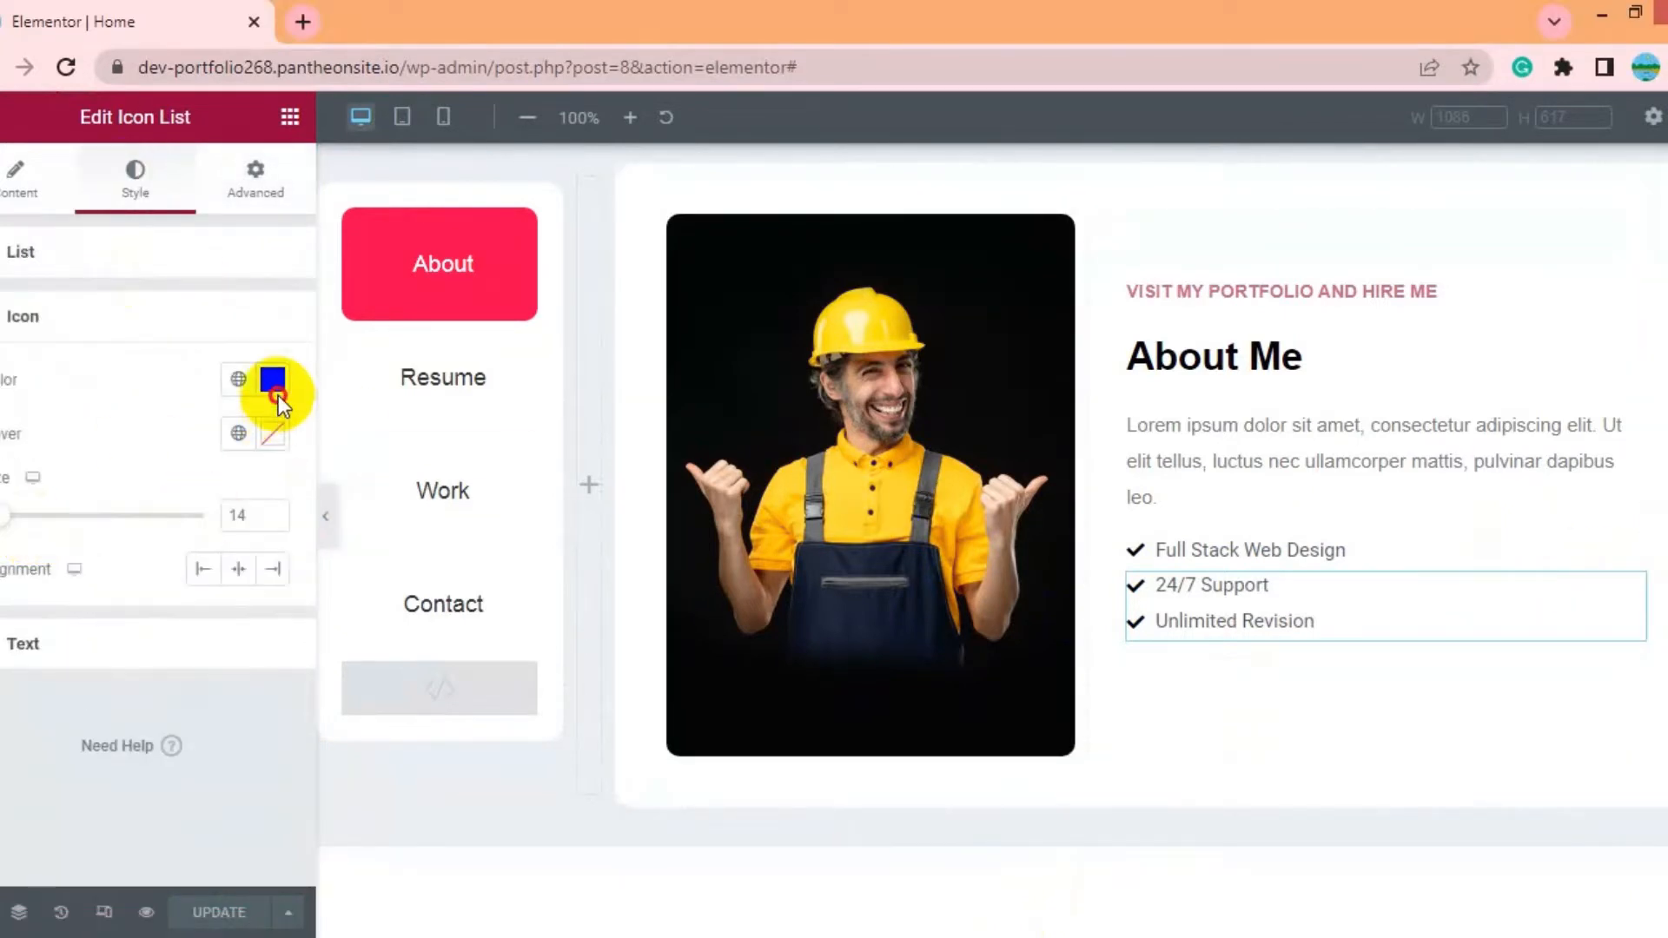
click(272, 380)
click(142, 655)
click(272, 444)
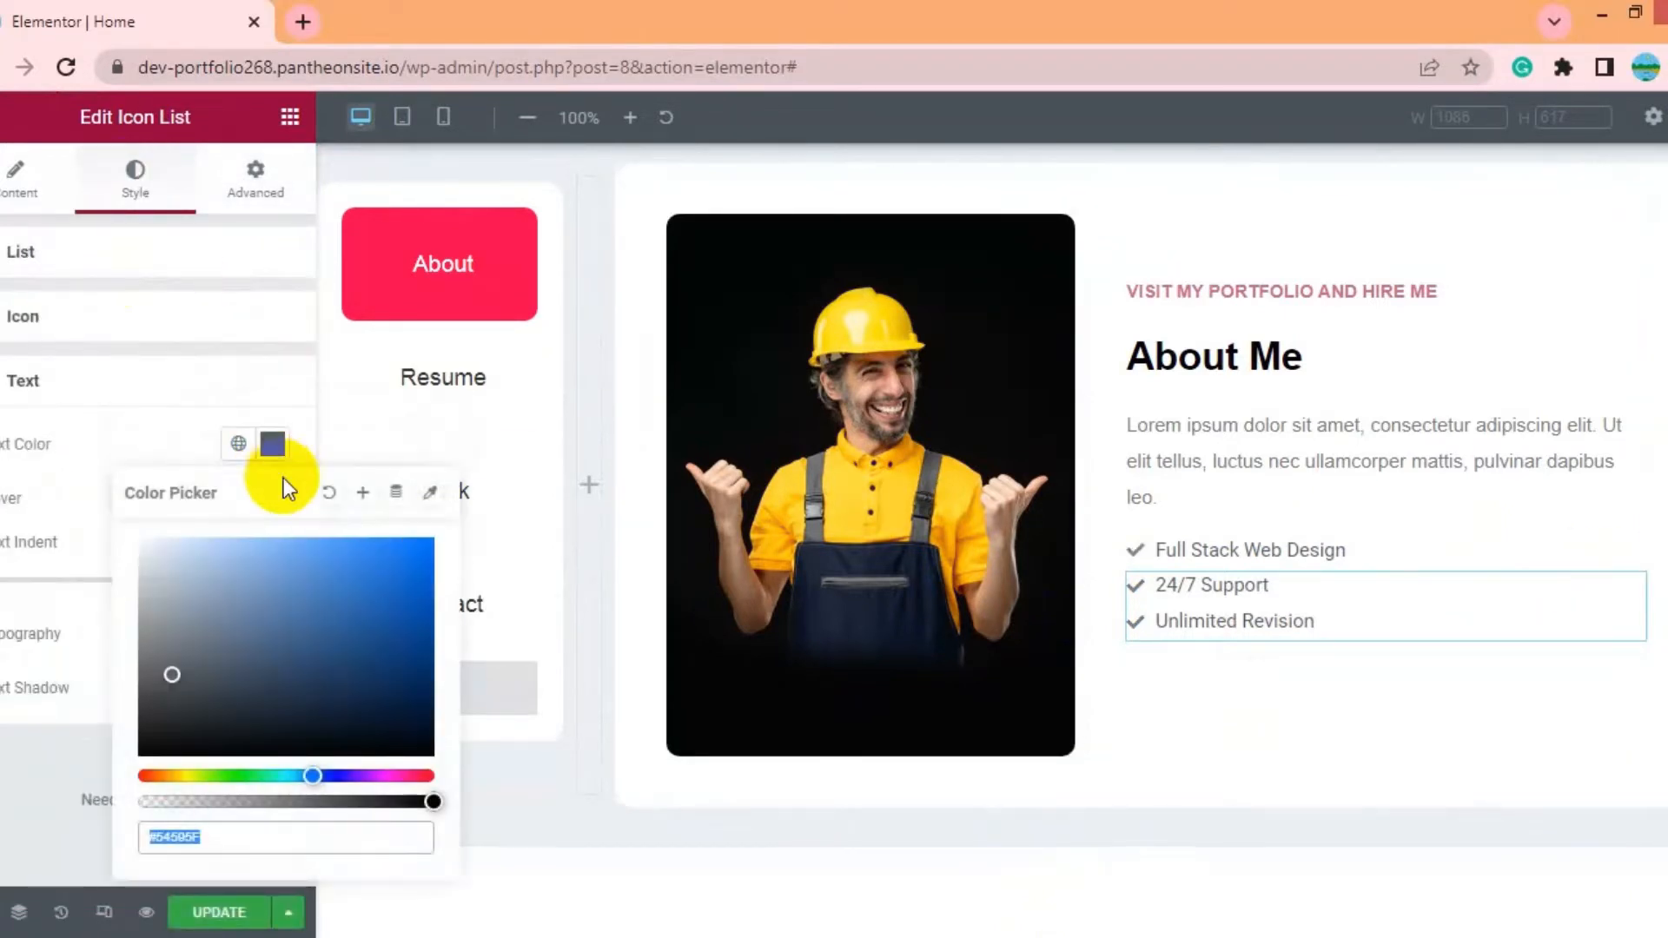
click(275, 667)
Set the icon list text's typography to Poppins with weight 400
click(272, 635)
scroll(148, 663, down, 5)
click(182, 305)
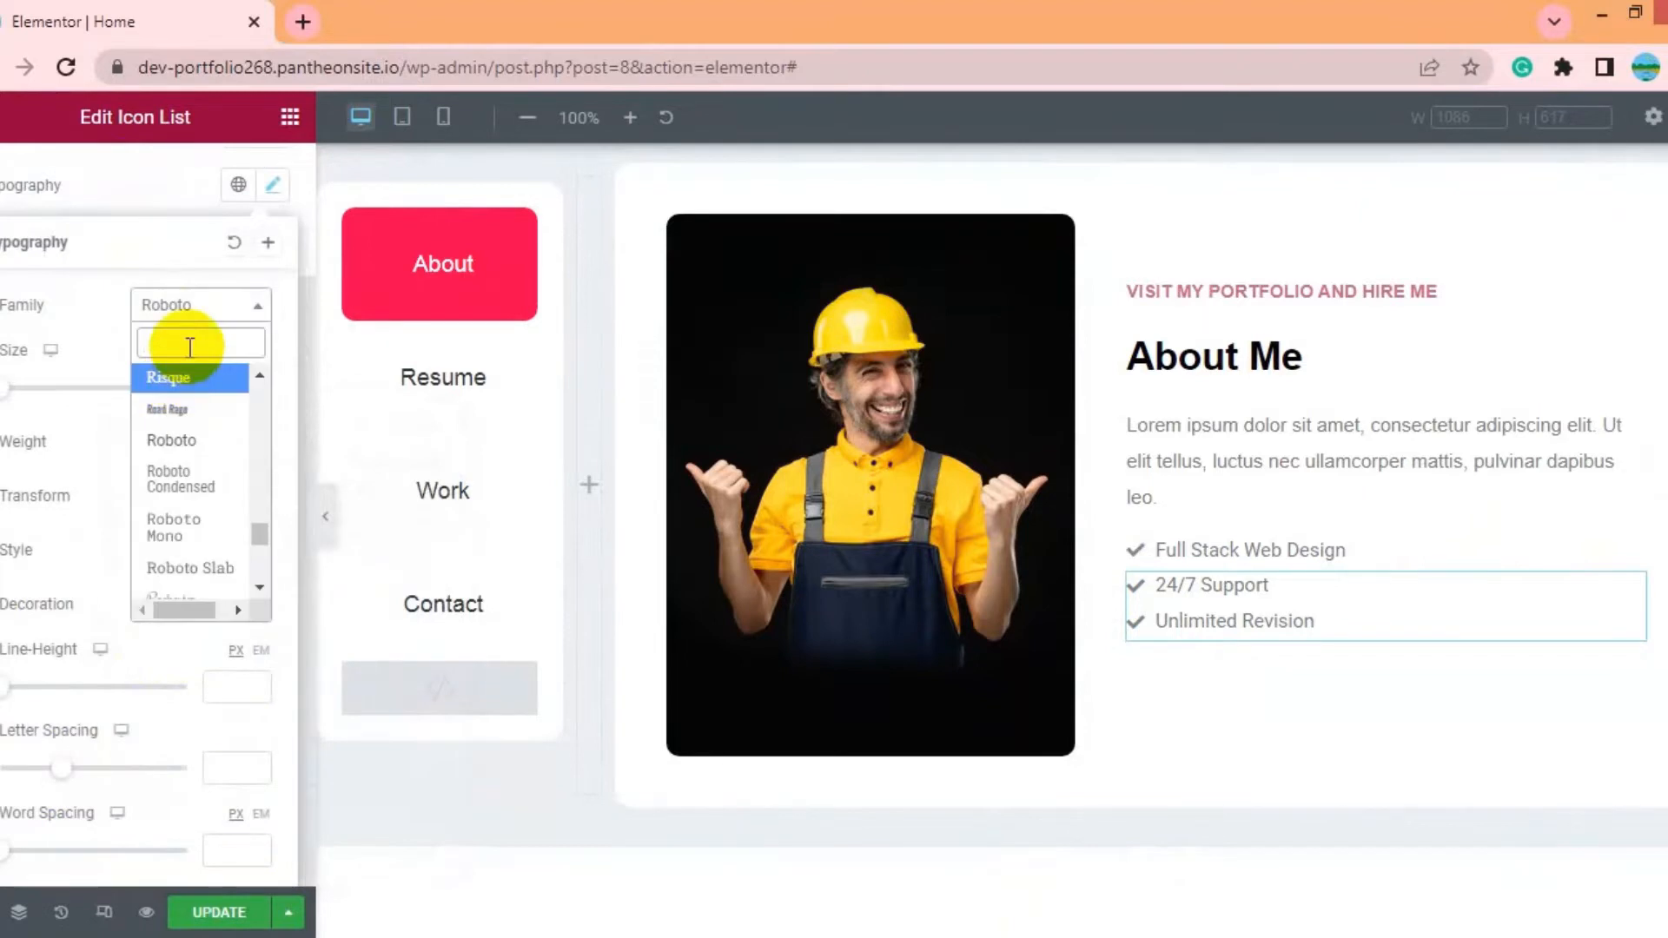
text(popp)
key(Return)
click(223, 443)
click(141, 229)
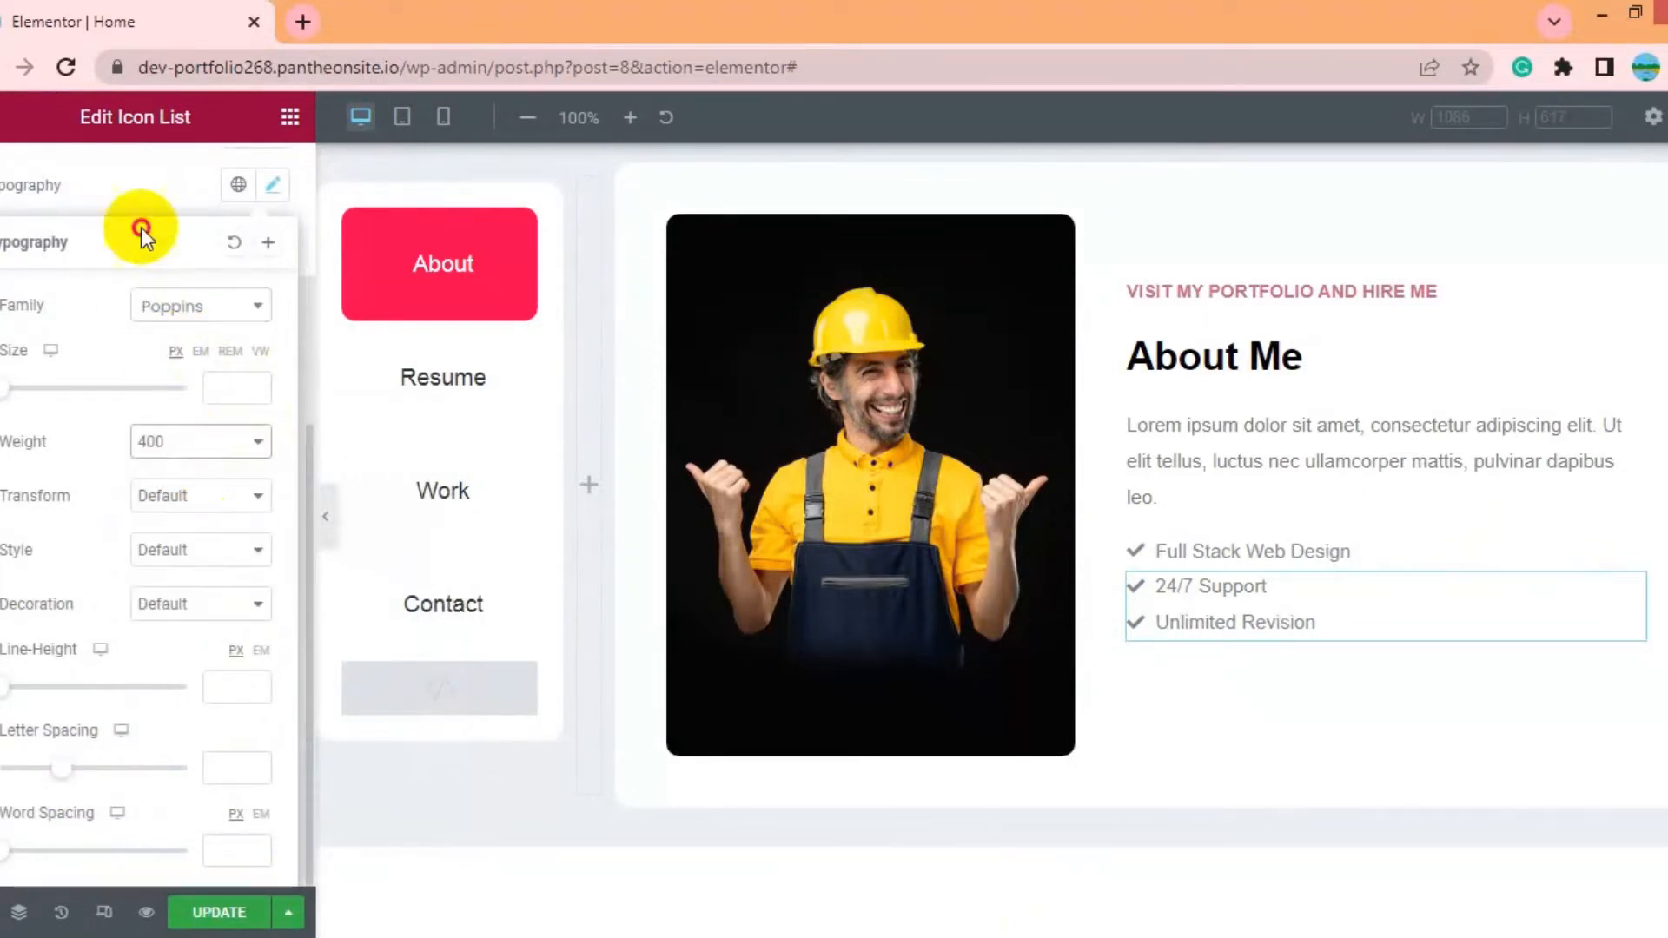
click(275, 186)
Add a Button widget below the icon list with the text "Download CV"
click(292, 116)
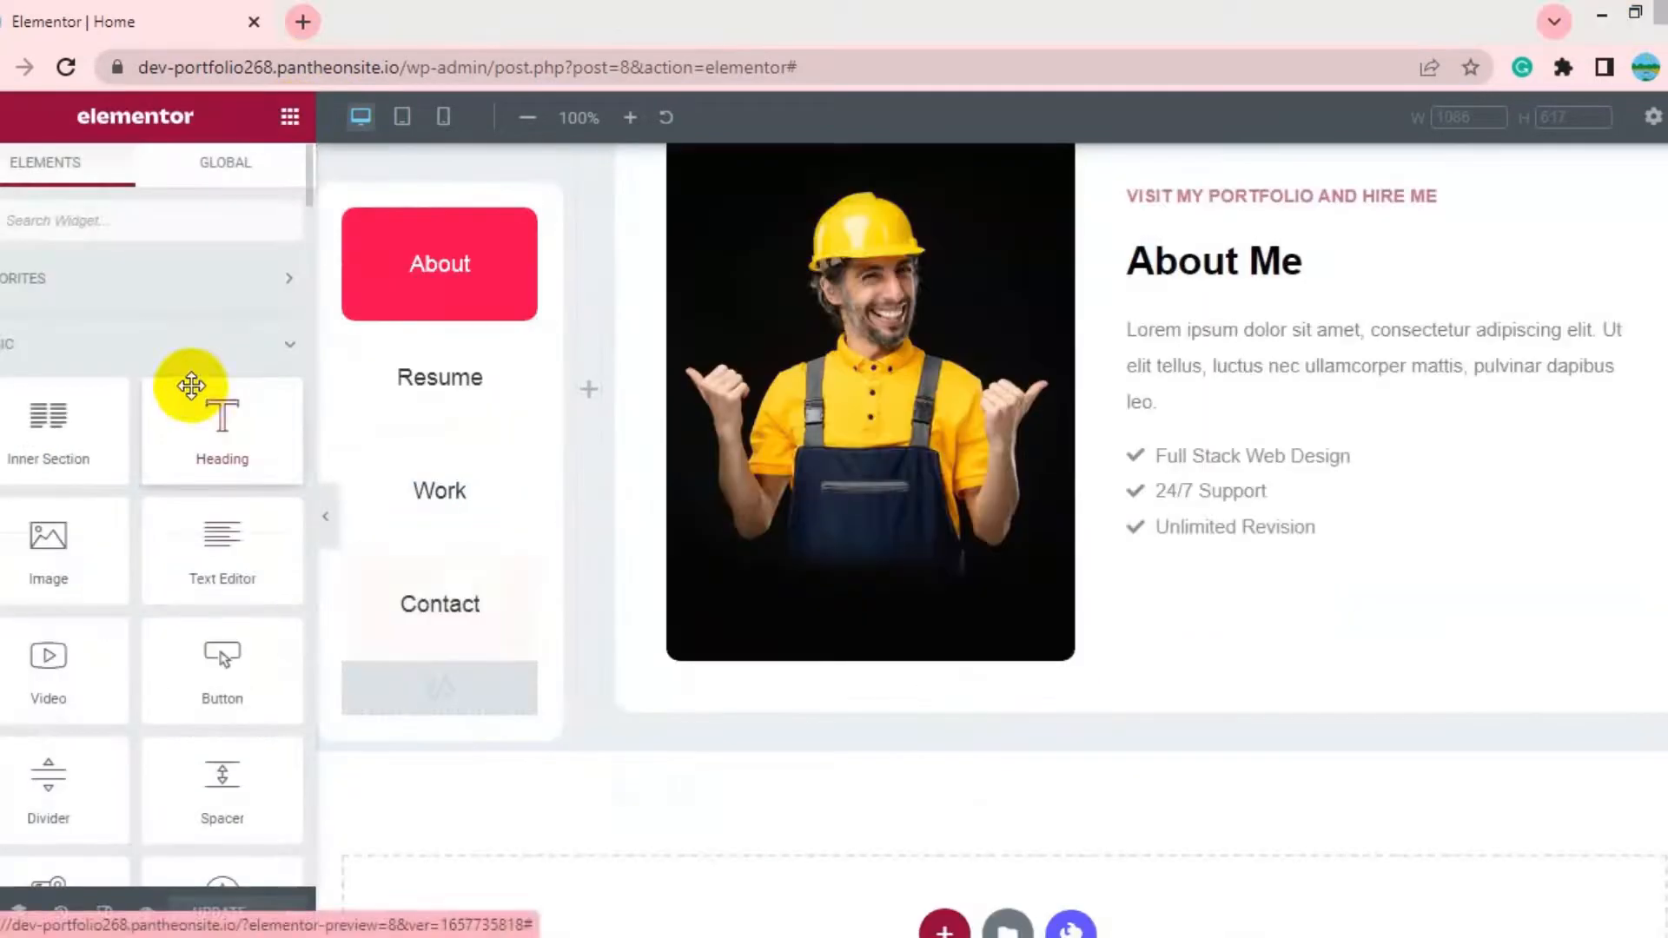
drag(223, 660, 1203, 591)
double_click(193, 370)
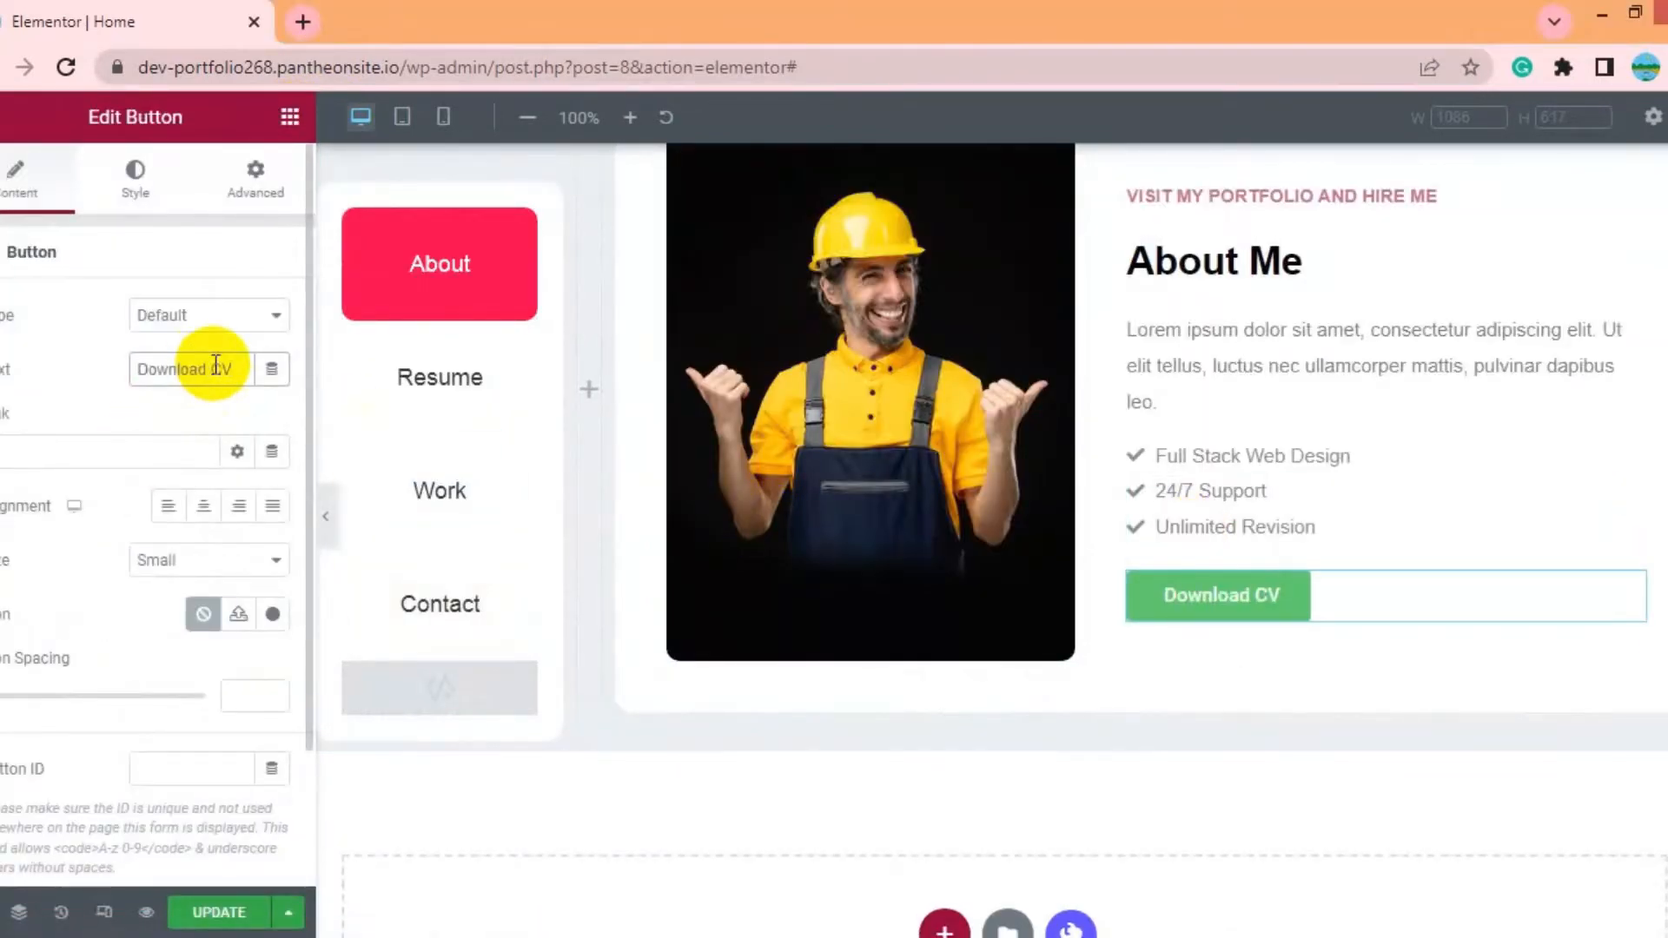
Set the "Download CV" button's background colour to #00000039 and its text colour to black
click(135, 176)
click(272, 585)
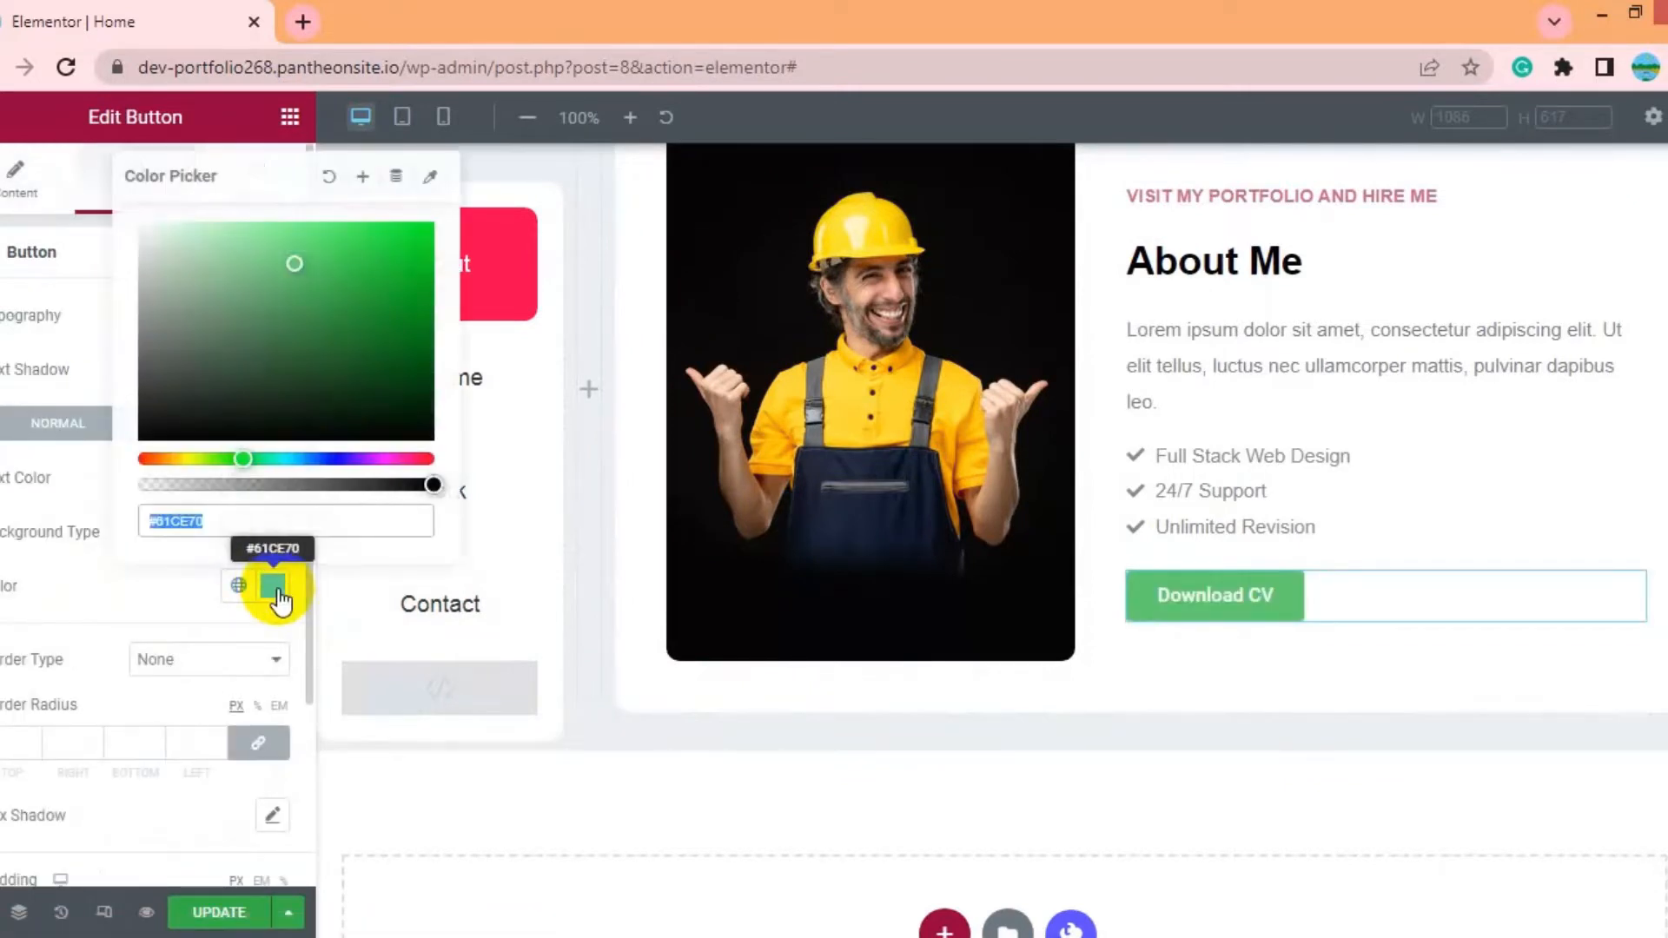
text(000000)
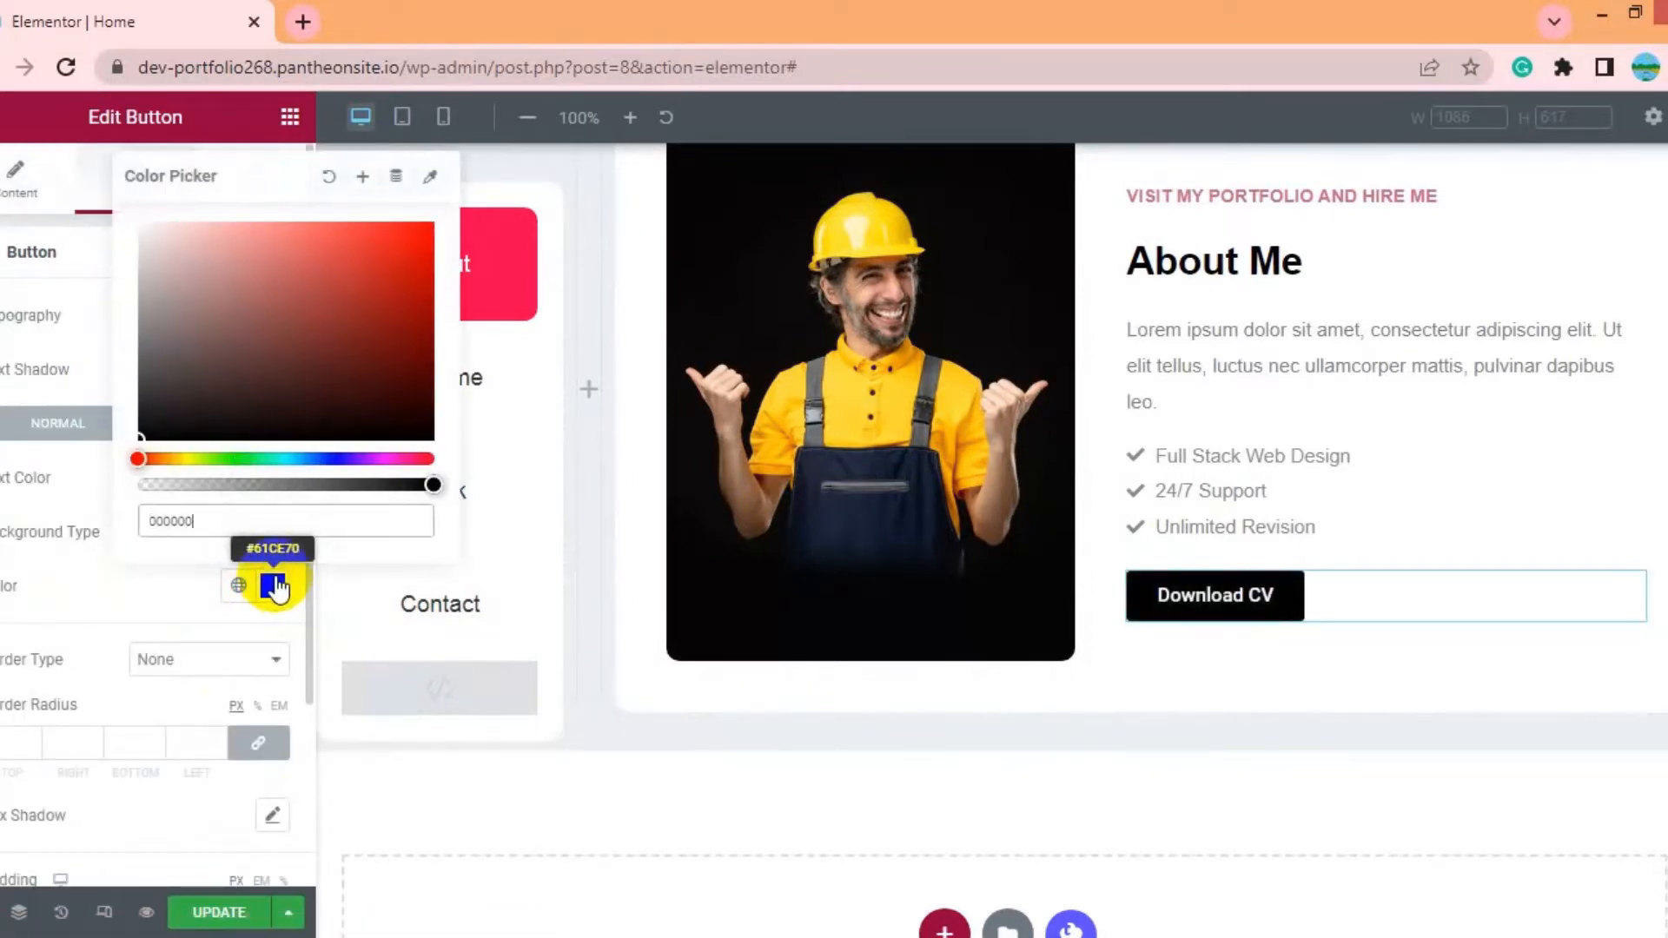
text(39)
click(209, 613)
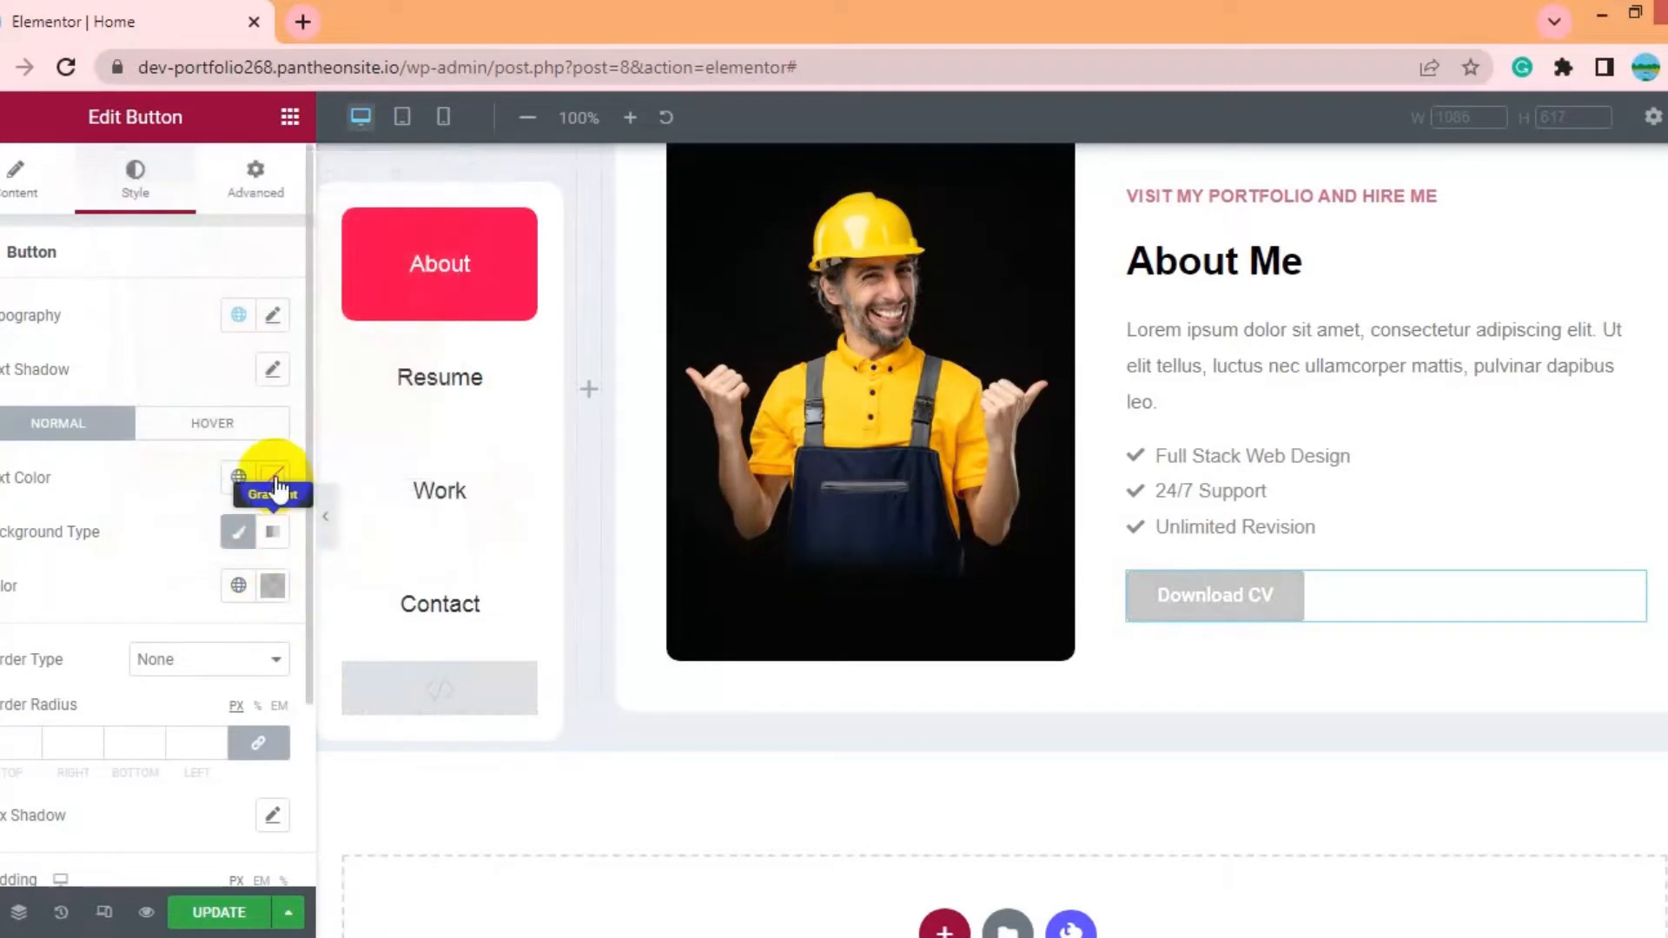
click(273, 481)
drag(191, 660, 49, 843)
click(295, 330)
Set the "Download CV" button's typography to Poppins with weight 600 and update the page
click(274, 317)
click(208, 439)
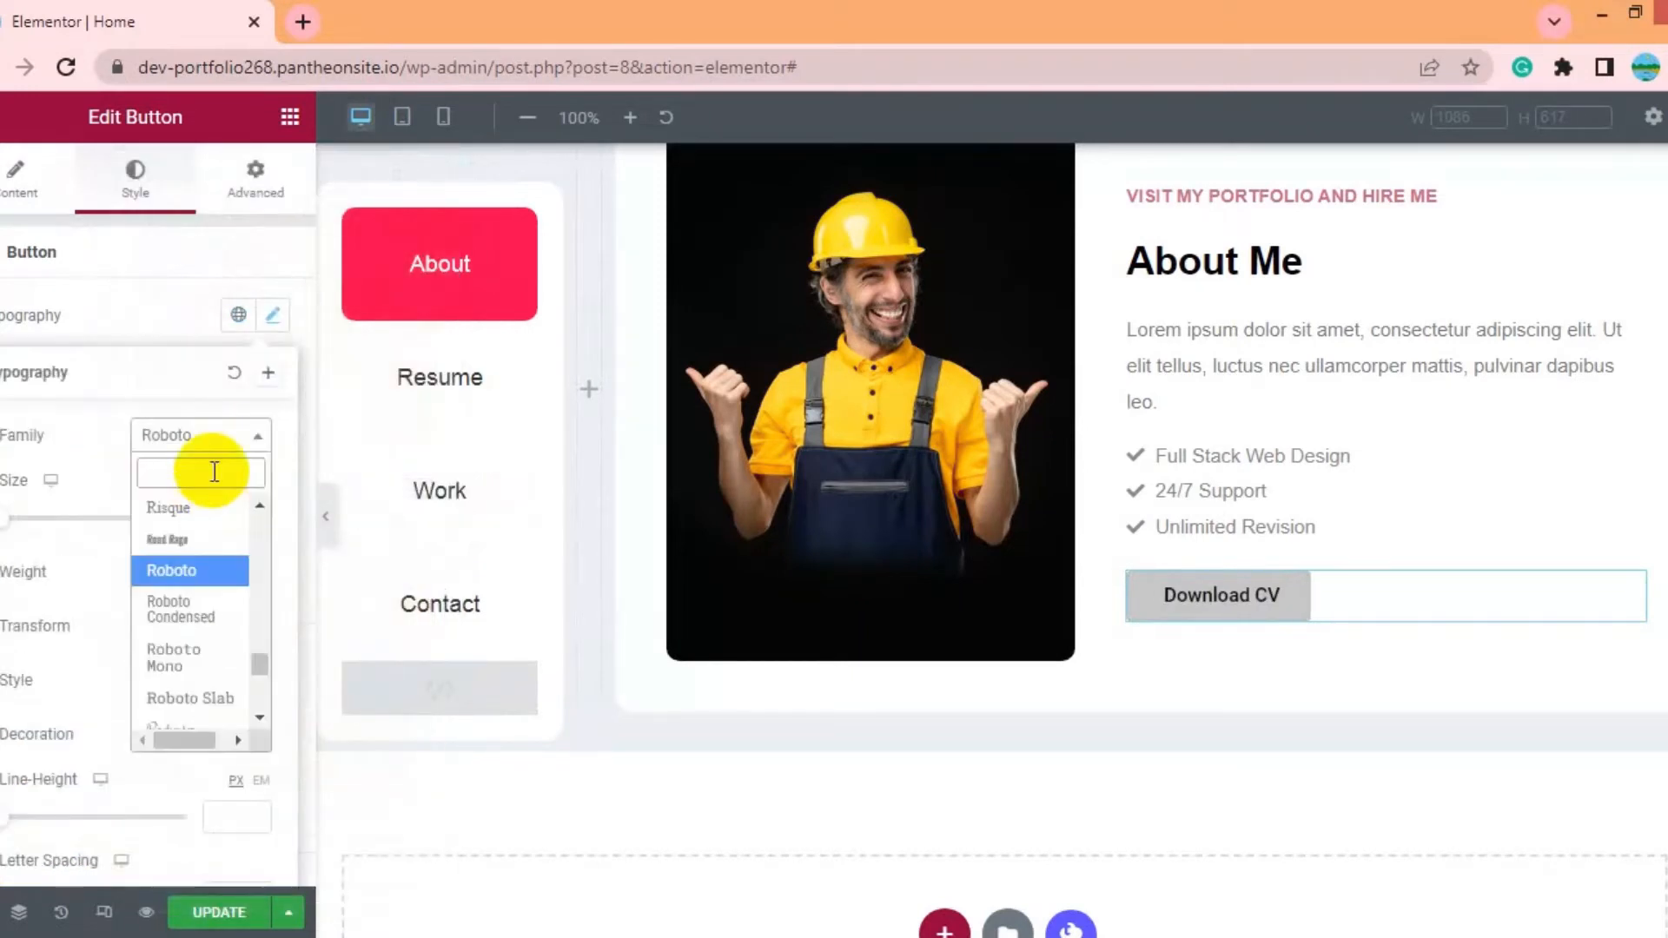
text(pop)
key(Return)
click(200, 571)
click(175, 690)
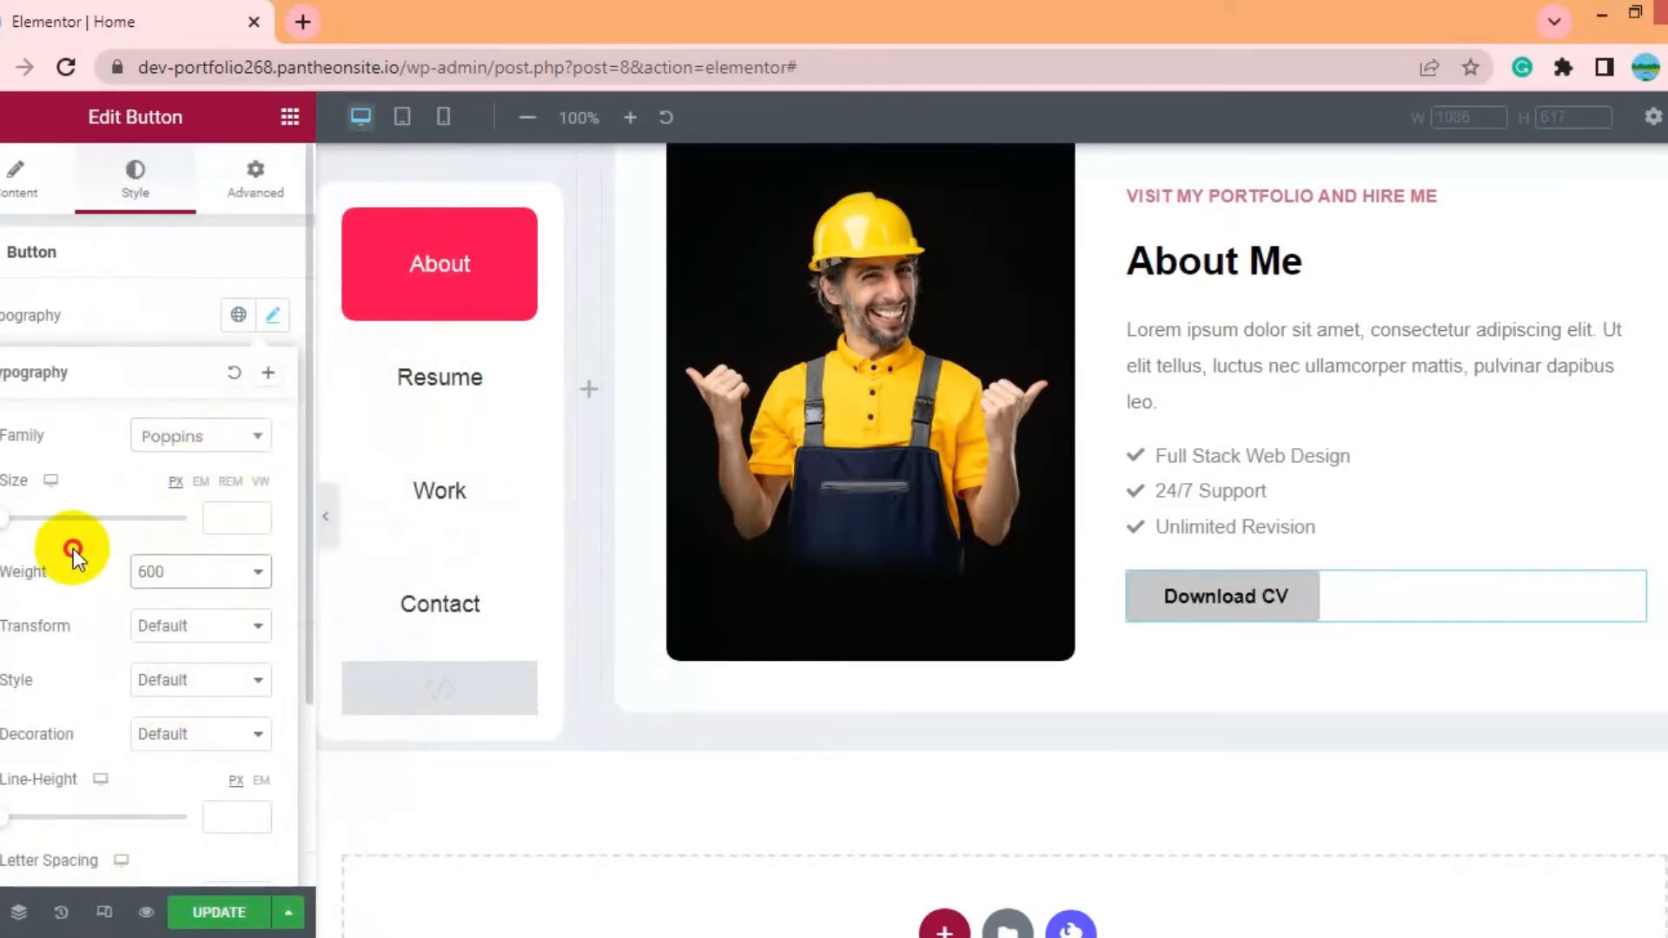
click(212, 906)
Give the Download CV button a solid 1 px border in semi-transparent grey
click(184, 660)
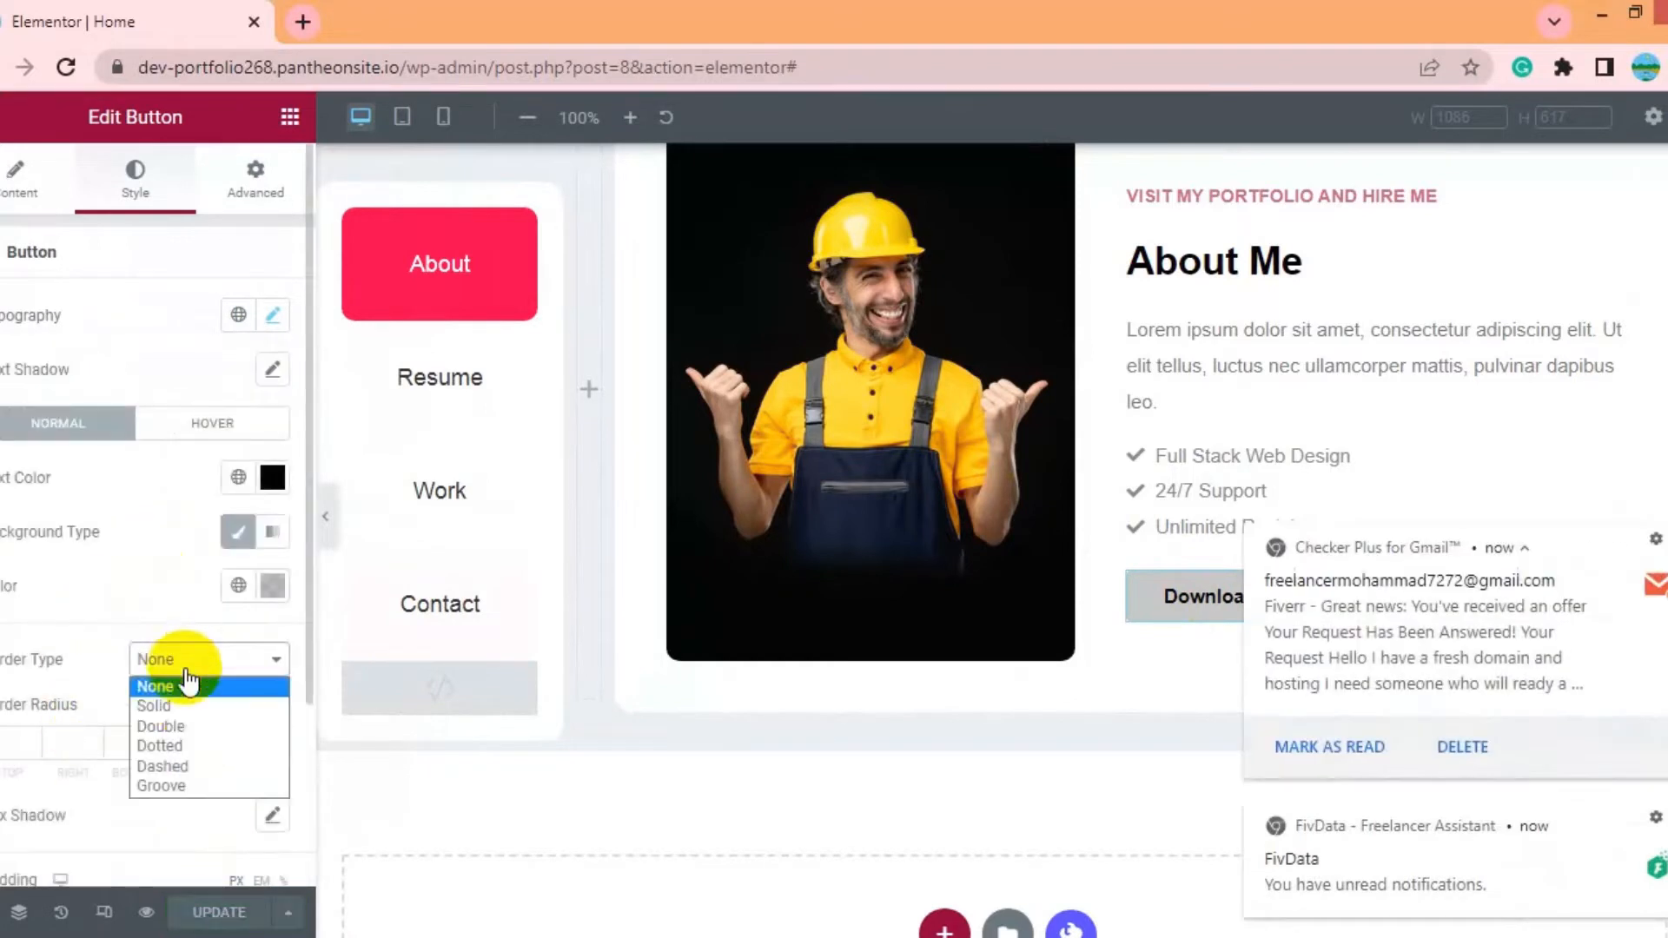
click(177, 704)
click(1658, 542)
click(19, 741)
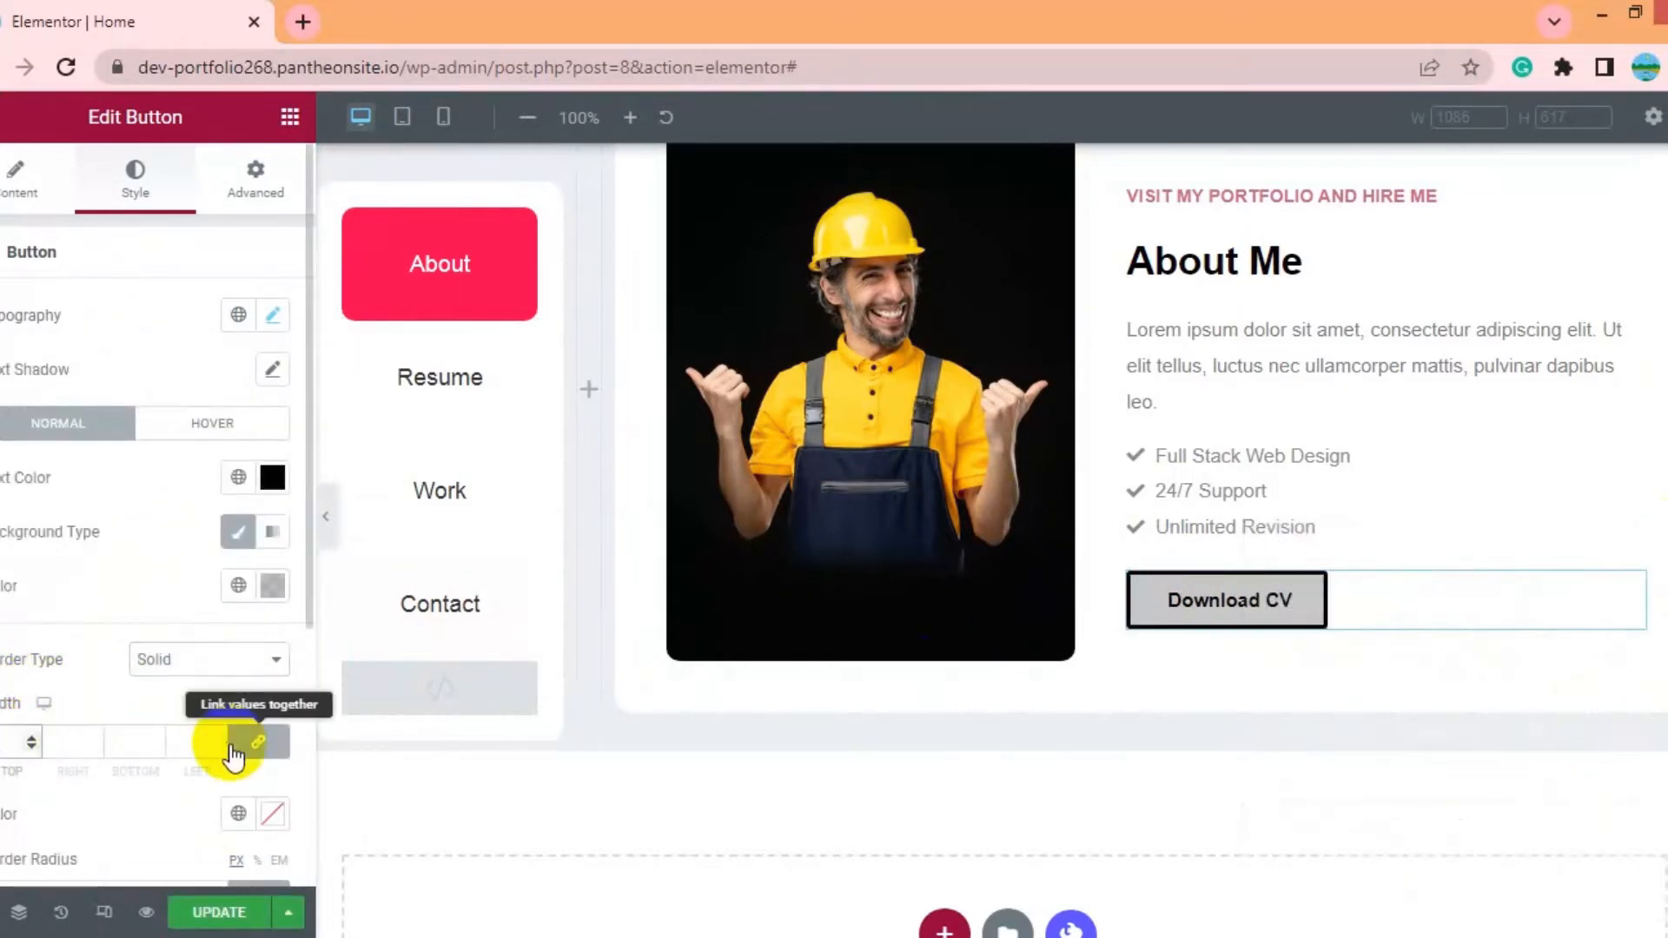
text(1)
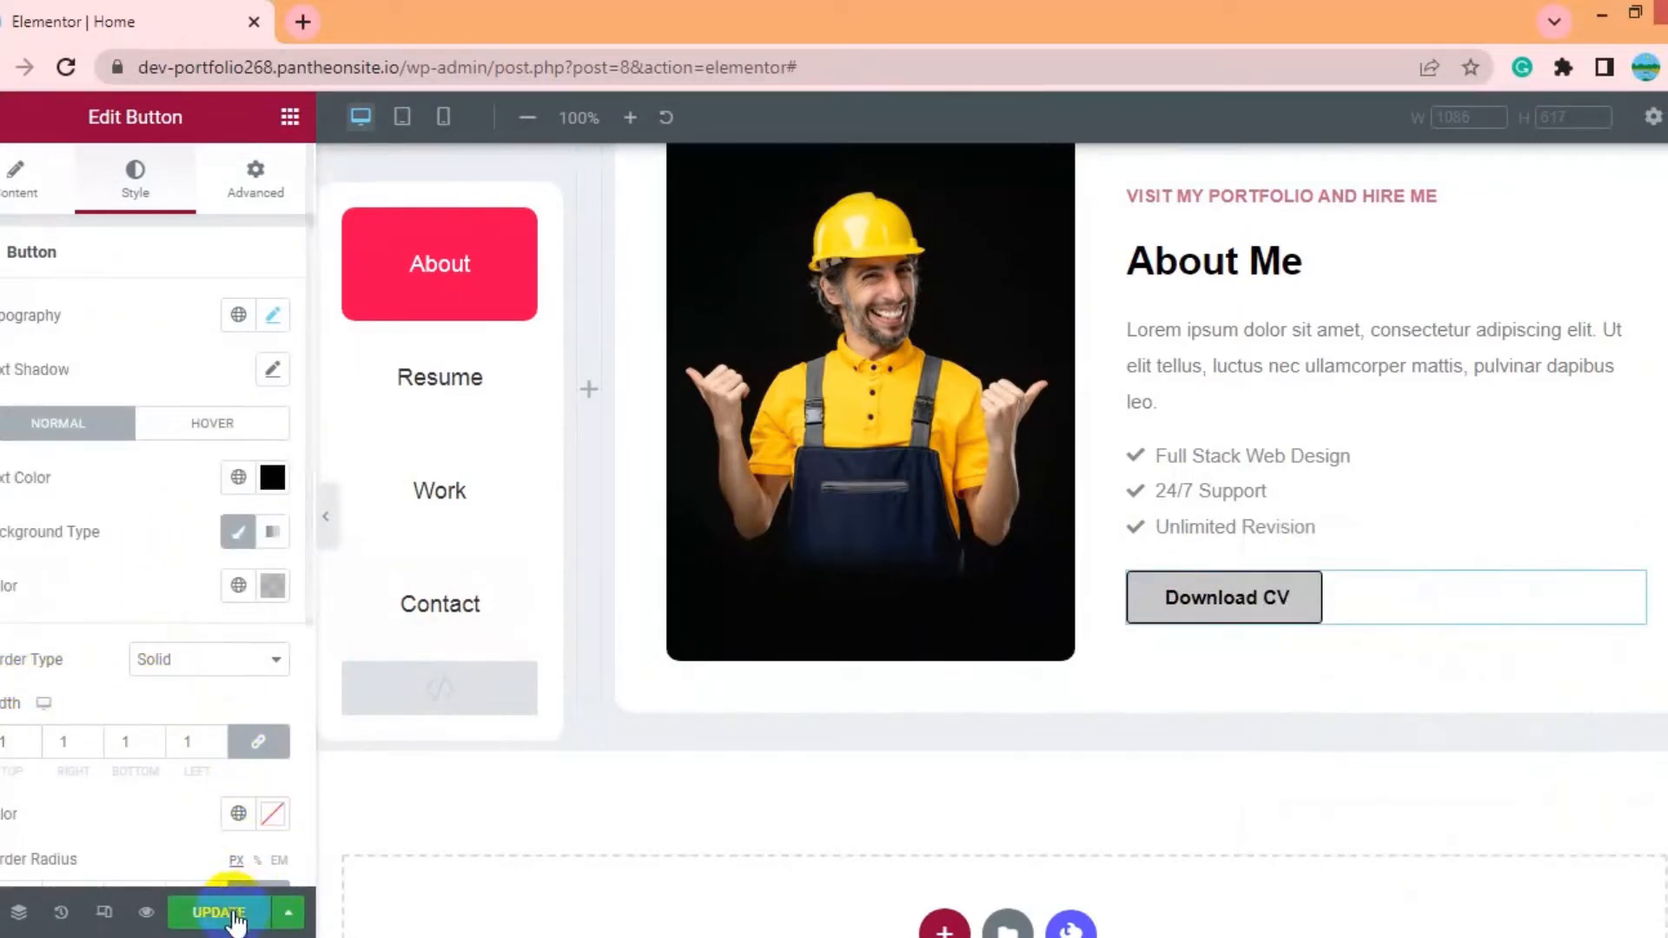
click(272, 813)
click(76, 606)
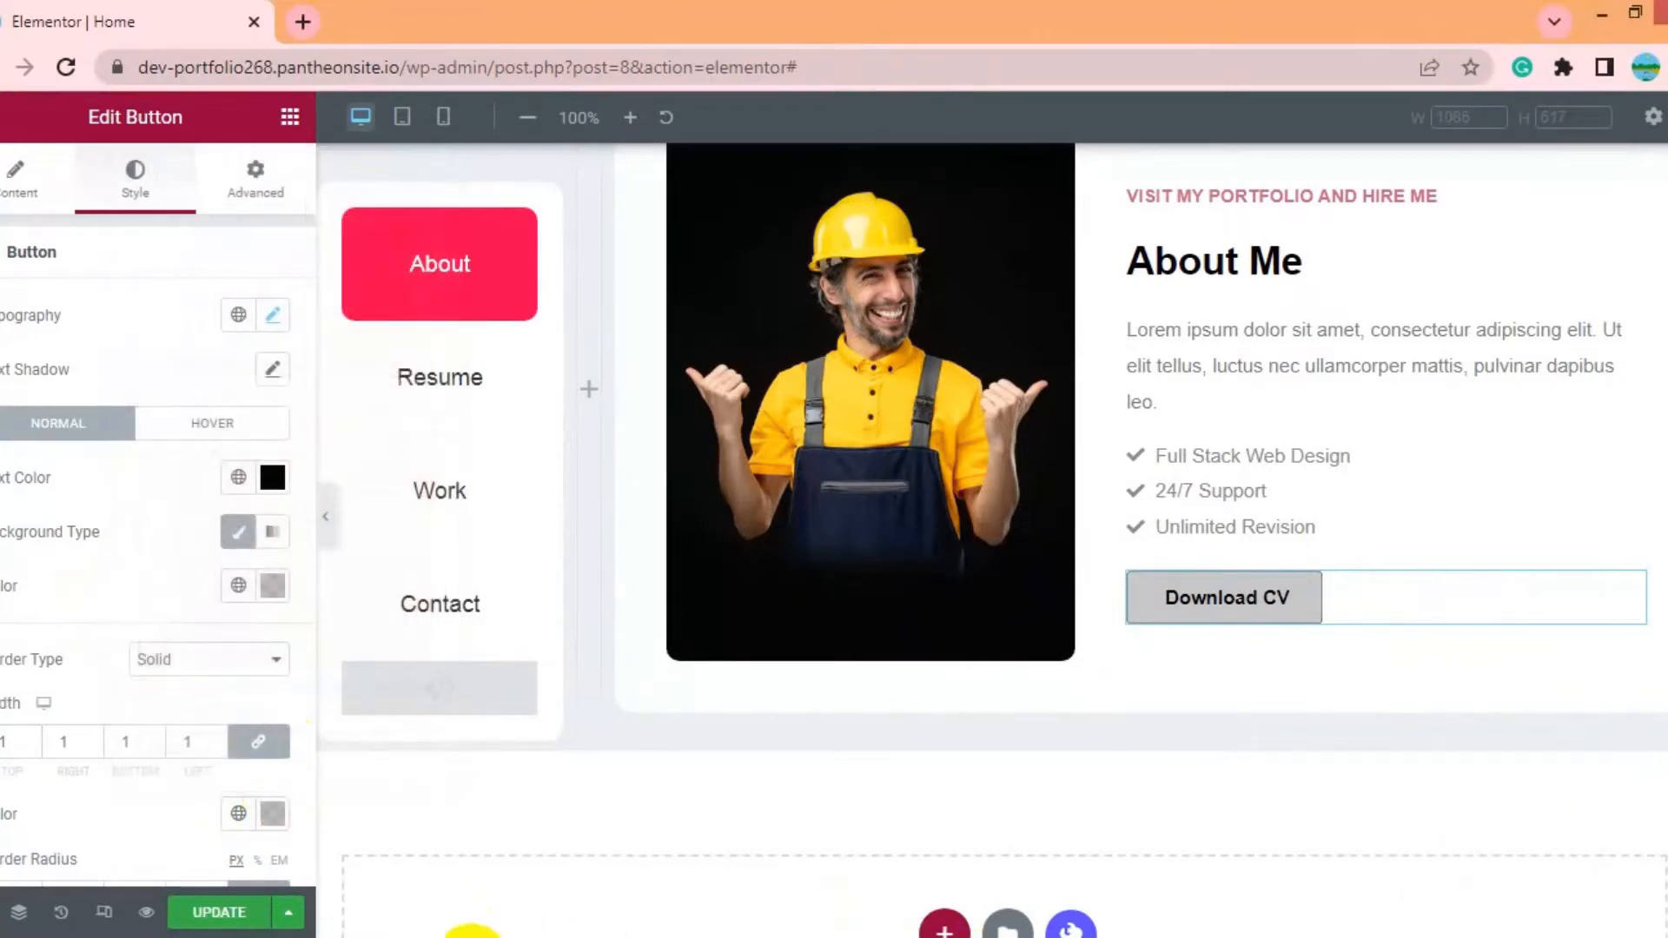
Lighten the Download CV button's background colour and set its border radius to 6 px
click(997, 472)
click(272, 585)
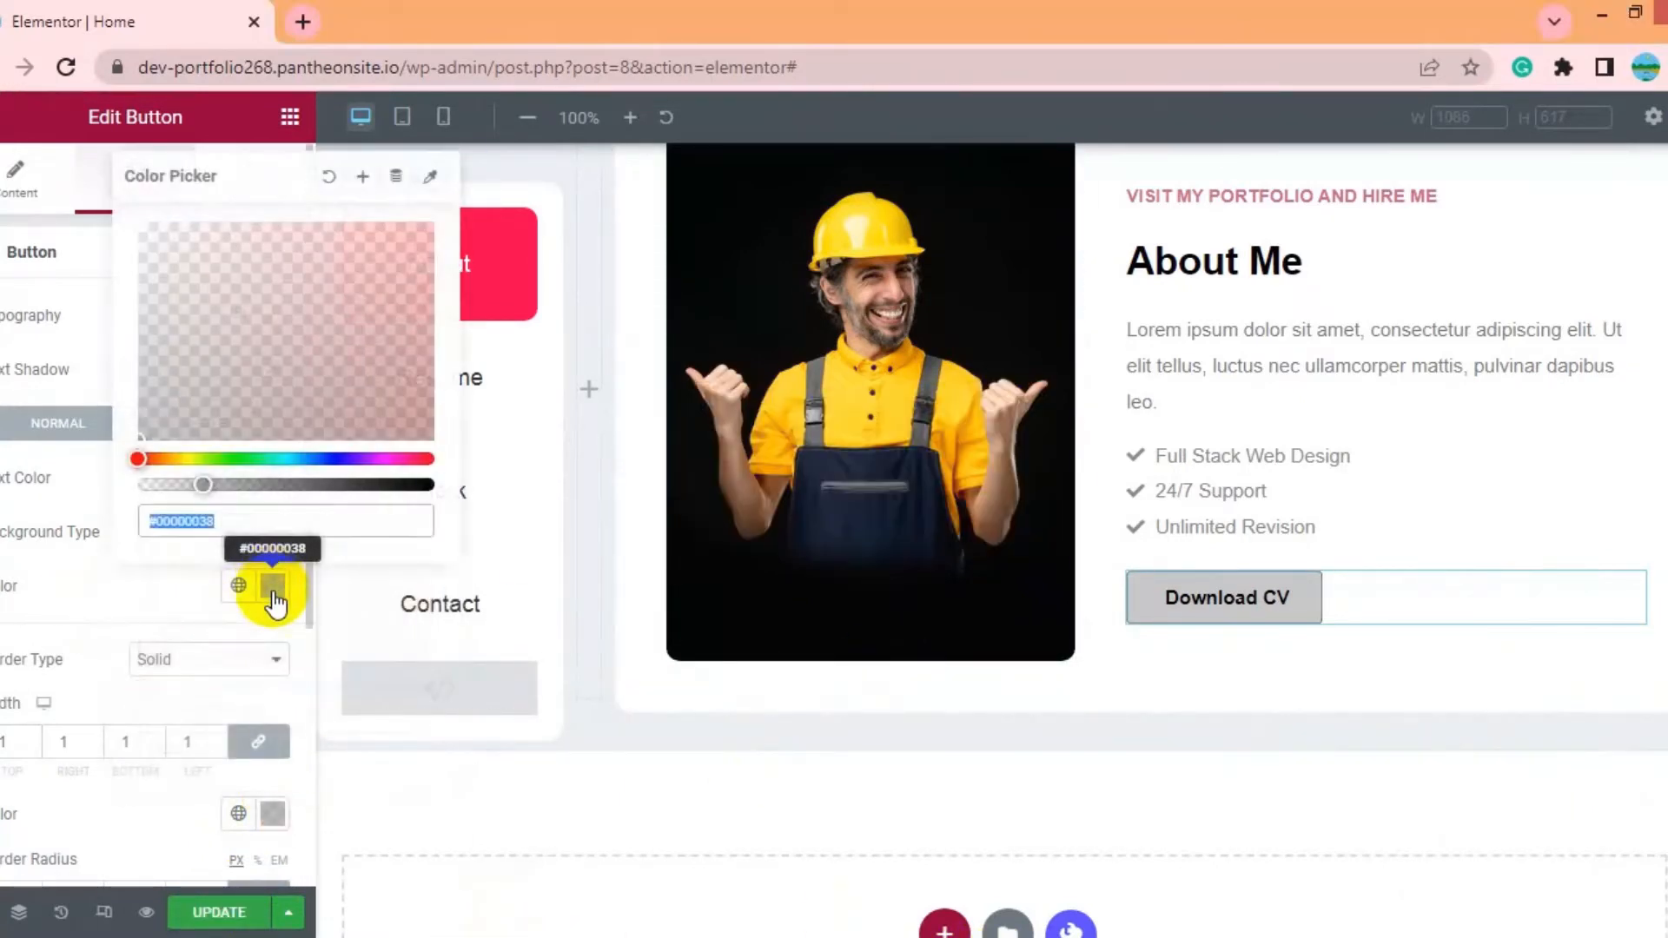
click(273, 594)
scroll(9, 641, down, 3)
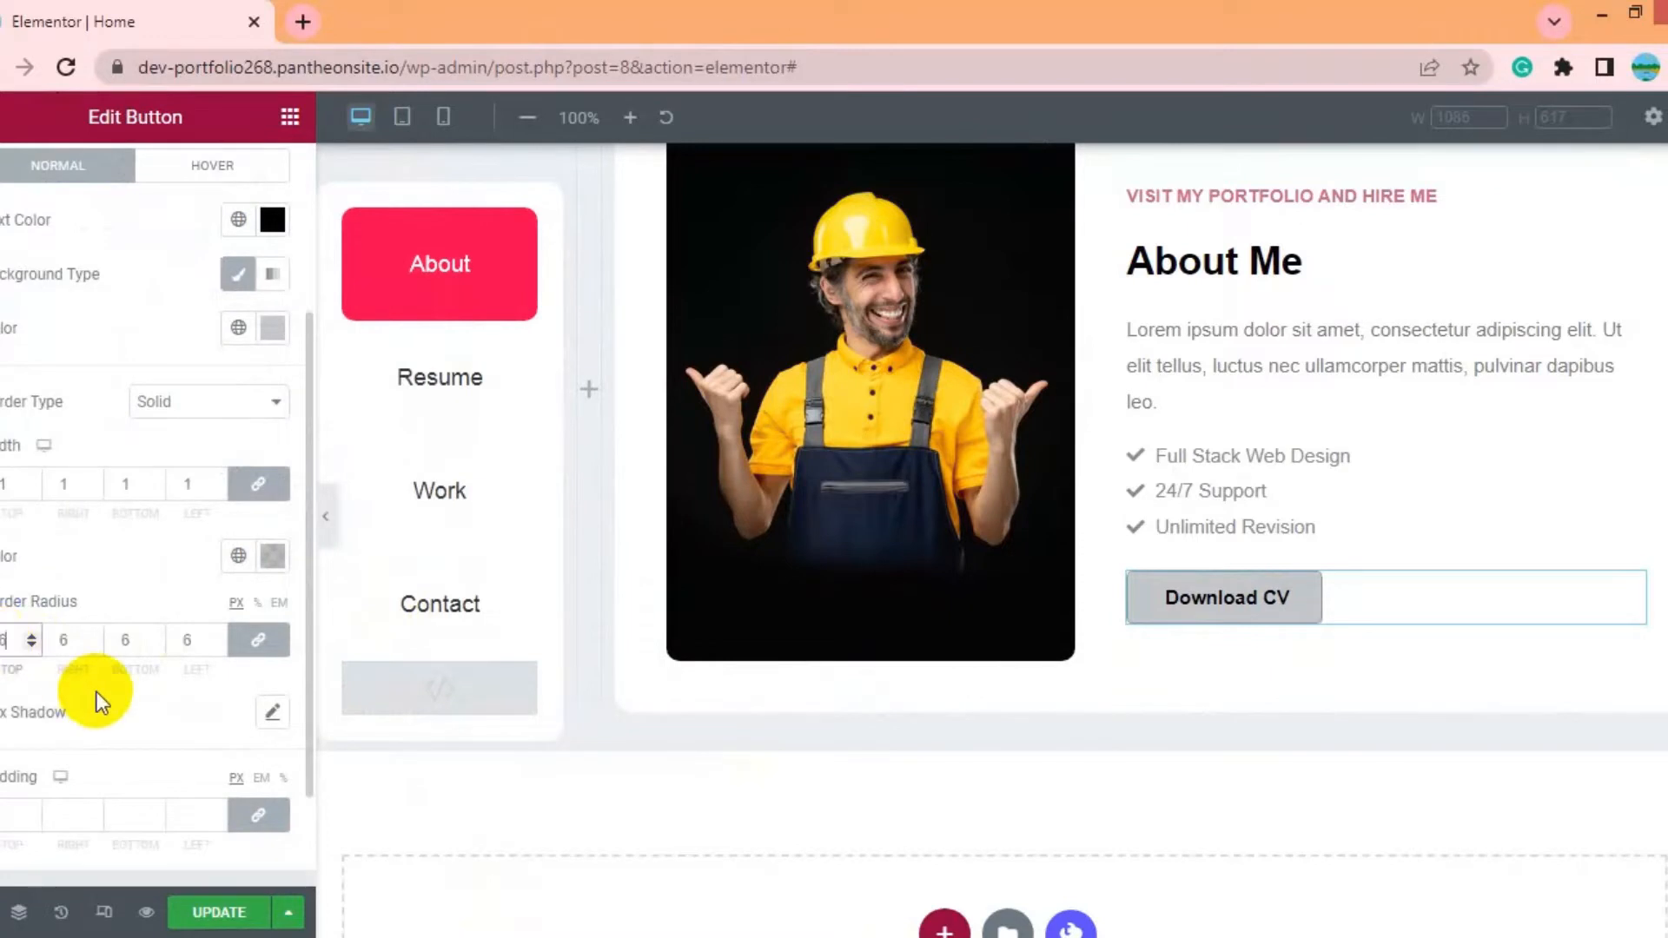
Set the Download CV button's padding to 20 px vertically and 36 px horizontally, and update the page
scroll(153, 582, down, 2)
click(255, 678)
click(6, 685)
text(20)
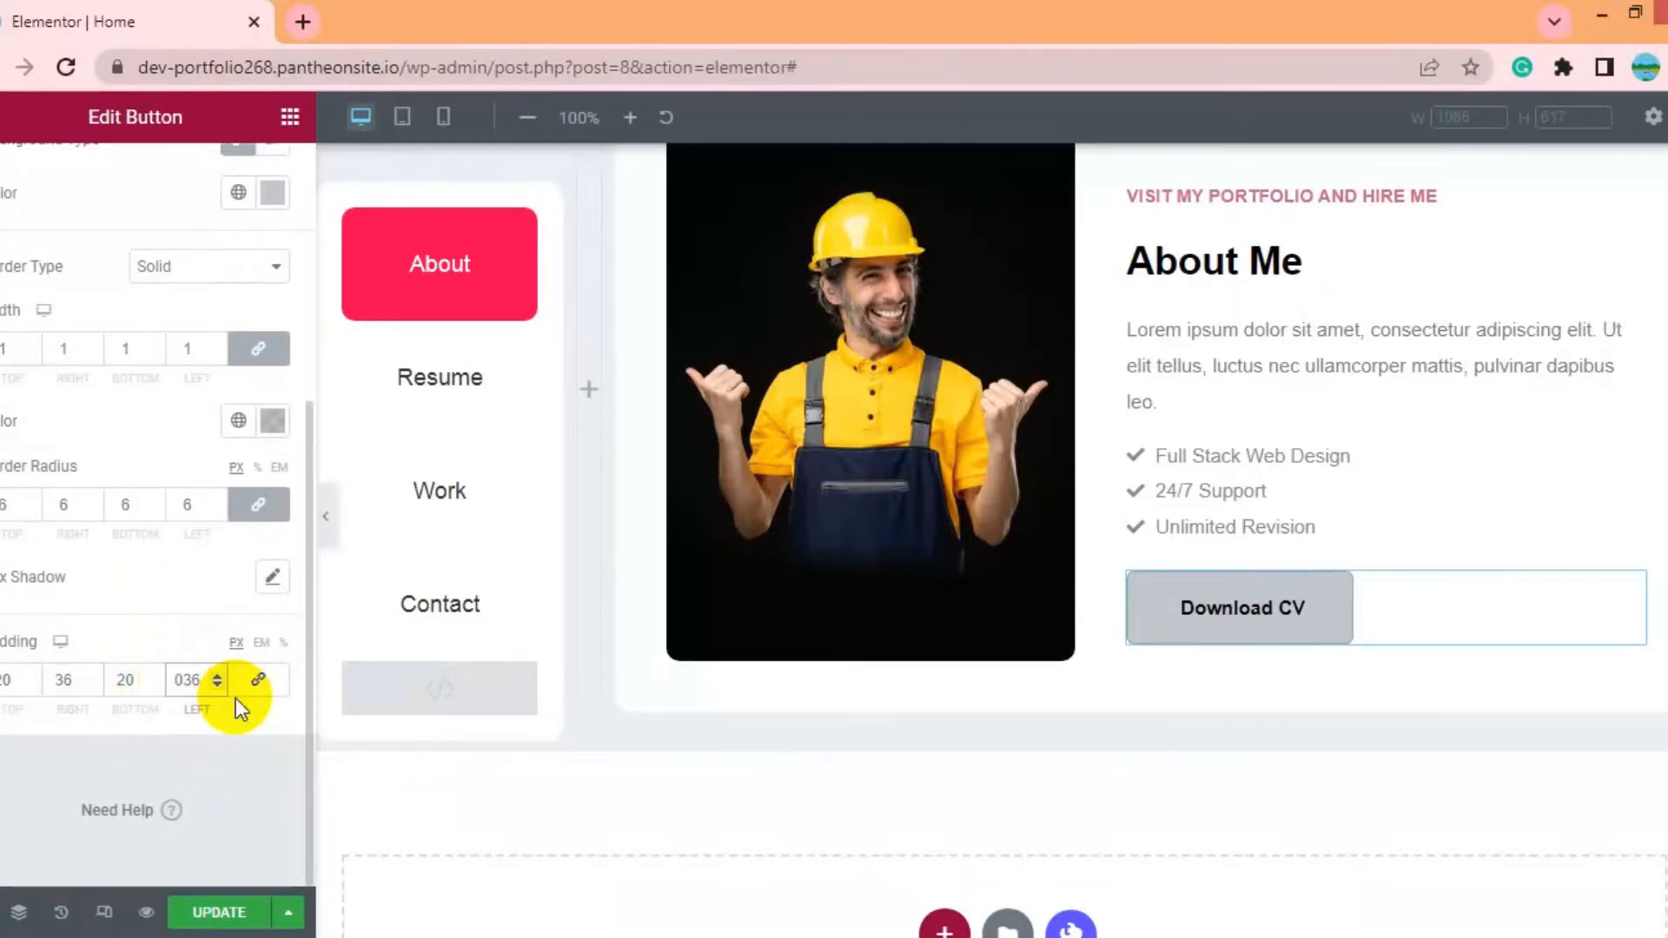
key(BackSpace)
click(219, 917)
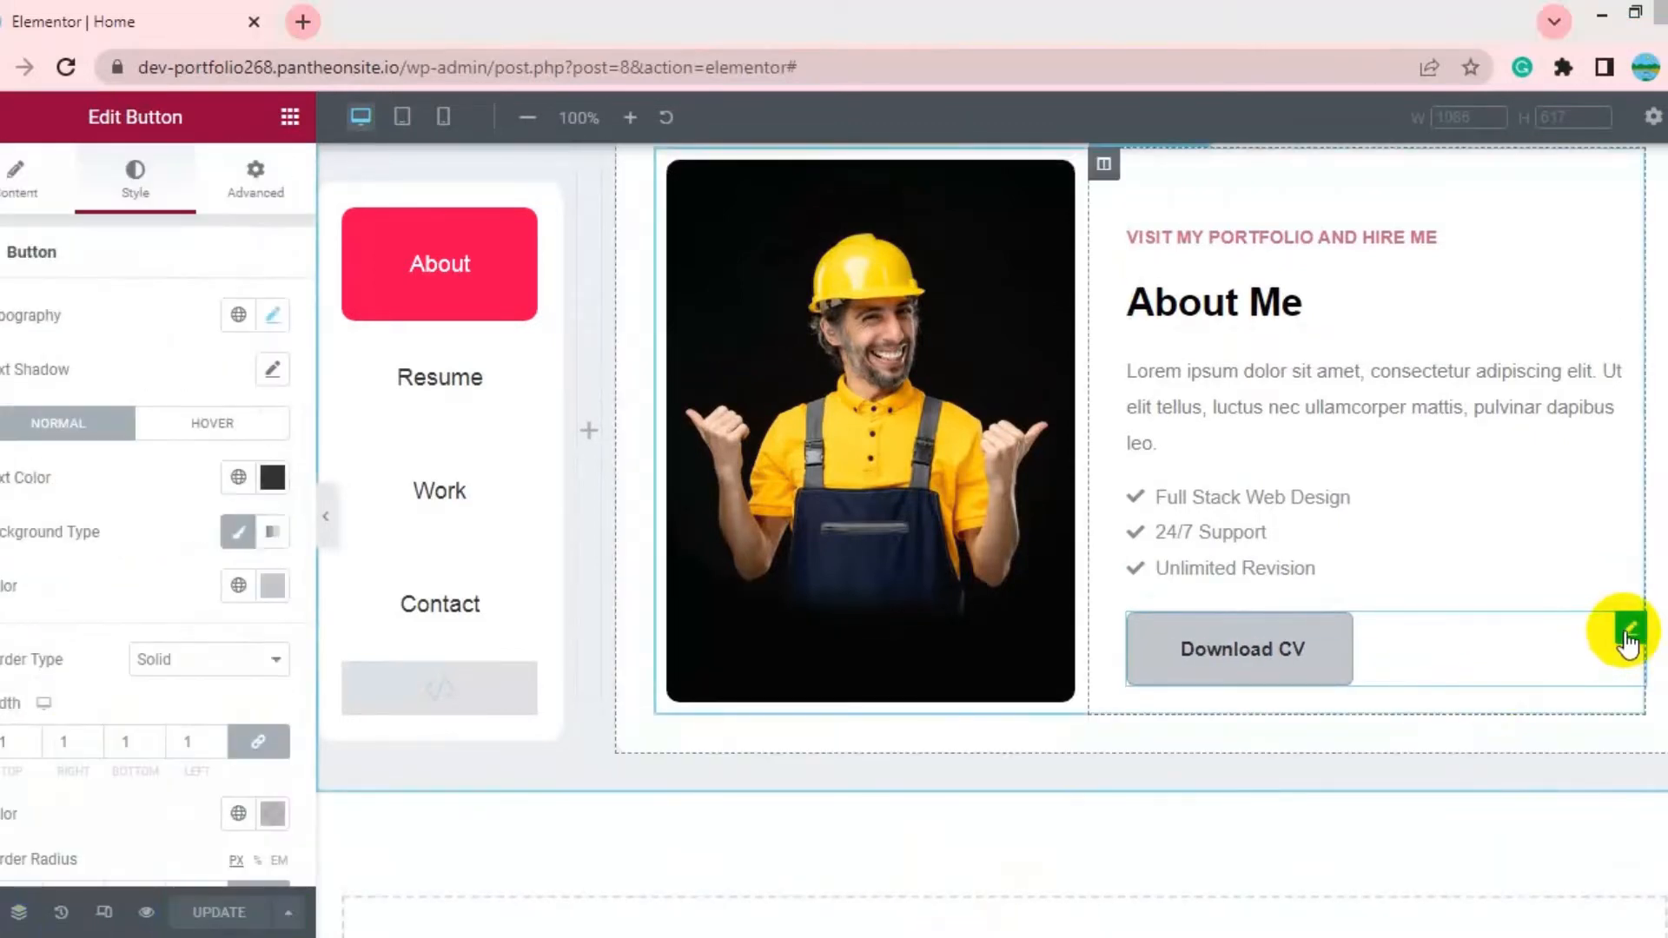
Set the Download CV button's text transform to Uppercase
click(272, 315)
click(200, 626)
click(193, 680)
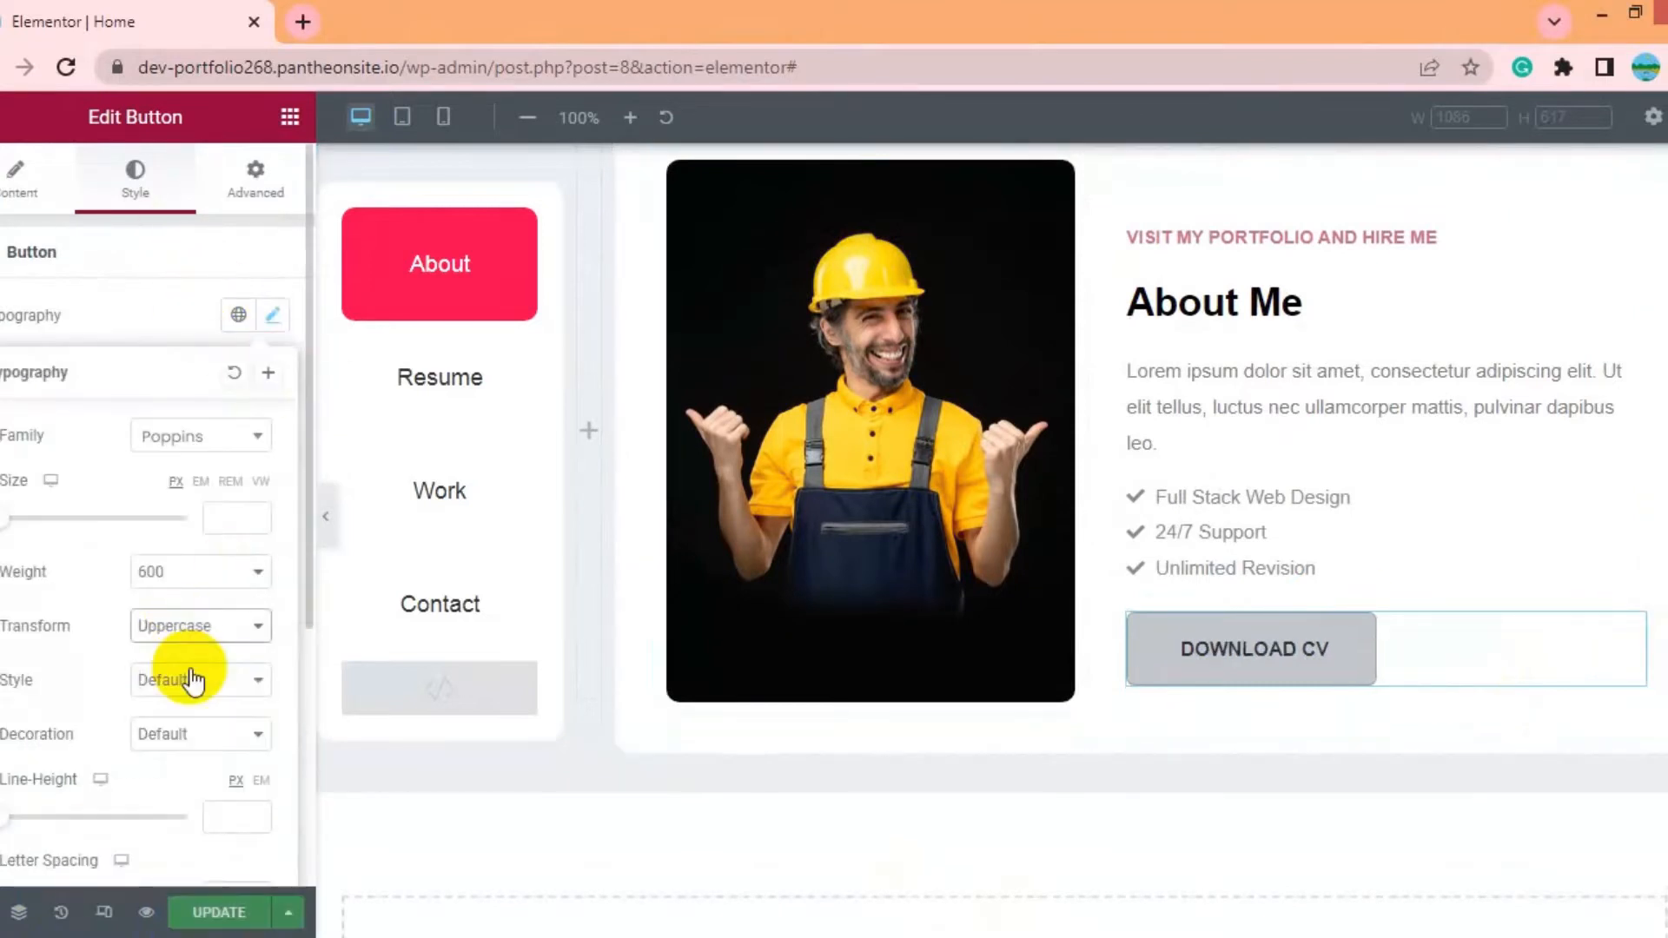
click(271, 317)
Set the Download CV button's text colour in the hover state to white
scroll(156, 556, down, 1)
click(213, 296)
click(502, 937)
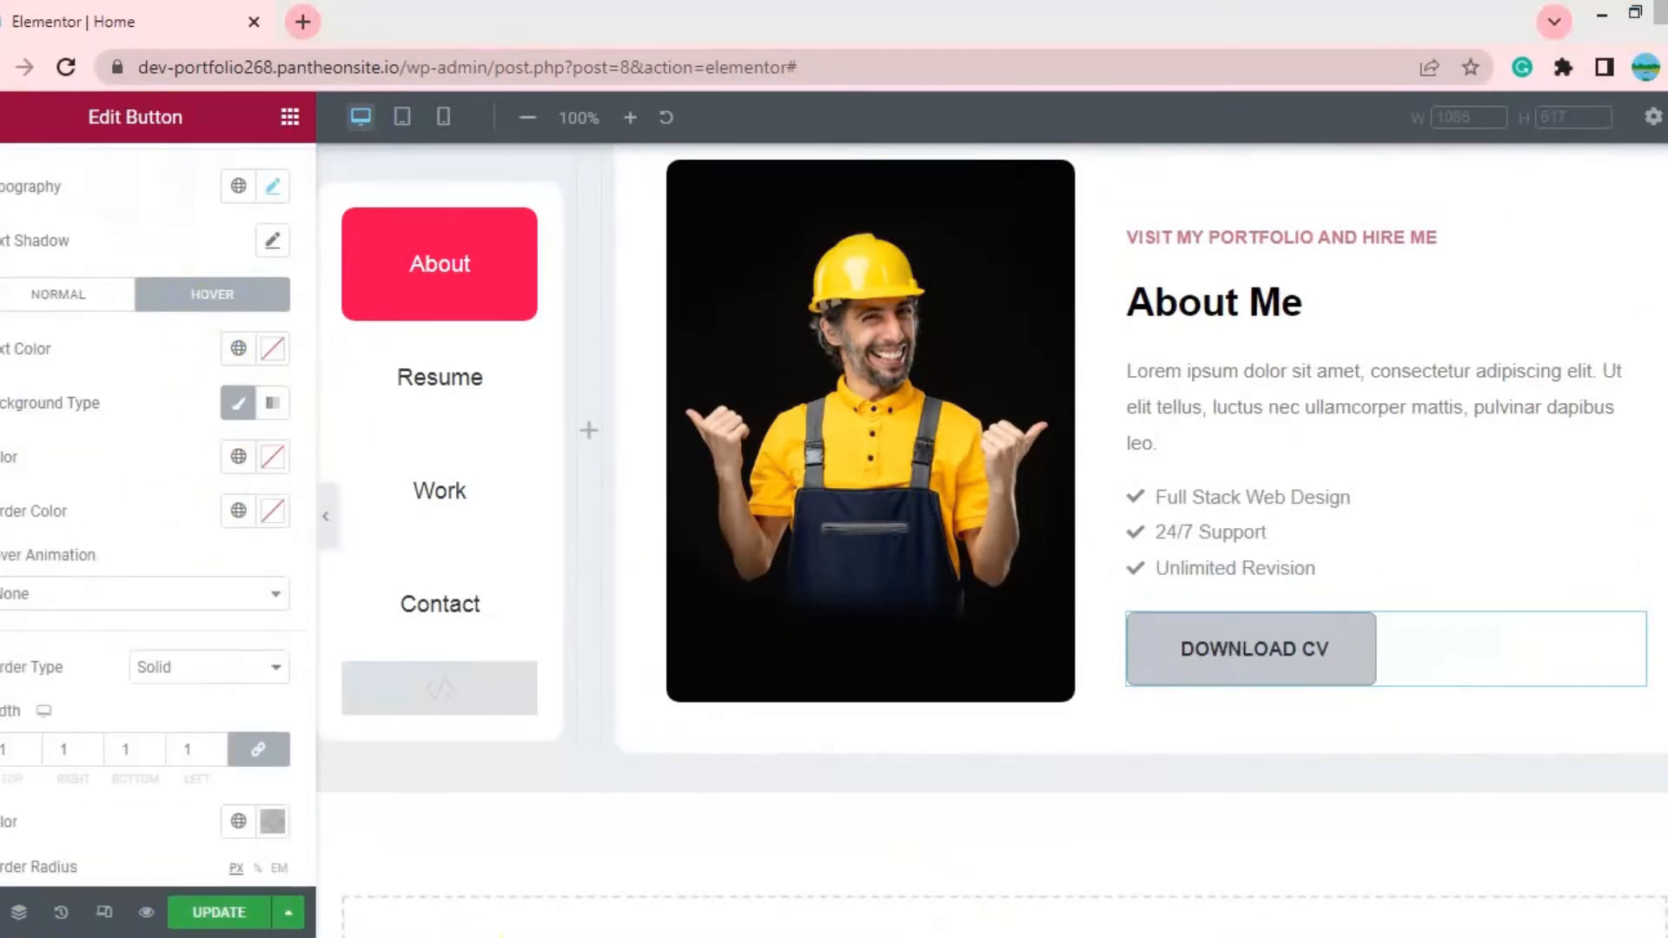
click(514, 295)
click(950, 402)
click(271, 355)
drag(330, 543, 106, 385)
Set the Download CV button's hover background colour and hover border colour to #FF014F
click(274, 458)
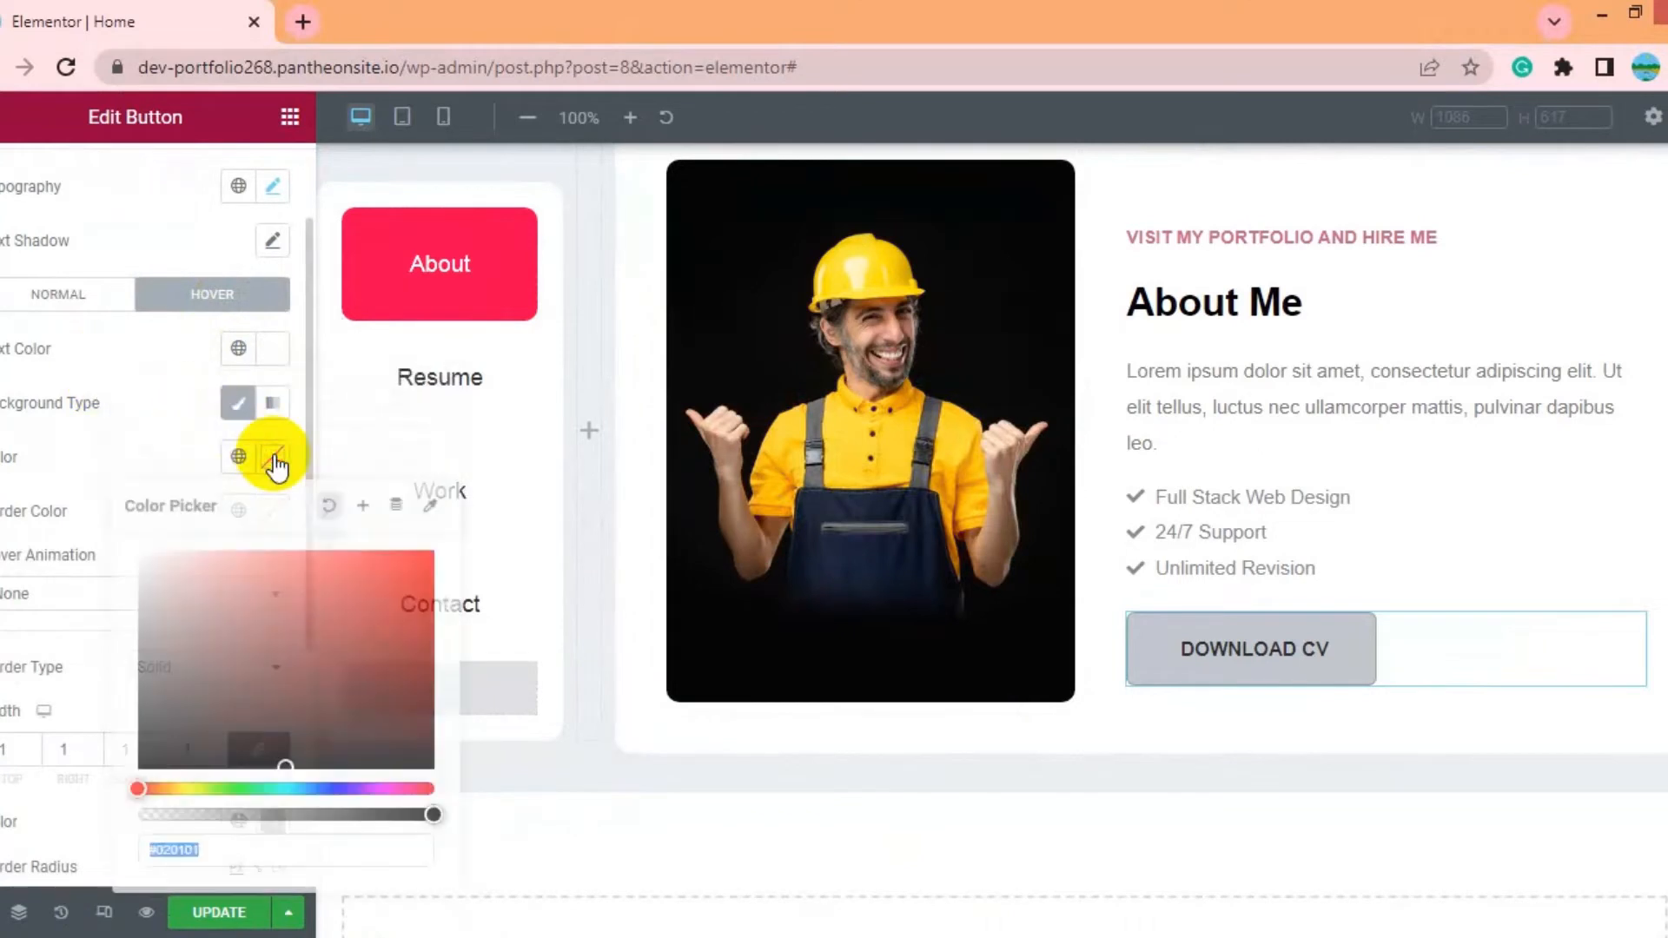
text(#FF014F)
click(156, 407)
click(273, 515)
text(#FF014F)
click(195, 521)
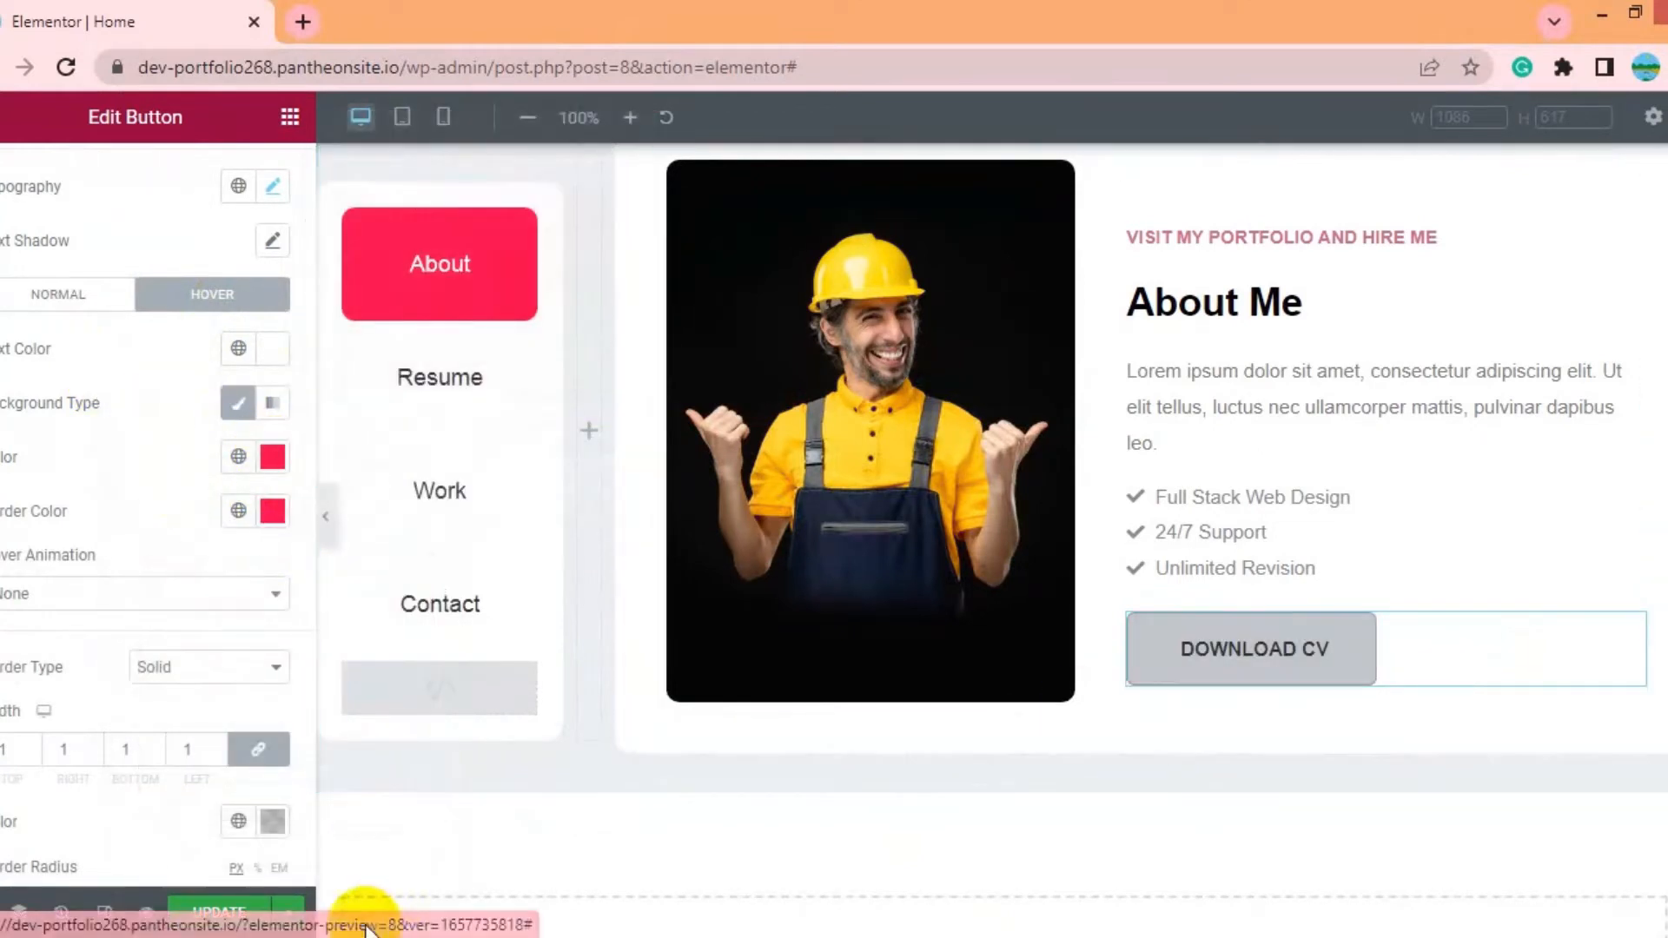
Add a centre-aligned H3 Heading widget below the photo and About Me columns
click(290, 116)
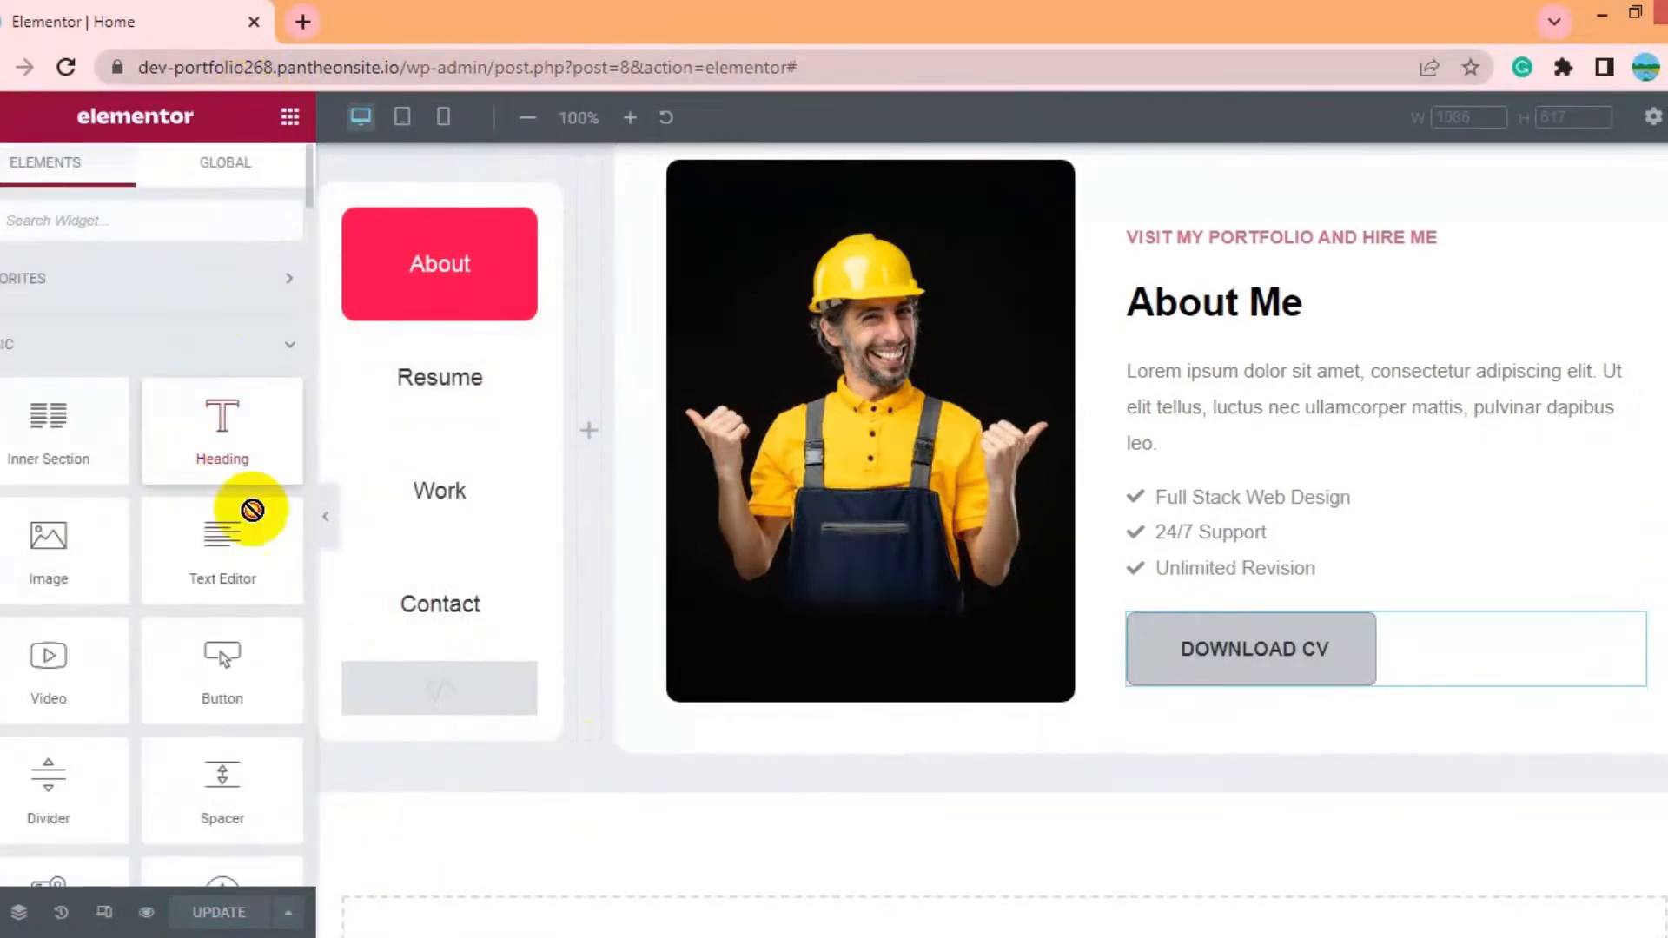
drag(252, 510, 1077, 710)
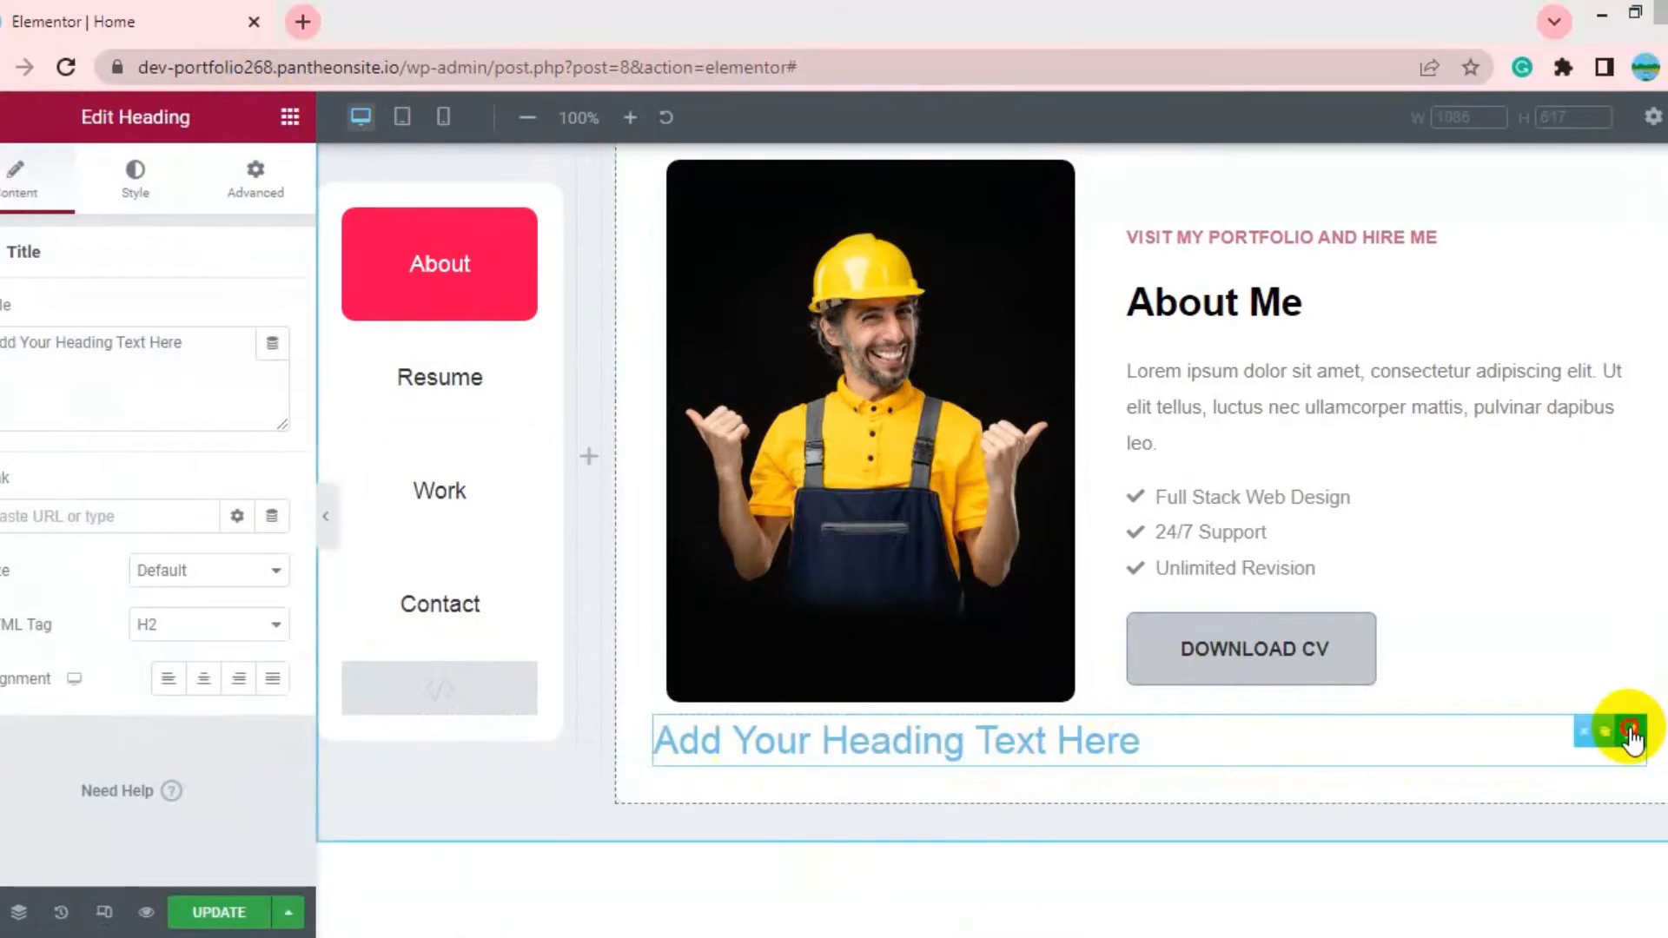
click(203, 678)
Change the new heading's text colour to black with slightly reduced opacity
click(135, 178)
click(272, 315)
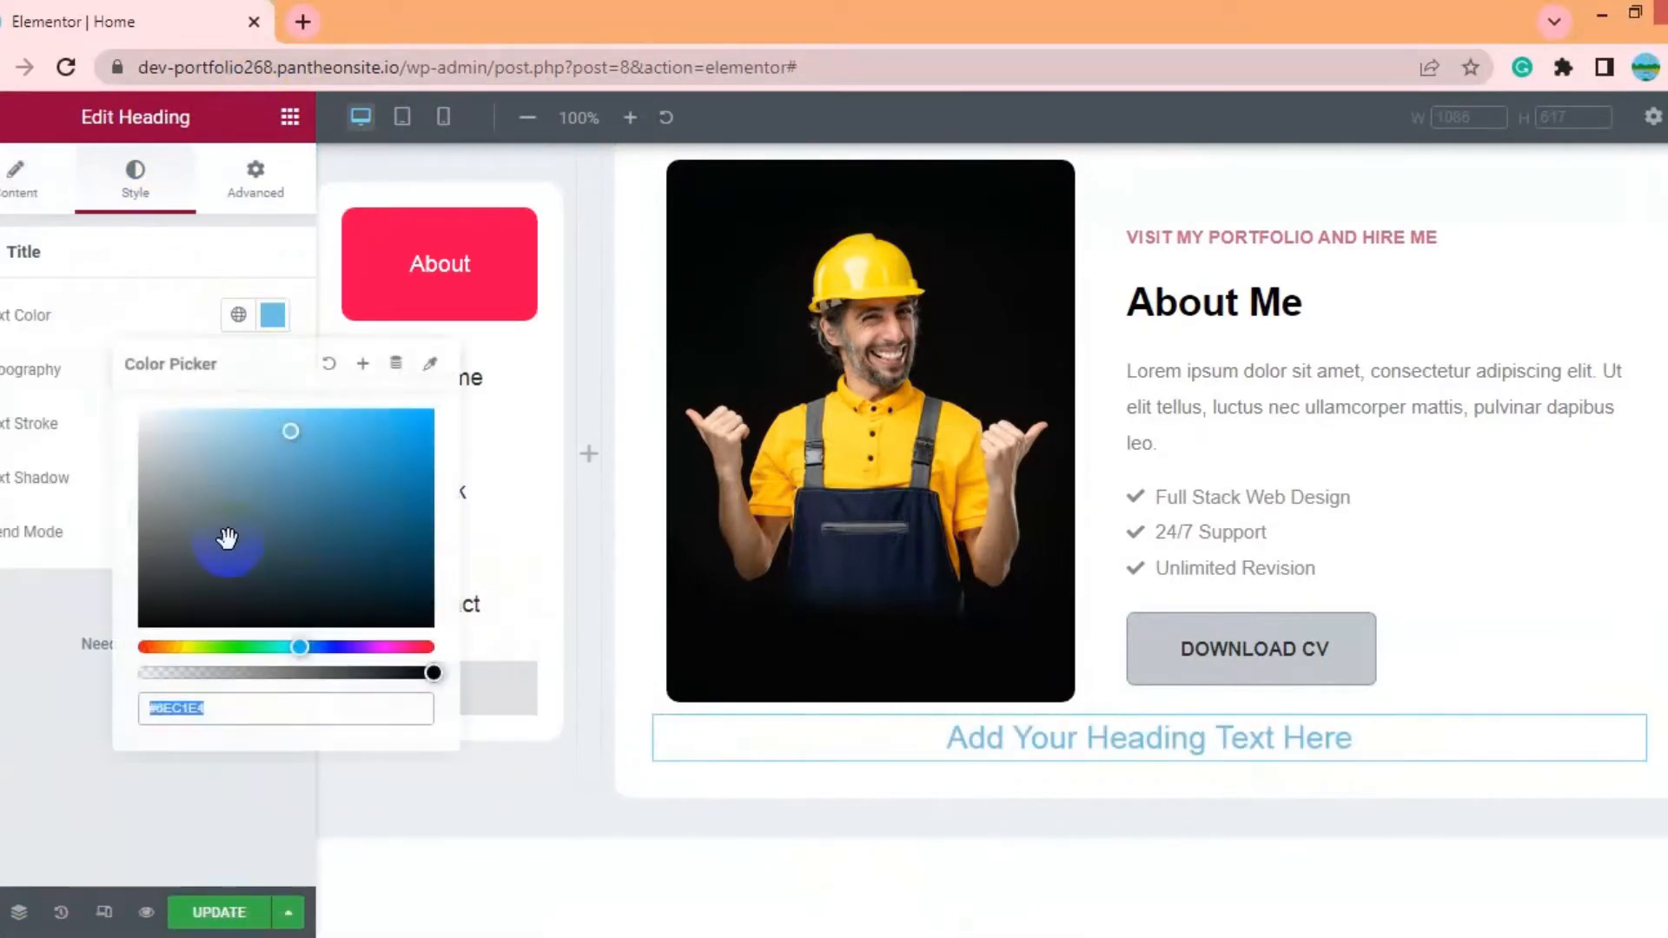
drag(227, 538, 143, 630)
click(76, 602)
click(272, 314)
drag(432, 673, 369, 673)
click(76, 601)
Set the new heading's typography to Poppins with weight 400 and add 60 px of space above it
click(272, 370)
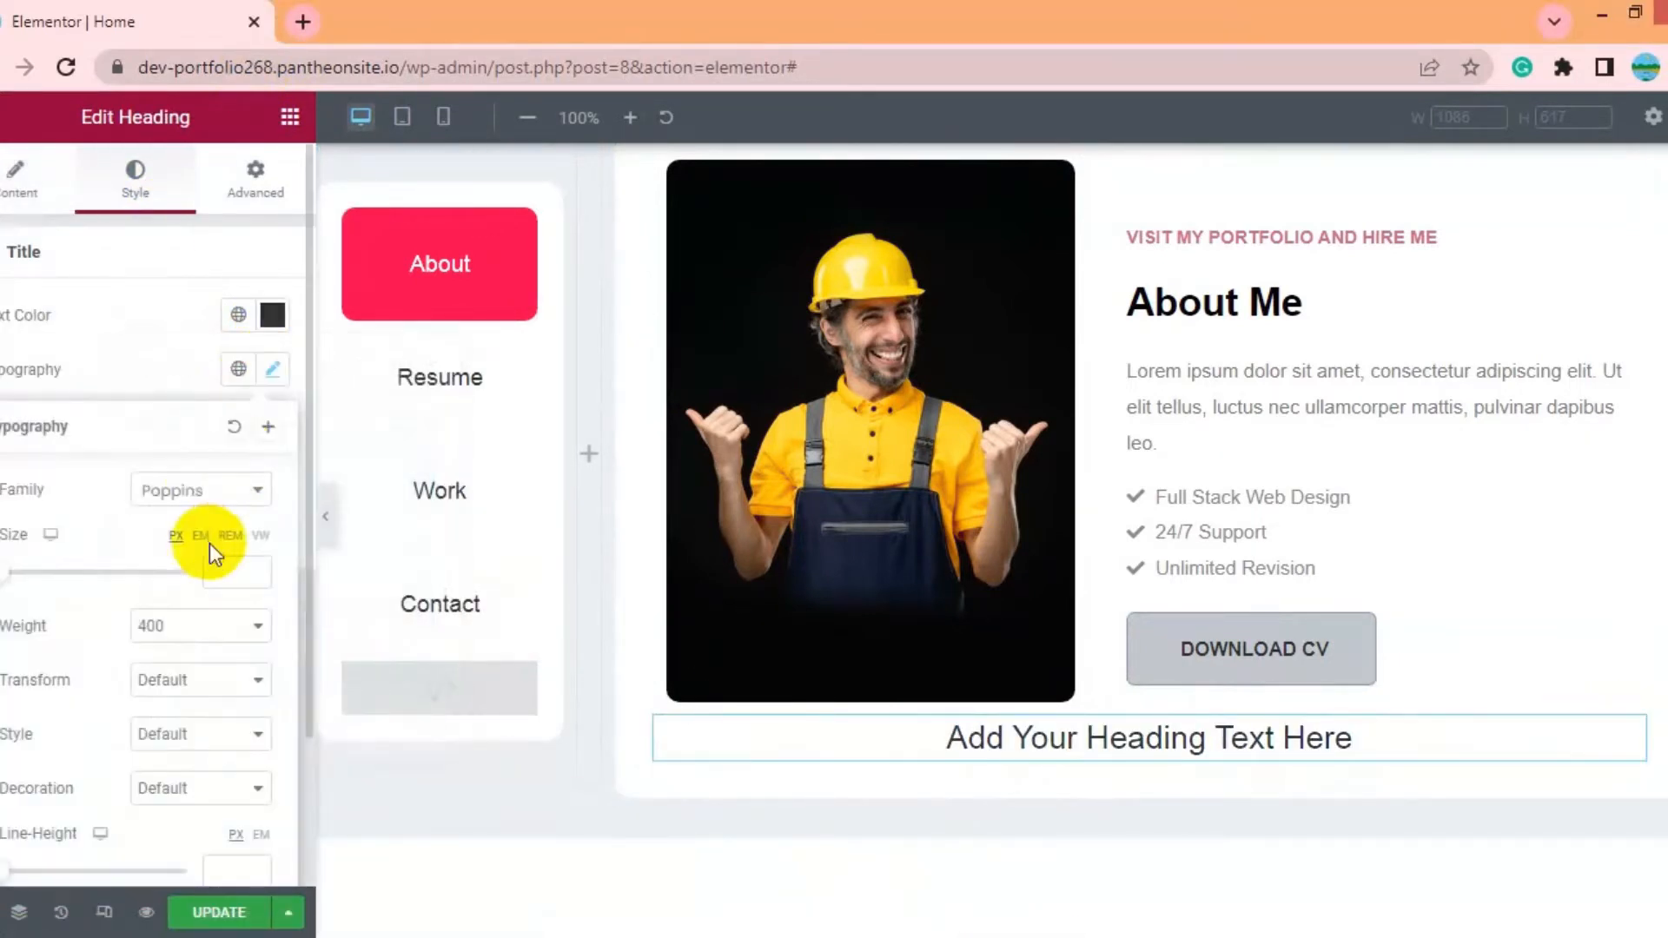
click(205, 493)
click(205, 493)
click(281, 372)
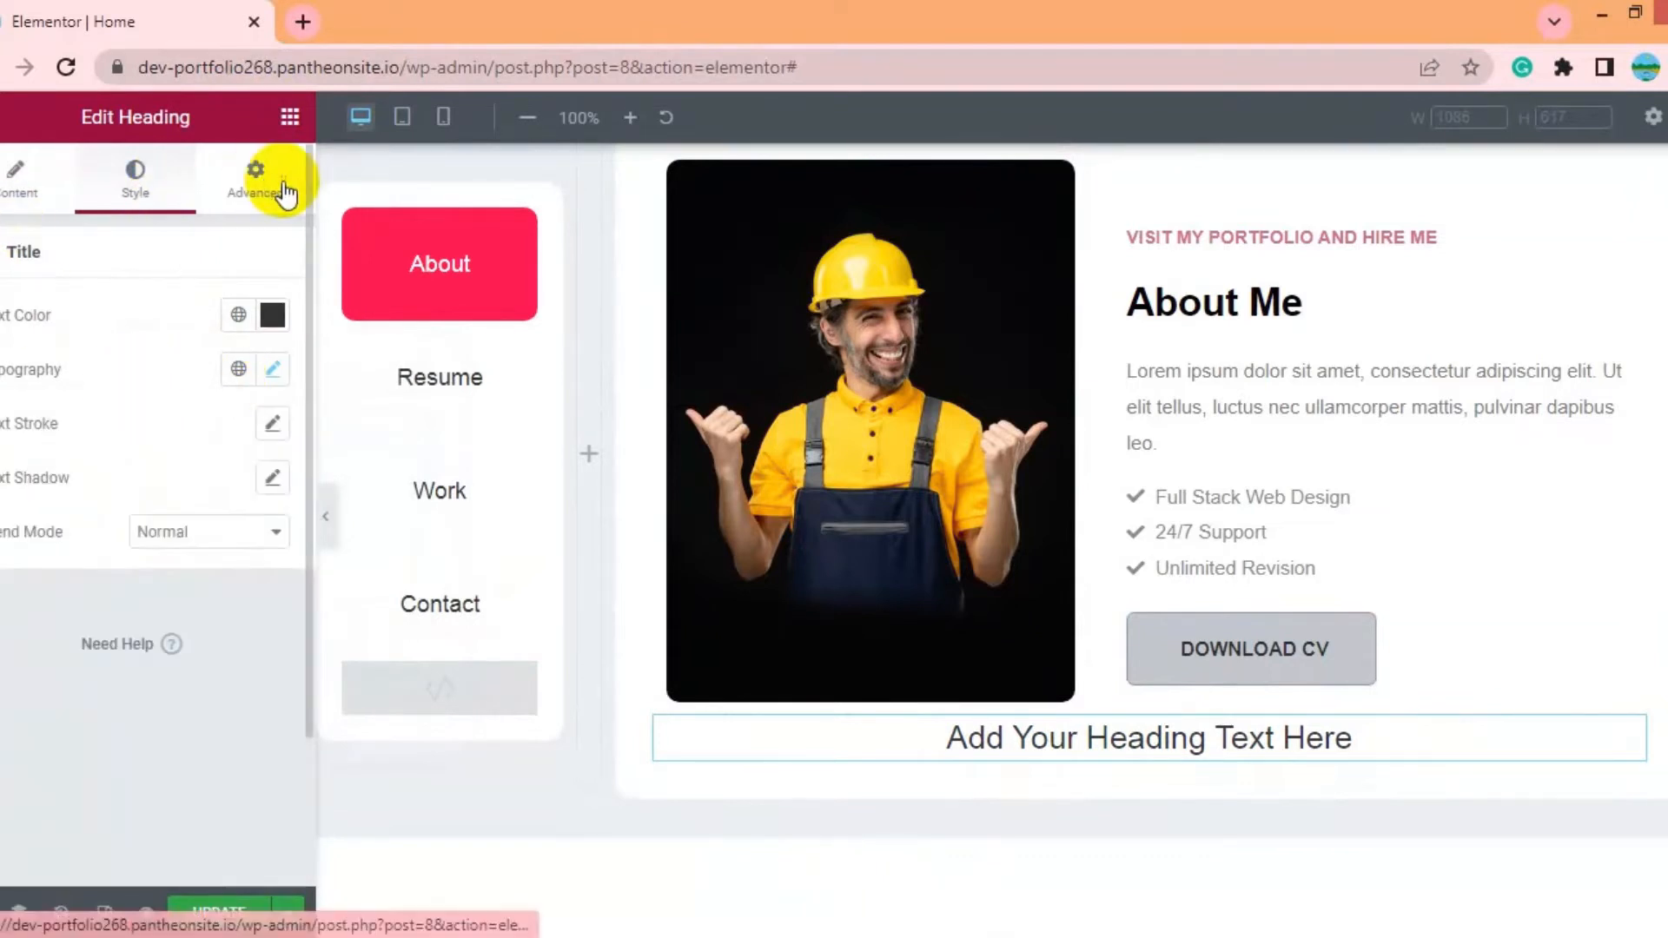
click(255, 180)
text(60)
Change the new heading's title to "What I Am Doing" and update the page
click(17, 184)
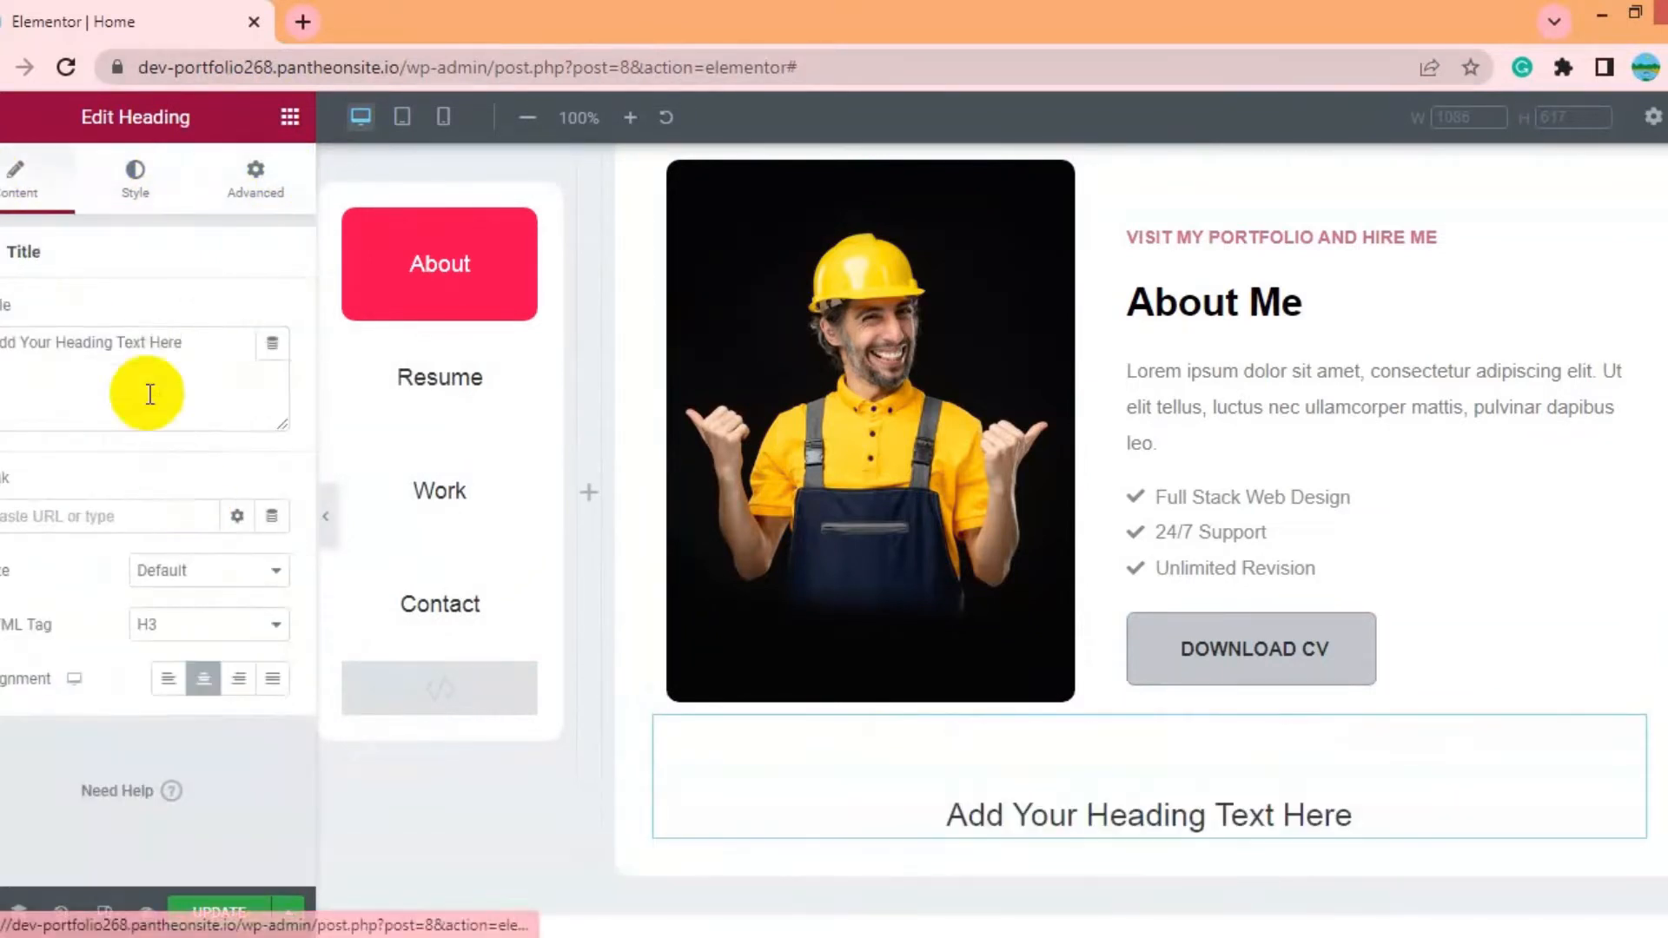
triple_click(165, 343)
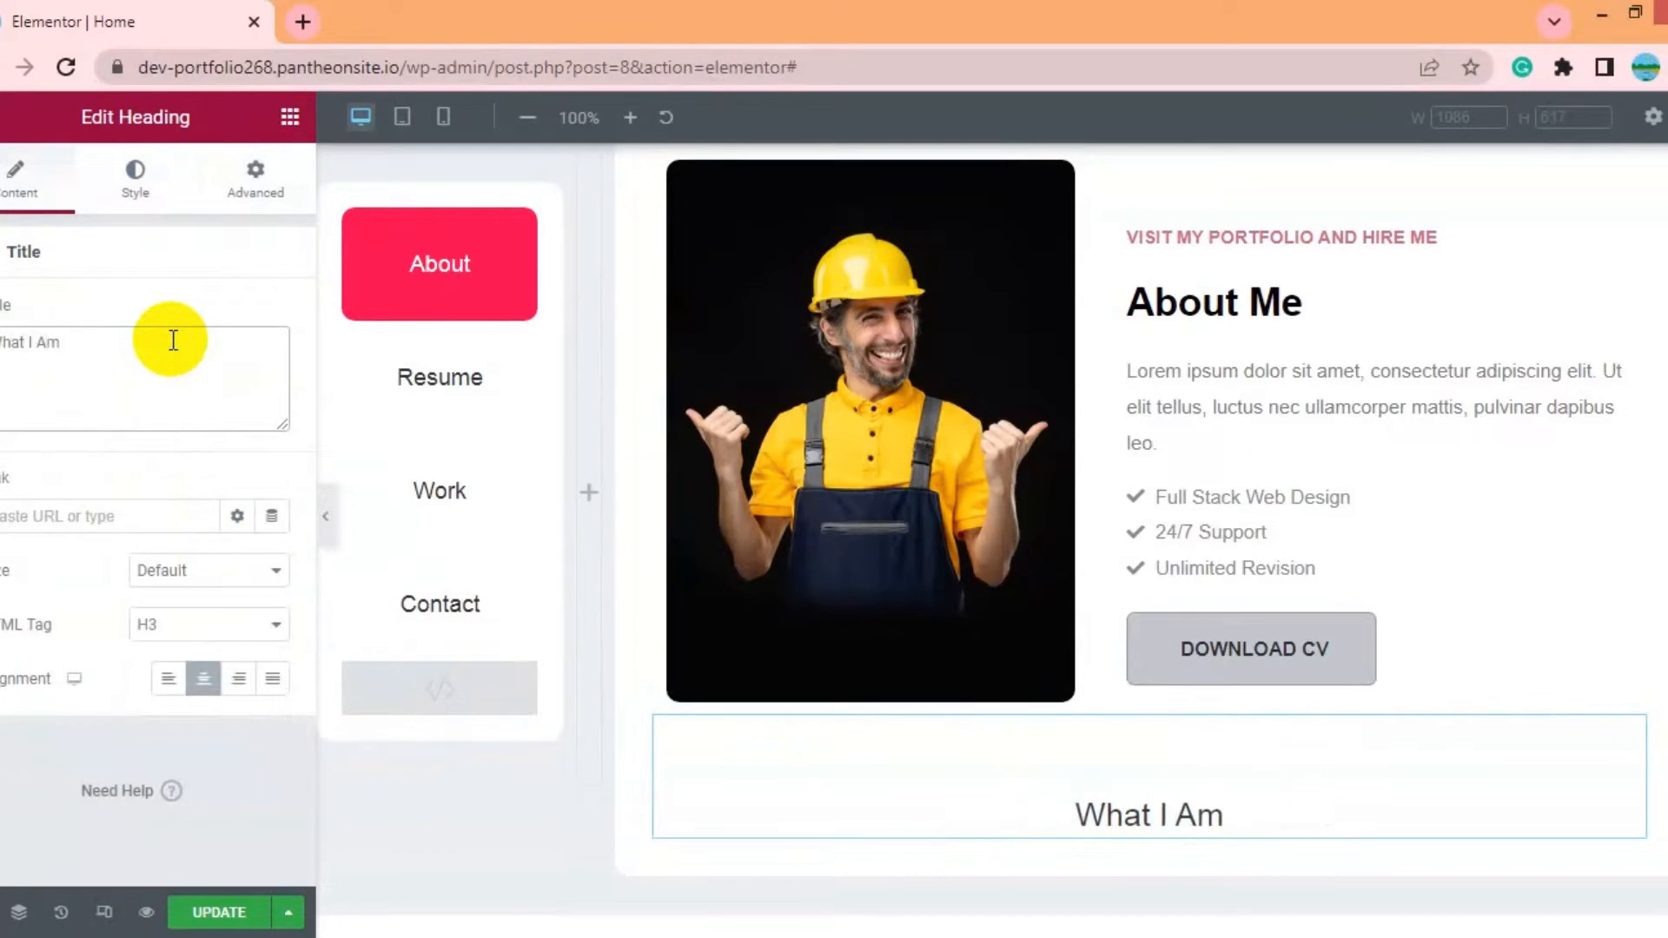
click(198, 885)
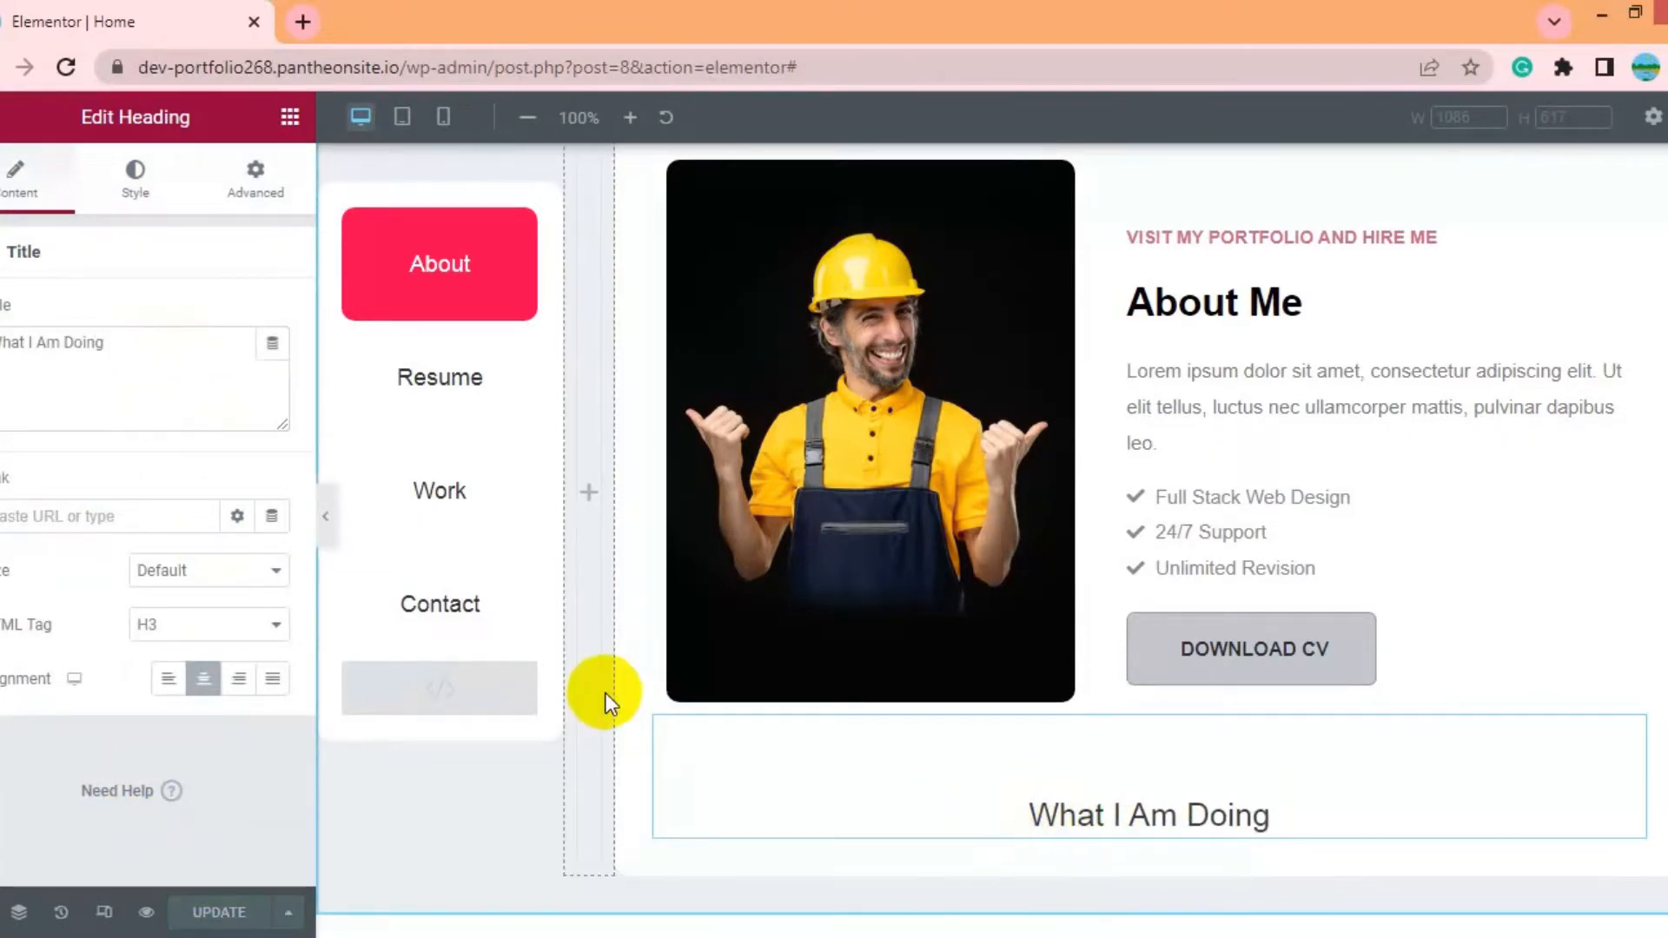
scroll(651, 678, down, 3)
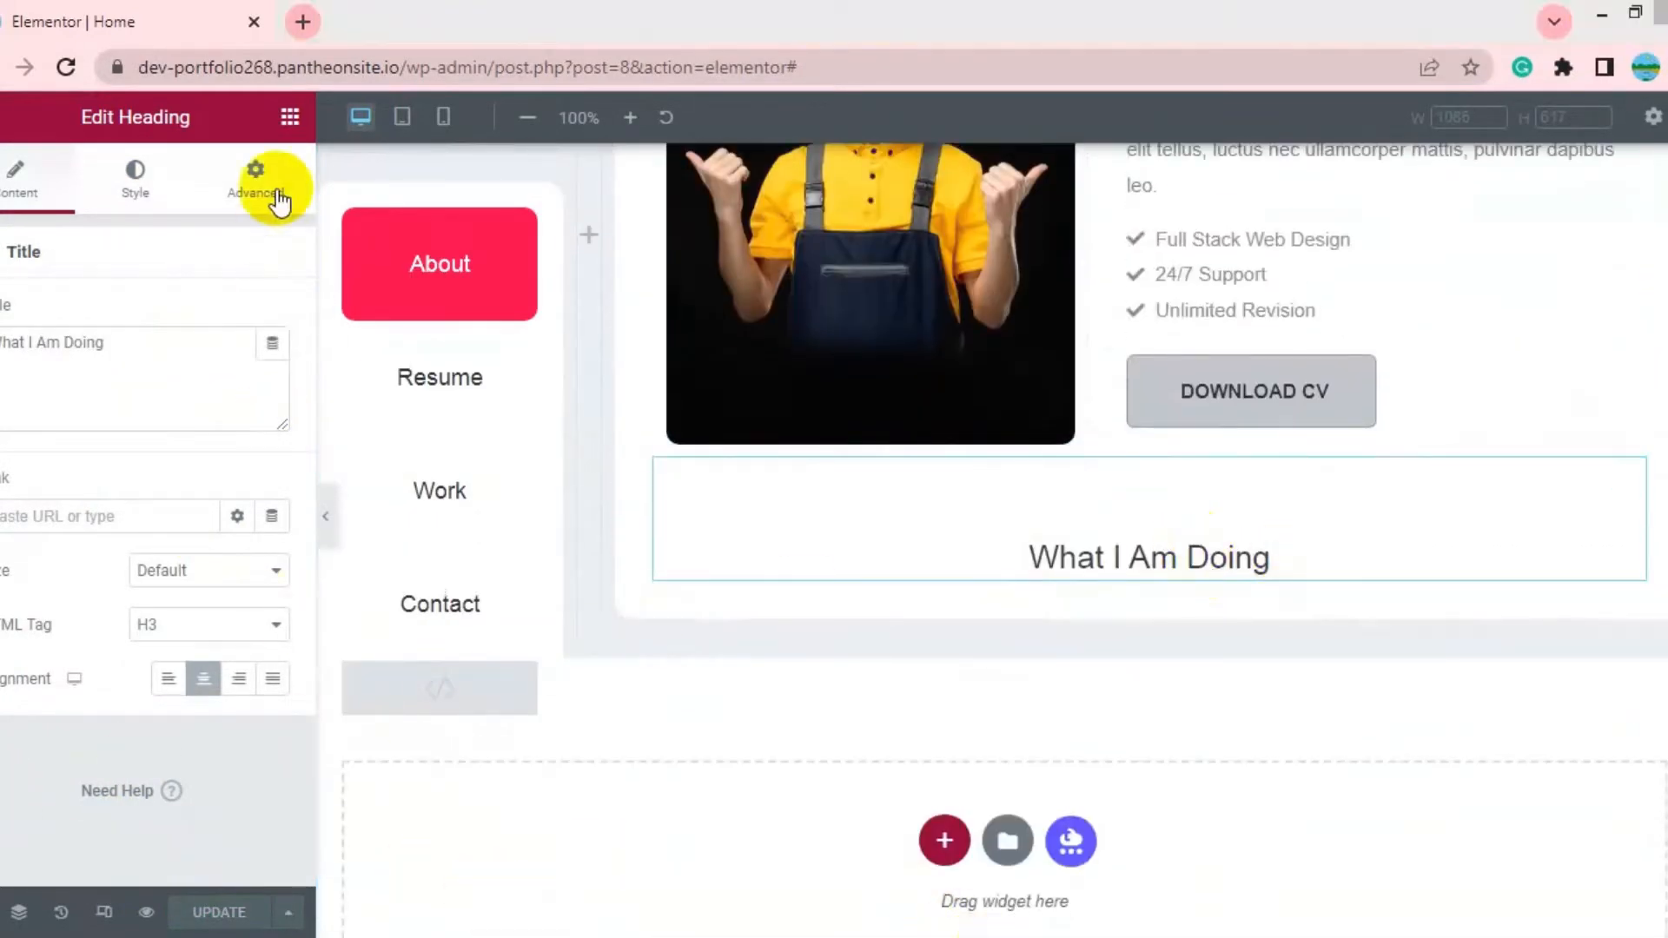
click(289, 116)
text(icon)
drag(222, 304, 438, 764)
click(274, 221)
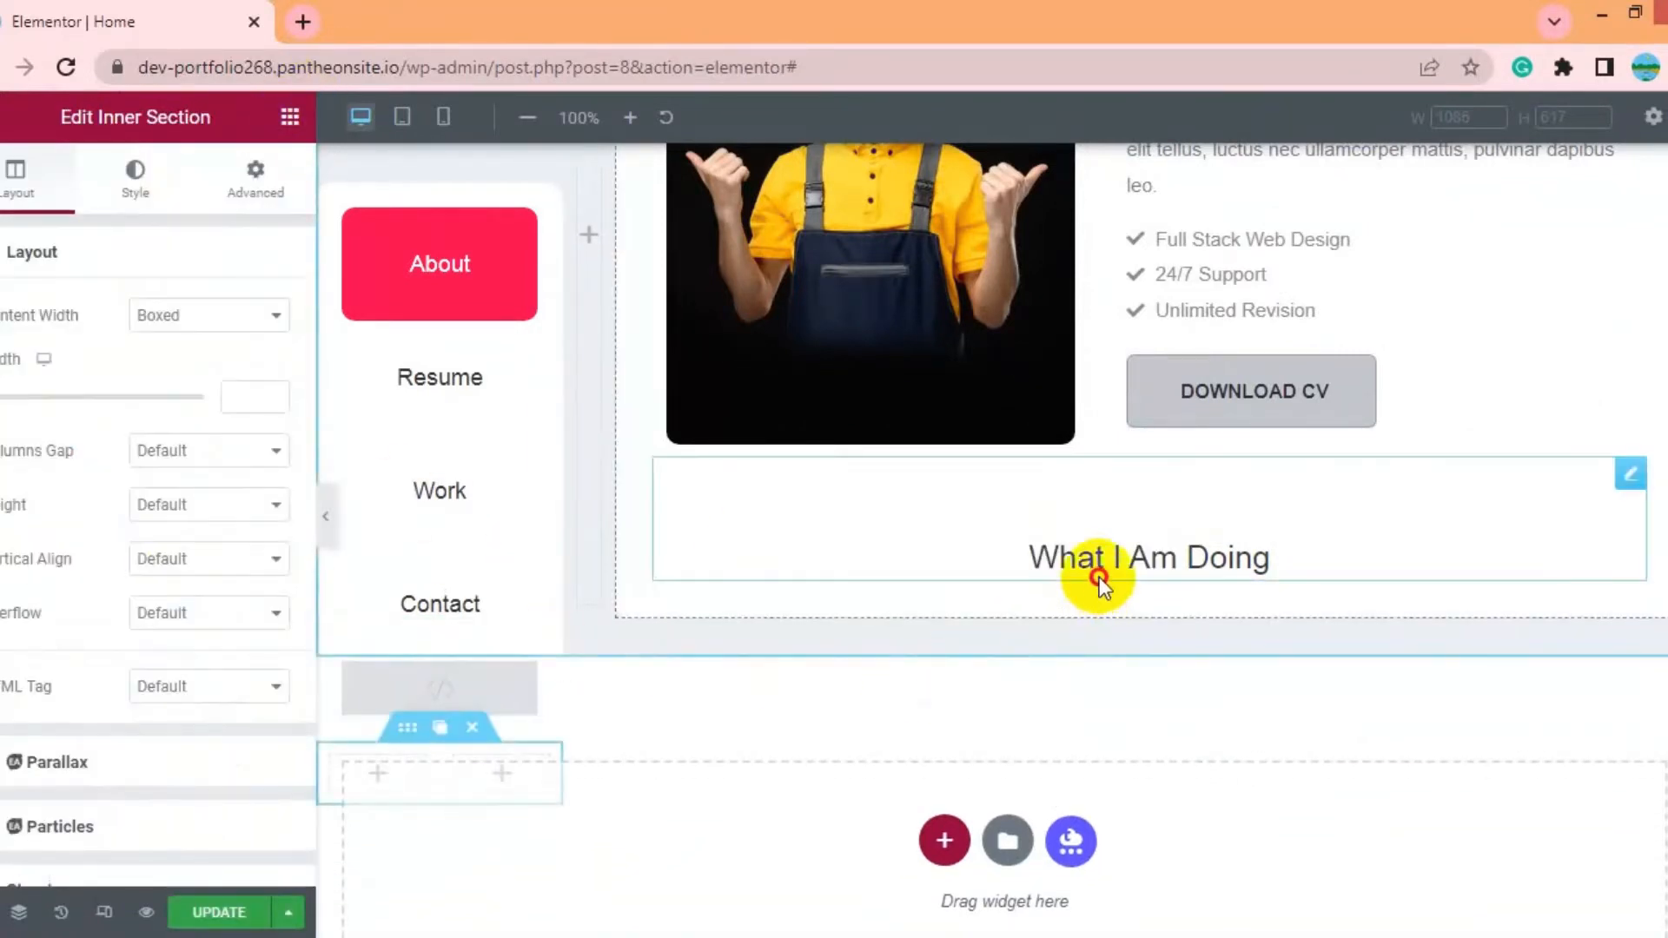
click(285, 115)
drag(20, 423, 134, 540)
click(471, 727)
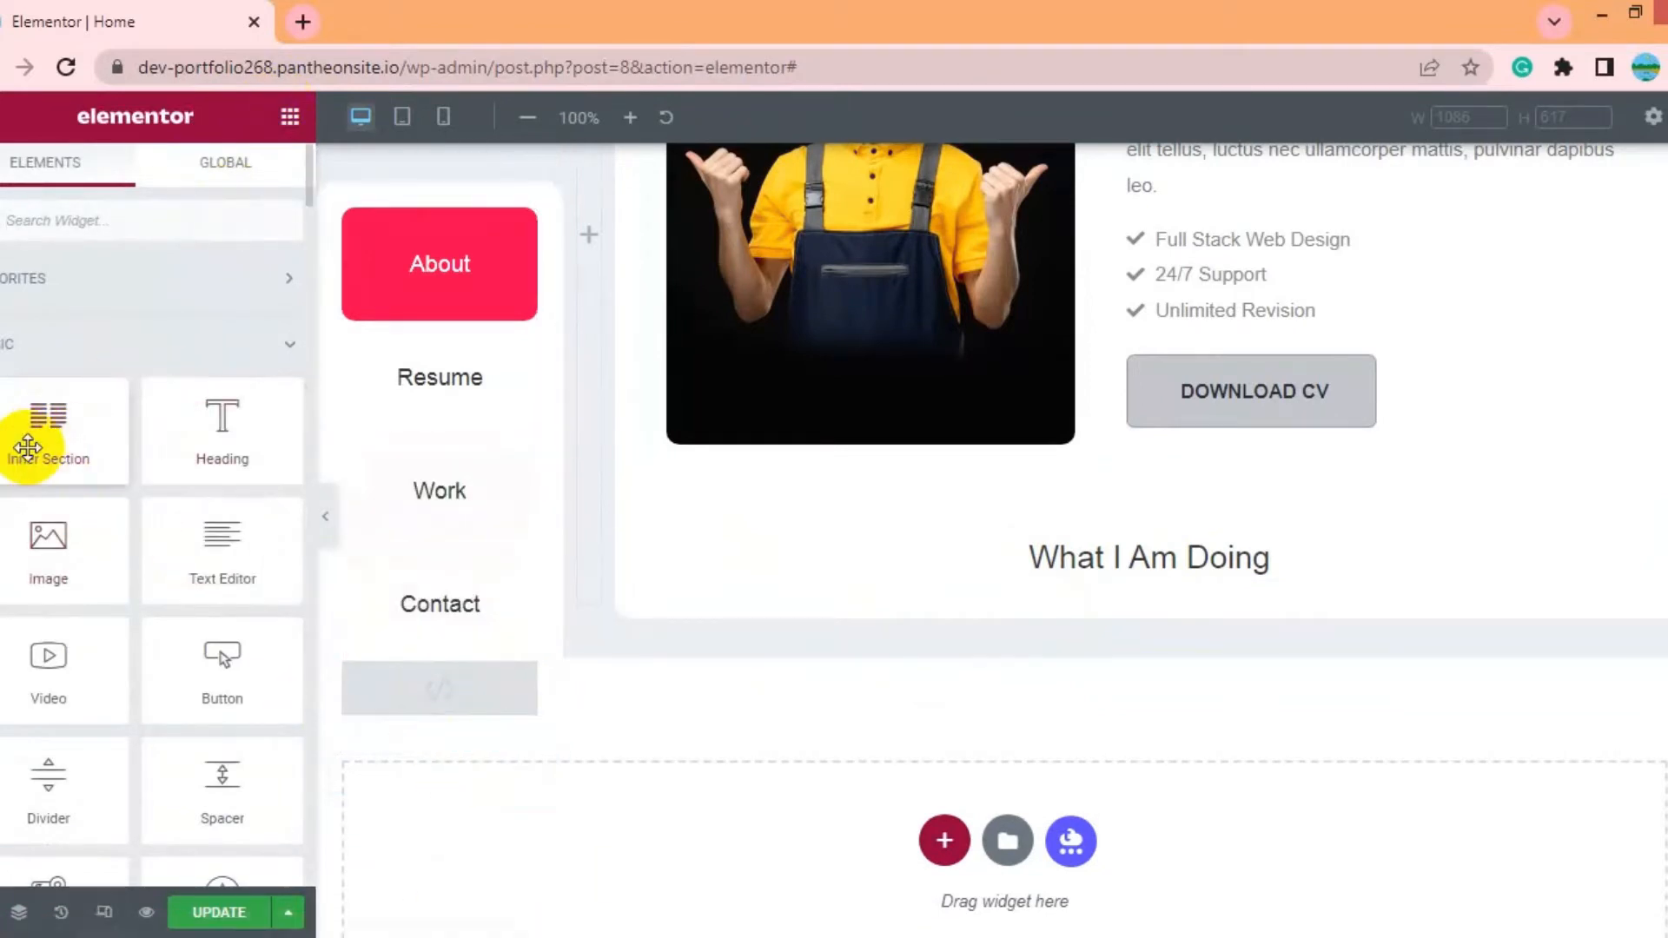
Add a two-column Inner Section below the "What I Am Doing" heading and place an Icon Box widget in its first column
drag(18, 435, 1098, 570)
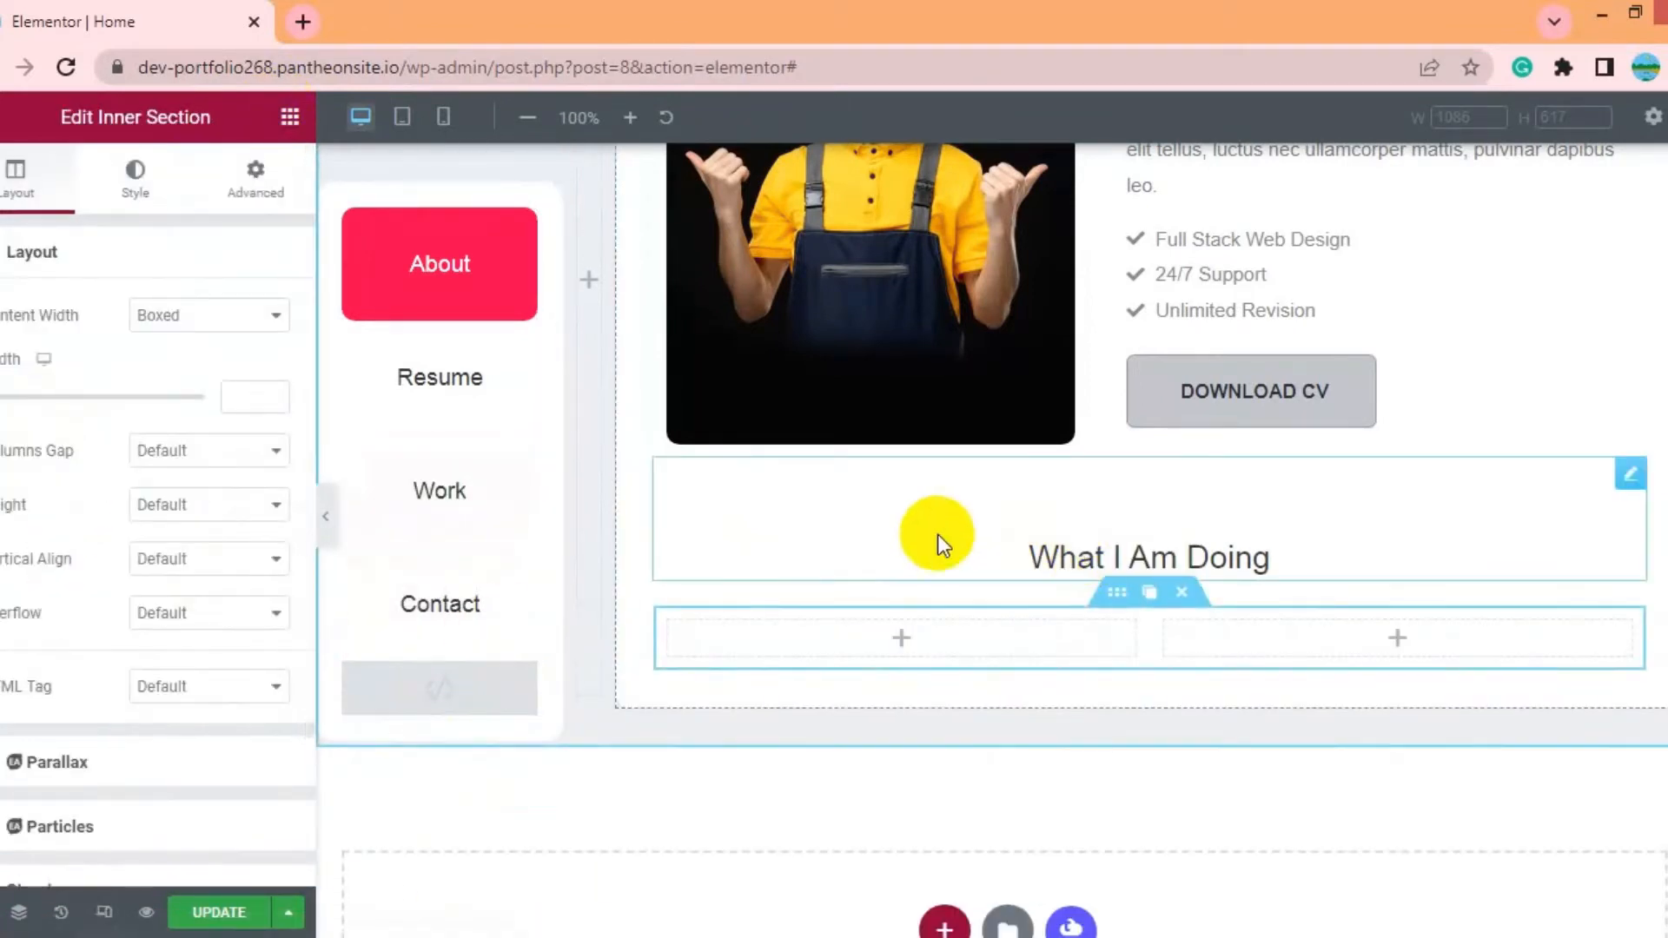
click(897, 638)
text(icon)
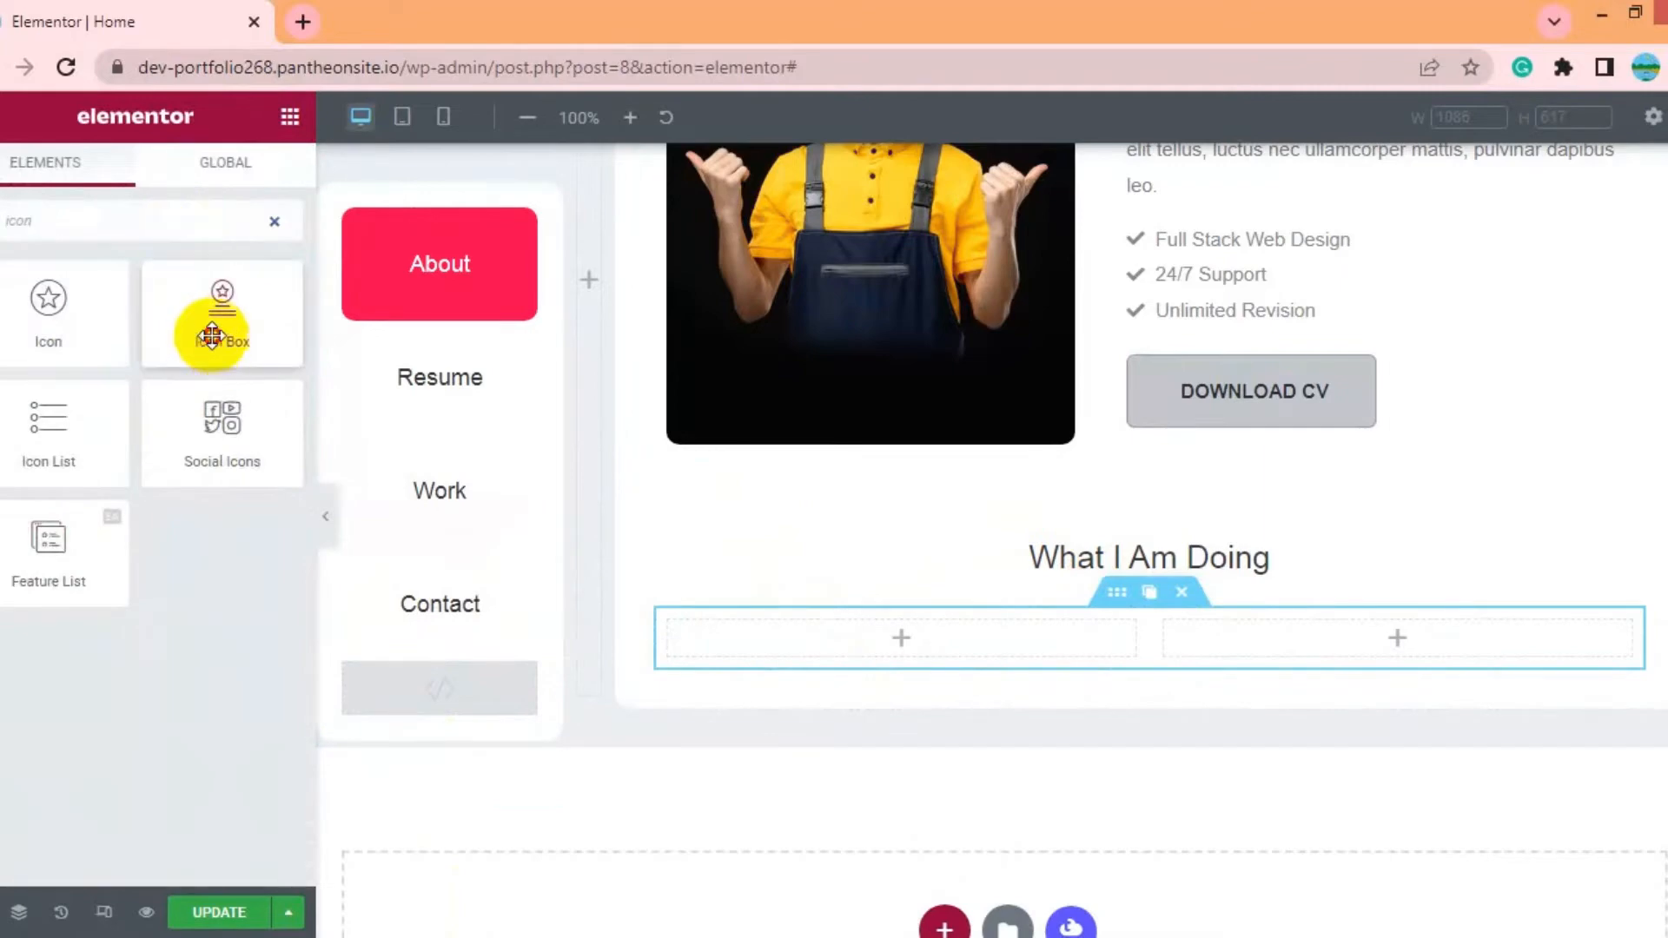
drag(211, 335, 878, 641)
Replace the icon box's star with the outlined Edit icon from the icon library
click(14, 435)
click(1035, 212)
text(edi)
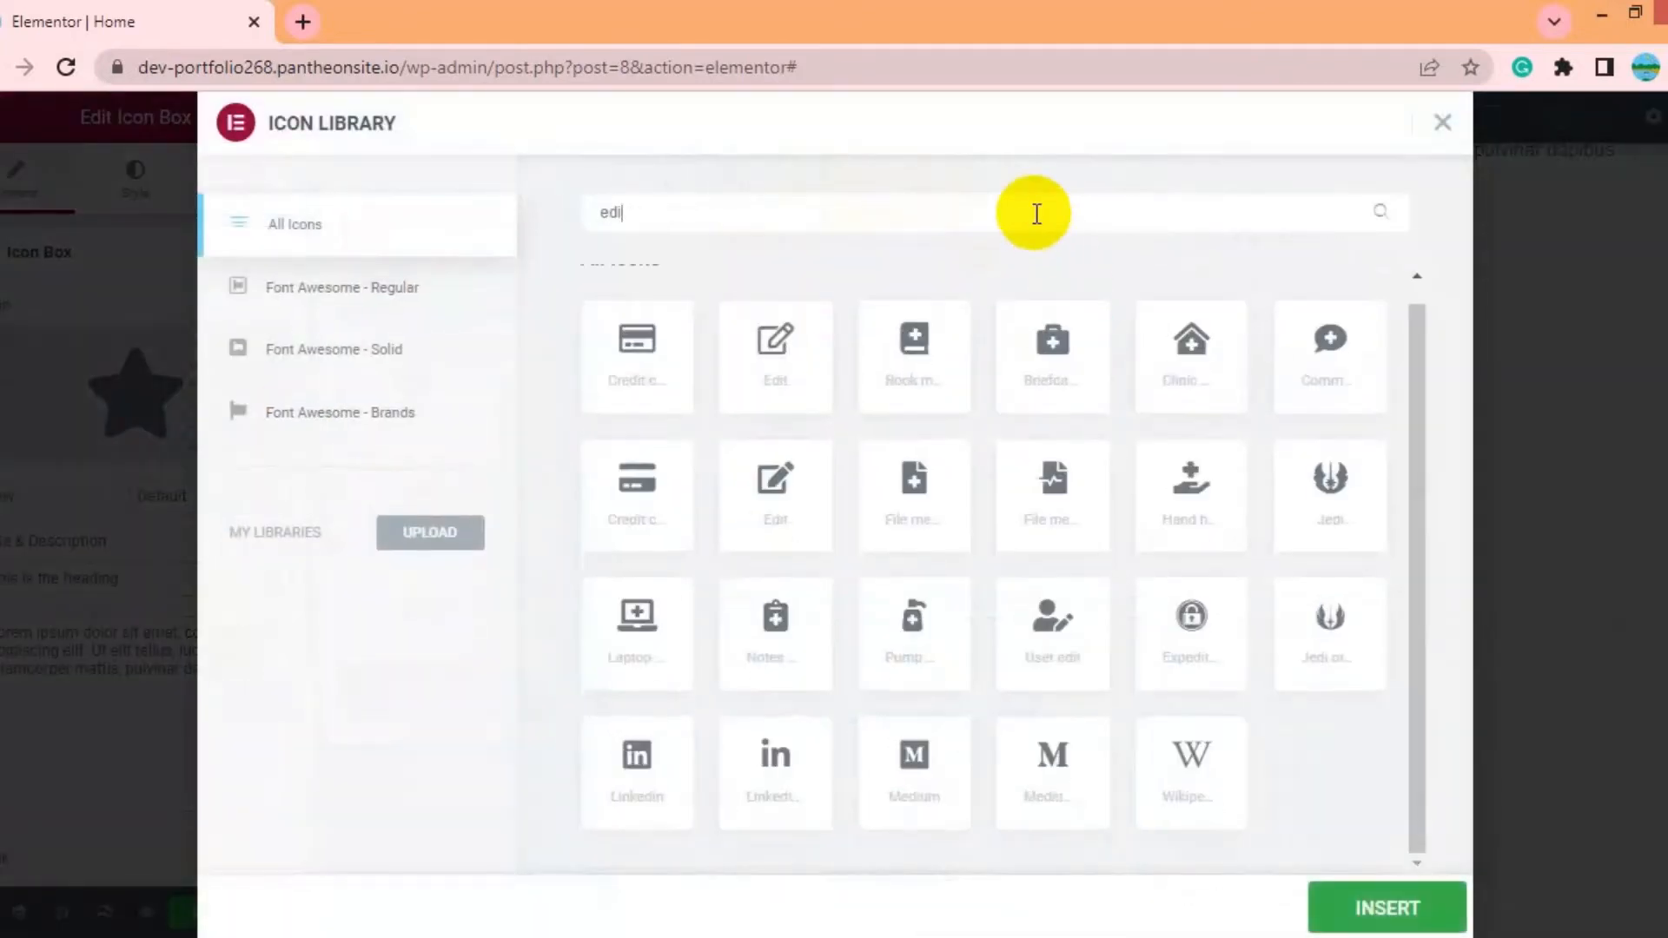
click(777, 337)
click(1381, 906)
Set the icon box's primary icon colour to the pink-red sampled from the About menu button
click(502, 912)
click(682, 442)
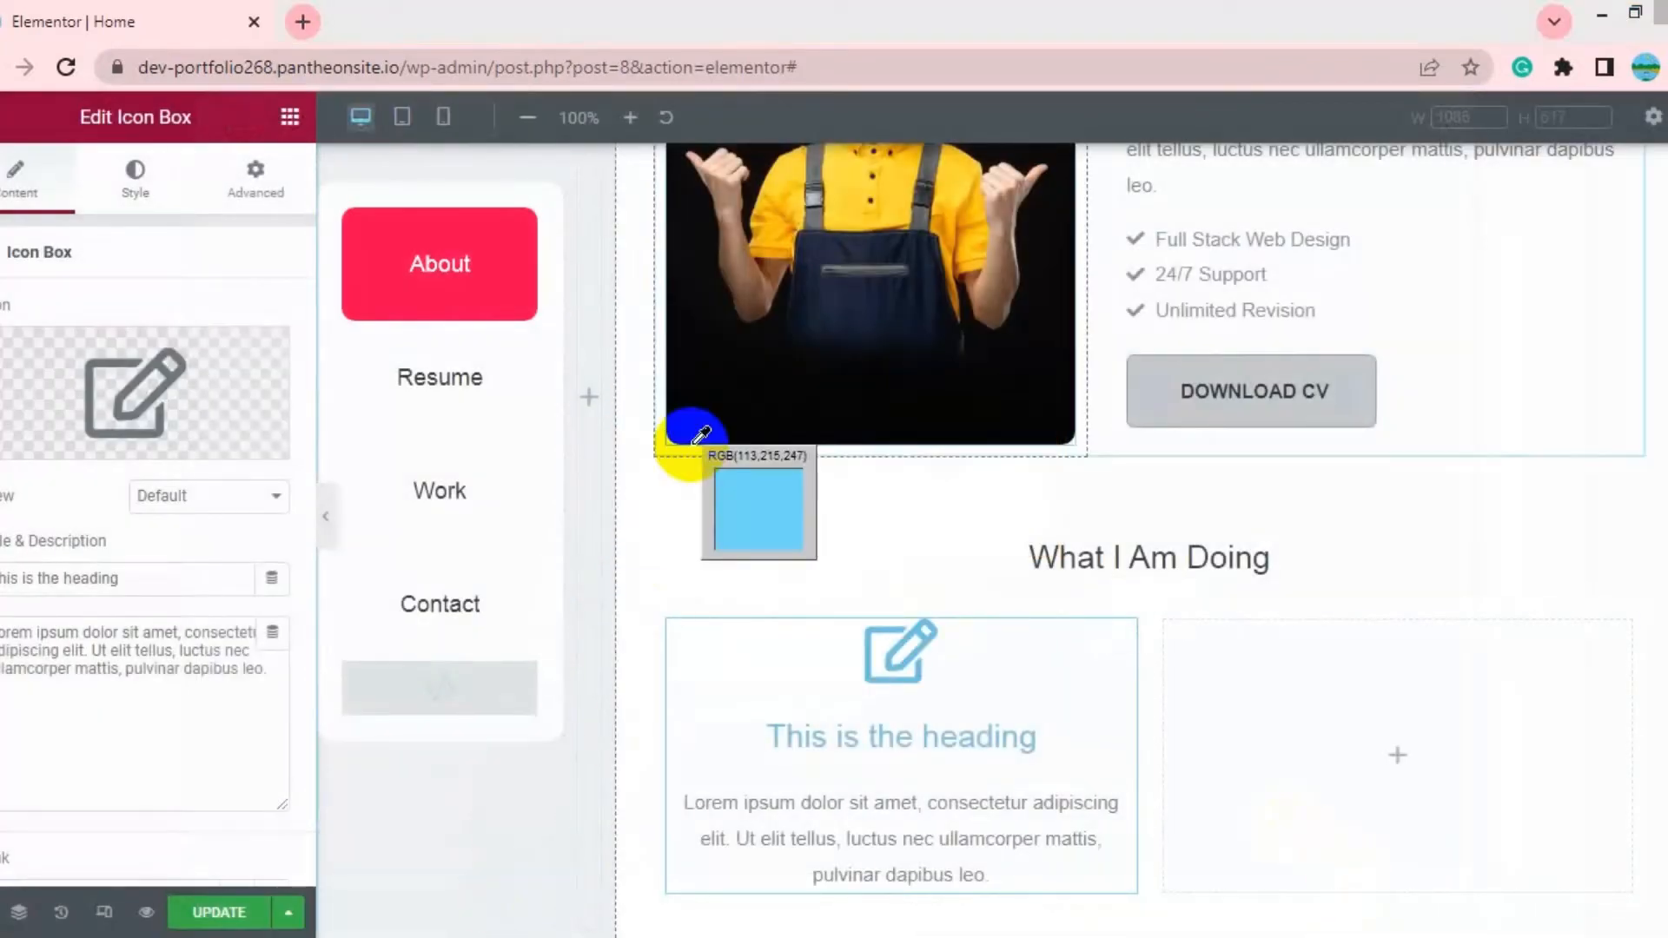
click(448, 291)
click(981, 474)
click(136, 178)
click(272, 369)
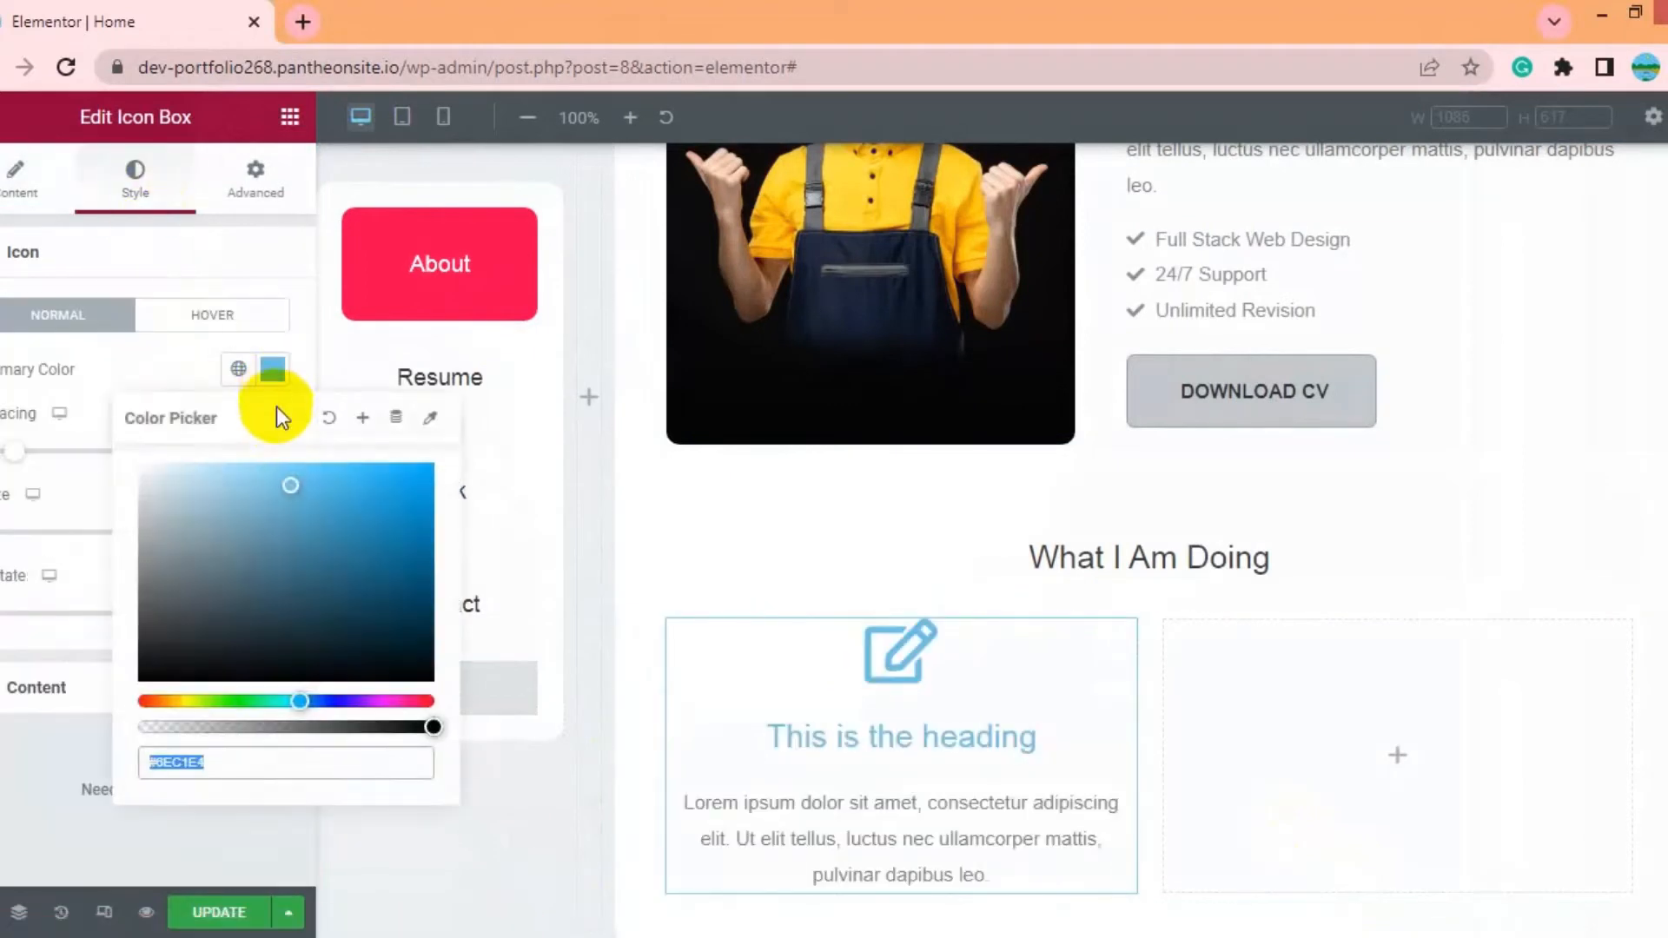
key(ctrl+v)
Change the icon box's title to "Wordpress Development" and set the title spacing to 15
click(19, 178)
triple_click(144, 587)
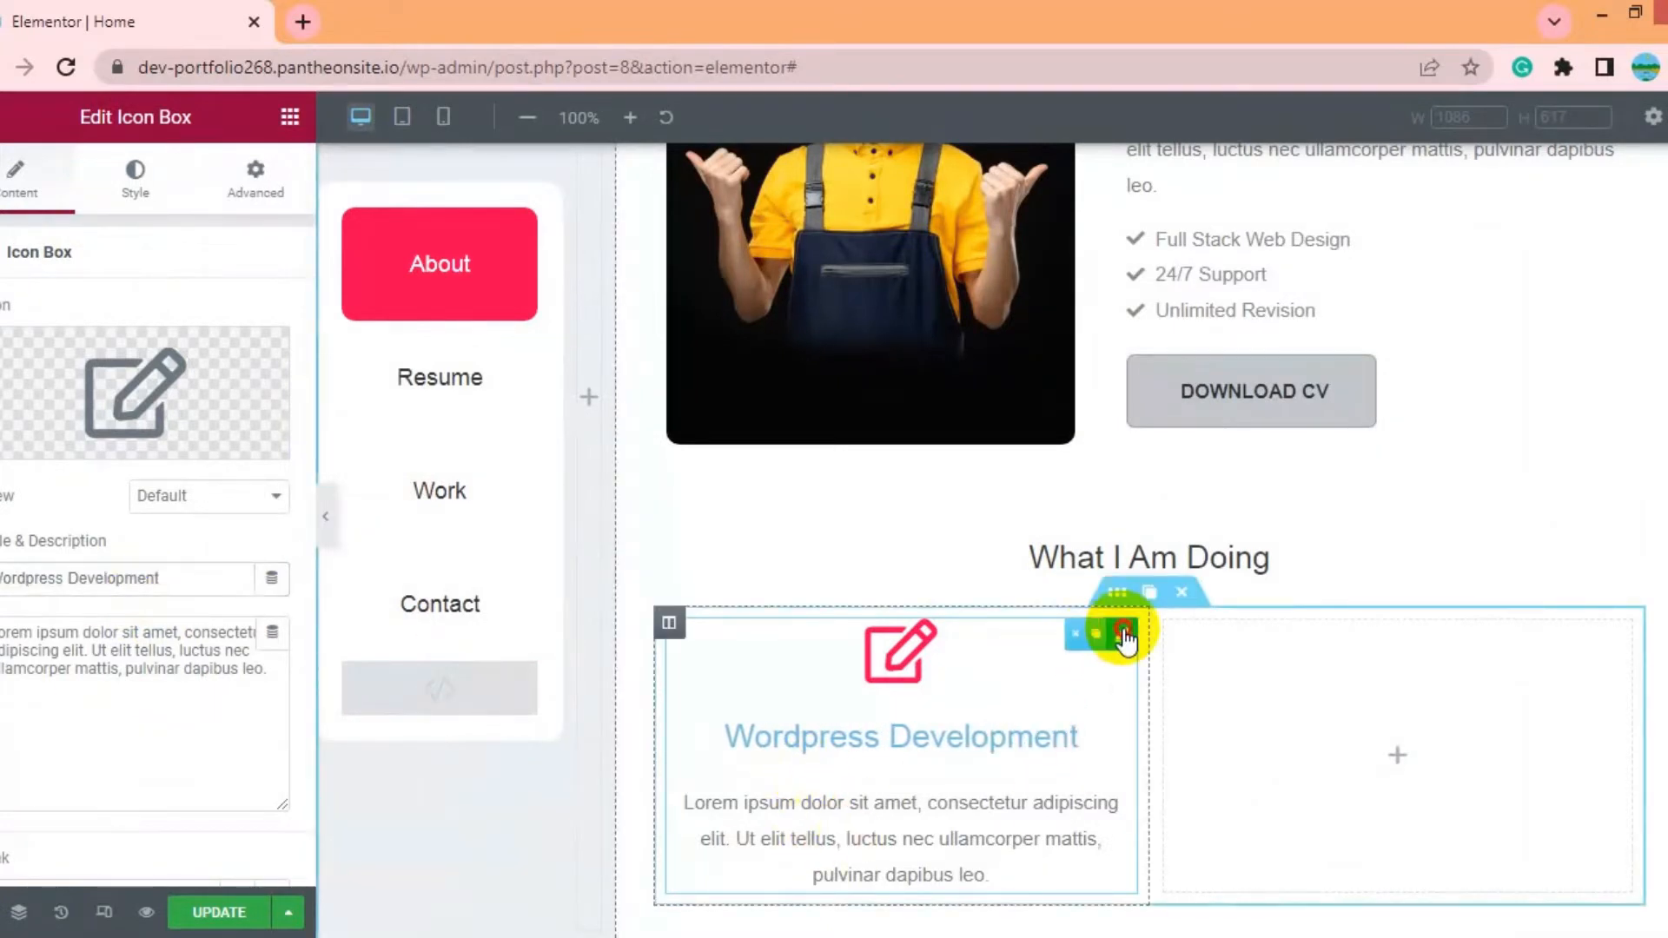
click(136, 178)
click(101, 682)
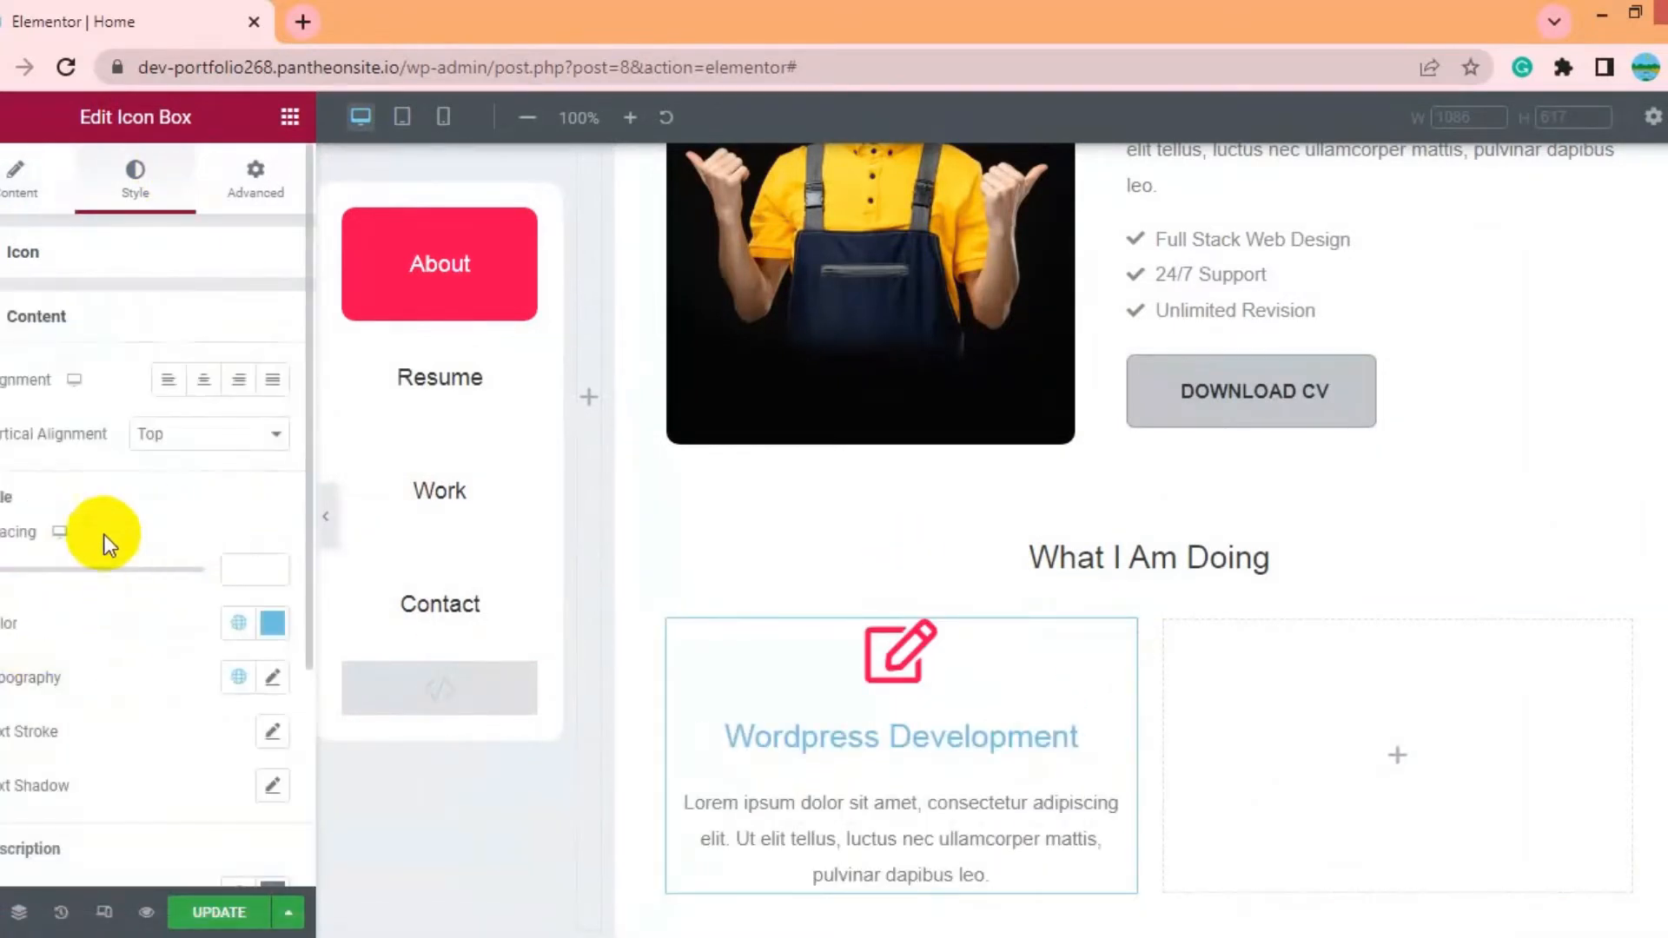
text(15)
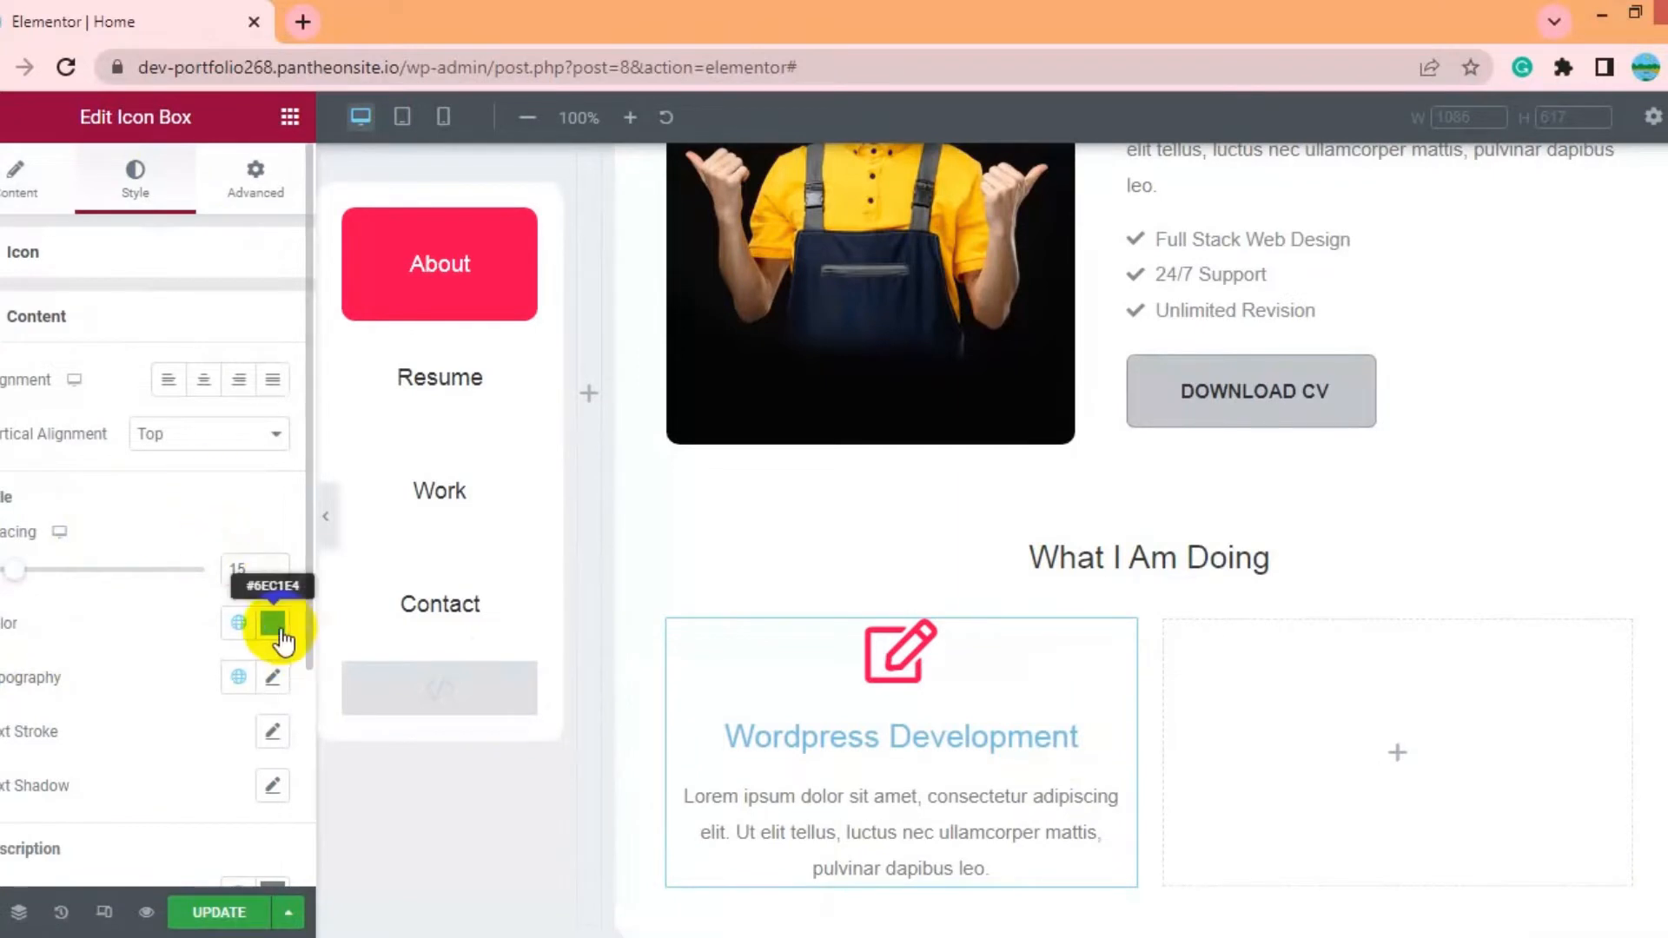
Set the icon box title's colour to black and its font family to Poppins
click(272, 623)
click(89, 503)
scroll(354, 874, down, 3)
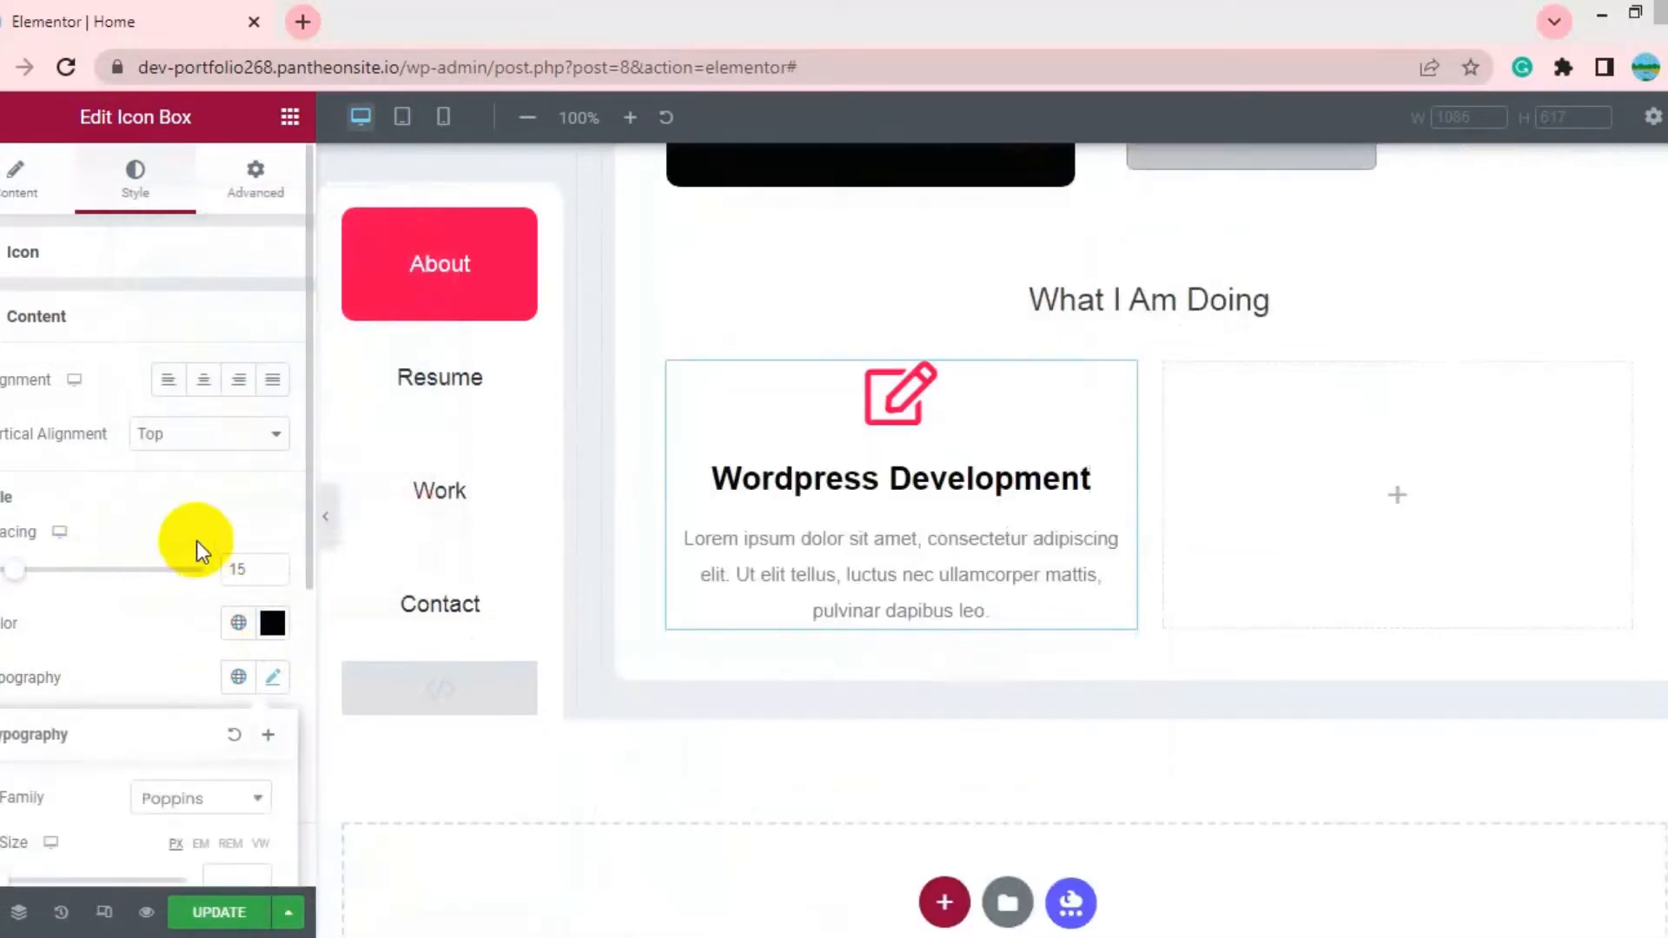
Set the icon box's padding to 20 px on all sides
click(251, 184)
click(18, 447)
text(20)
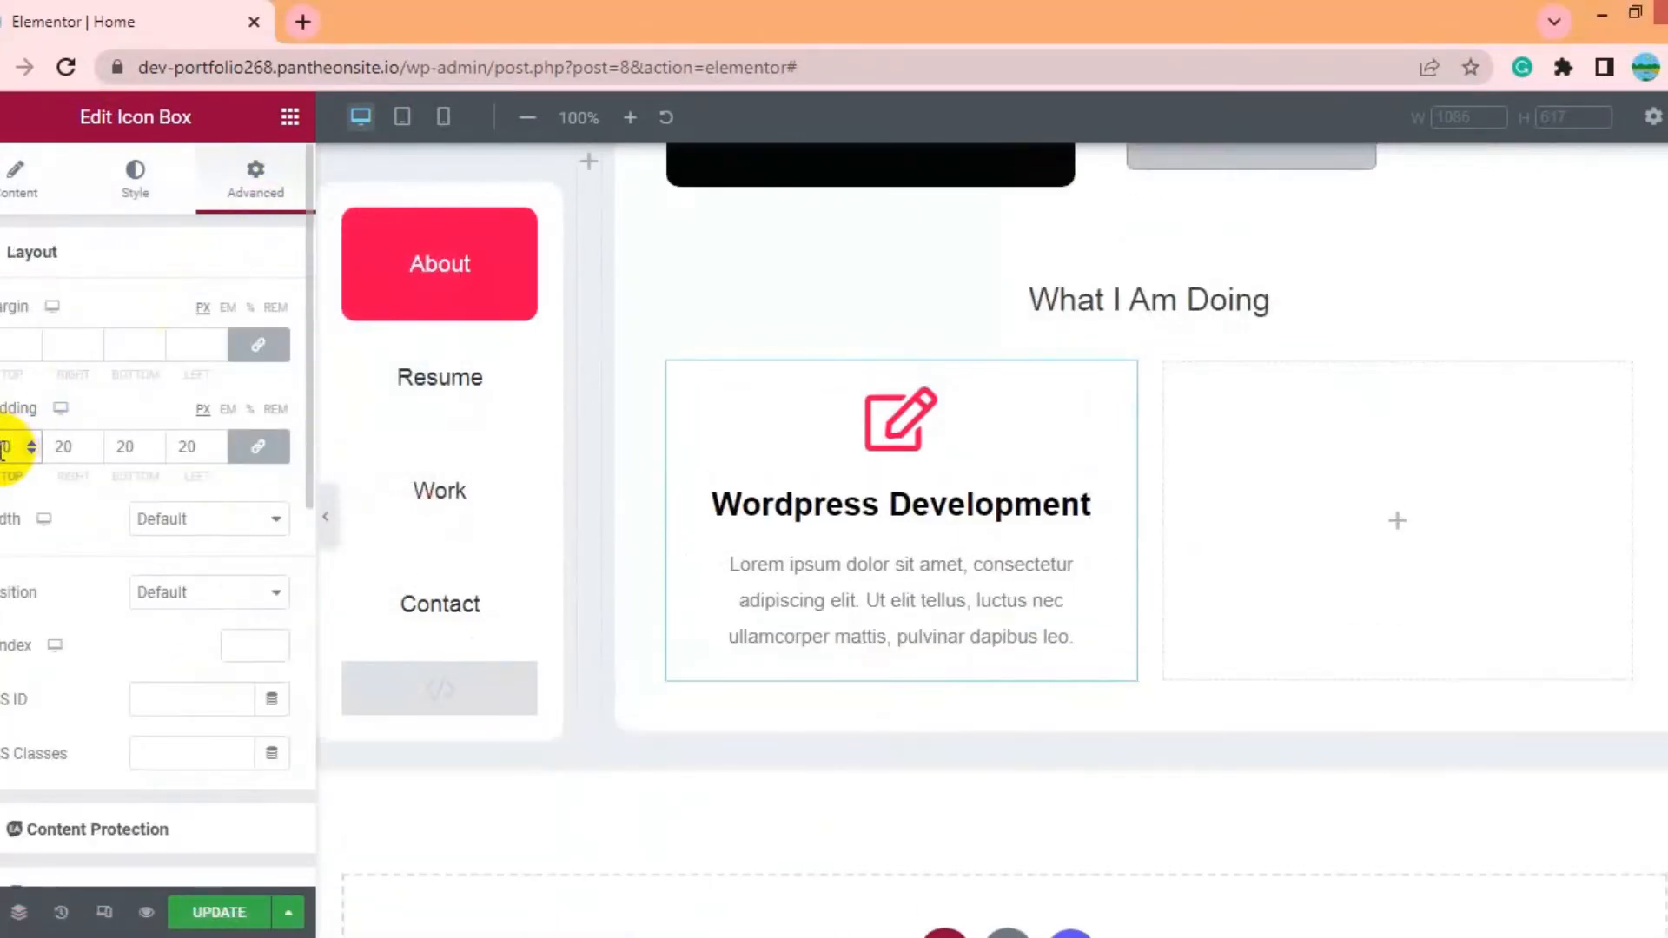
scroll(123, 663, down, 5)
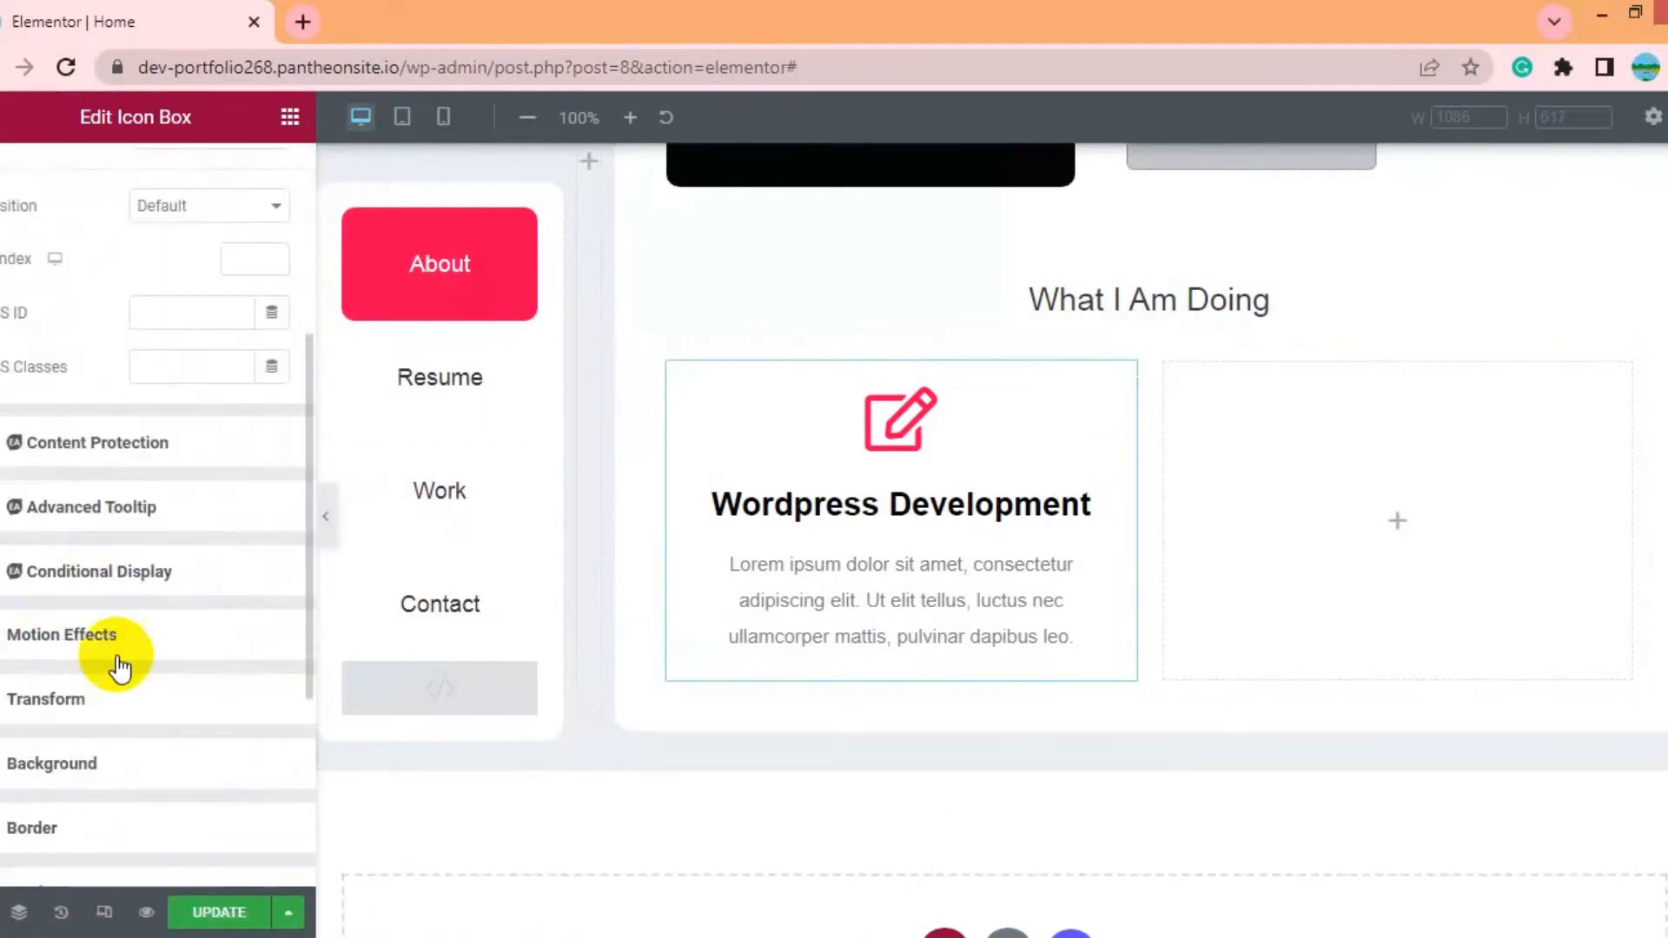
scroll(126, 522, up, 5)
click(134, 178)
click(252, 189)
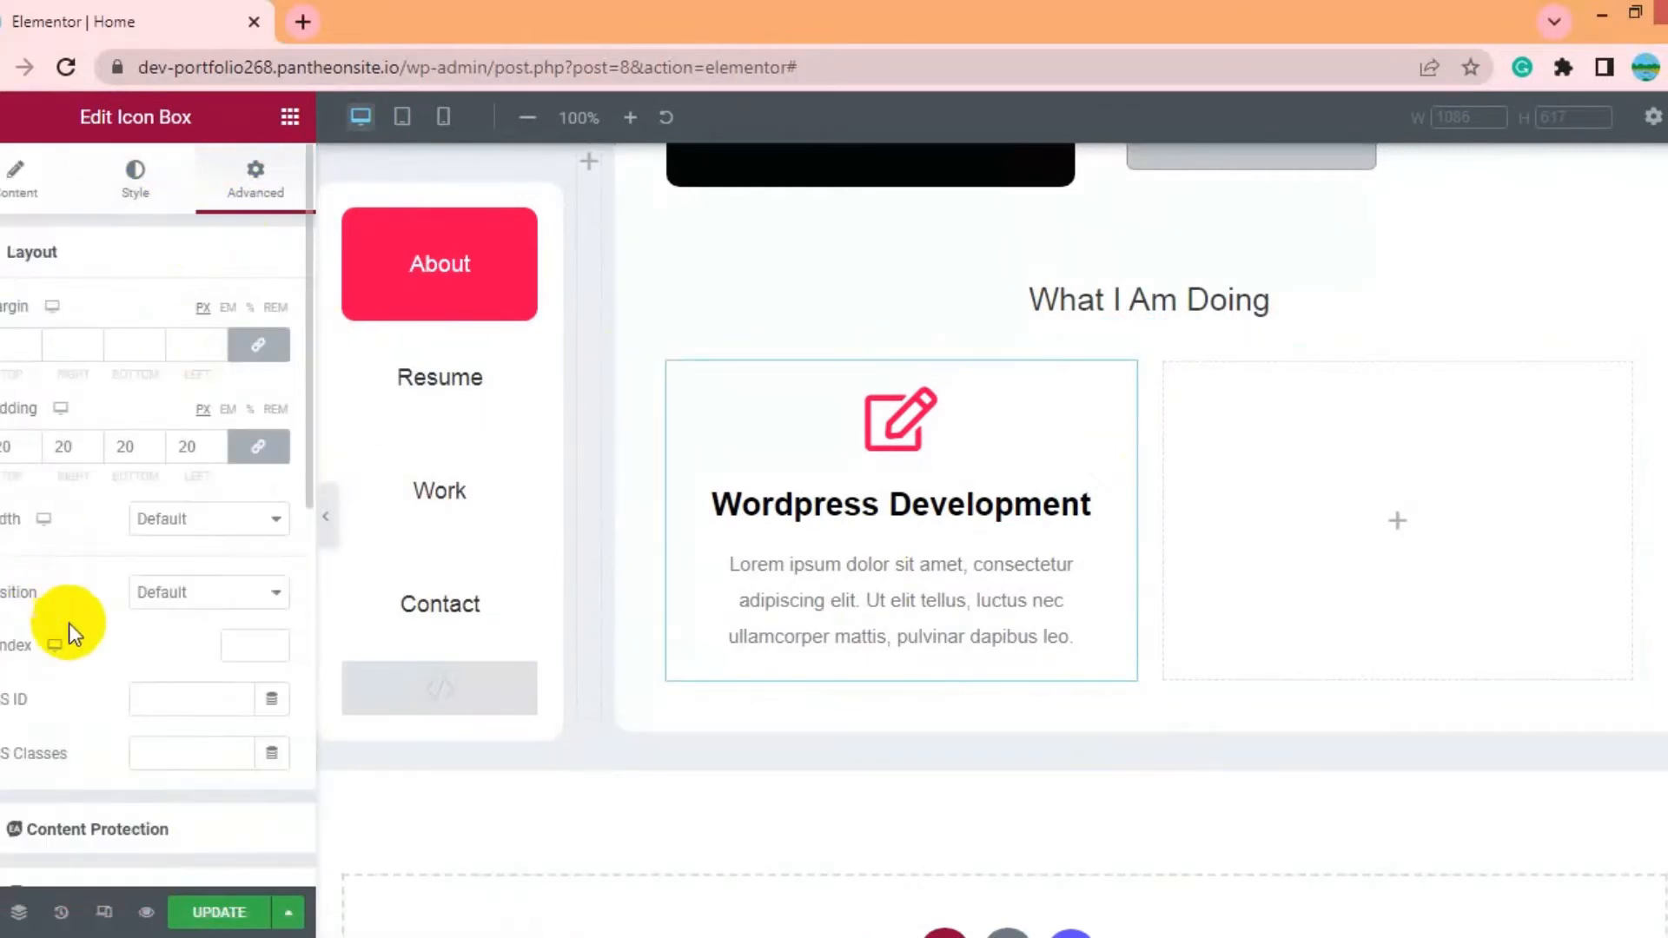
Give the "Wordpress Development" icon box a solid border with a width of 1 px on all sides
scroll(67, 651, down, 5)
click(75, 695)
click(192, 311)
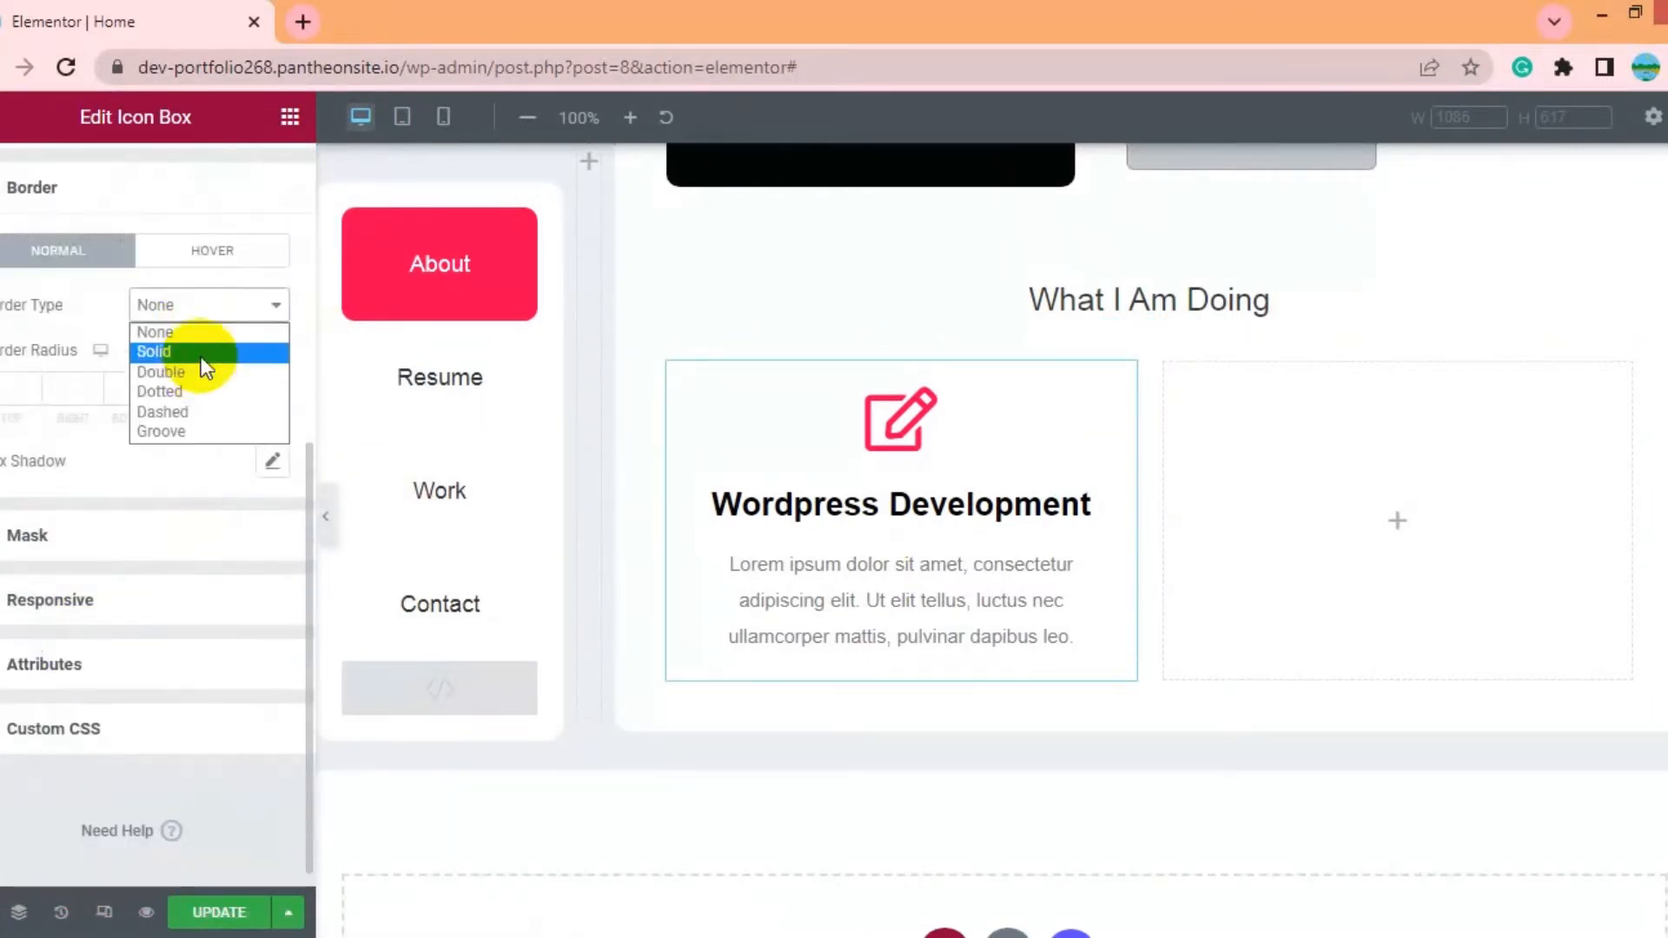
click(203, 355)
click(29, 545)
text(1)
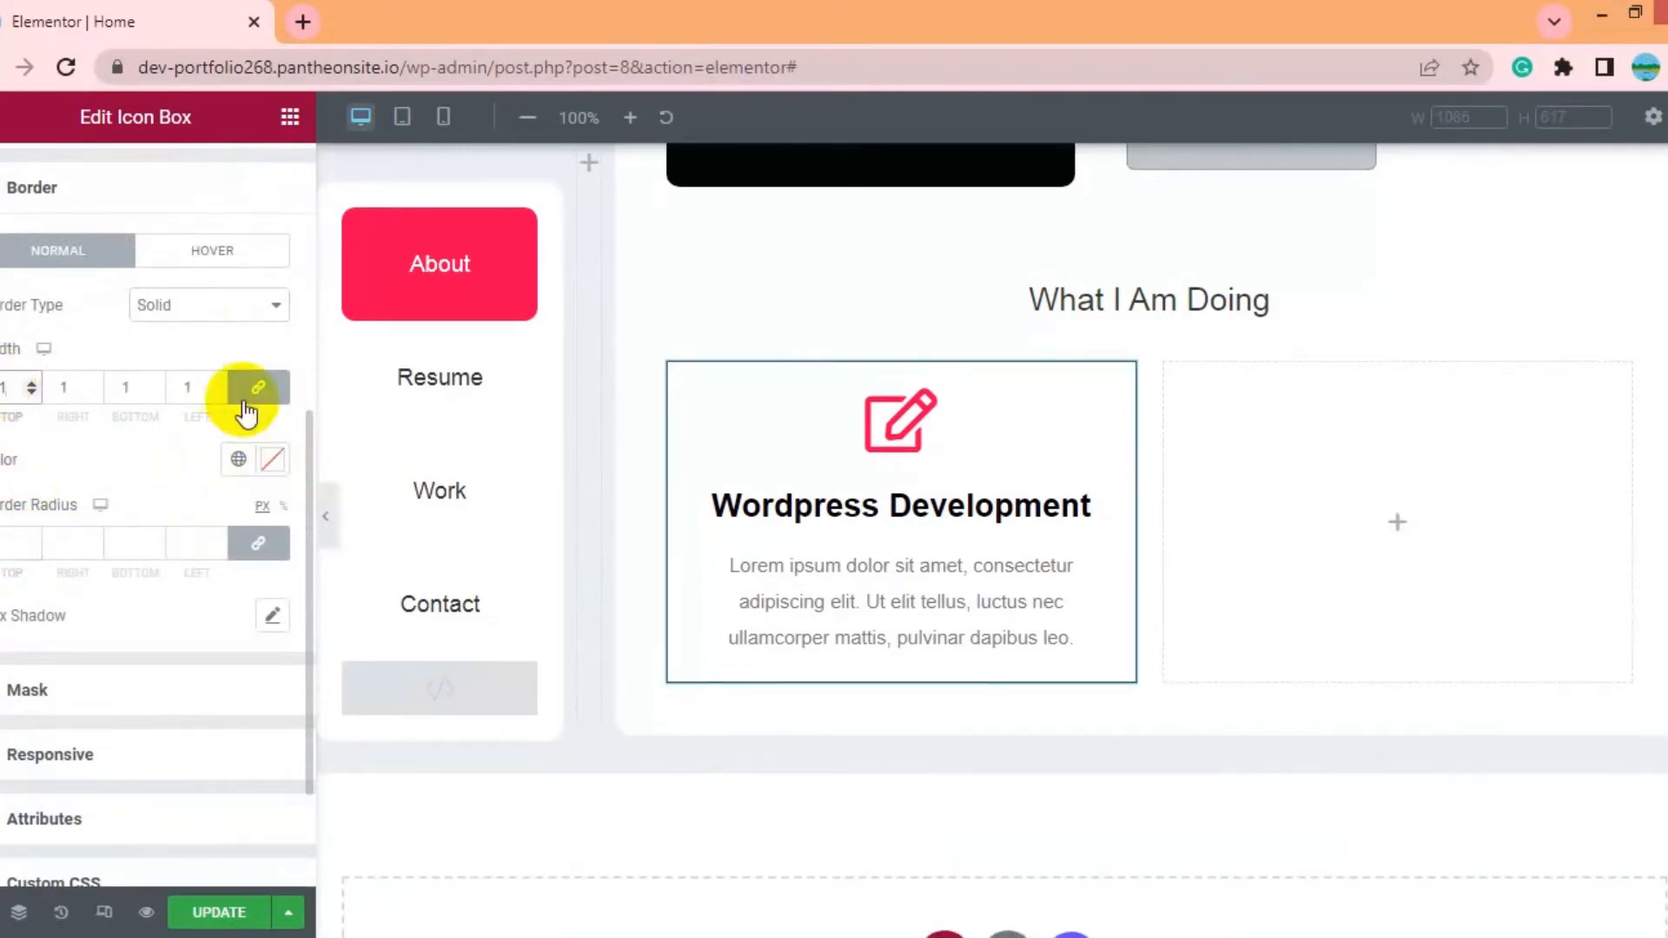
Set the icon box's border colour to #00000033 and its border radius to 10 px on all corners
click(272, 459)
text(000000)
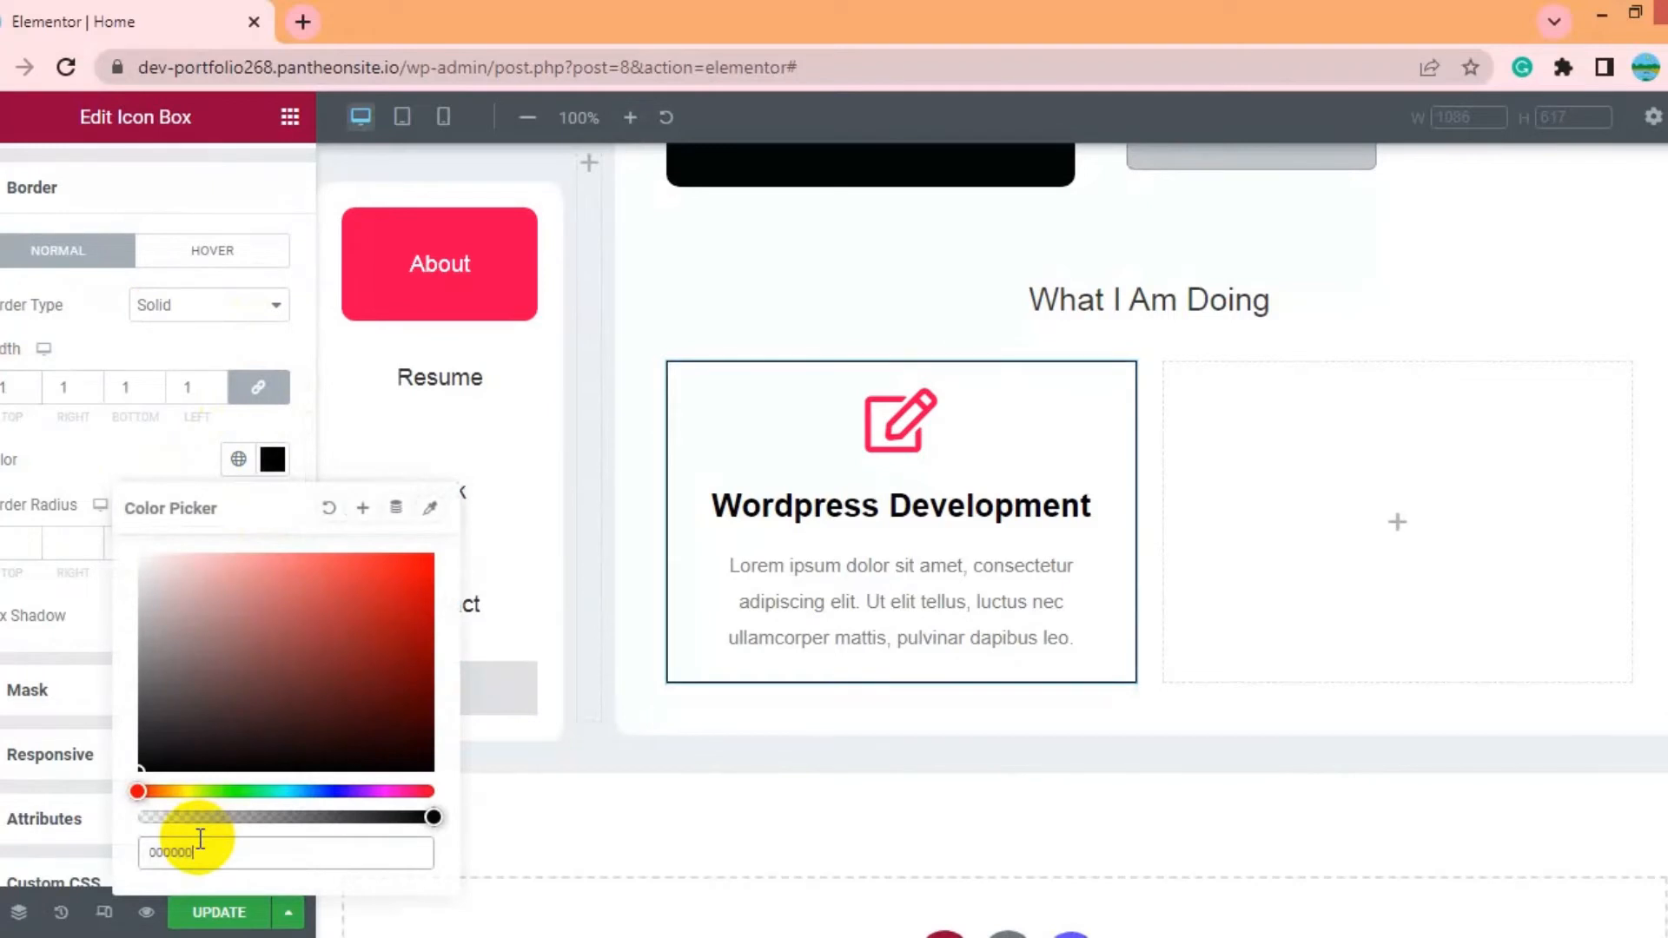
text(33)
click(26, 641)
click(24, 546)
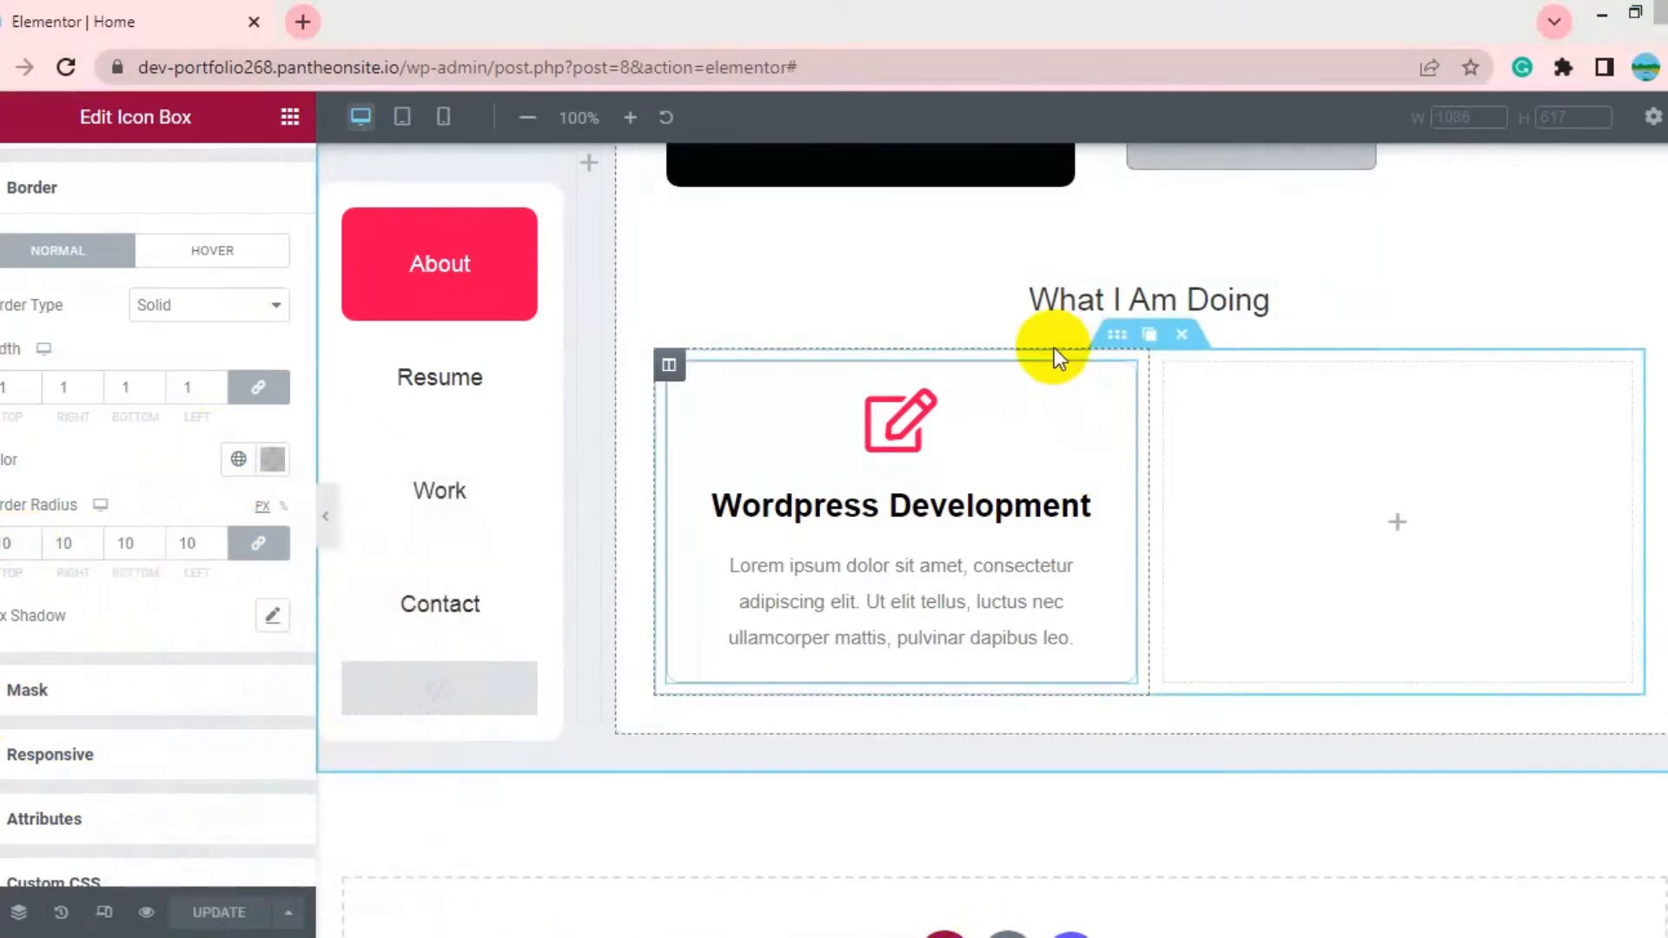
Duplicate the column holding the "Wordpress Development" icon box and delete the empty third column
click(707, 369)
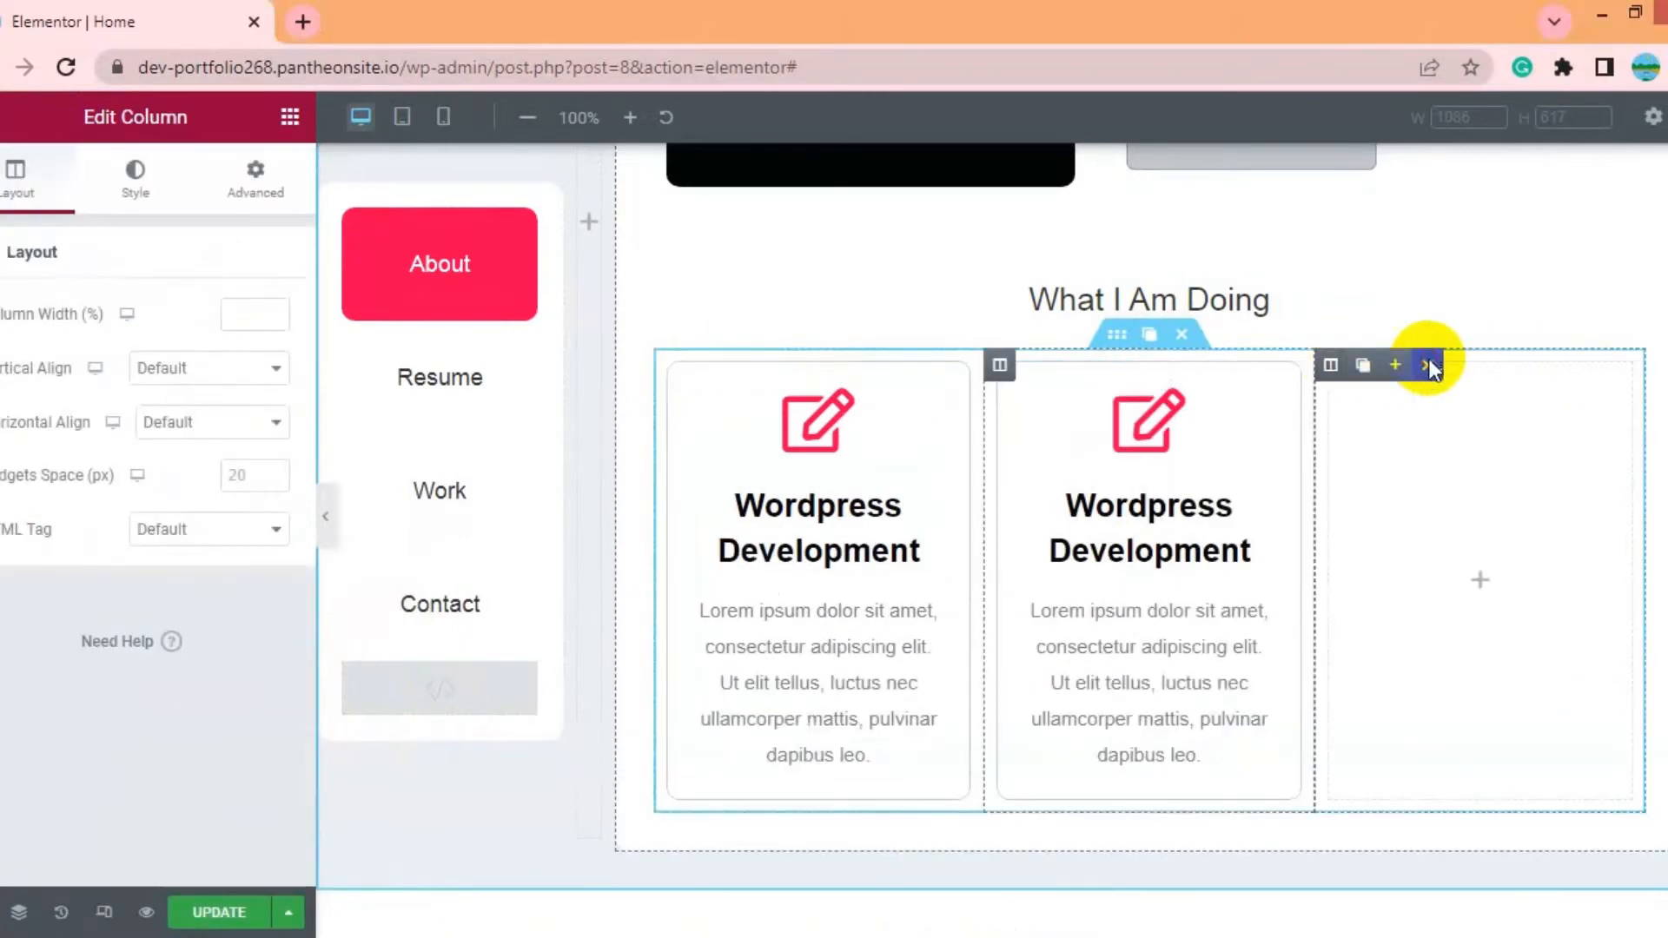
click(1427, 365)
Replace the icon of the duplicated icon box with the Html5 icon from the icon library
click(1608, 379)
click(78, 444)
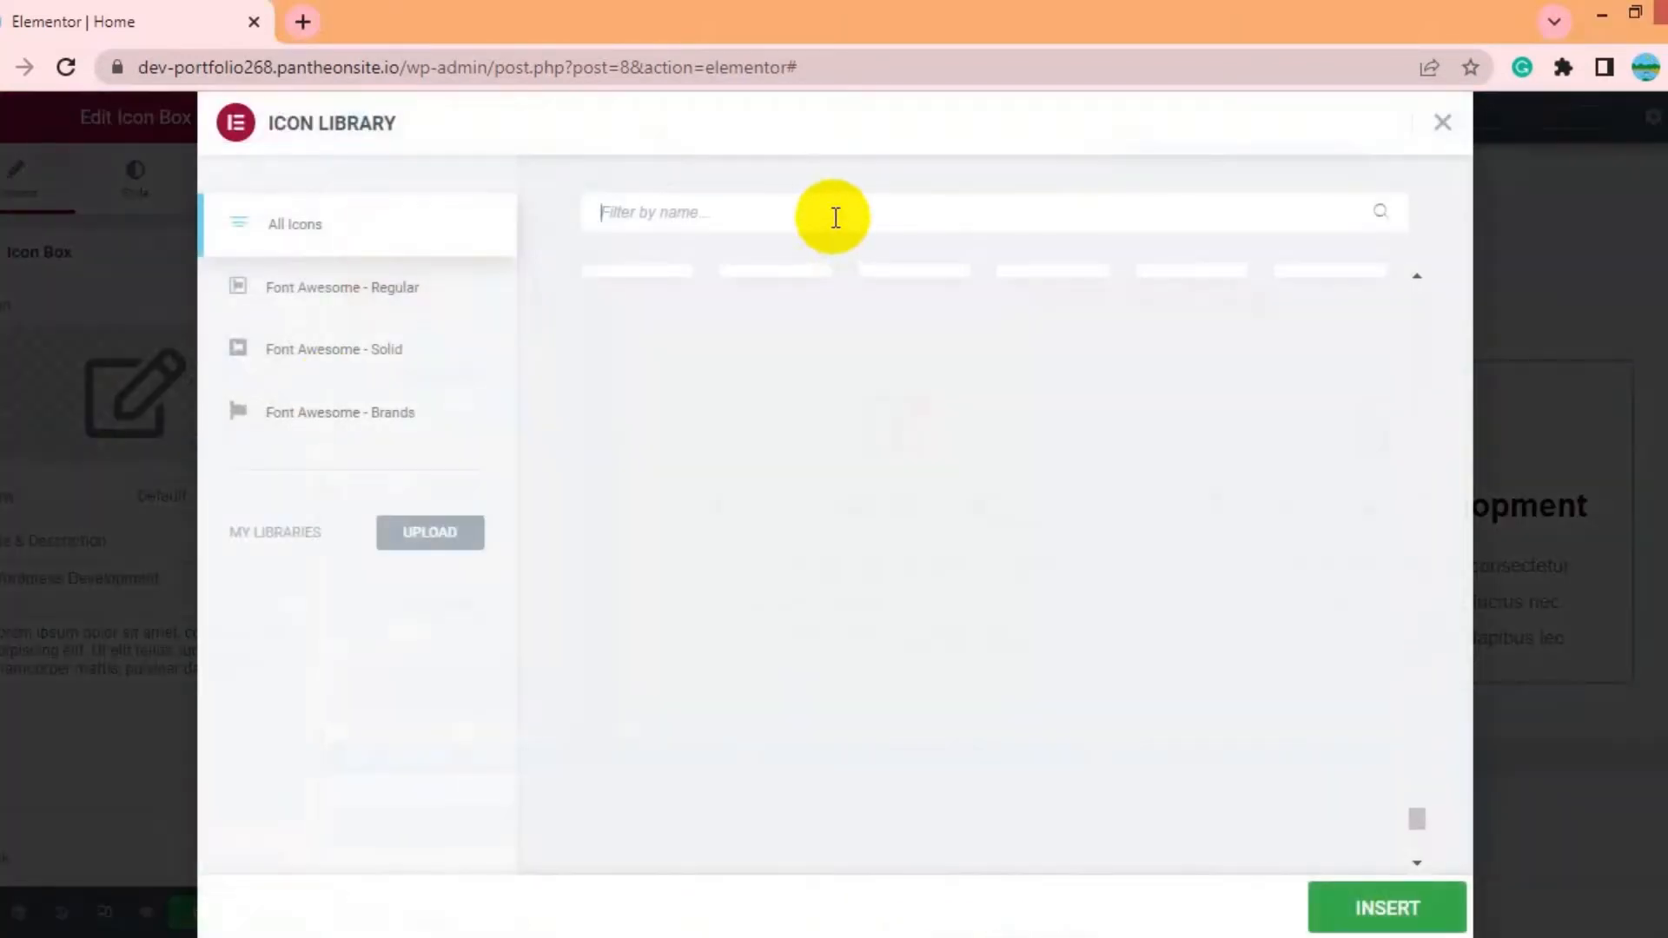
text(html)
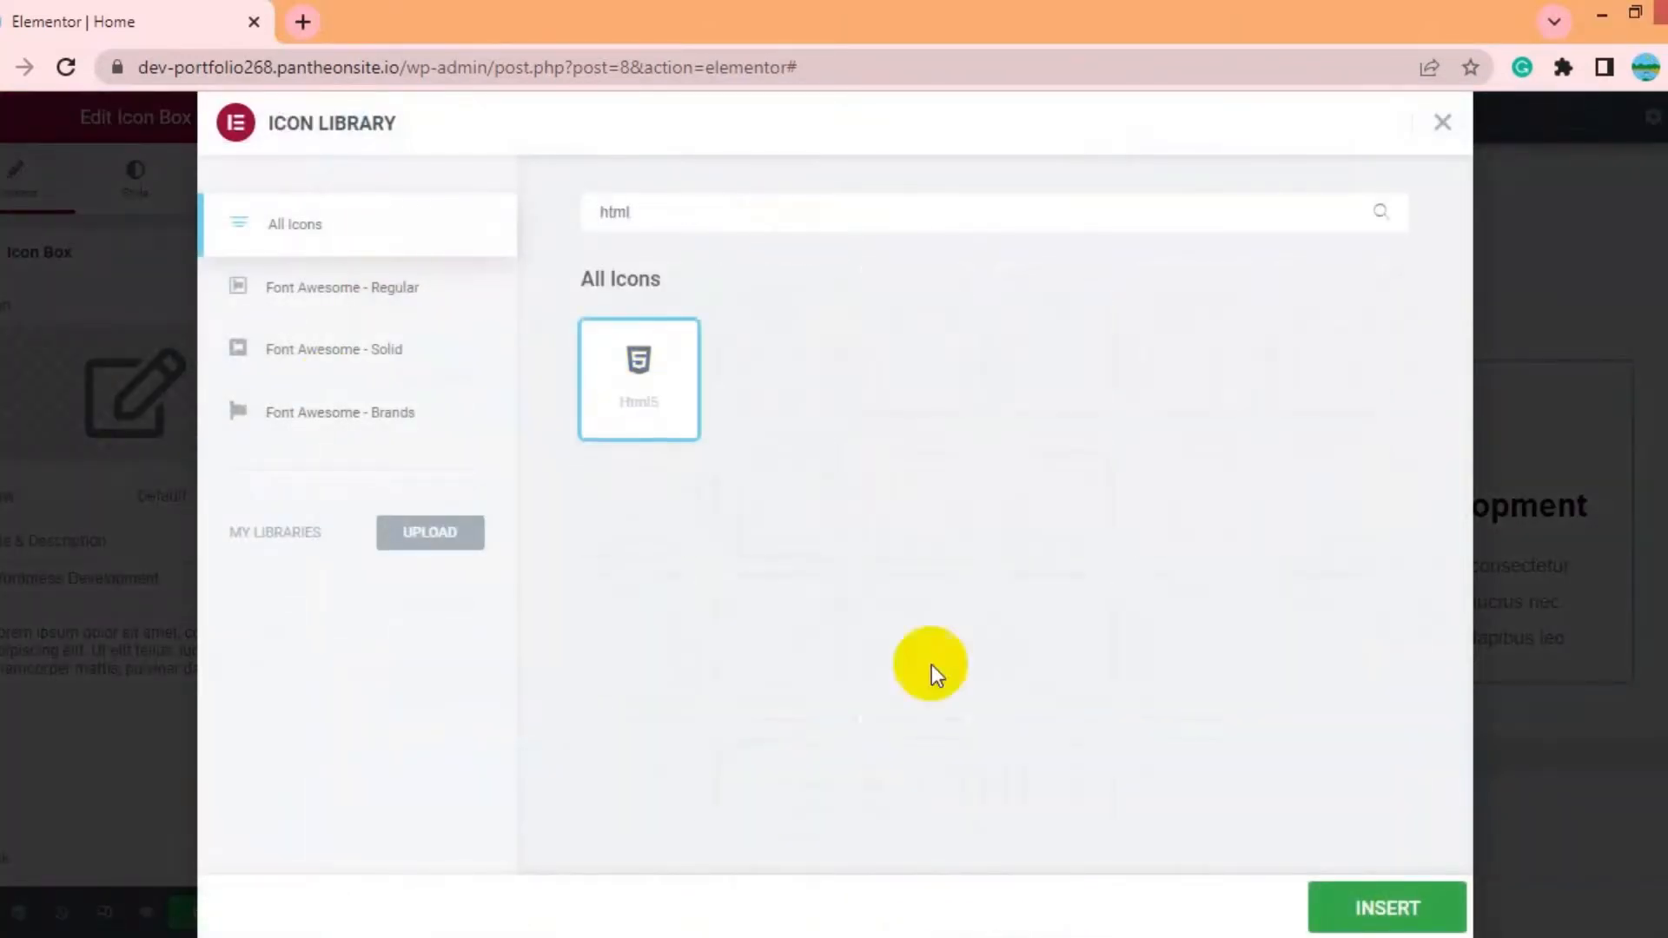
click(1387, 907)
Change the second icon box's title to "Web Design" and duplicate the inner section containing both icon boxes
triple_click(71, 577)
text(W)
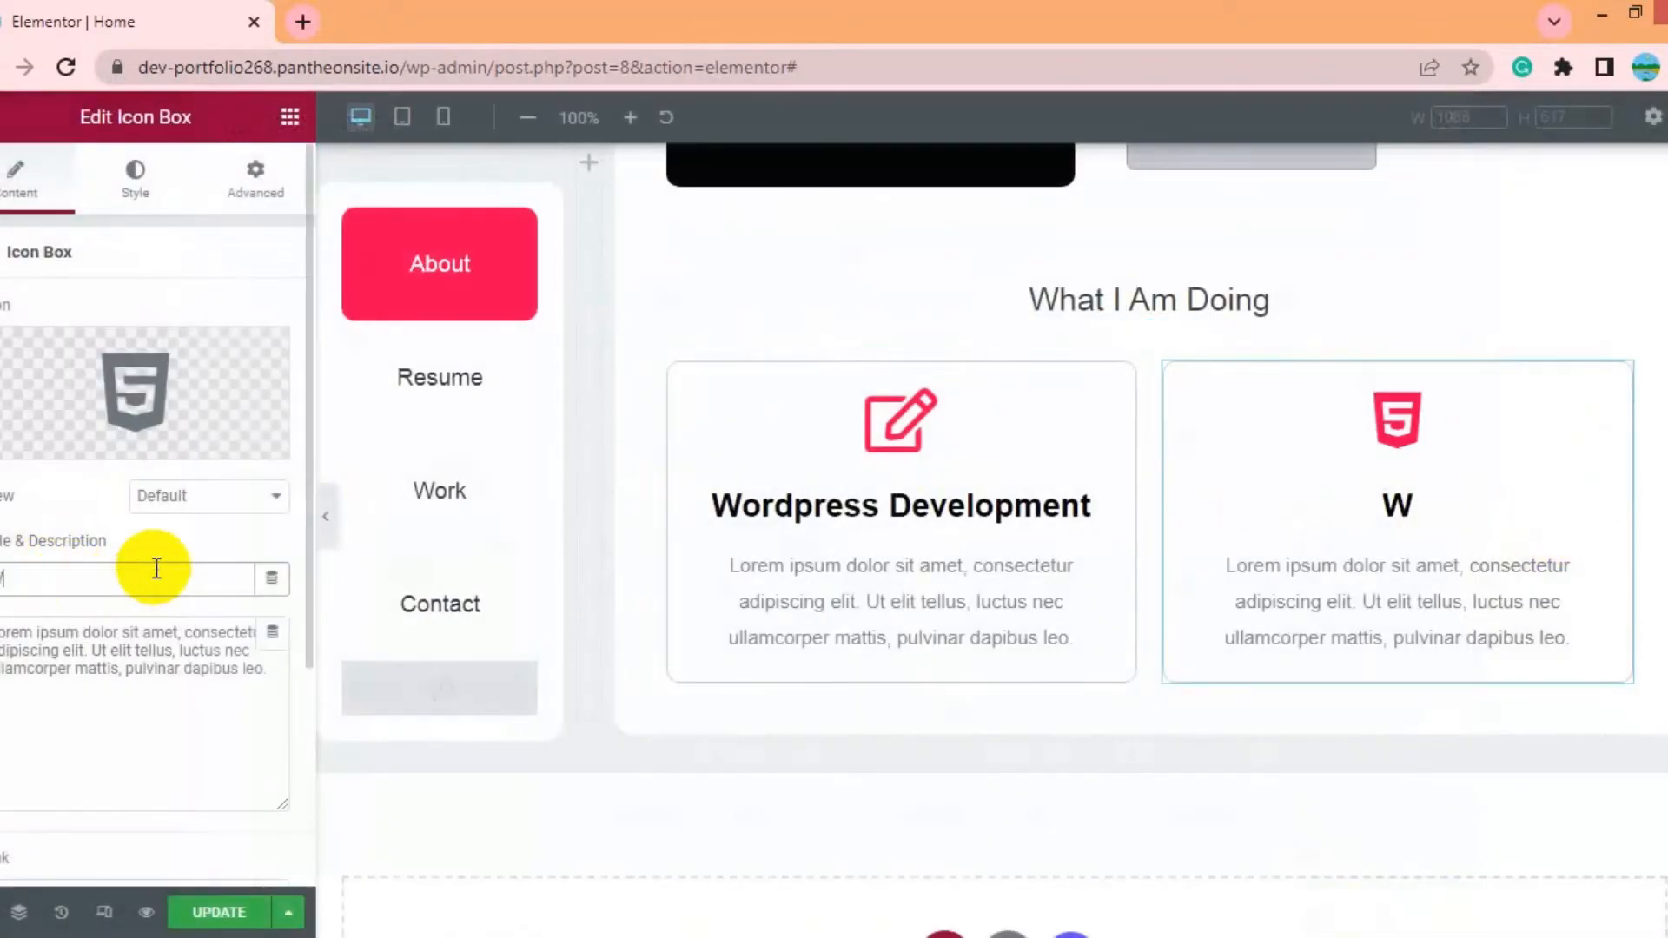
text(eb Design)
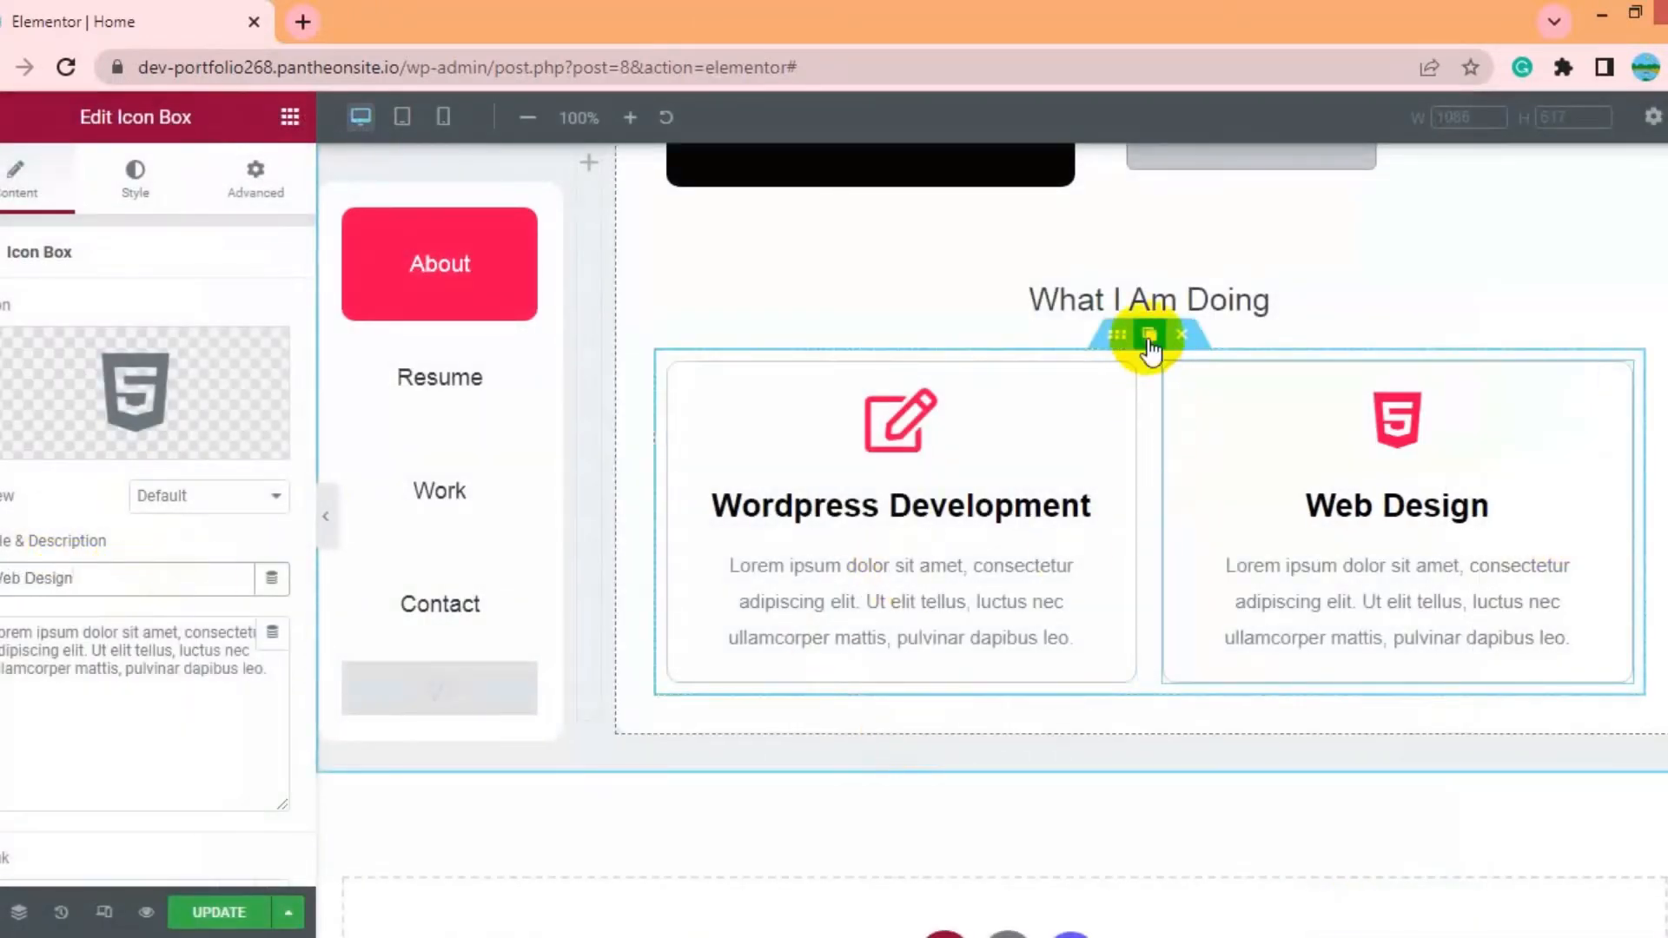
click(1146, 342)
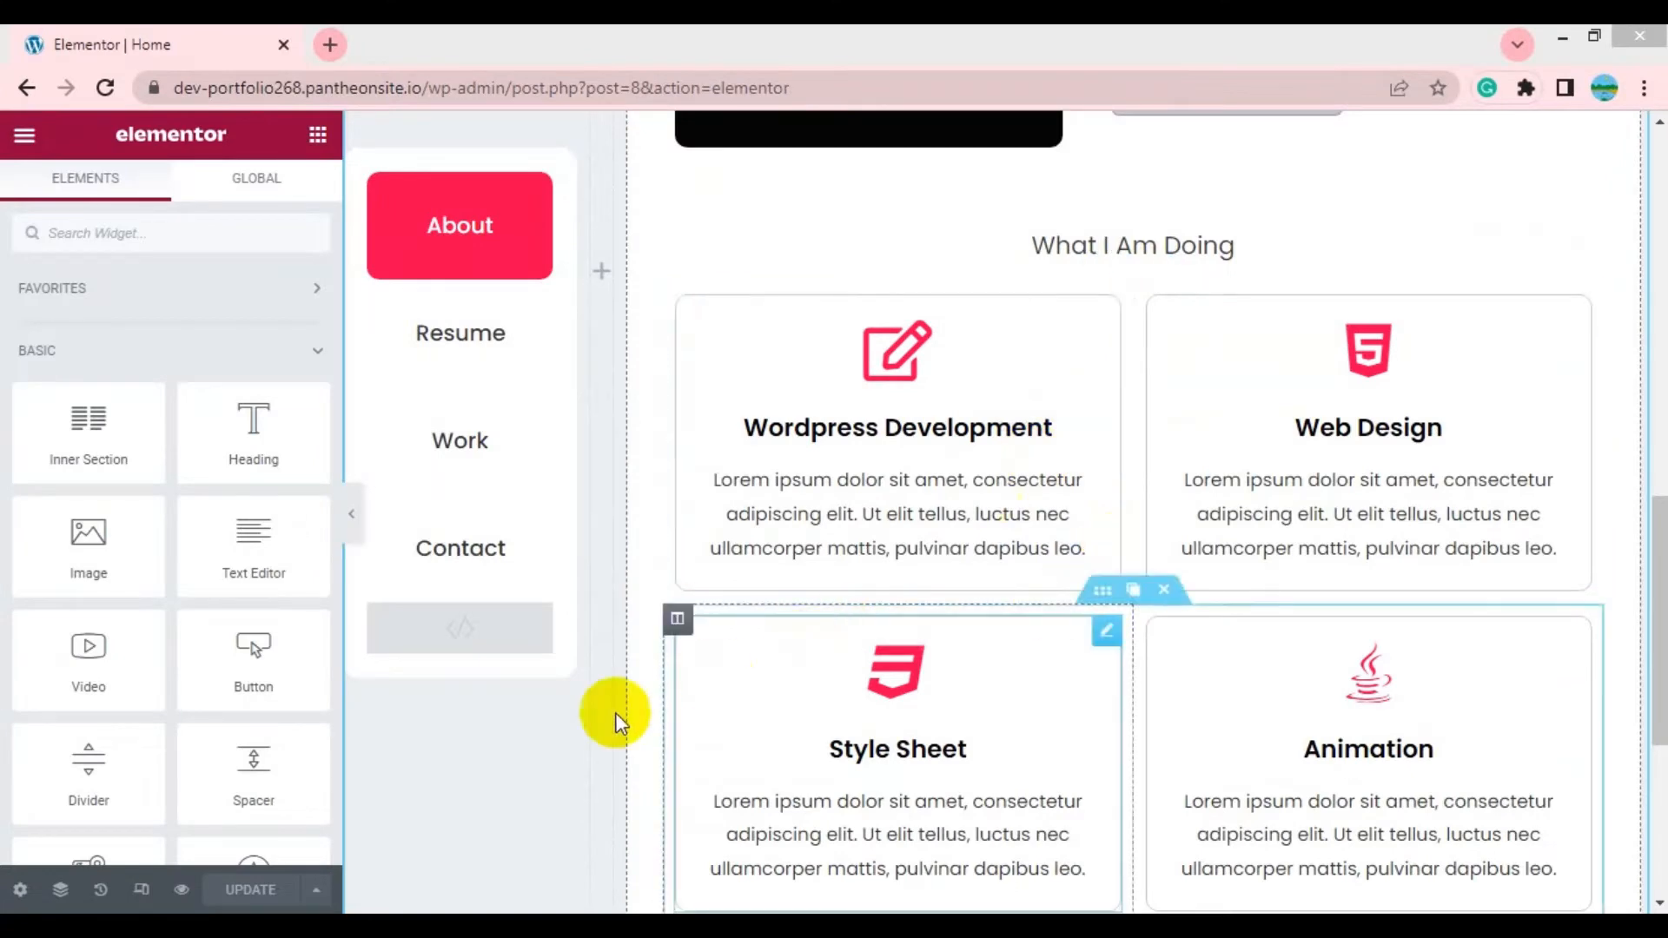
scroll(1154, 658, down, 4)
drag(357, 580, 1138, 450)
right_click(1593, 493)
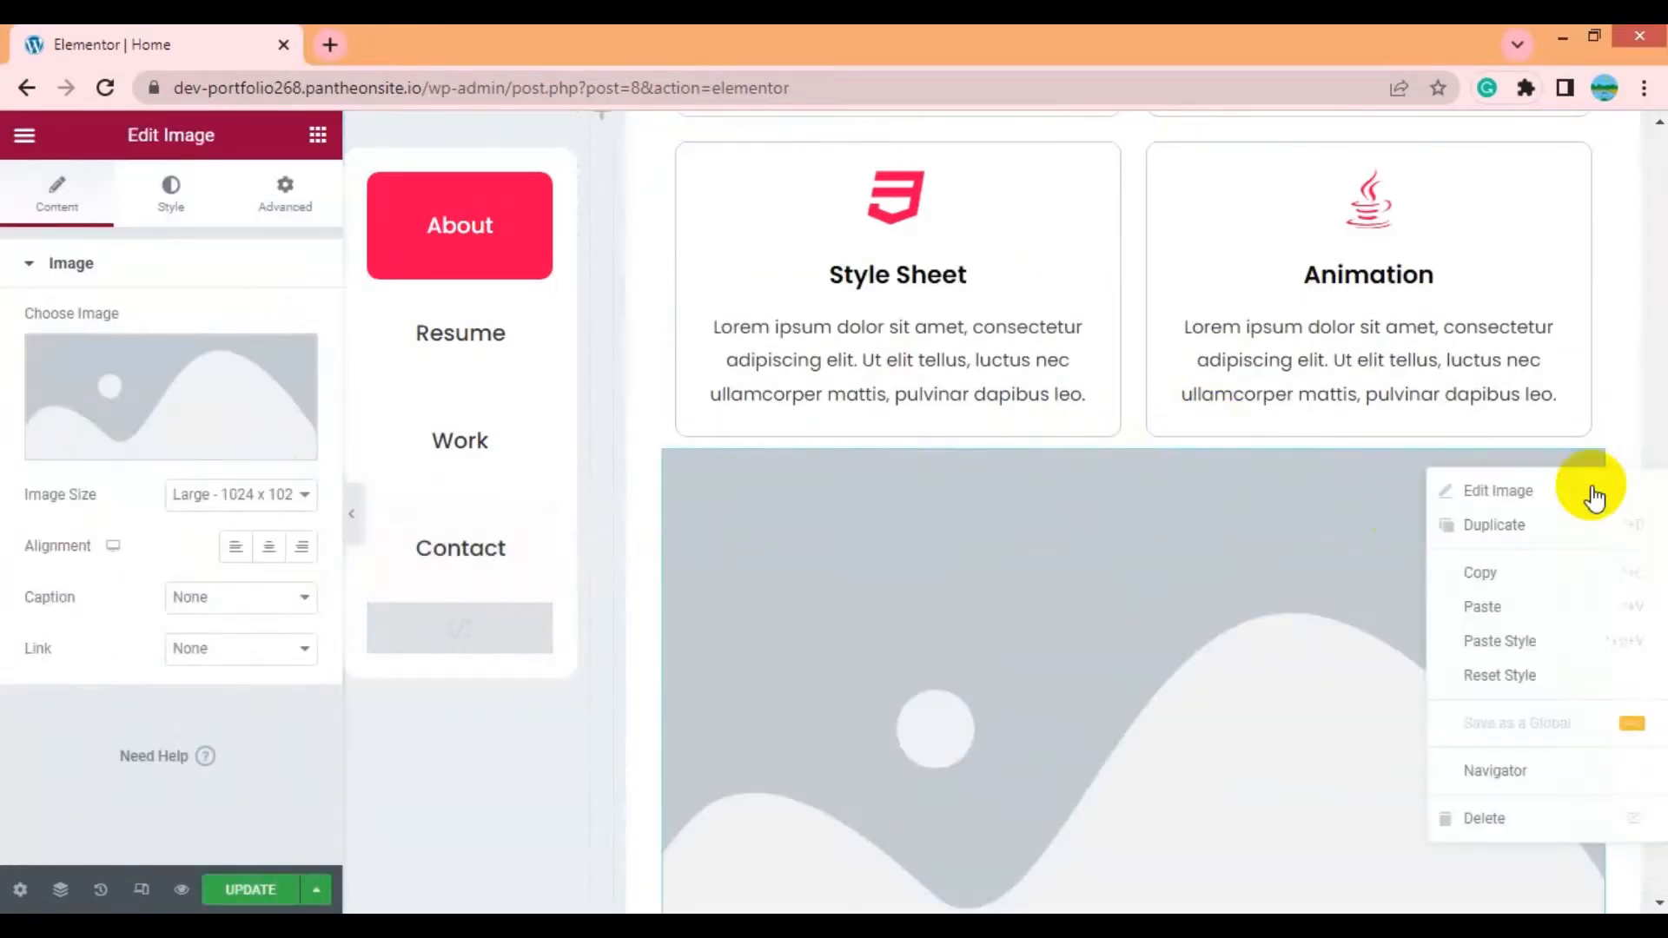
click(1510, 817)
Add a single-column inner section below the Style Sheet and Animation boxes and place a Heading widget in it
drag(123, 497, 1155, 448)
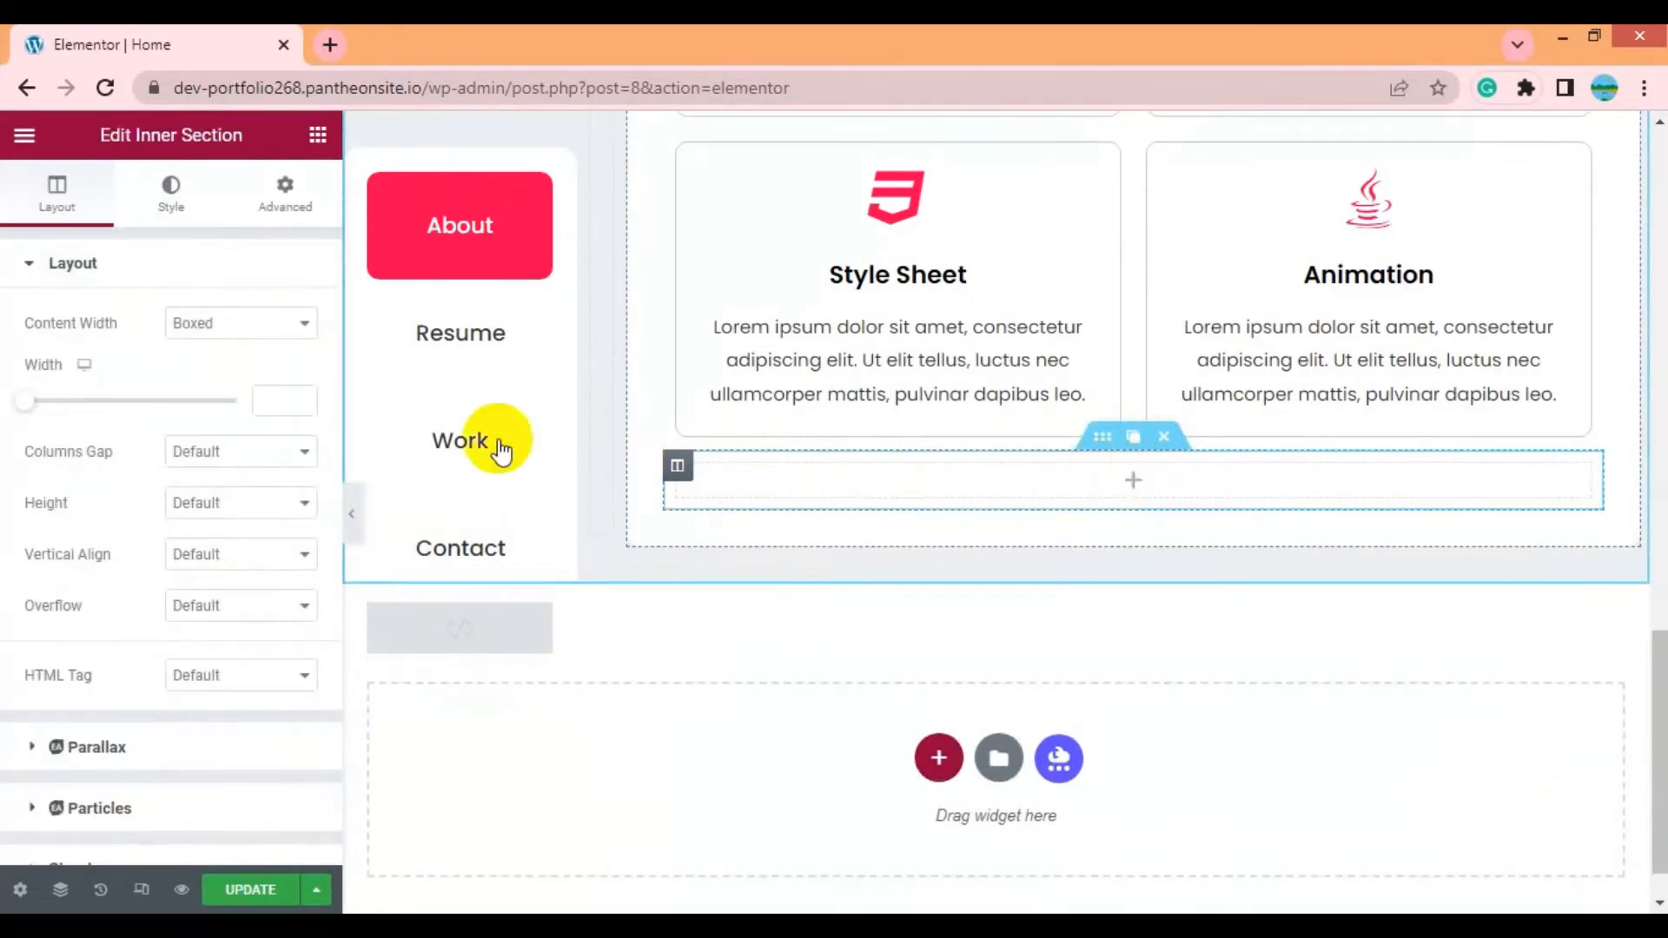
click(318, 135)
drag(253, 421, 1077, 480)
Set the new heading's HTML tag to H3, enter the text "Our Trusted Clients" and centre it
click(241, 619)
click(226, 681)
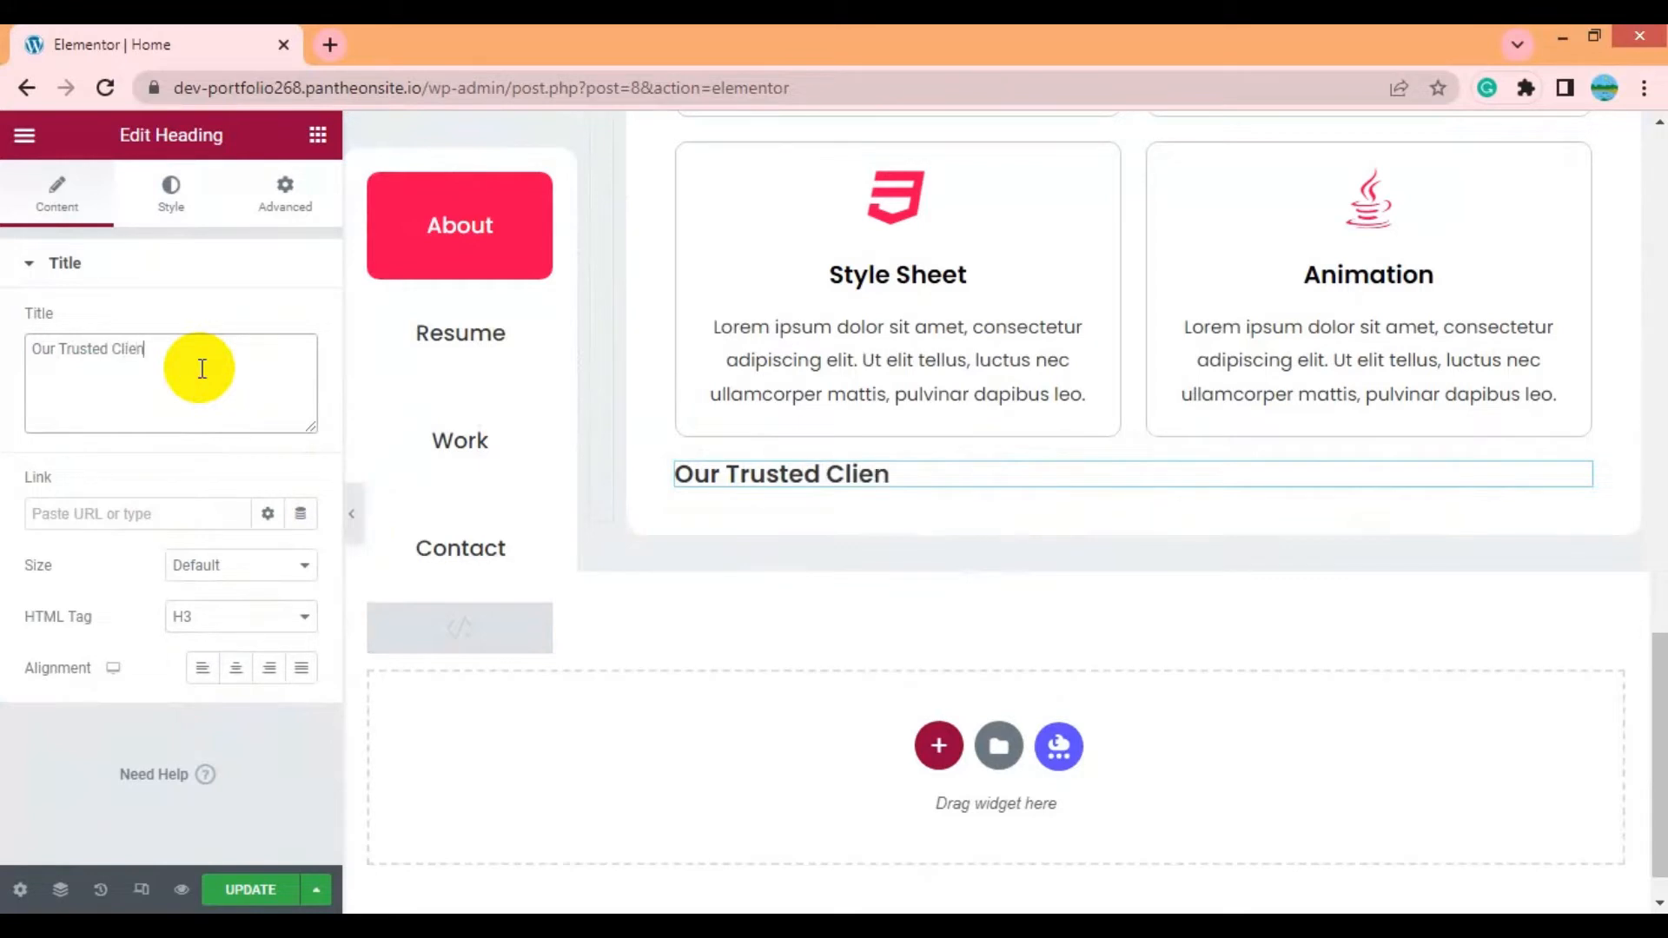
click(236, 667)
Give the "Our Trusted Clients" heading a 60 px top margin with the other sides at 0, and save the page
click(284, 196)
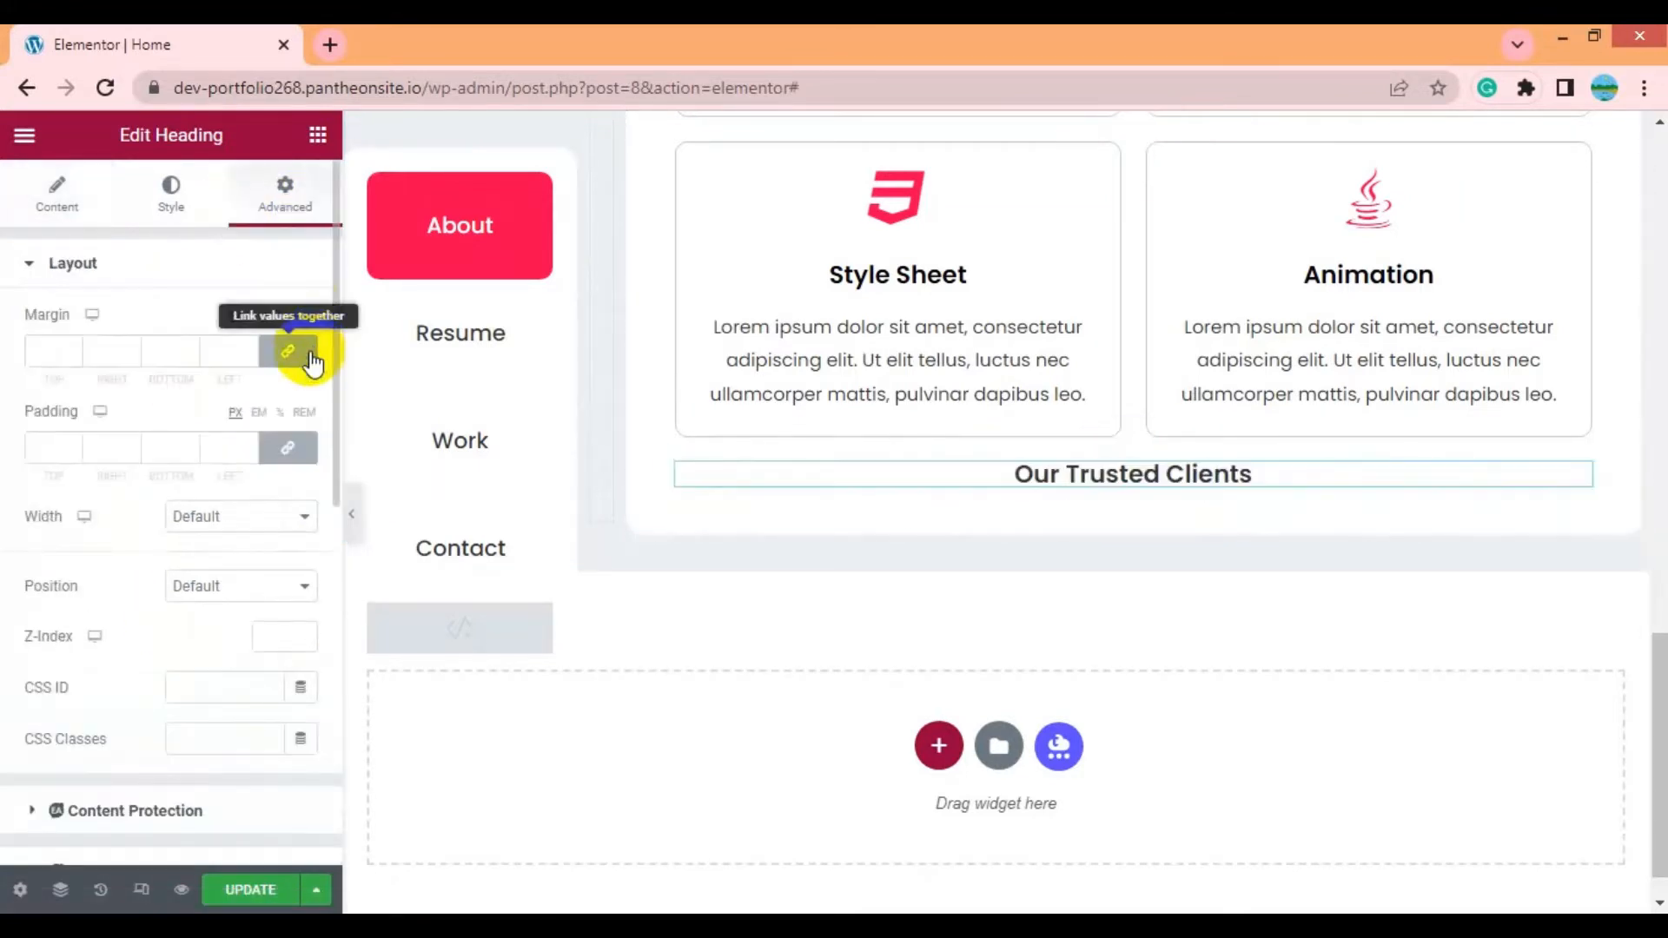
text(60)
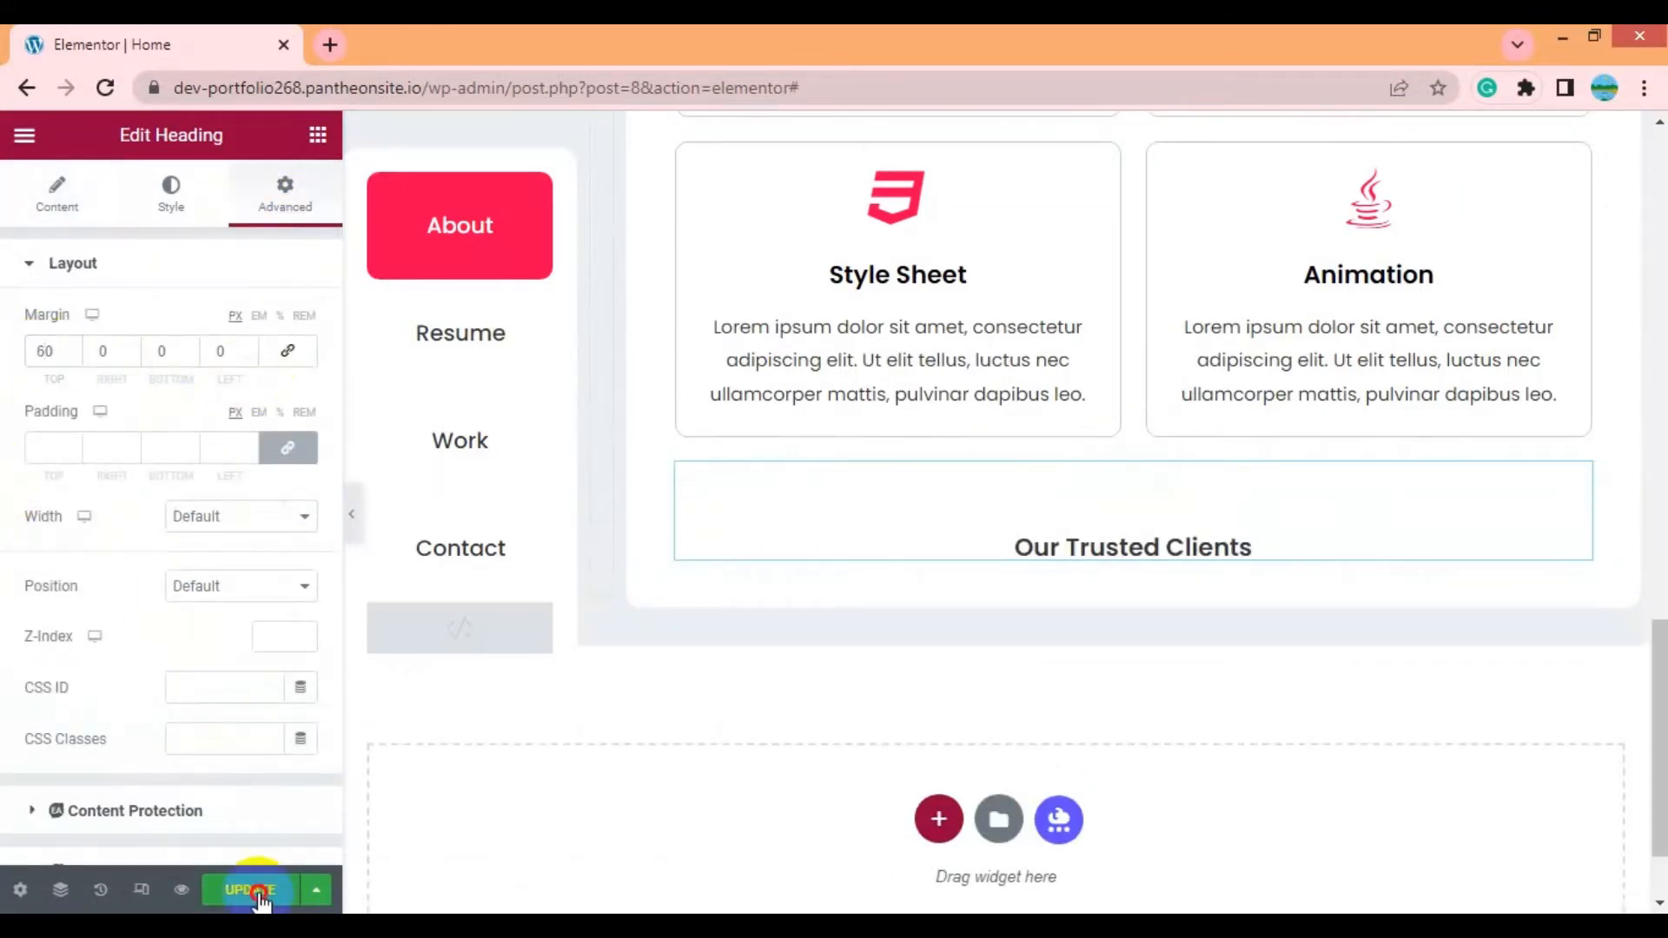
click(250, 889)
Add an Image Carousel widget below the "Our Trusted Clients" heading and set its image size to Full
click(318, 135)
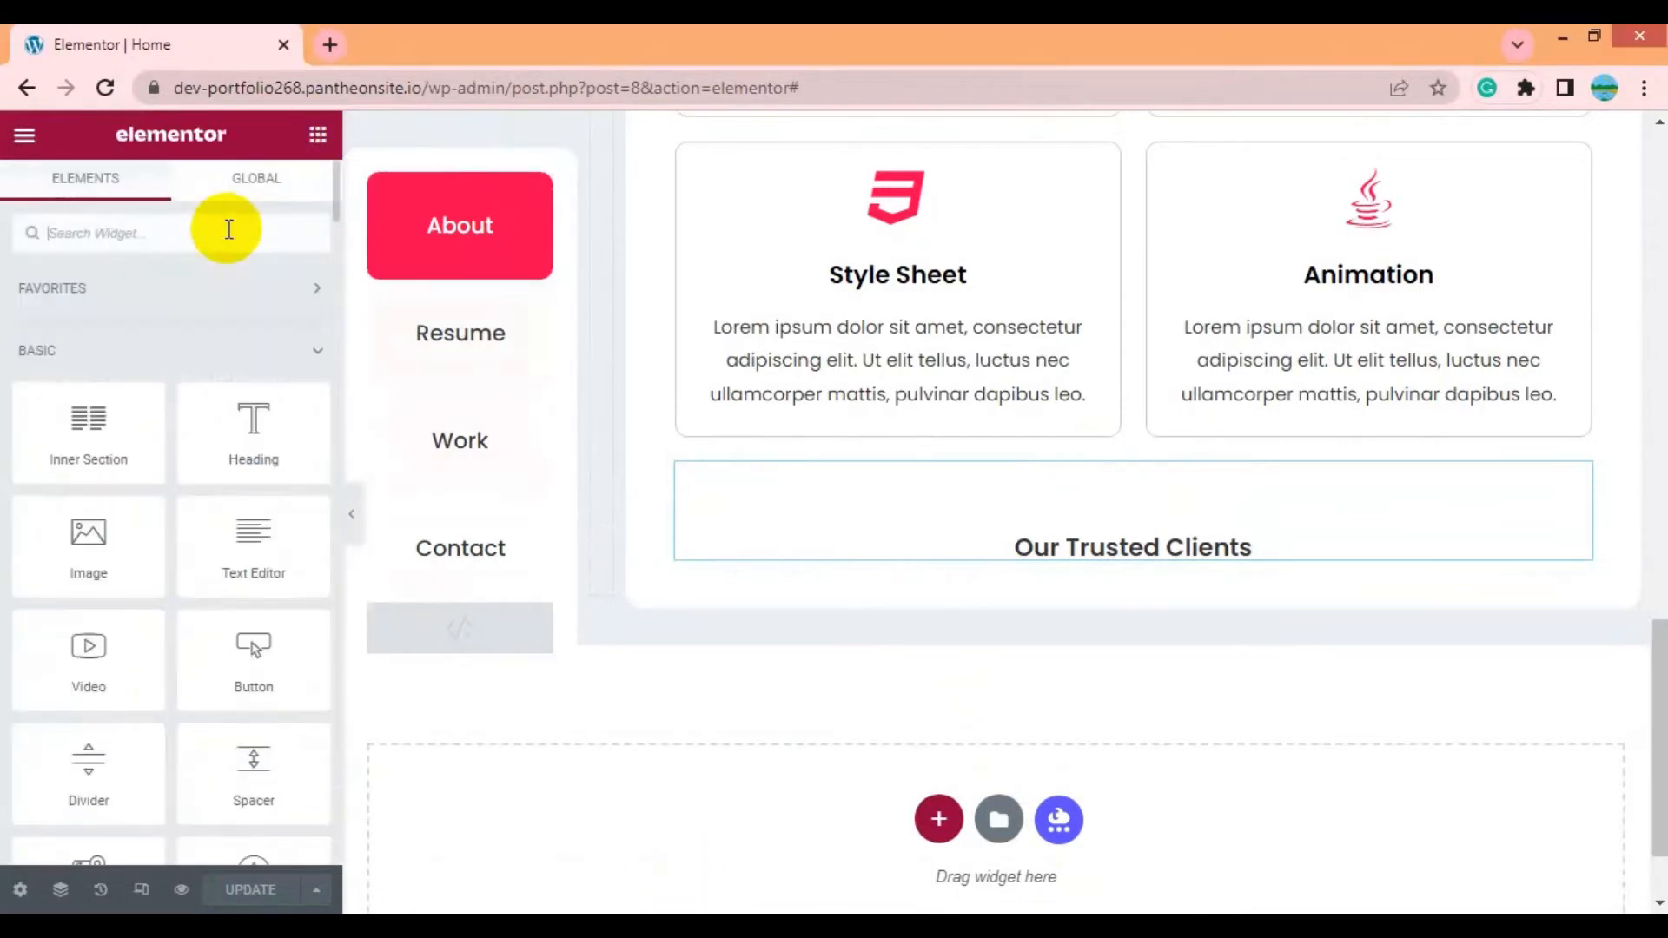
click(228, 231)
text(image)
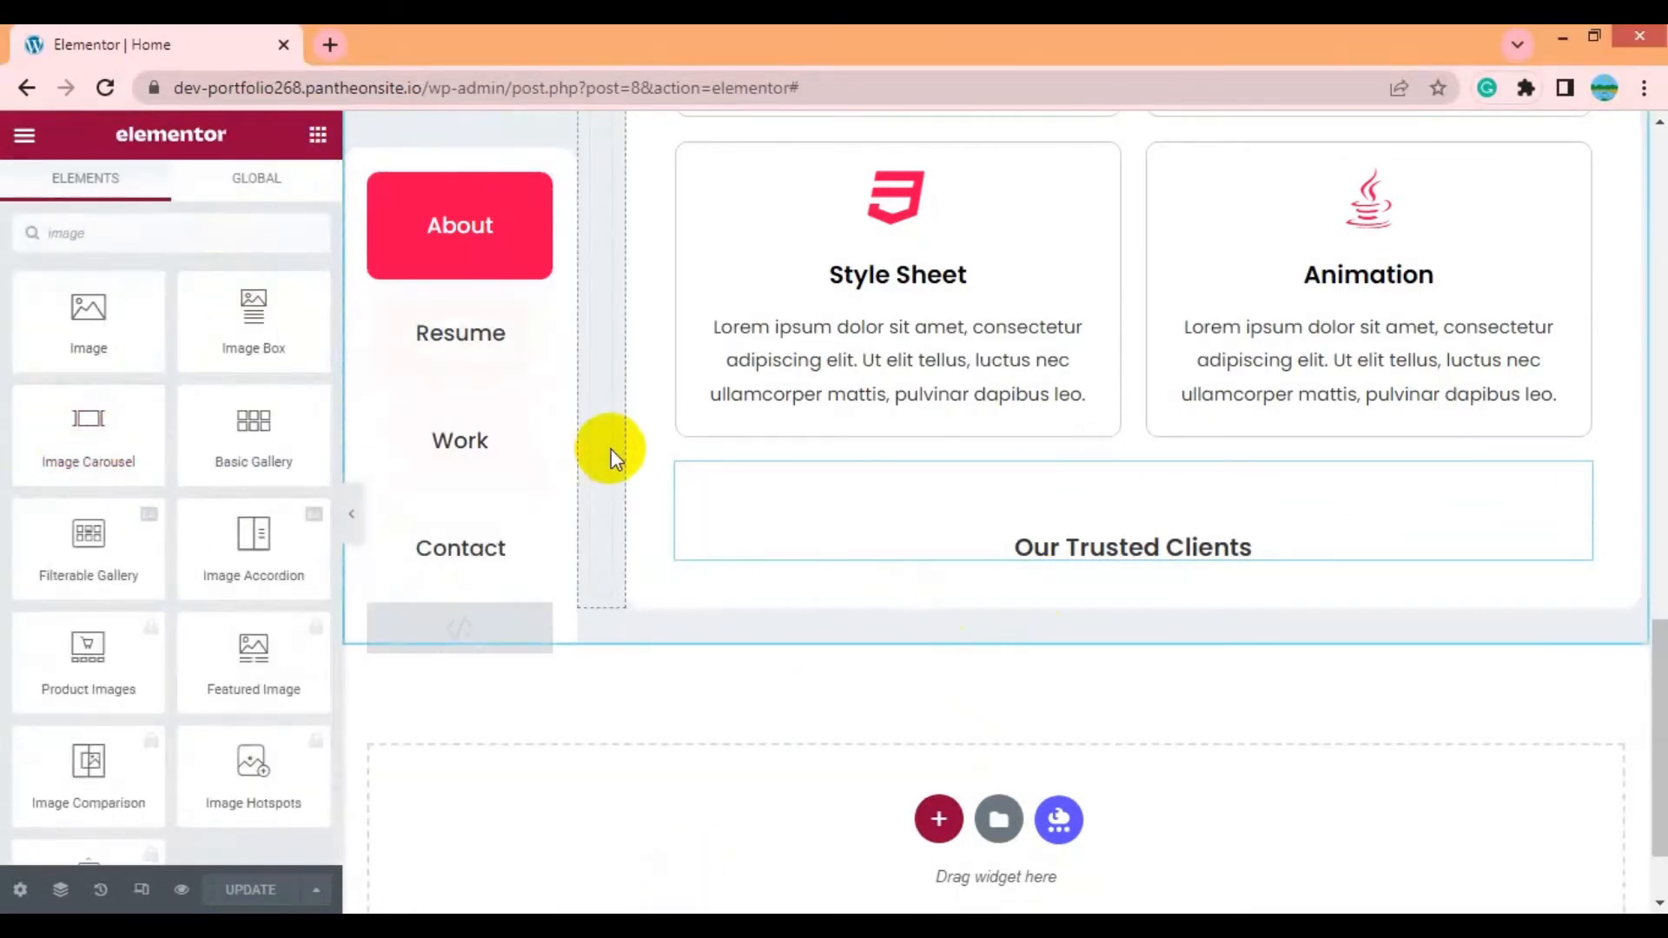
drag(76, 445, 1098, 555)
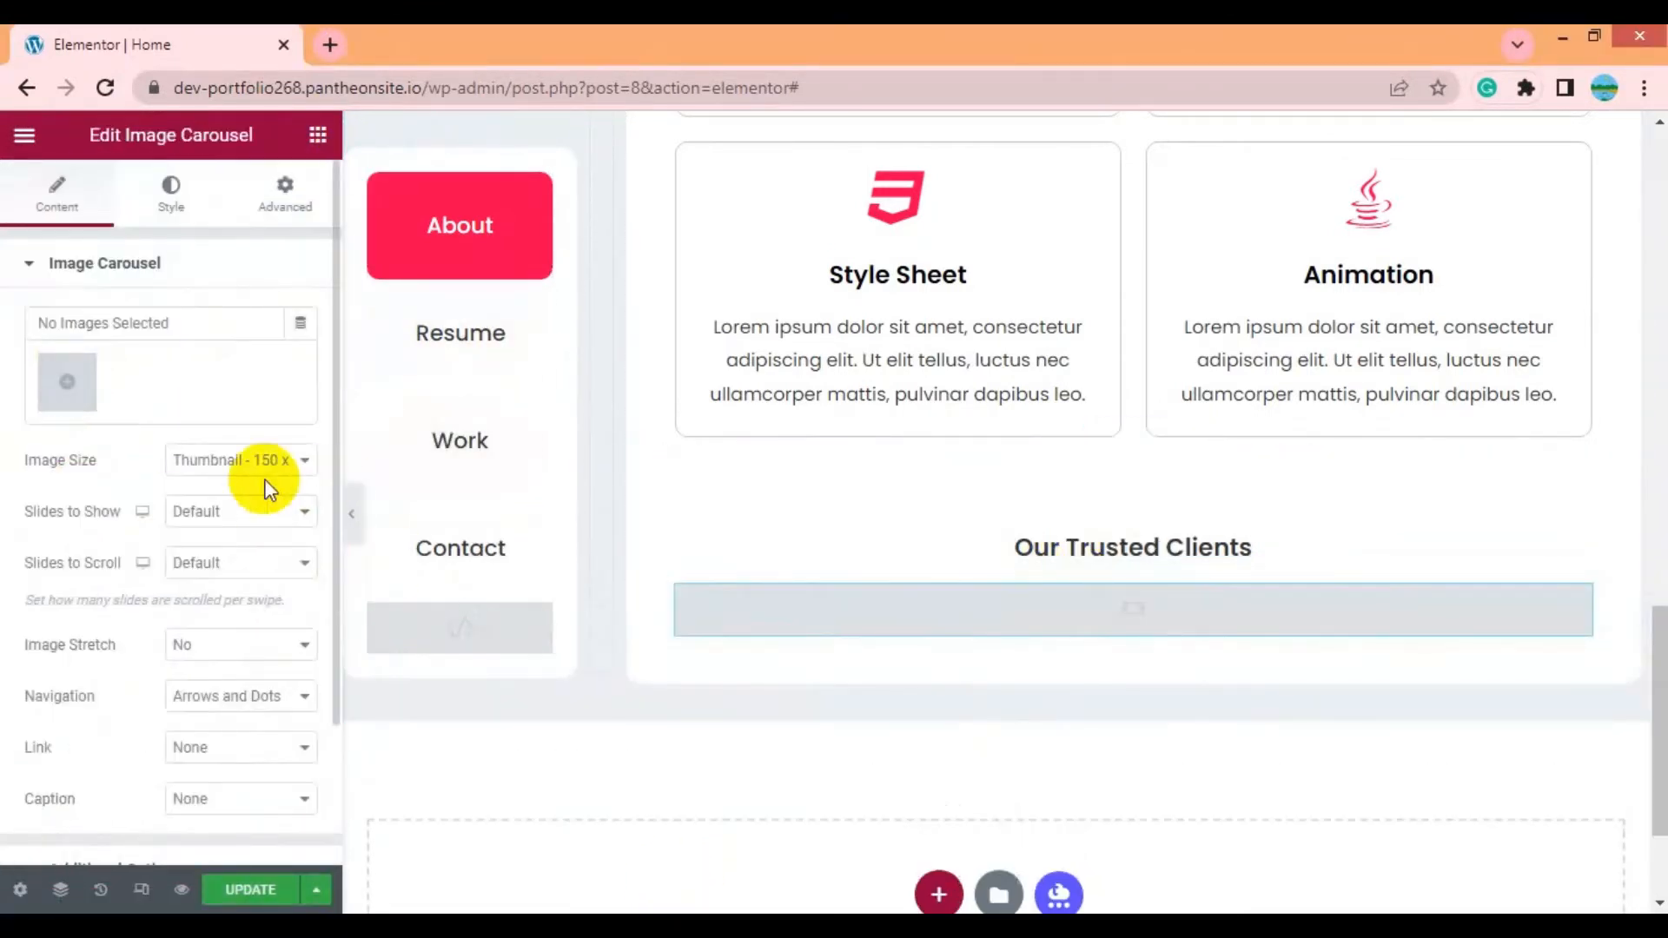
click(265, 469)
click(242, 596)
Upload the six logo images from the Companies folder and create a new gallery from them for the carousel
click(67, 382)
click(346, 227)
click(916, 537)
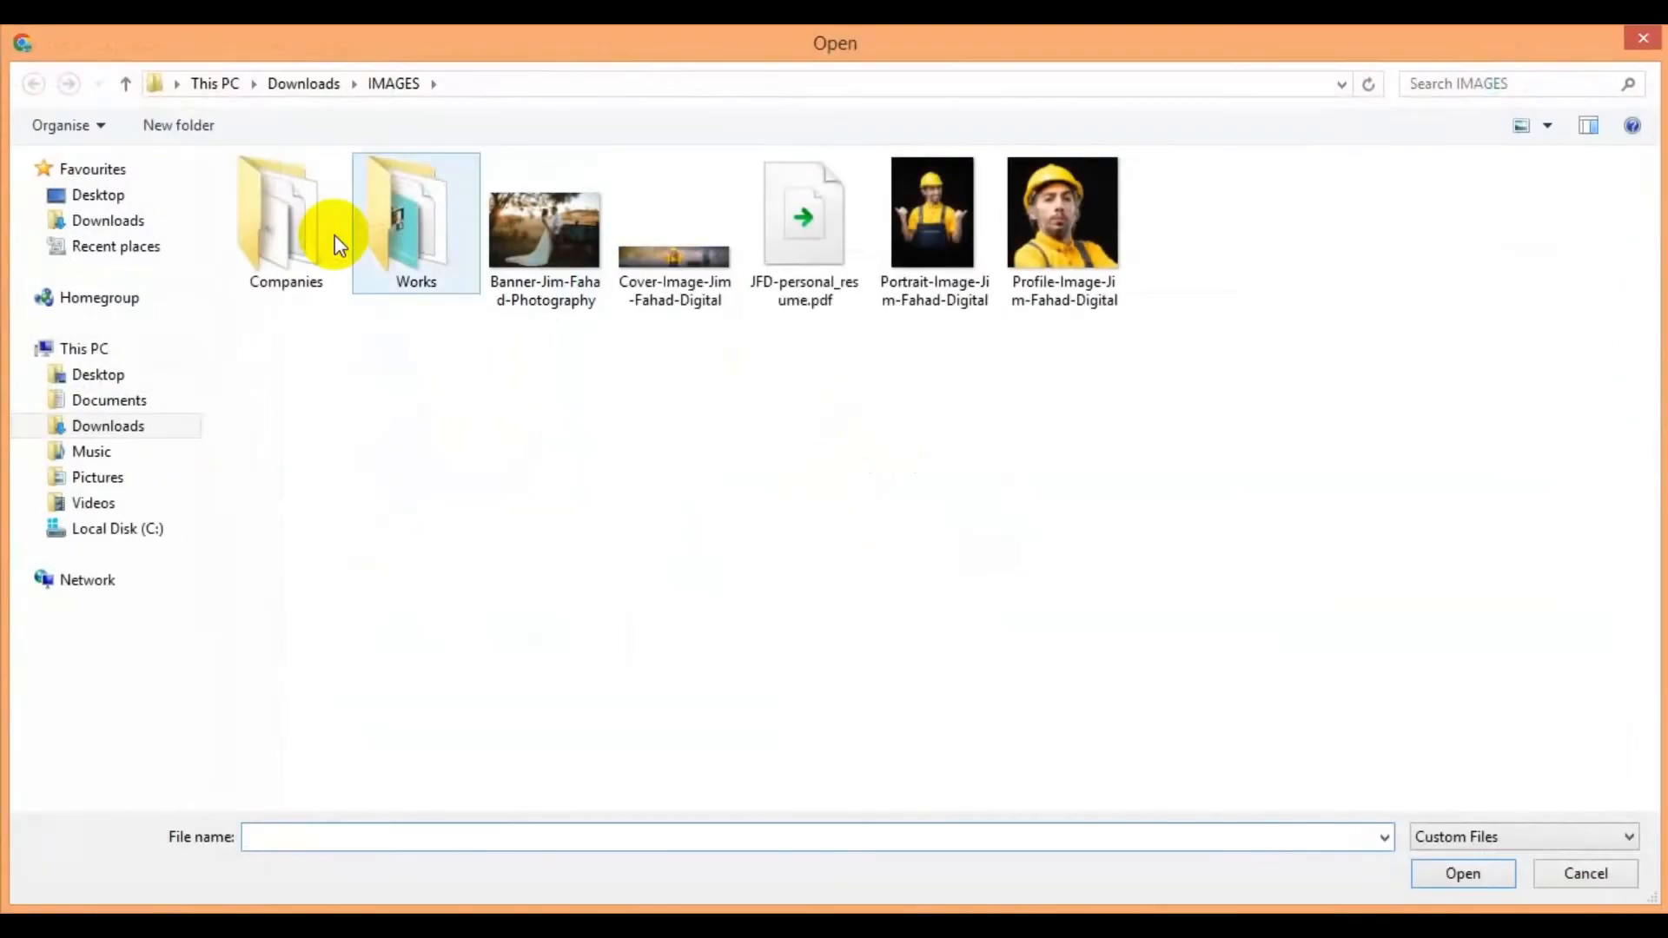
double_click(336, 236)
drag(1137, 398, 221, 121)
click(1463, 873)
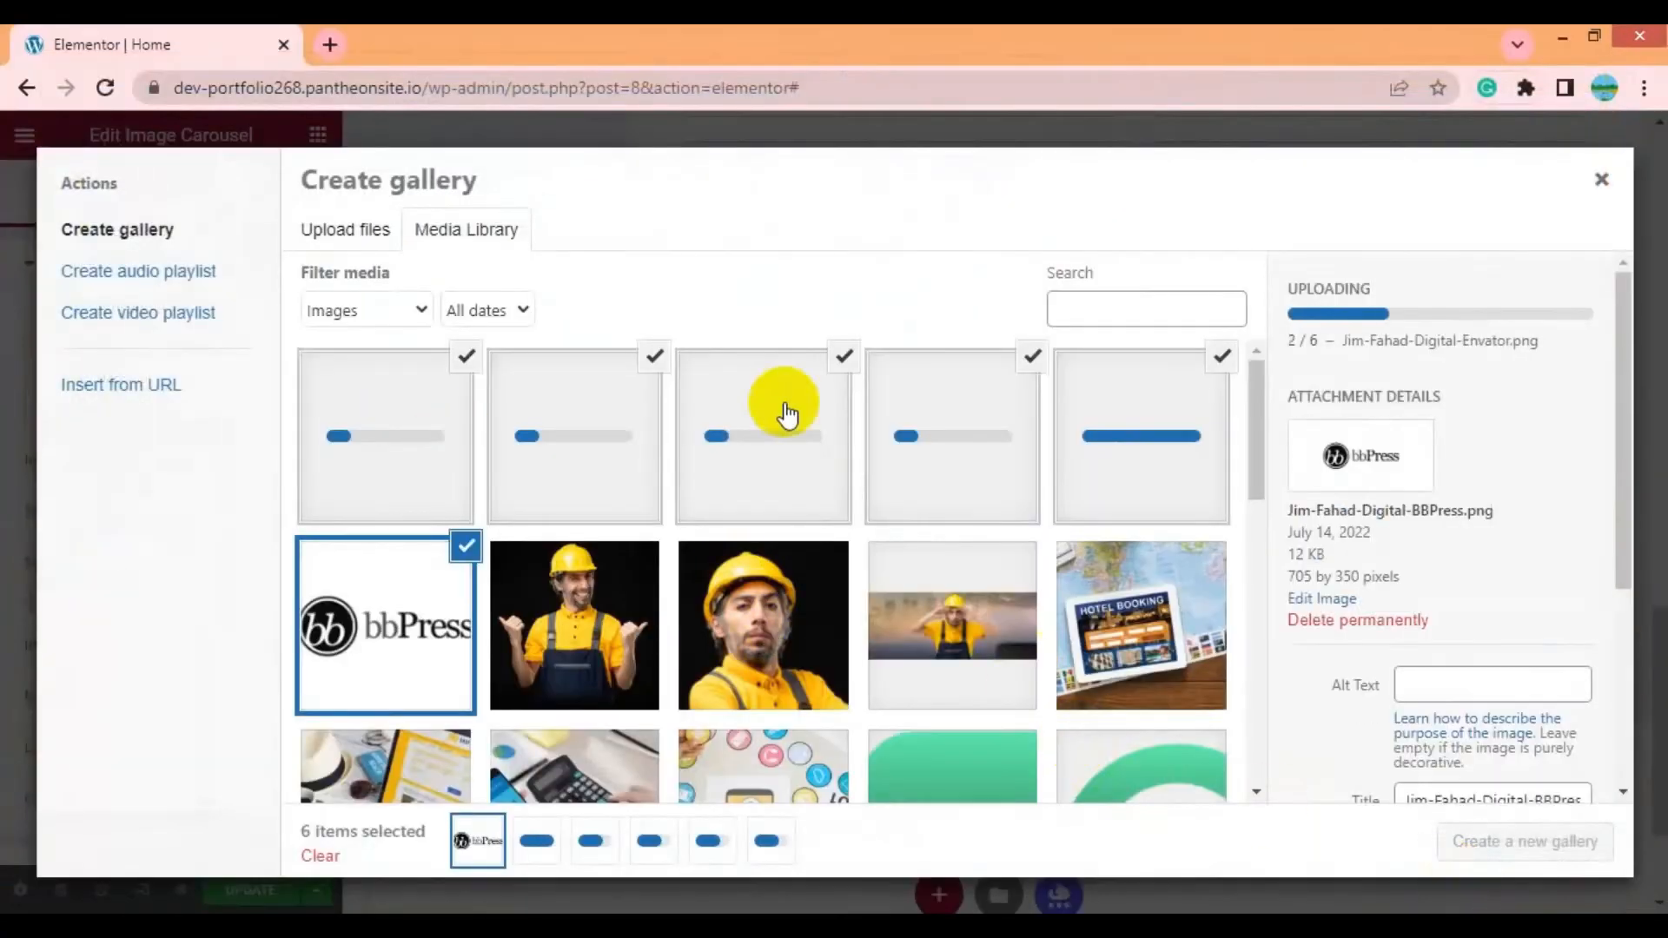
click(1553, 843)
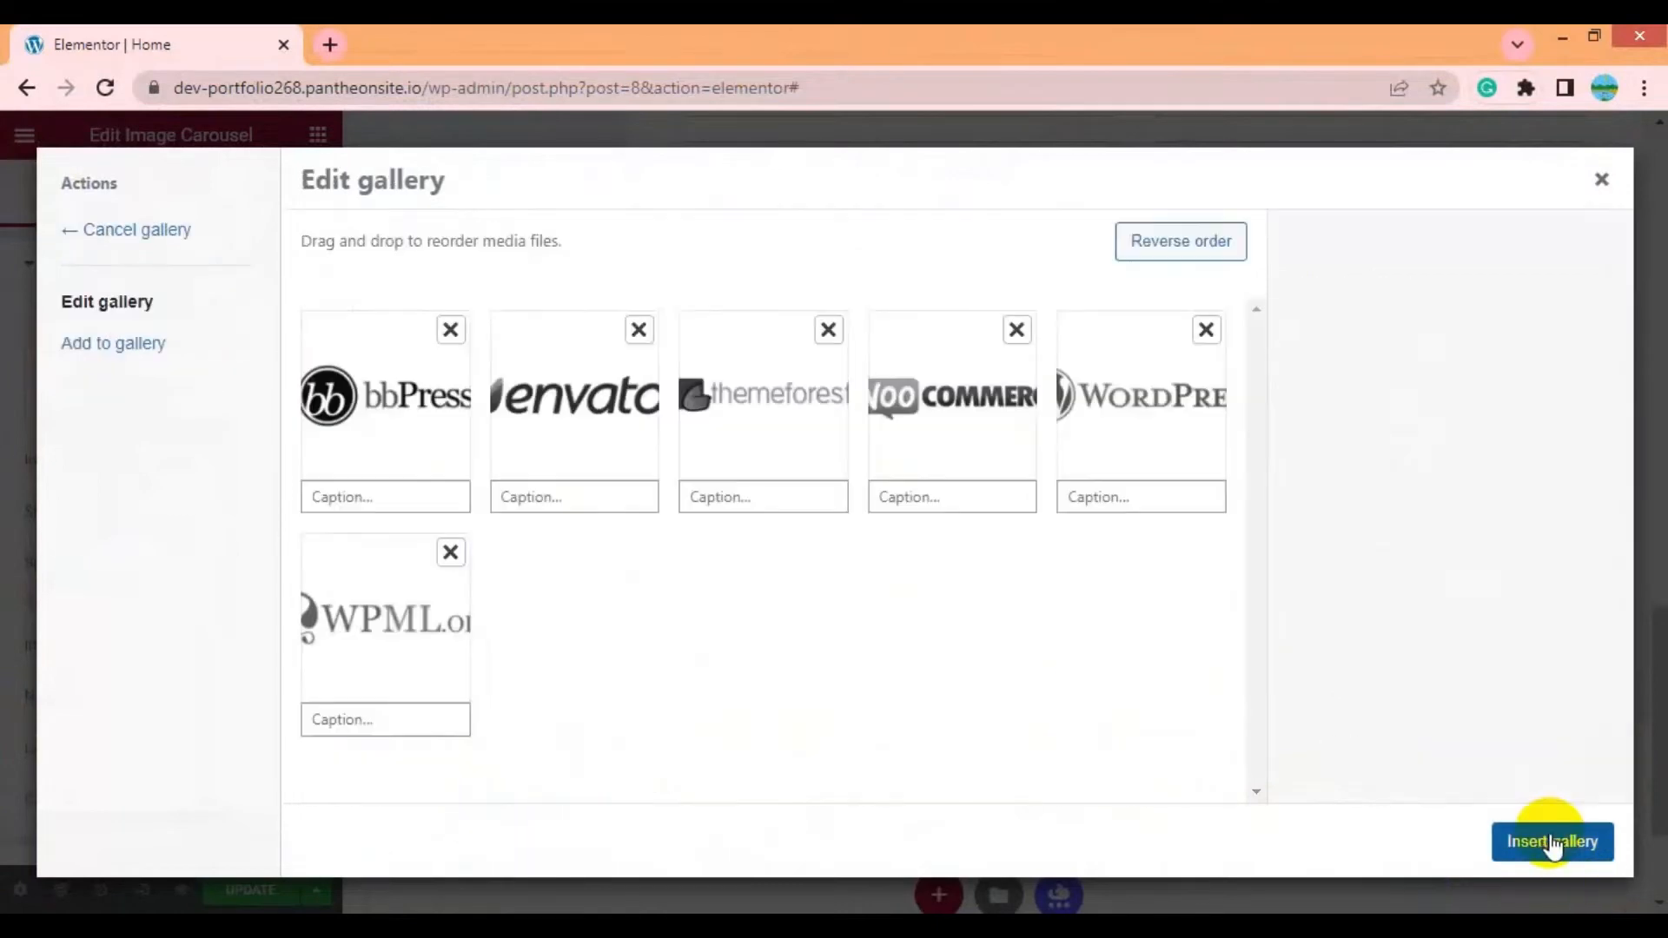
Reorder the gallery so WordPress precedes WooCommerce and themeforest precedes envato, and insert it into the carousel
drag(1162, 437, 987, 428)
drag(764, 399, 573, 399)
click(1552, 842)
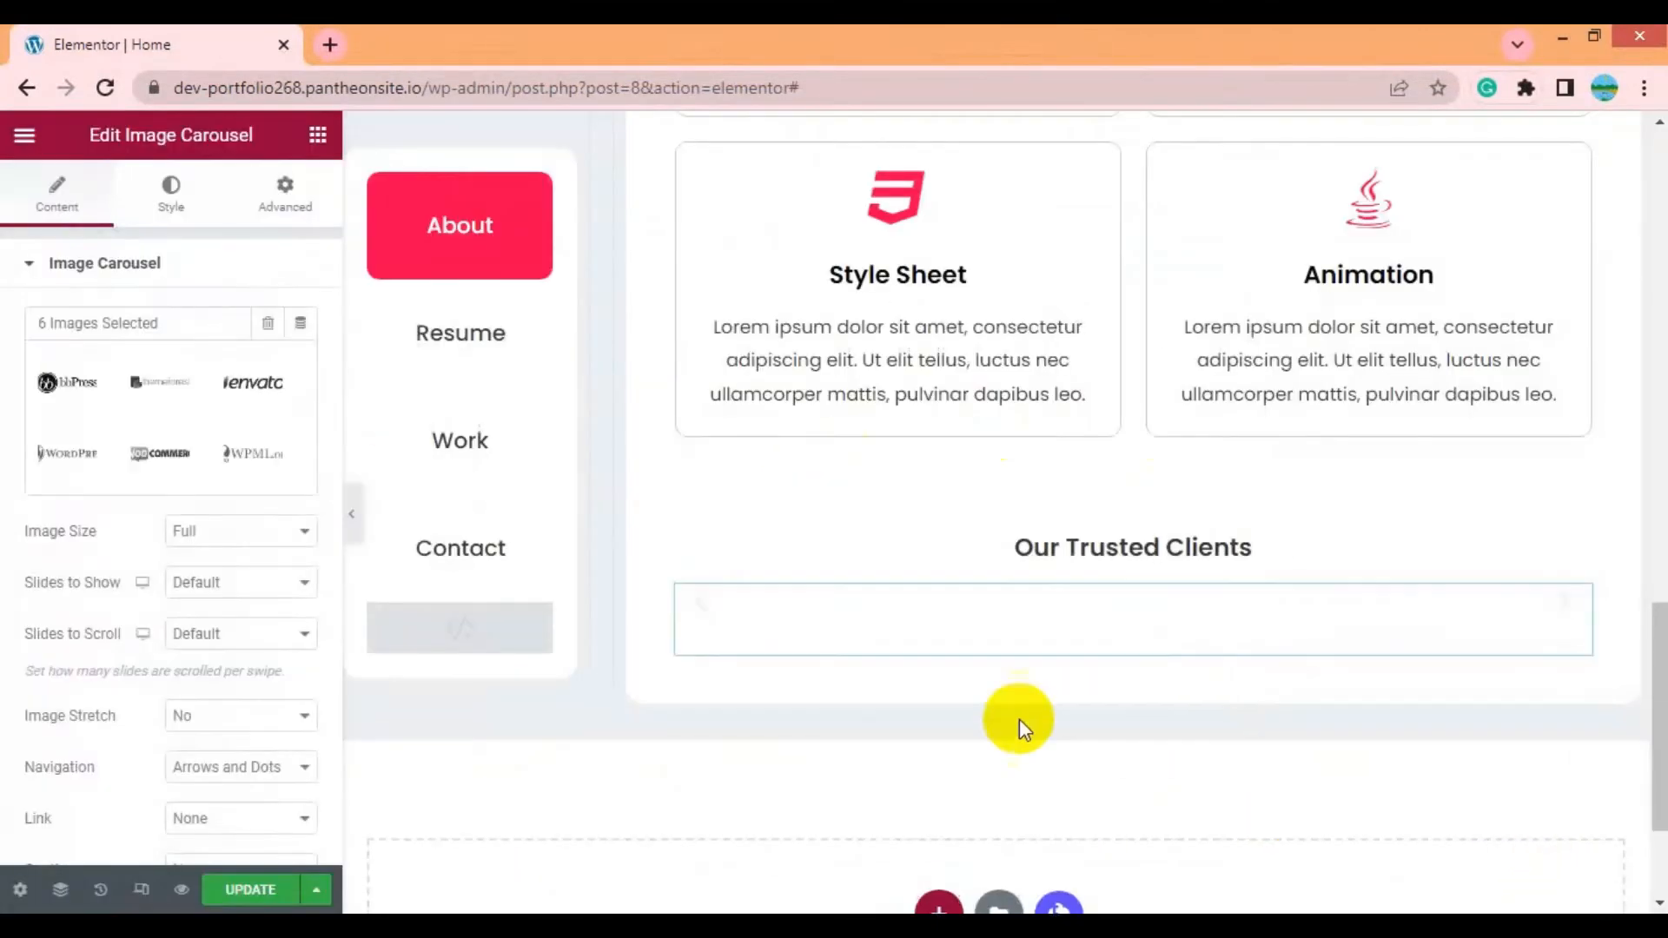
Save the page and step through the client logo carousel's second and third slides
click(269, 890)
click(1100, 752)
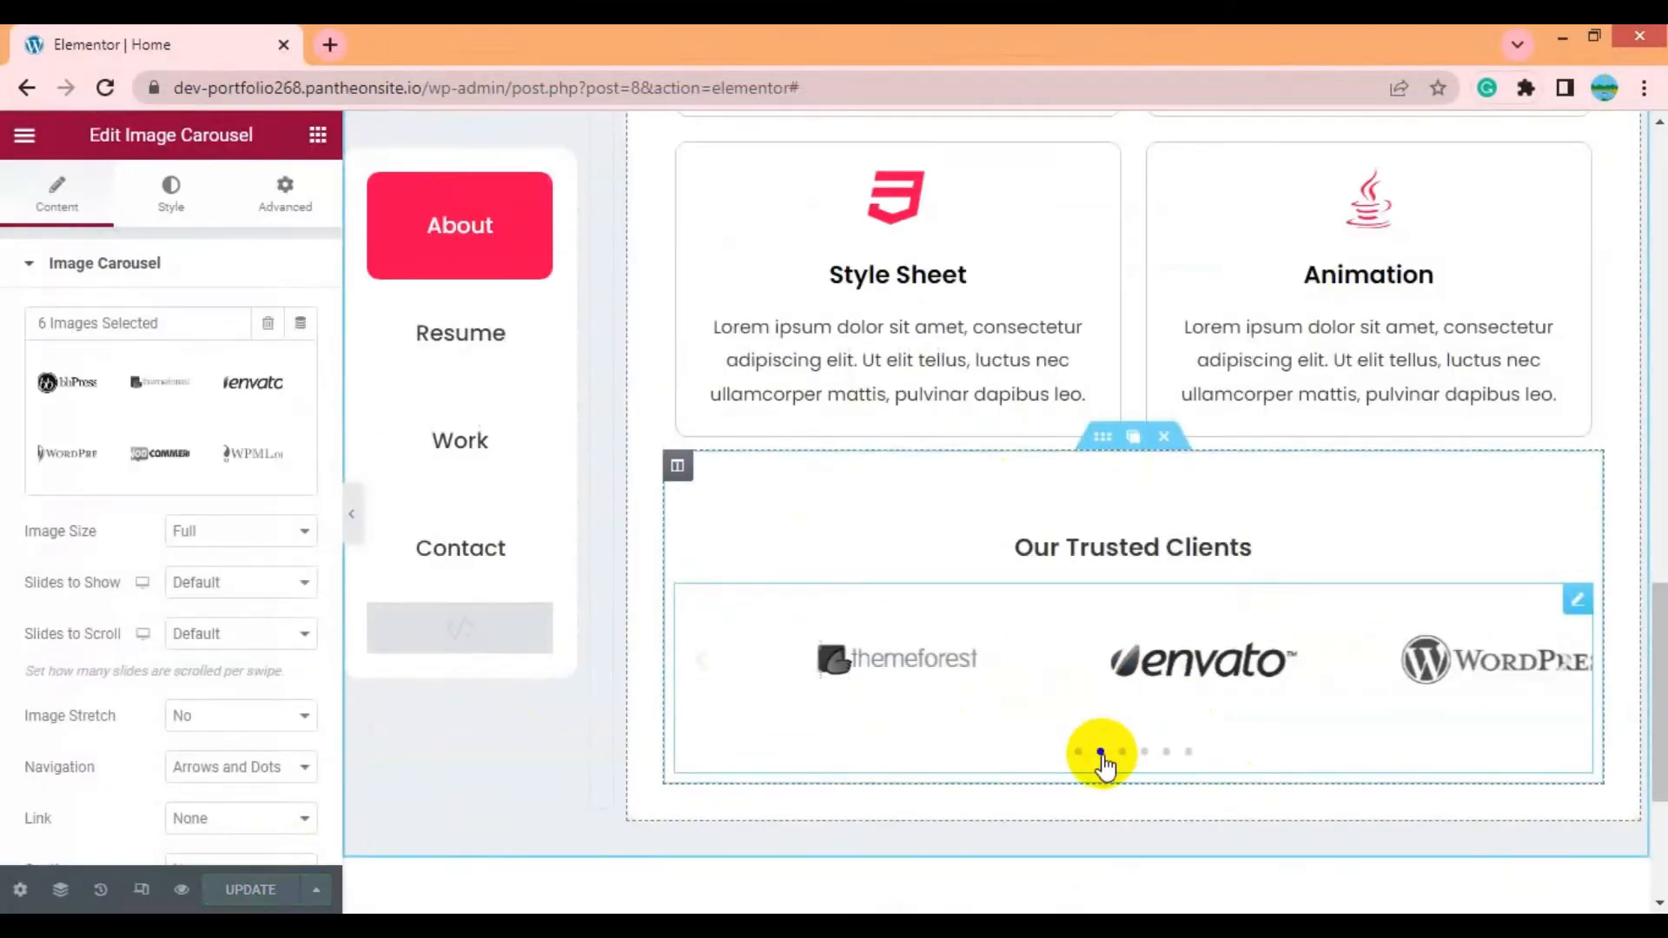
click(1122, 752)
Copy the CSS ID "about" from the About menu button's settings
click(544, 196)
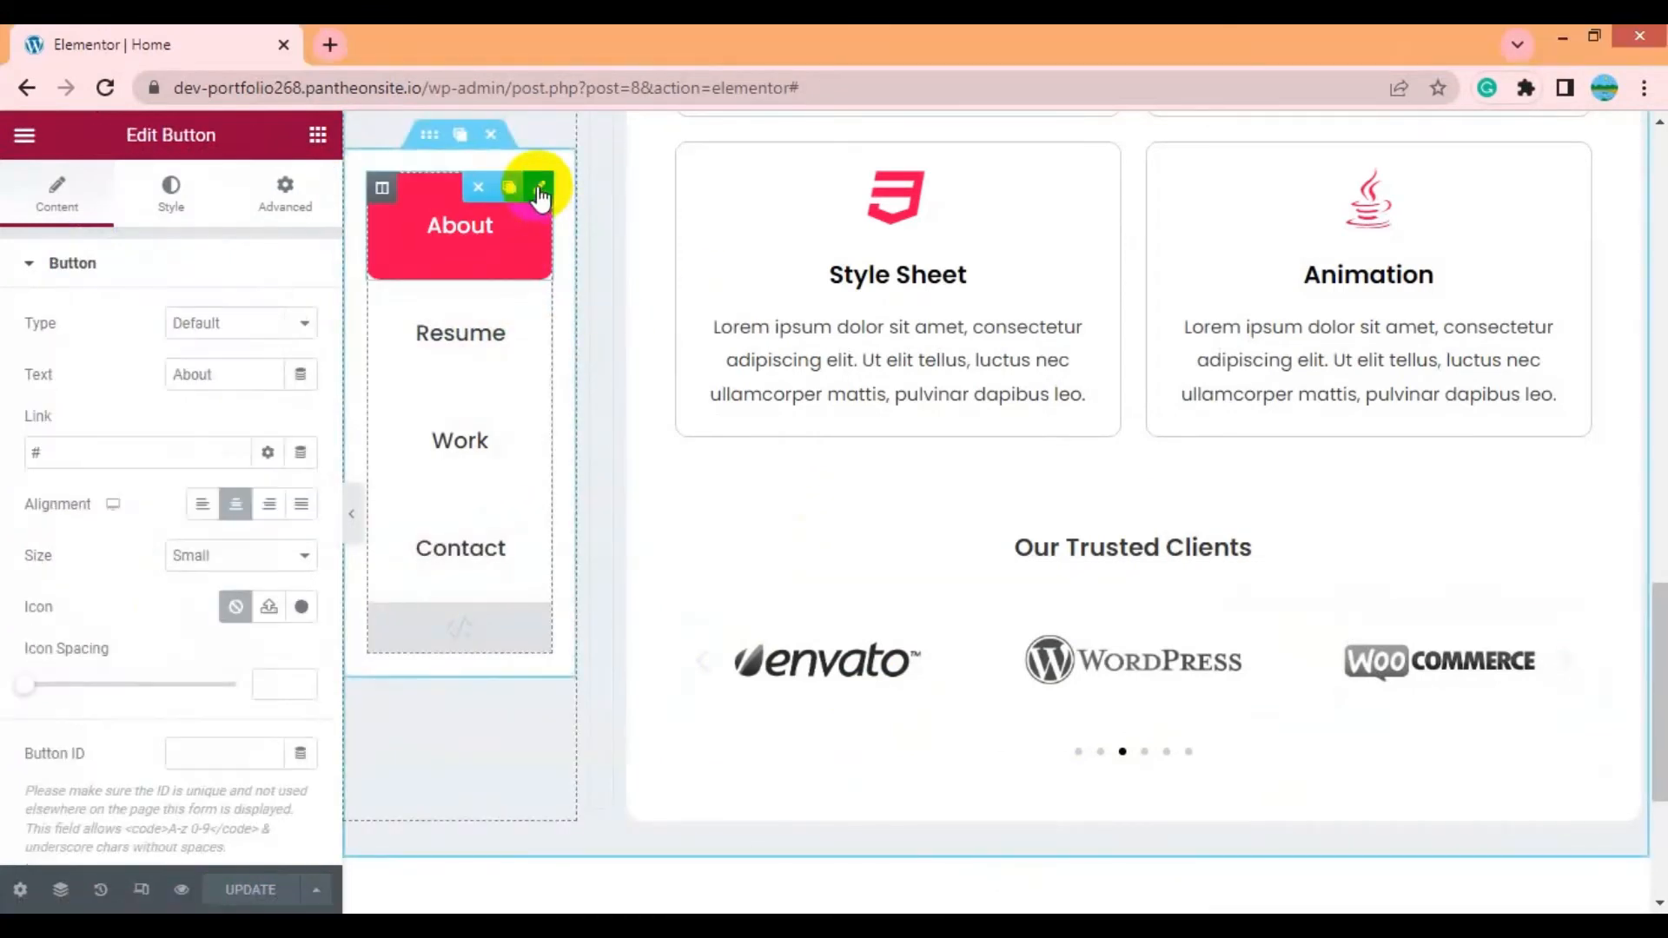
click(287, 204)
double_click(192, 738)
right_click(207, 737)
click(261, 437)
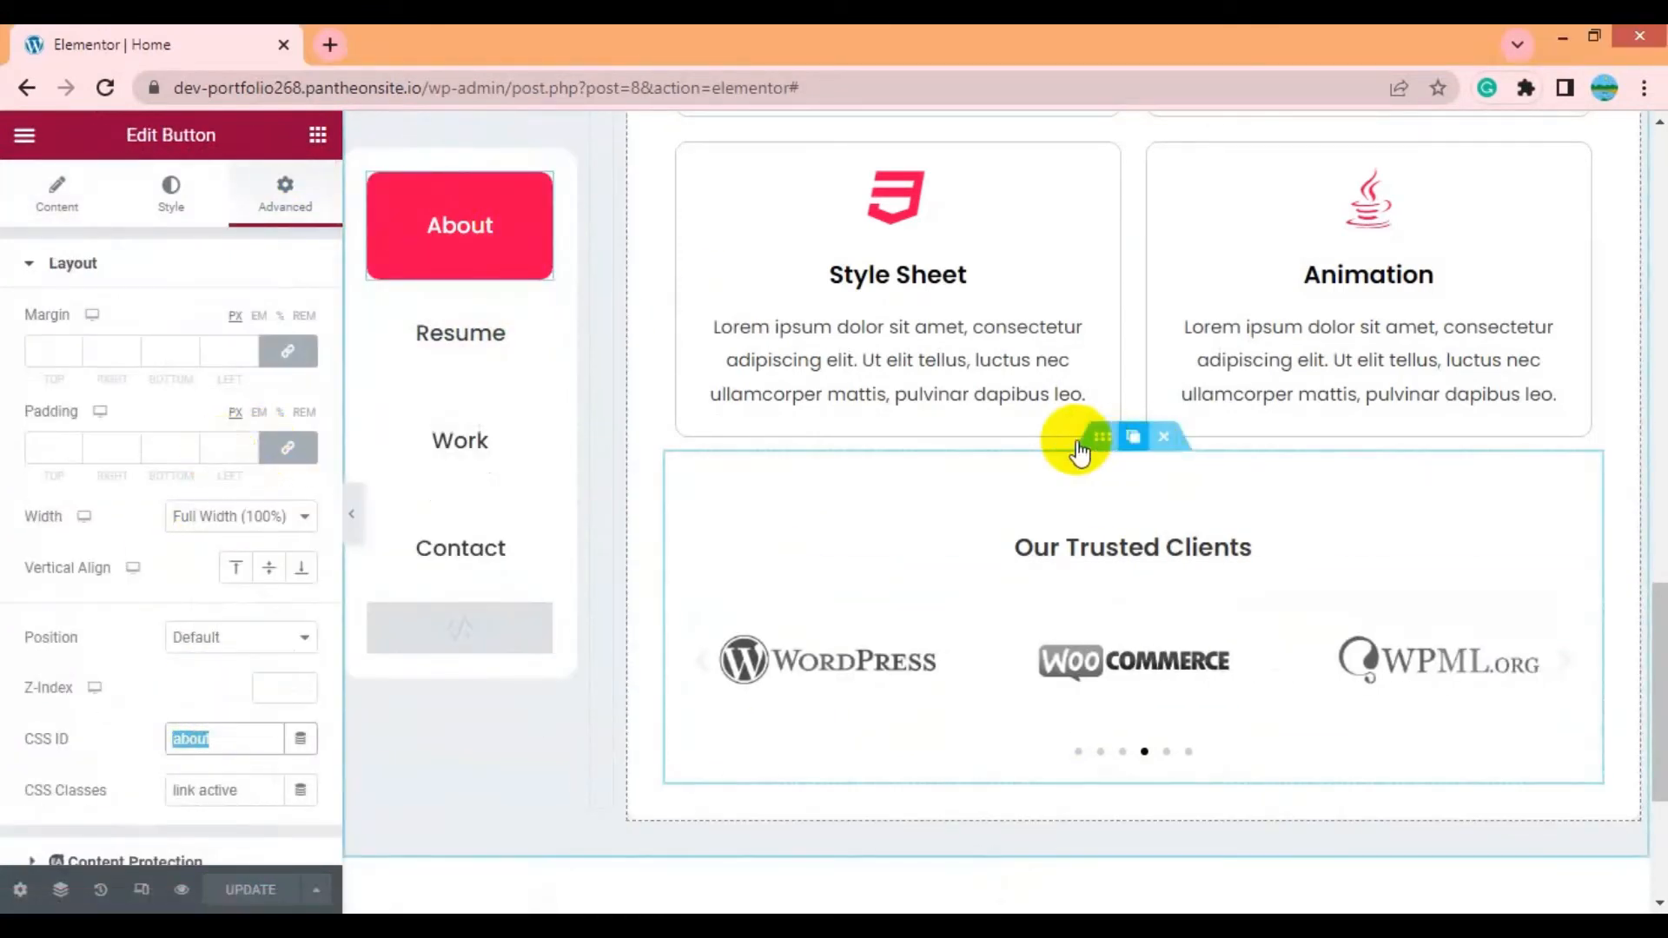
Paste "about" as the CSS class of the inner section holding the portrait and About Me text, and save the page
scroll(1095, 434, up, 7)
scroll(1121, 417, up, 6)
click(1103, 354)
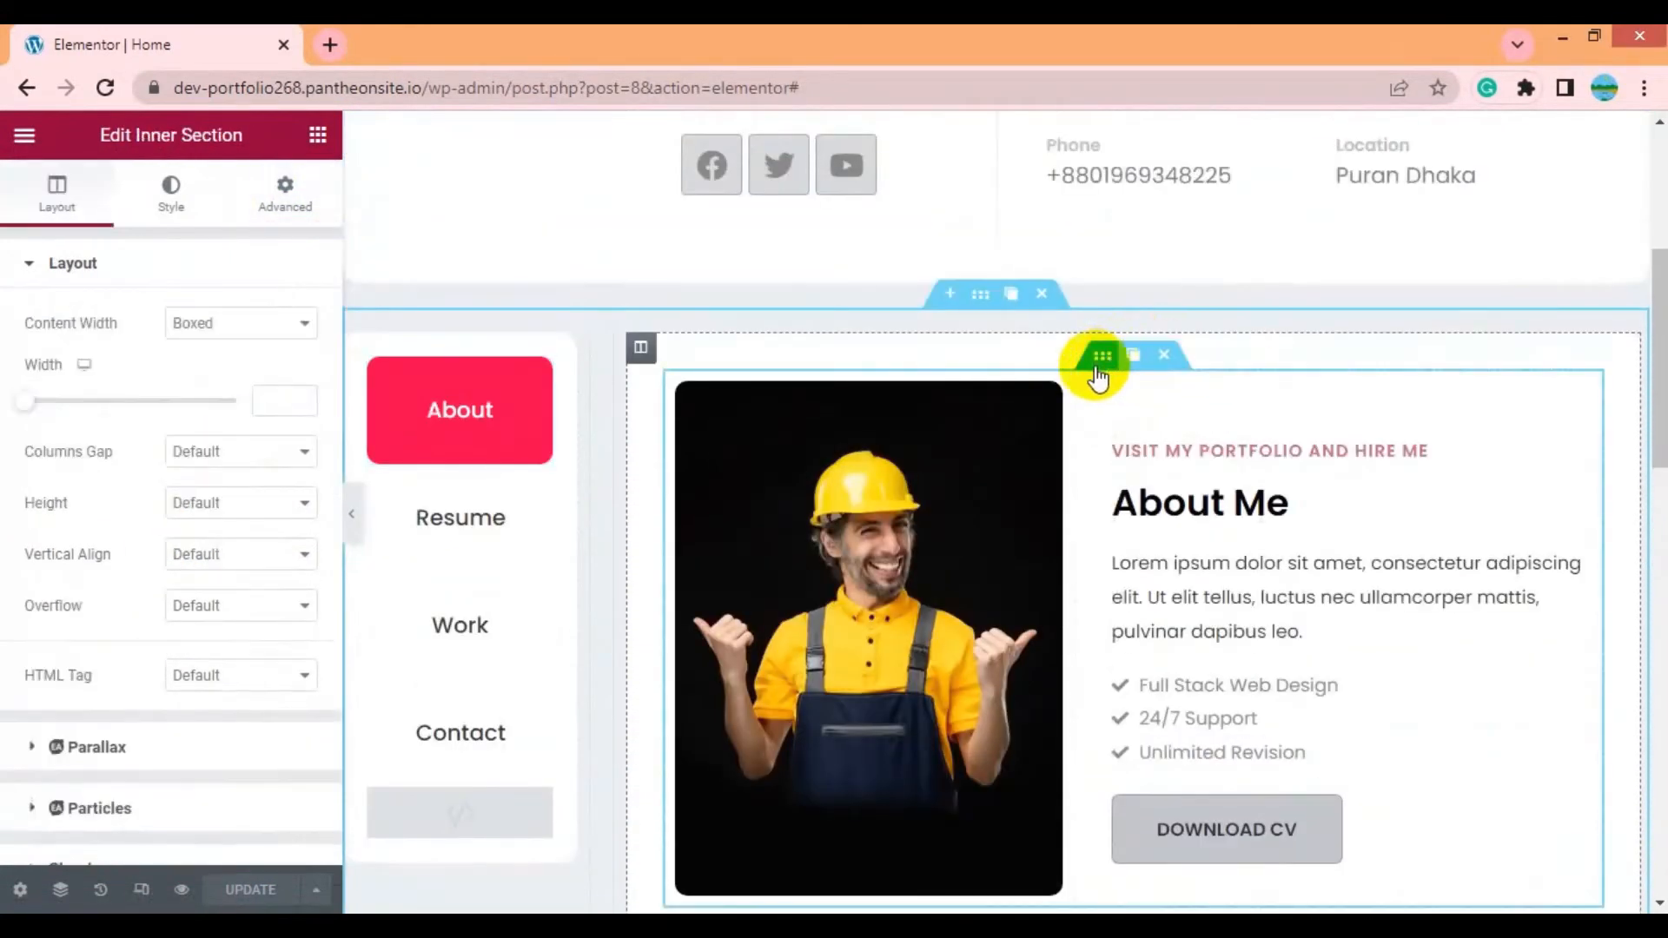
click(285, 195)
click(217, 616)
key(ctrl+v)
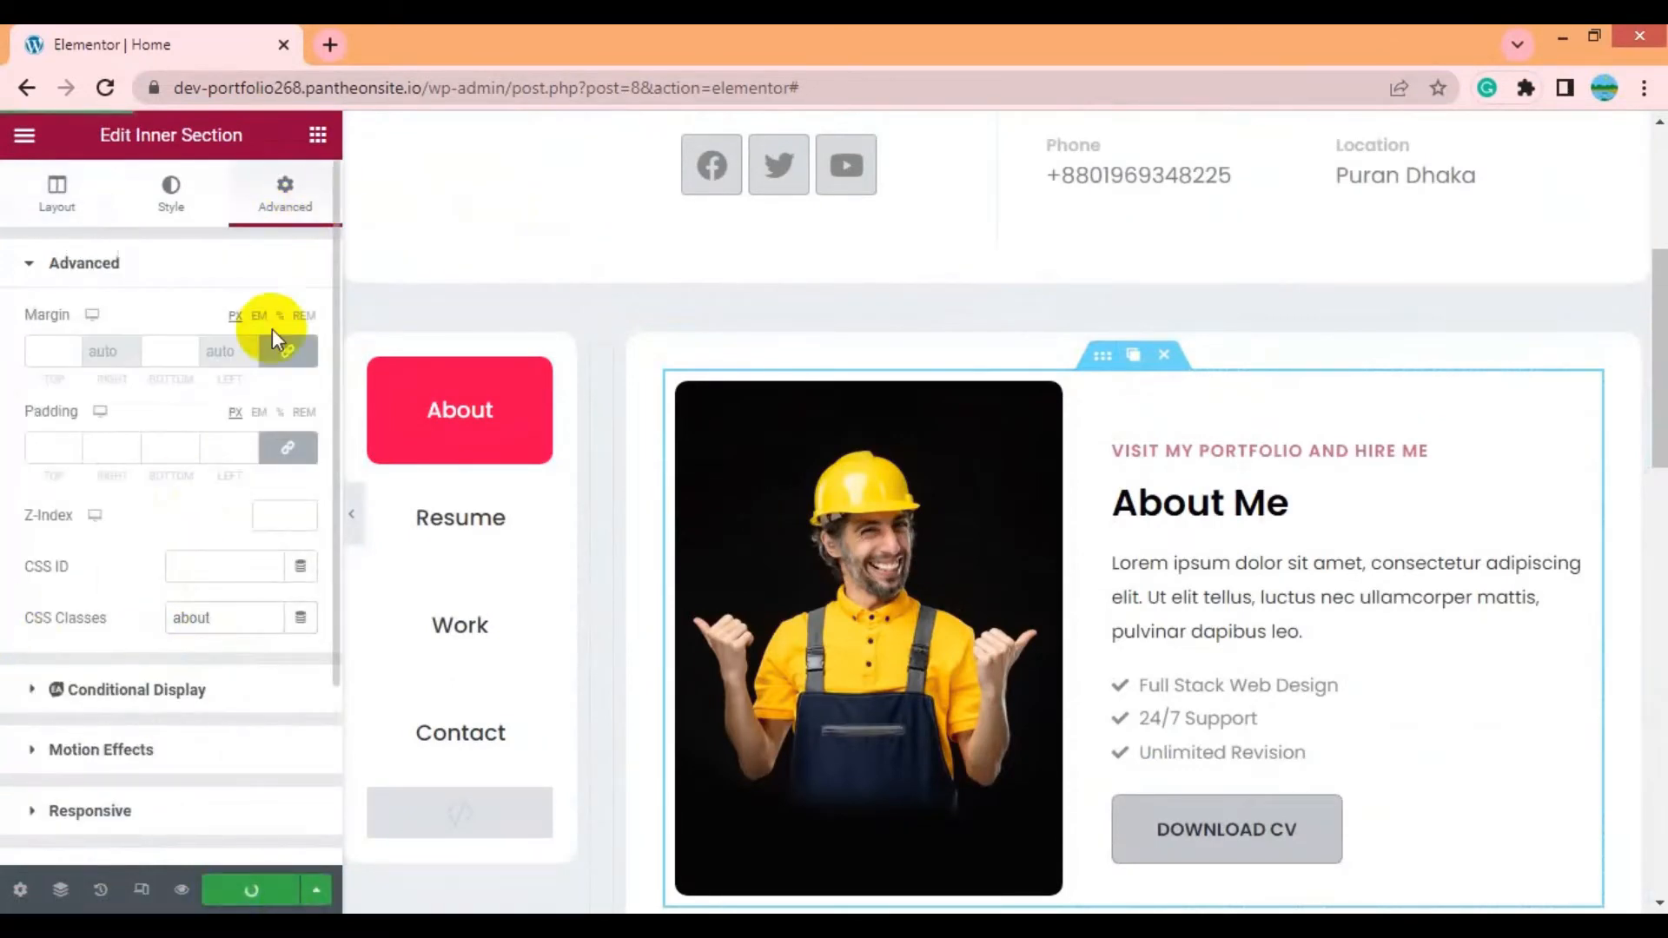
Open the site's home page, dev-portfolio268.pantheonsite.io, in a new browser tab
click(365, 87)
key(ctrl+c)
click(330, 44)
key(ctrl+v)
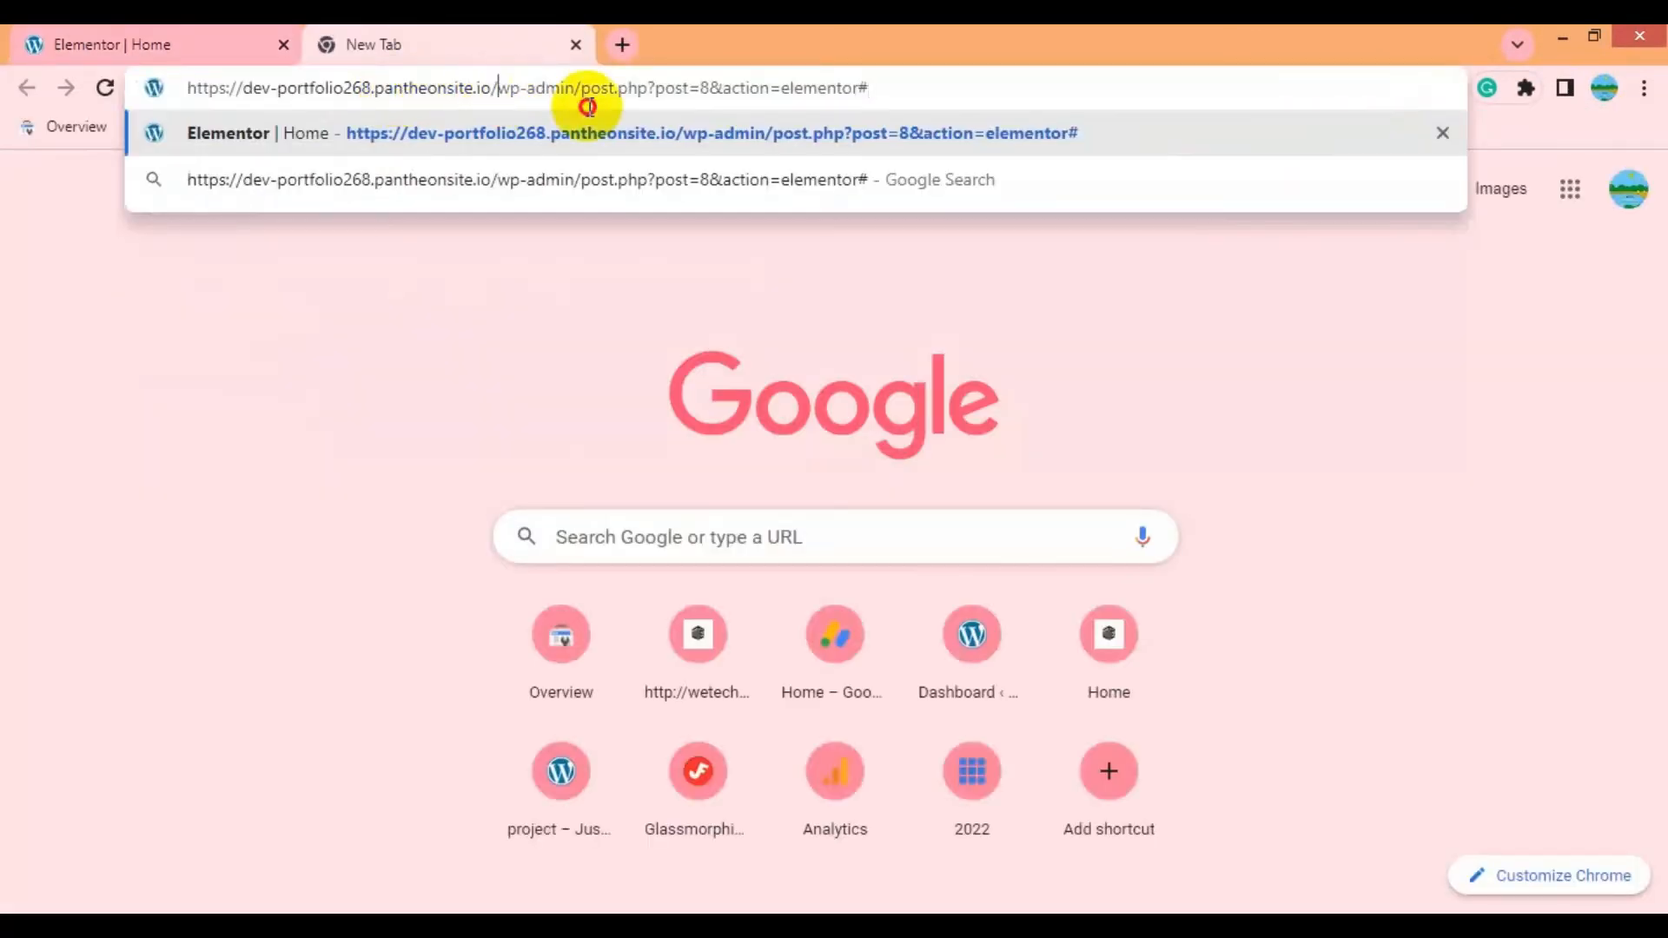
key(shift+End)
key(Delete)
key(Return)
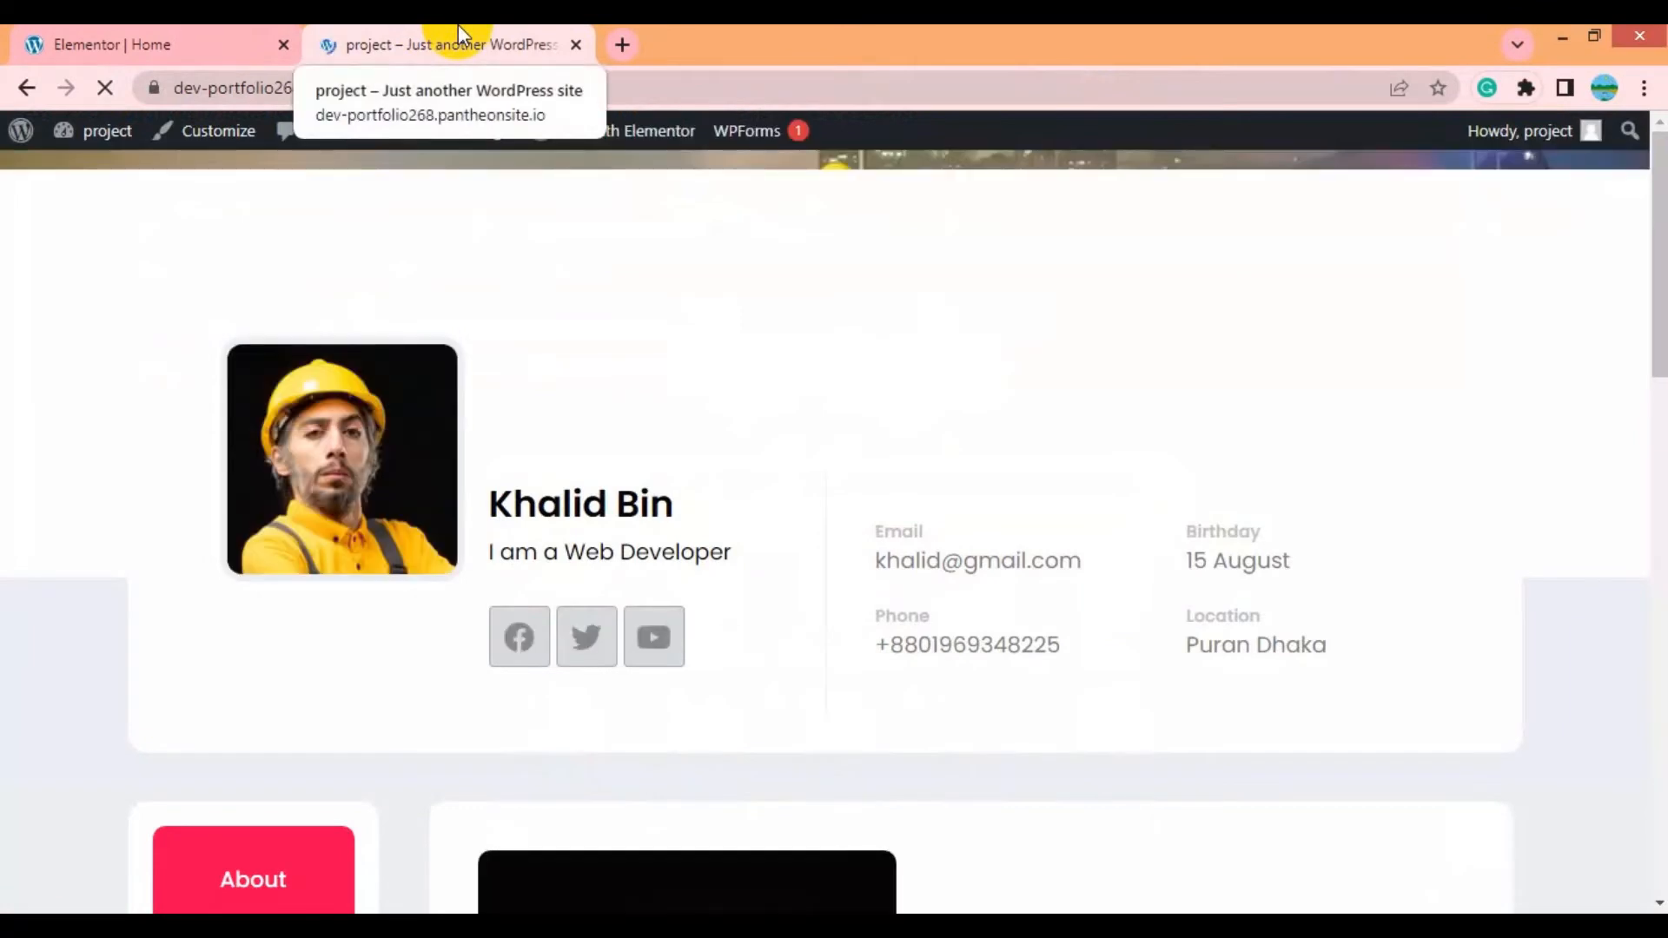
Examine the published page's side menu, About Me section and service boxes to check which sections are displayed
click(985, 922)
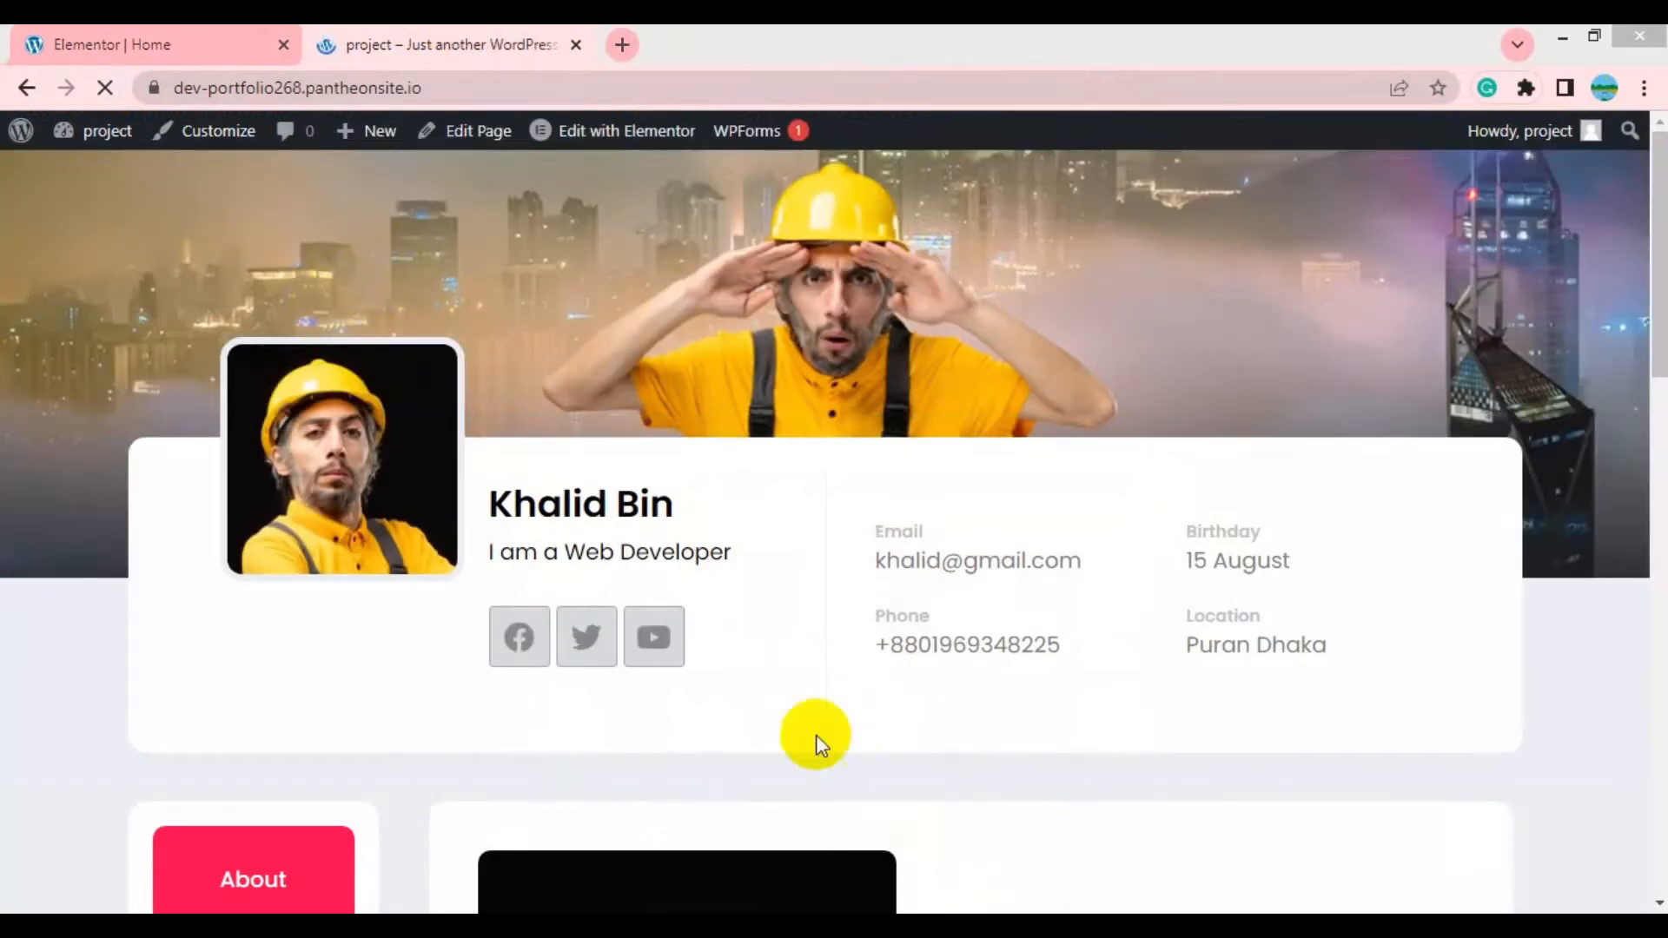
click(463, 431)
scroll(434, 519, down, 6)
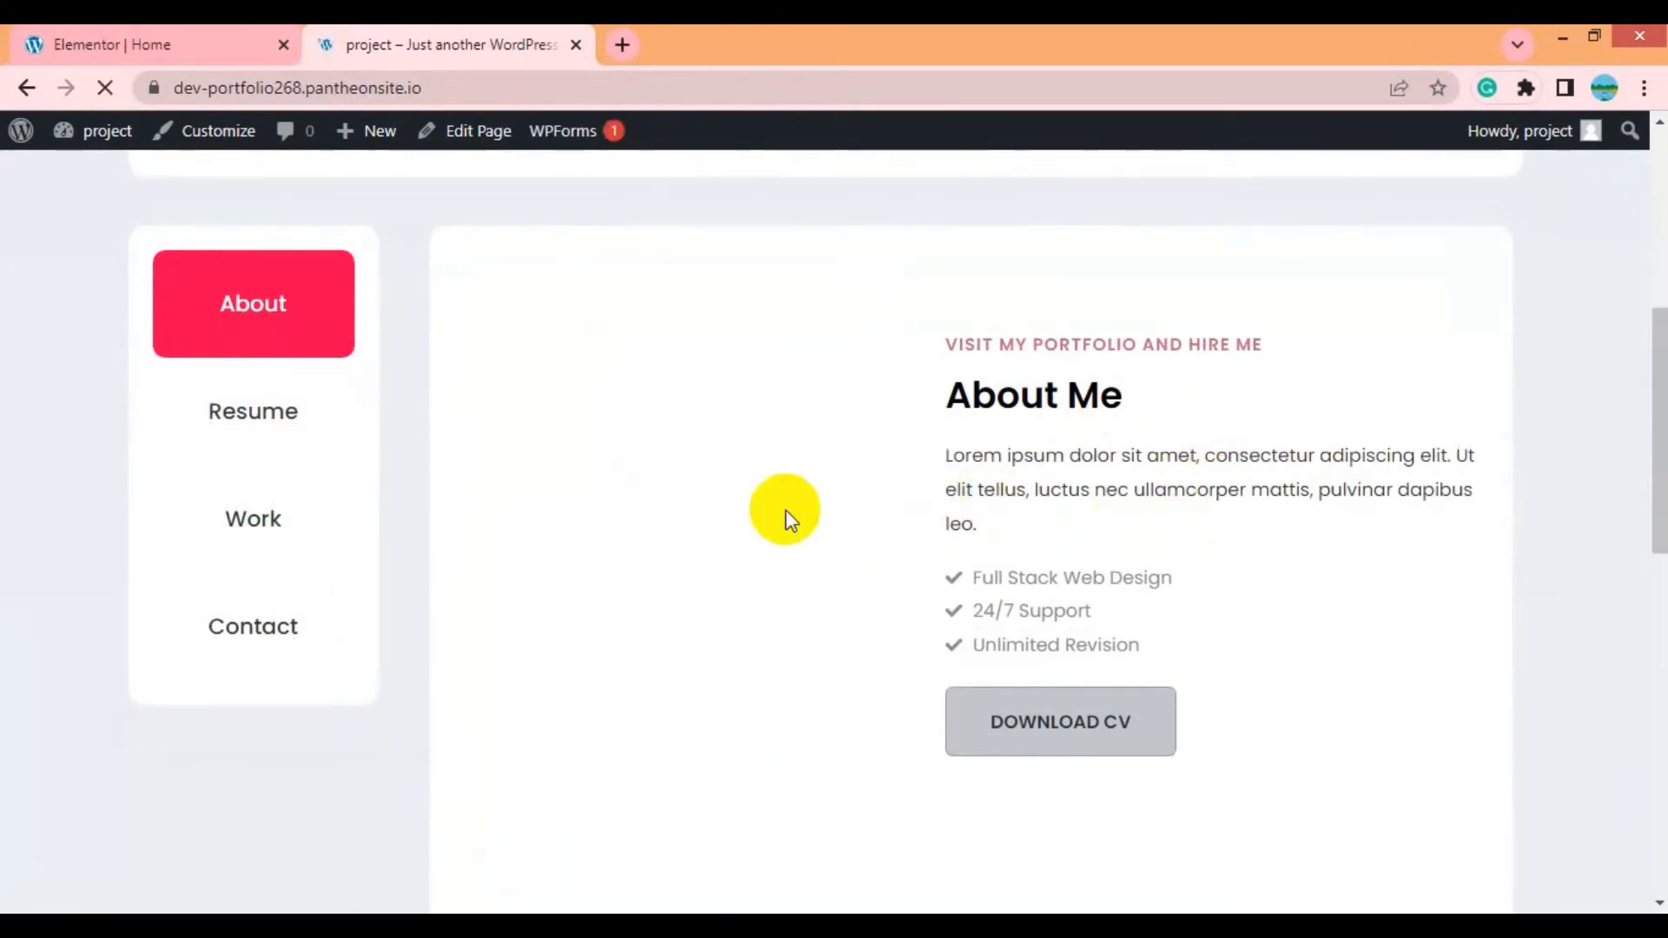
scroll(785, 509, down, 5)
scroll(785, 509, up, 3)
scroll(785, 509, down, 2)
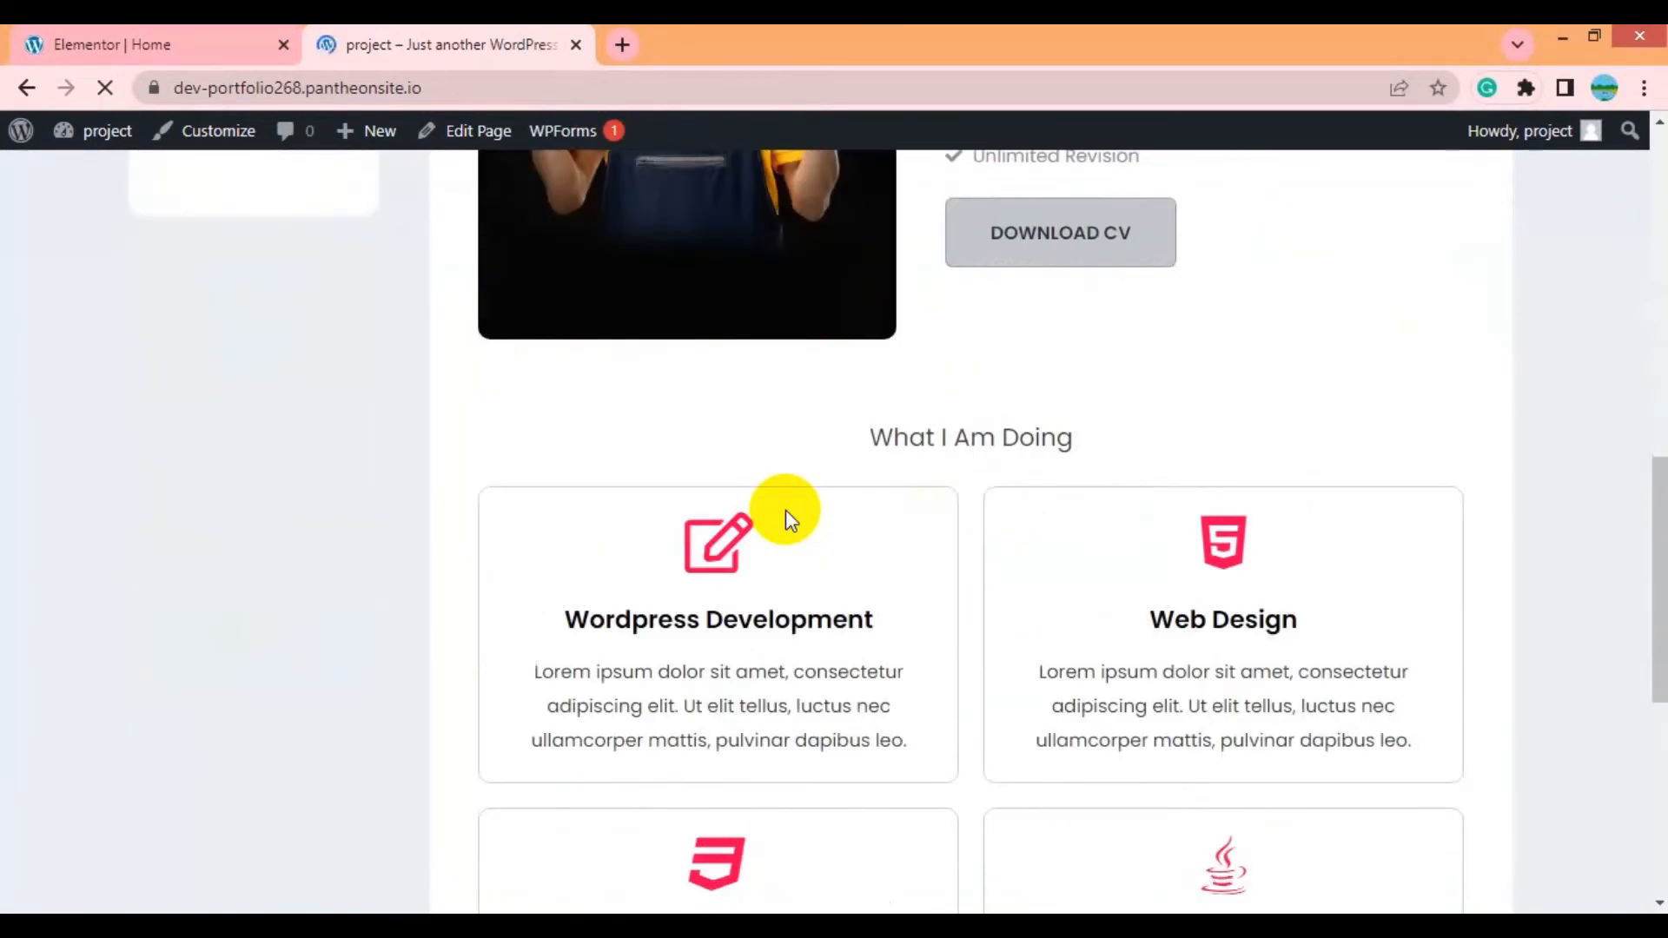
scroll(785, 509, up, 6)
scroll(633, 520, down, 3)
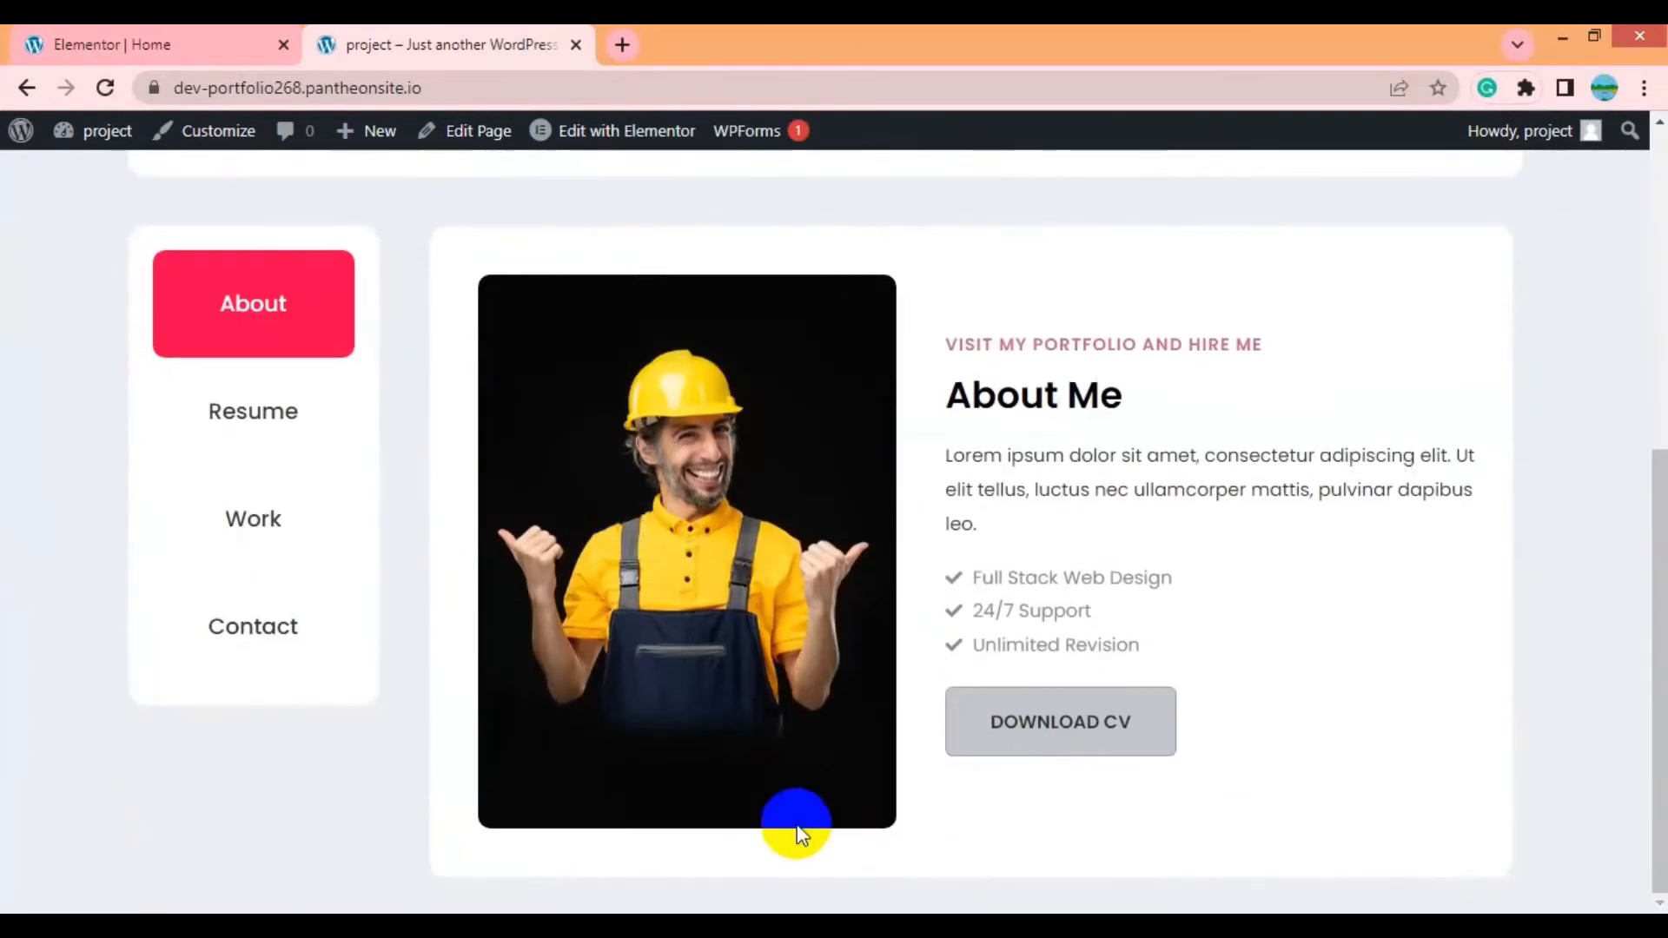
click(895, 602)
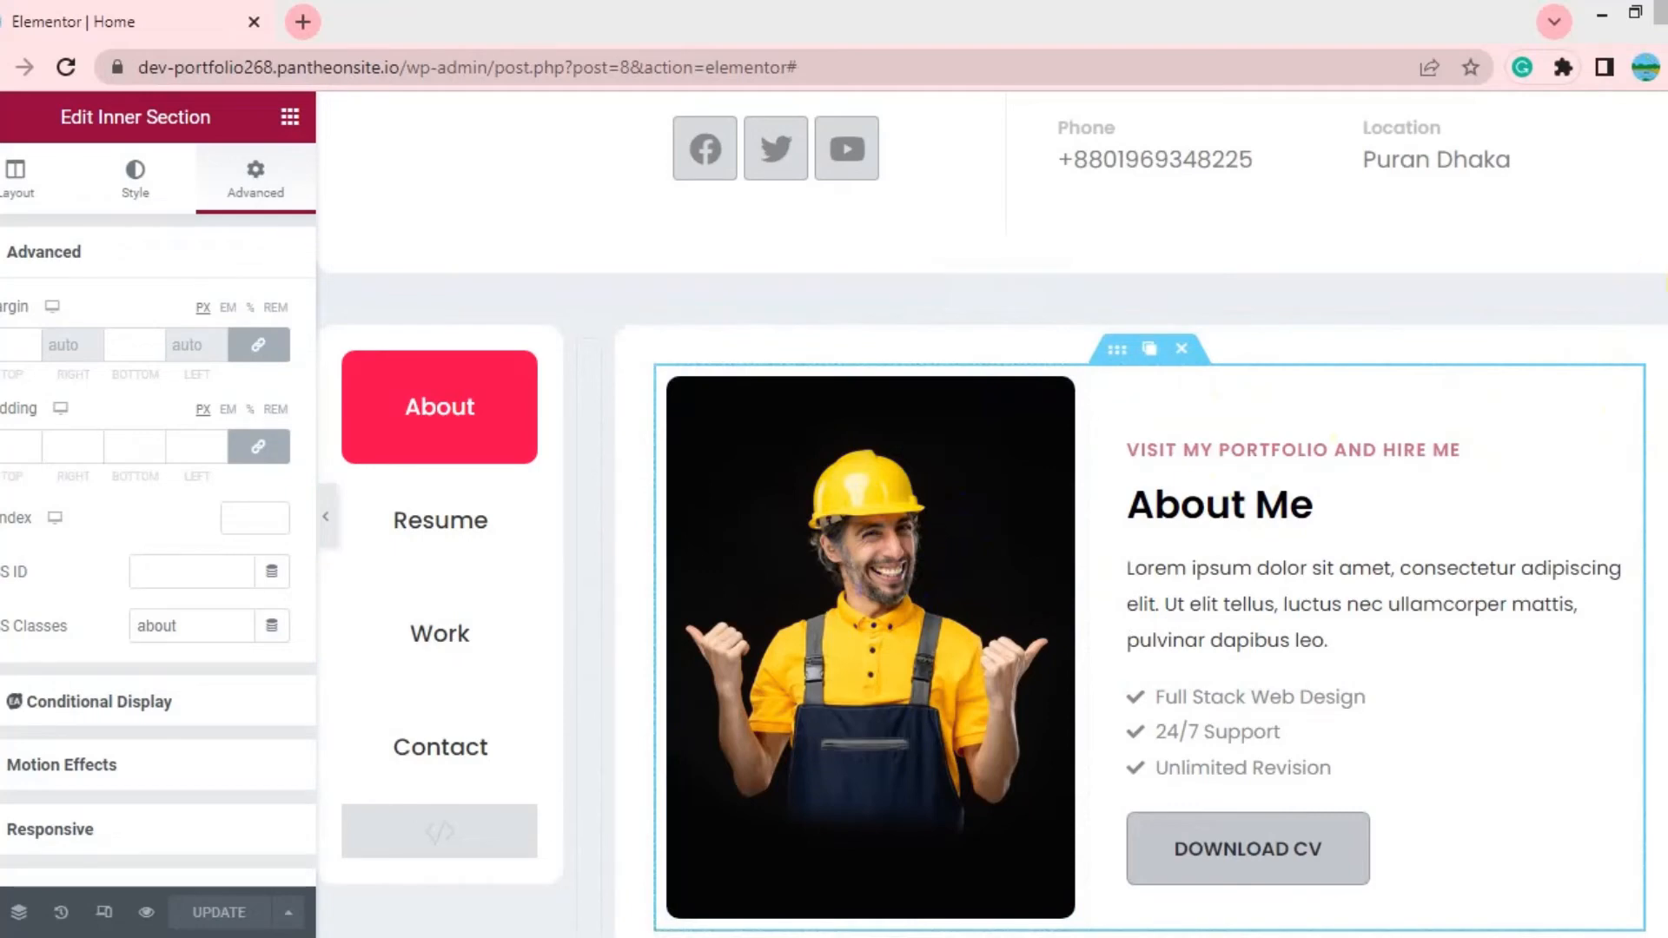
scroll(1164, 463, down, 5)
click(1169, 502)
click(254, 178)
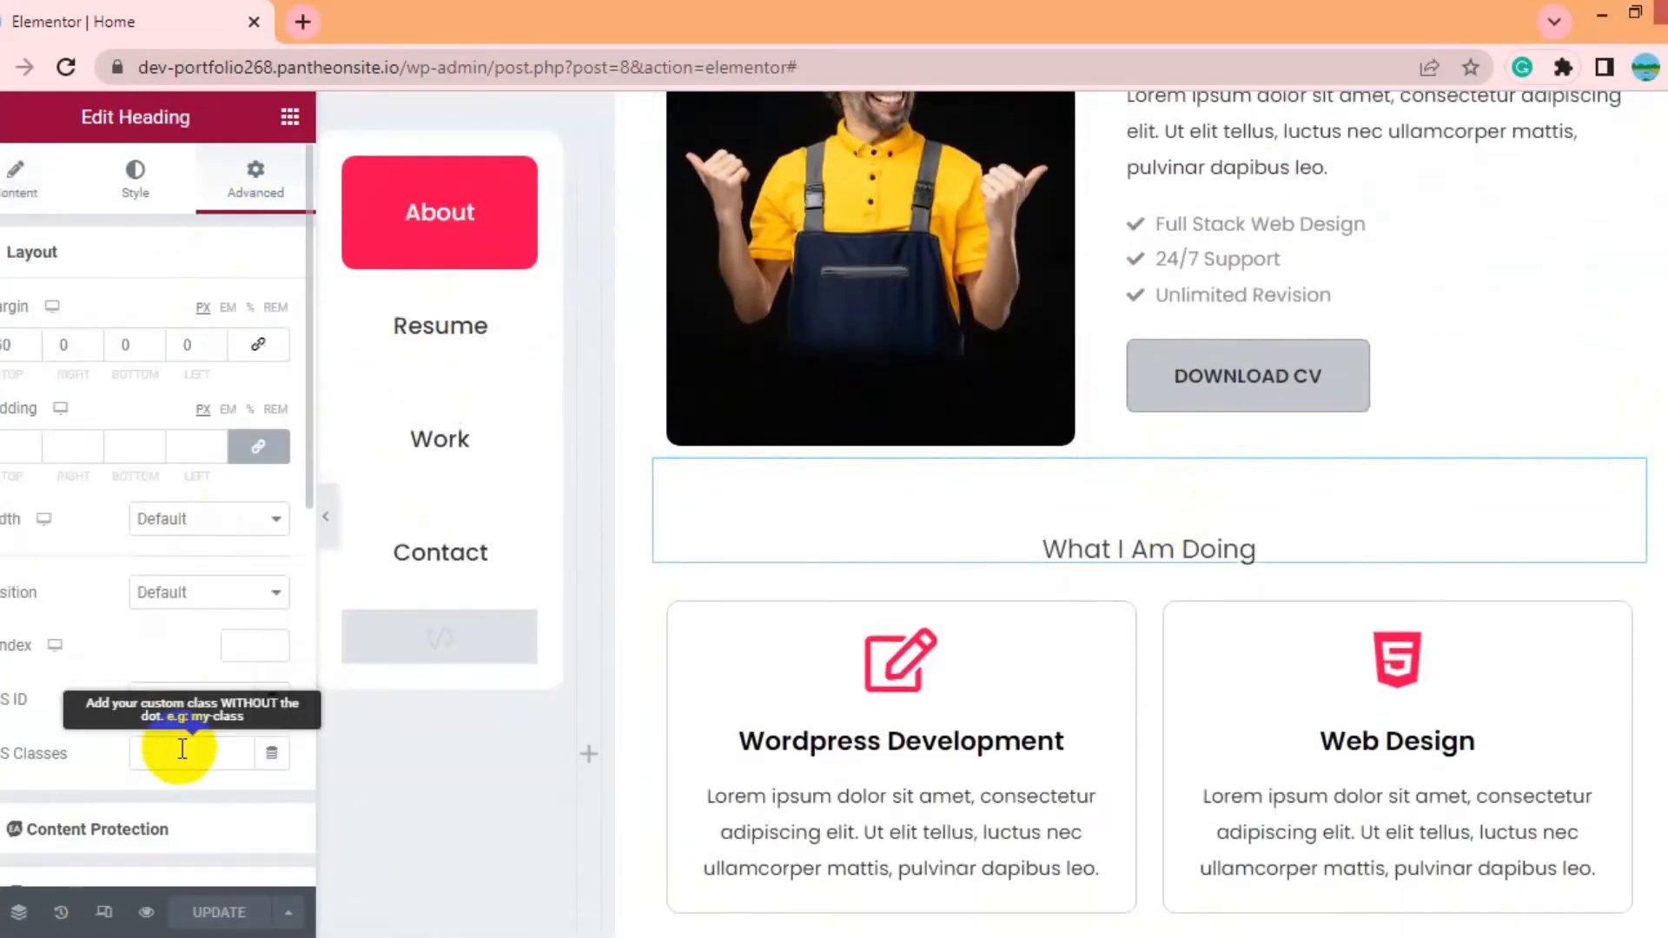
key(BackSpace)
scroll(1115, 408, up, 5)
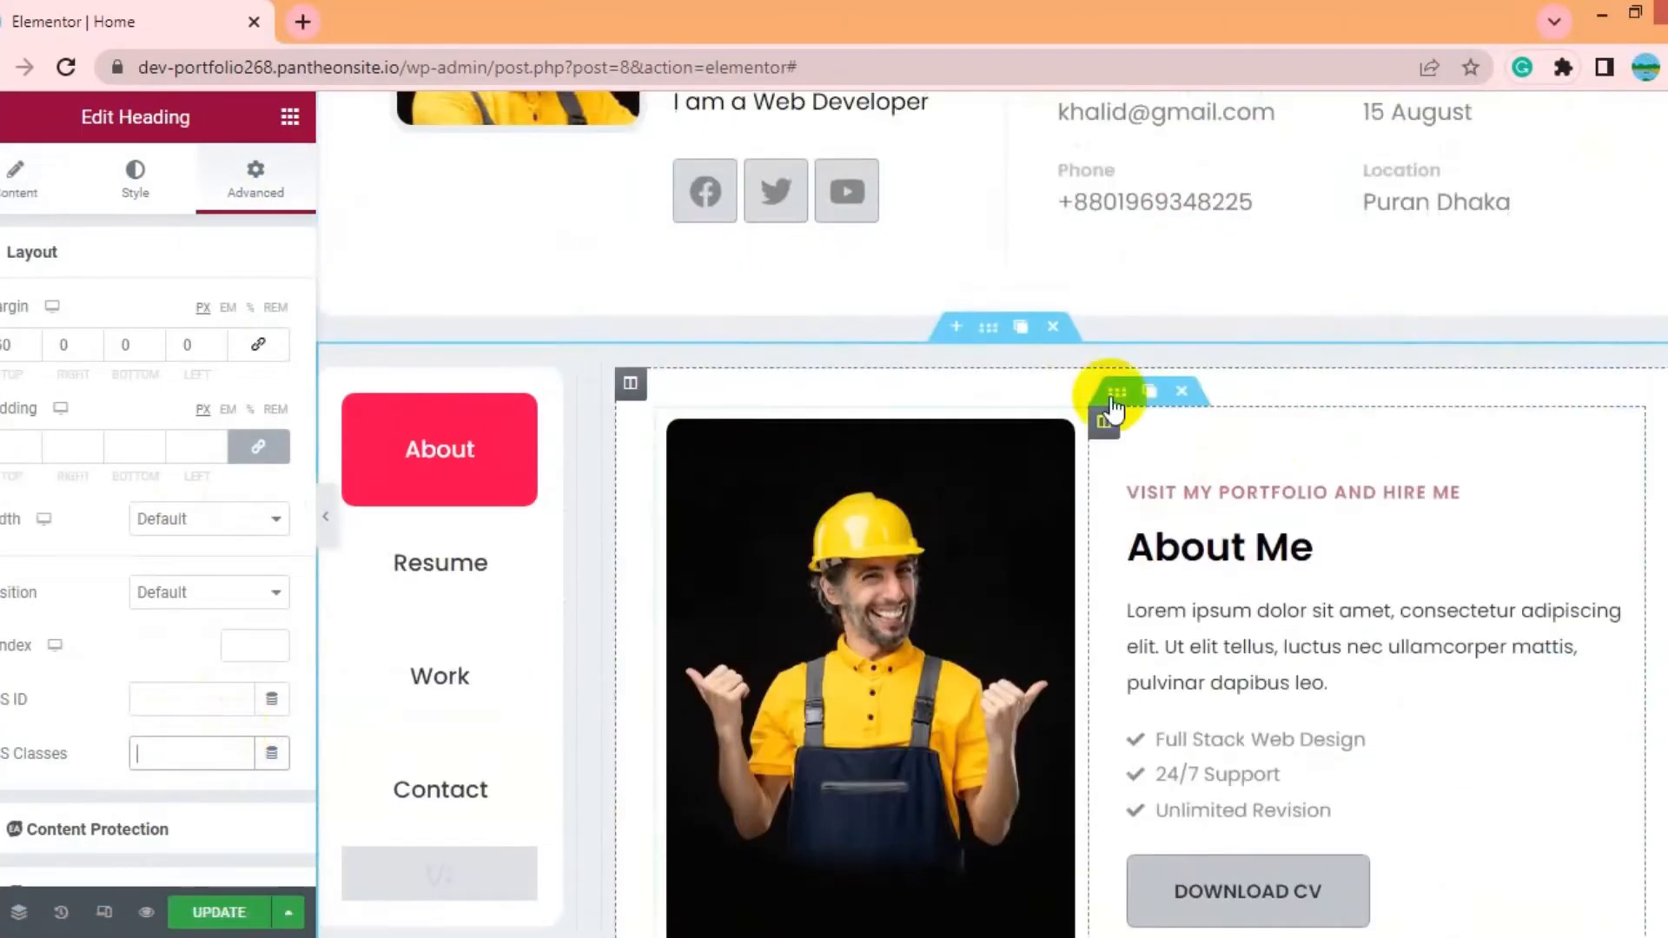
Copy the CSS class "about" from the About Me inner section and paste it as the "What I Am Doing" heading's class
click(1120, 401)
double_click(173, 629)
right_click(193, 632)
click(248, 315)
scroll(1103, 588, down, 5)
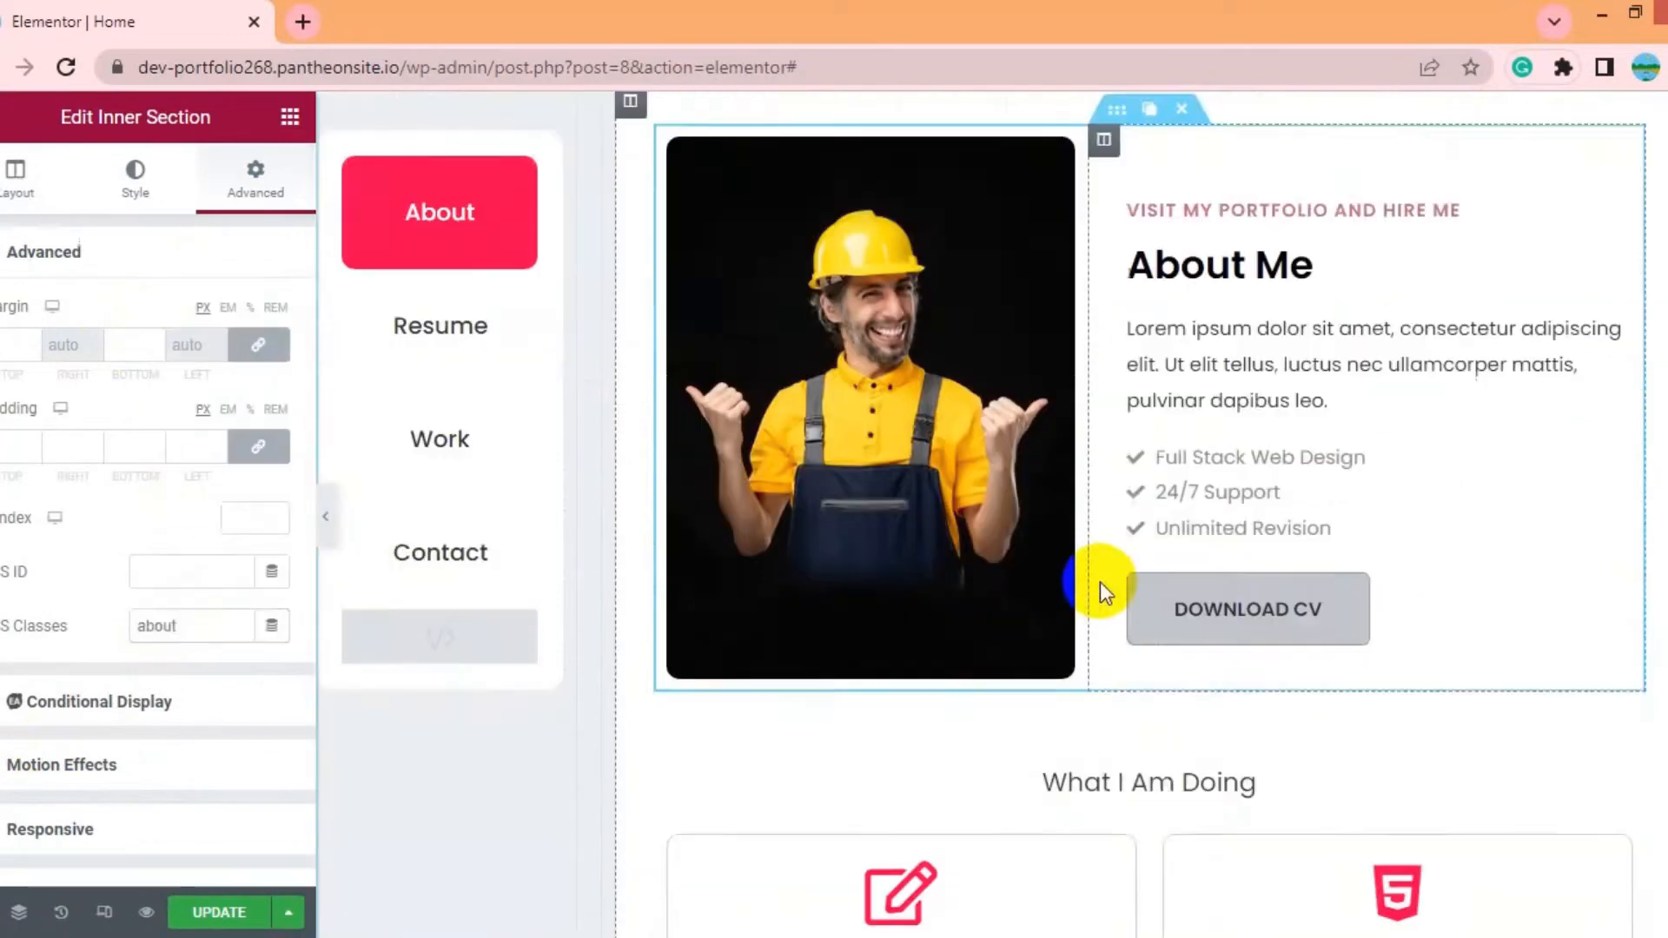
click(1146, 669)
key(ctrl+v)
Paste "about" as the CSS class of the inner section holding the Wordpress Development and Web Design boxes
scroll(1228, 882, down, 4)
click(1118, 318)
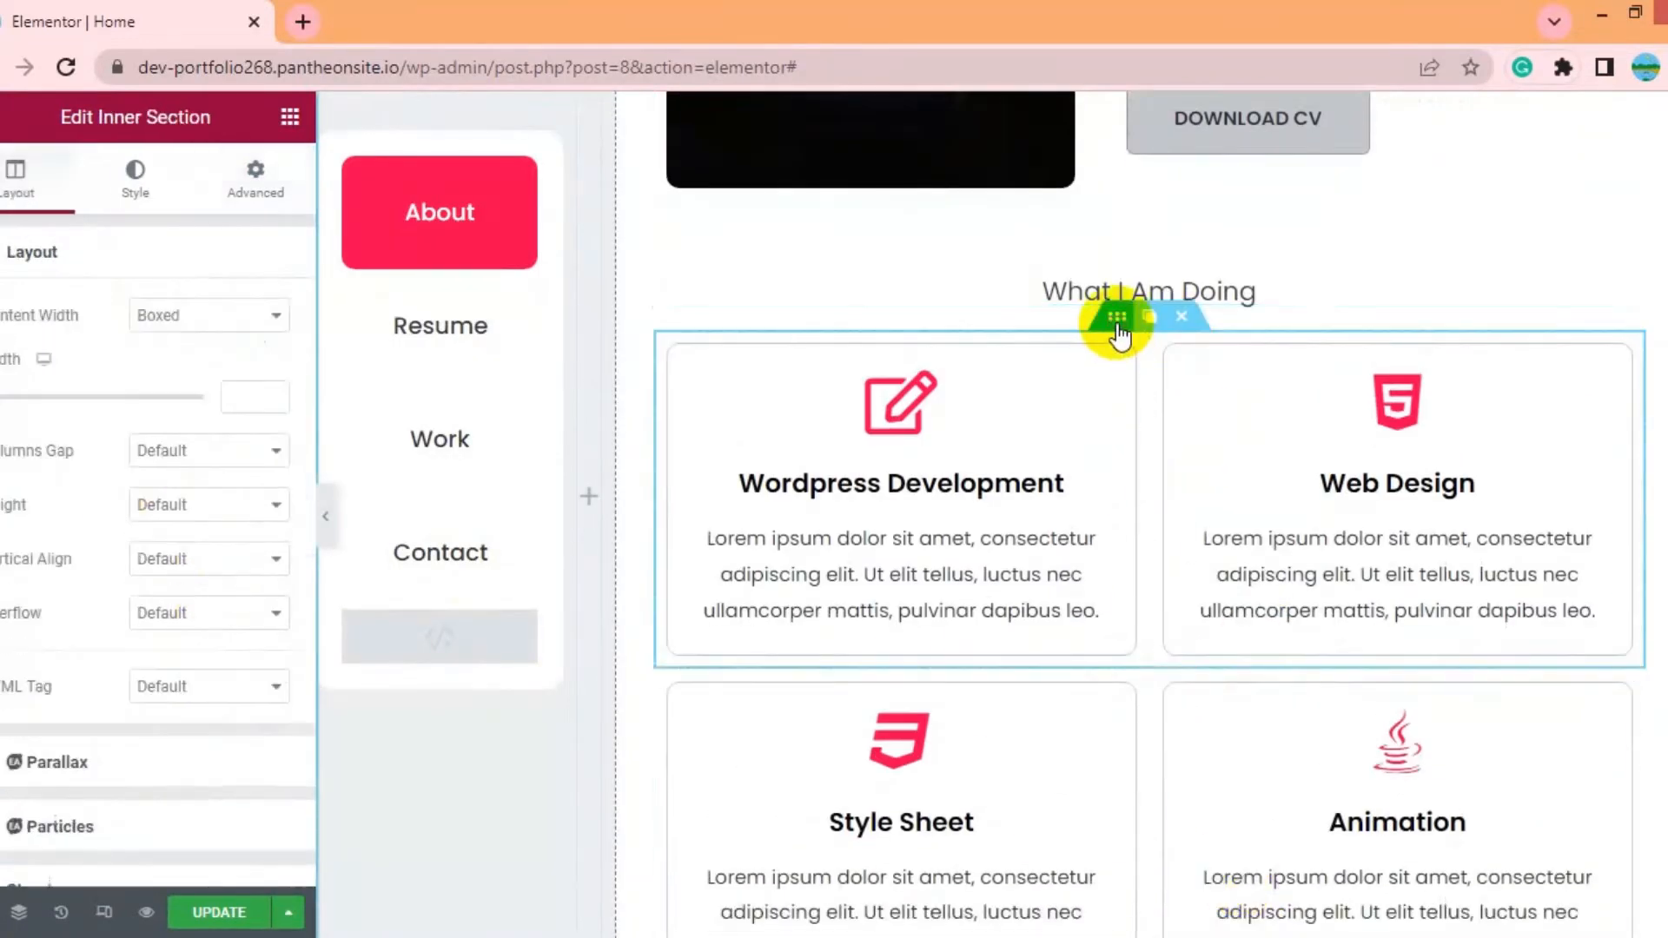
click(259, 209)
click(186, 633)
key(ctrl+v)
Assign the CSS class "about" to the inner section holding the Style Sheet and Animation boxes
click(1120, 660)
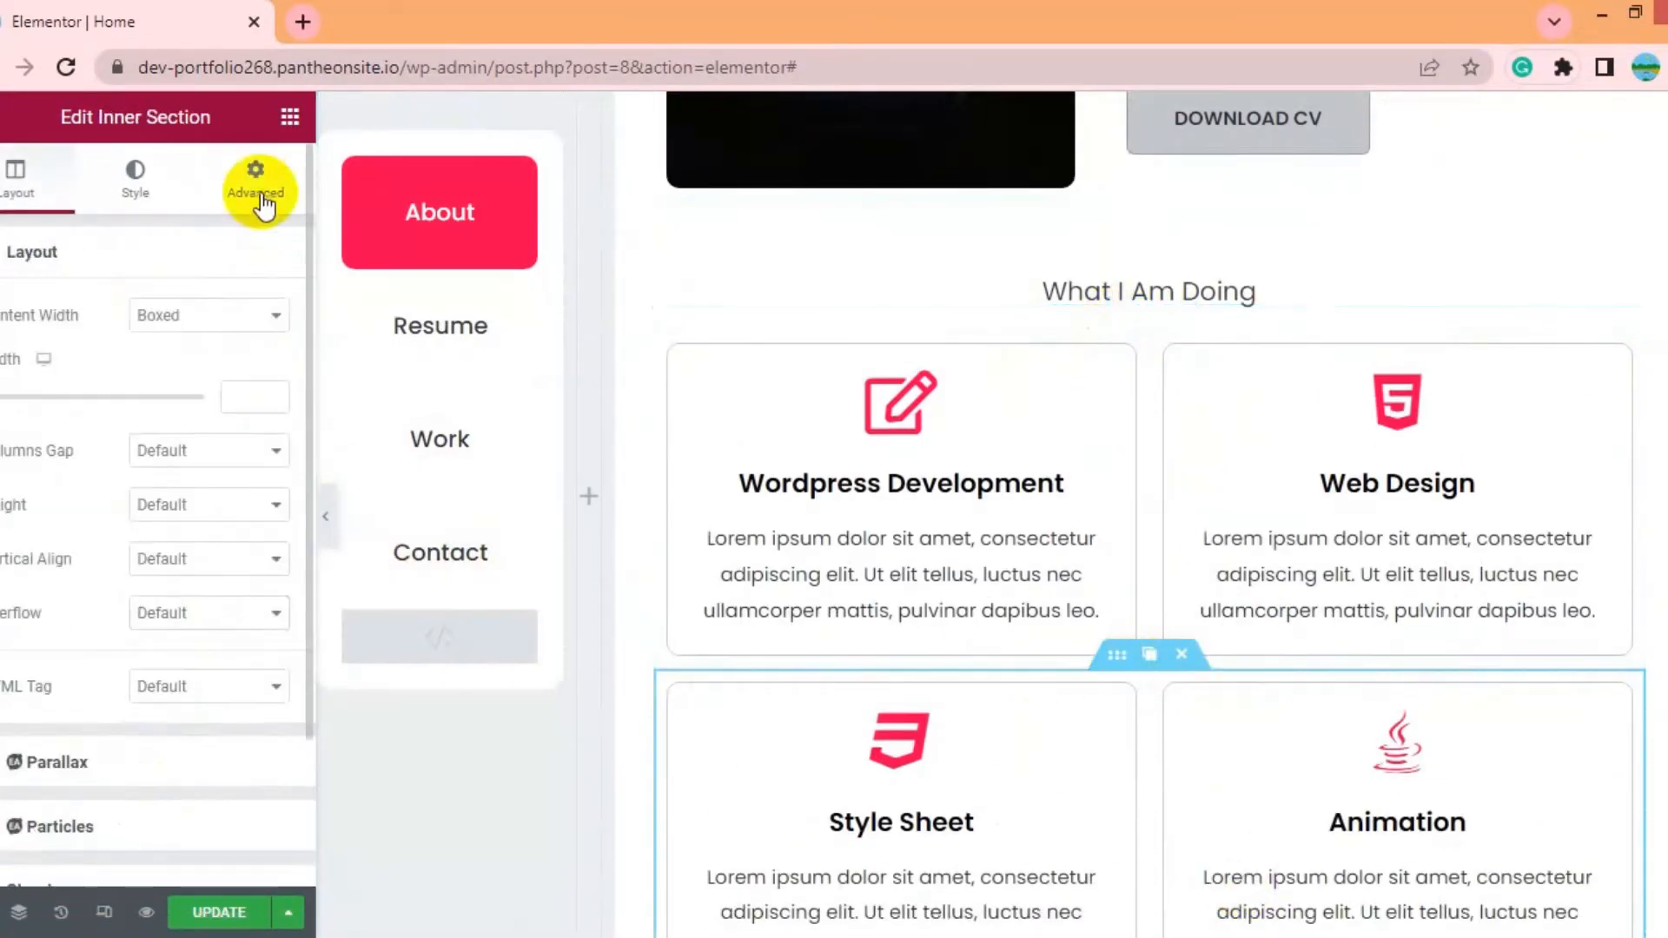
click(262, 205)
scroll(194, 363, down, 3)
scroll(1129, 365, down, 7)
Paste "about" as the CSS class of the "Our Trusted Clients" inner section and save the page
click(1117, 349)
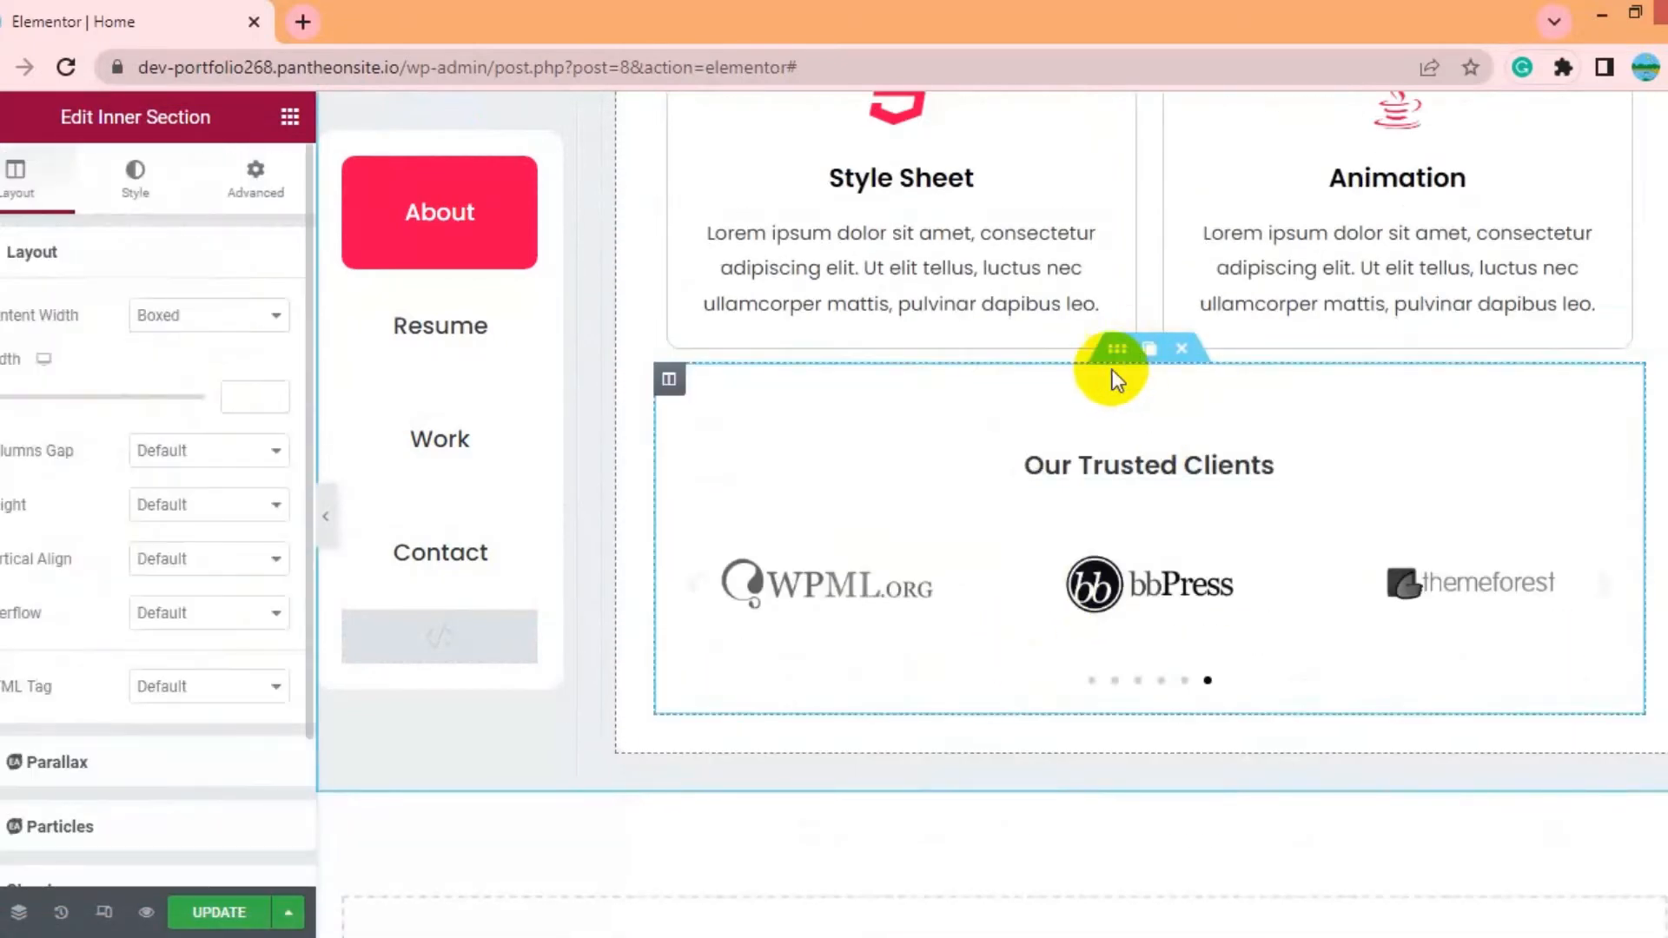
click(259, 205)
scroll(119, 619, down, 3)
key(ctrl+v)
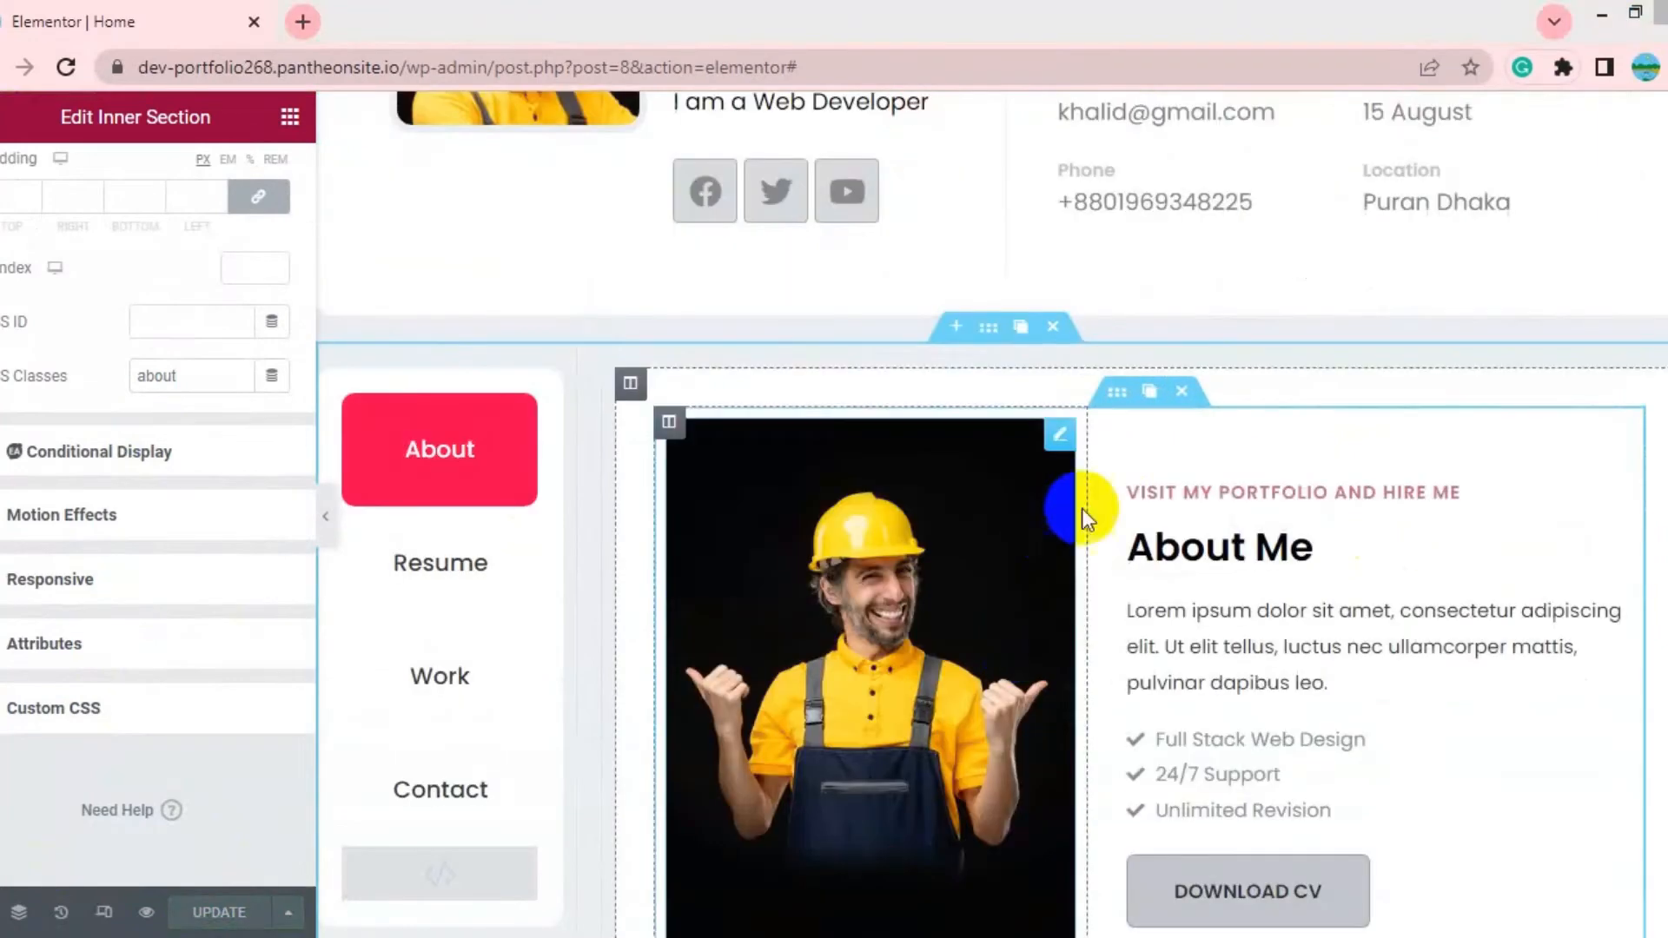
Set the entrance animation of the portrait and About Me inner section to Fade In
click(1121, 404)
scroll(112, 640, down, 2)
click(112, 640)
click(119, 471)
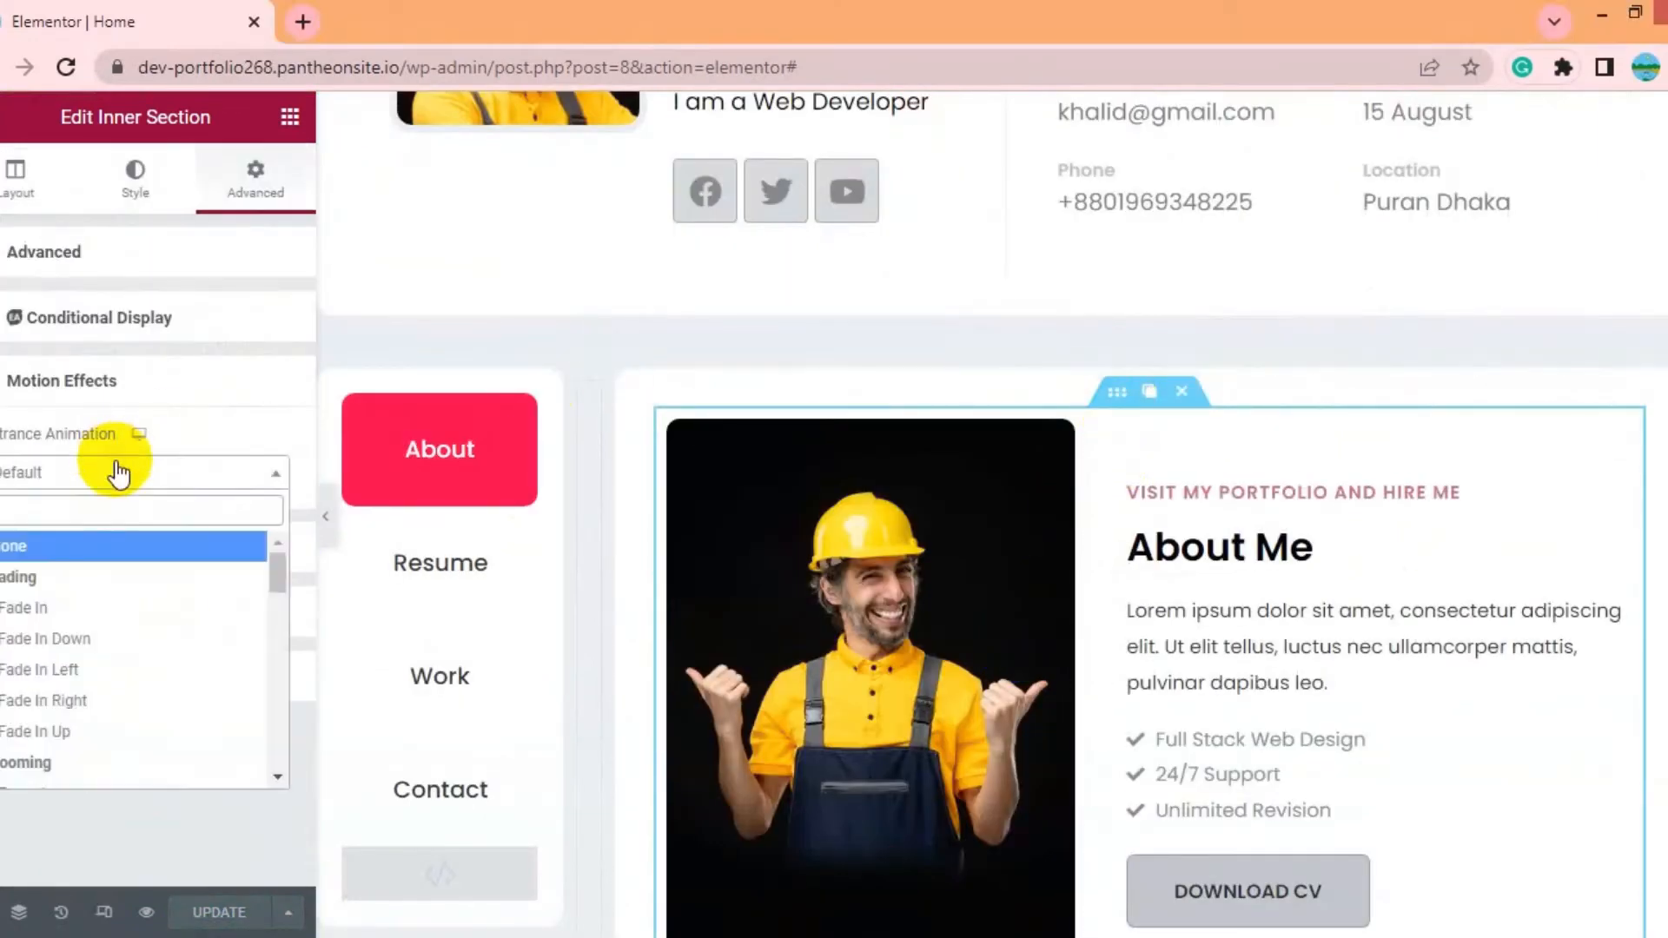
click(73, 618)
Set the entrance animation of the "What I Am Doing" heading to Fade In
scroll(1109, 565, down, 6)
click(1083, 397)
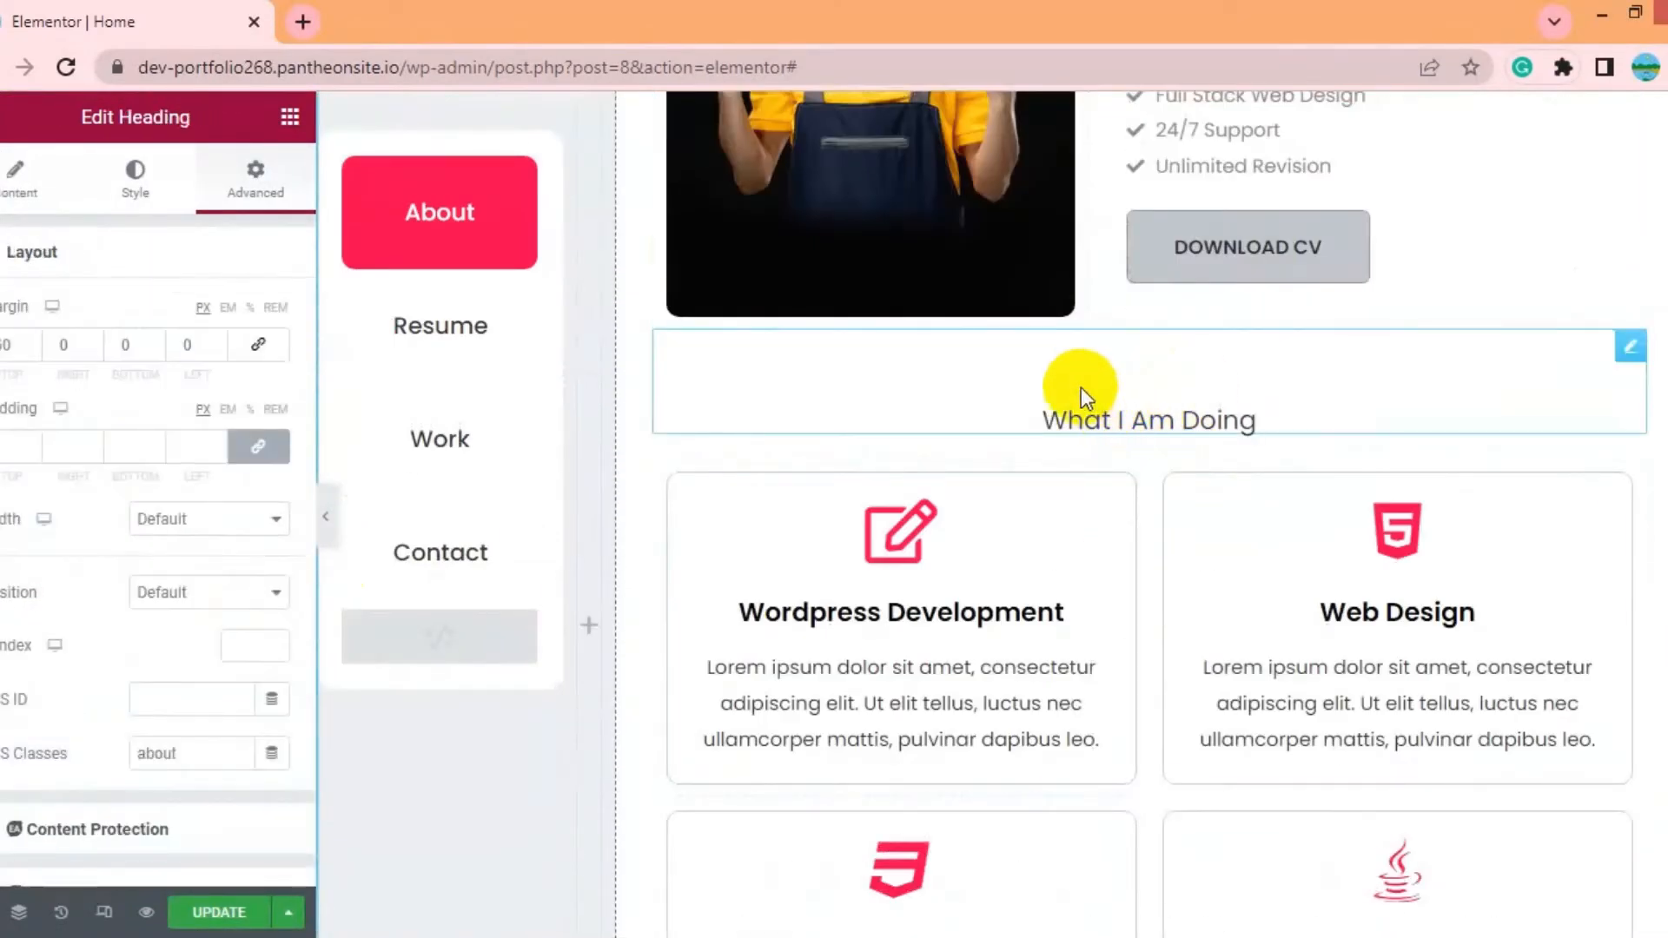
scroll(101, 702, down, 5)
click(75, 633)
click(93, 596)
click(74, 722)
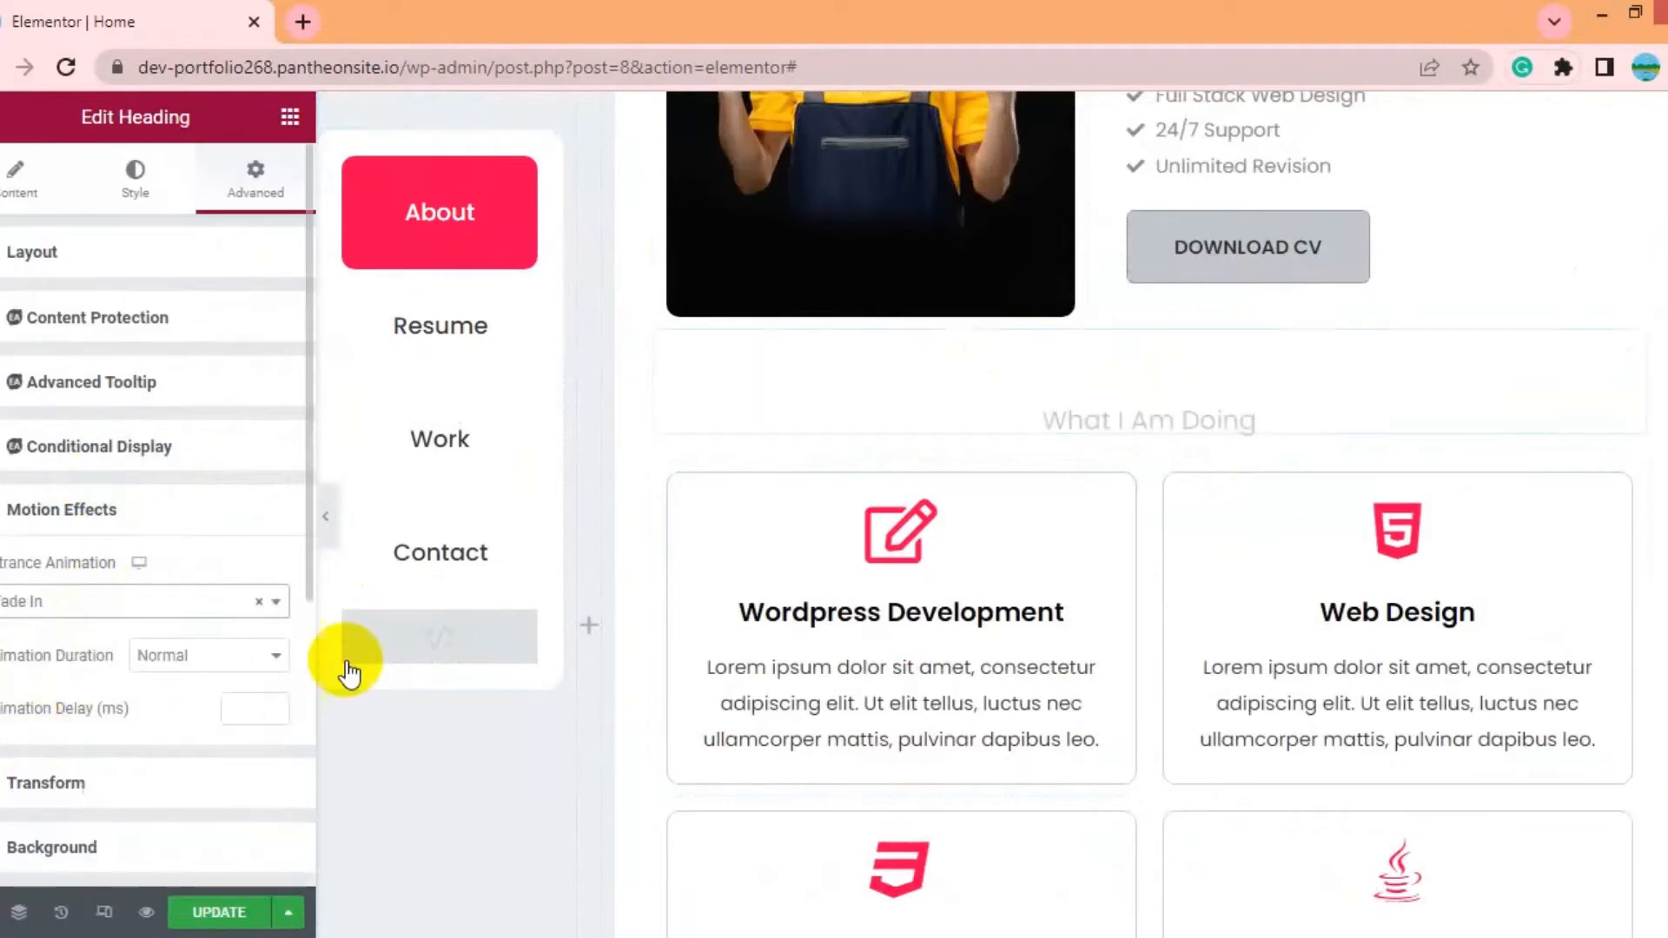
Apply the Fade In entrance animation to the inner section with the Wordpress Development and Web Design boxes
click(1118, 448)
click(60, 764)
click(113, 473)
click(93, 599)
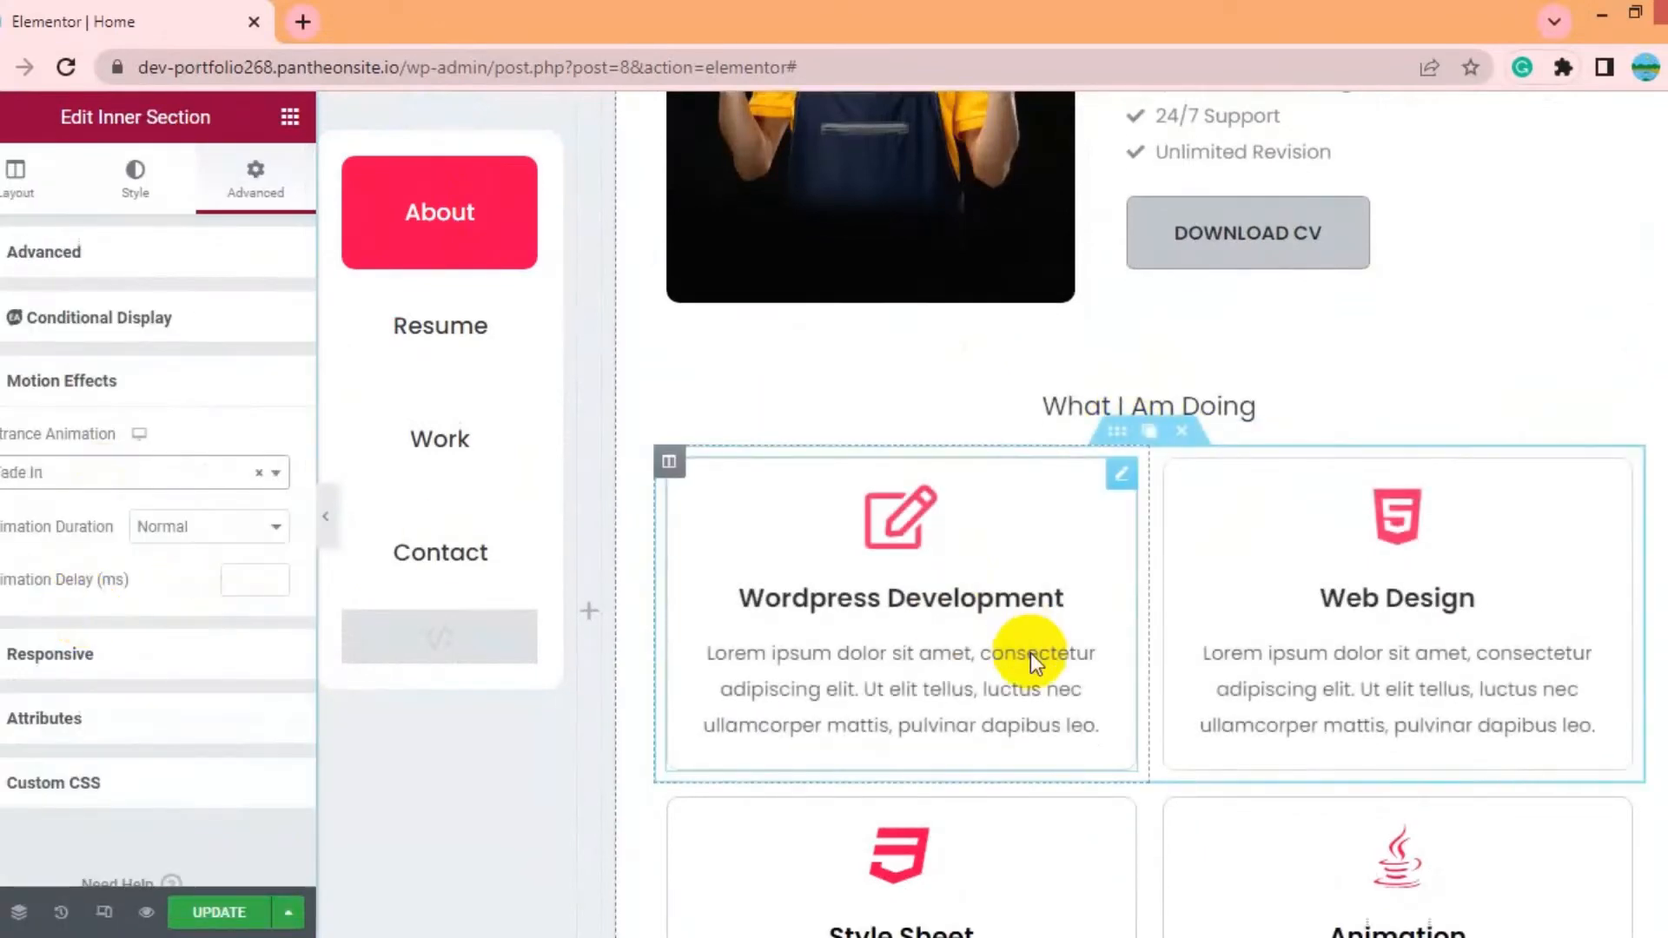
Apply the Fade In entrance animation to the inner section with the Style Sheet and Animation boxes
scroll(955, 608, down, 3)
click(61, 764)
click(66, 548)
click(61, 451)
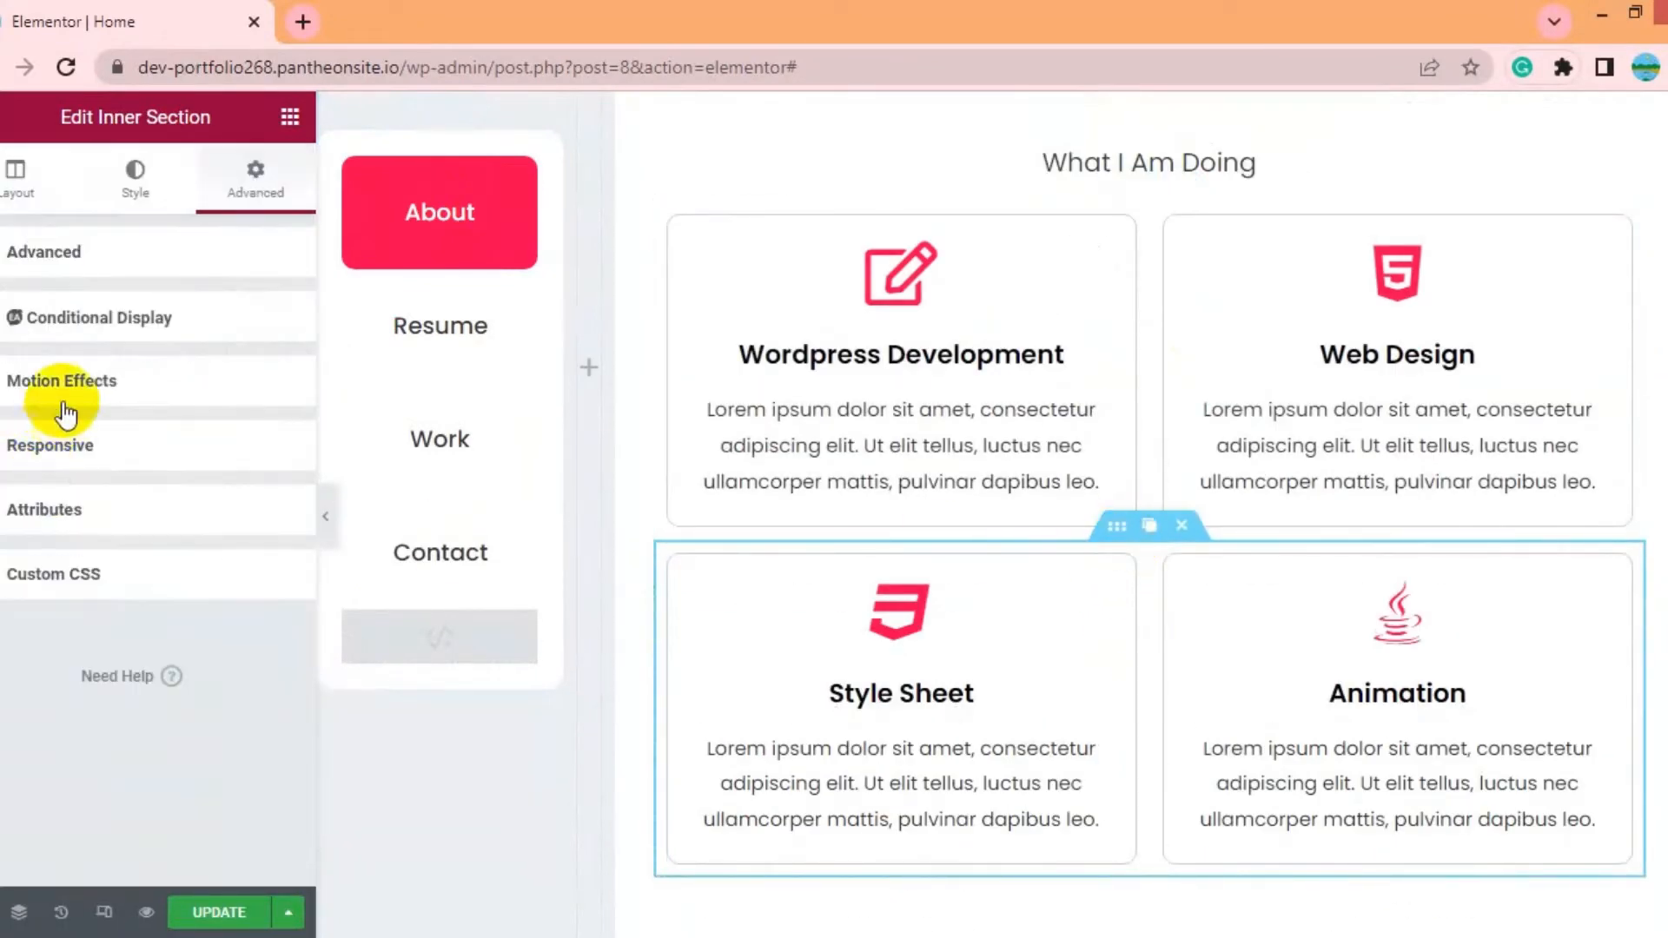
click(61, 380)
click(73, 483)
click(93, 600)
Set the entrance animation of the "Our Trusted Clients" inner section to Fade In and save the page
scroll(1127, 521, down, 4)
click(1118, 479)
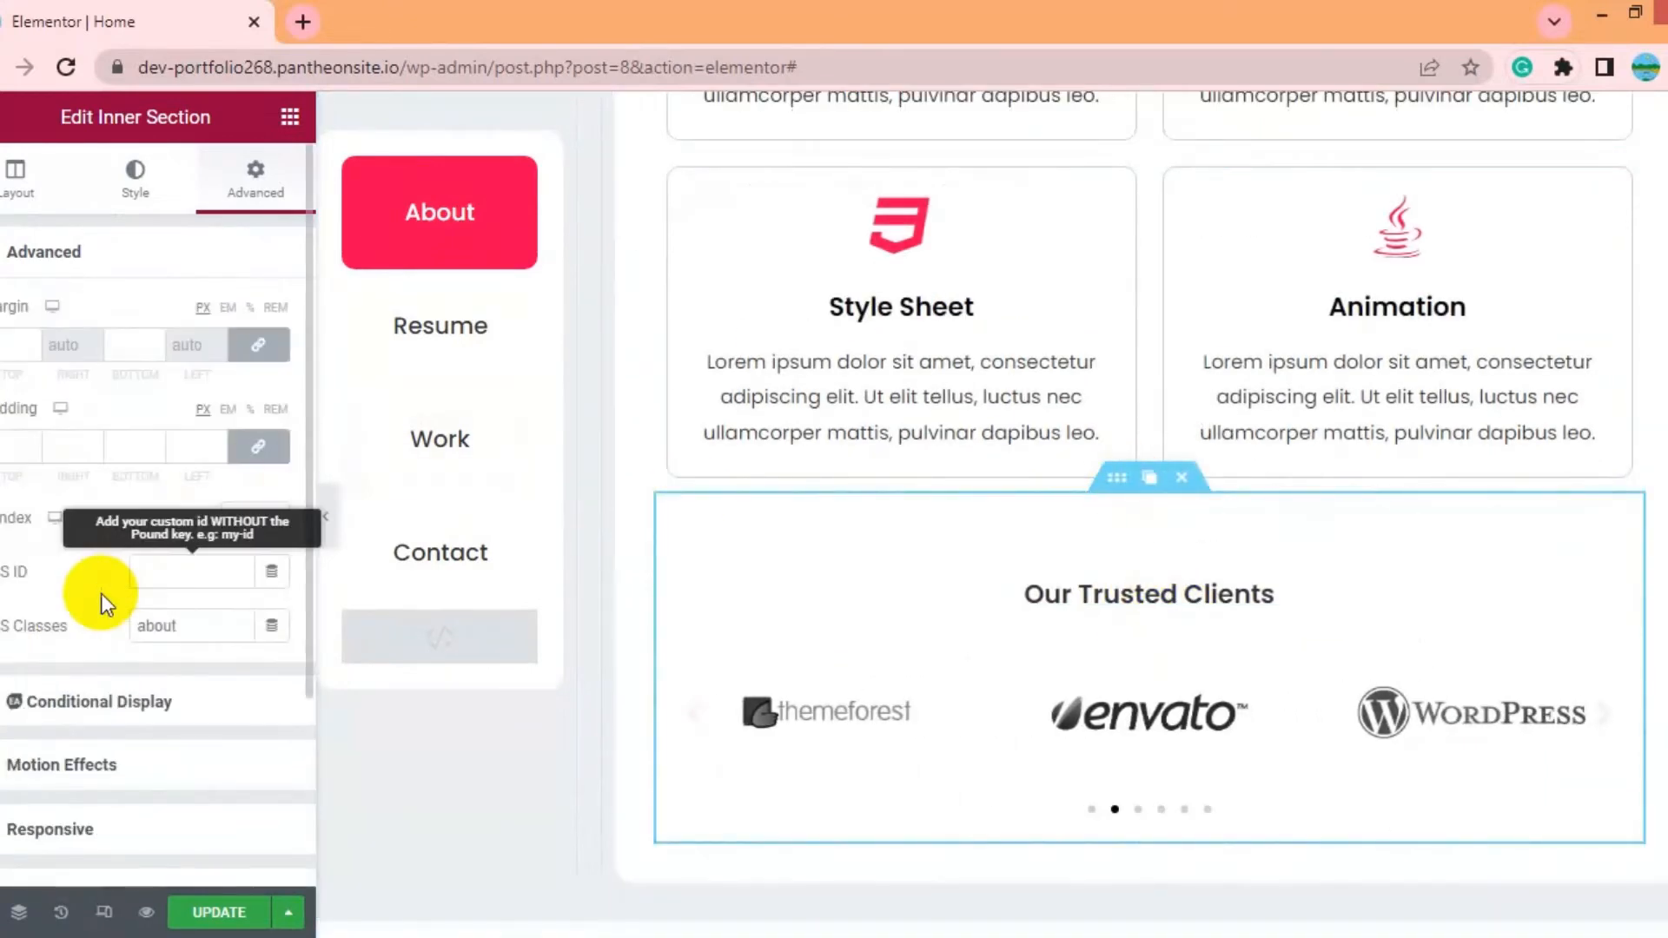
click(66, 764)
click(139, 474)
click(87, 601)
scroll(1136, 495, down, 3)
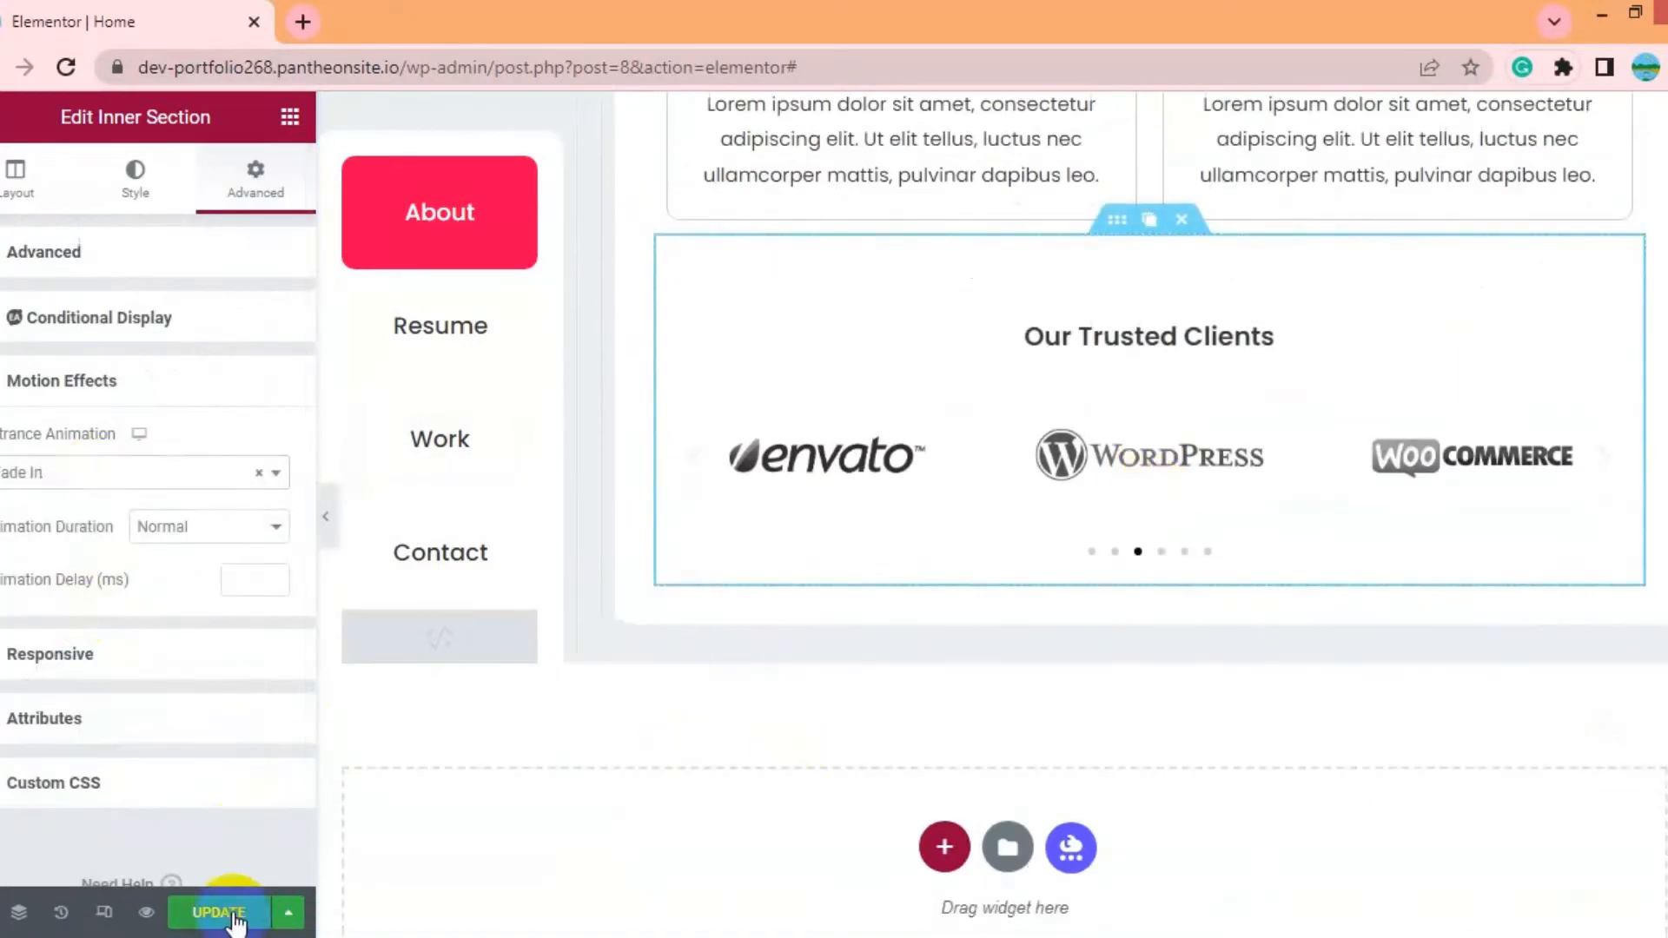
Import the template file "Metafolio MAIN Layout" from the TEMPLATES folder in Downloads into the saved templates library
scroll(912, 600, up, 2)
scroll(856, 530, down, 4)
click(1009, 710)
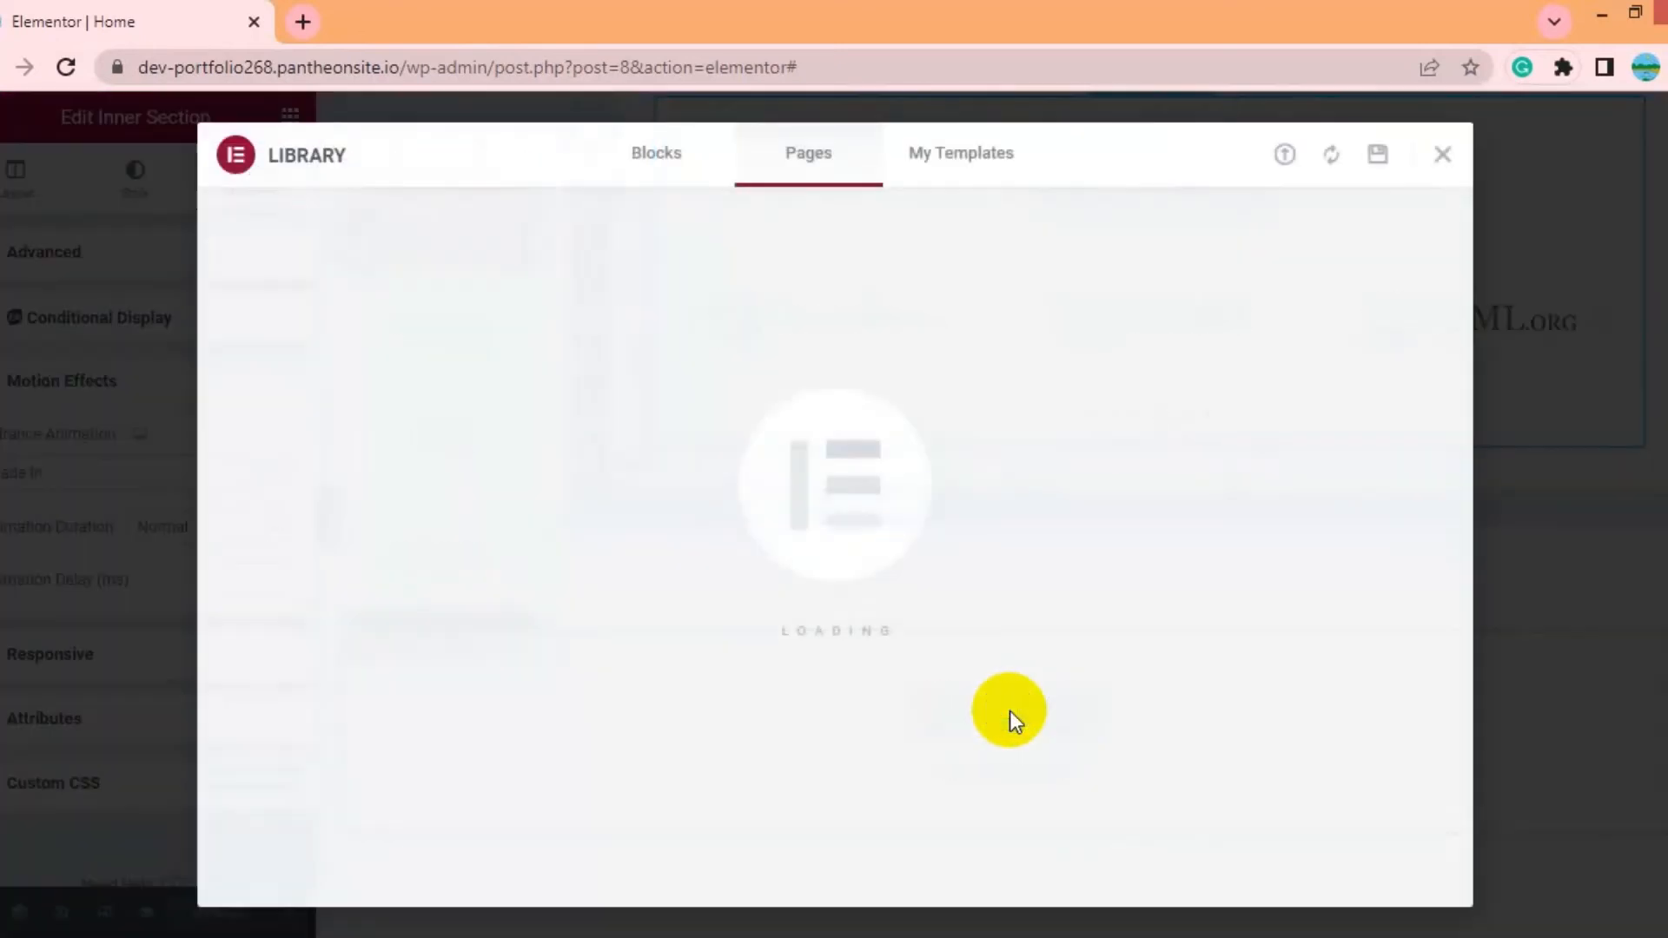
click(960, 154)
click(1284, 154)
click(864, 692)
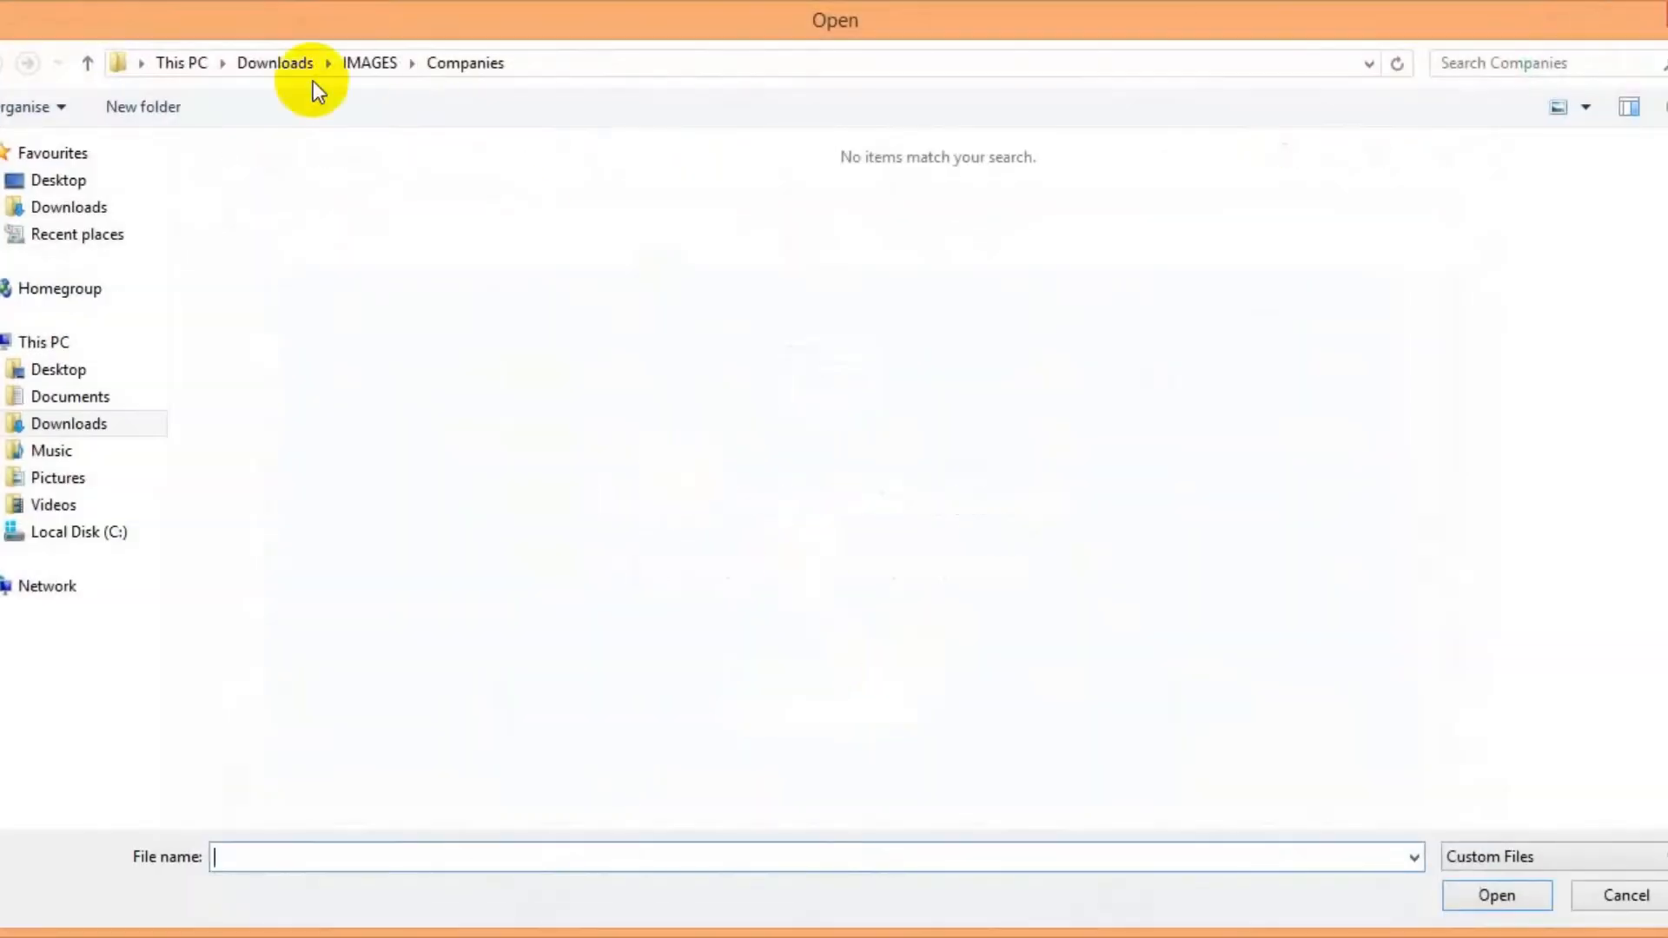
click(274, 63)
double_click(275, 433)
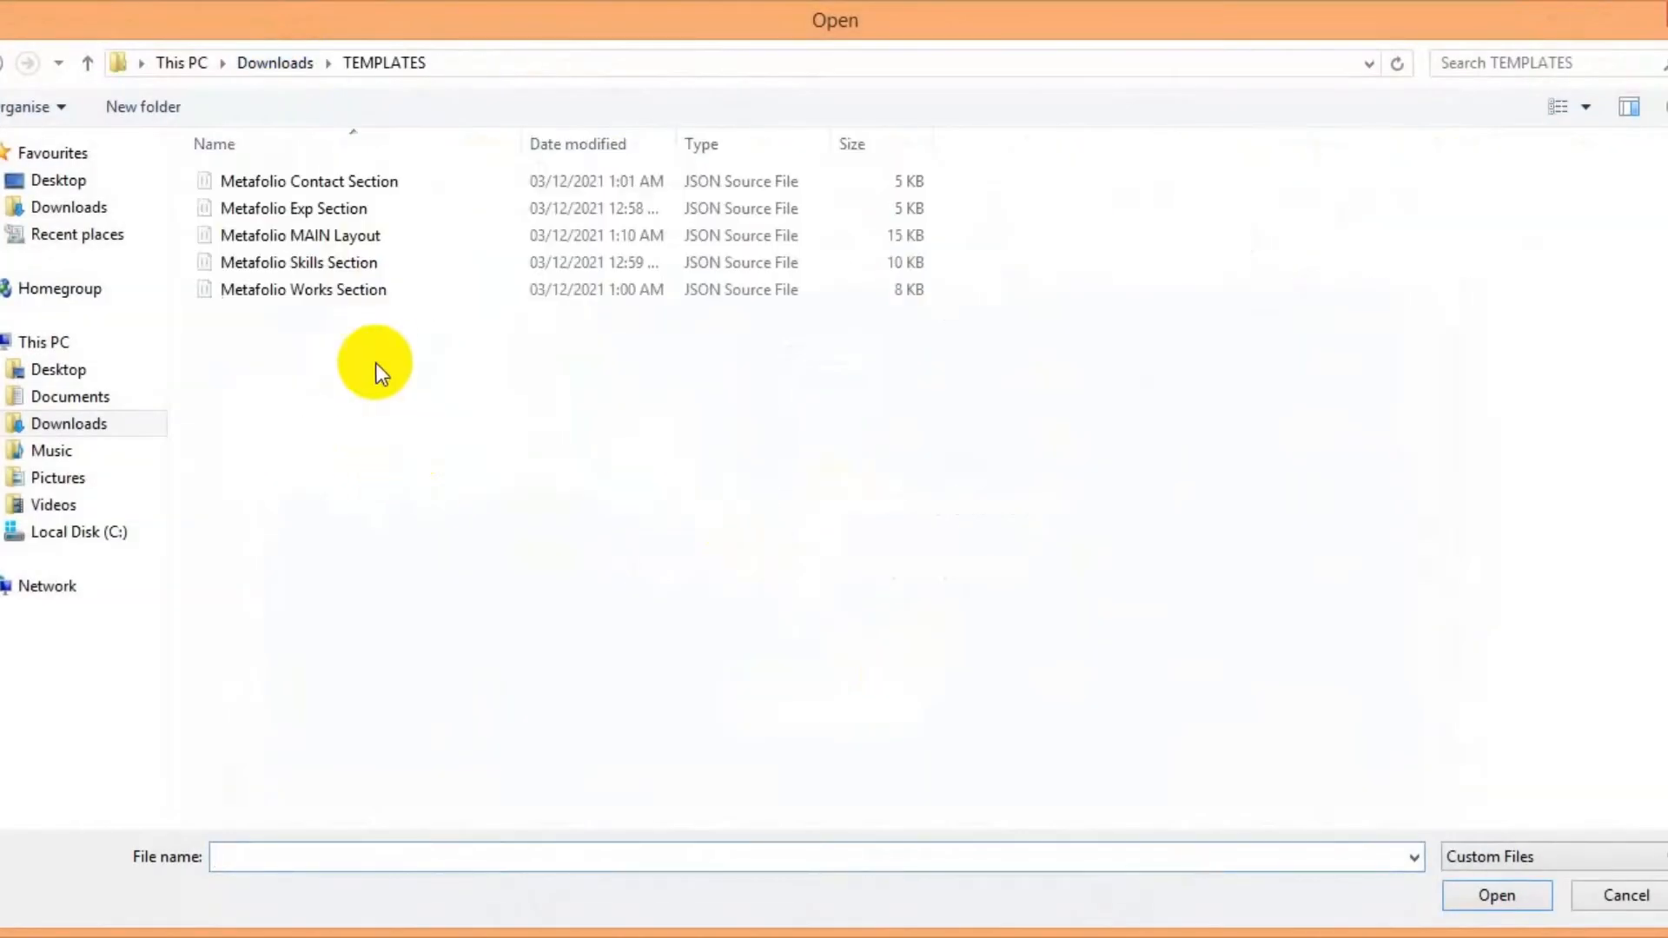
double_click(388, 236)
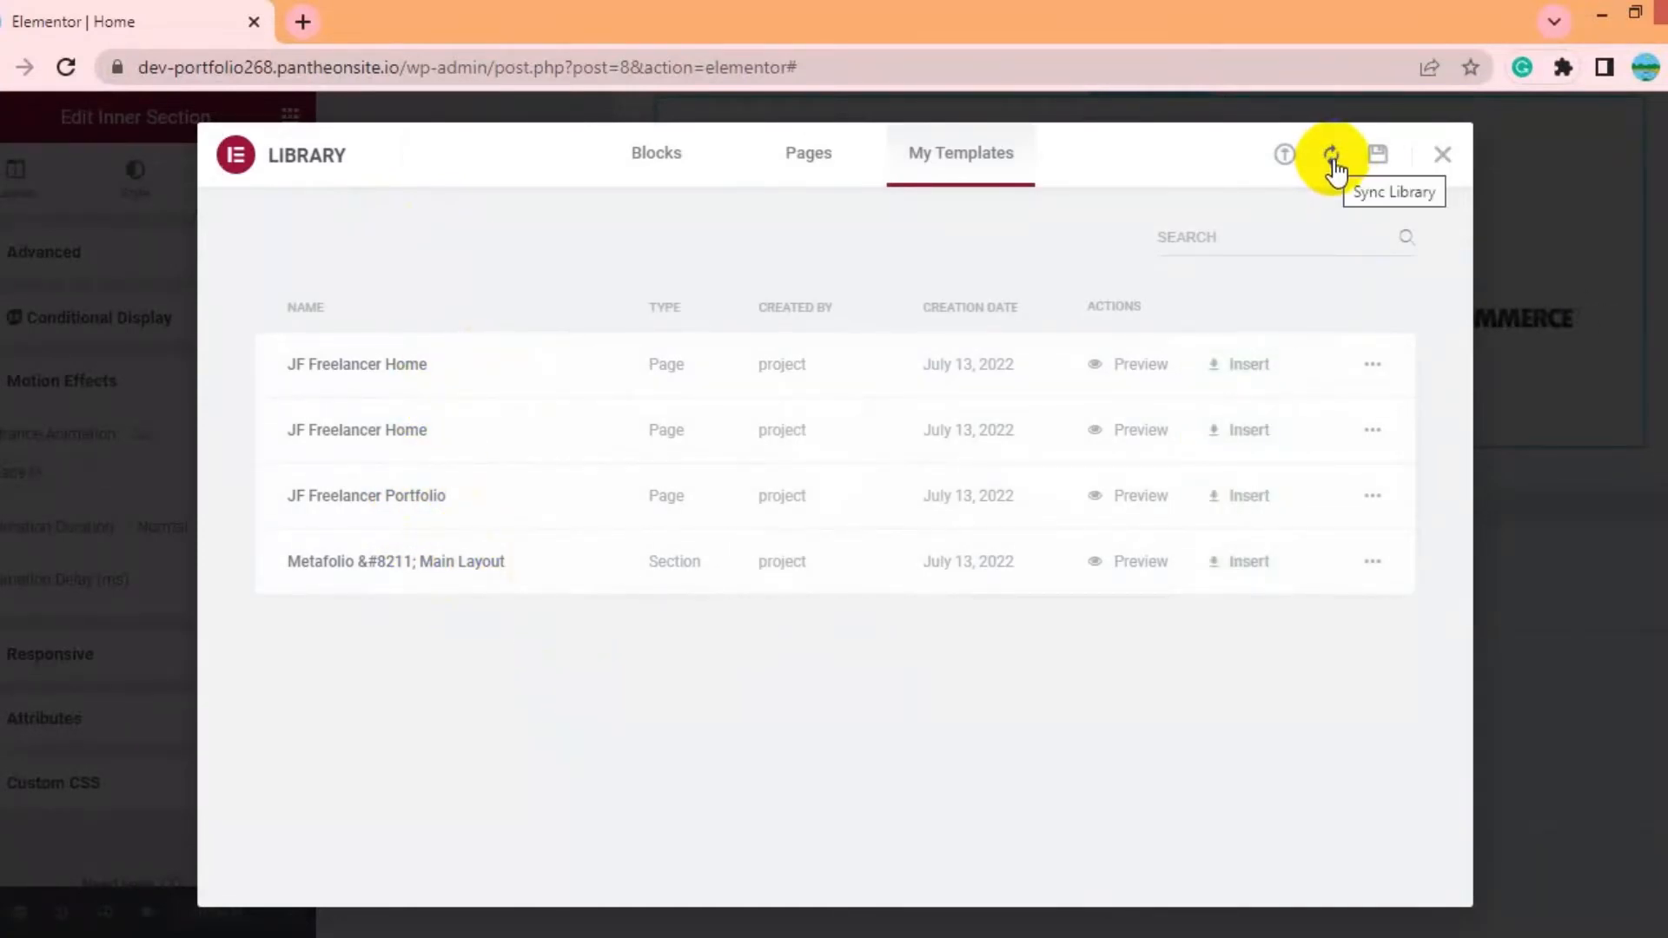
Reopen the saved templates library and start importing another template
click(1442, 154)
click(1006, 705)
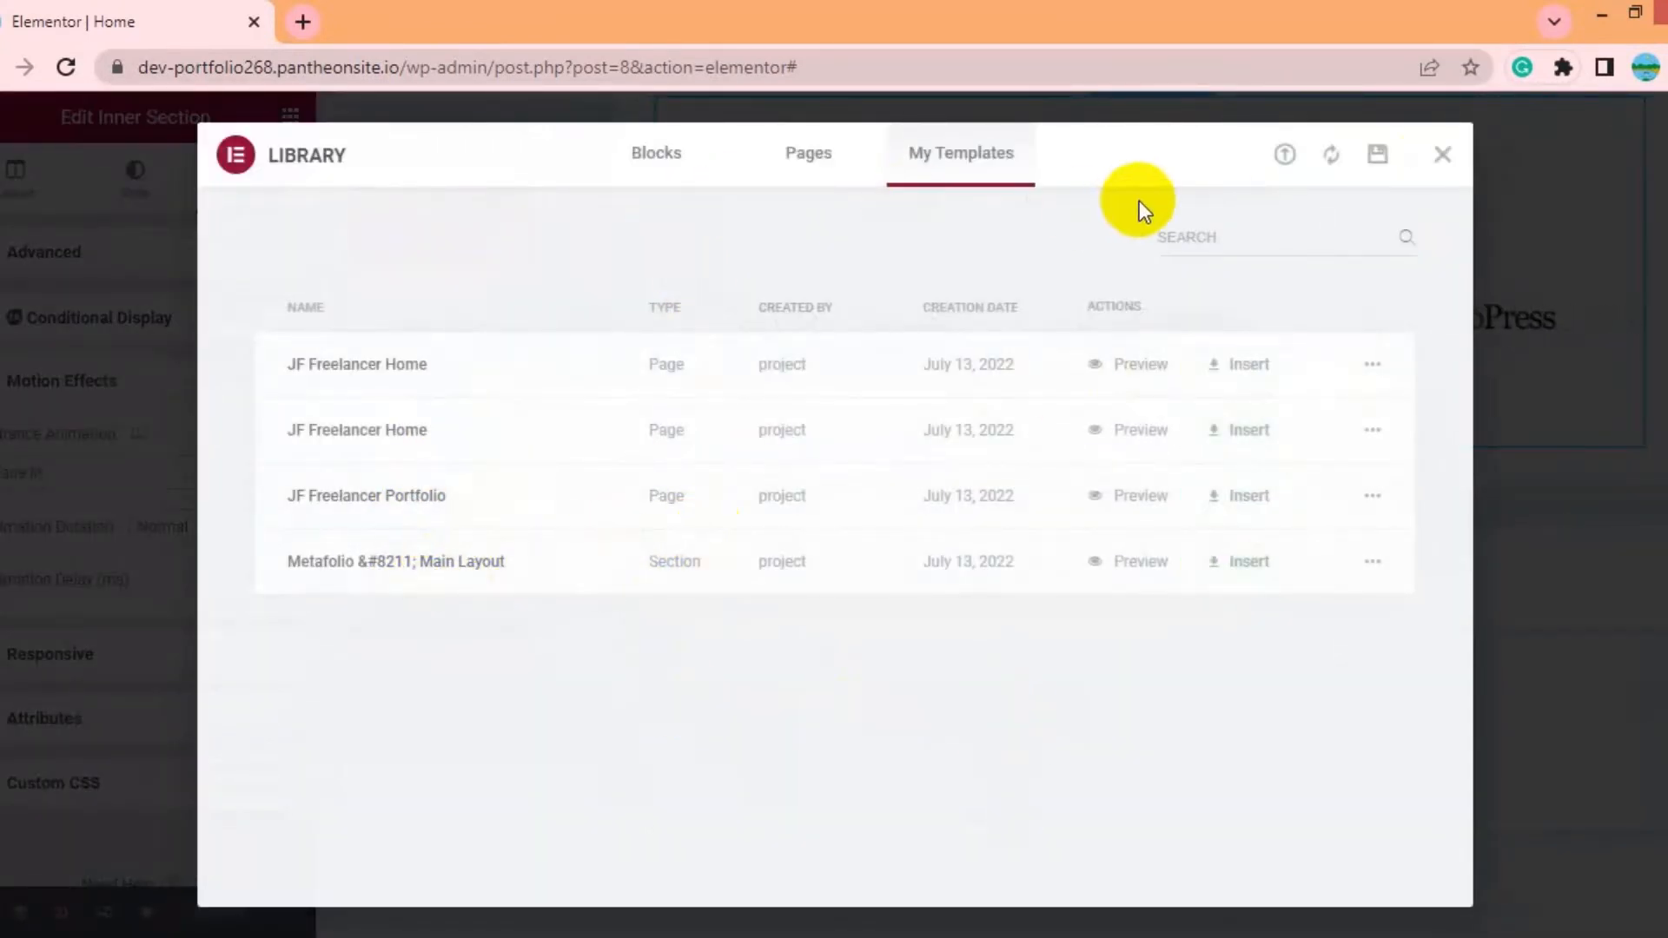
click(1284, 154)
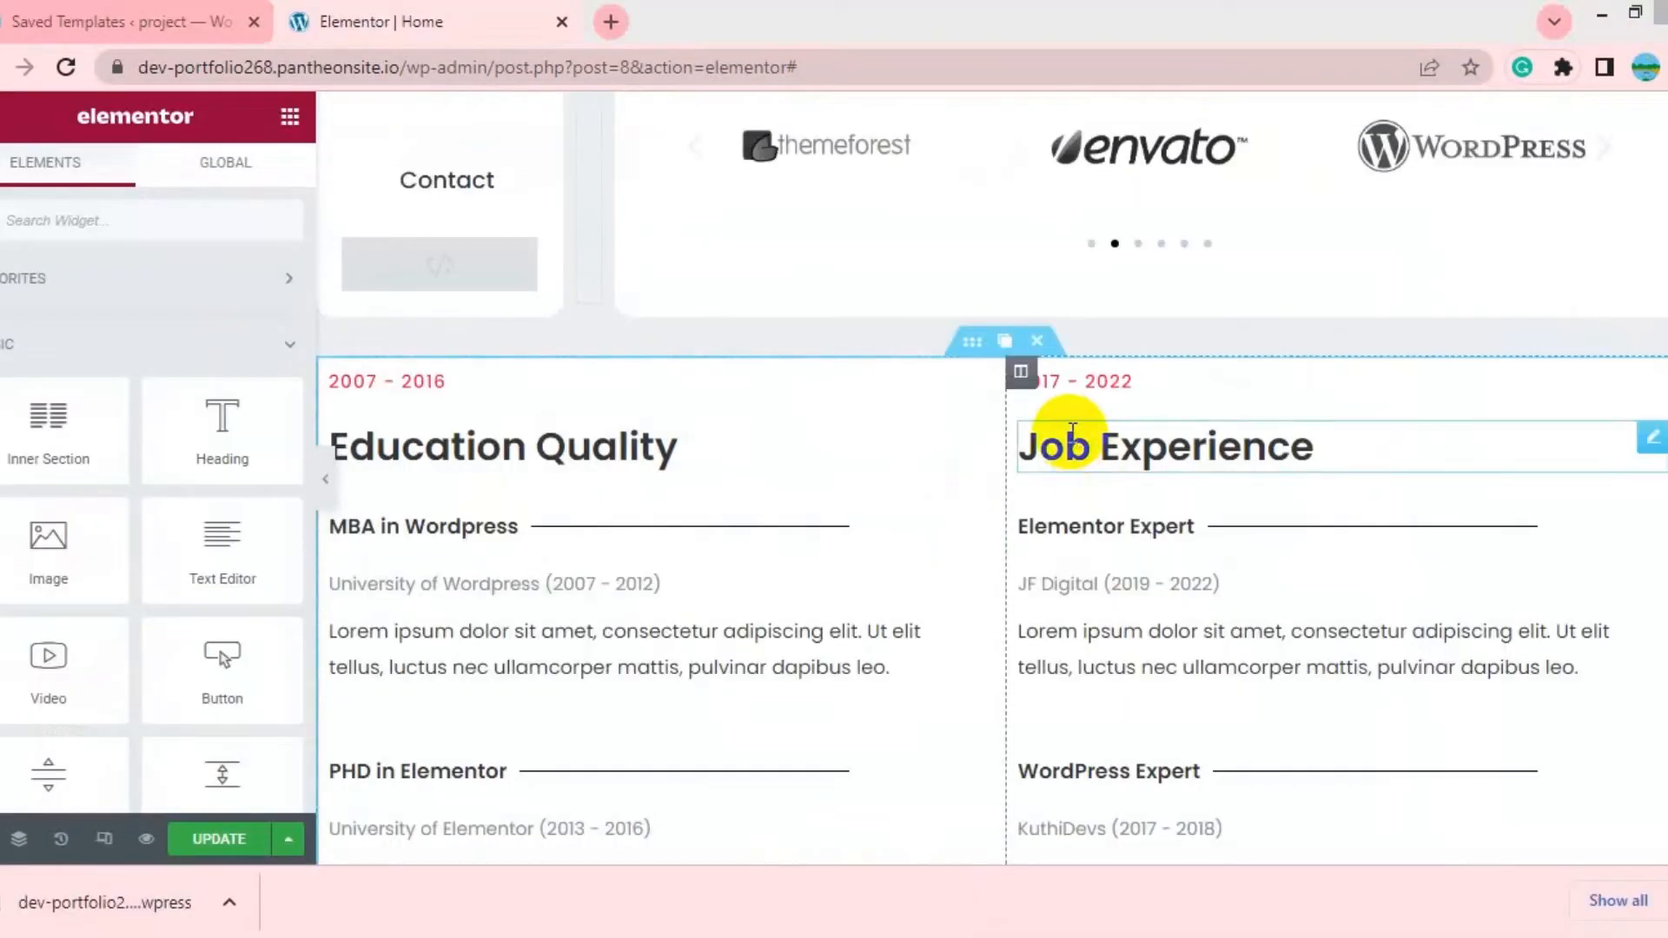
Copy the Education Quality and Job Experience inner section and paste it into the main content column below the client logos
click(973, 342)
right_click(973, 341)
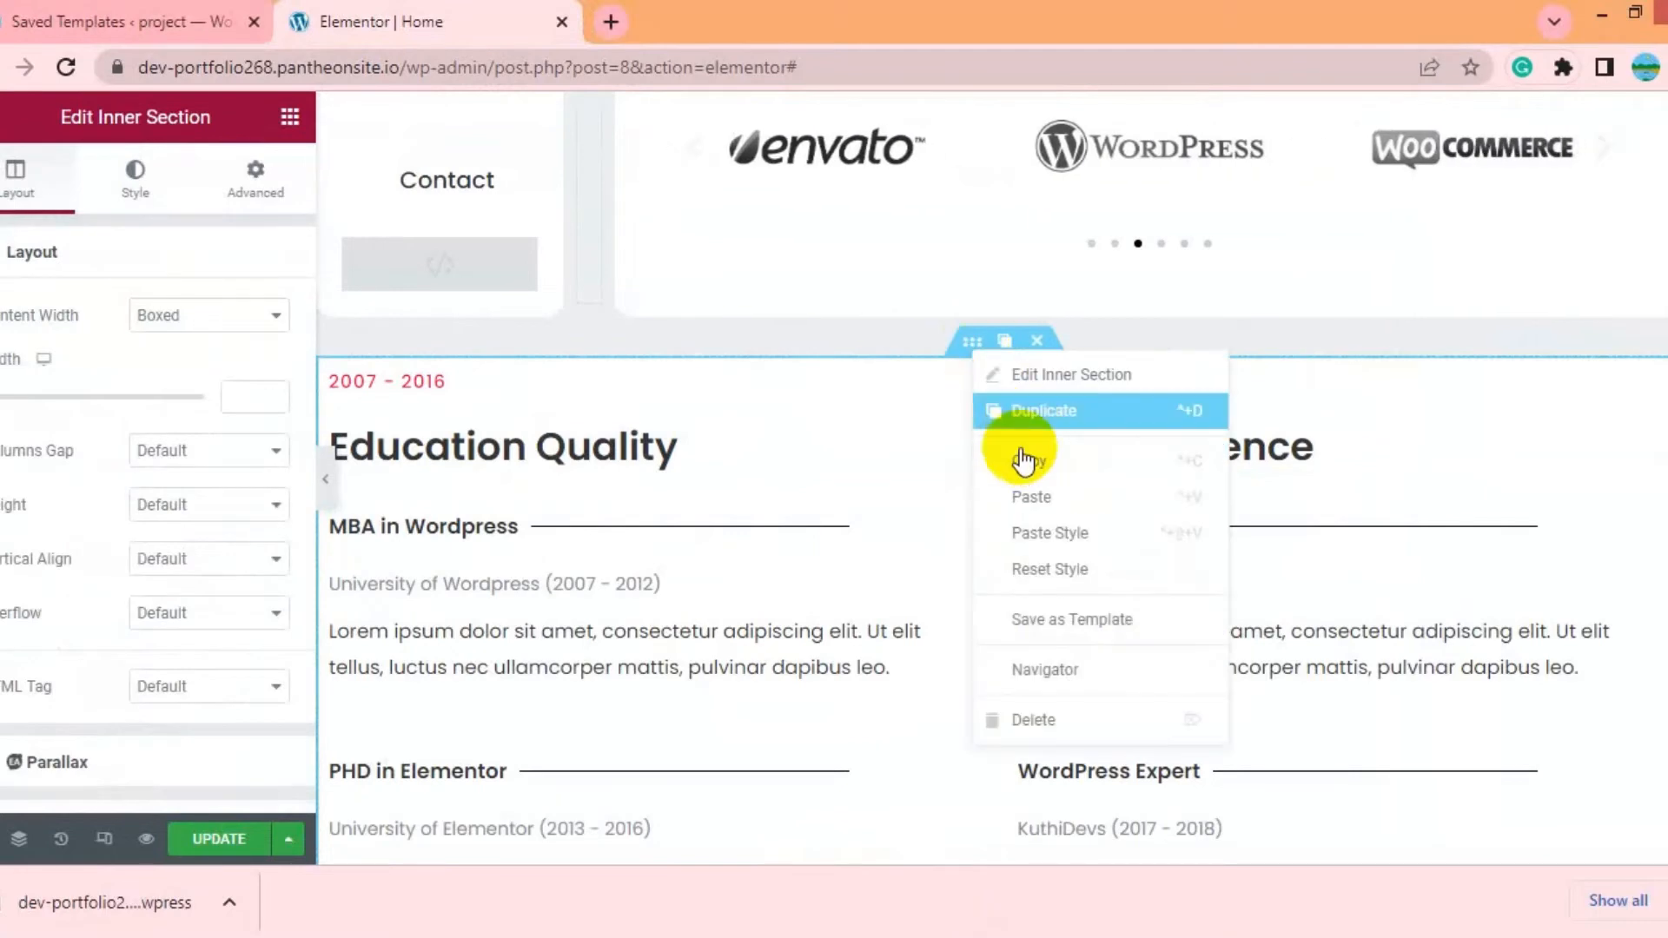
click(1024, 461)
scroll(1139, 529, up, 3)
right_click(1131, 555)
click(1214, 668)
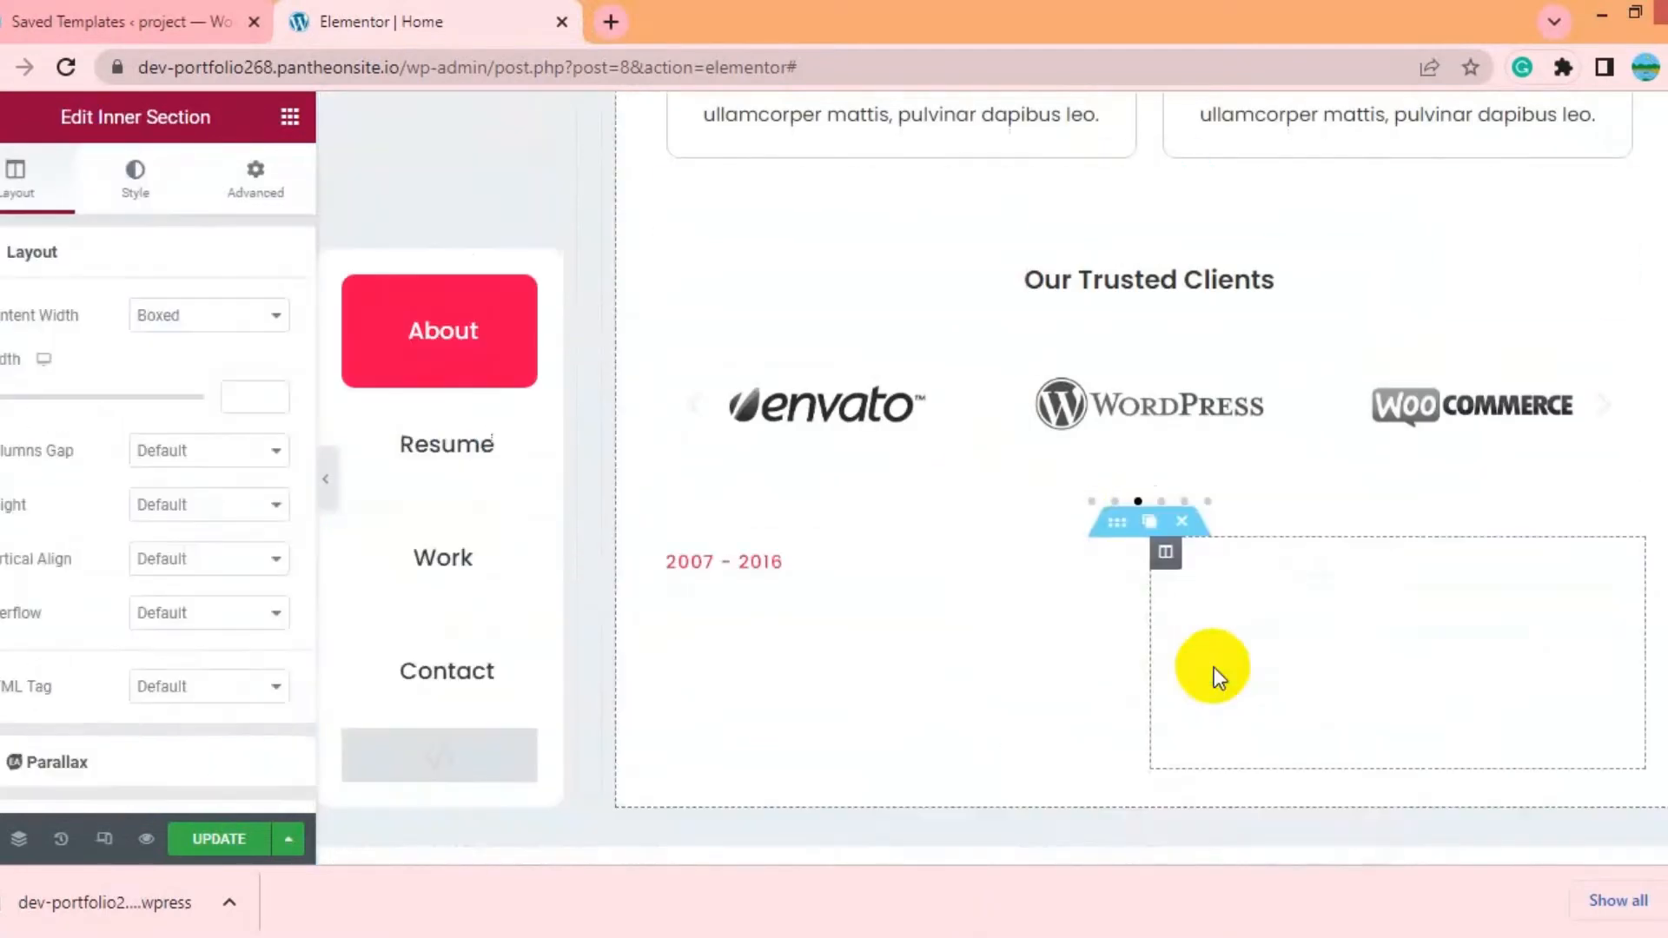
Delete the original Education Quality and Job Experience section left below the main content section
scroll(898, 571, down, 7)
click(1046, 385)
scroll(1060, 528, up, 5)
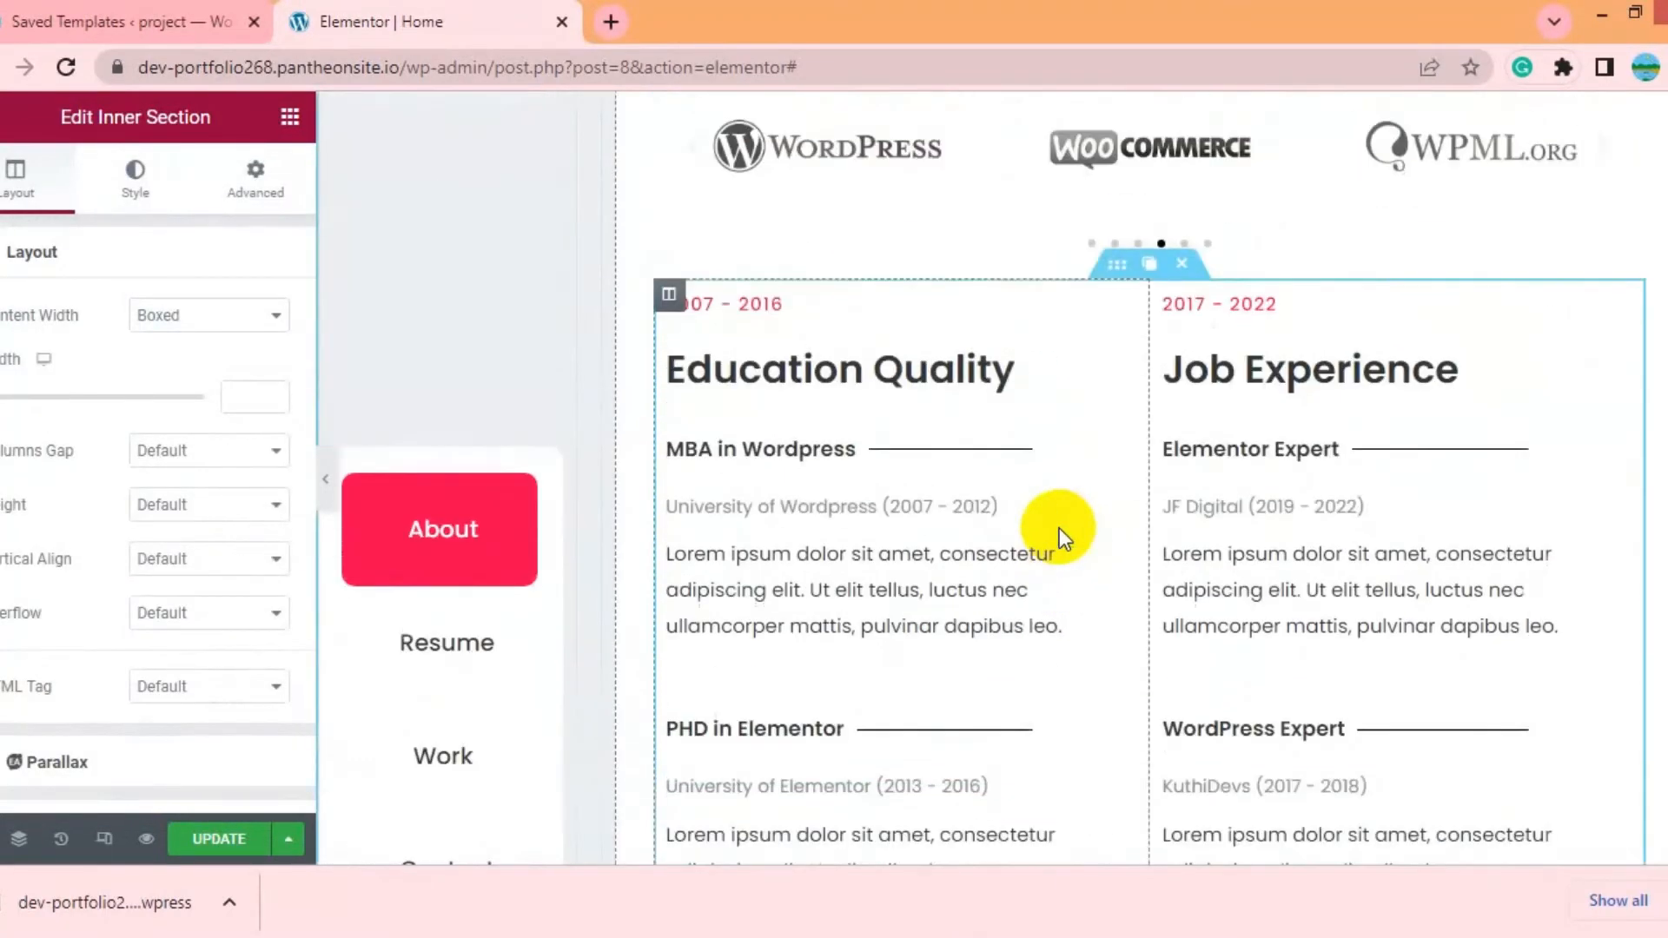
Copy the CSS ID "resume" from the Resume menu button's settings
click(484, 633)
click(255, 179)
scroll(205, 435, down, 5)
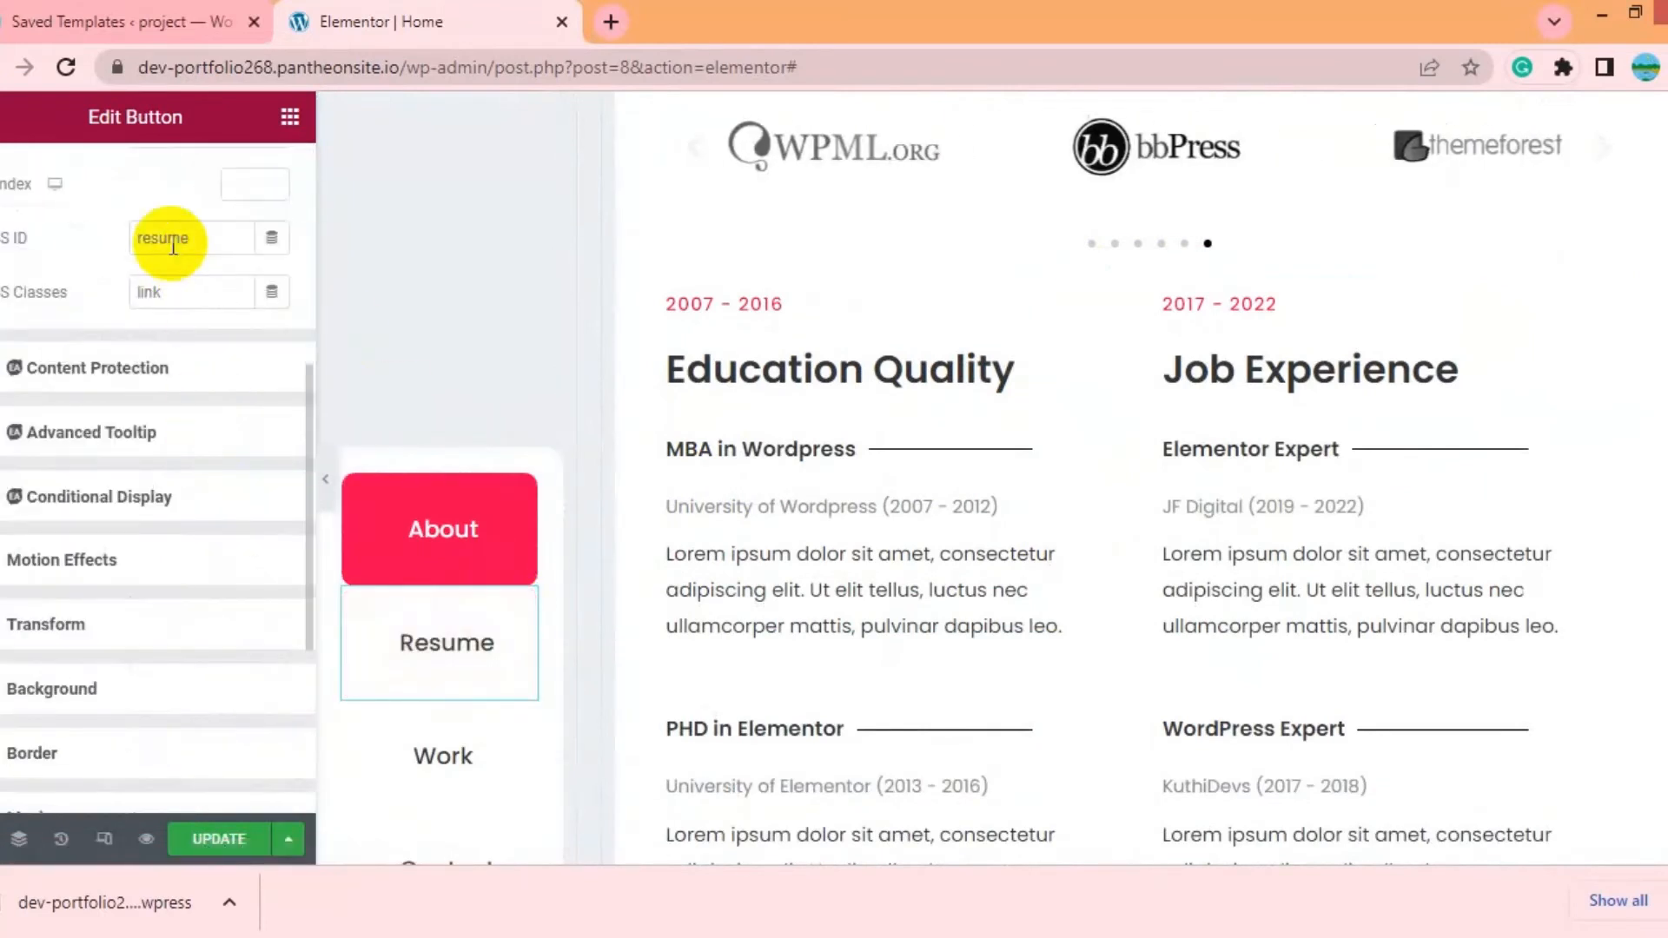
double_click(173, 247)
right_click(213, 246)
click(222, 295)
Check the CSS class and entrance animation of the Education Quality and Job Experience inner section, and save the page
click(1117, 263)
click(255, 178)
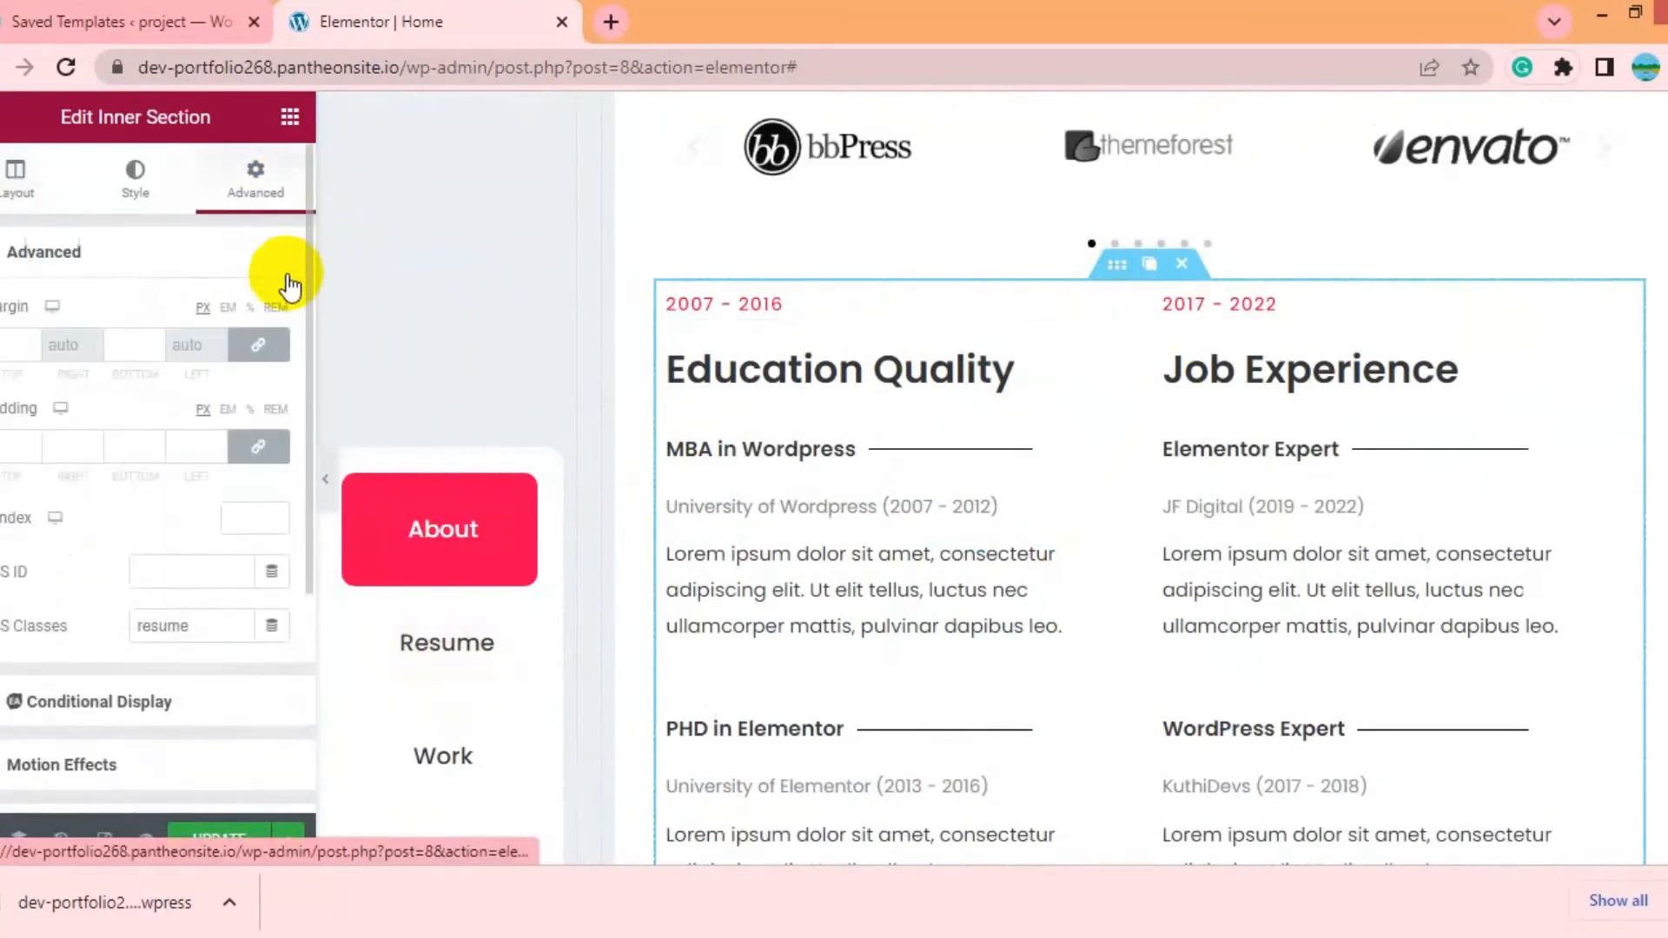
scroll(131, 469, down, 4)
click(109, 445)
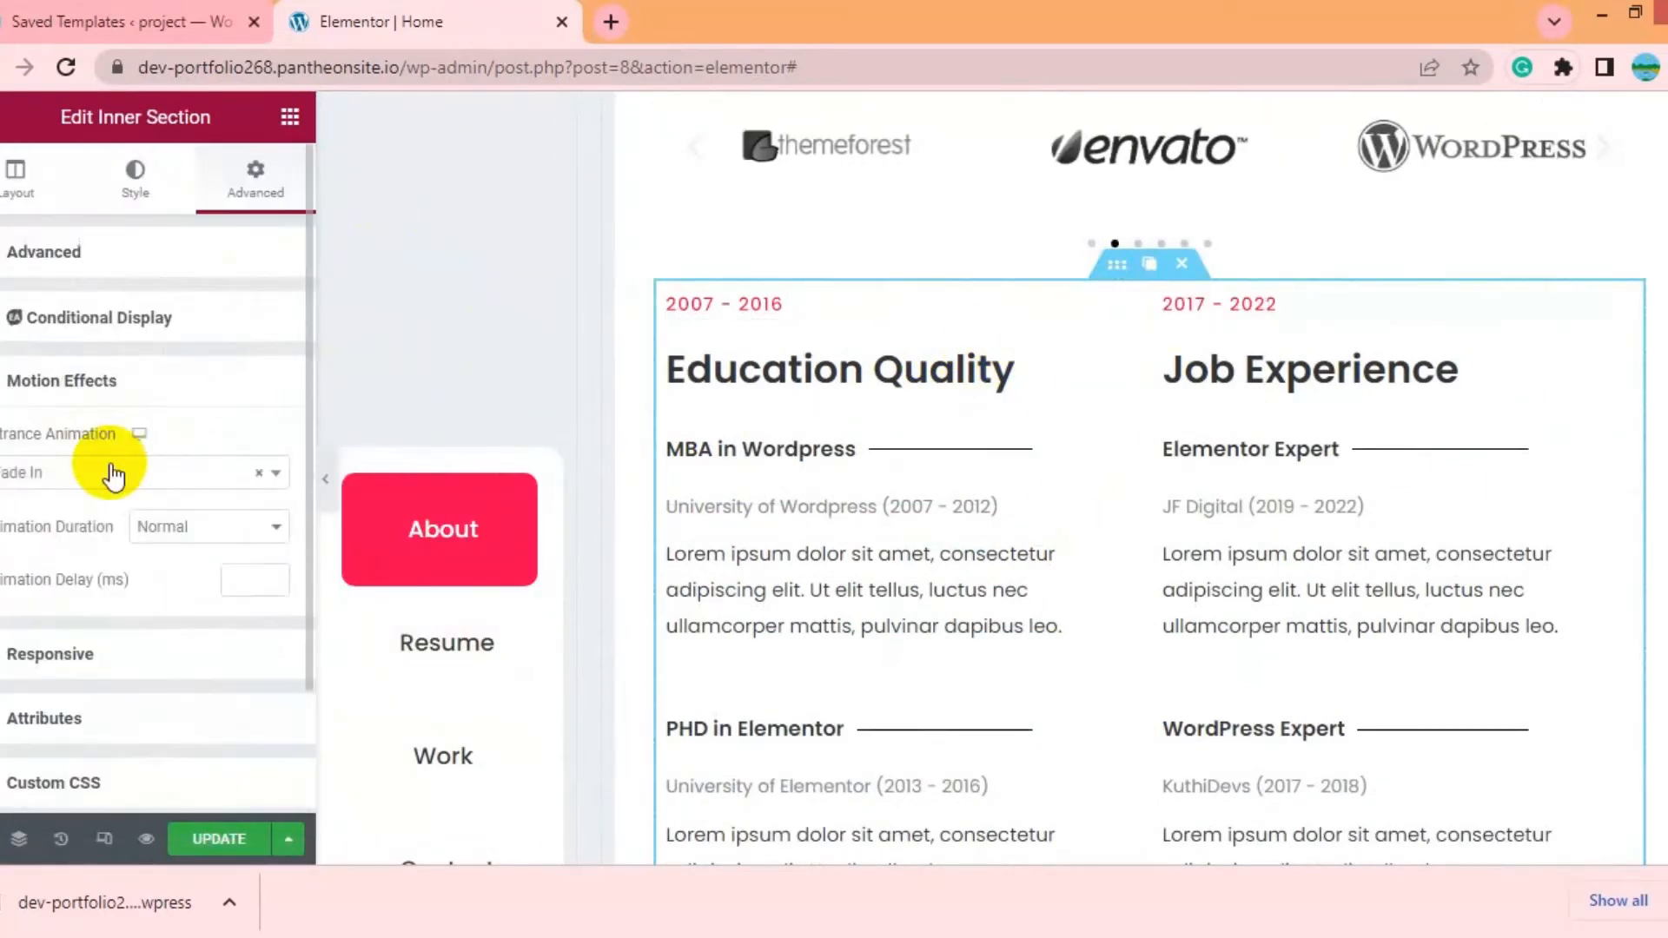
click(228, 841)
Hide the editing controls and examine the page layout from the About Me section down to the Education and Job Experience content
scroll(1150, 478, down, 3)
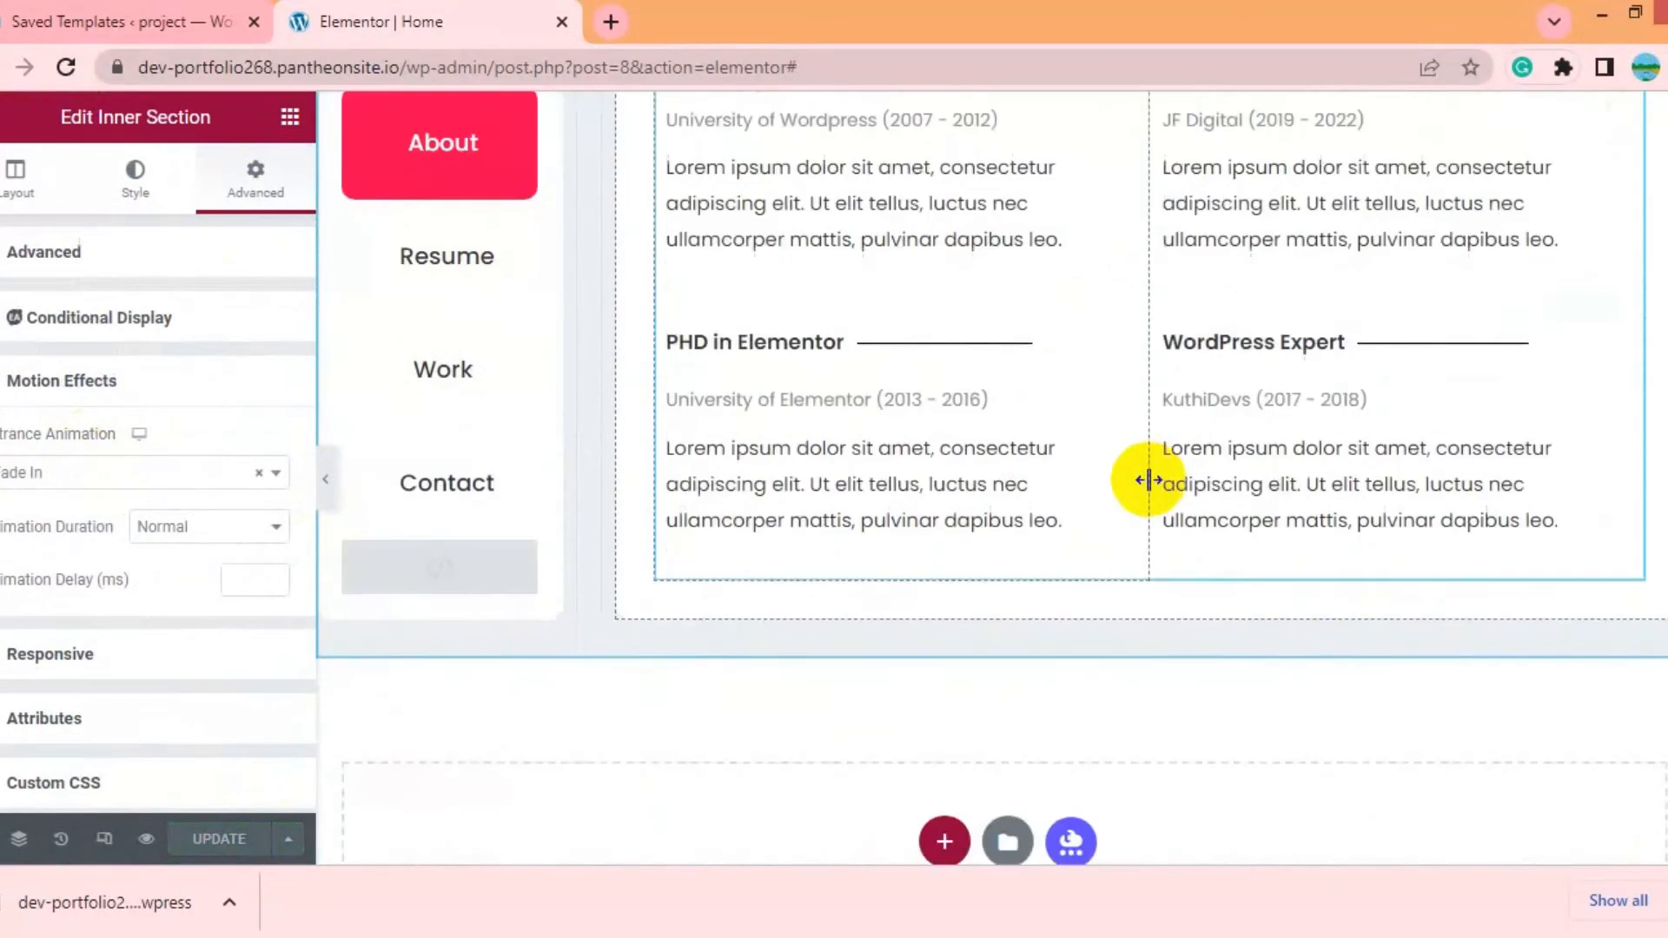
scroll(1203, 526, up, 5)
click(327, 481)
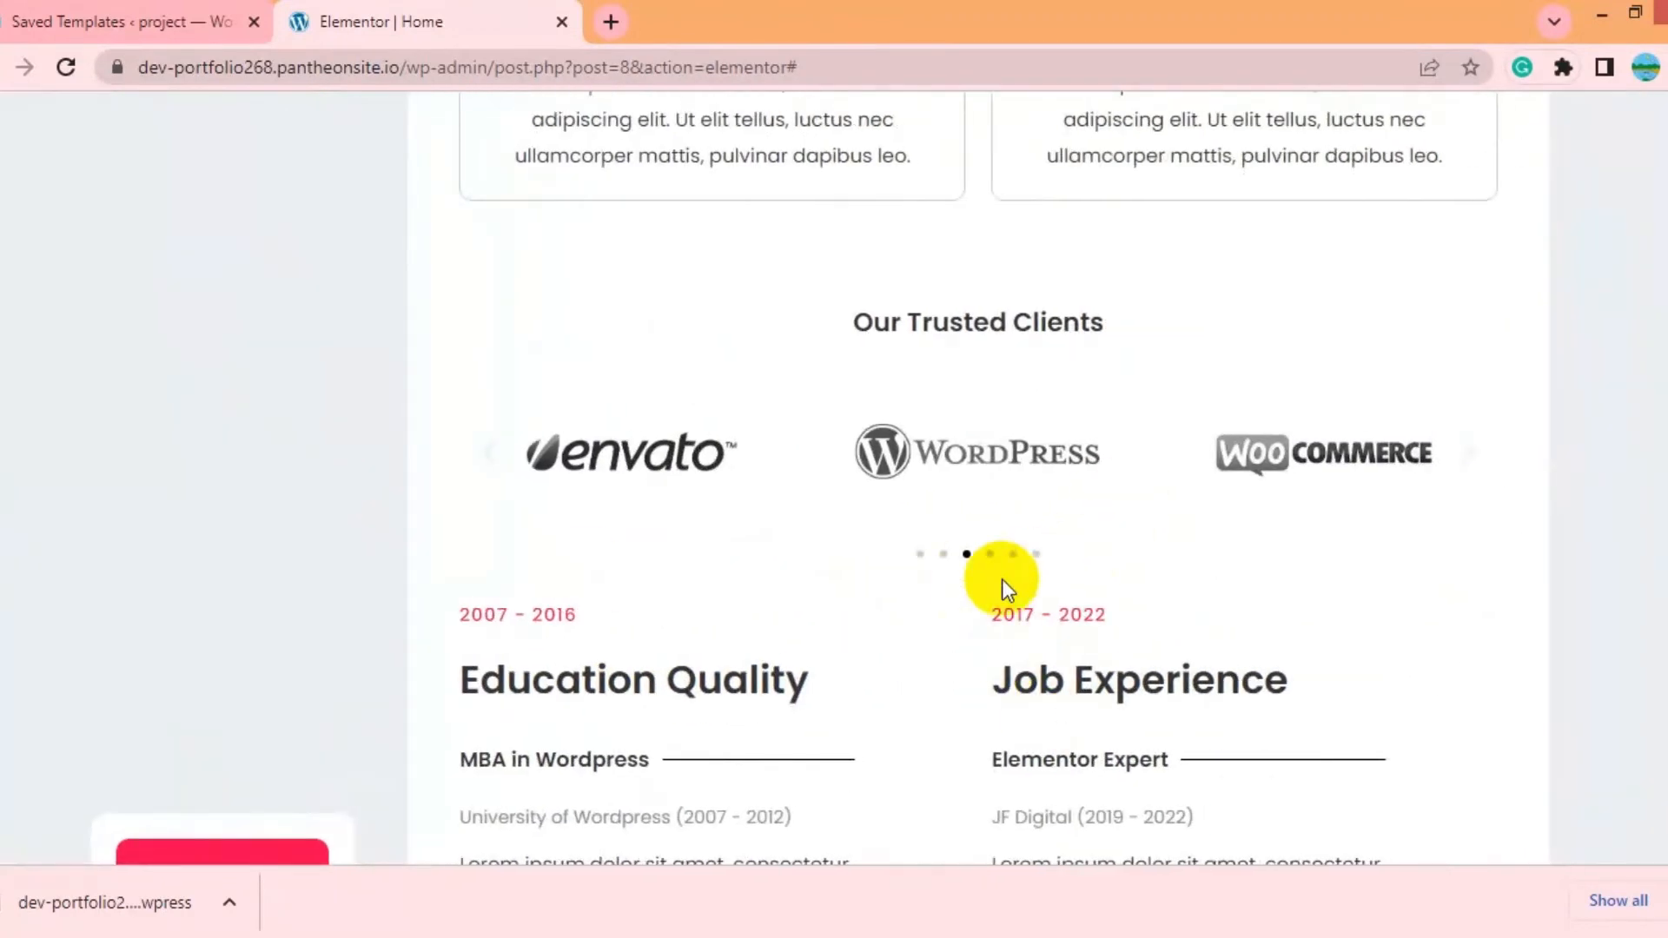
scroll(1119, 601, down, 5)
scroll(1119, 601, up, 5)
scroll(1049, 587, down, 4)
scroll(521, 575, up, 10)
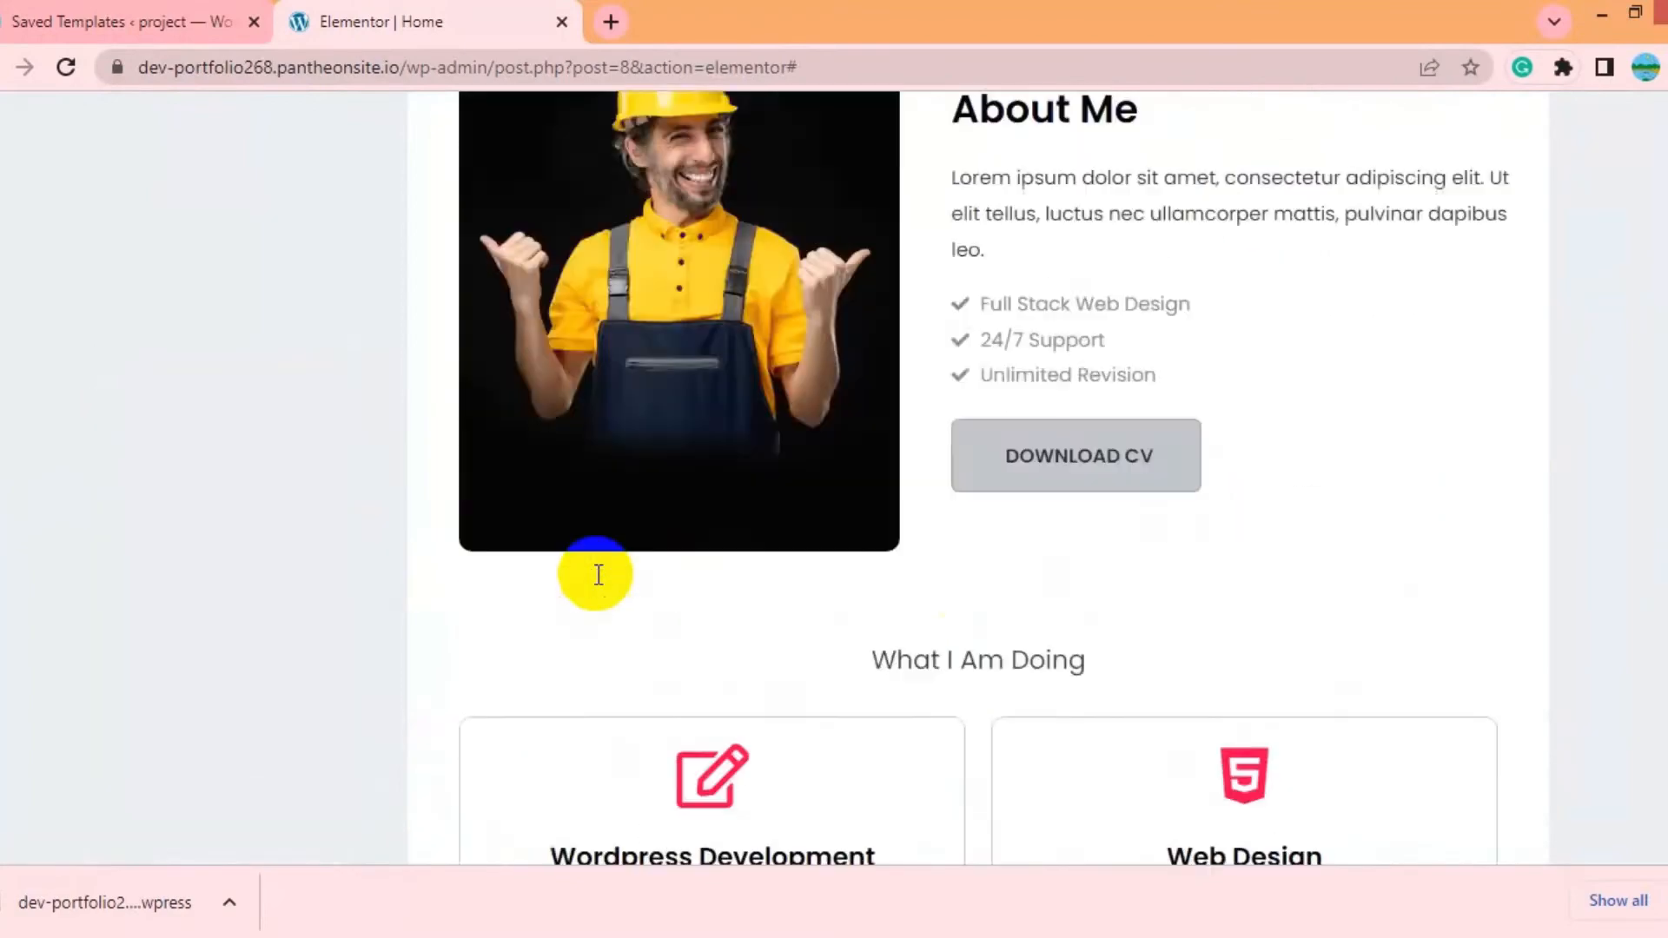
scroll(598, 575, up, 7)
scroll(597, 575, down, 15)
Open the editing history and revert the page to its "Editing Started" entry
click(2, 480)
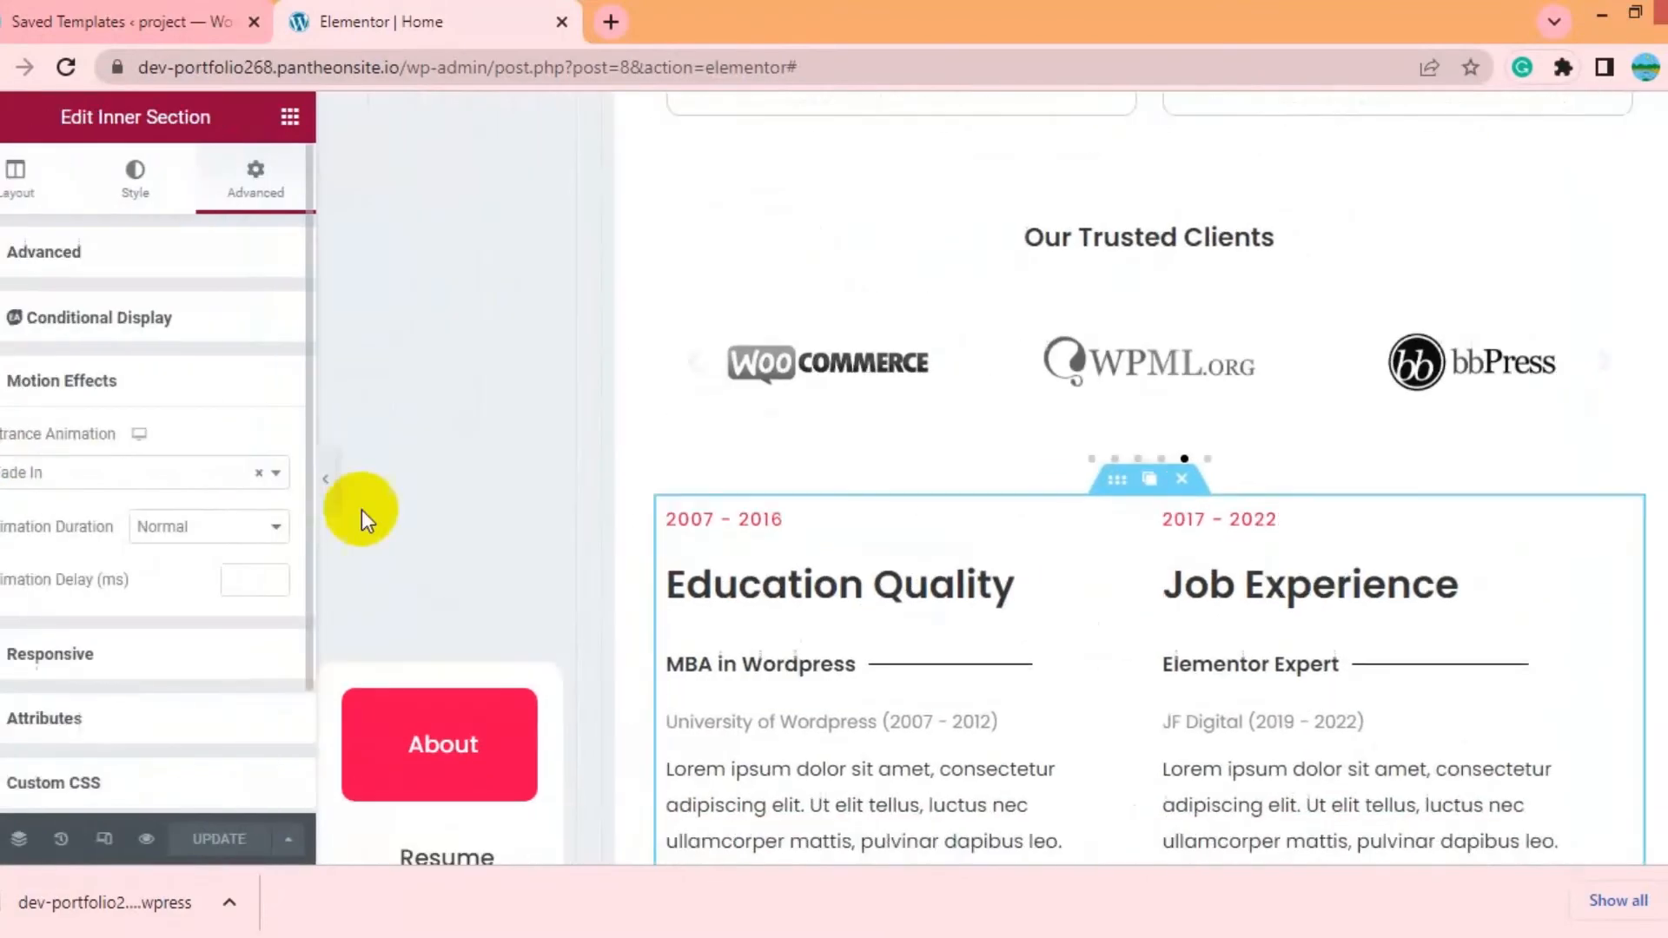
scroll(733, 456, up, 14)
scroll(478, 565, down, 3)
click(61, 839)
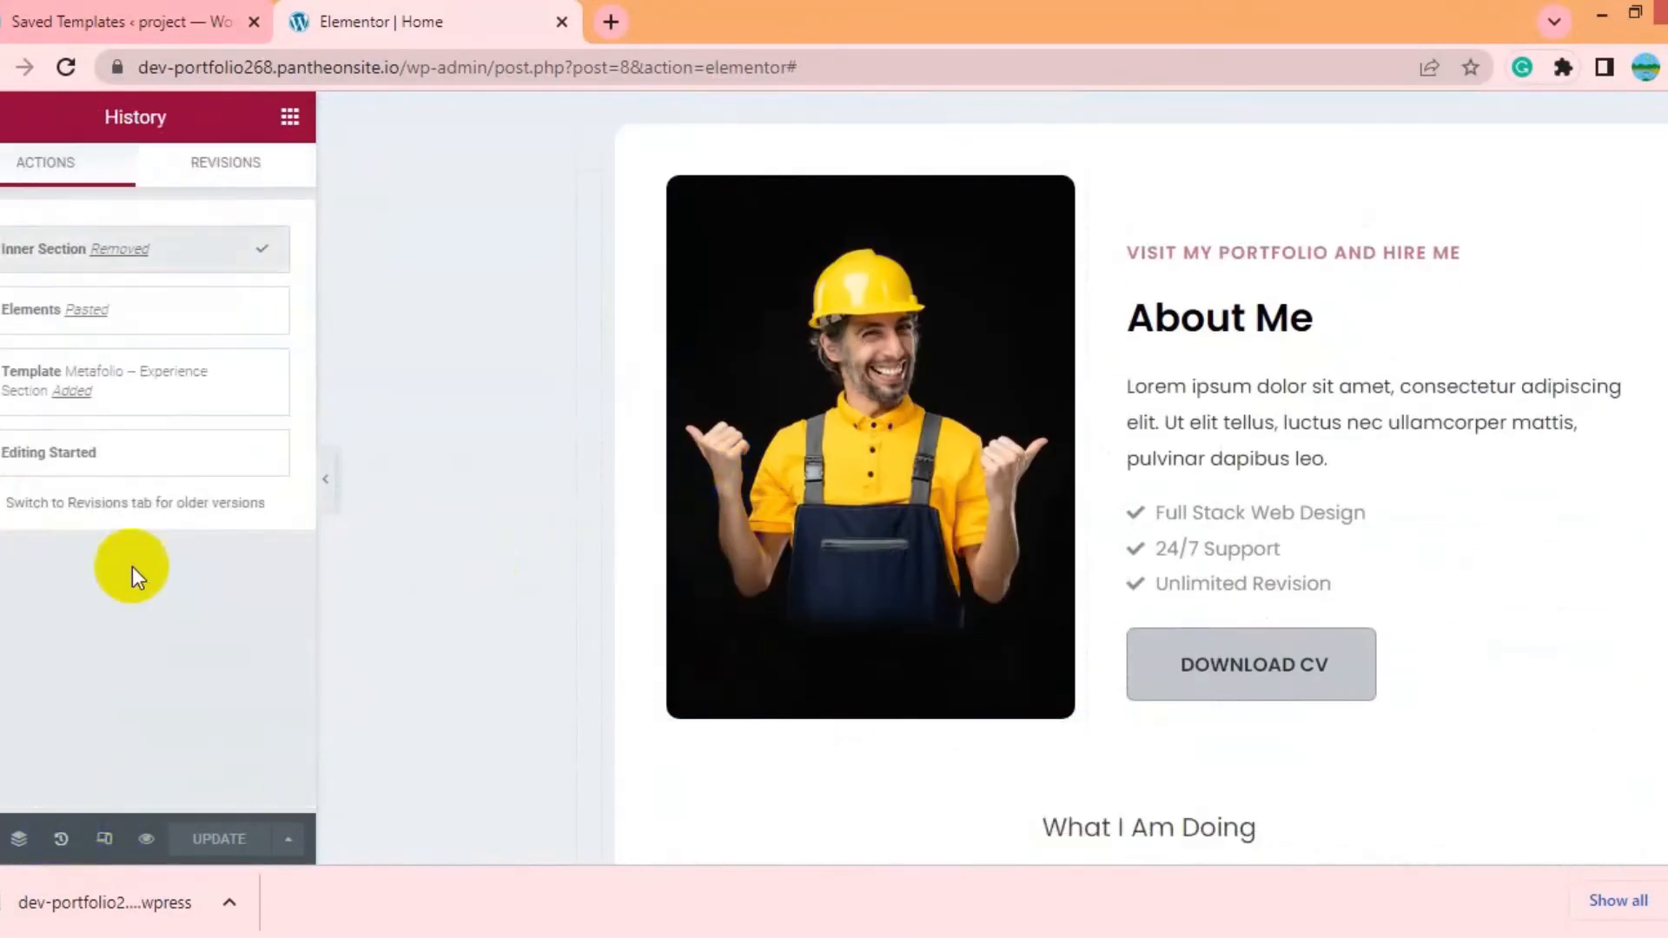
click(146, 461)
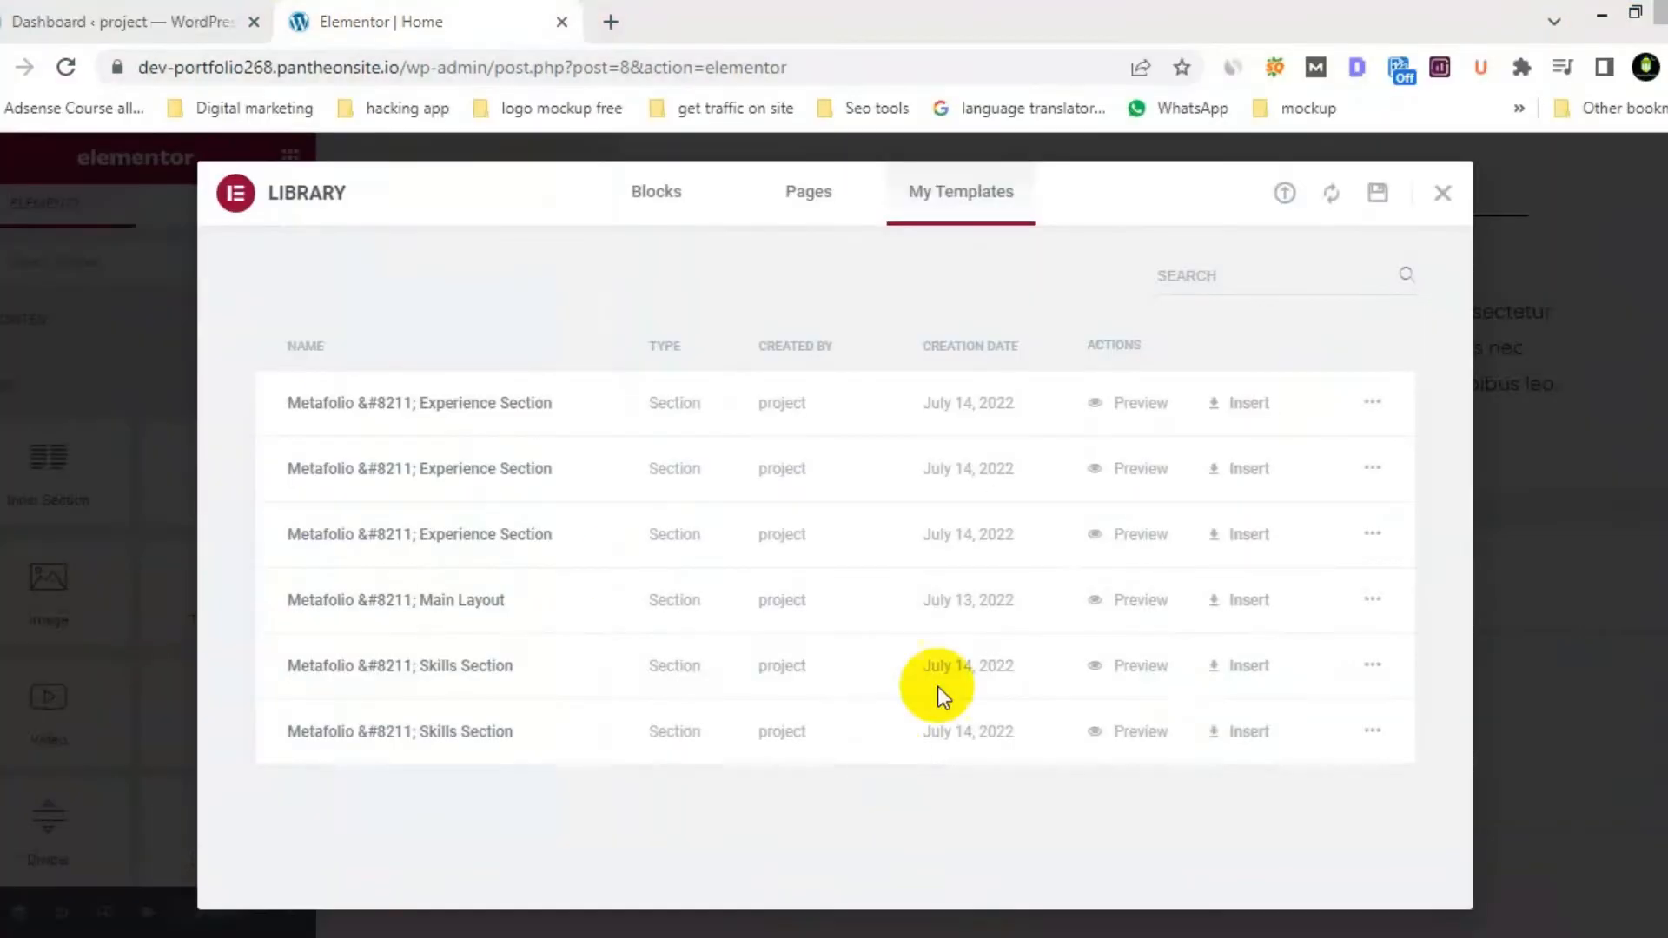
Insert the saved Metafolio Skills Section template and delete the duplicate My Skills section below the first one
click(1223, 671)
click(995, 613)
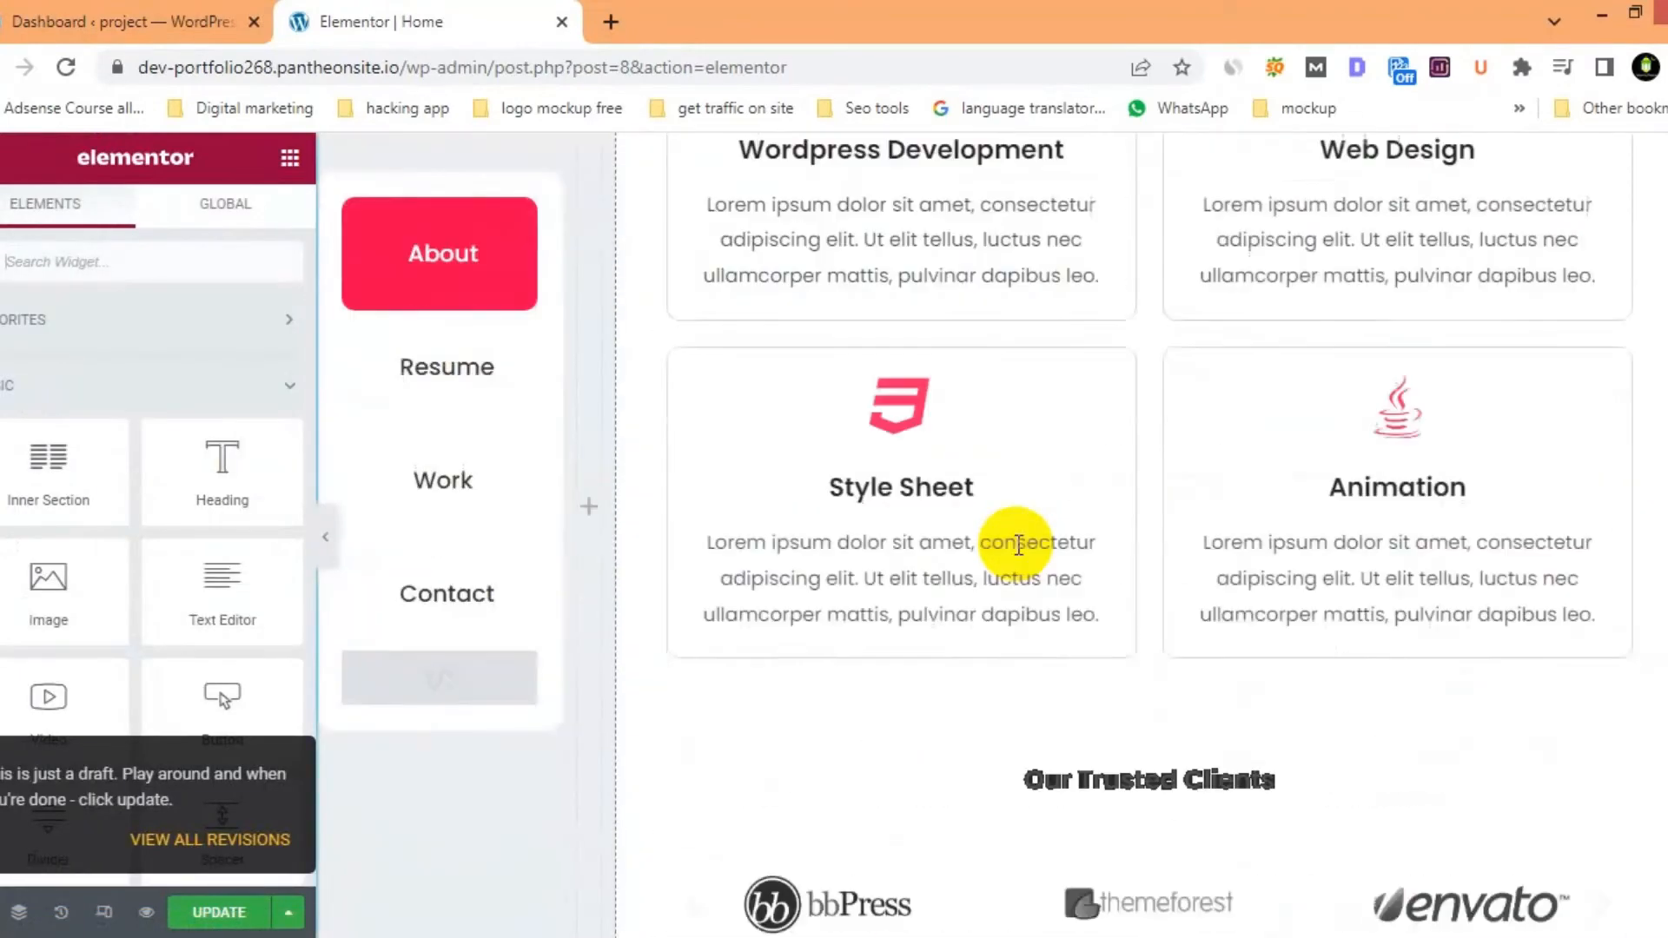
scroll(1018, 547, down, 10)
click(1002, 324)
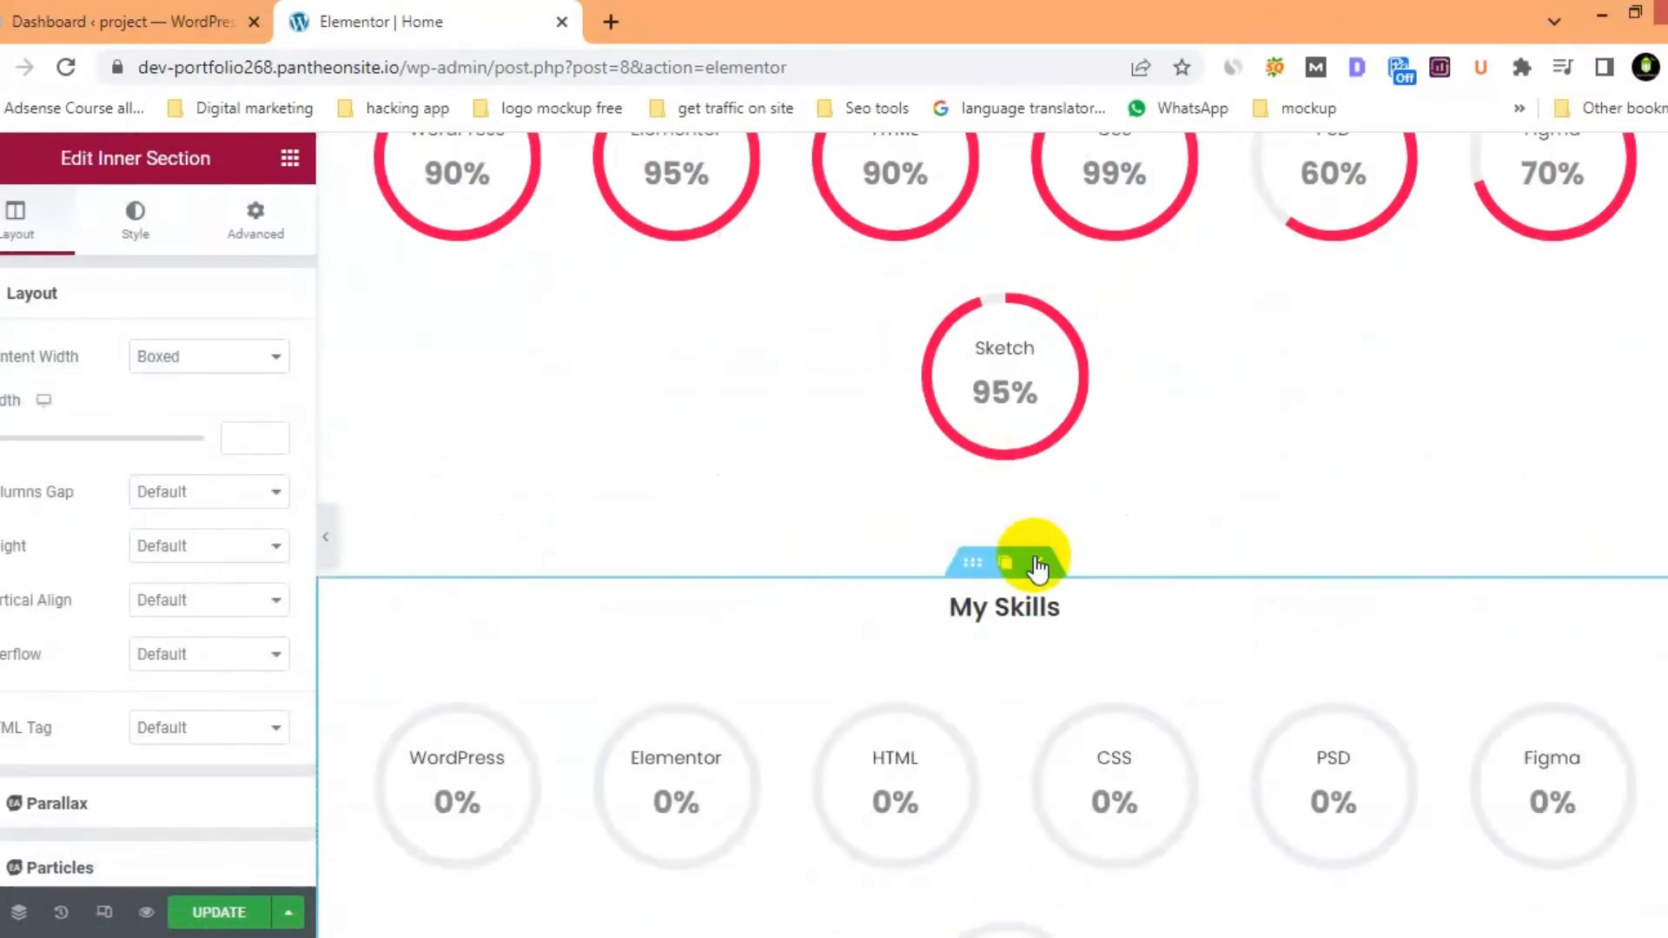
click(1039, 567)
Paste the My Skills inner section into the content column beside the menu and delete the original section below it
scroll(975, 324, up, 3)
scroll(991, 487, up, 3)
right_click(1030, 490)
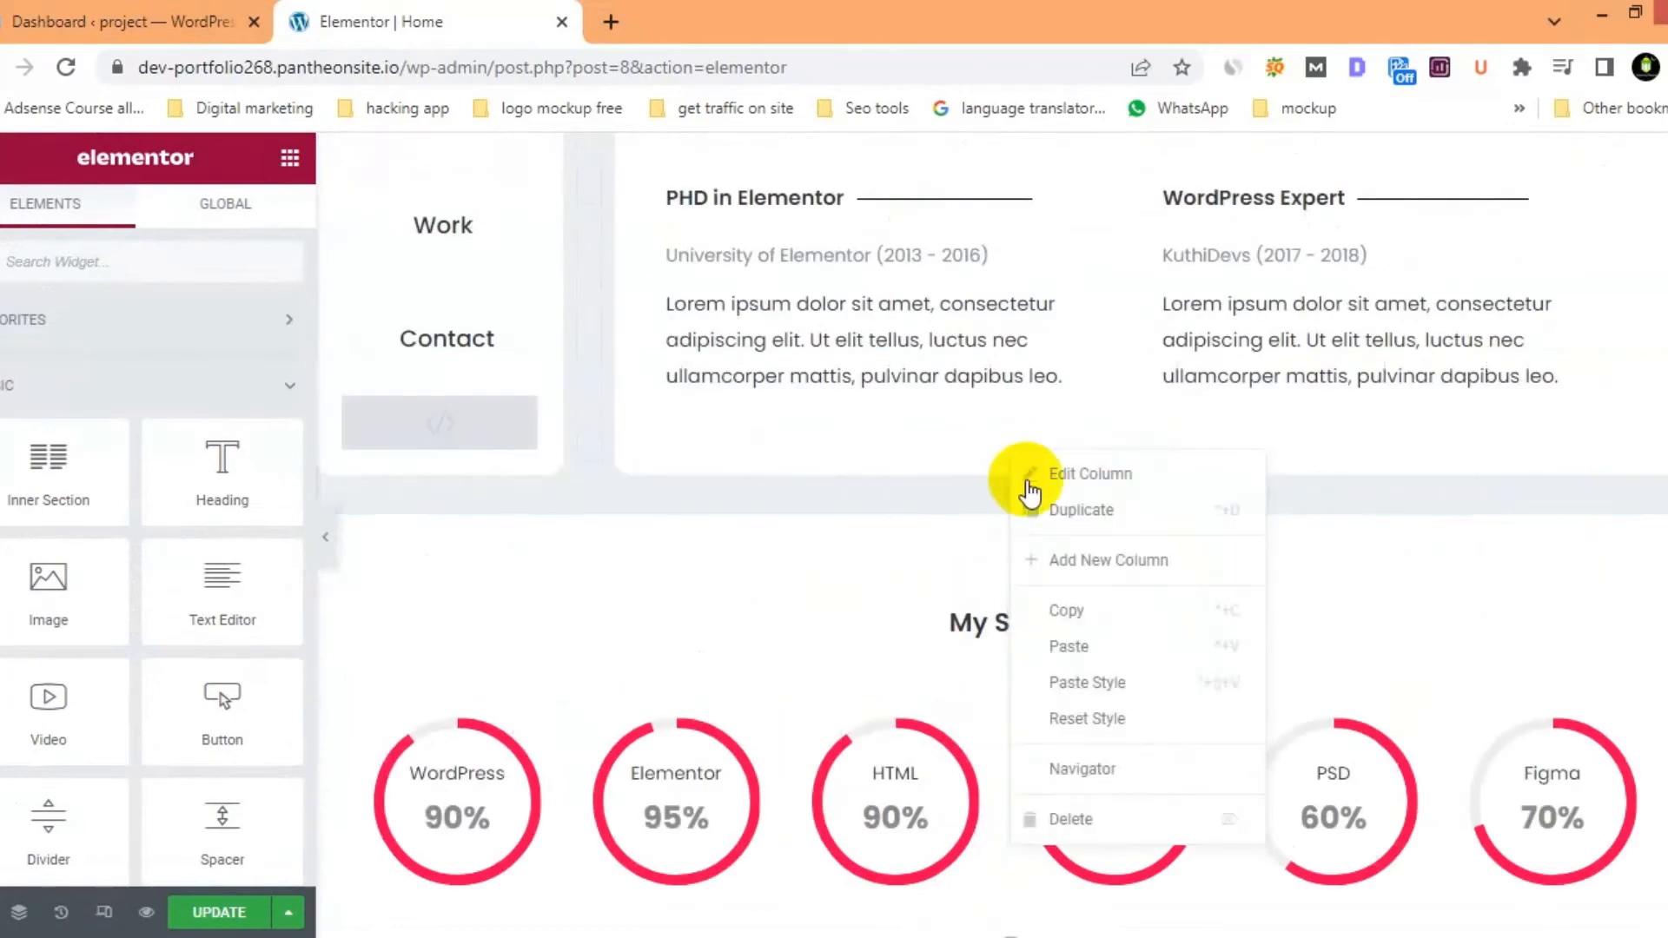
click(1065, 650)
scroll(1039, 538, down, 4)
click(1043, 489)
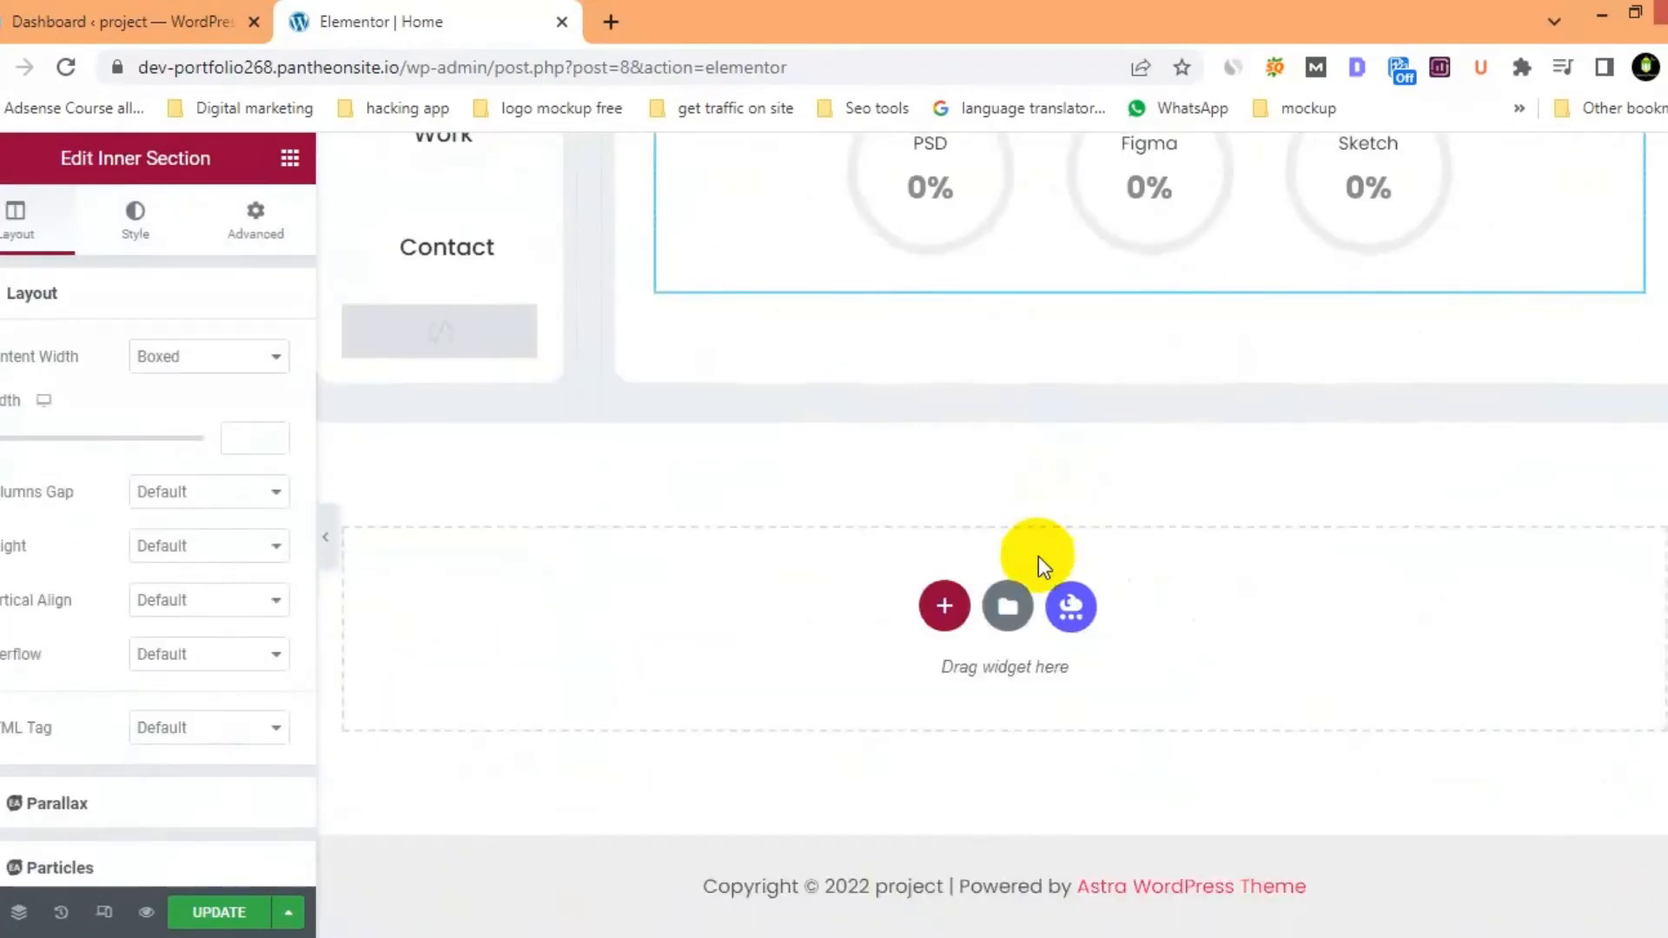
scroll(1039, 556, up, 6)
Give the My Skills inner section the CSS class resume and a Fade In entrance animation, and save the page
click(256, 213)
scroll(201, 418, down, 3)
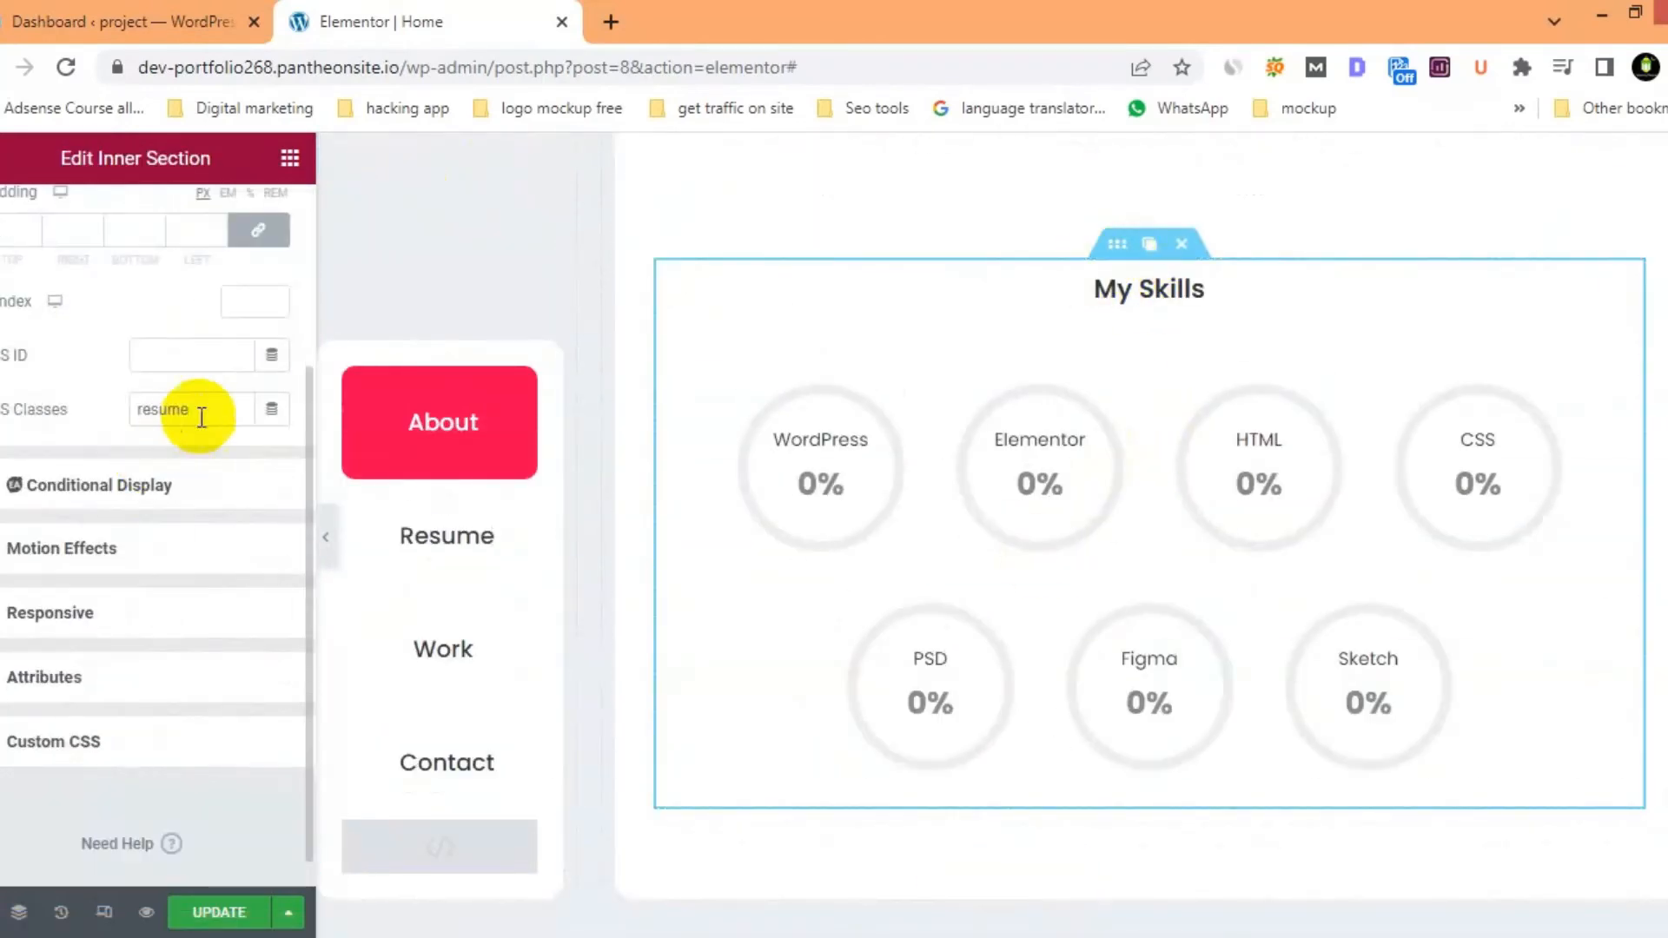
click(91, 560)
click(191, 517)
click(165, 648)
click(218, 912)
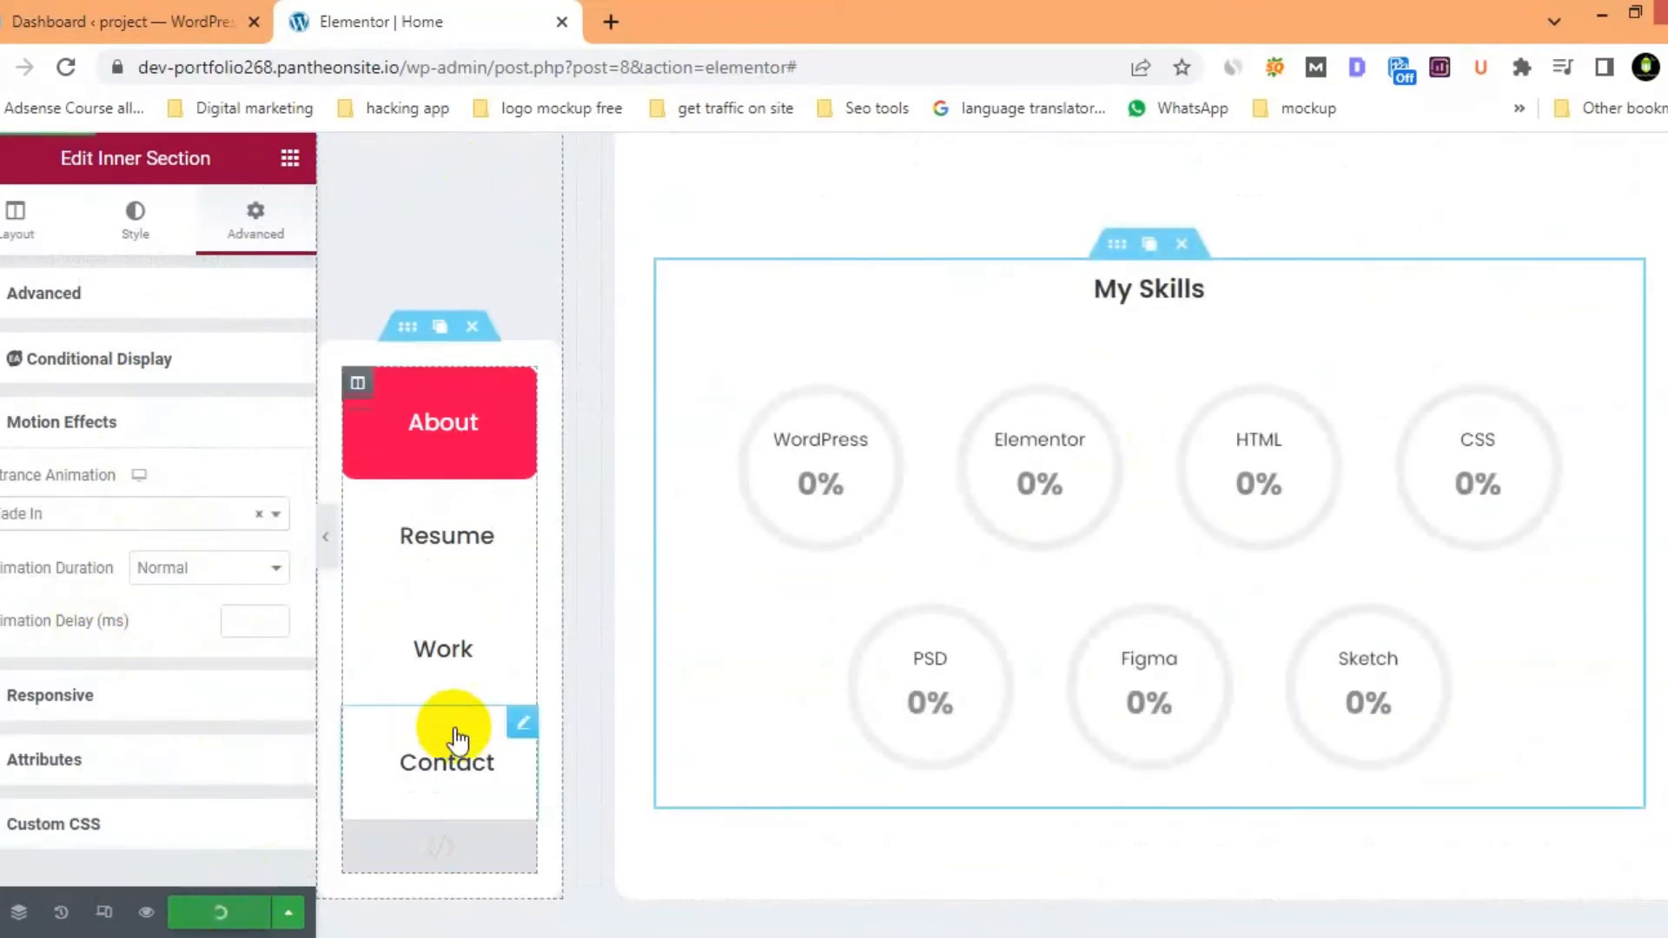
Import a section template file from the TEMPLATES folder in Downloads into the Elementor template library
drag(72, 22, 388, 17)
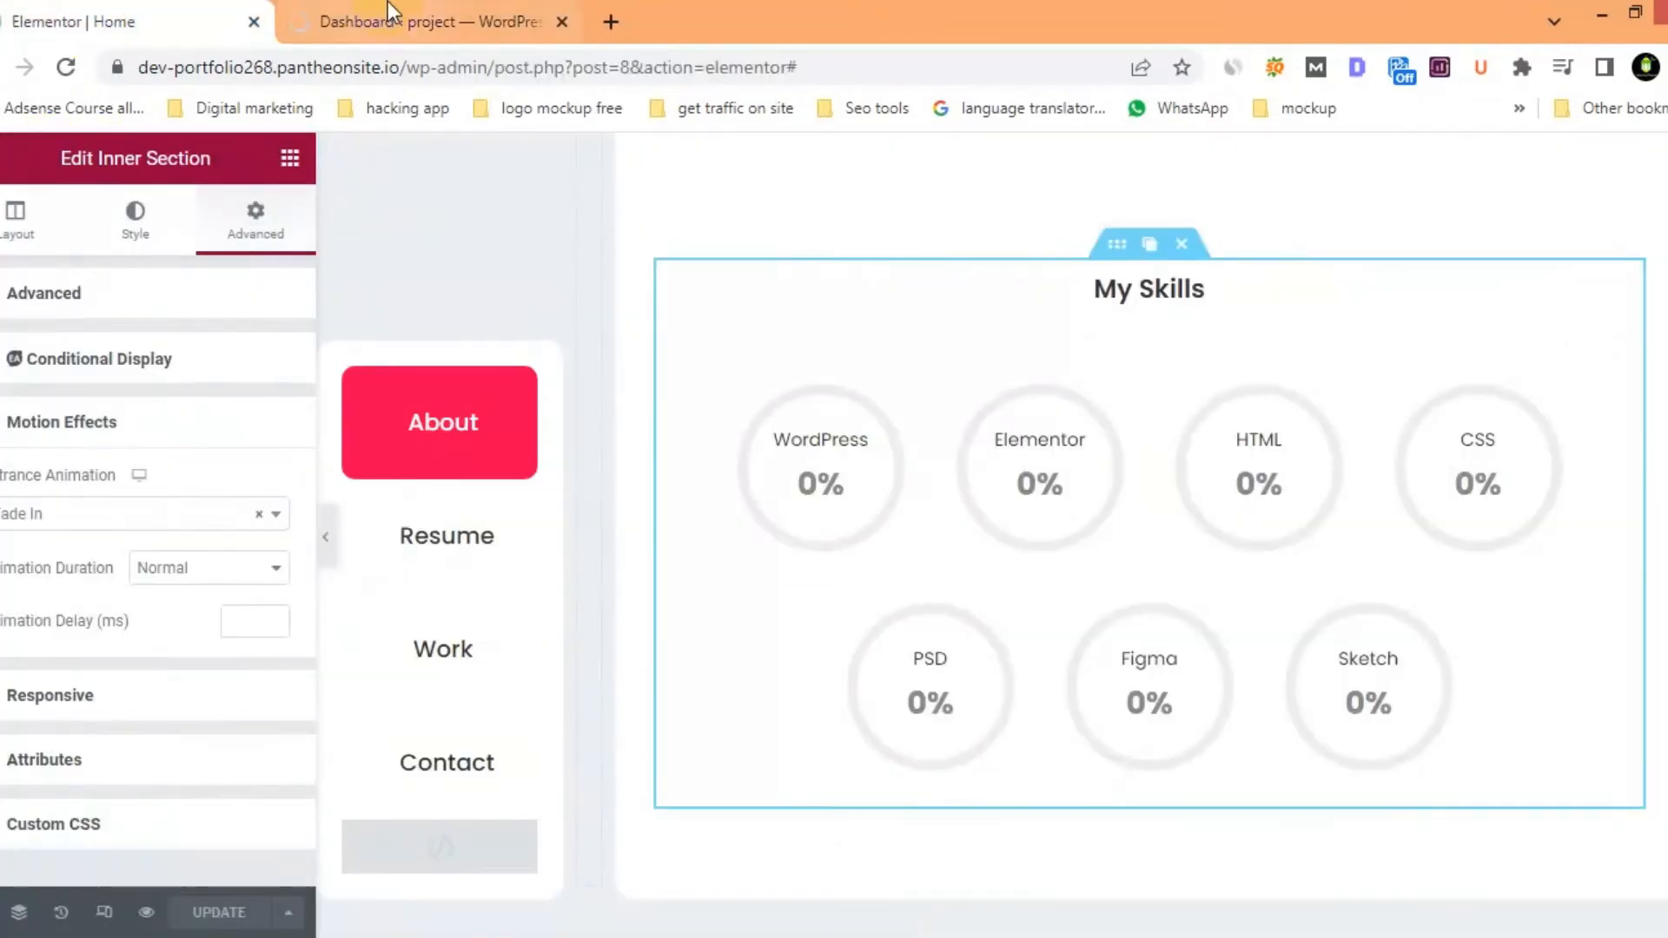
click(387, 13)
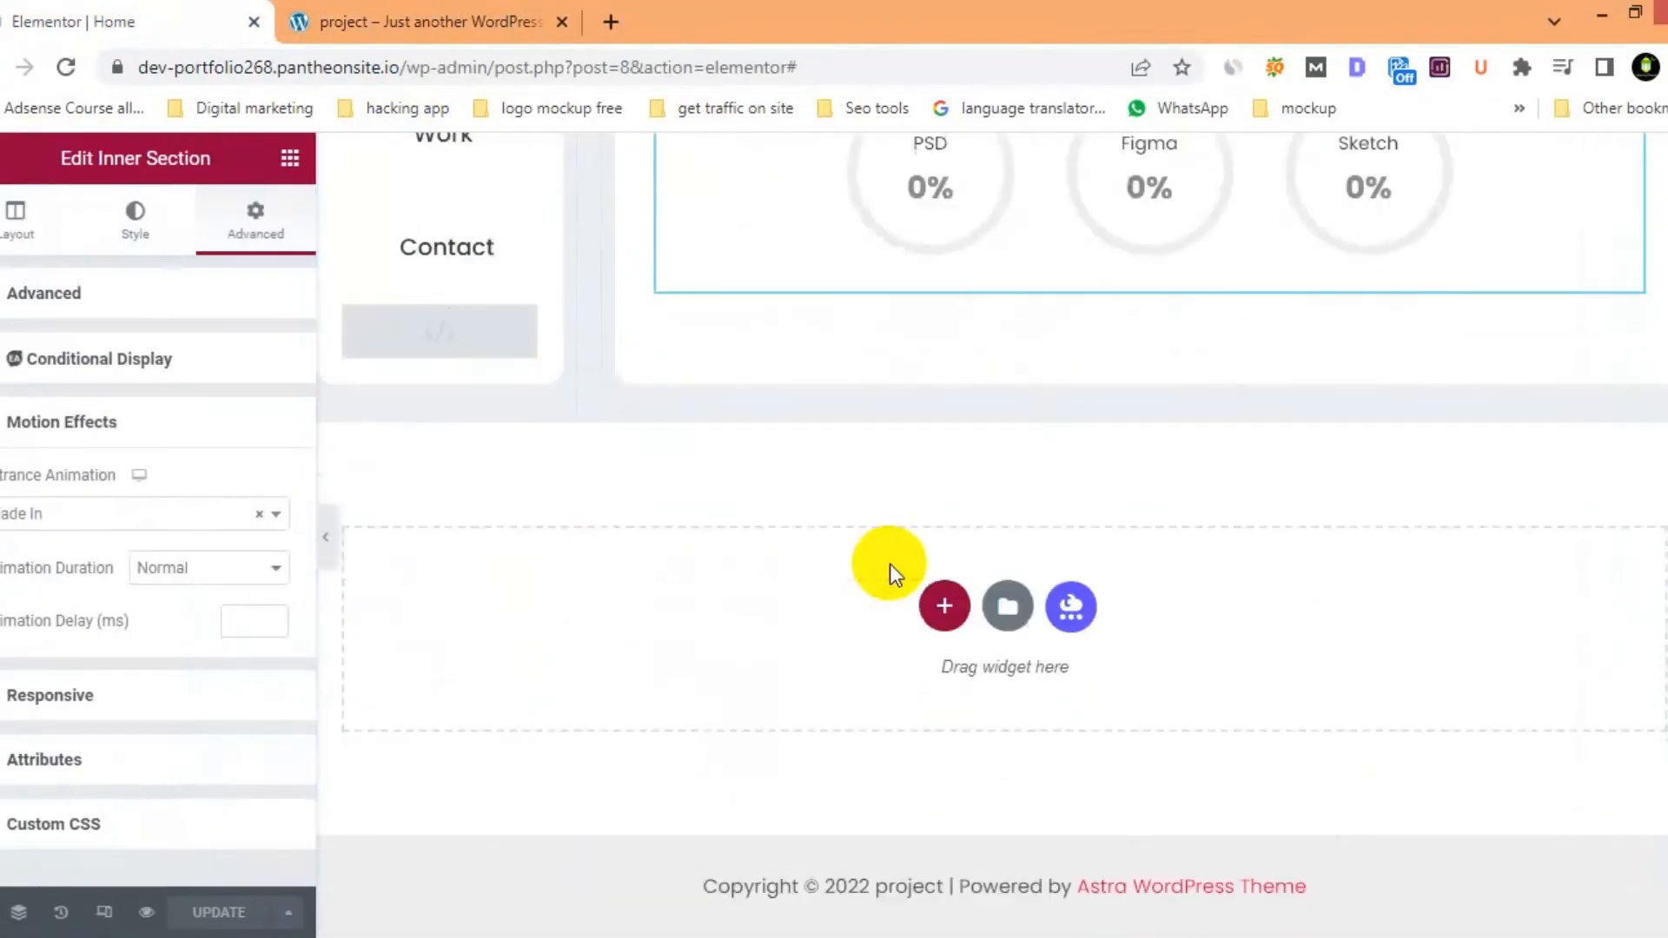
click(1005, 603)
click(1288, 198)
click(827, 720)
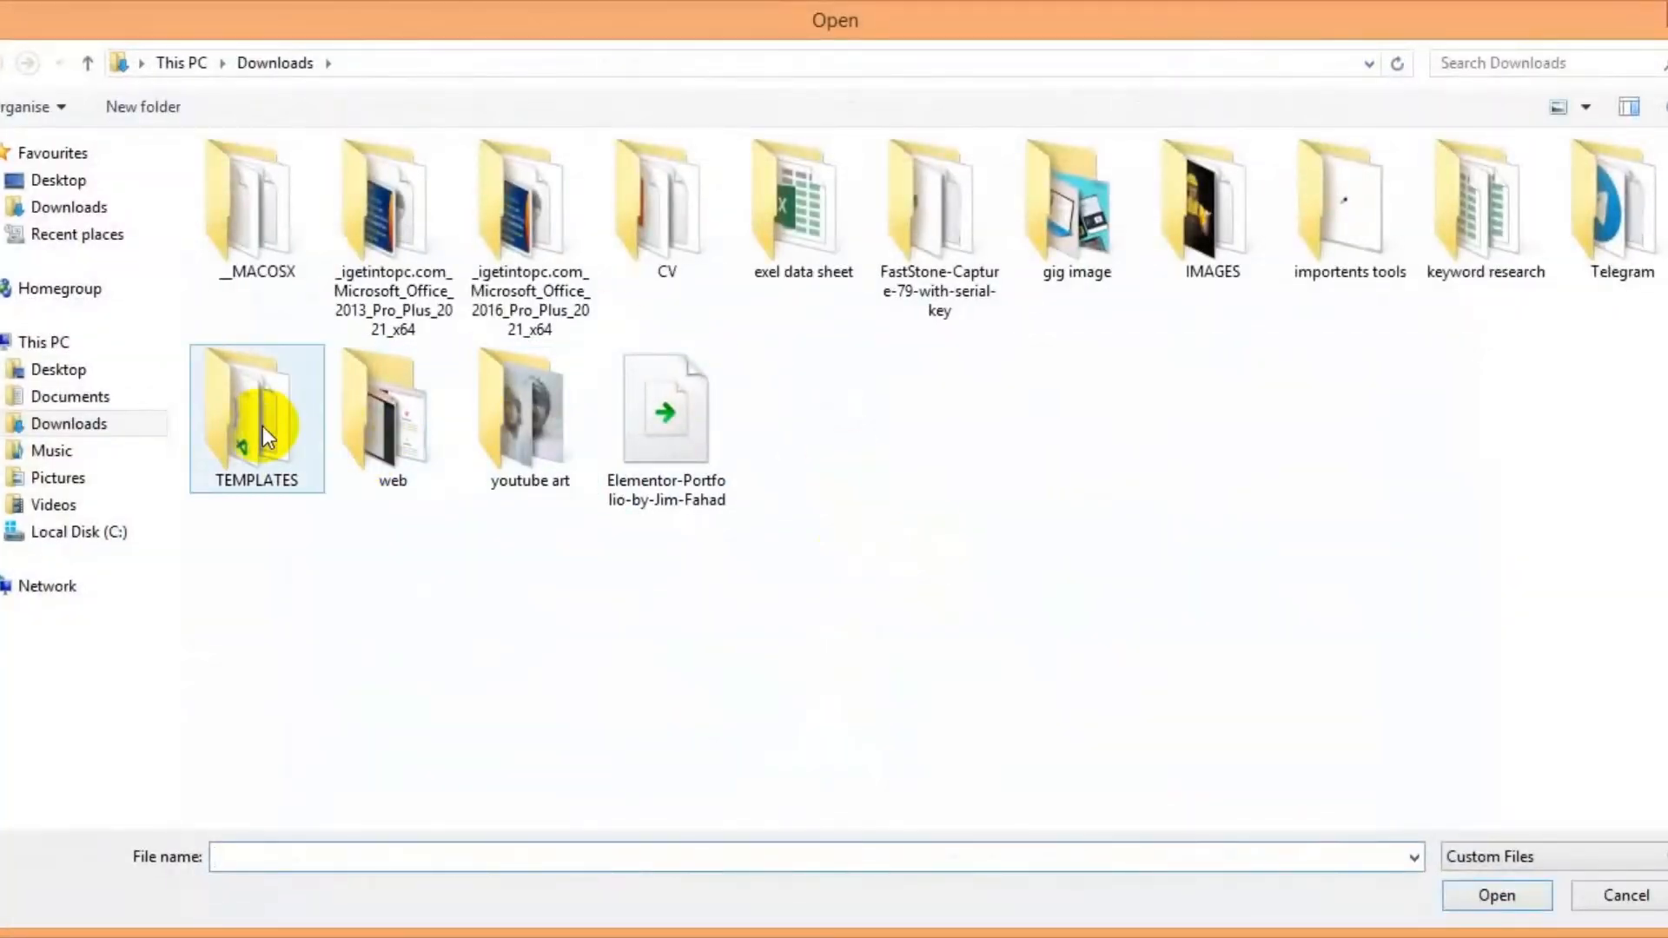
double_click(262, 425)
double_click(366, 280)
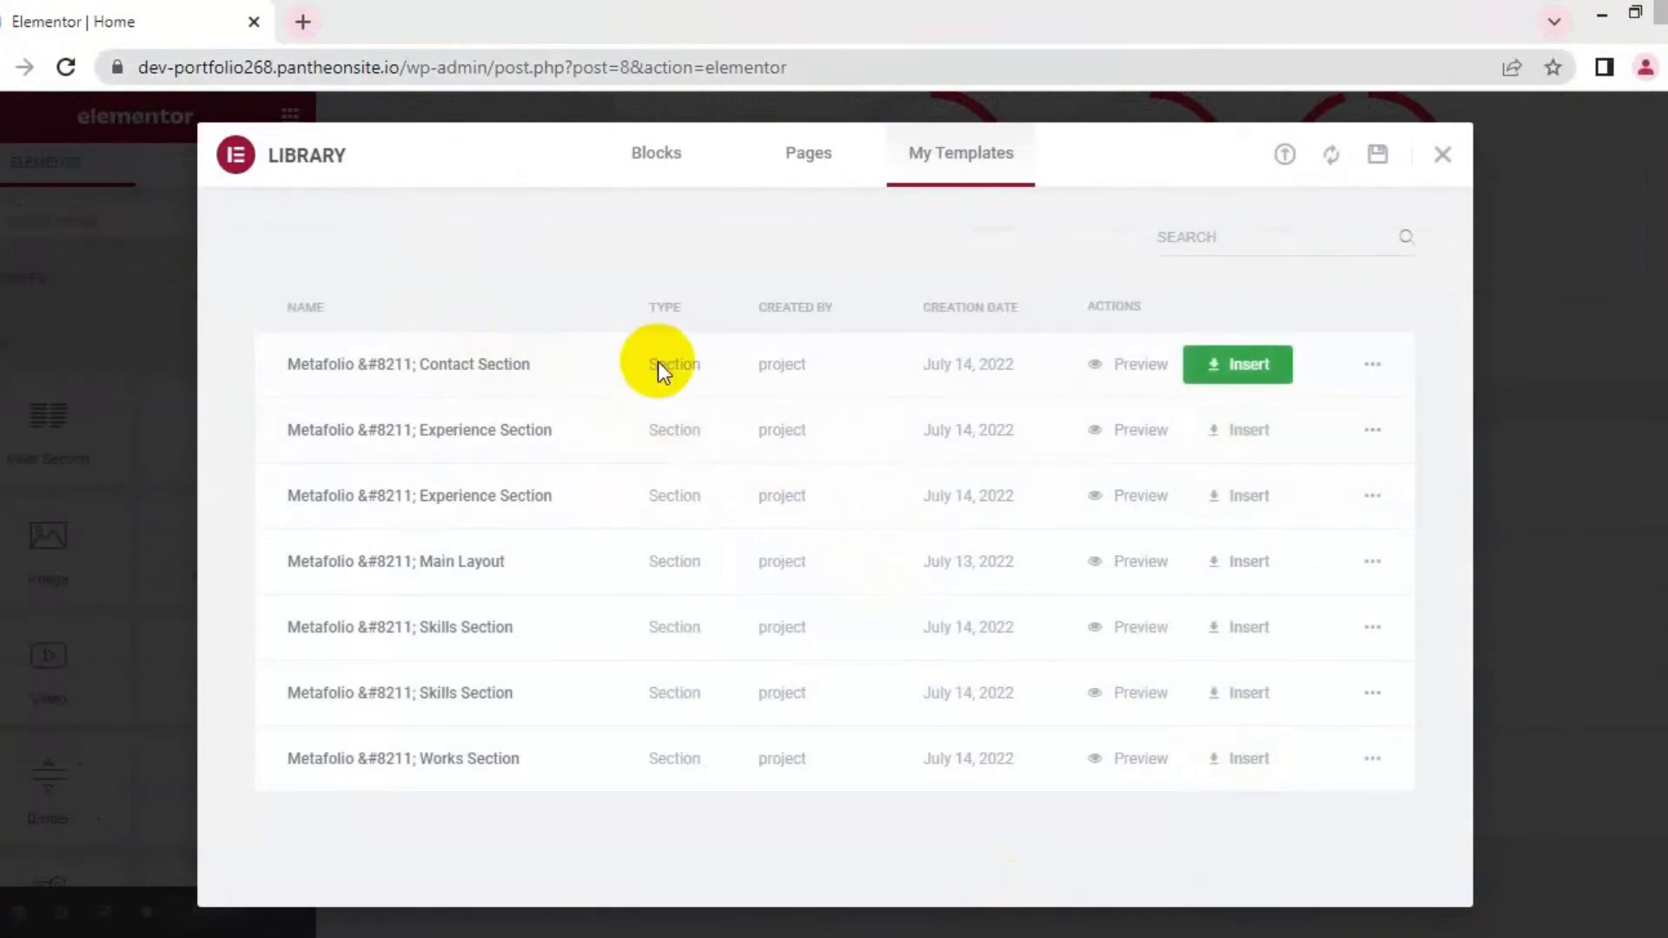
Insert the saved Metafolio Works Section template and move its filterable gallery section into the content column below My Skills
click(1231, 760)
click(958, 600)
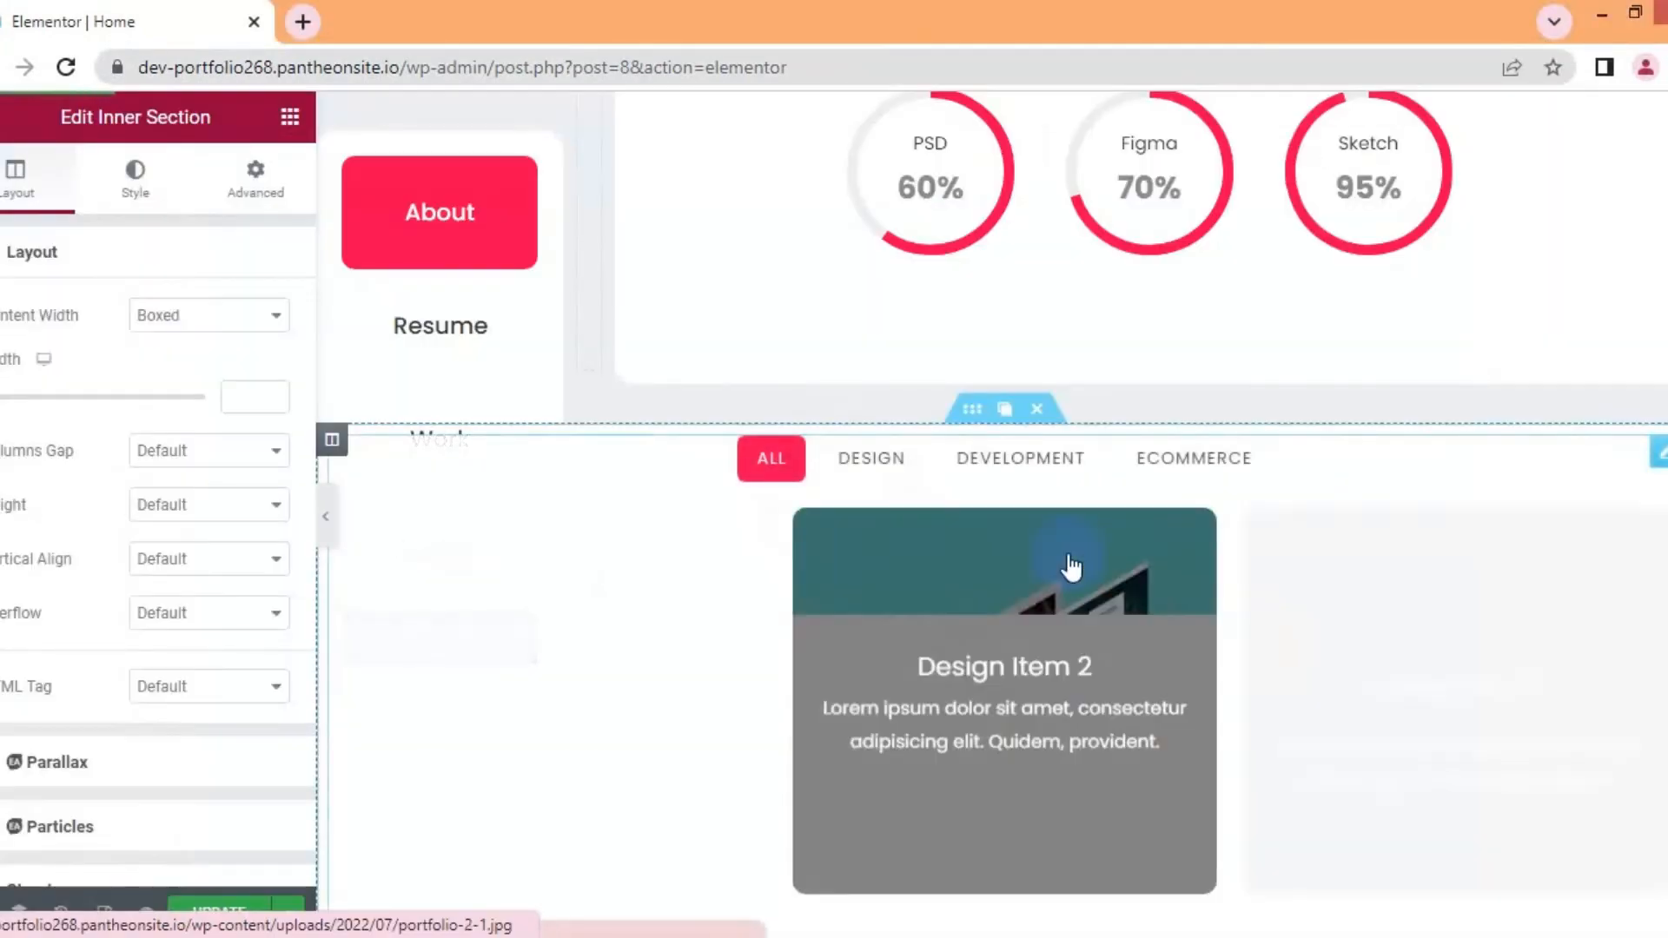
scroll(1216, 590, down, 4)
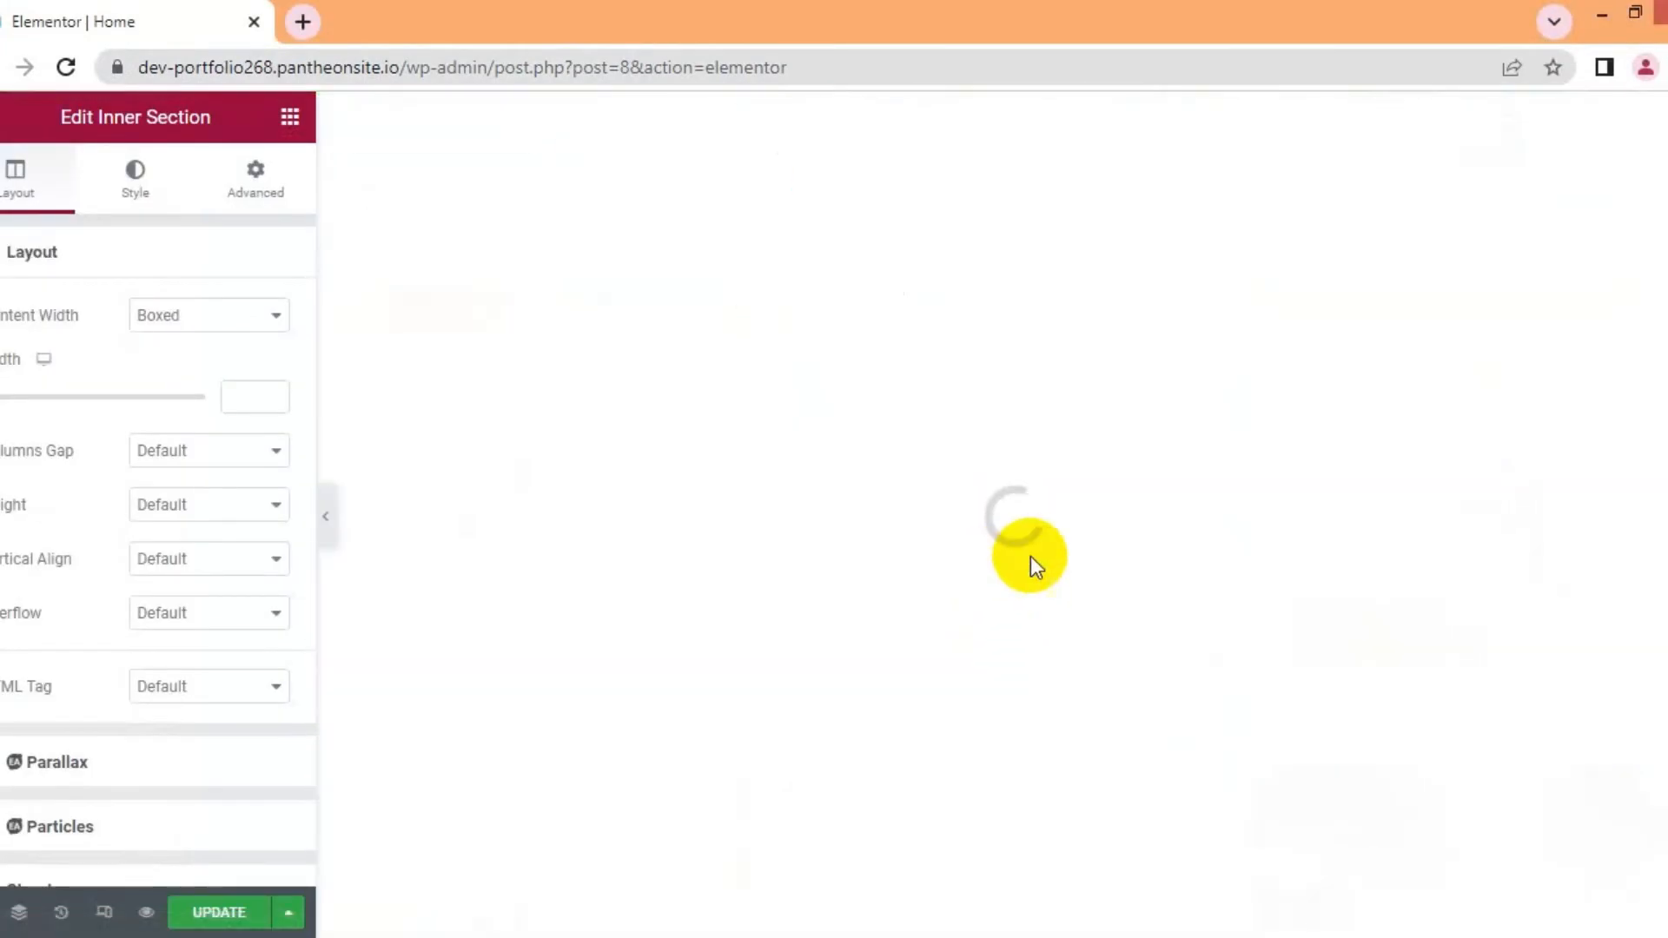
scroll(1017, 608, up, 5)
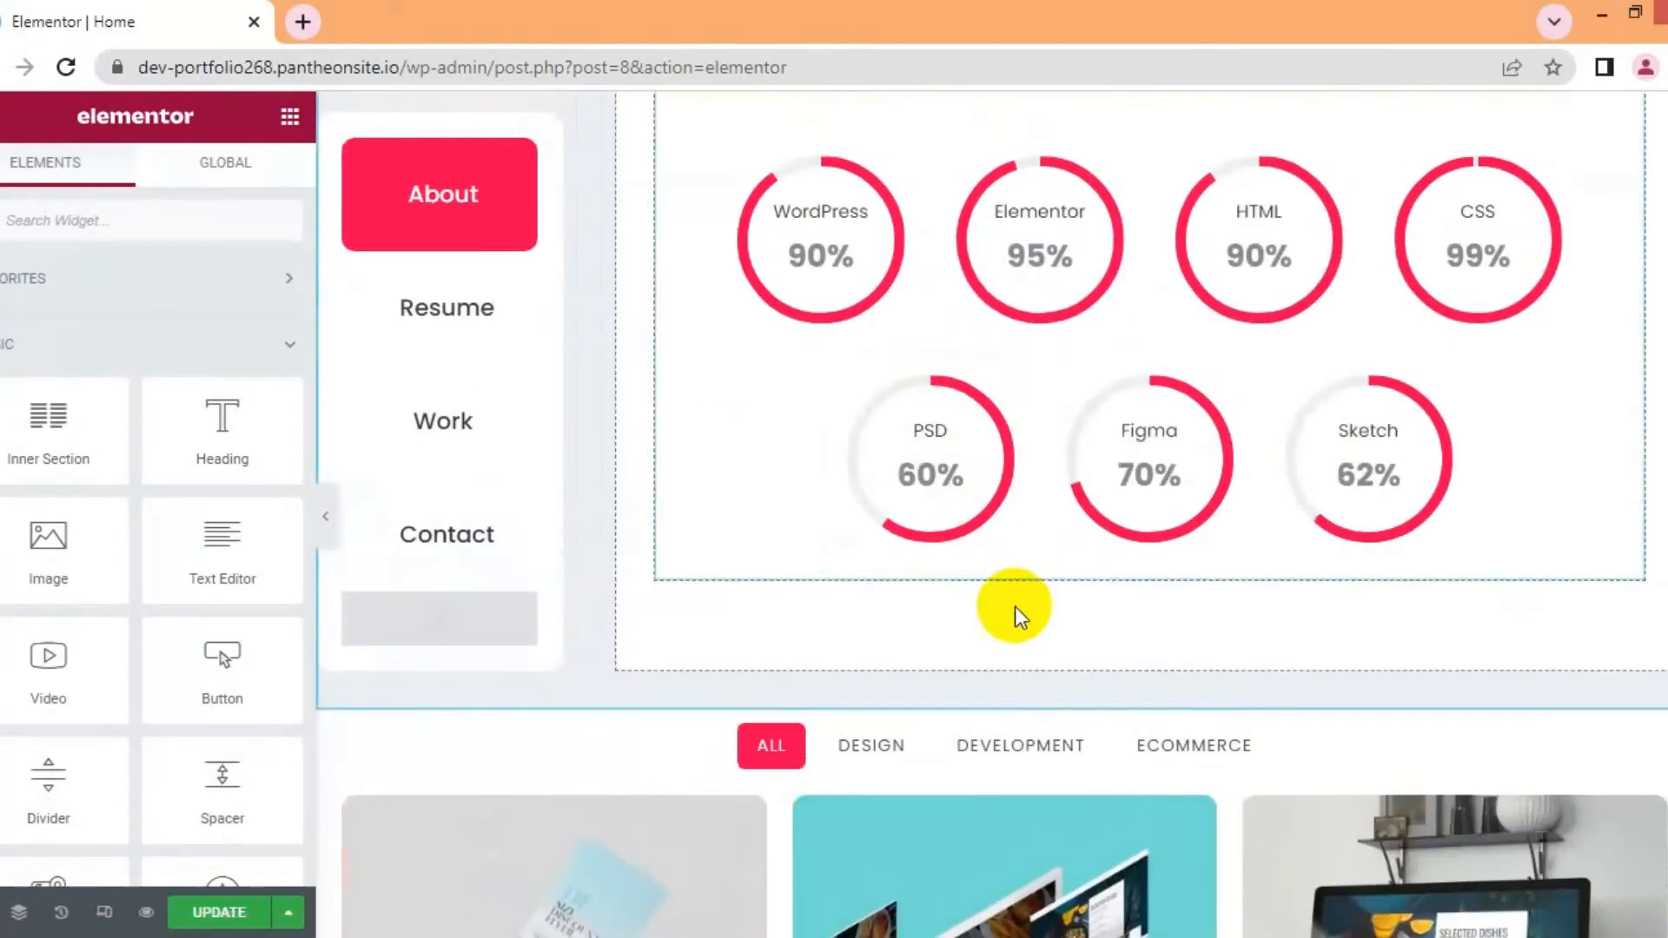
right_click(1014, 608)
click(1088, 775)
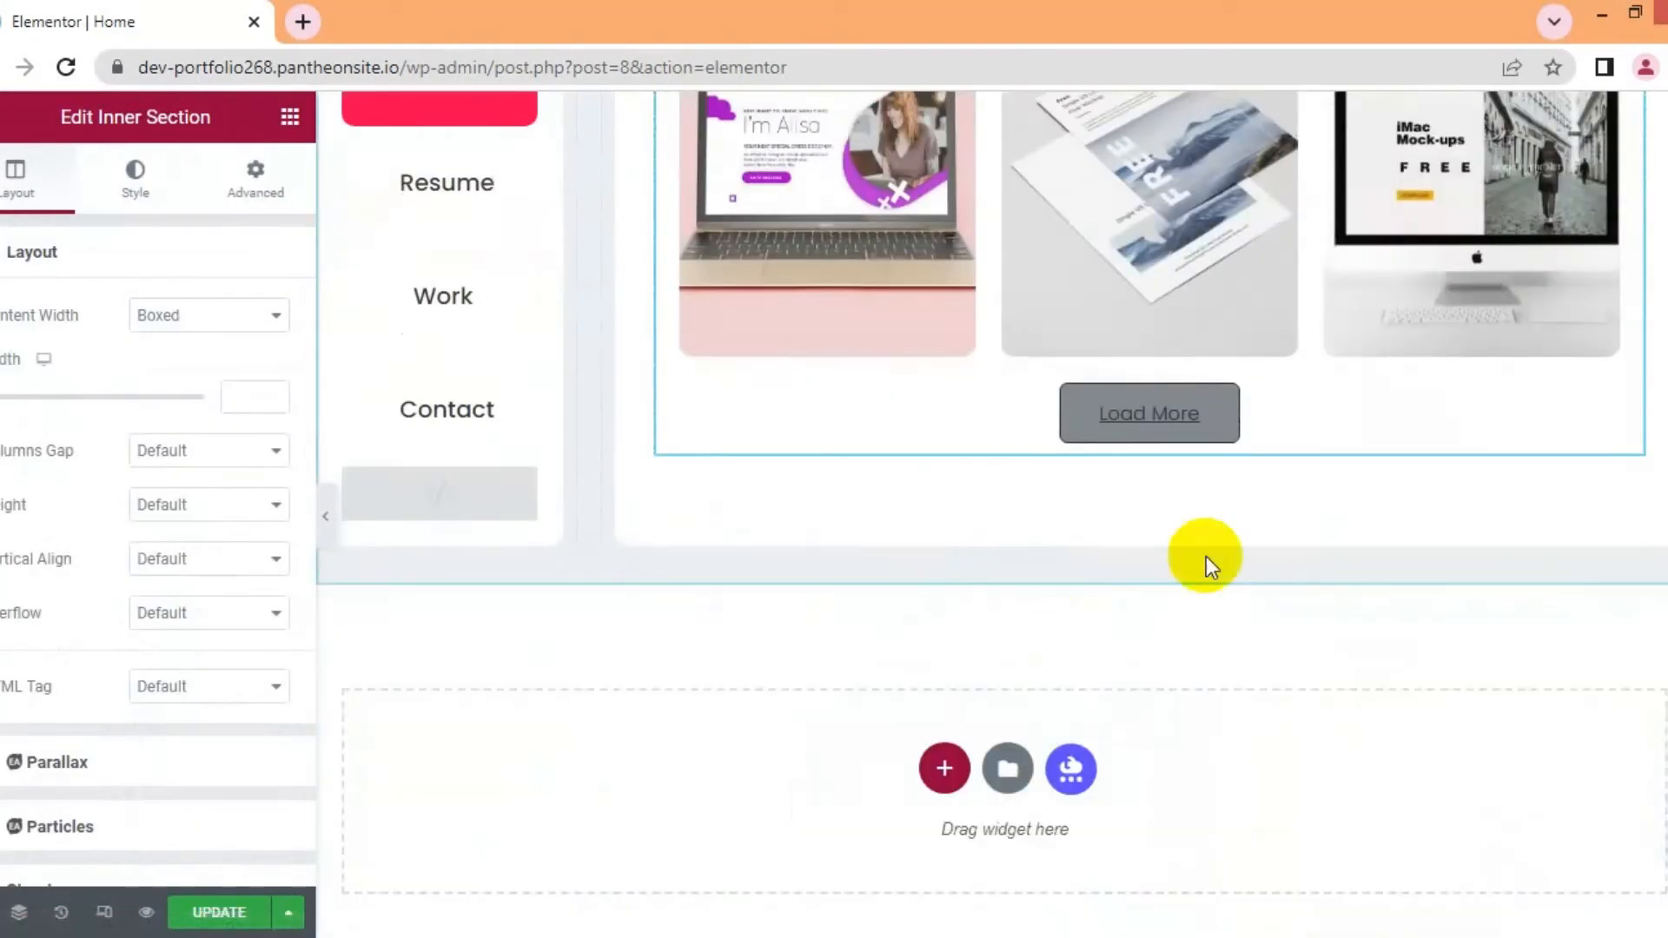
Look up the gallery inner section's advanced settings and copy the CSS ID work from the Work menu button
click(1201, 430)
scroll(1028, 588, up, 5)
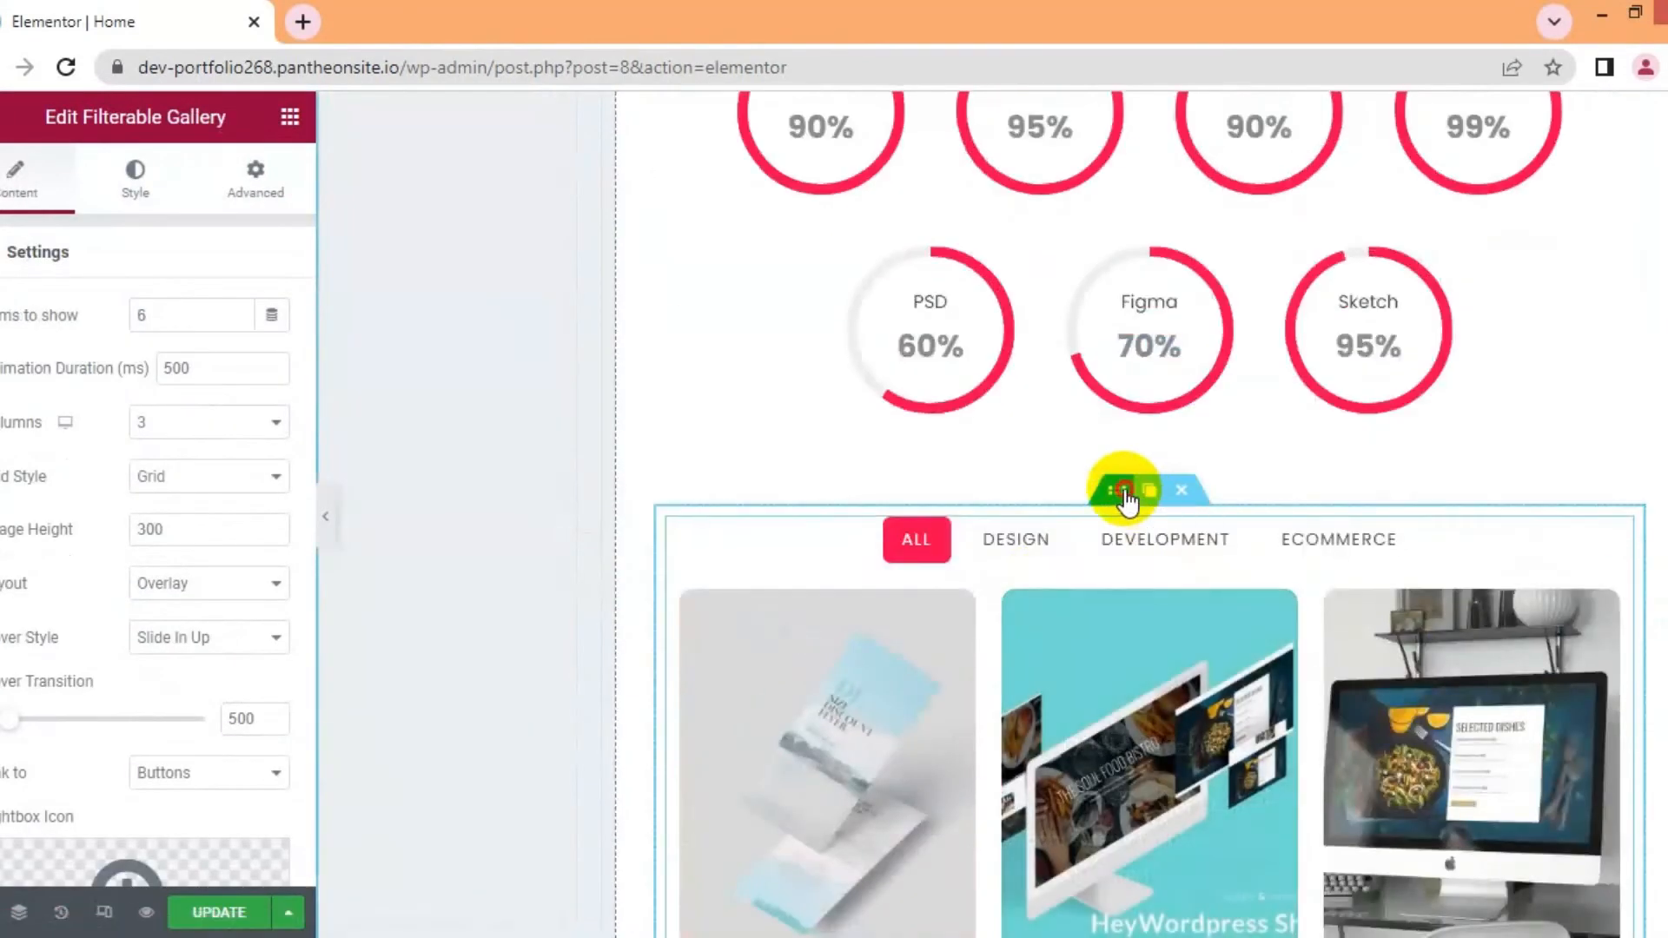
click(1123, 492)
click(256, 178)
scroll(529, 473, down, 10)
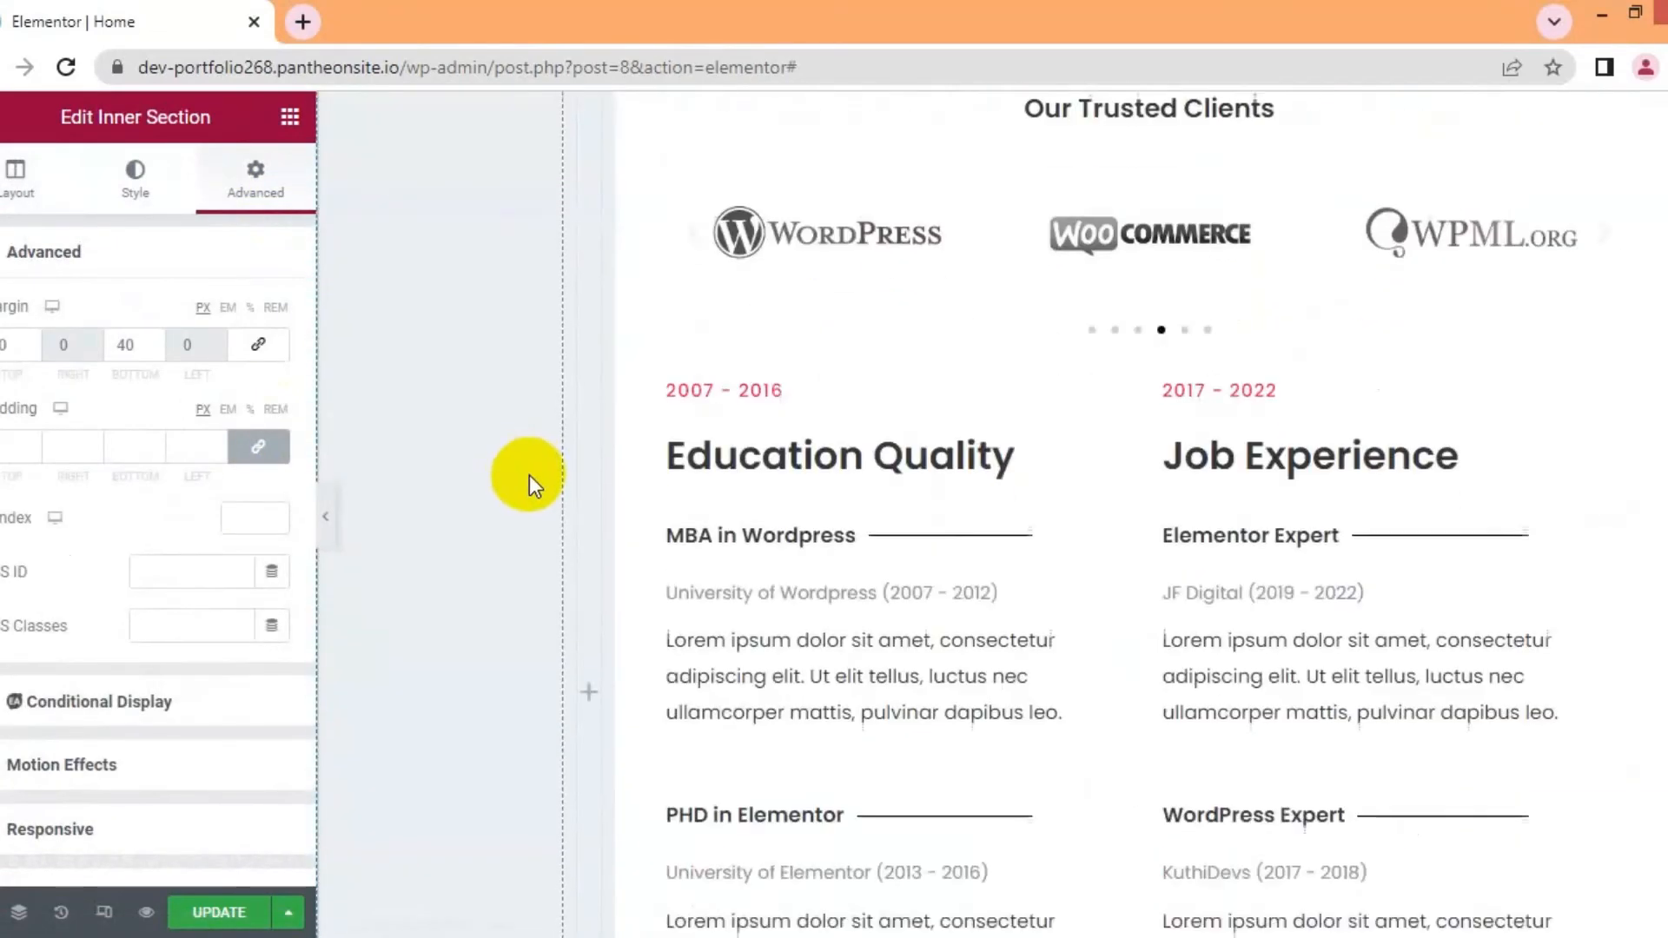
scroll(529, 476, up, 10)
click(521, 576)
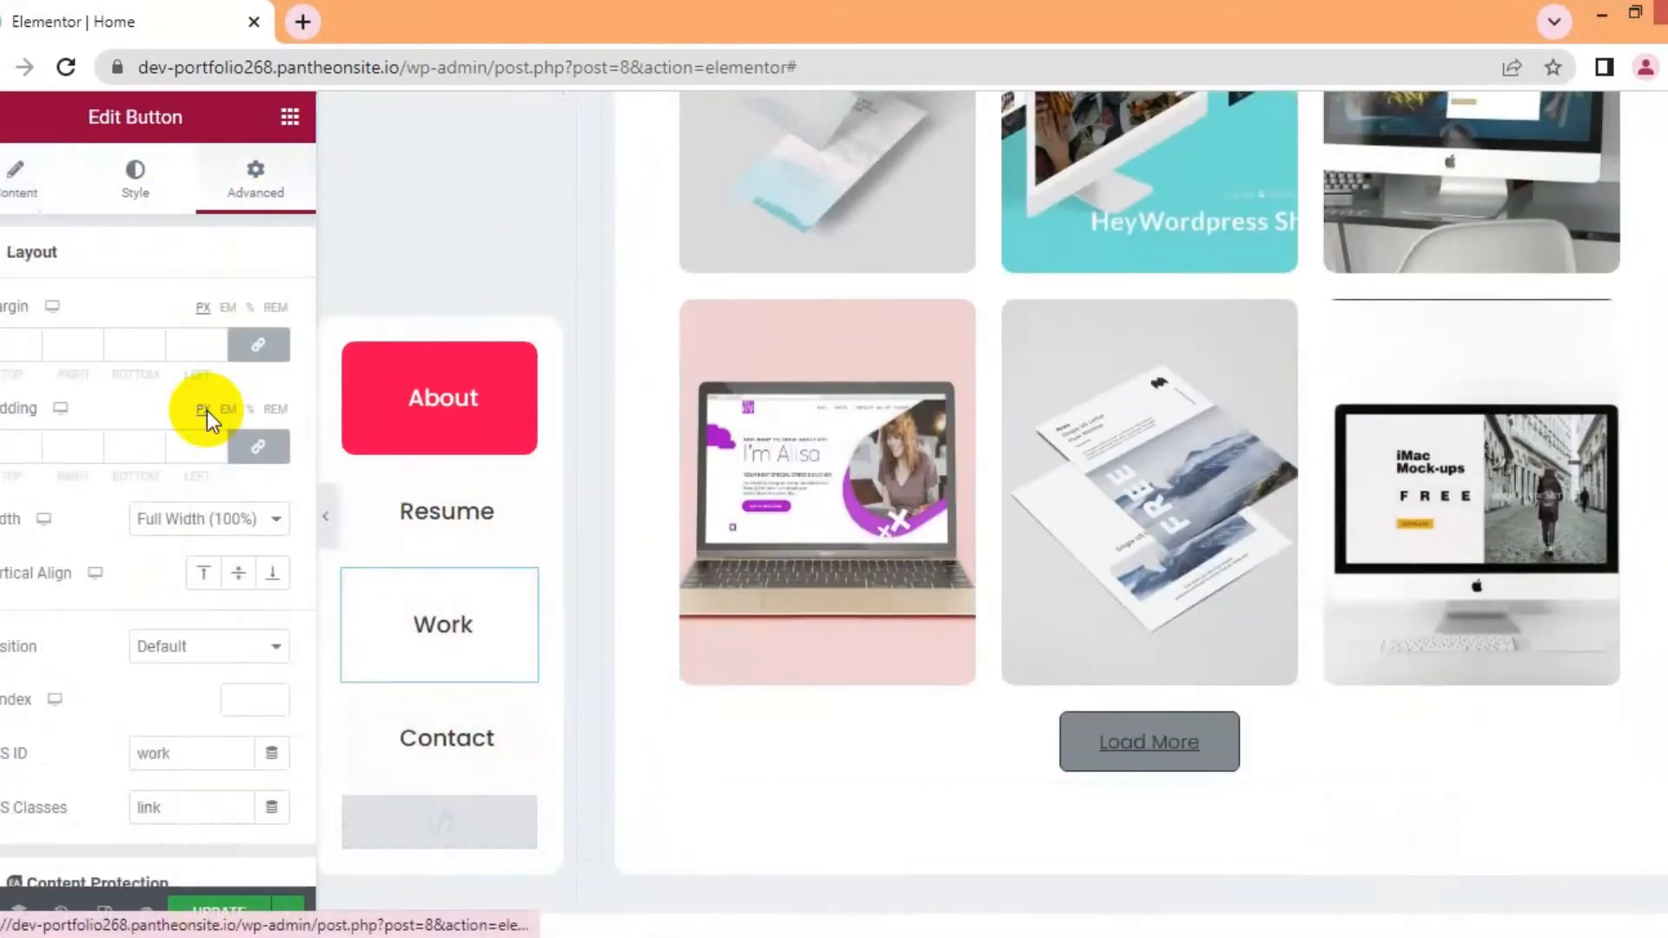
scroll(207, 410, down, 5)
scroll(143, 504, up, 3)
double_click(152, 491)
scroll(1129, 465, up, 6)
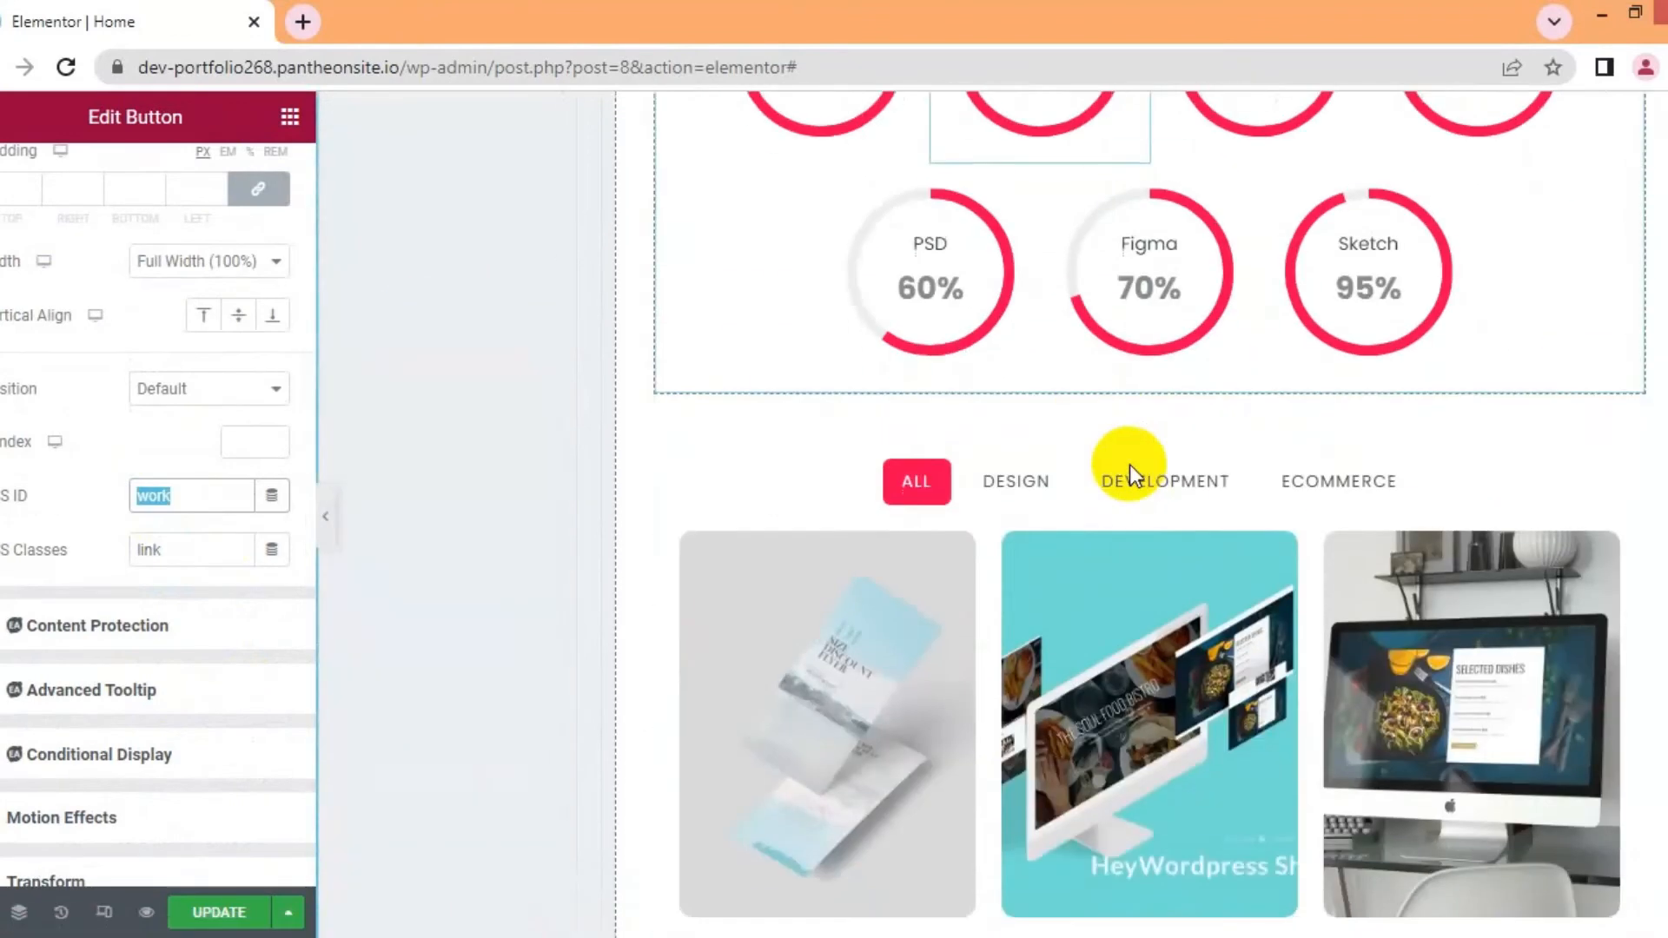
Set the gallery inner section's entrance animation to Fade In and save the page
click(1119, 434)
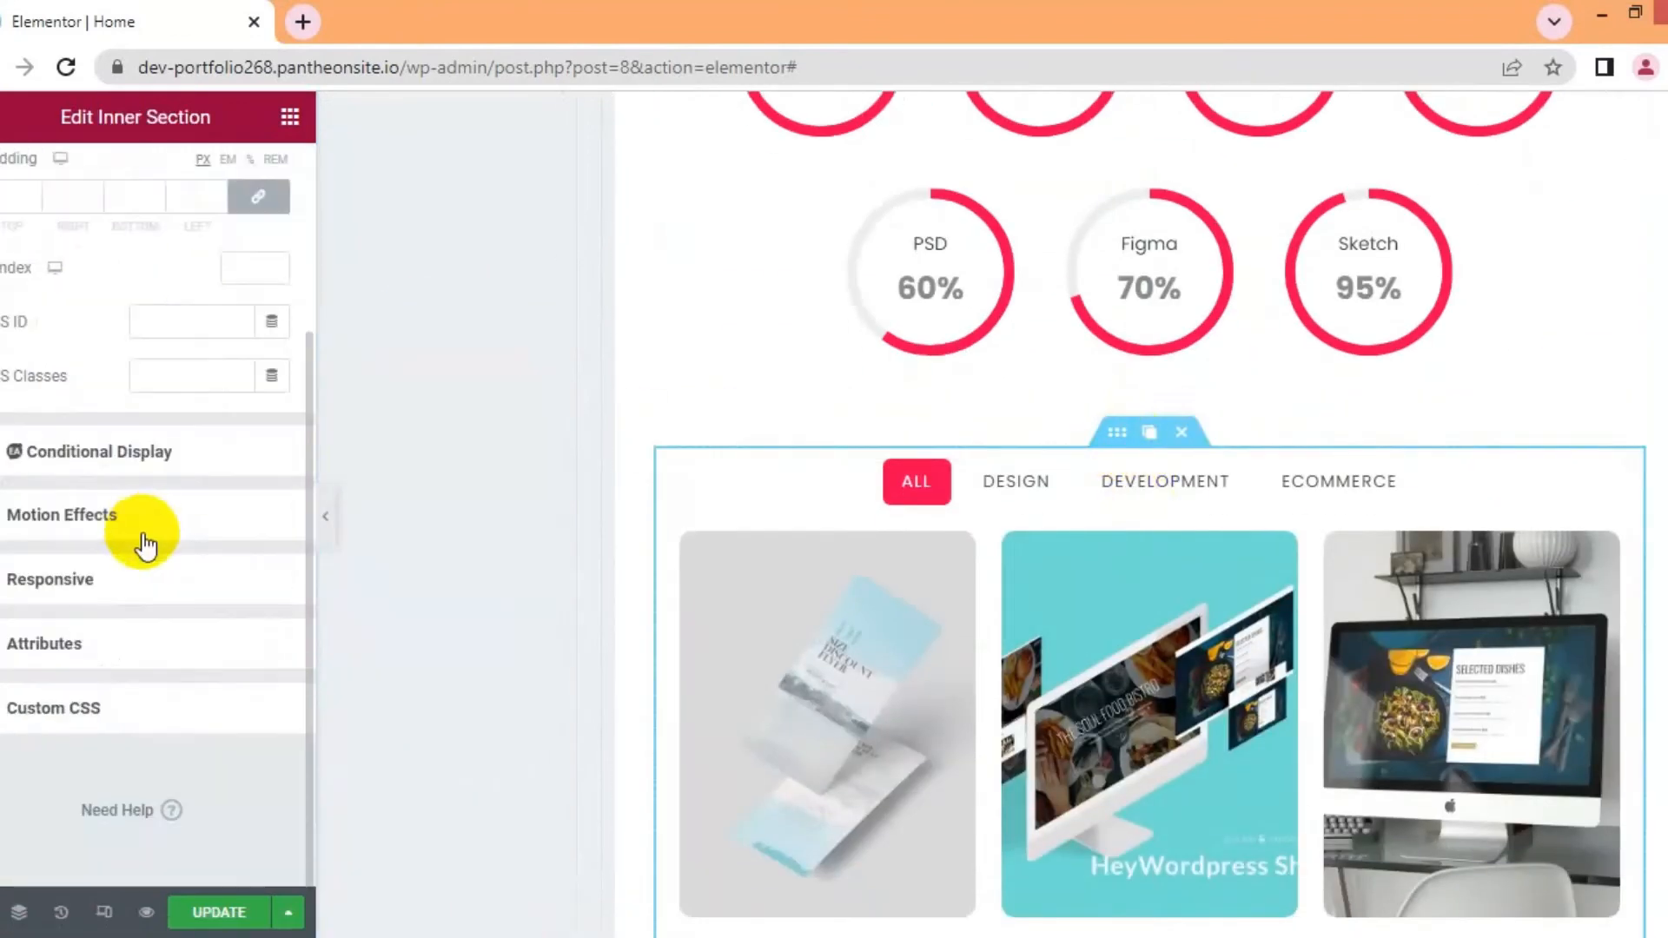
click(187, 513)
click(112, 474)
click(93, 614)
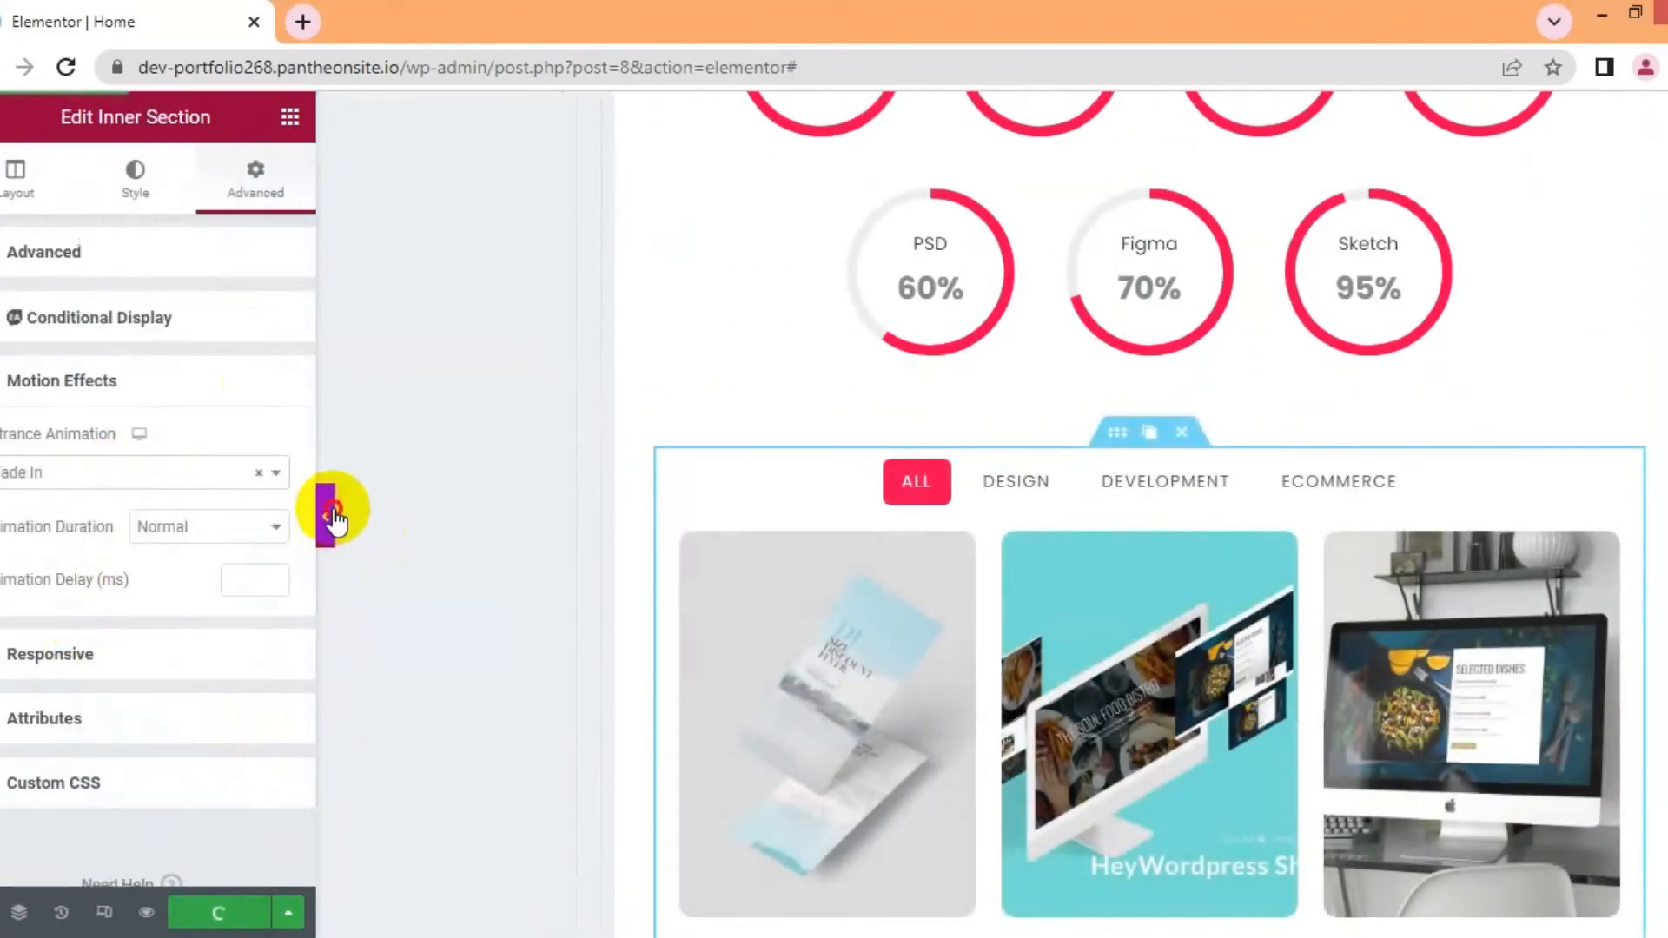
Hide the editing controls, examine the portfolio gallery down to Load More, and bring the controls back
click(328, 514)
scroll(882, 436, down, 10)
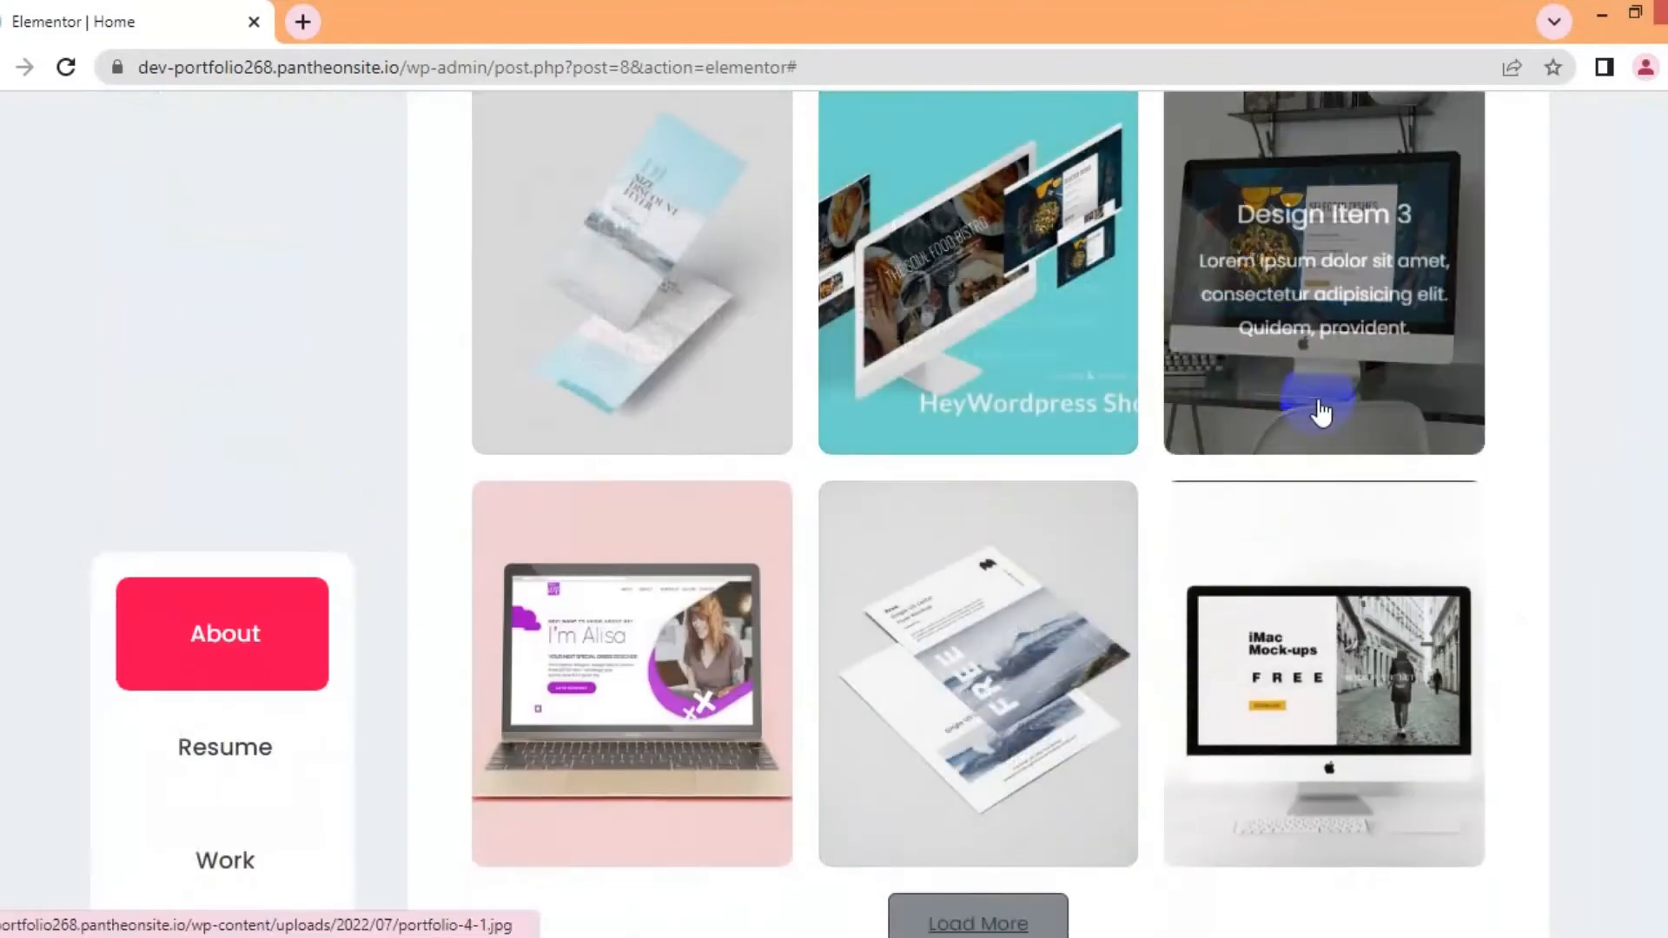
scroll(1320, 412, down, 3)
click(3, 514)
click(1040, 935)
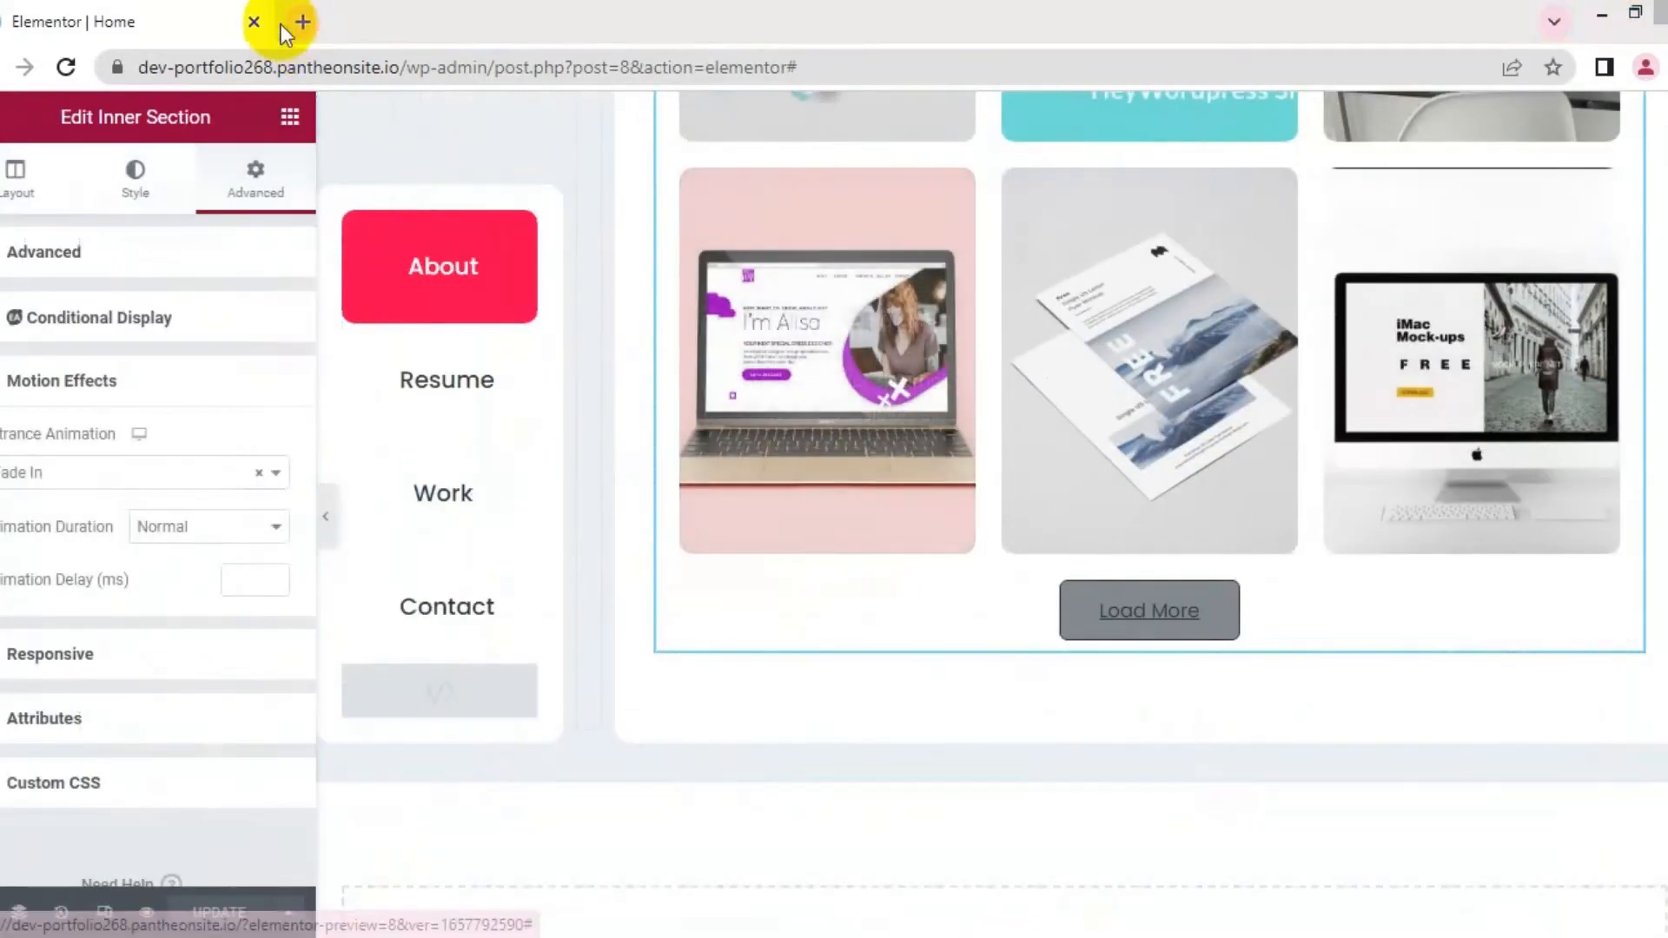
Copy the wp-admin part of the page address and open the WordPress dashboard with it in a new browser tab
drag(487, 69, 139, 68)
right_click(190, 68)
click(248, 167)
click(301, 23)
key(ctrl+v)
key(Return)
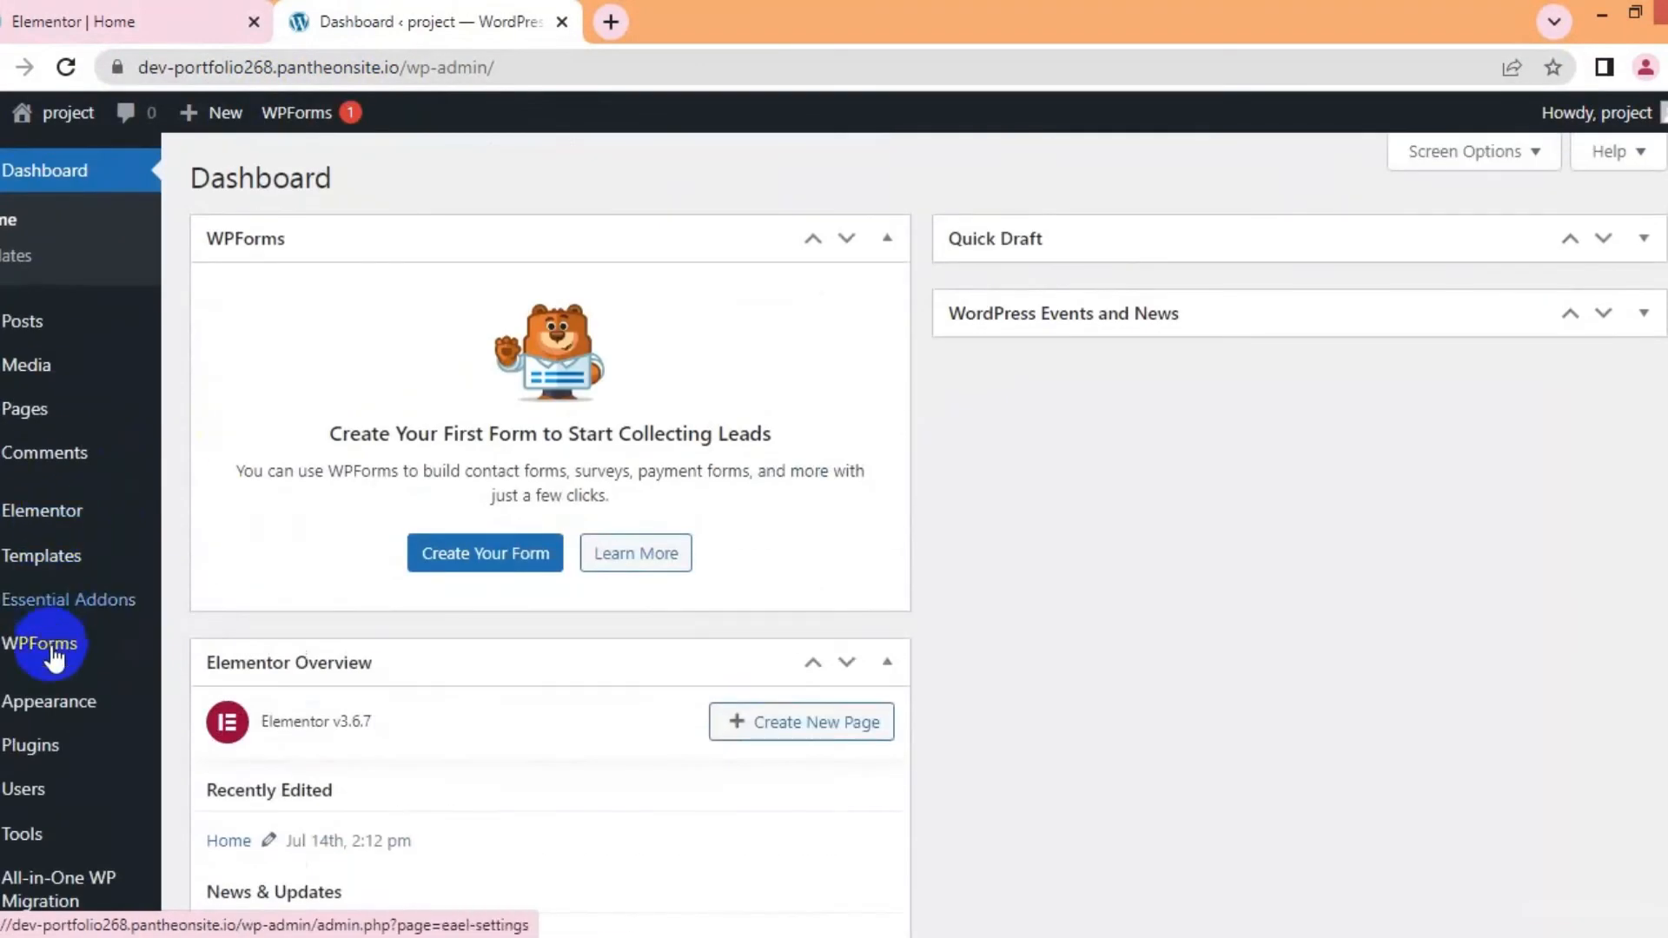
Create a WPForms form named contact from the Simple Contact Form template
mouse_move(54, 643)
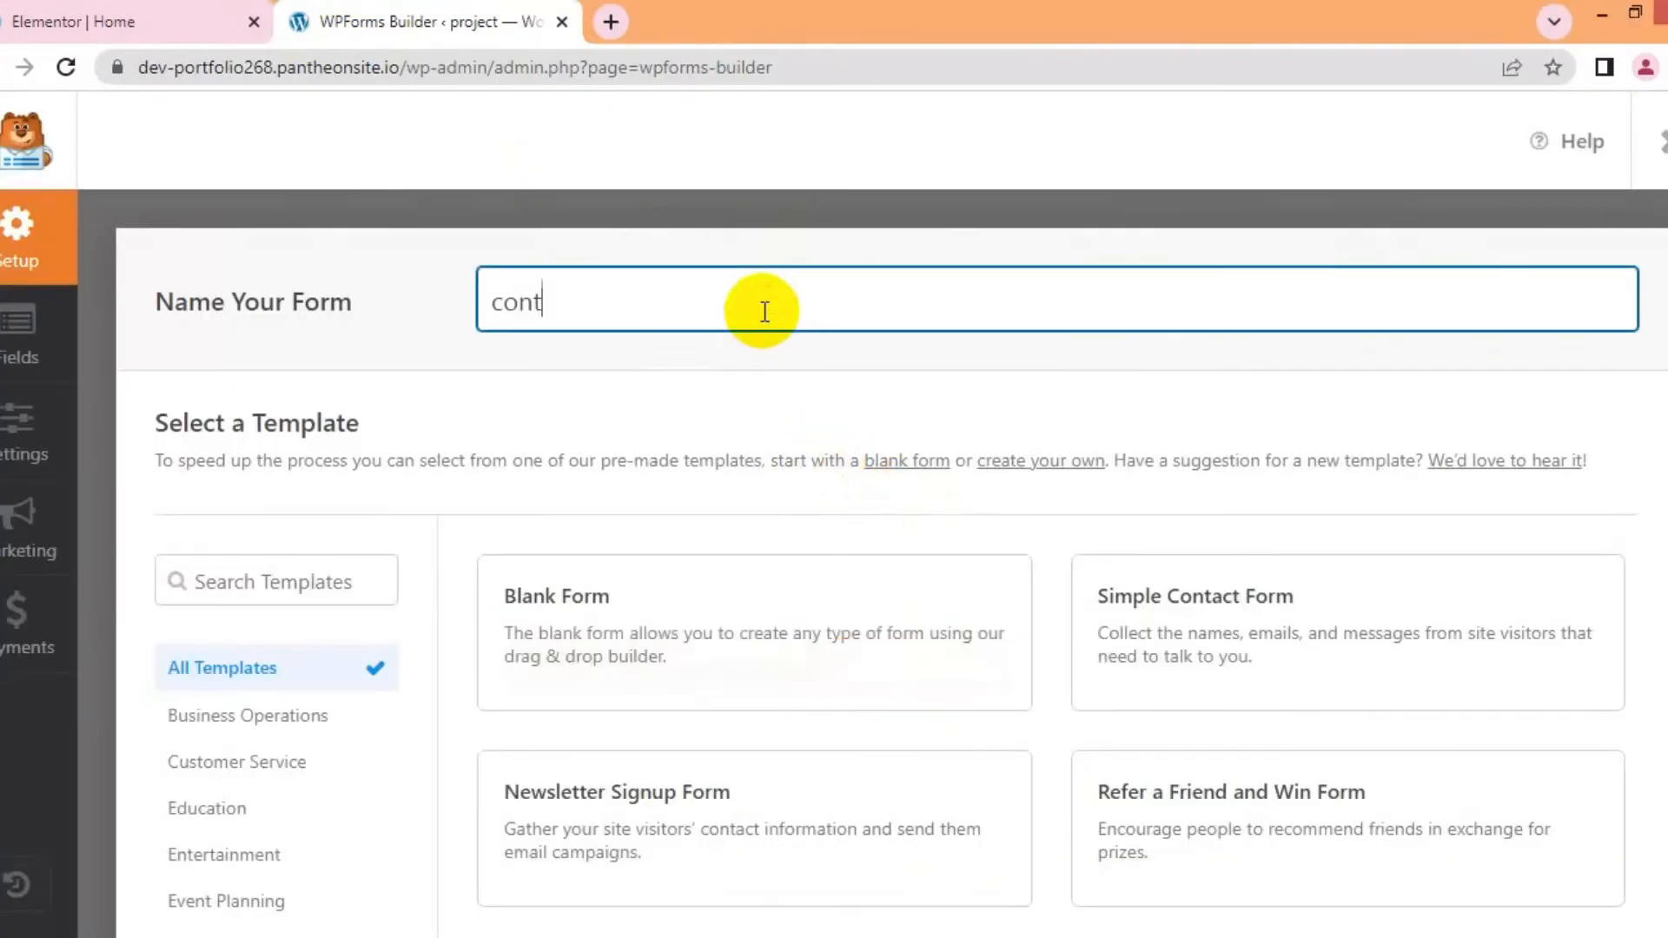
click(1249, 674)
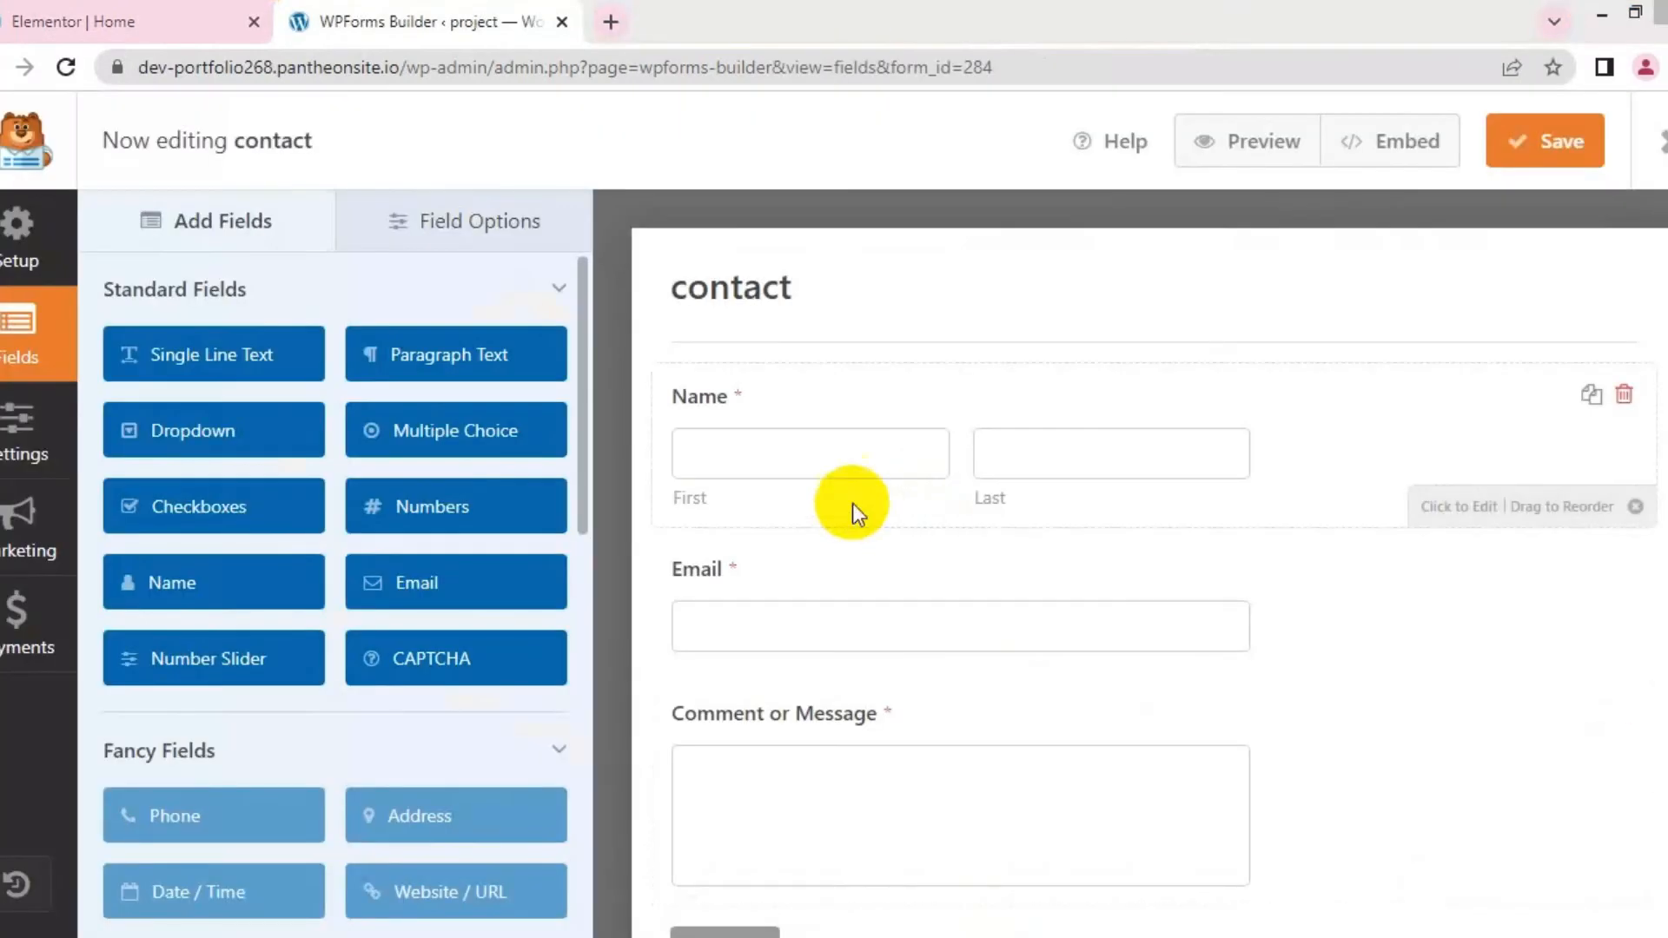
Hide the Name field's label and sublabels and set its placeholders to First Name and Last Name
click(849, 503)
click(264, 285)
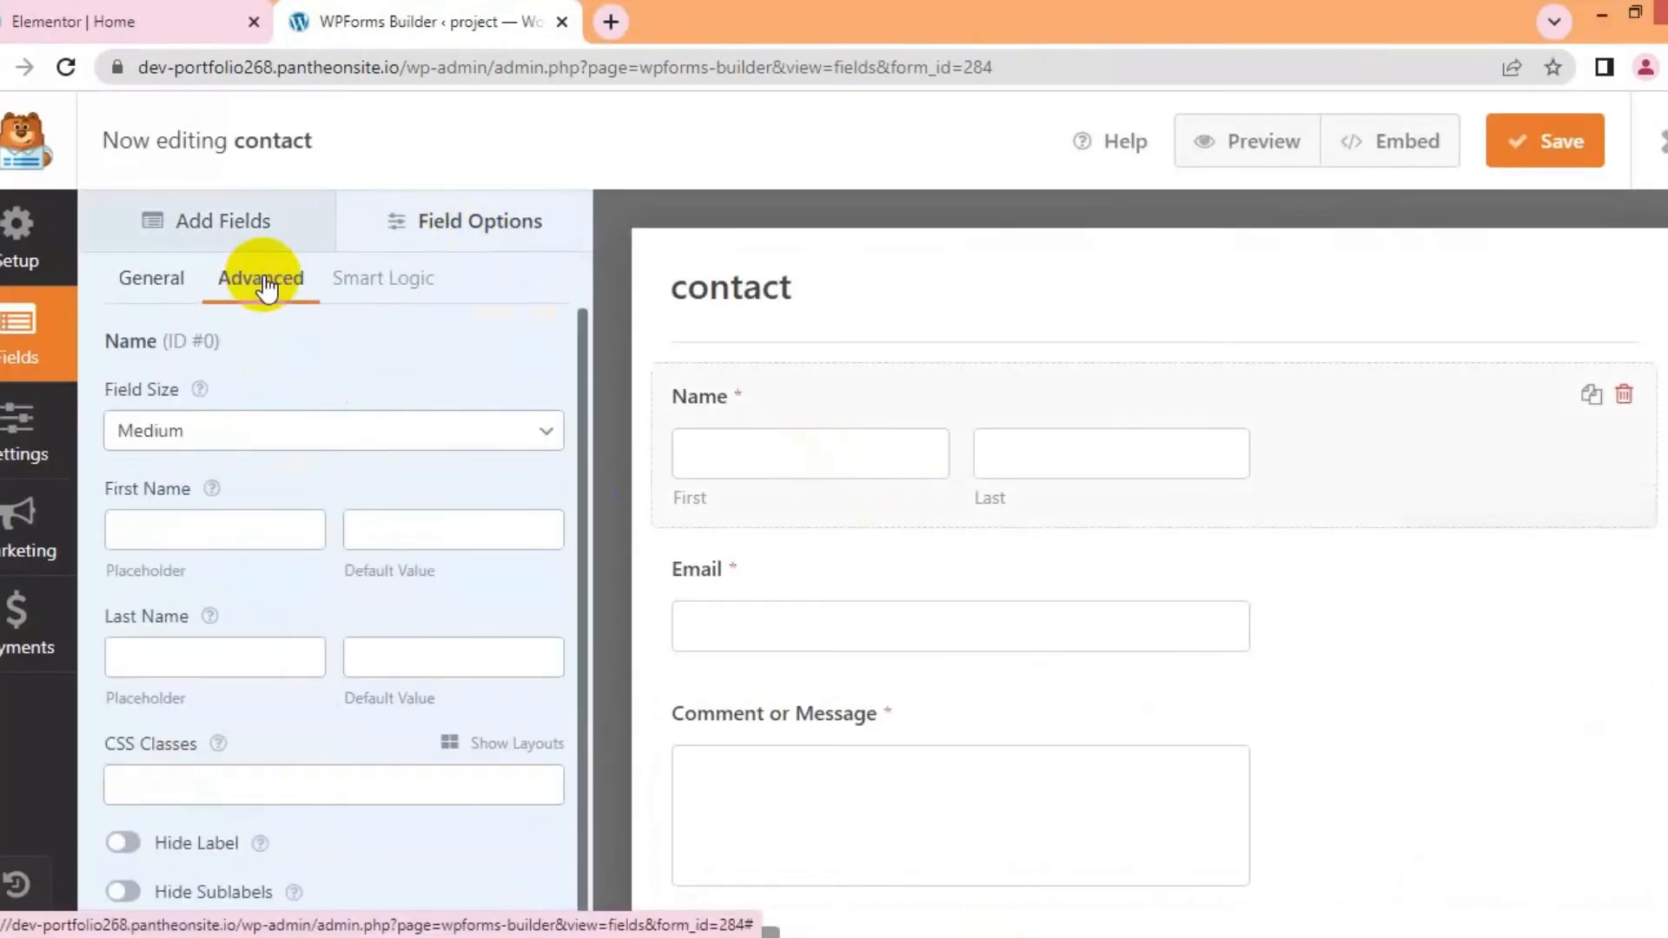
scroll(238, 681, down, 1)
click(122, 826)
click(123, 875)
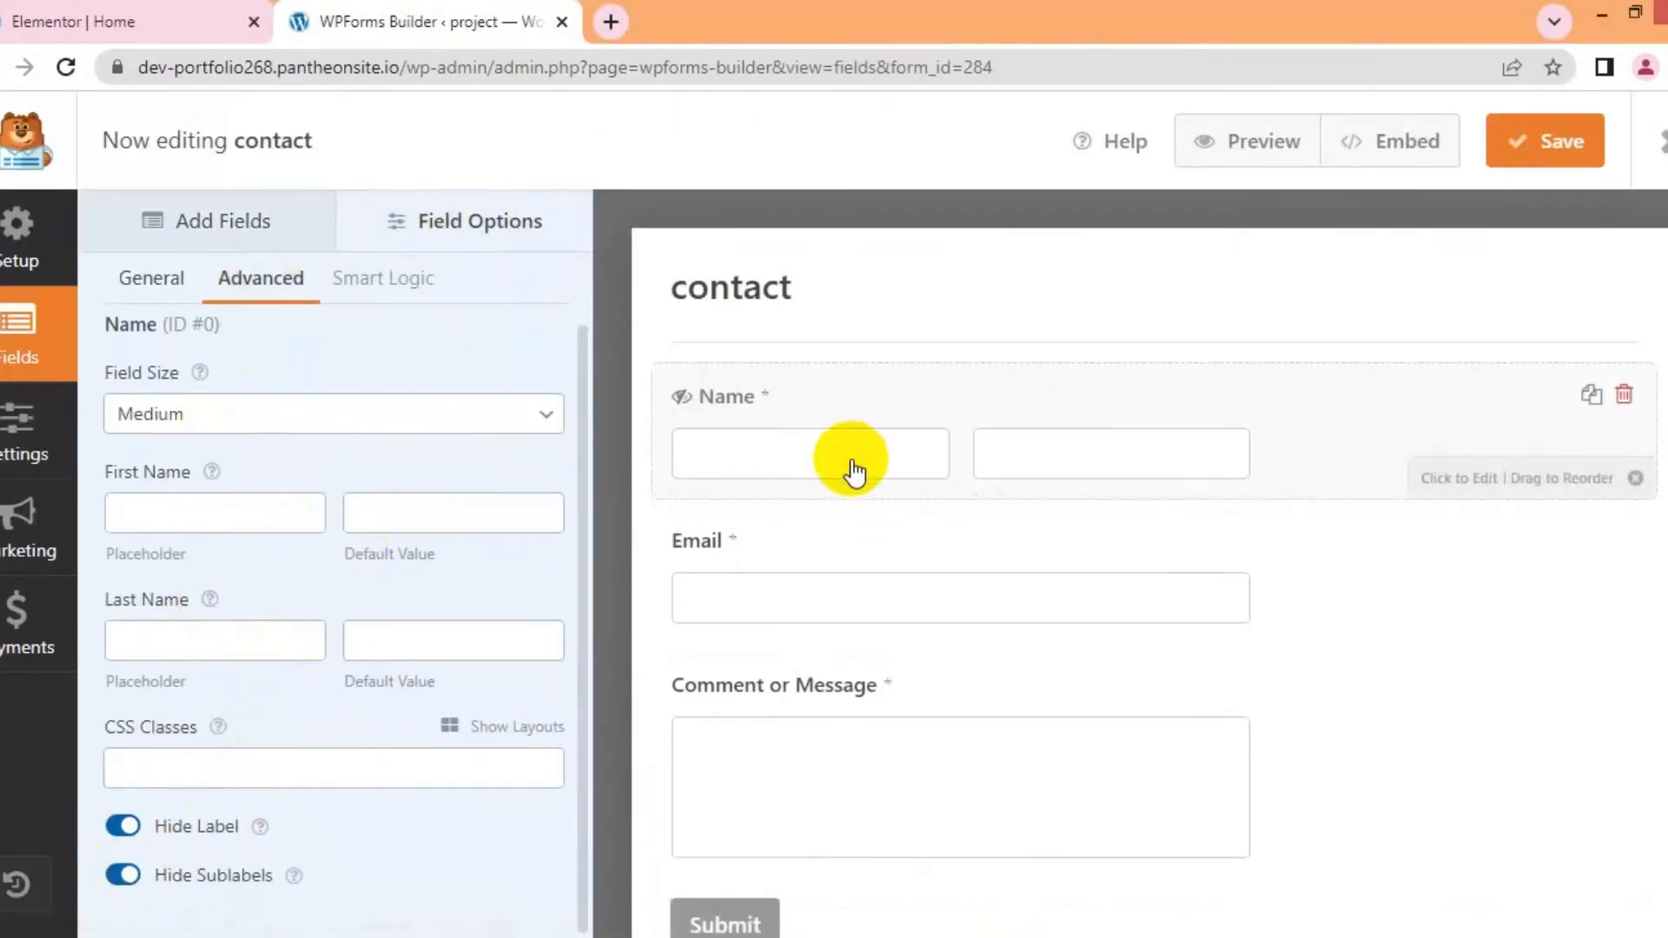
click(189, 510)
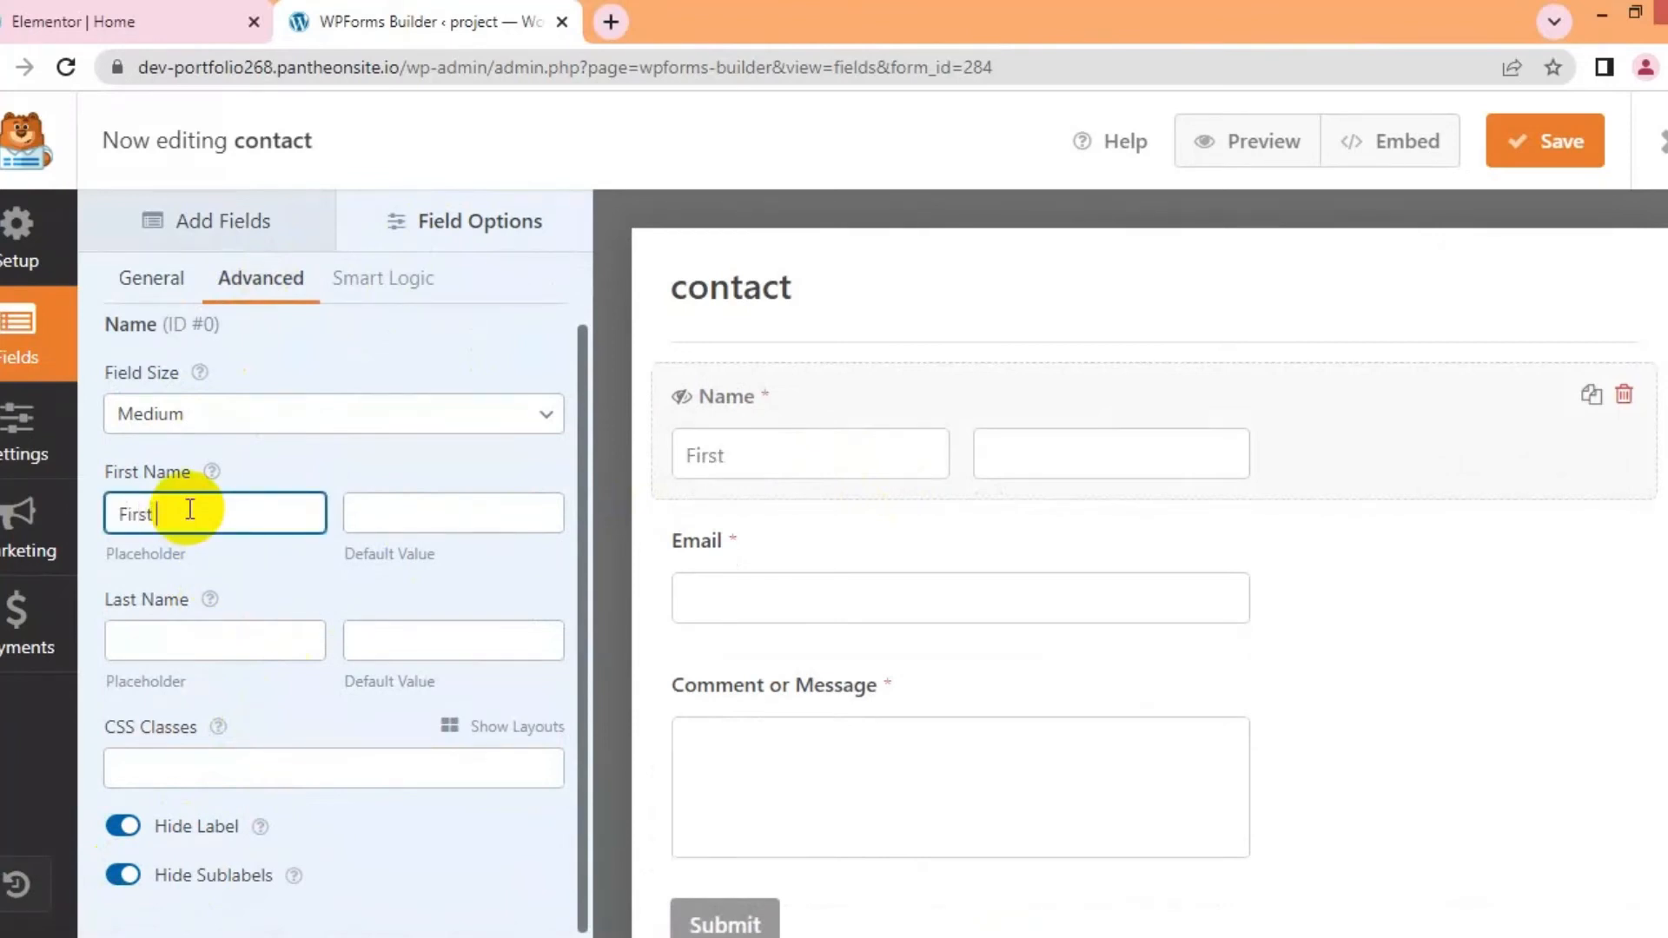
click(234, 642)
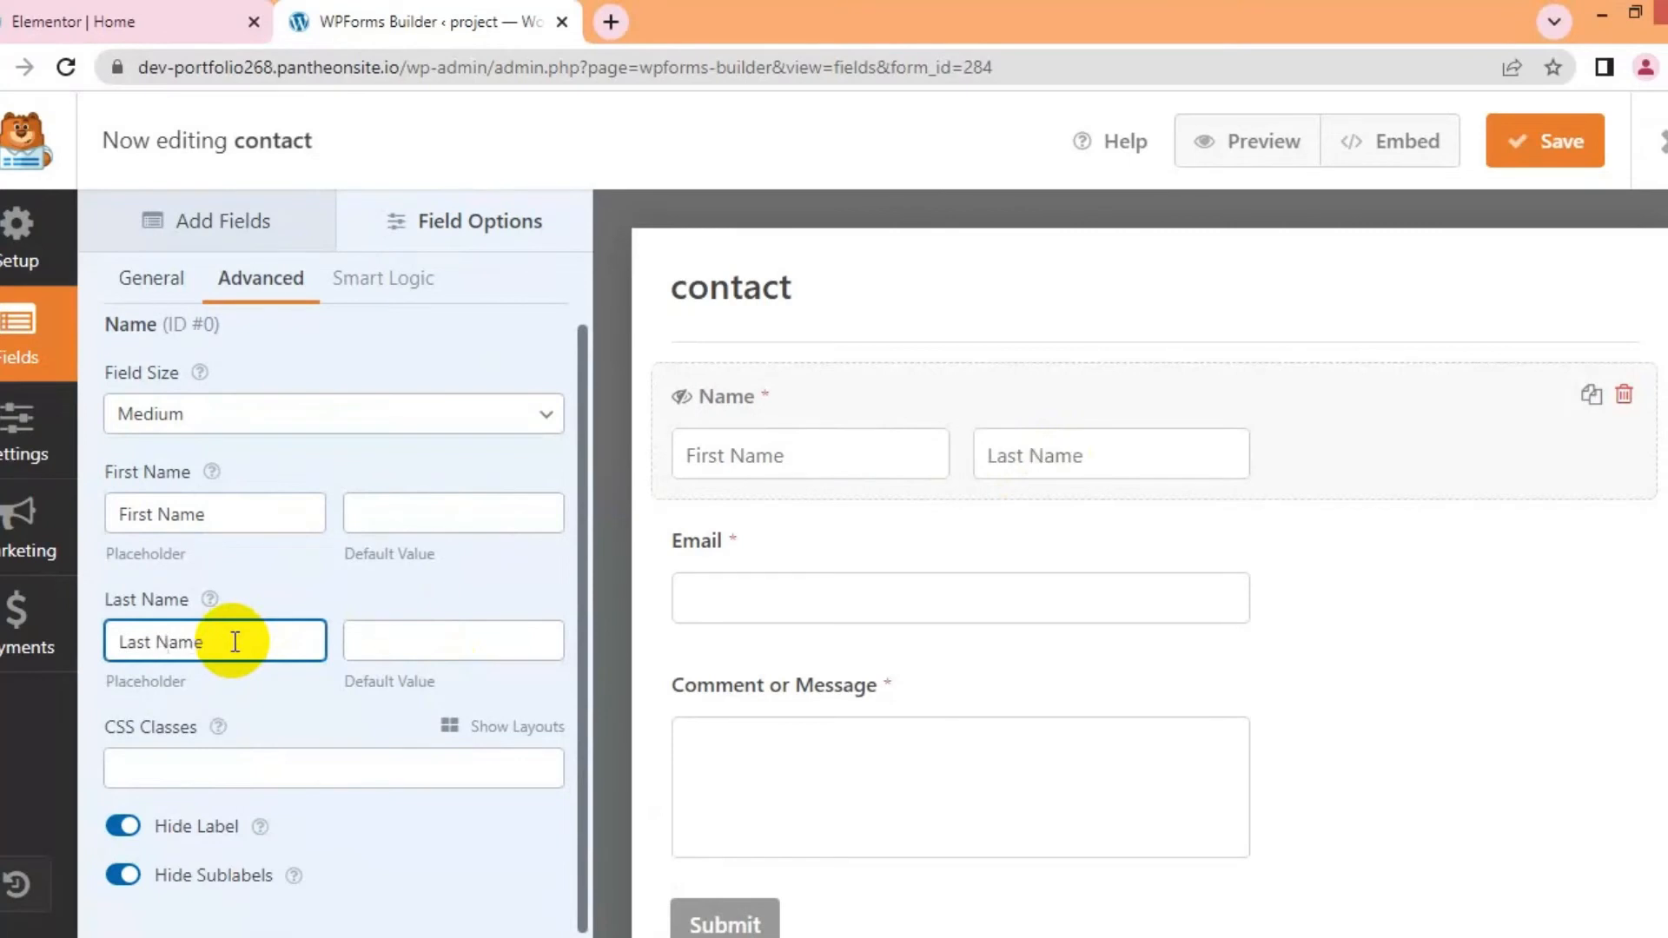
Hide the Email field's label and set its placeholder text to Your Email
click(781, 601)
click(259, 280)
scroll(221, 786, down, 2)
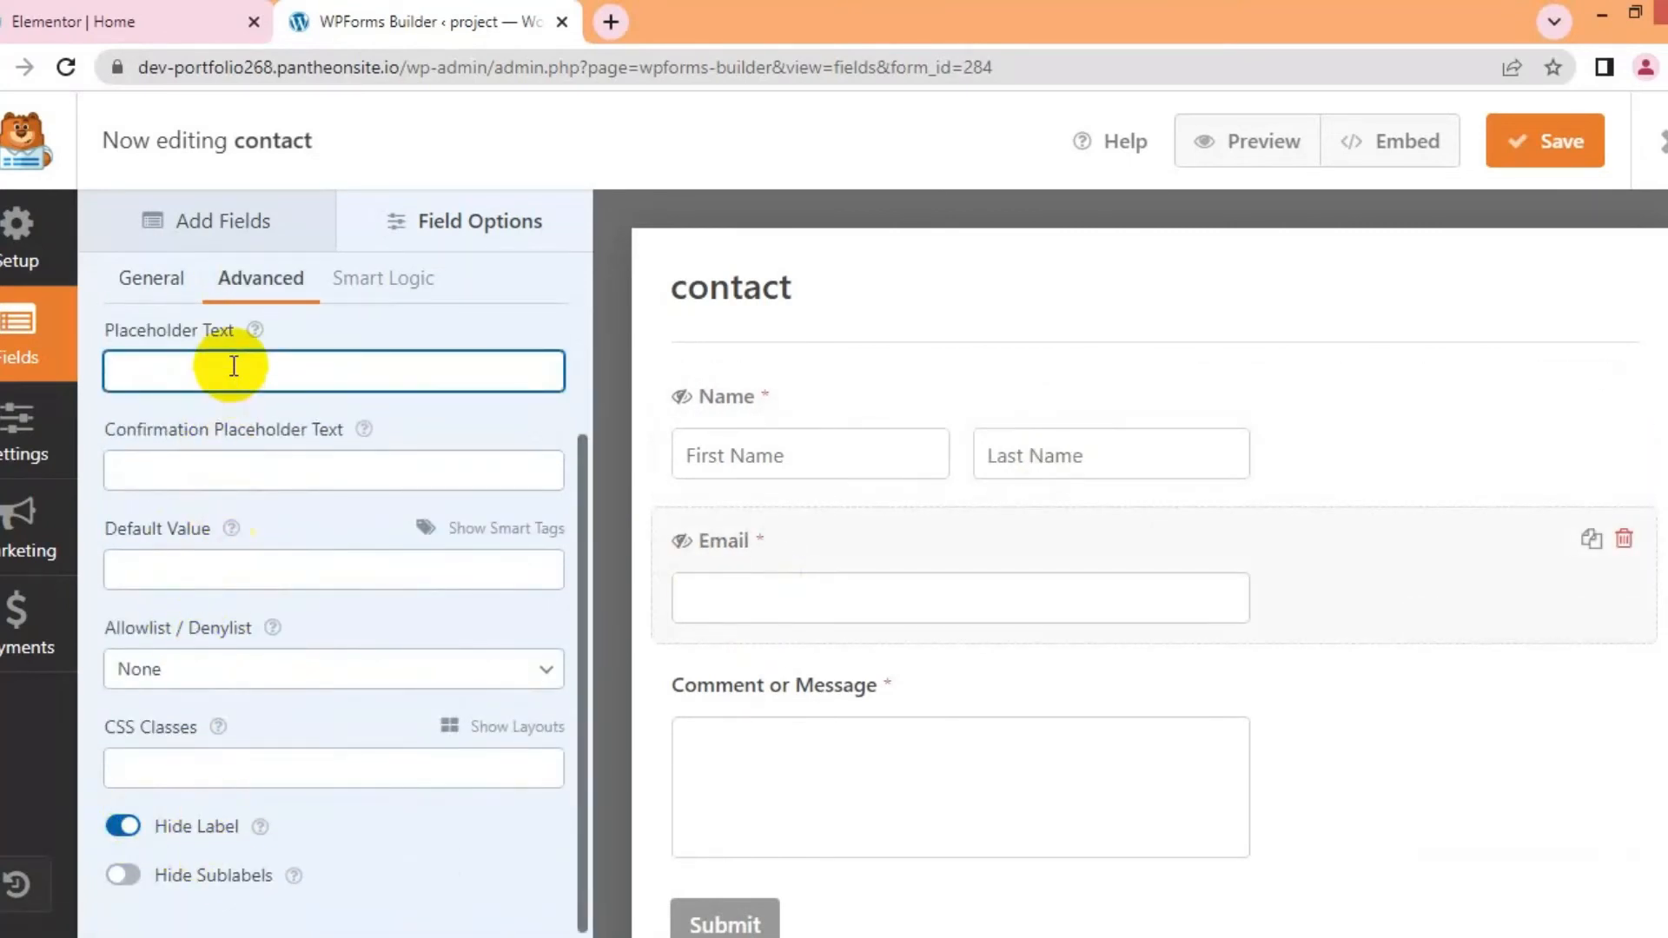
Hide the Comment or Message field's label, set its placeholder to Your Message, and save the form
click(767, 793)
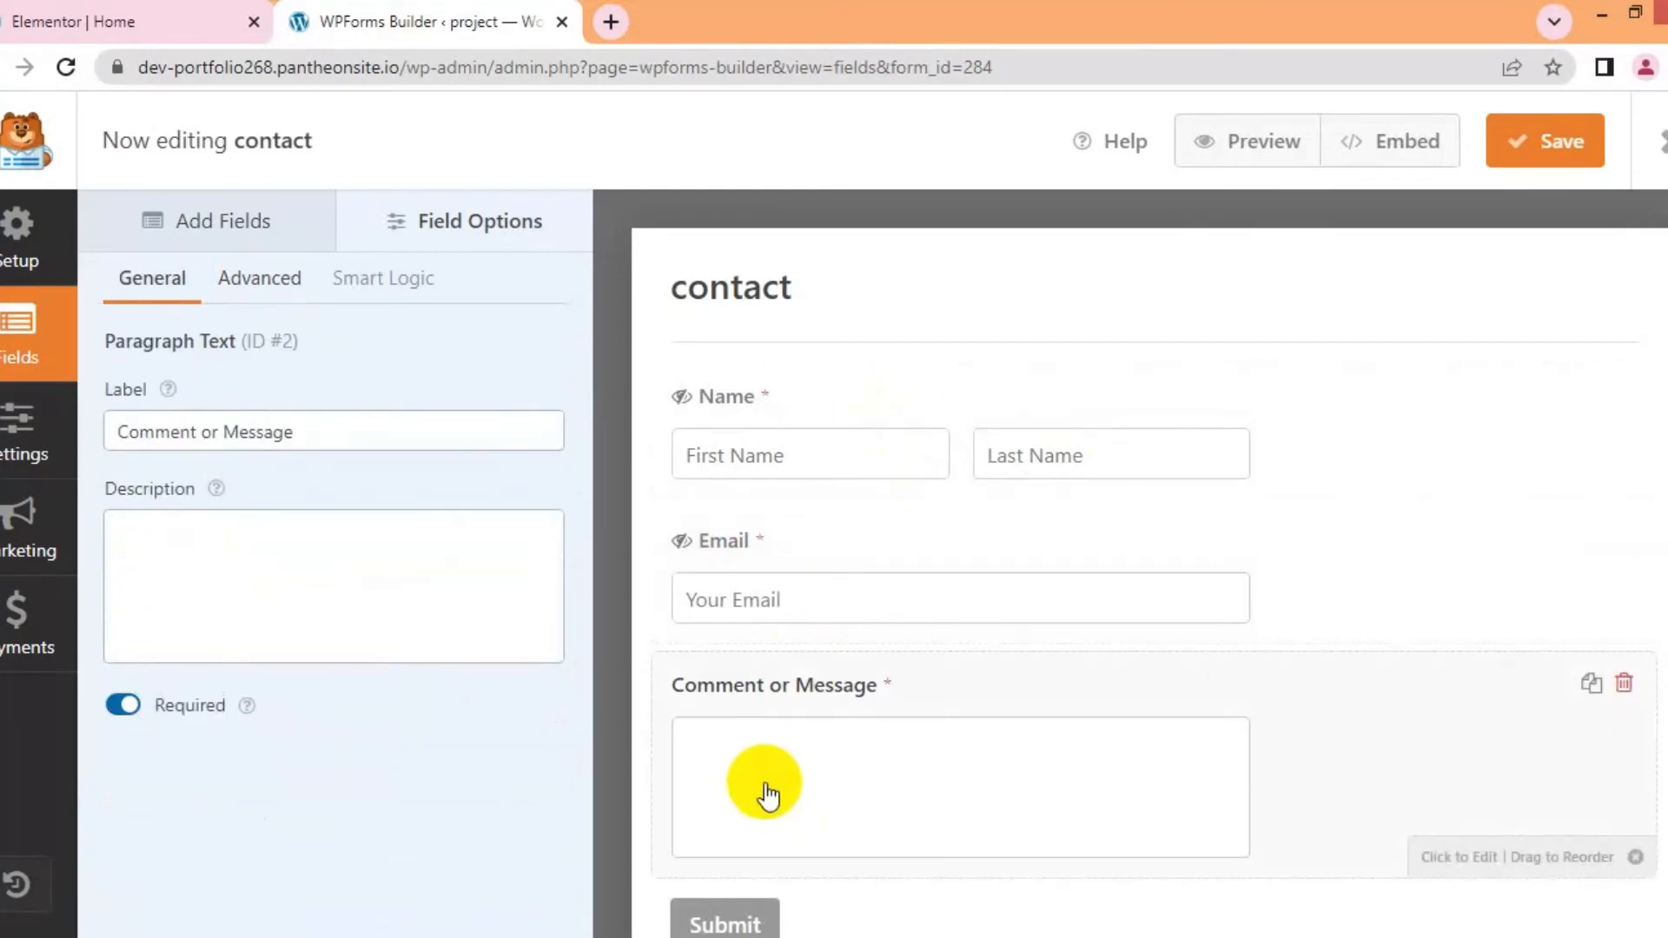
click(251, 280)
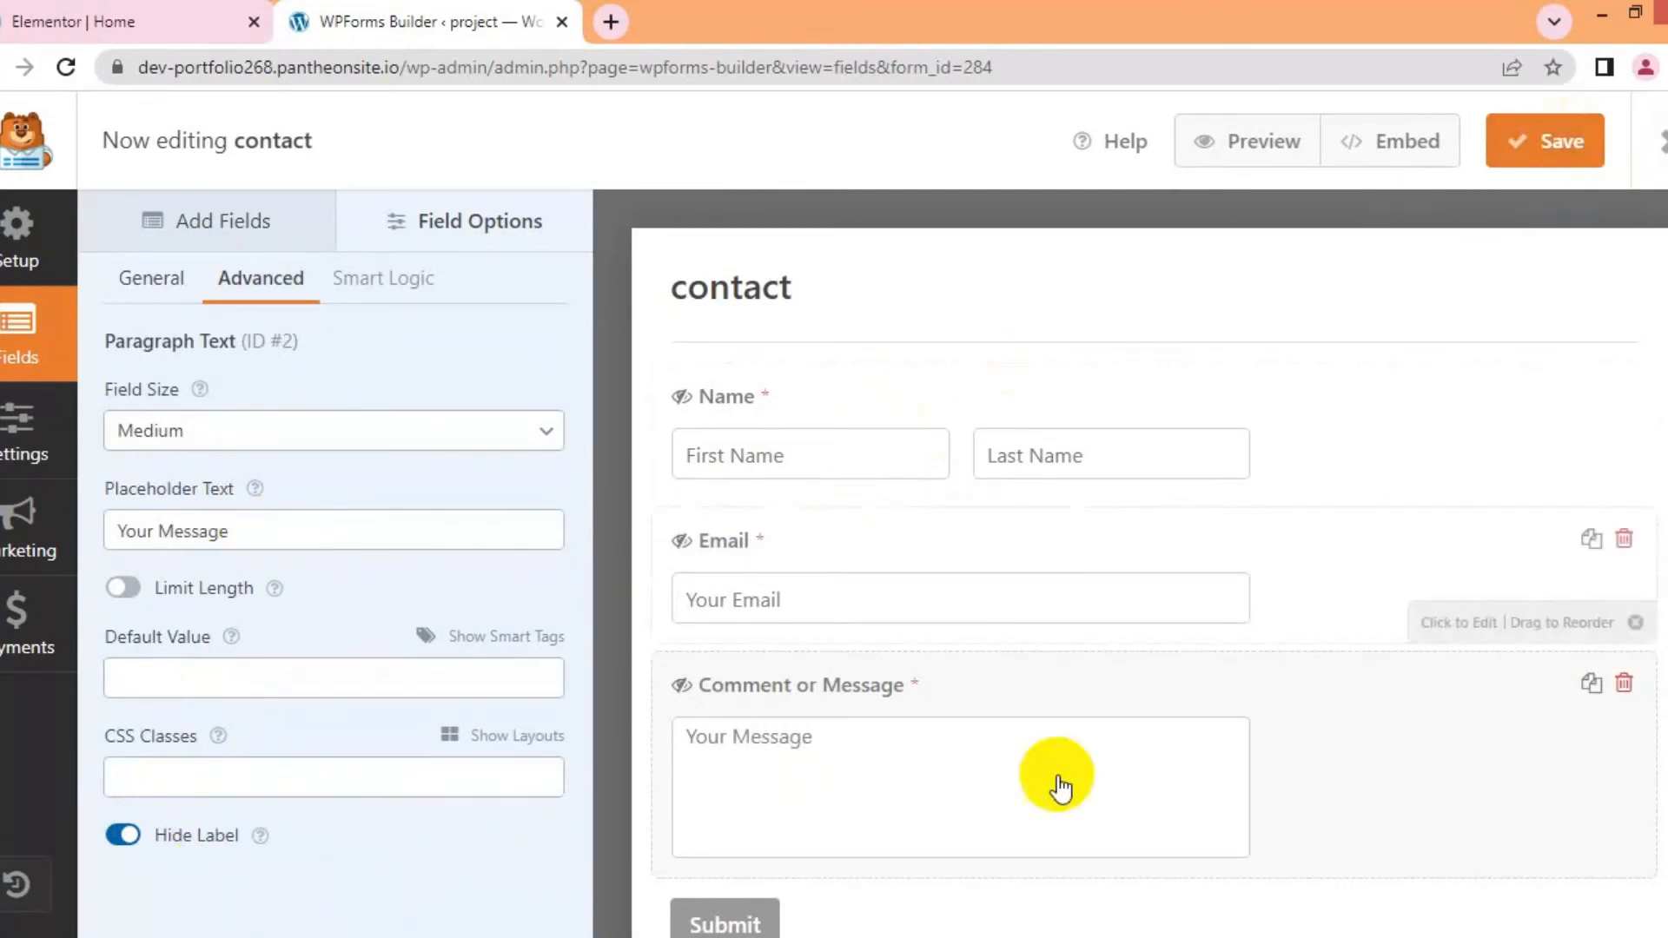
click(1531, 149)
Switch to the Elementor page editor, reload it, and insert the saved Metafolio Contact Section template
click(130, 21)
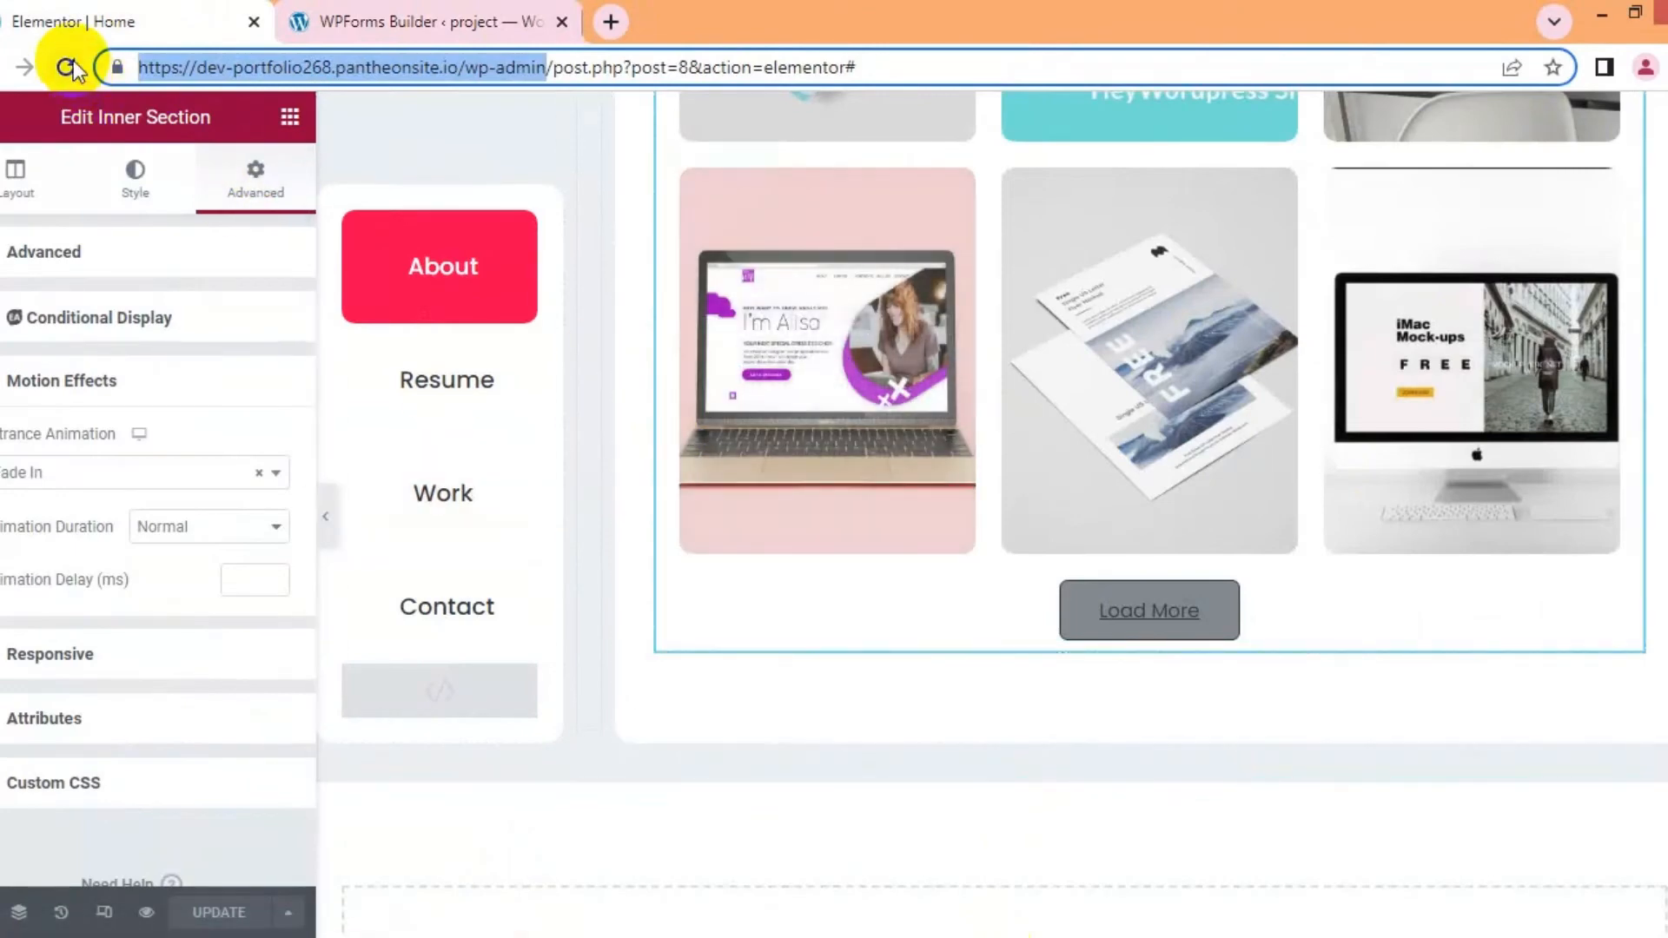
click(67, 67)
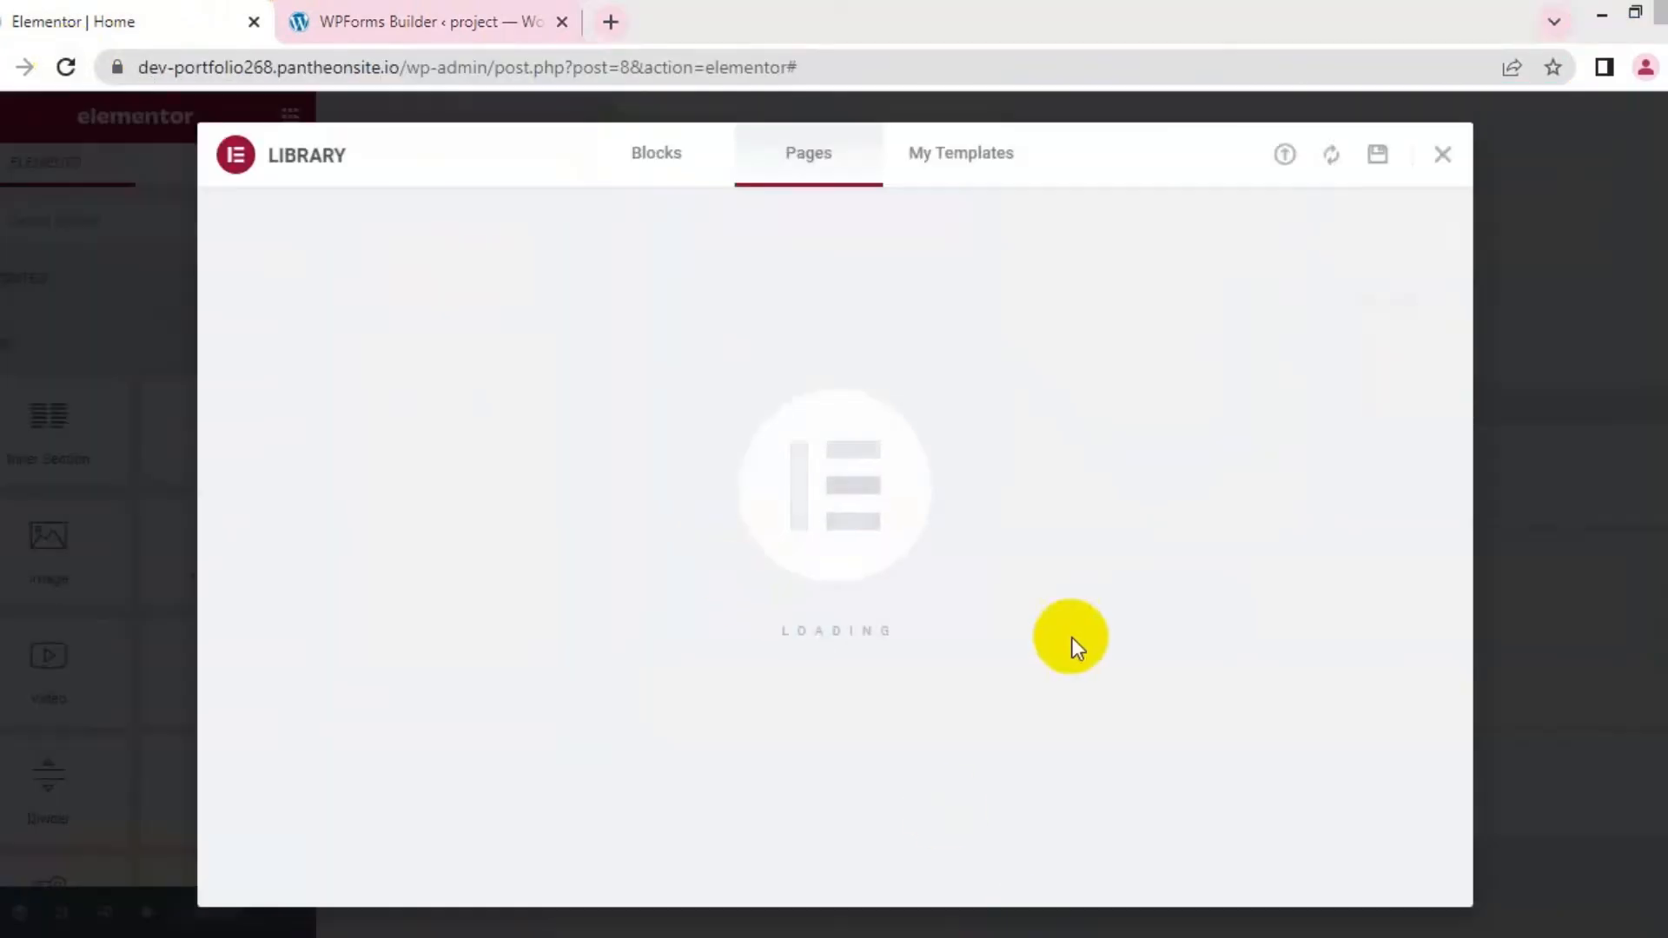
click(973, 158)
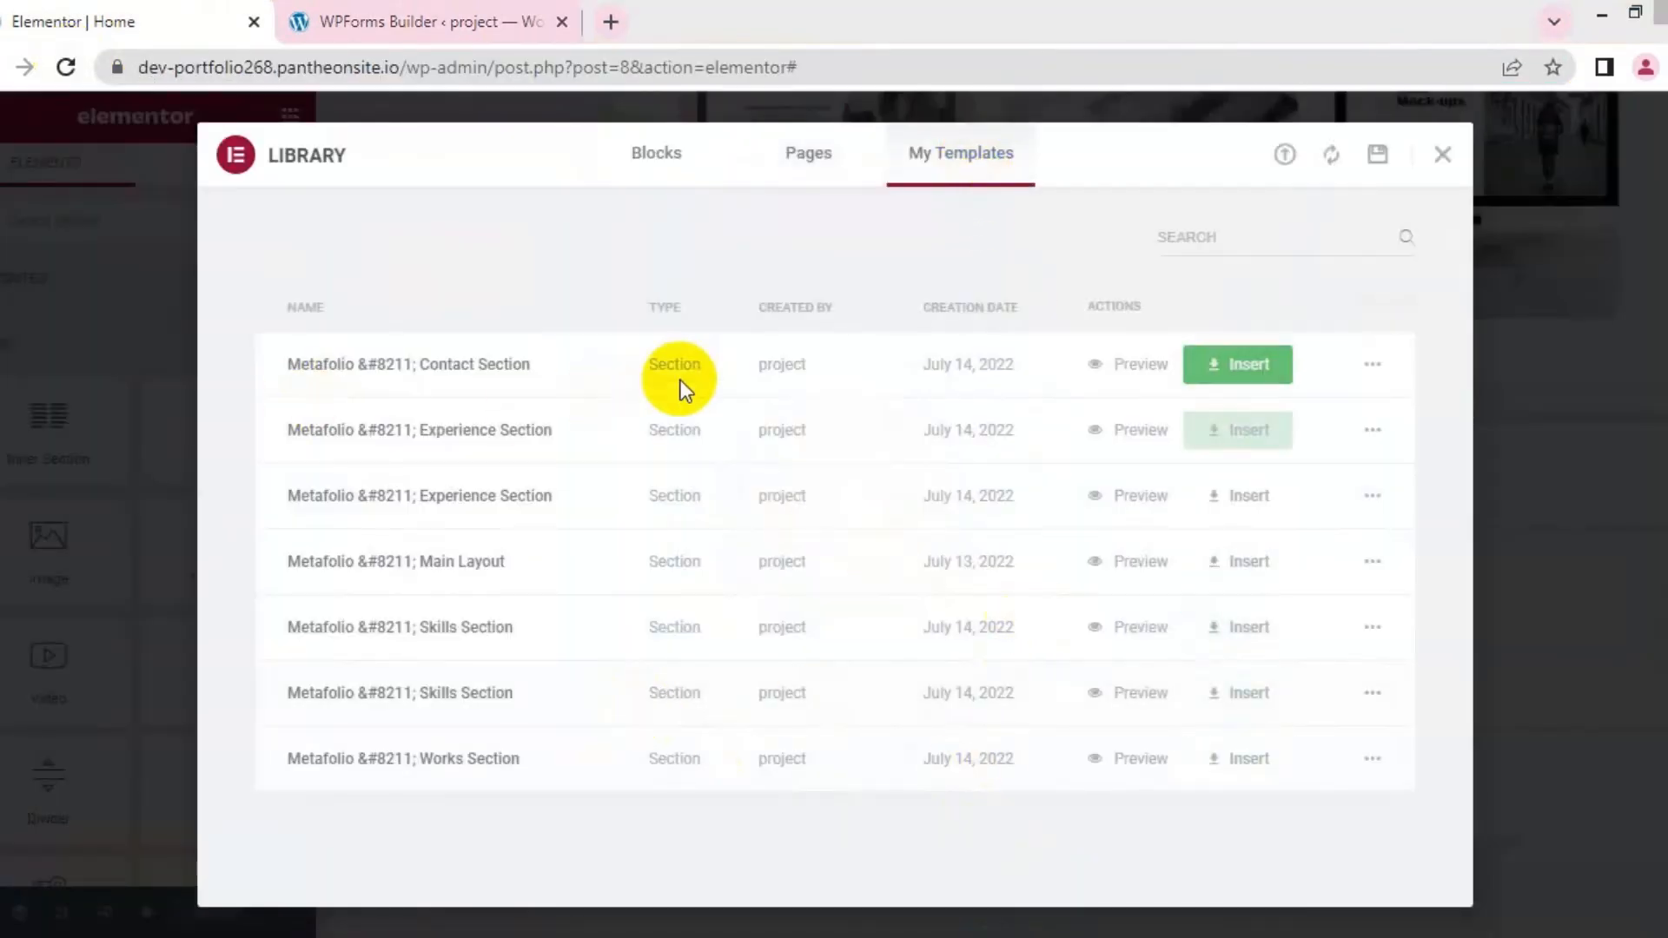
click(1232, 371)
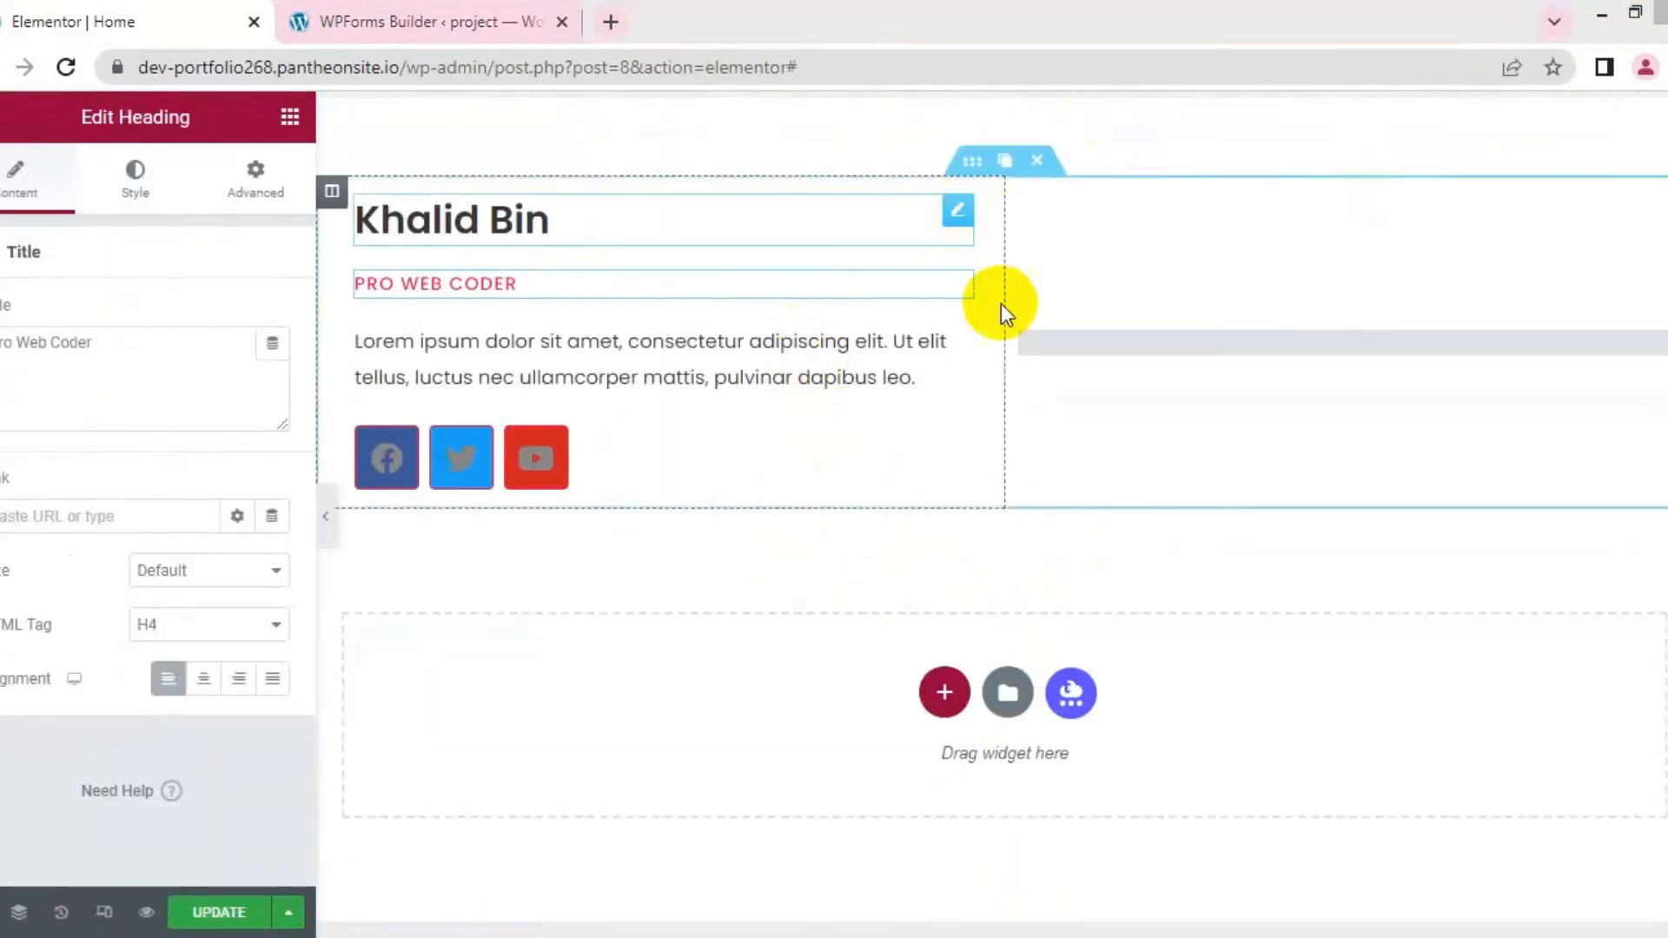
Move the contact inner section into the main content column below the Load More button by copying and pasting it
scroll(968, 421, up, 3)
right_click(974, 426)
click(1030, 534)
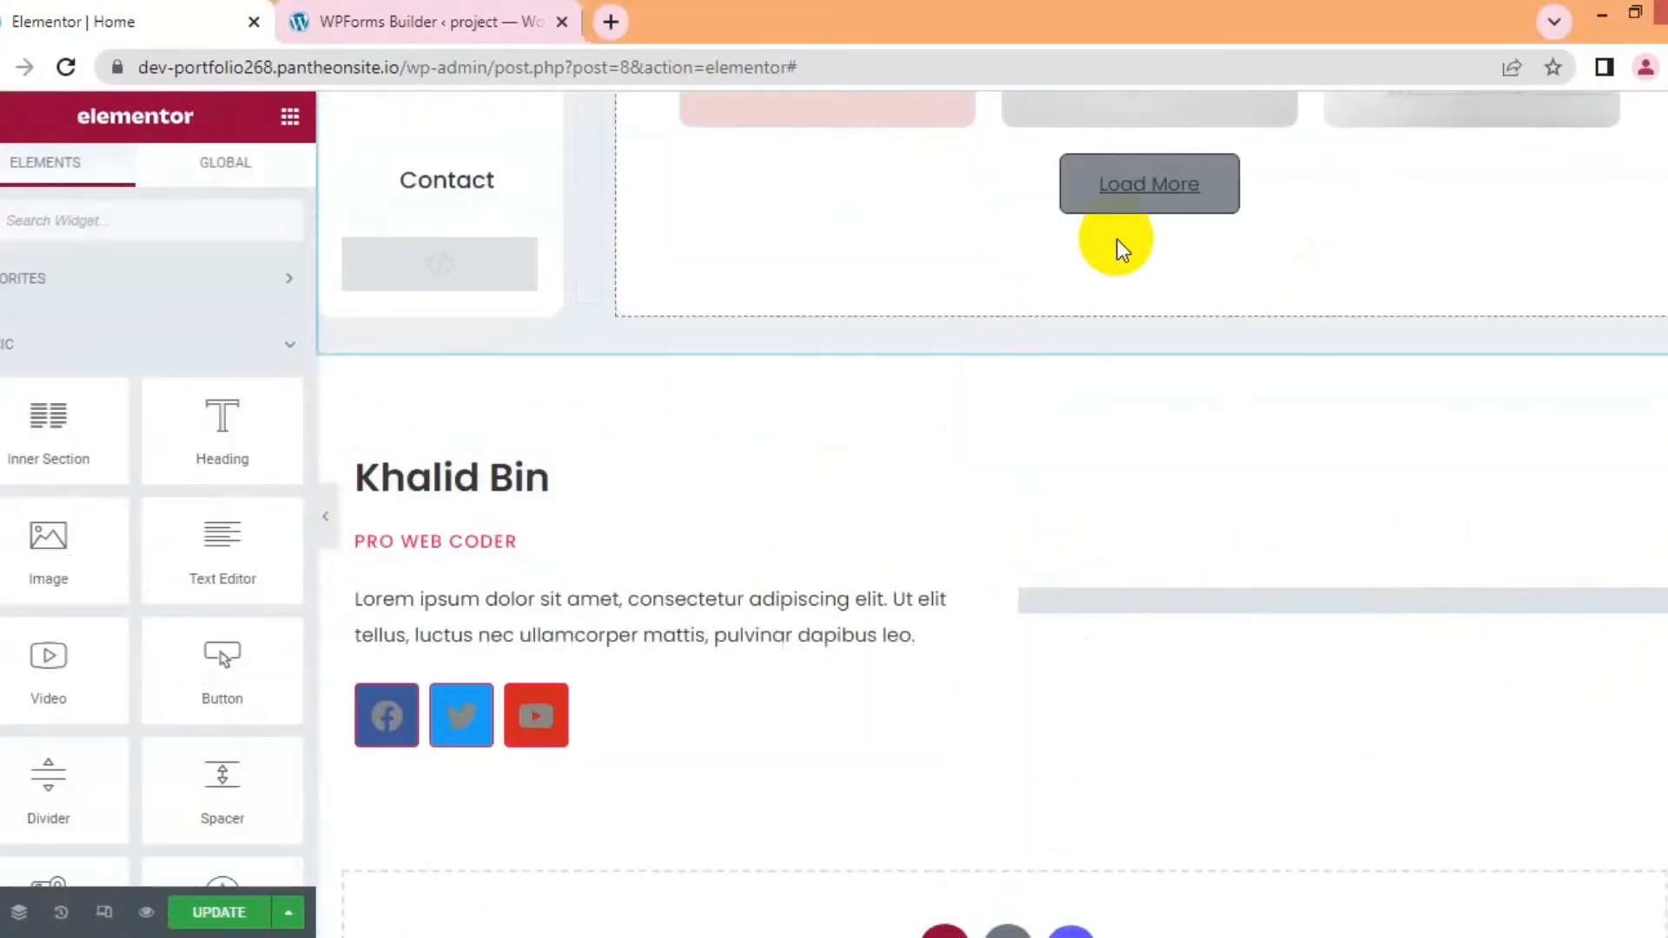
right_click(1101, 285)
click(1136, 466)
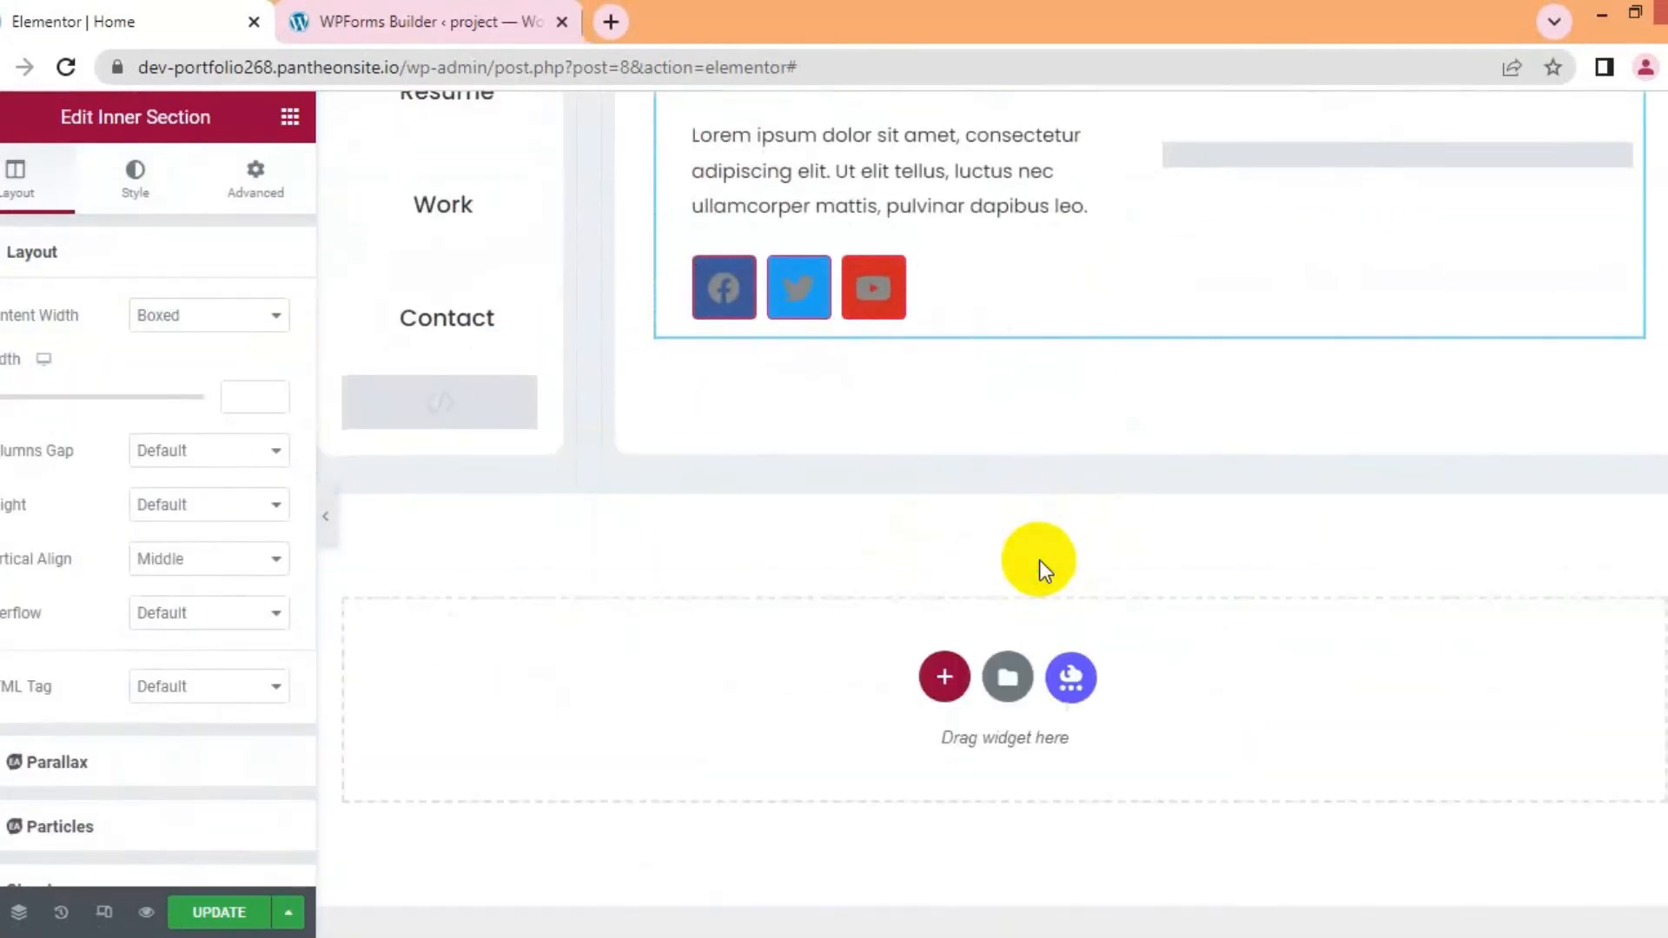
Check the Contact menu button's CSS ID and set the contact inner section's entrance animation to Fade In
scroll(365, 440, up, 2)
click(487, 560)
scroll(183, 624, down, 3)
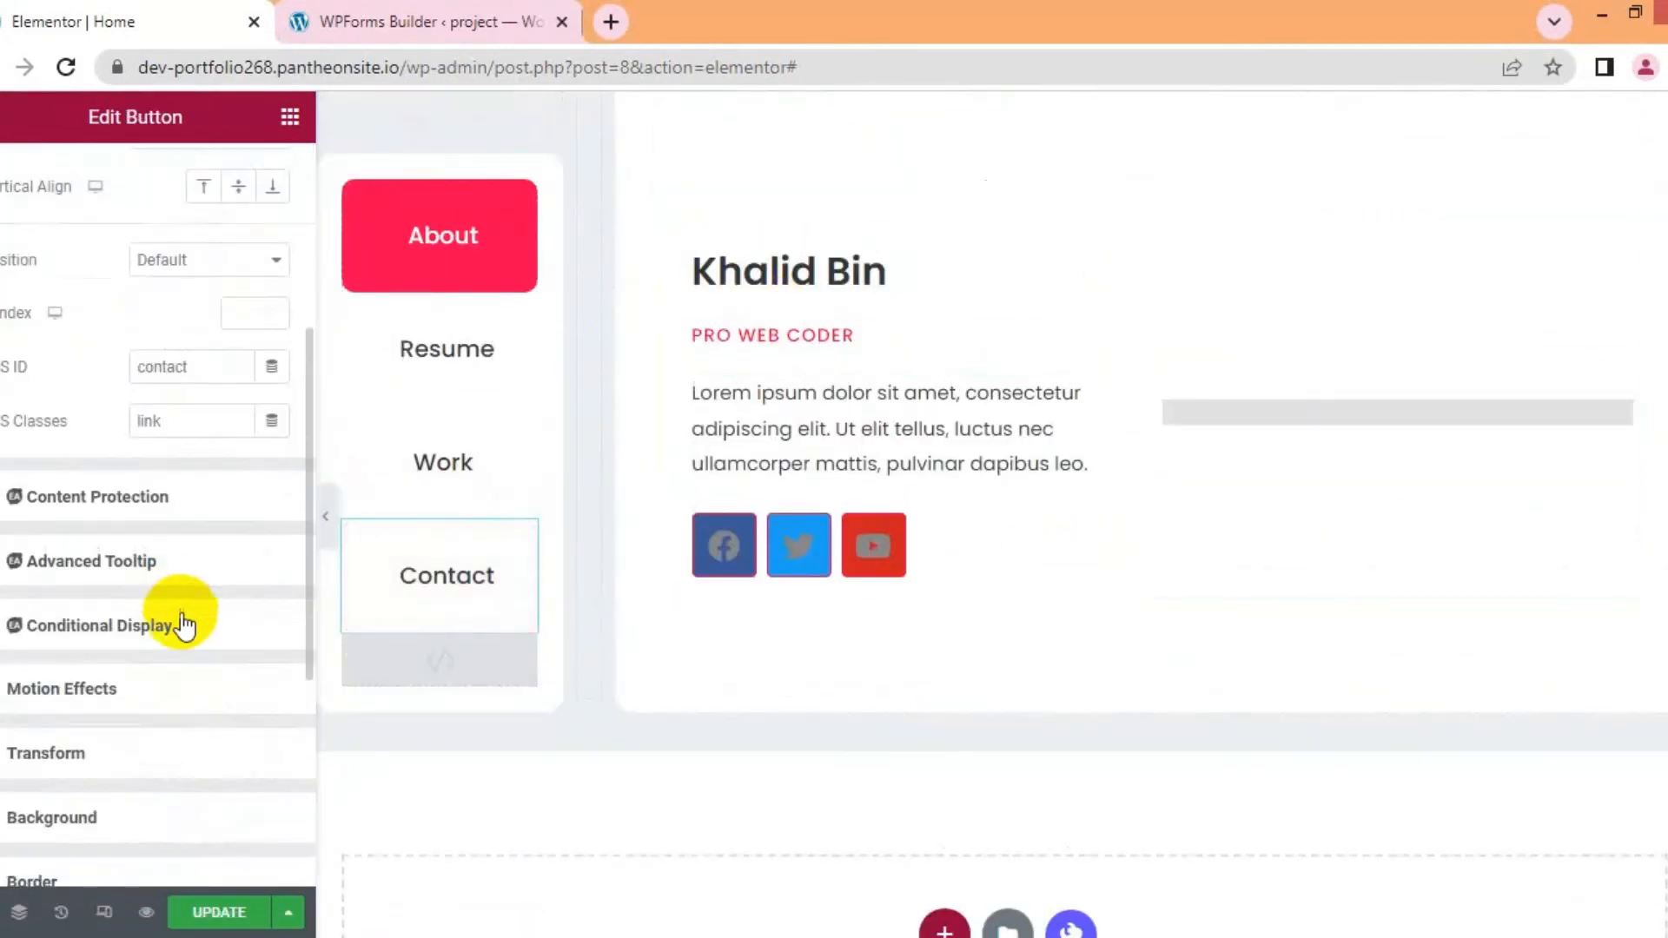
click(1117, 212)
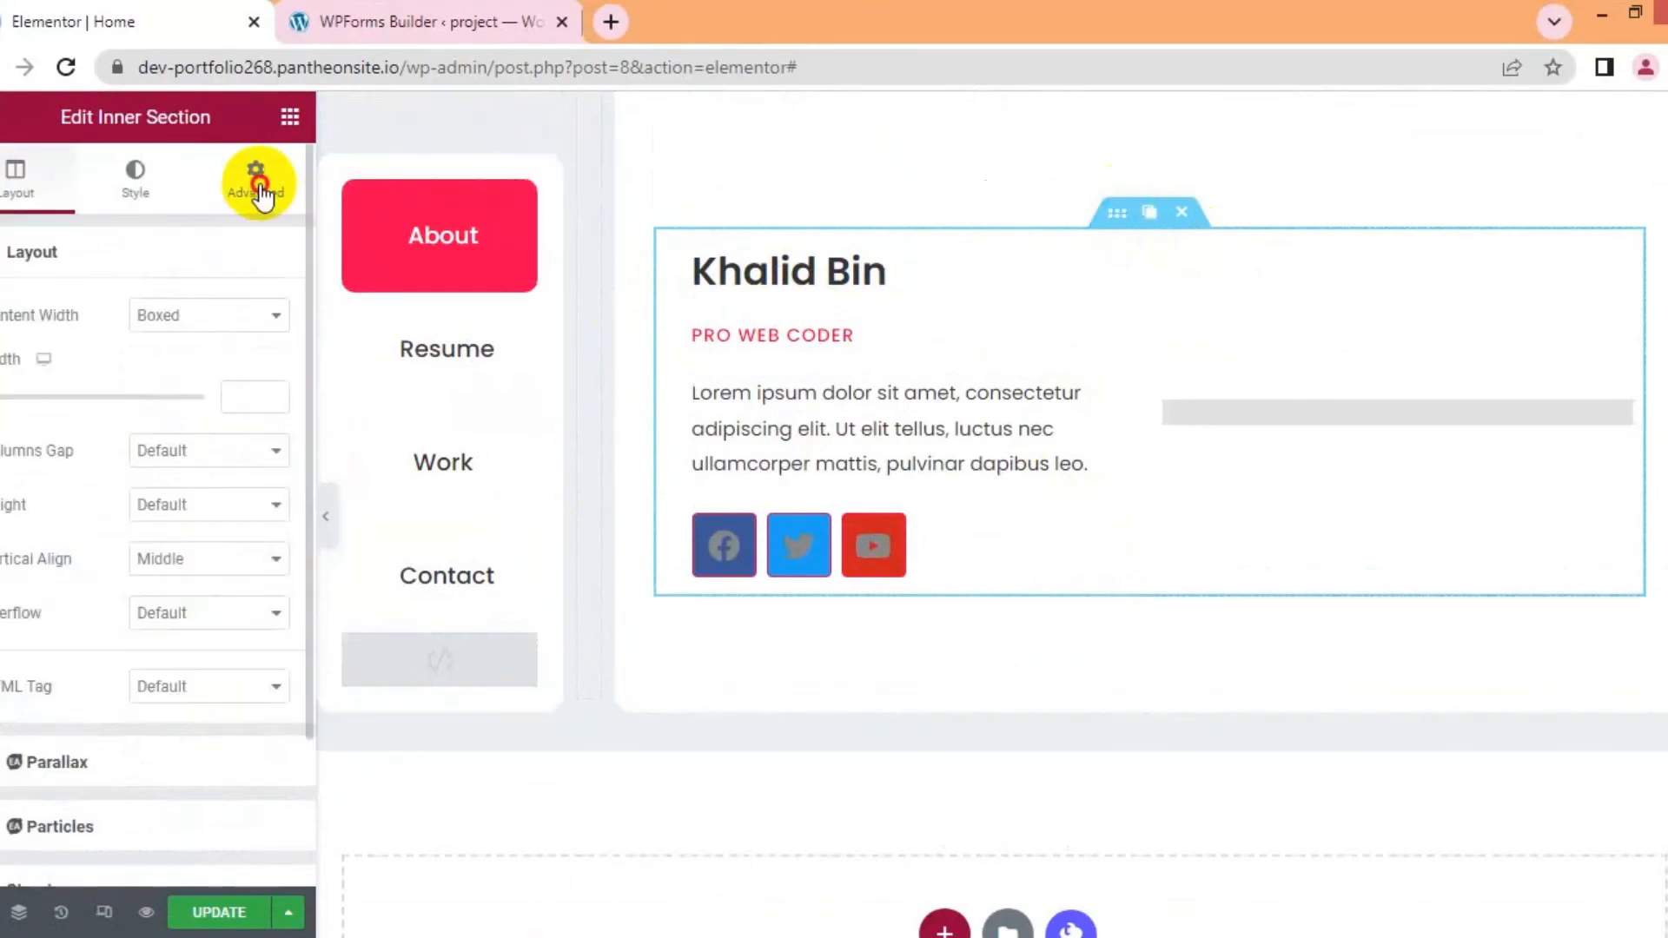
click(255, 178)
click(83, 766)
Copy the header social icons' style onto the contact section's social icons and set their top margin to -15 px
scroll(1068, 477, up, 10)
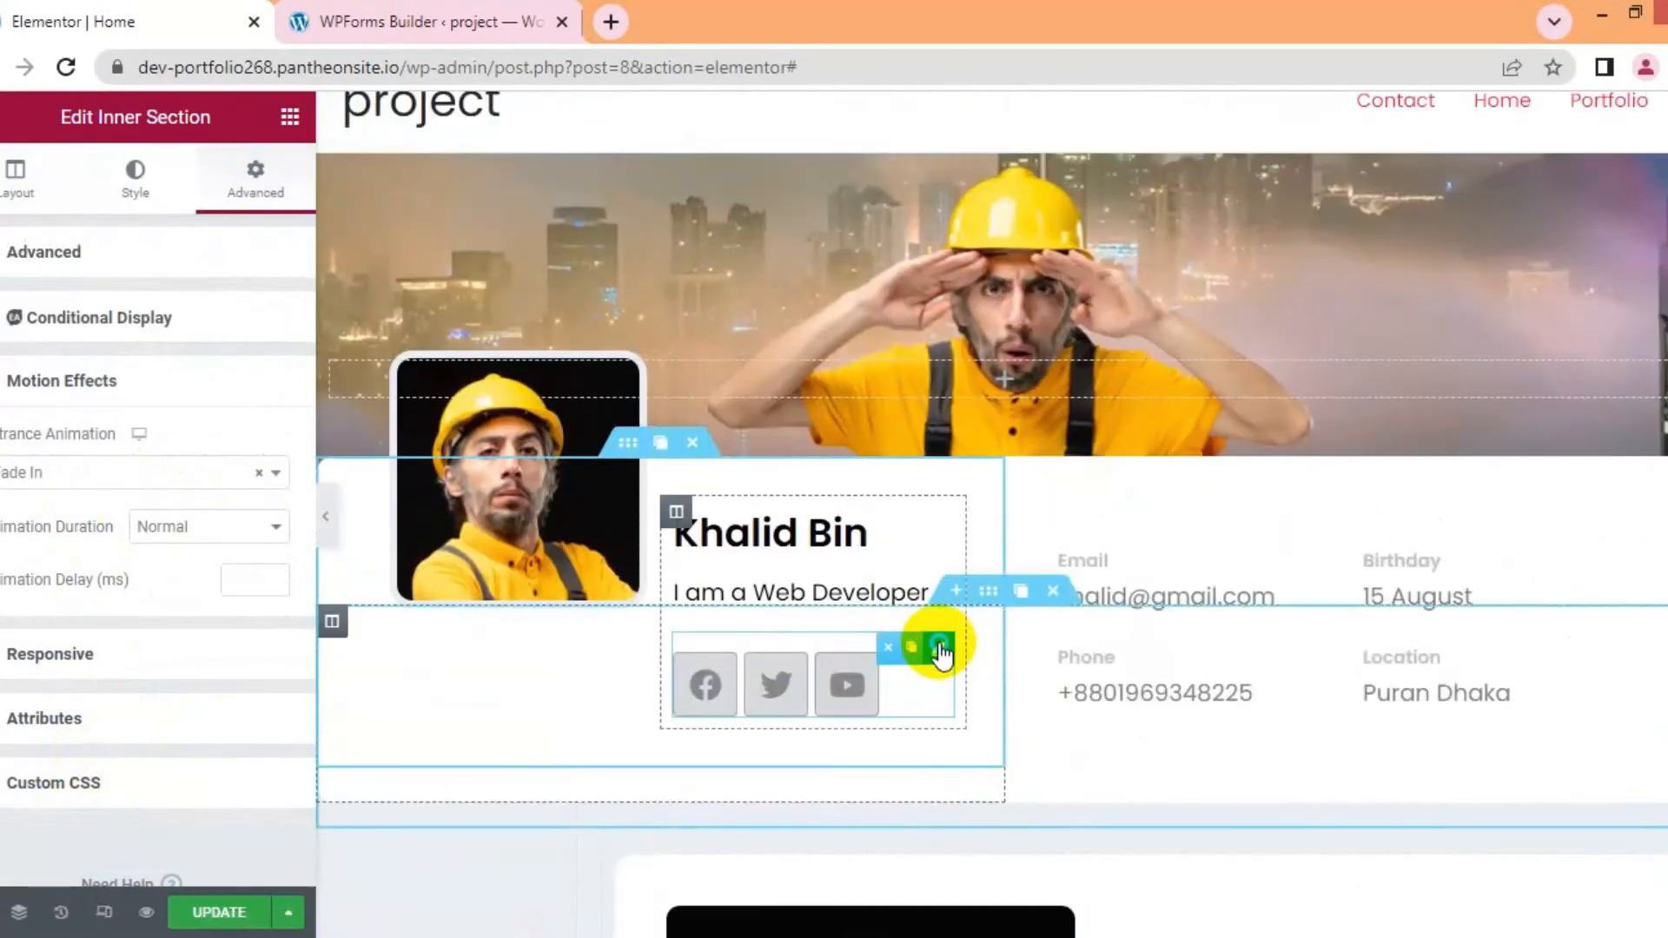
right_click(941, 653)
click(1046, 648)
scroll(1066, 347, down, 15)
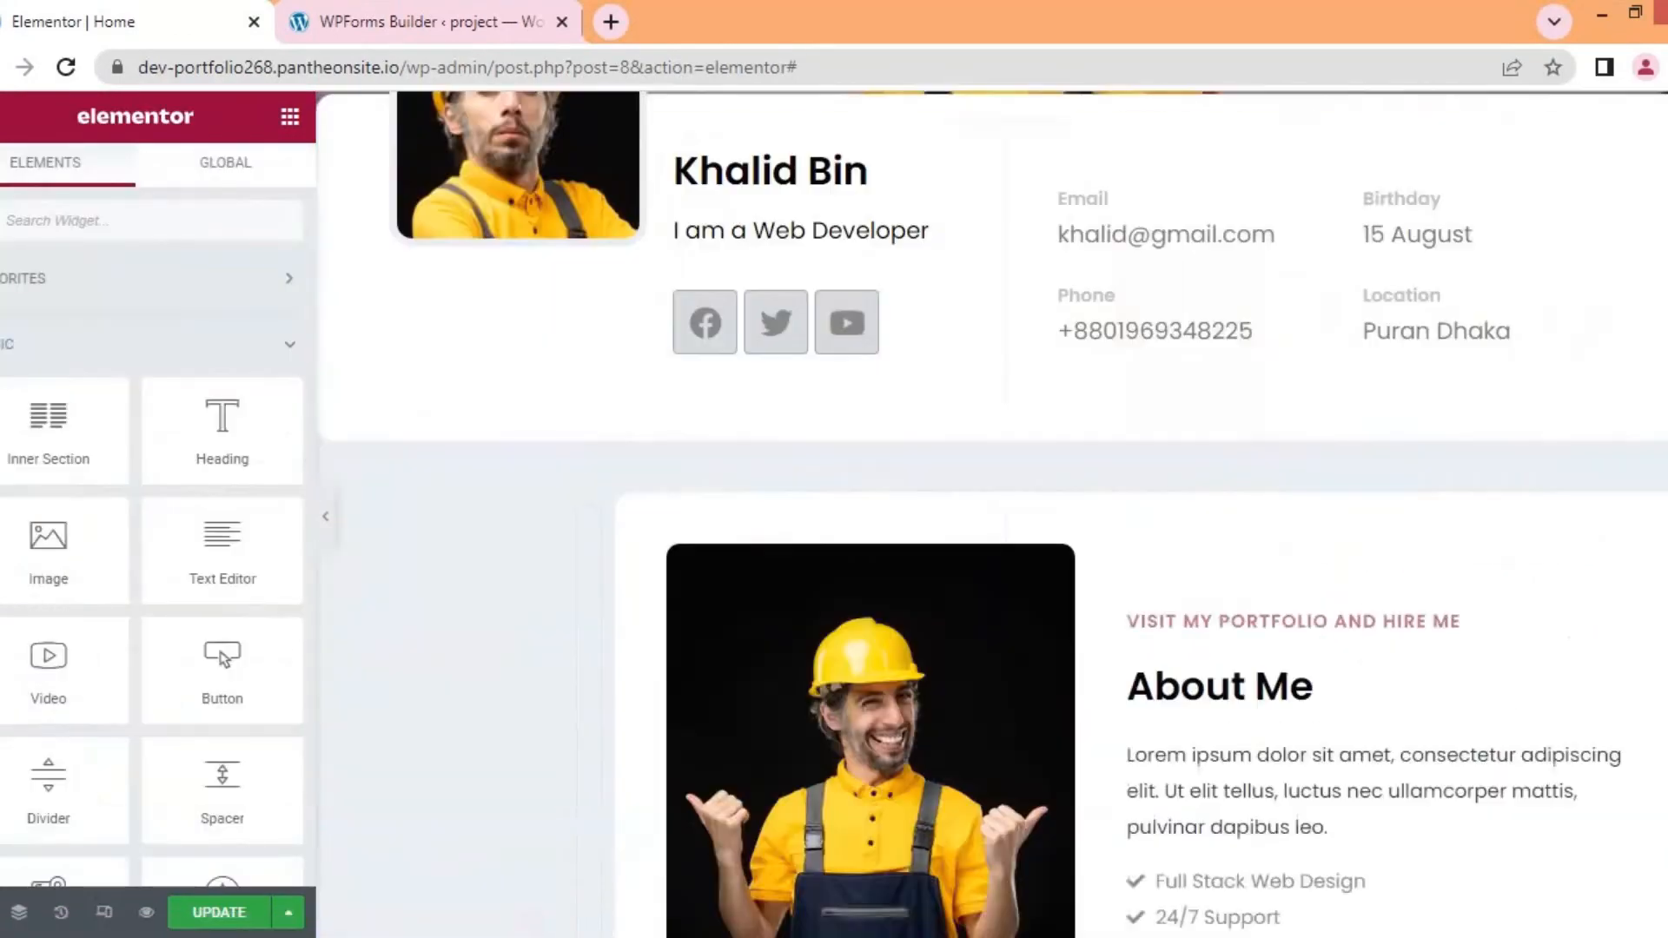
right_click(1103, 323)
click(1169, 507)
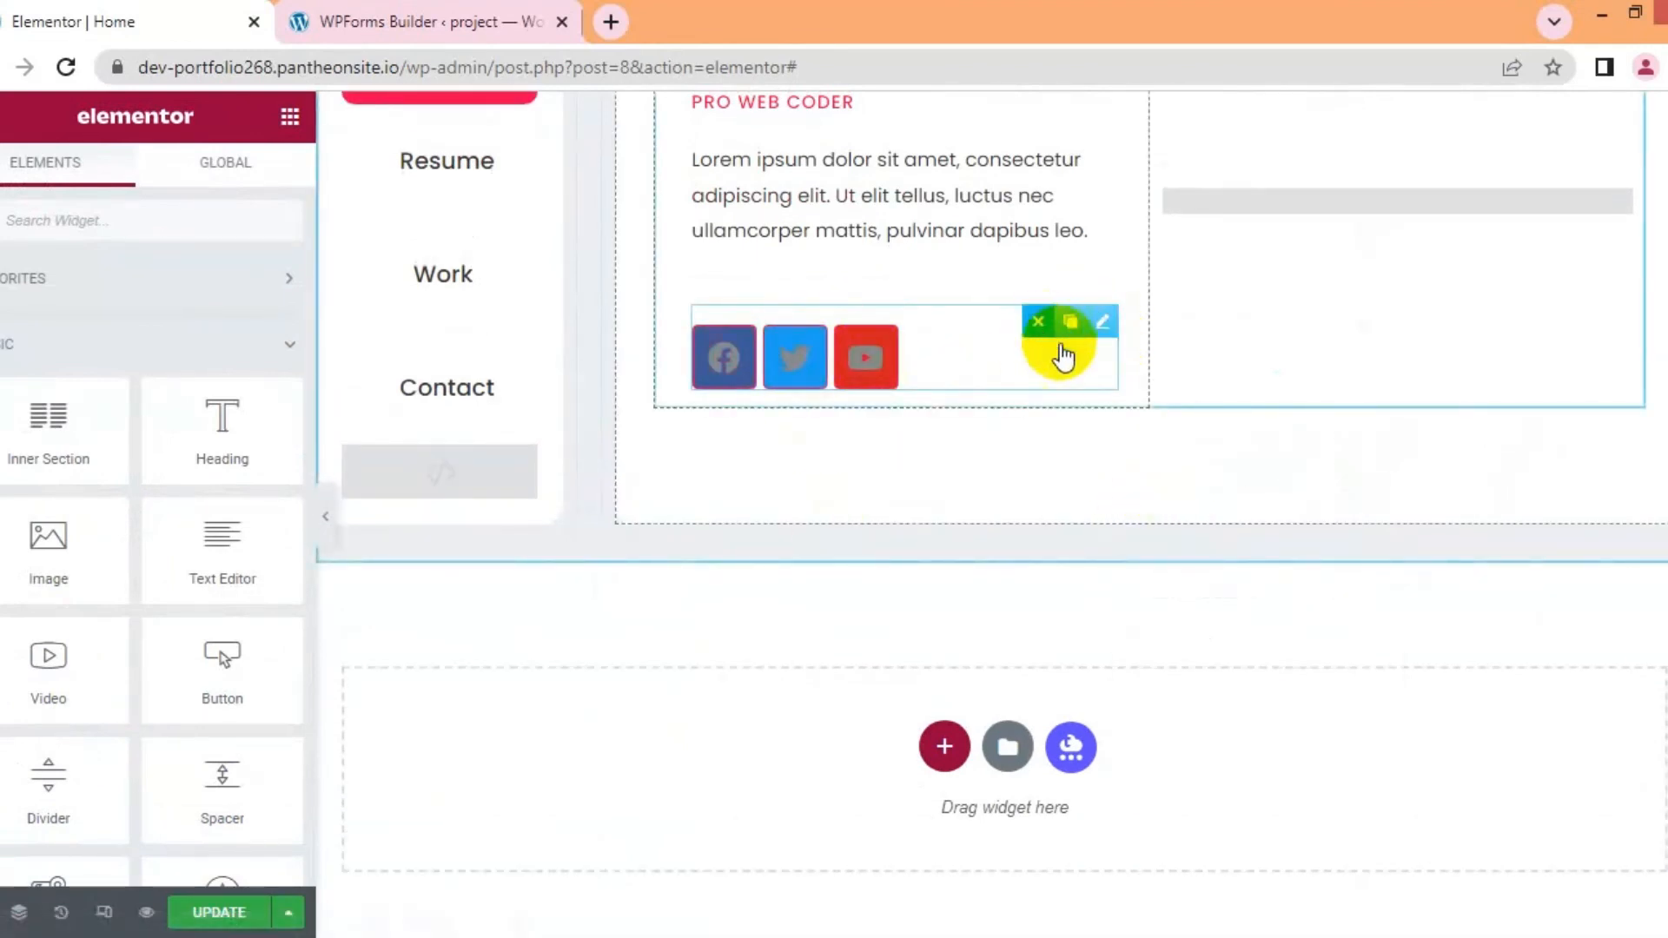
right_click(1100, 326)
click(1172, 503)
click(1103, 324)
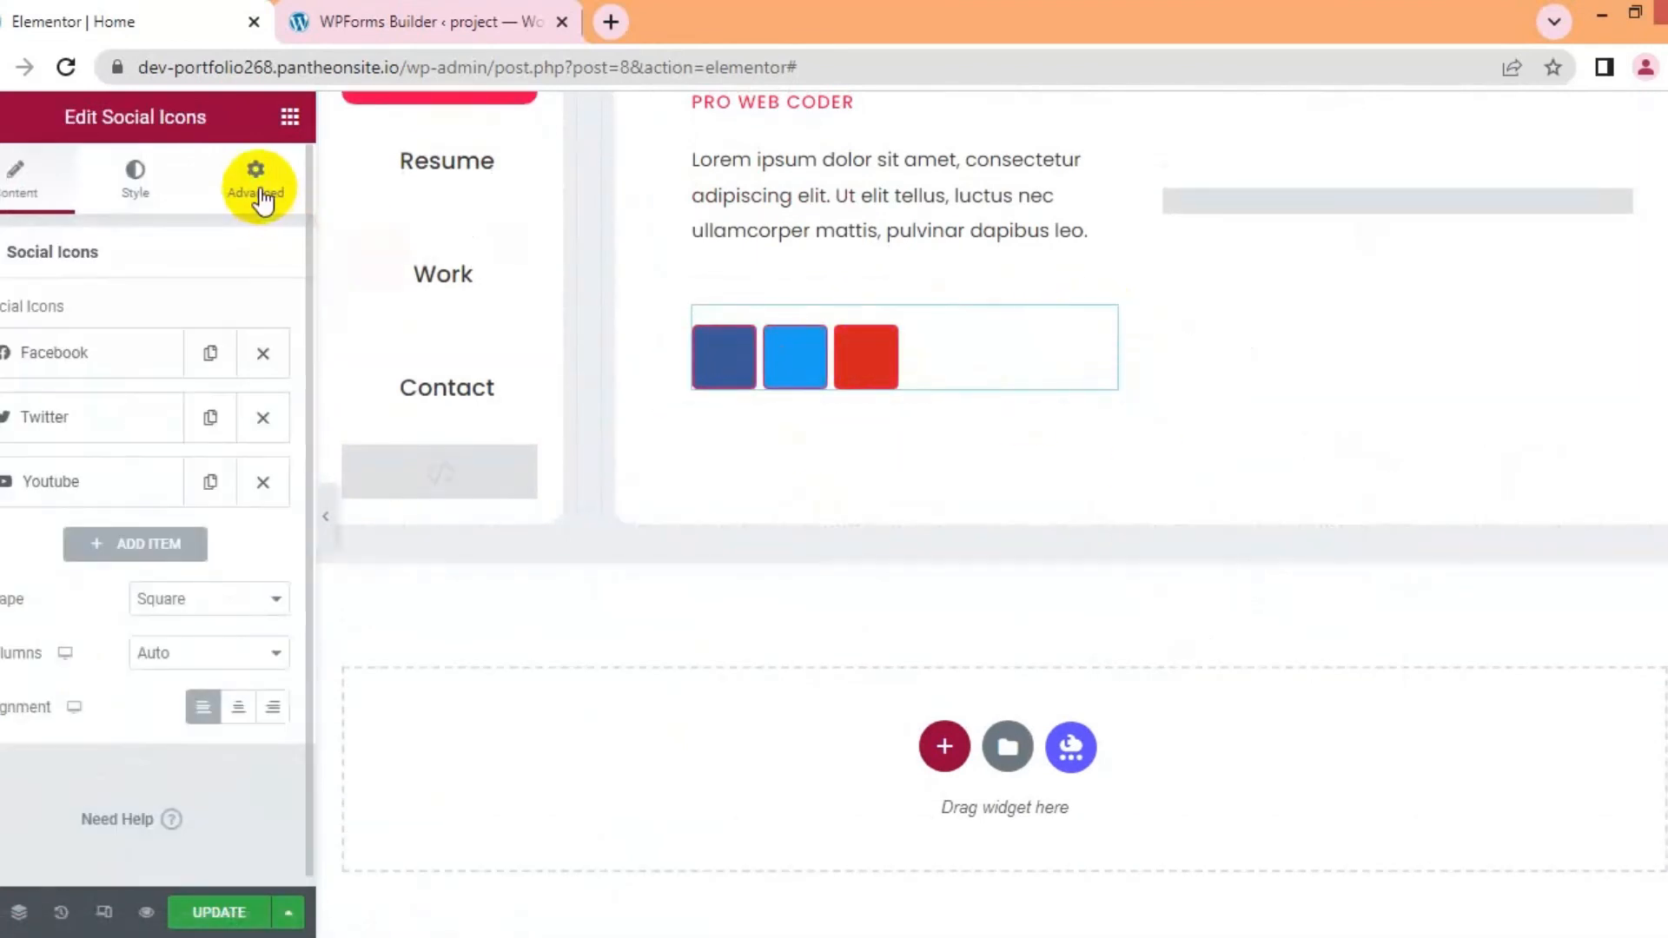
click(252, 186)
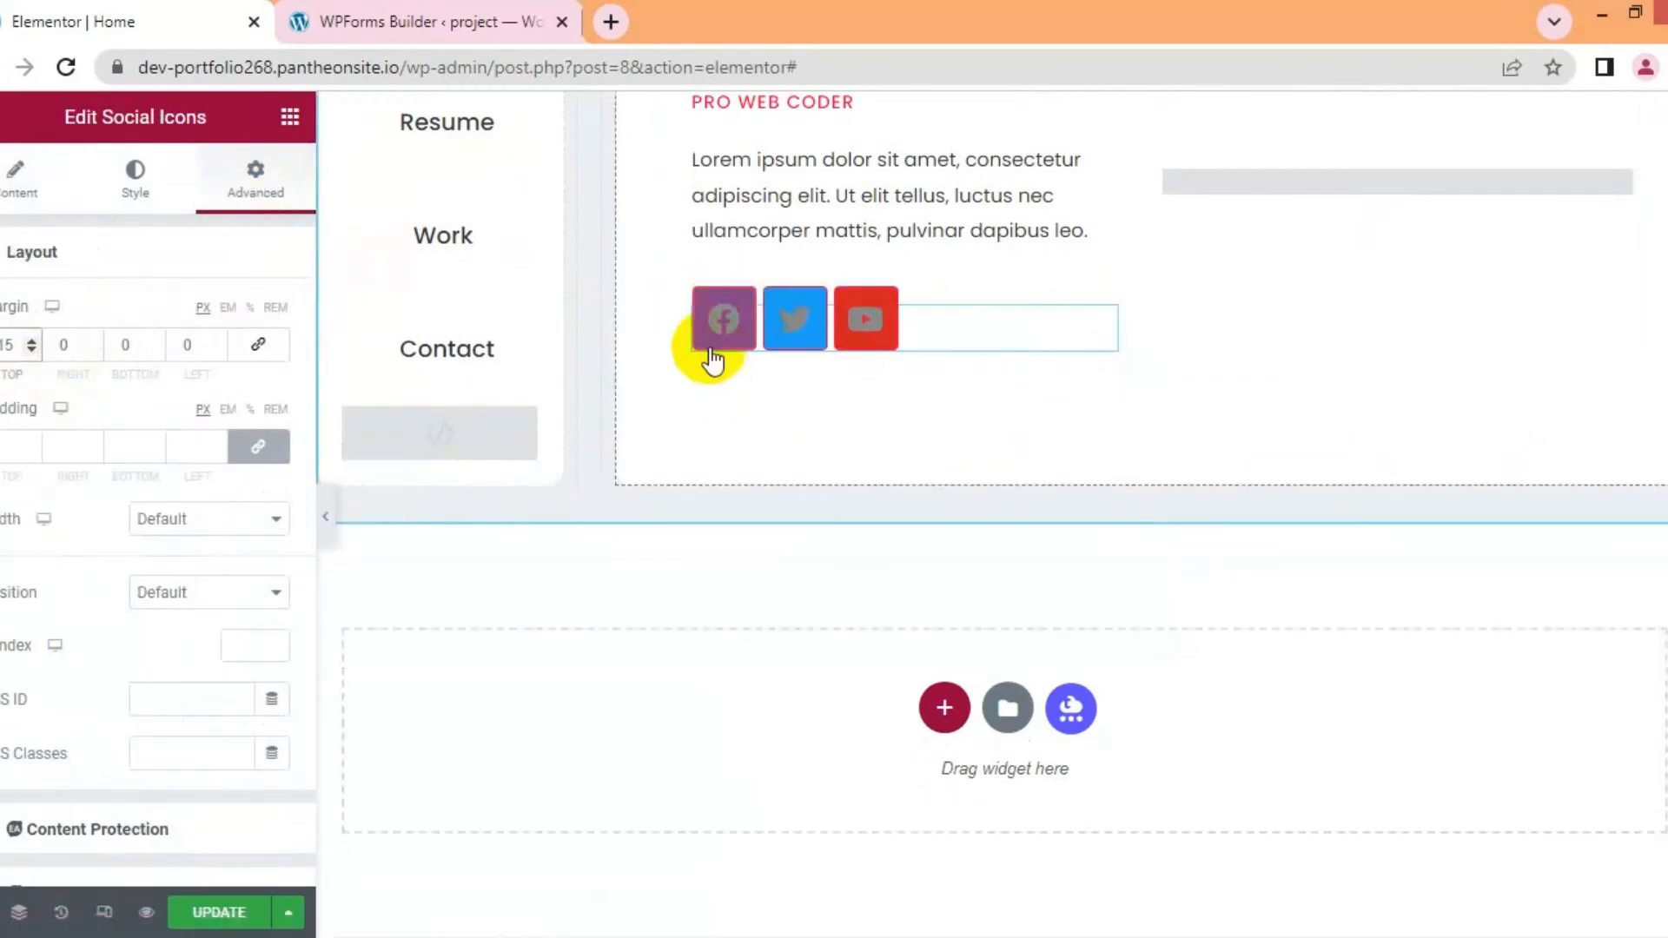
Copy the primary color code #D6DADE from the header social icons
scroll(837, 886, up, 10)
scroll(831, 747, up, 5)
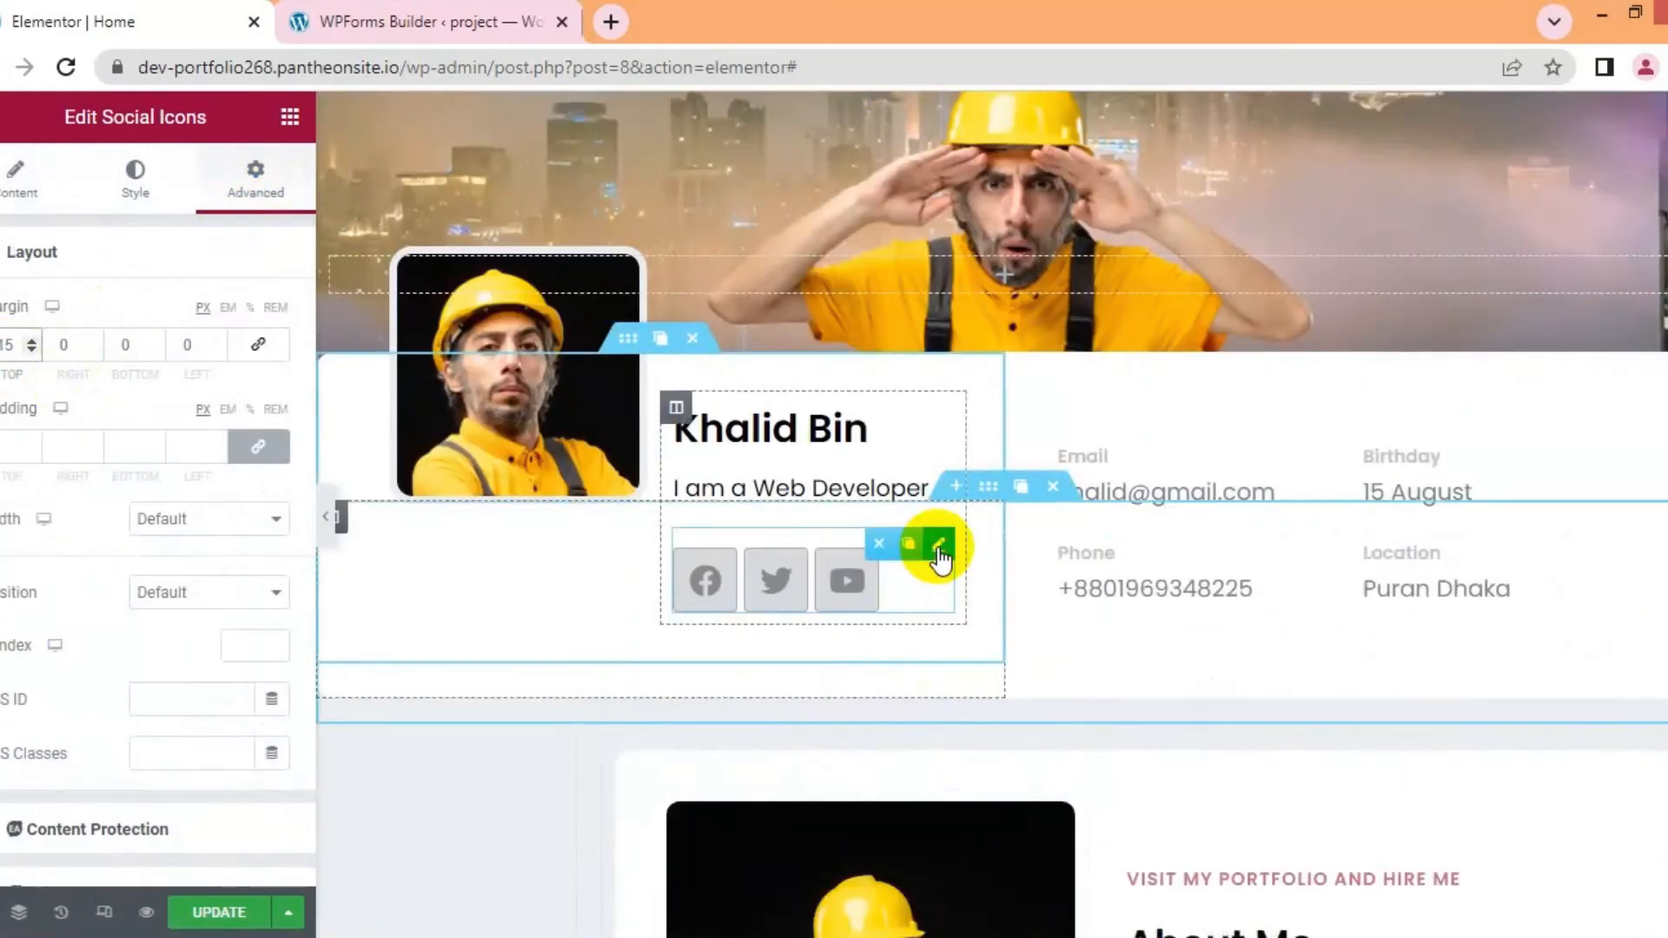
click(930, 550)
click(130, 175)
click(272, 369)
right_click(197, 762)
click(282, 453)
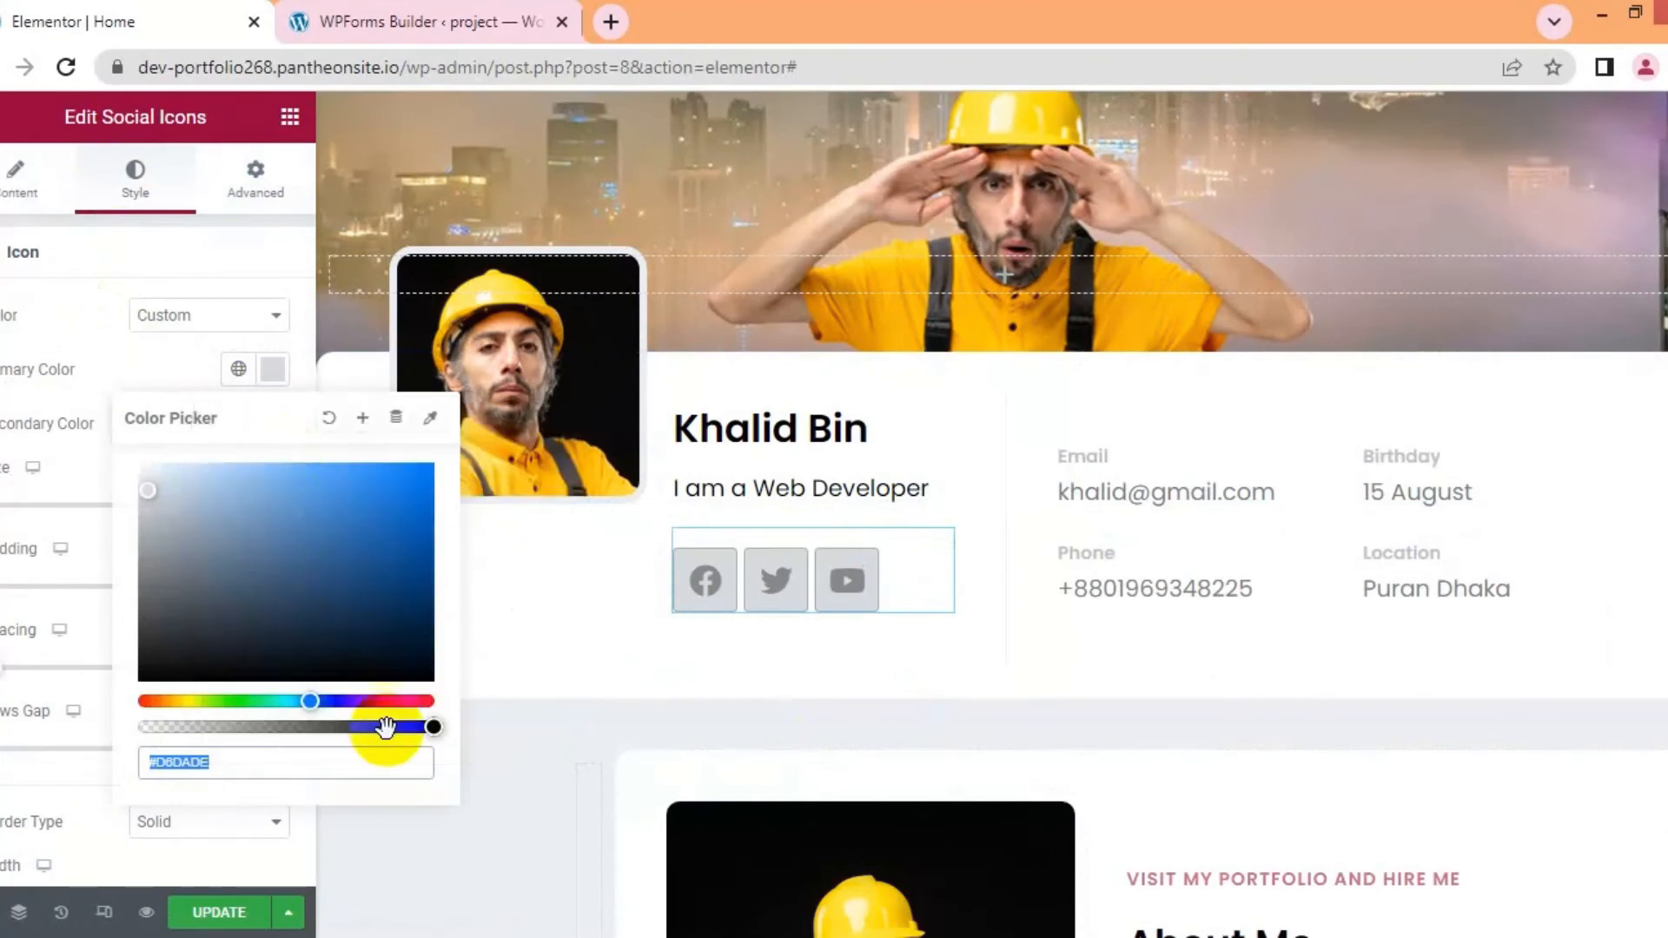
click(780, 559)
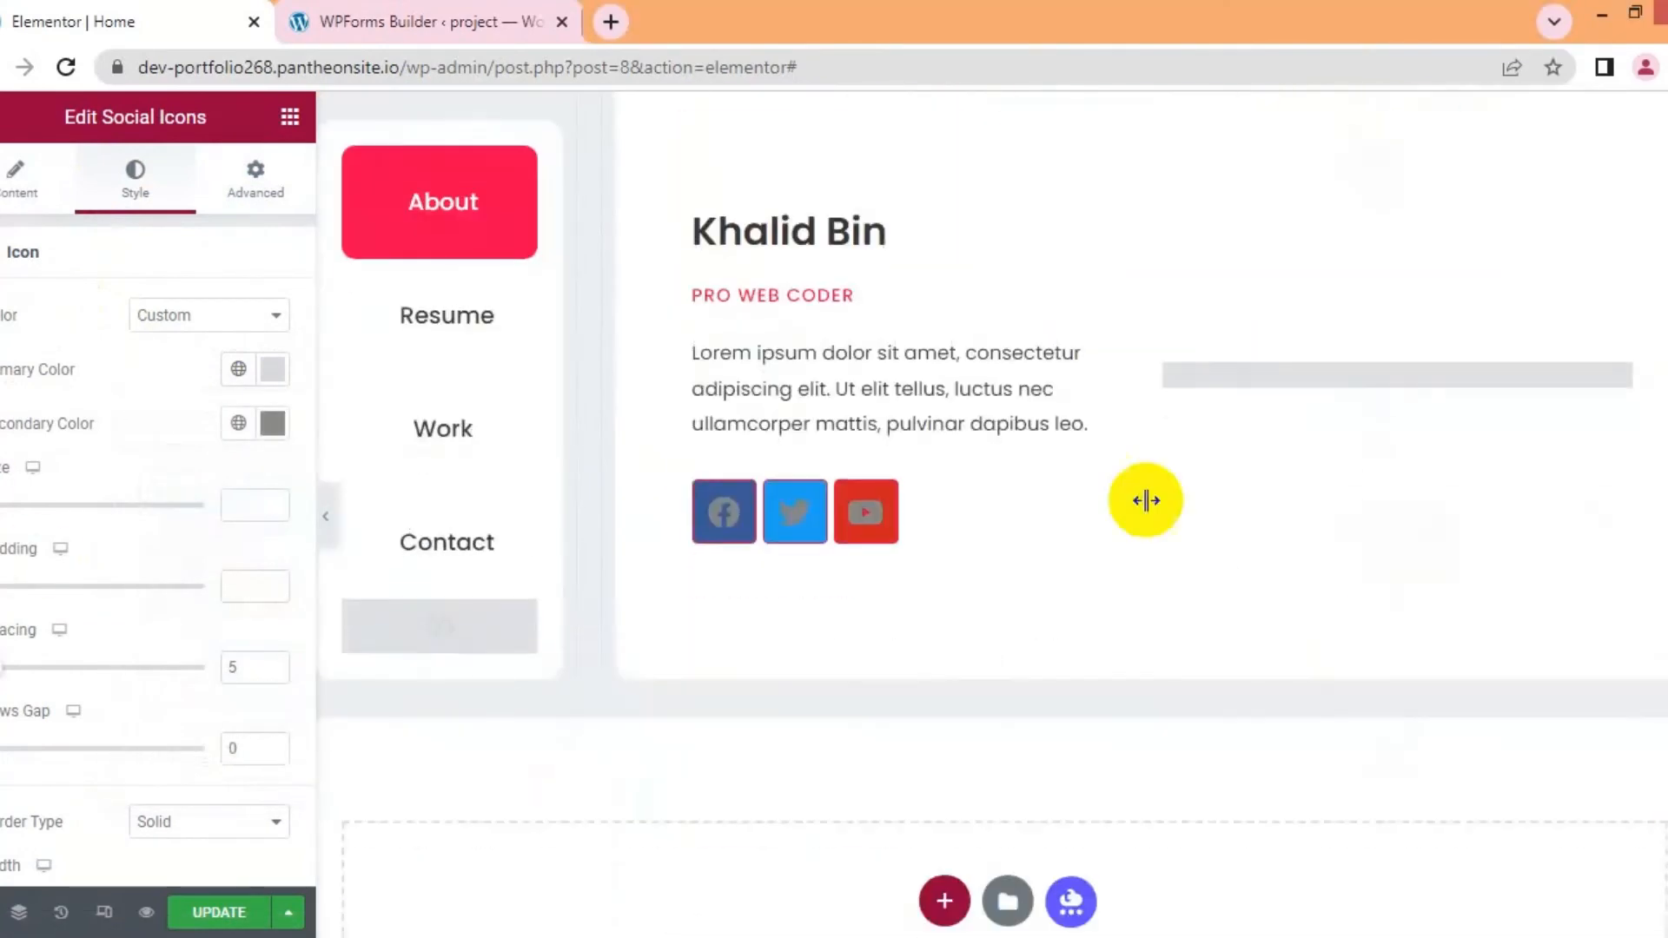
Set the contact section's social icons to primary color #D6DADE and give their secondary color a global grey
click(1102, 511)
click(134, 178)
click(272, 369)
key(ctrl+v)
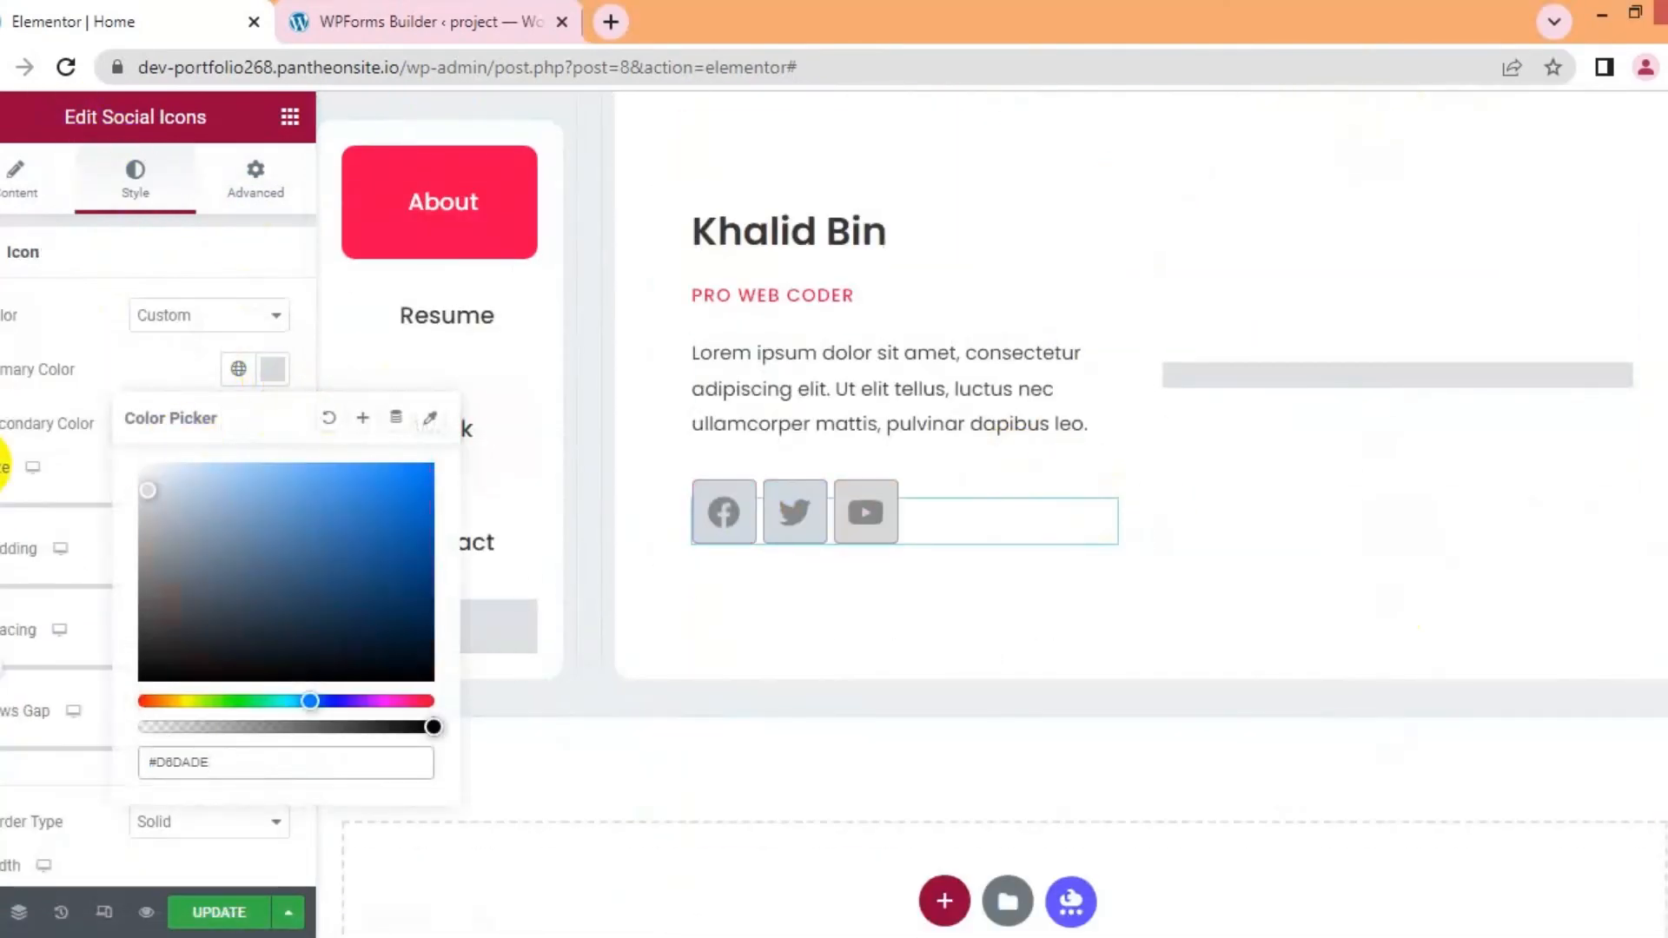
click(3, 464)
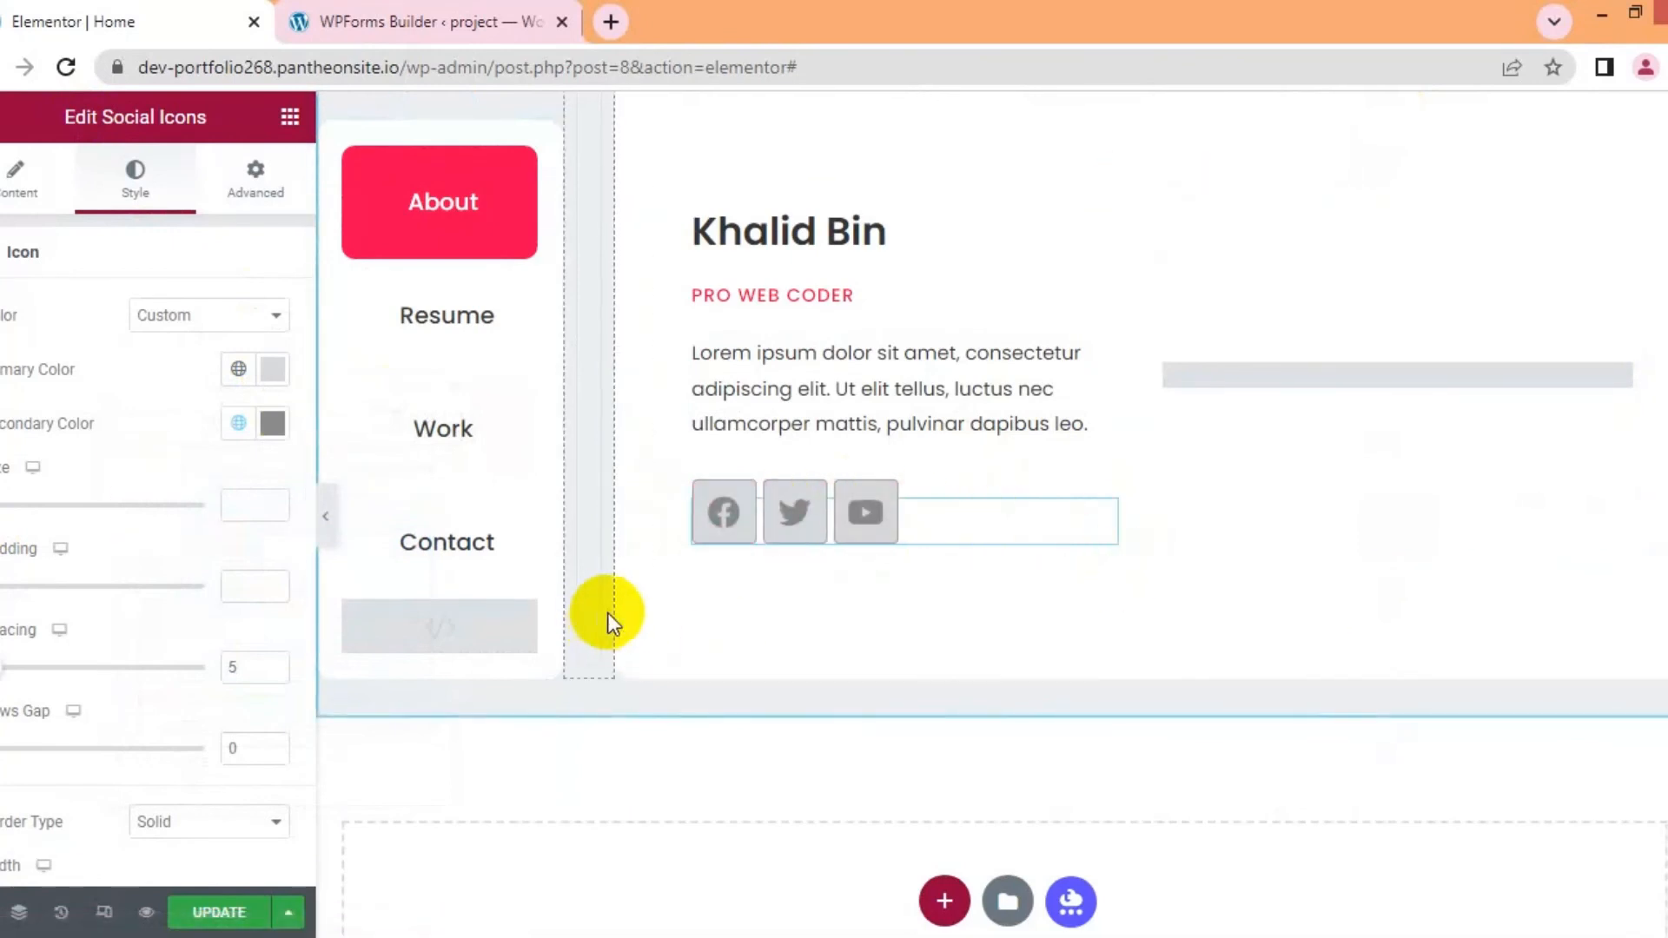
Select the Contact form in the contact section's WPForms widget and preview the result
click(1363, 380)
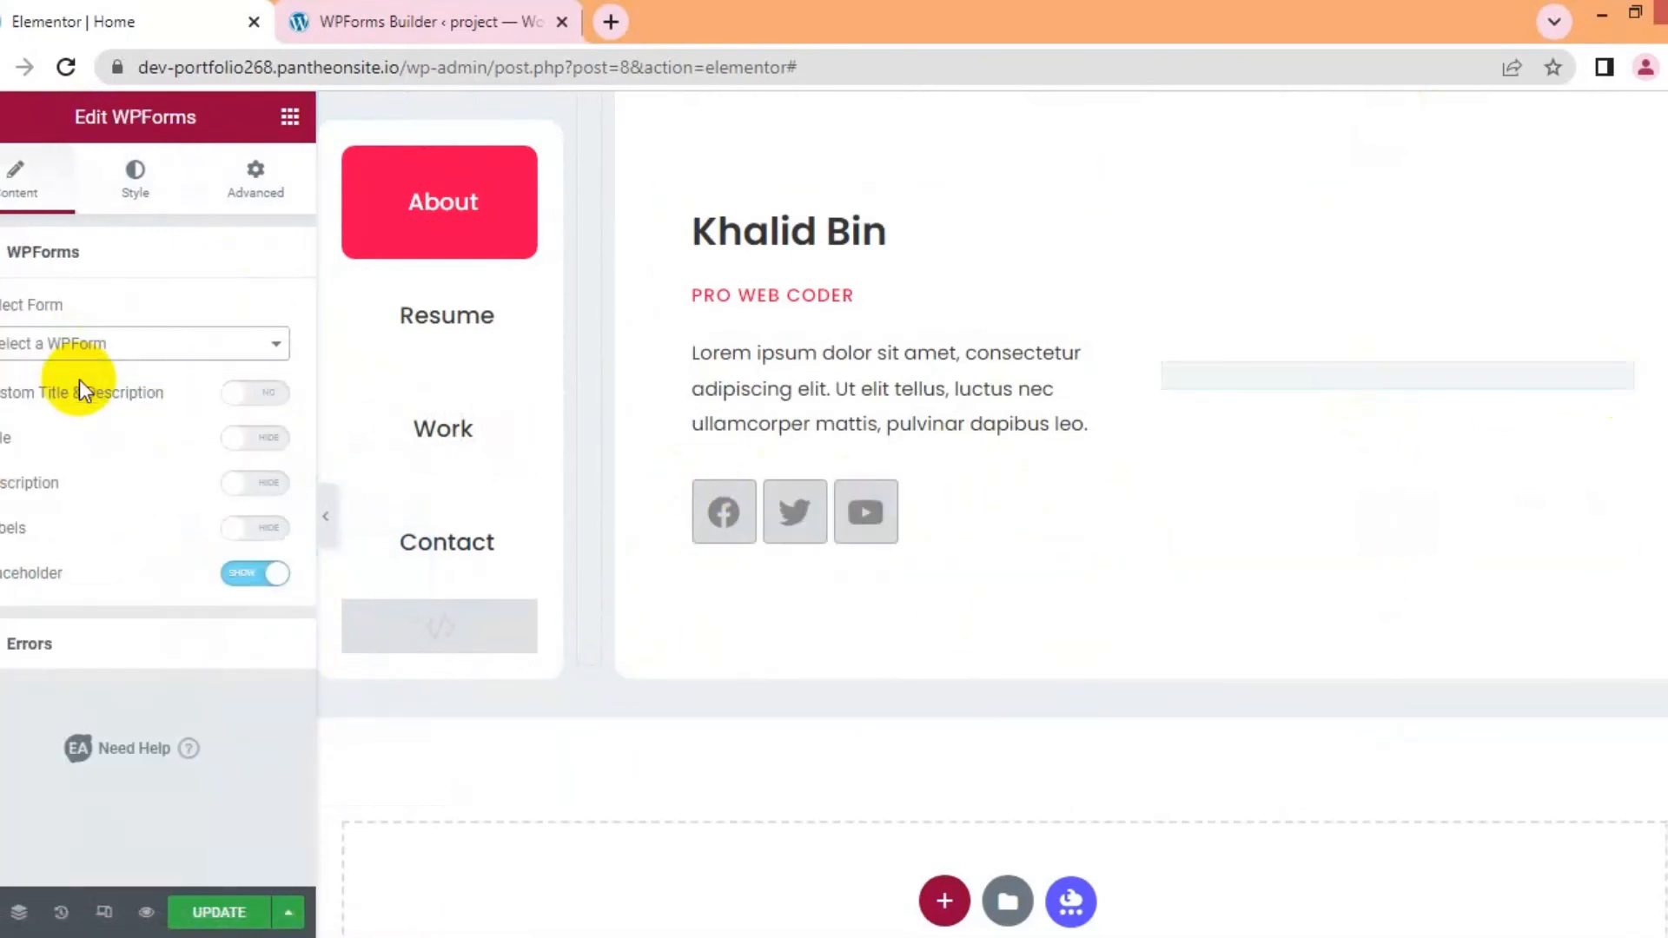
click(80, 378)
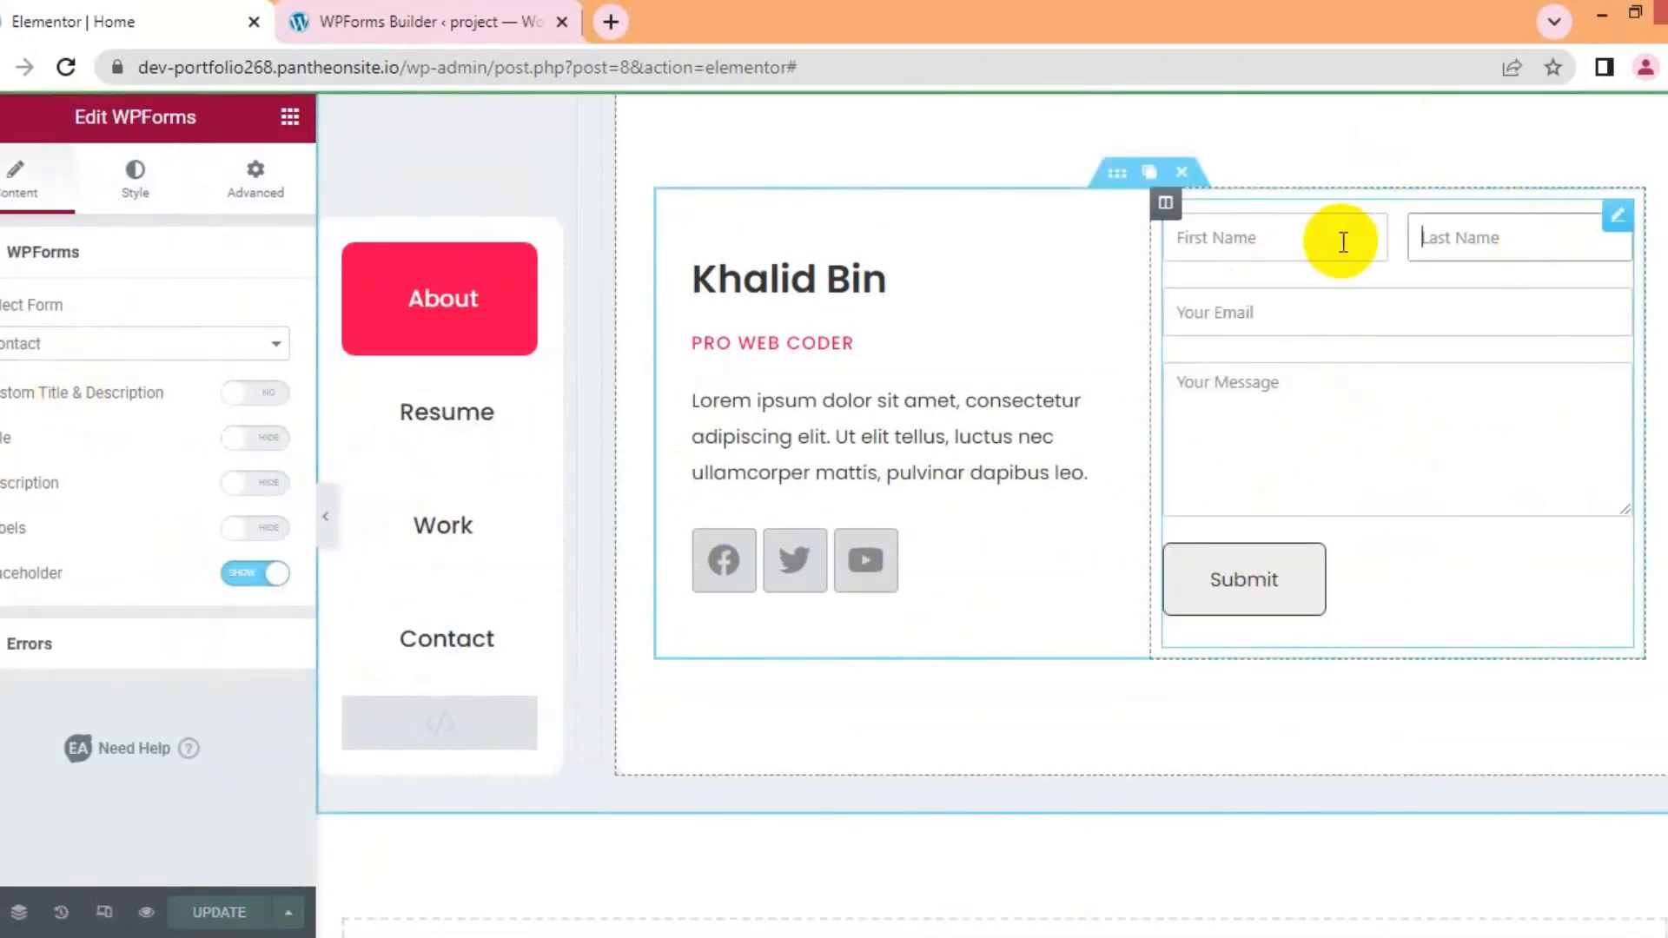
click(327, 514)
click(1, 516)
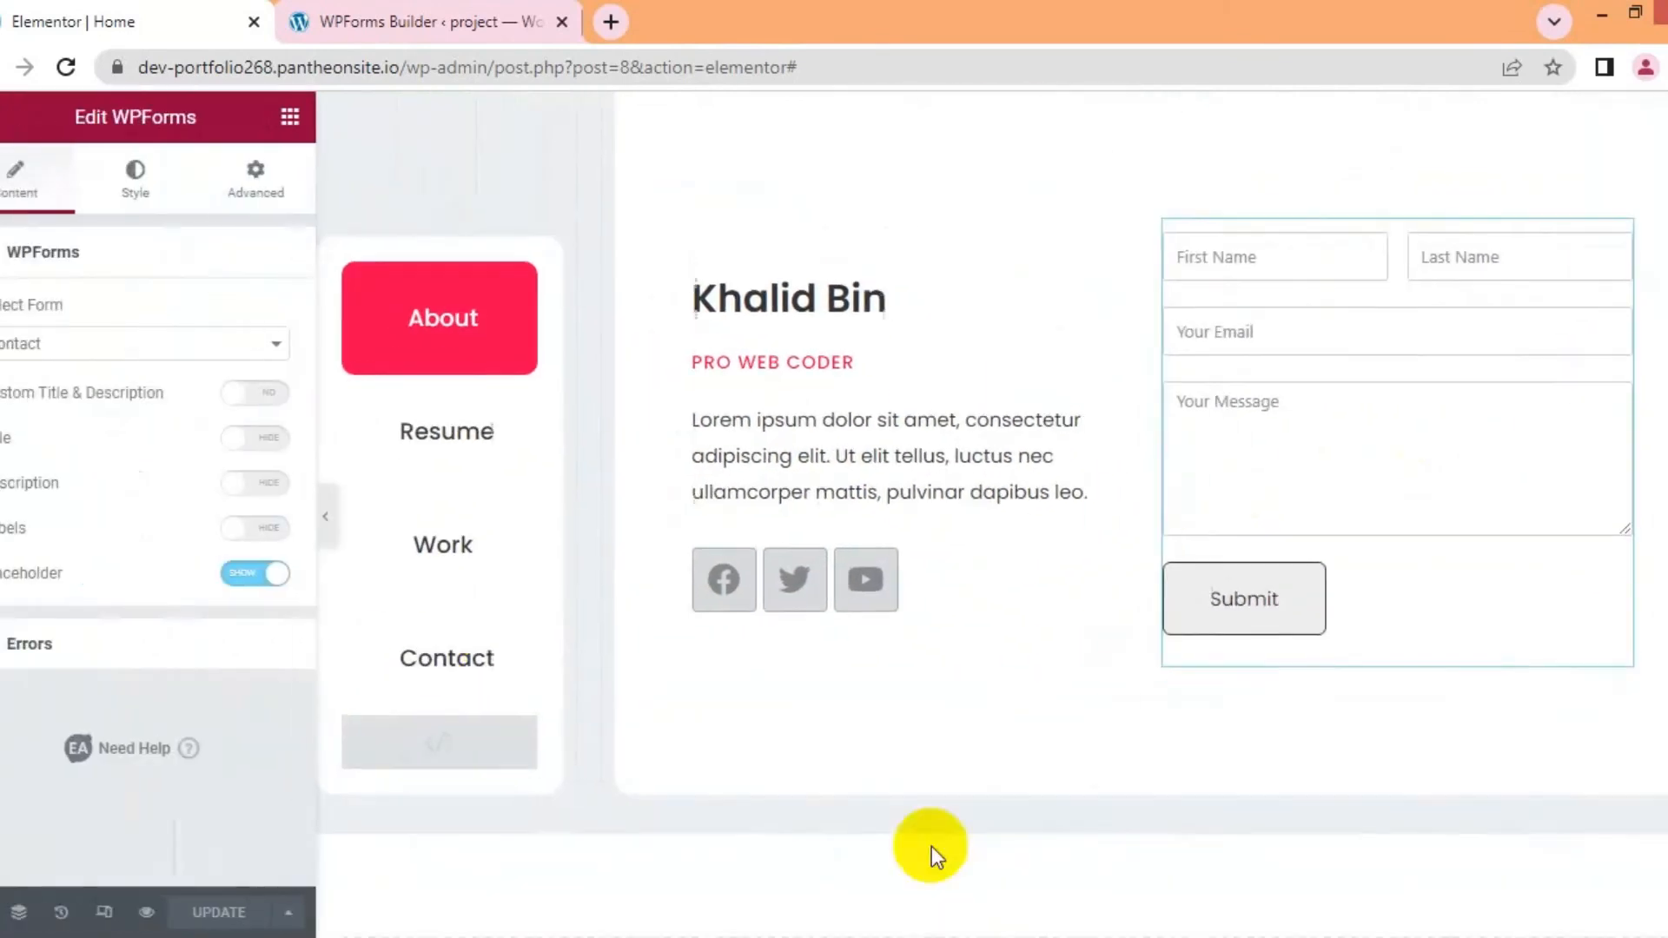
Add a one-column section below the portfolio content and give it the global body color as background
scroll(1206, 700, down, 5)
click(942, 603)
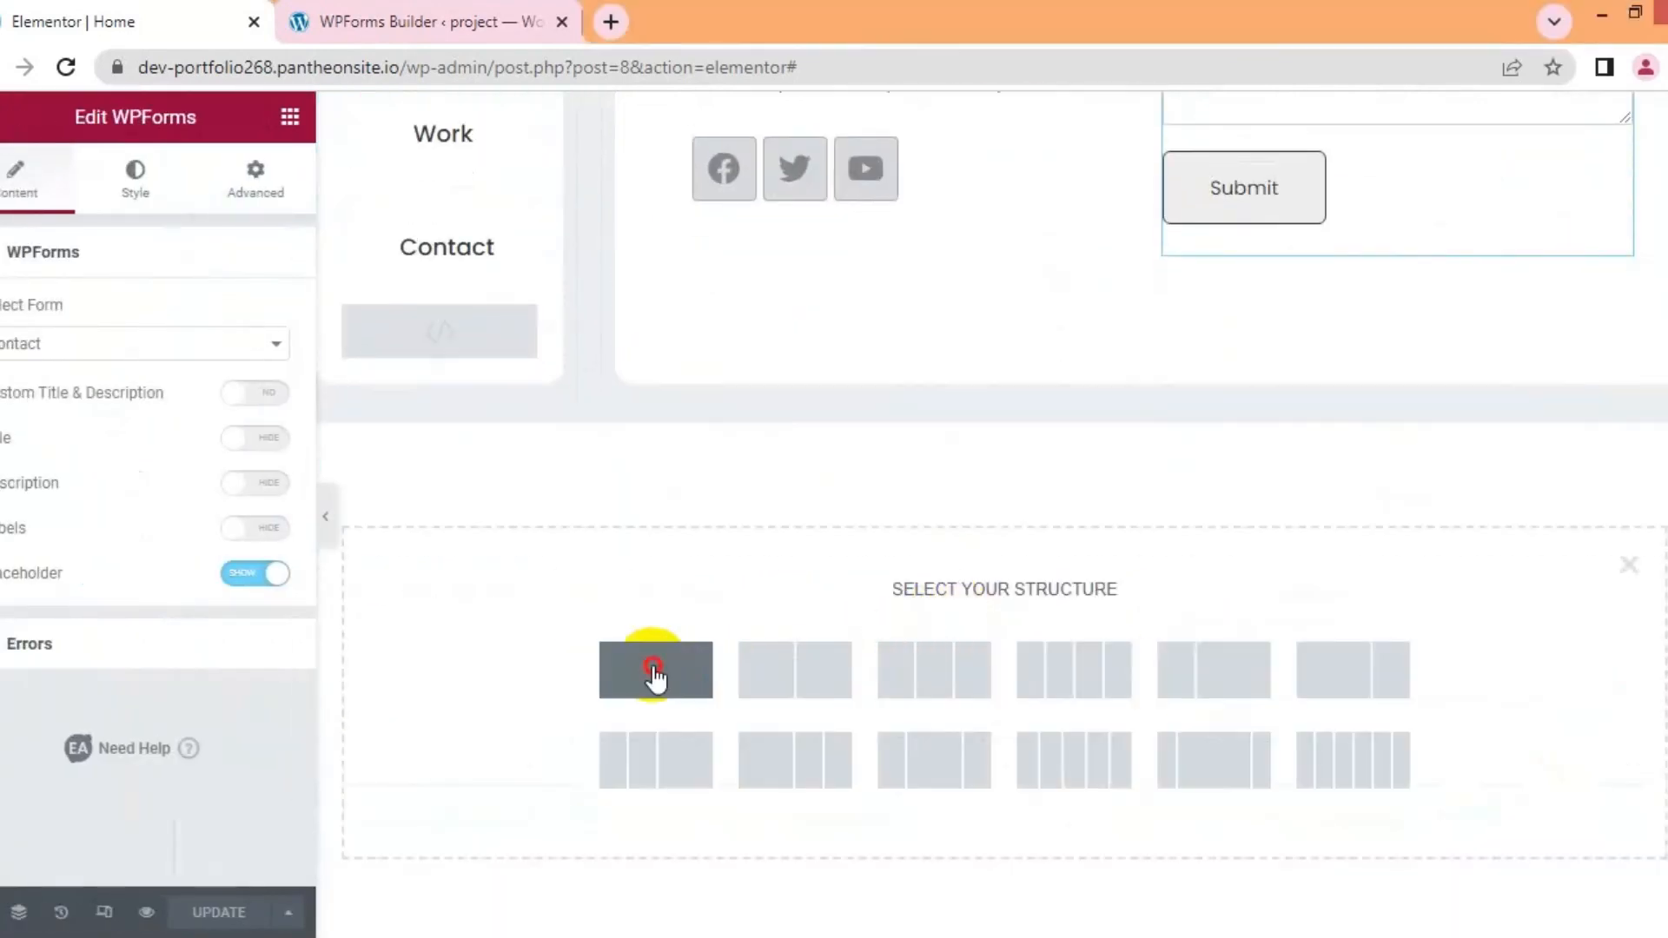
click(655, 674)
click(135, 178)
click(168, 369)
click(238, 423)
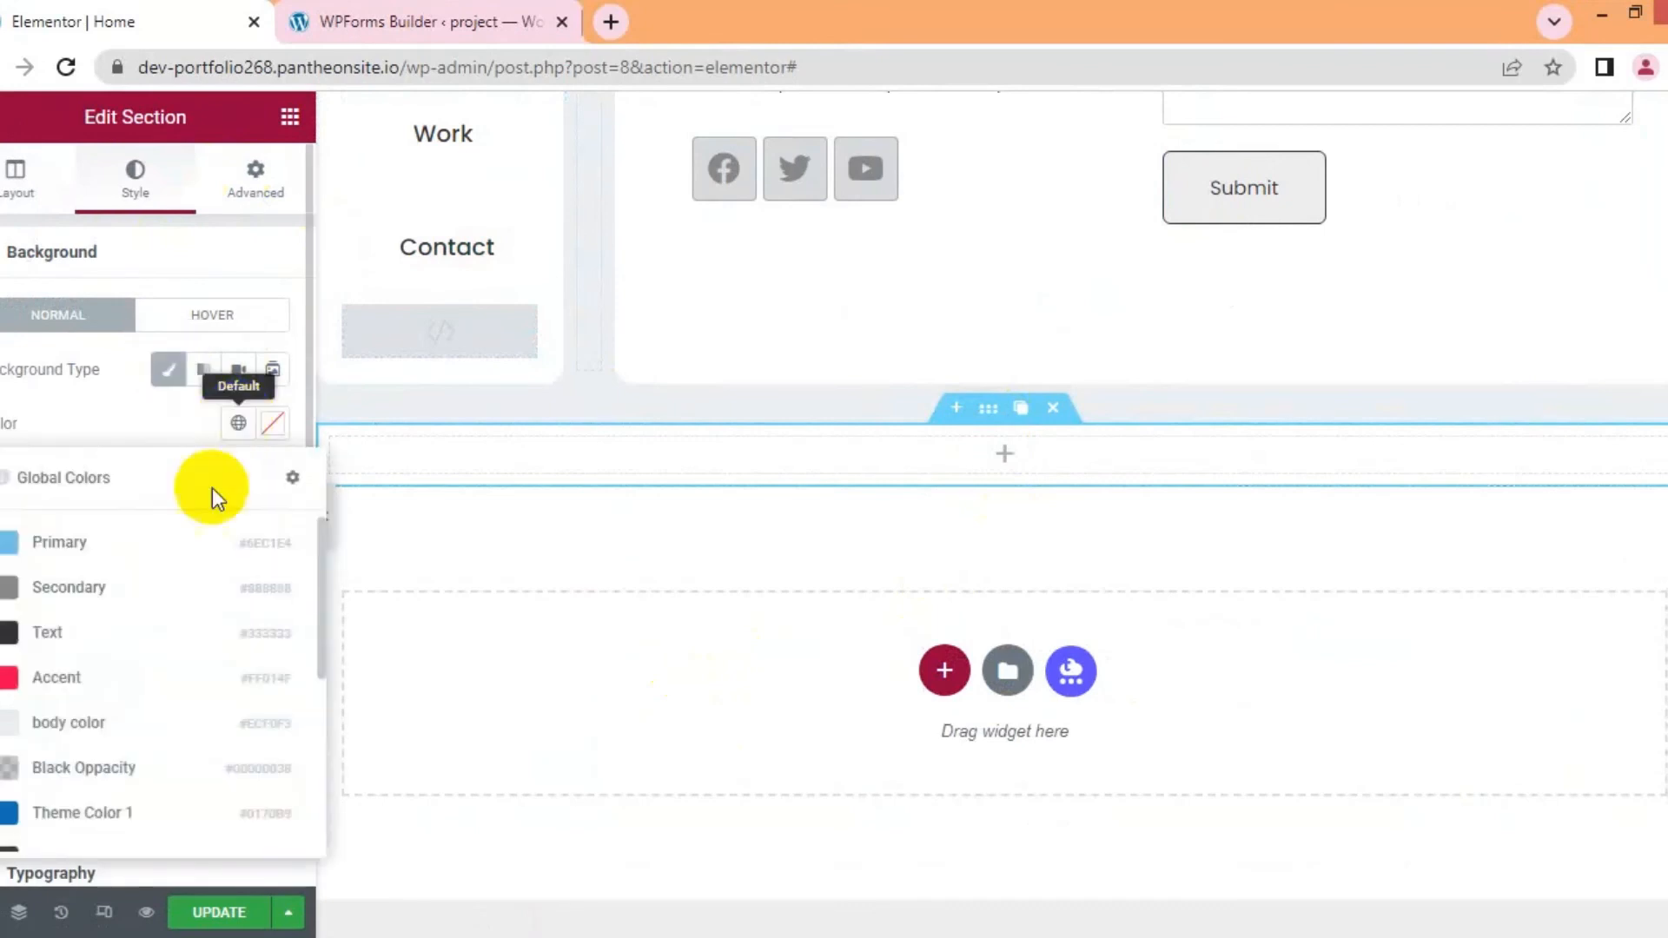
click(1005, 457)
Set the new footer section's top padding to 100 px and add bottom padding
click(988, 407)
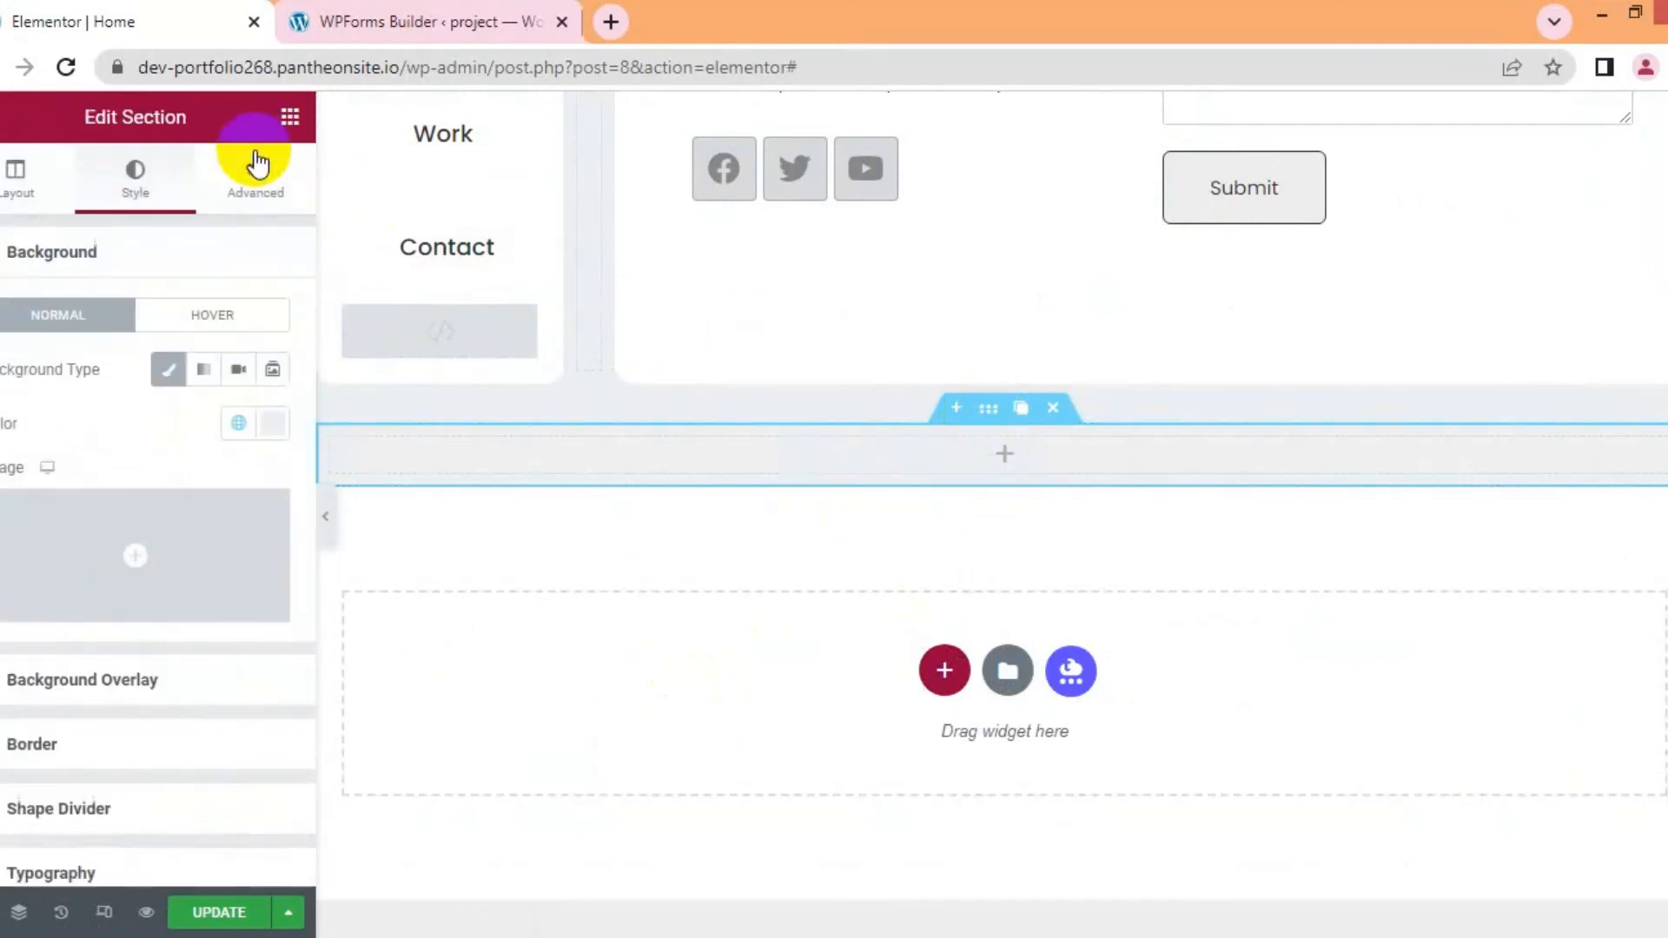
click(254, 174)
click(5, 447)
text(00)
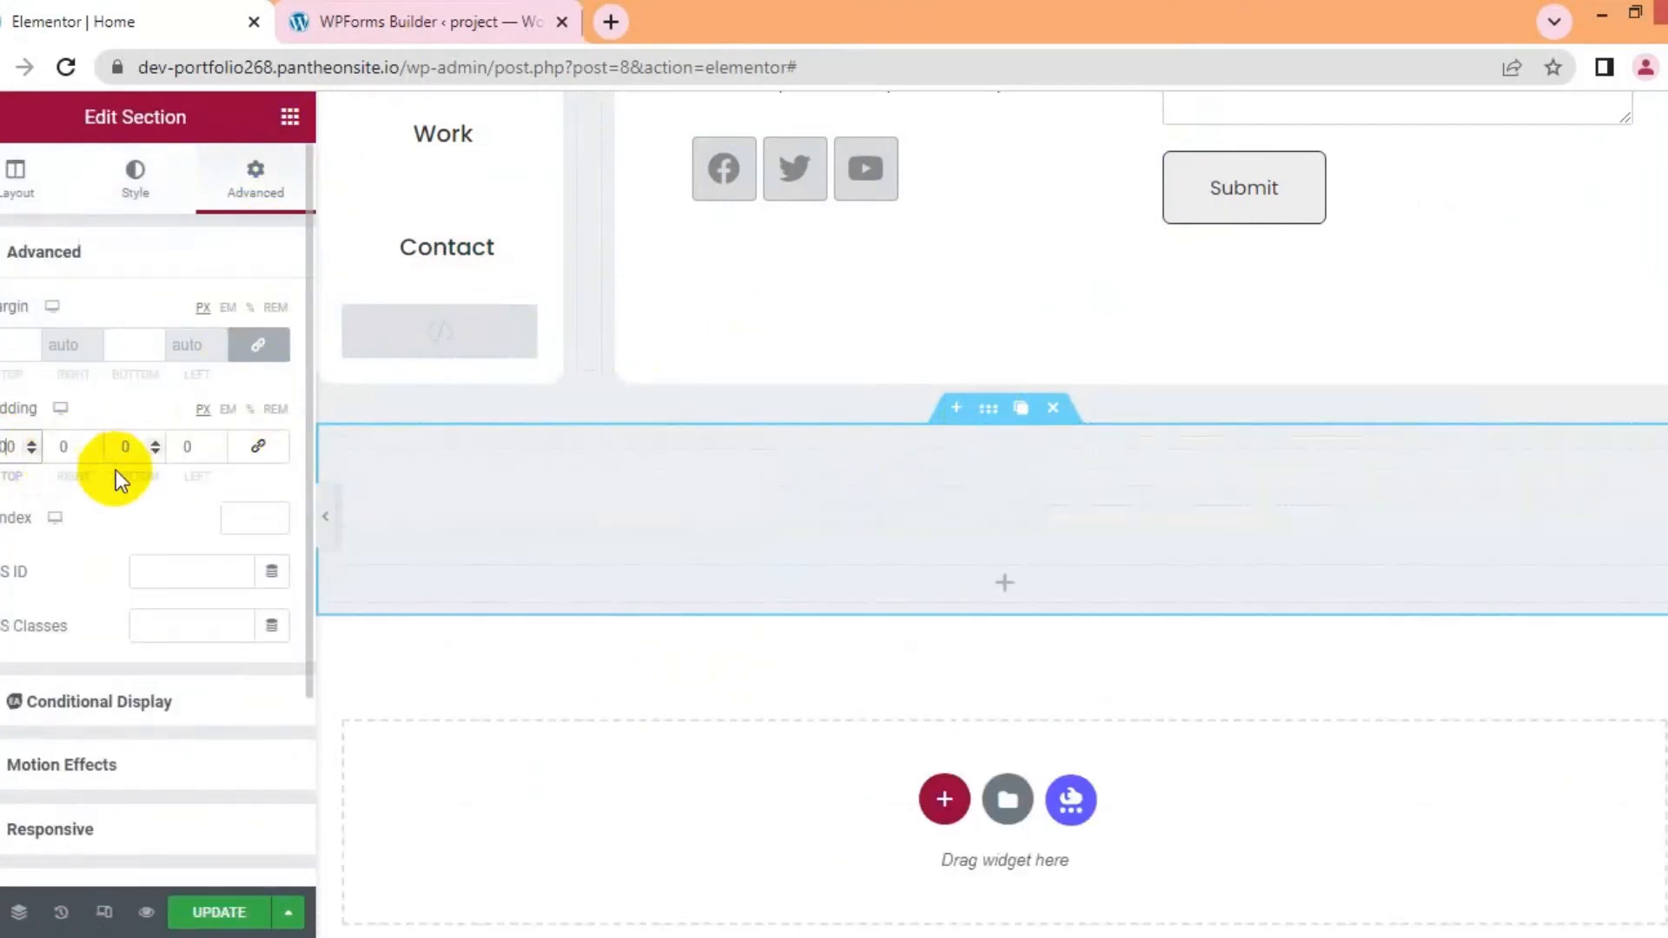
Add a full-size image to the footer section, using the yellow-helmet portrait from the media library
click(1001, 584)
drag(71, 510, 942, 586)
click(208, 496)
click(186, 640)
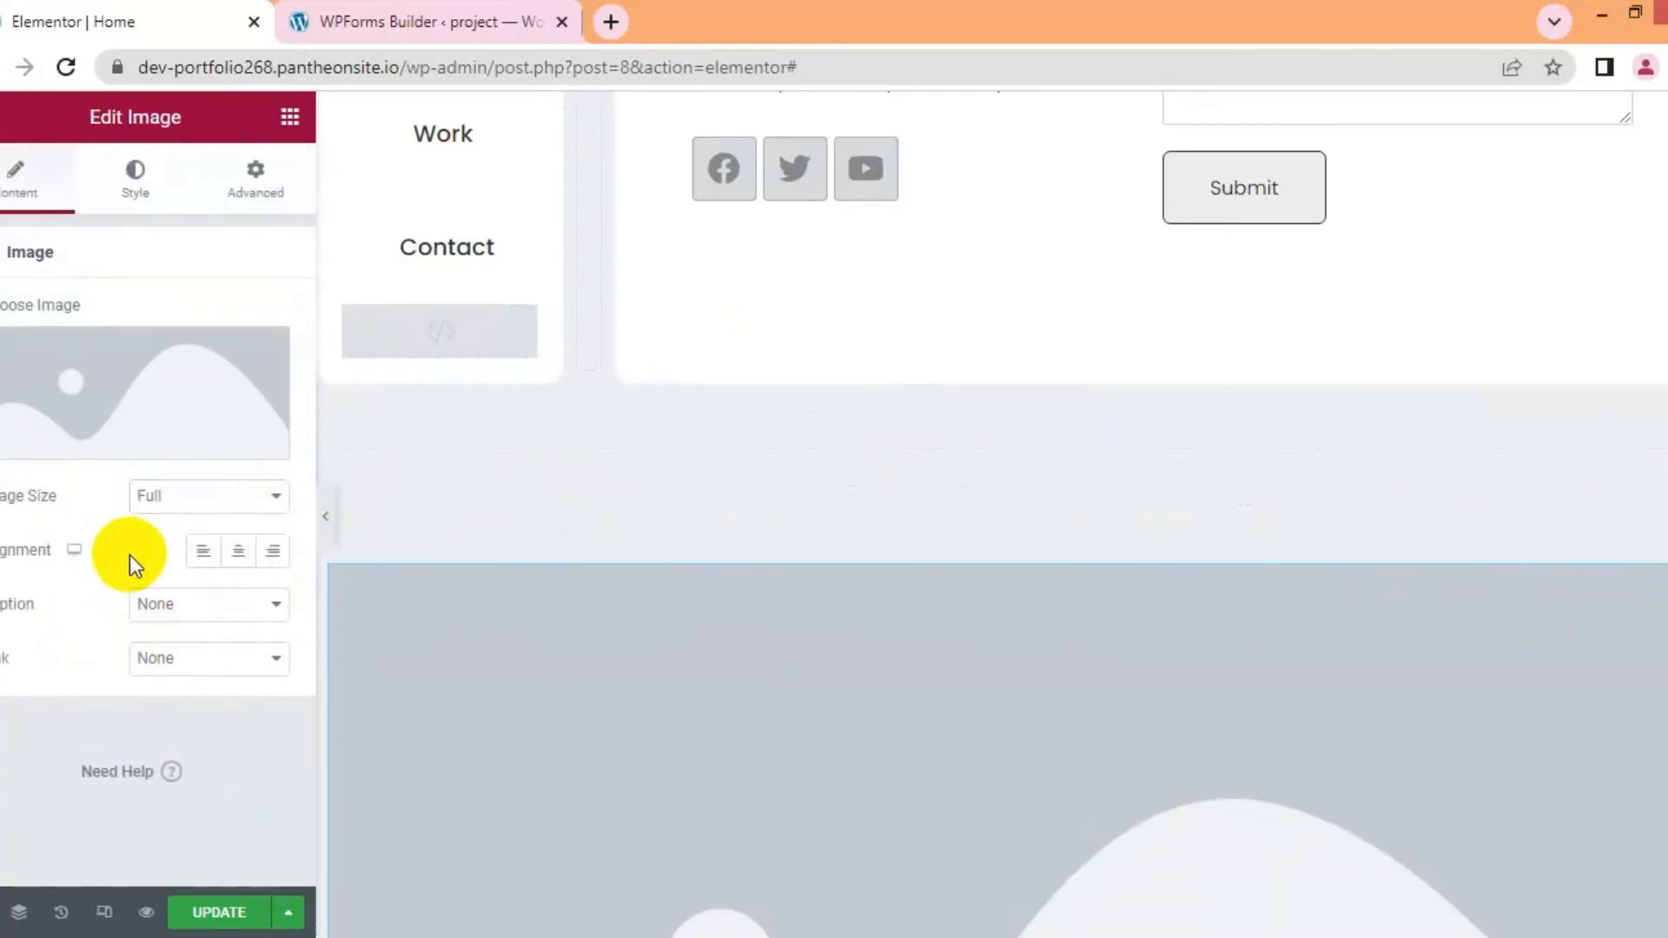
click(205, 440)
scroll(596, 484, down, 5)
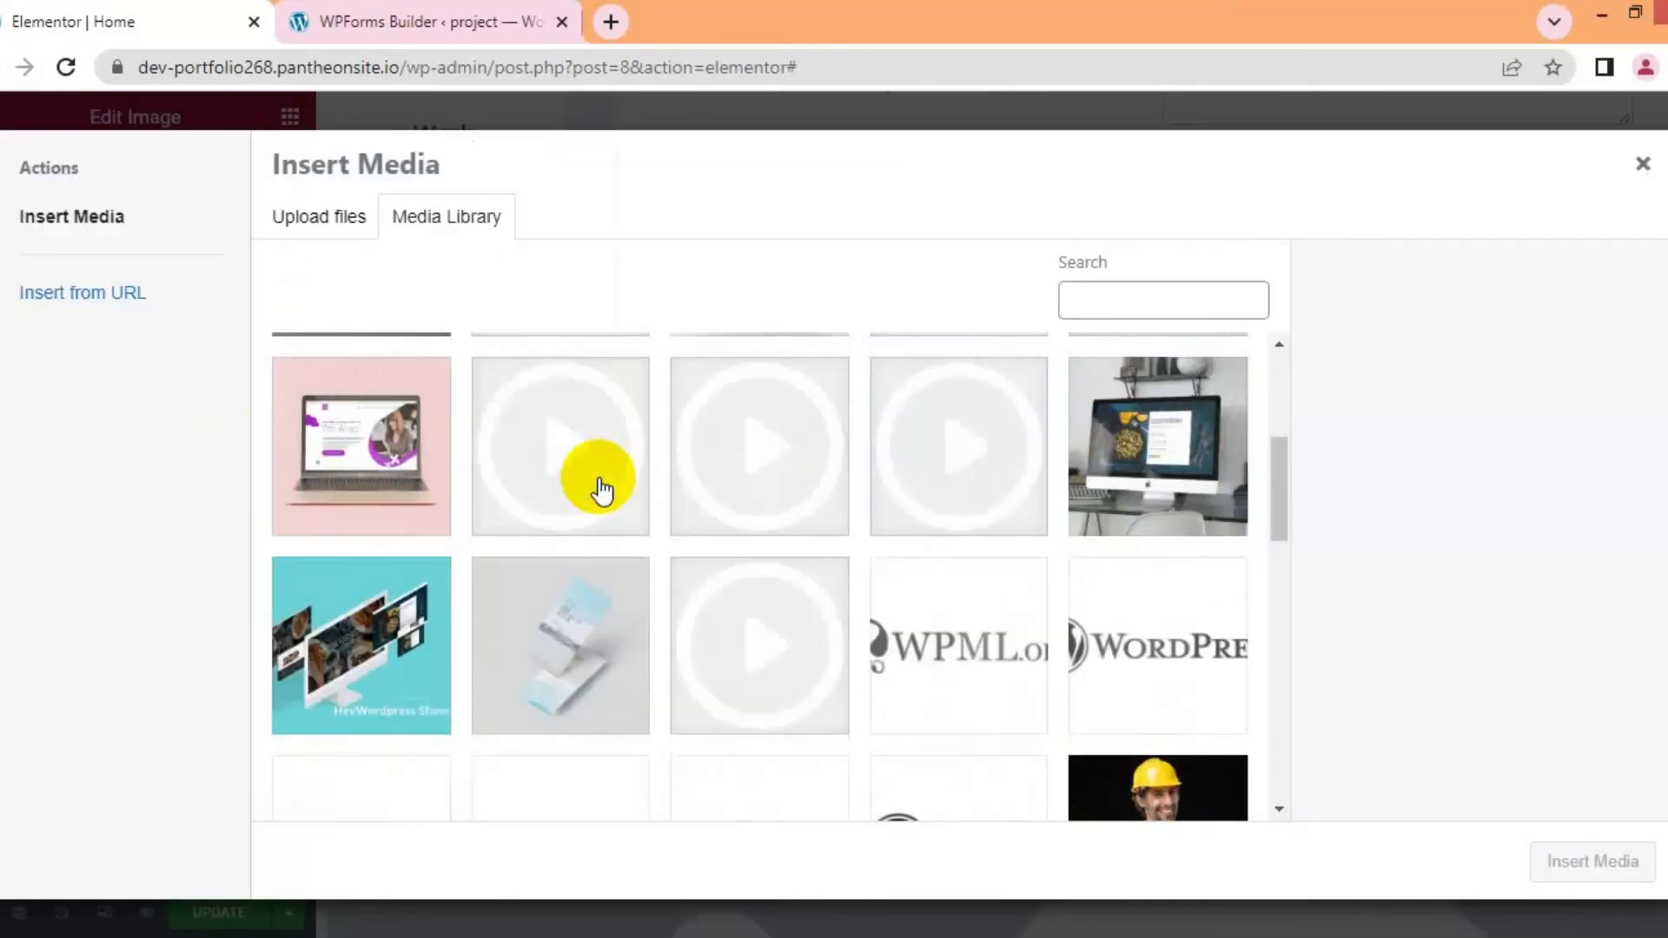
click(448, 760)
click(1593, 860)
Set the footer portrait's width to 355 px and its height to 354 px, and save the page
scroll(1289, 570, down, 3)
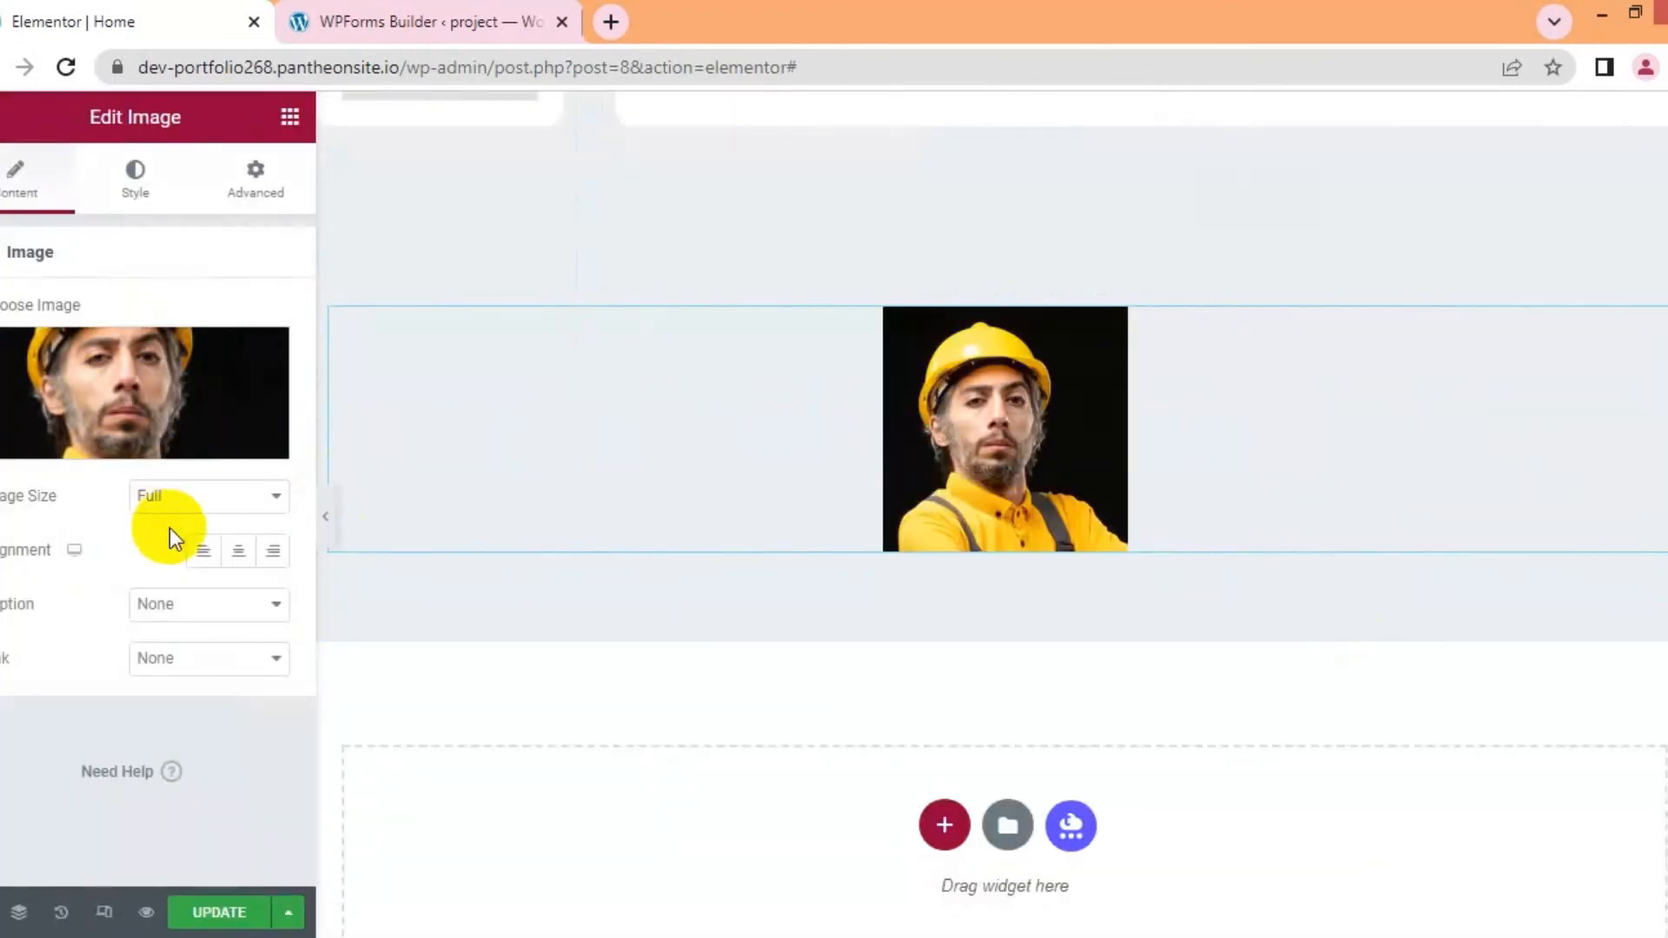
click(130, 206)
click(247, 347)
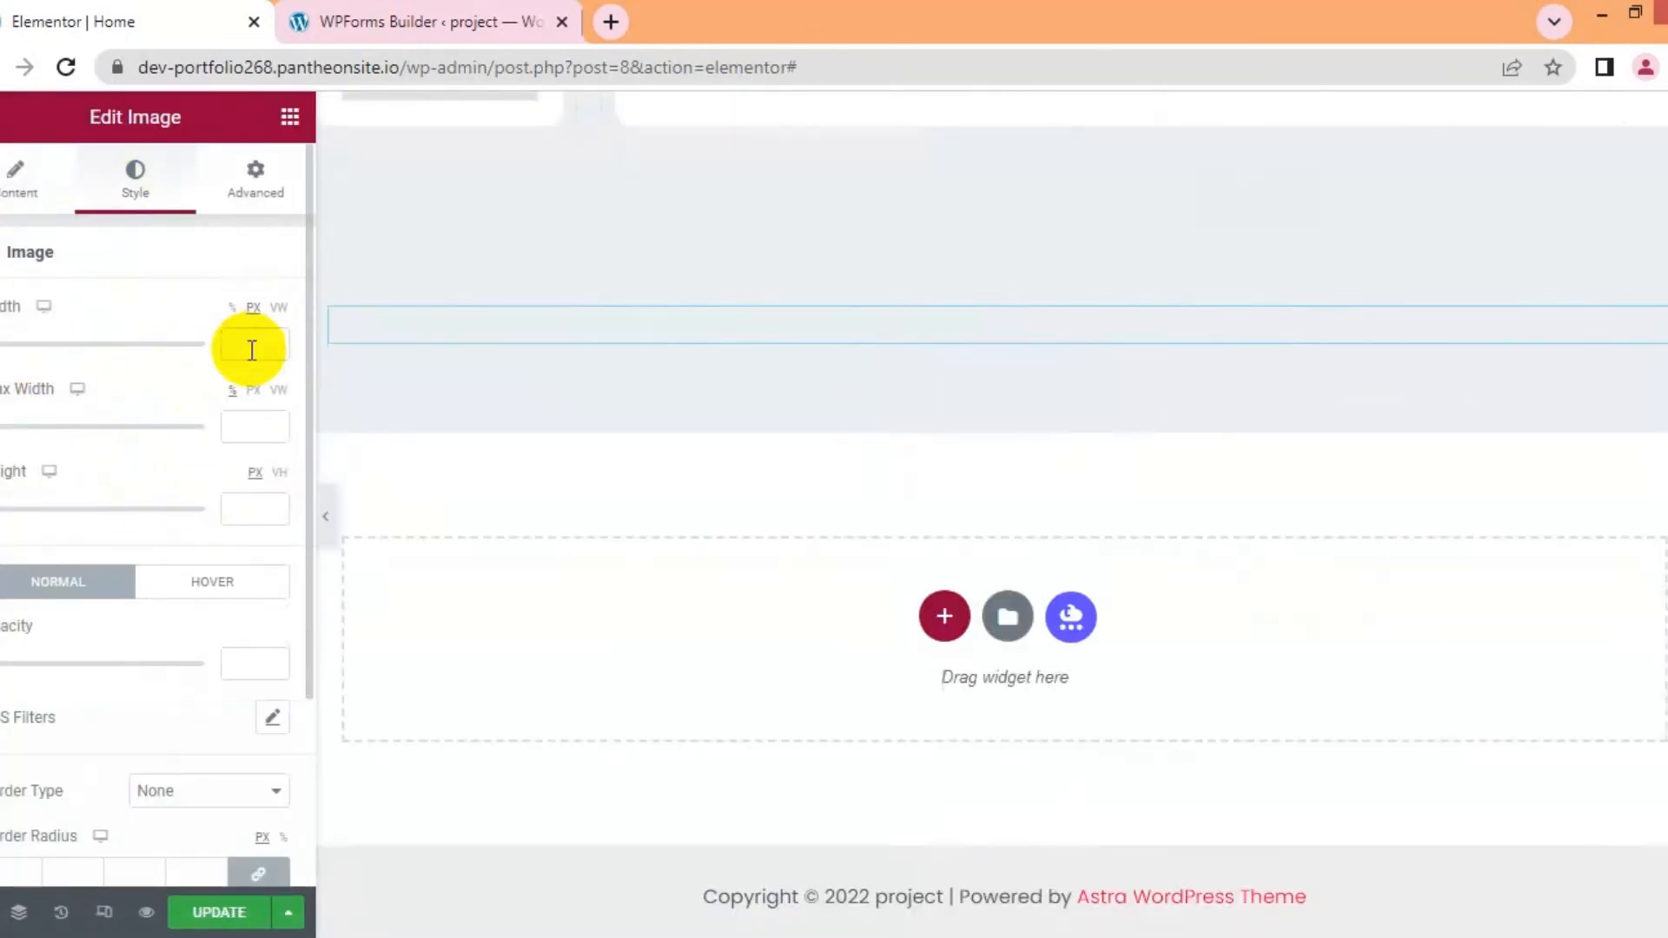
text(355)
click(253, 516)
text(354)
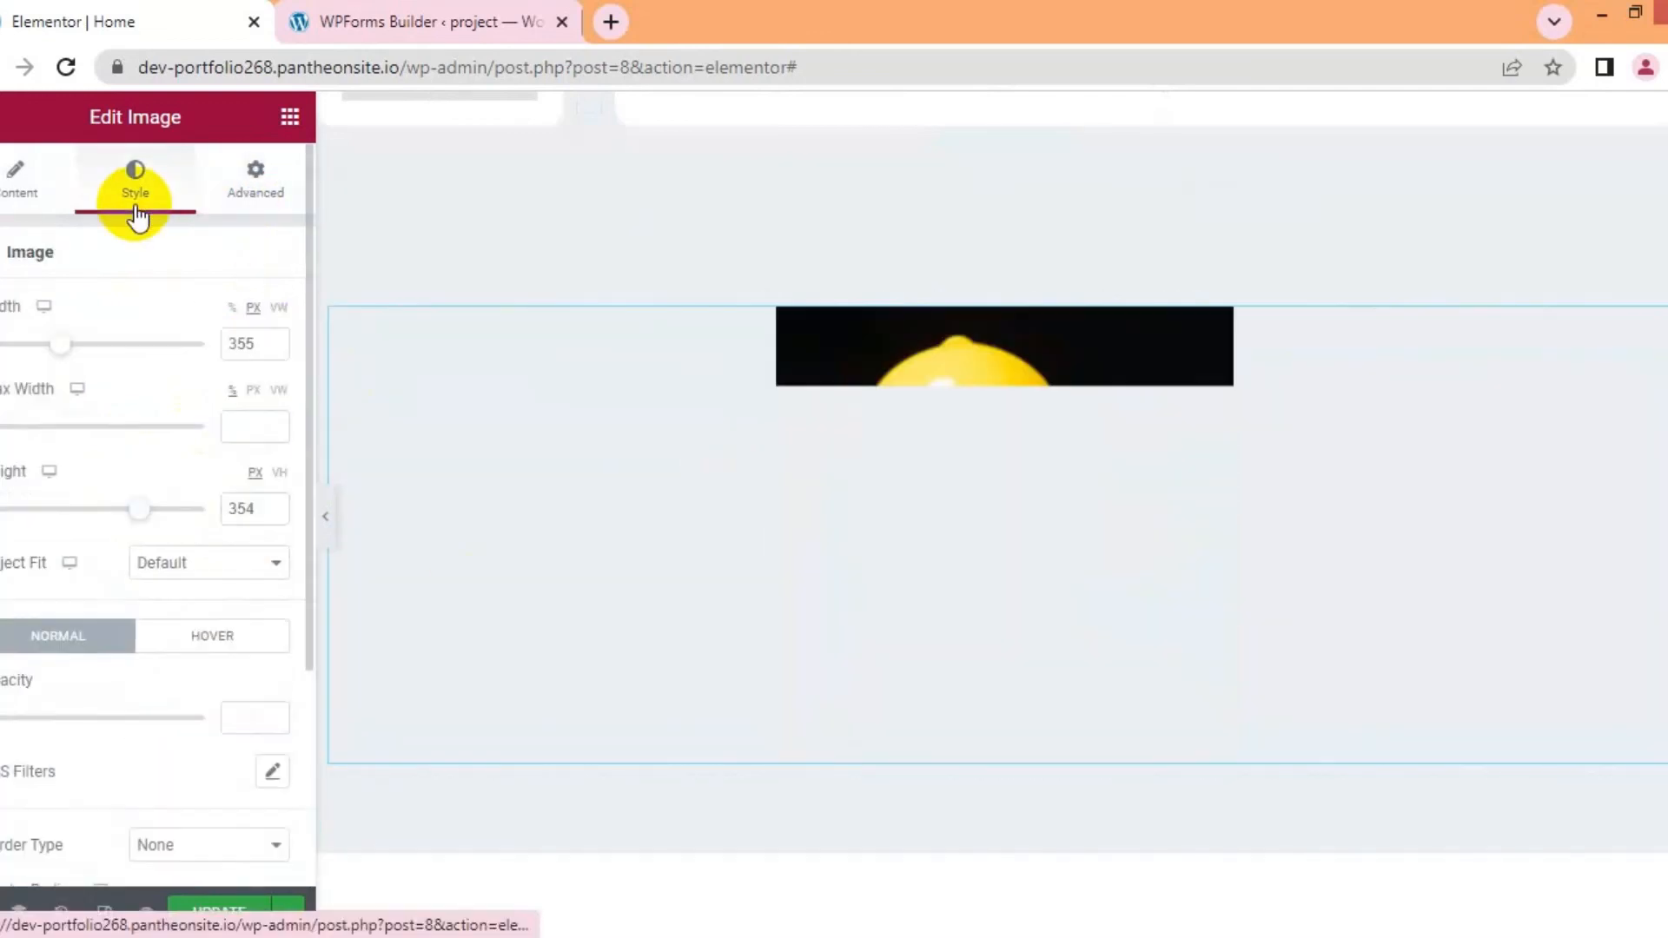
click(21, 180)
click(247, 912)
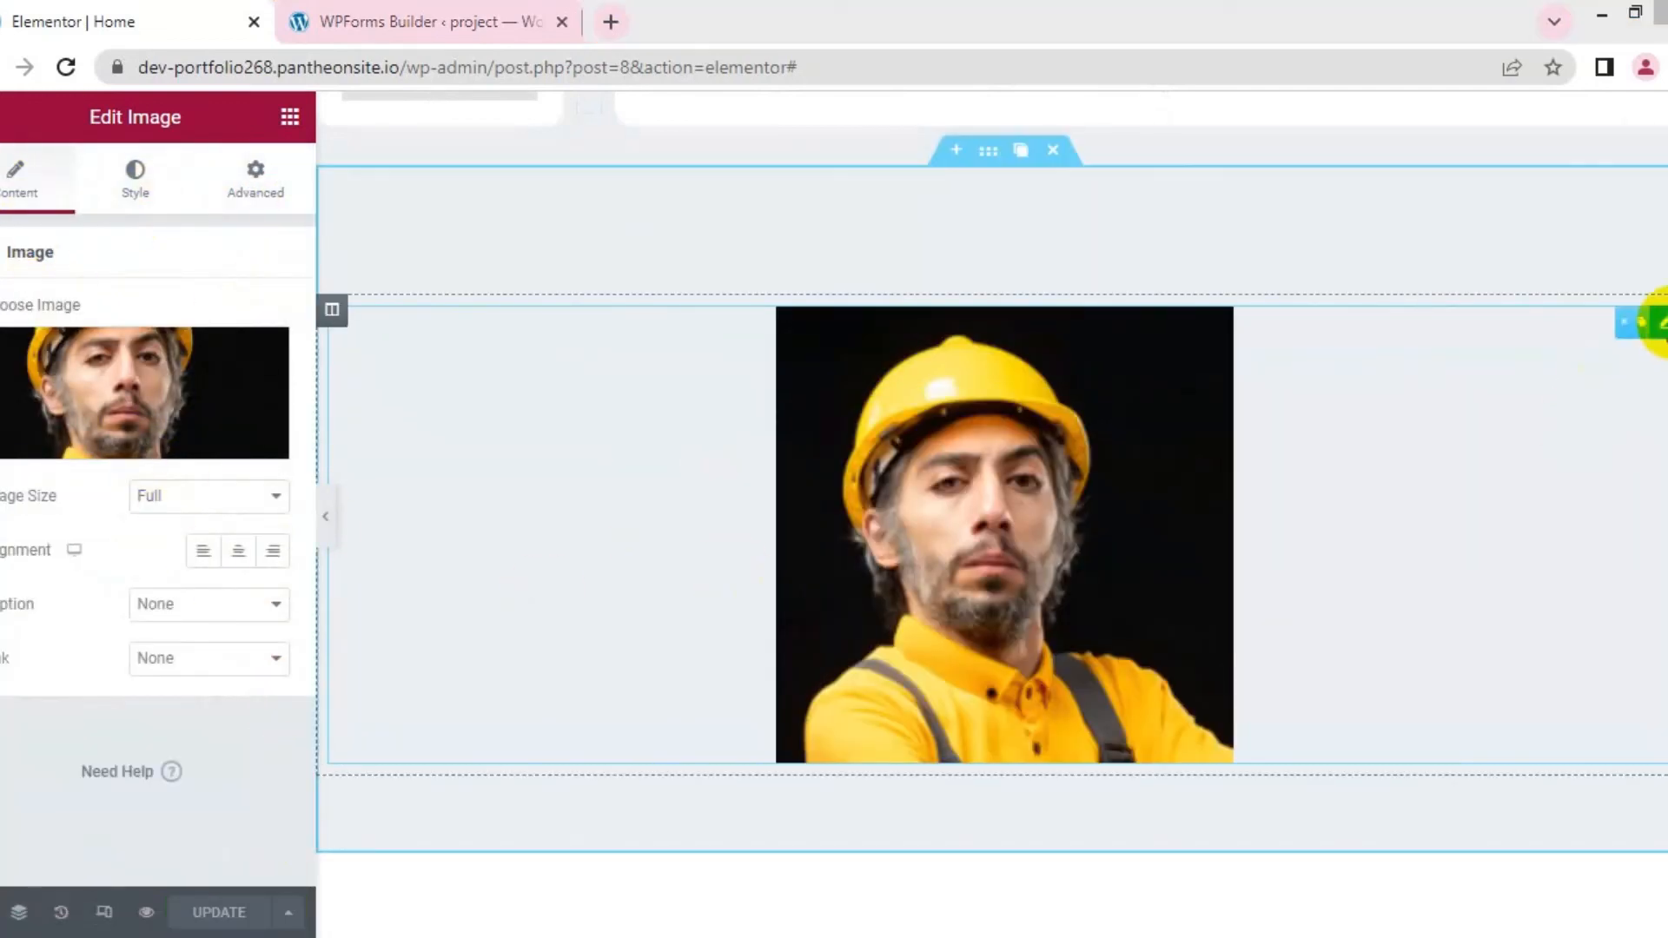
Set the footer portrait's width to 80 px, clear its height, and round its corners with a 50 px border radius
click(129, 195)
text(80)
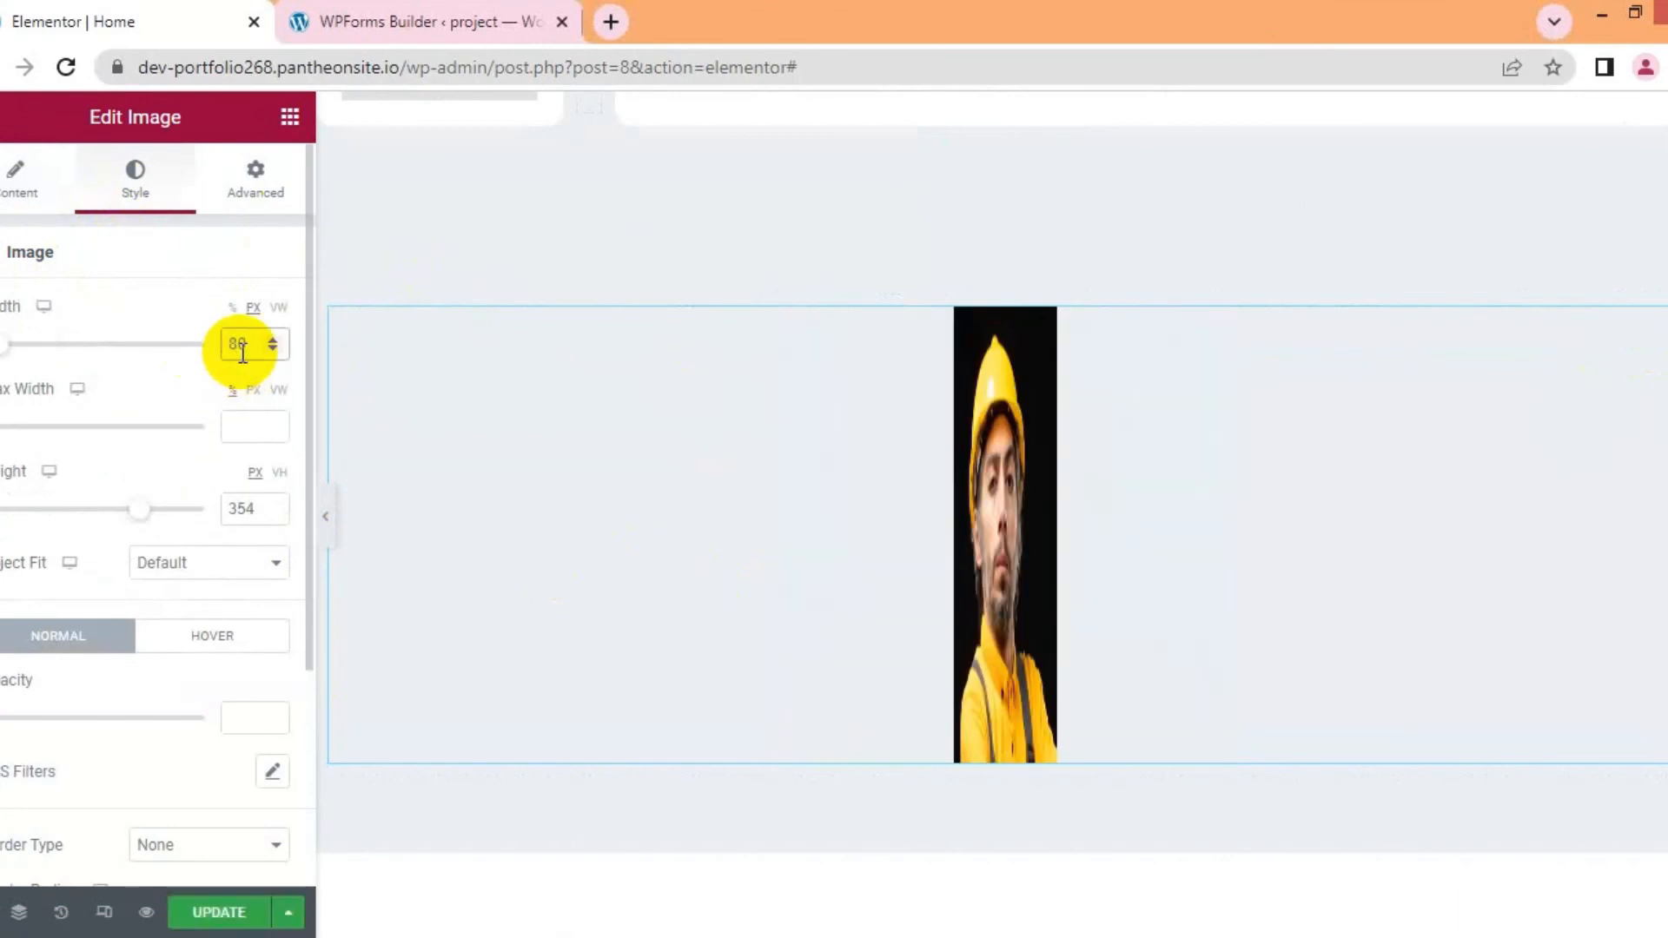
key(BackSpace)
scroll(145, 735, down, 3)
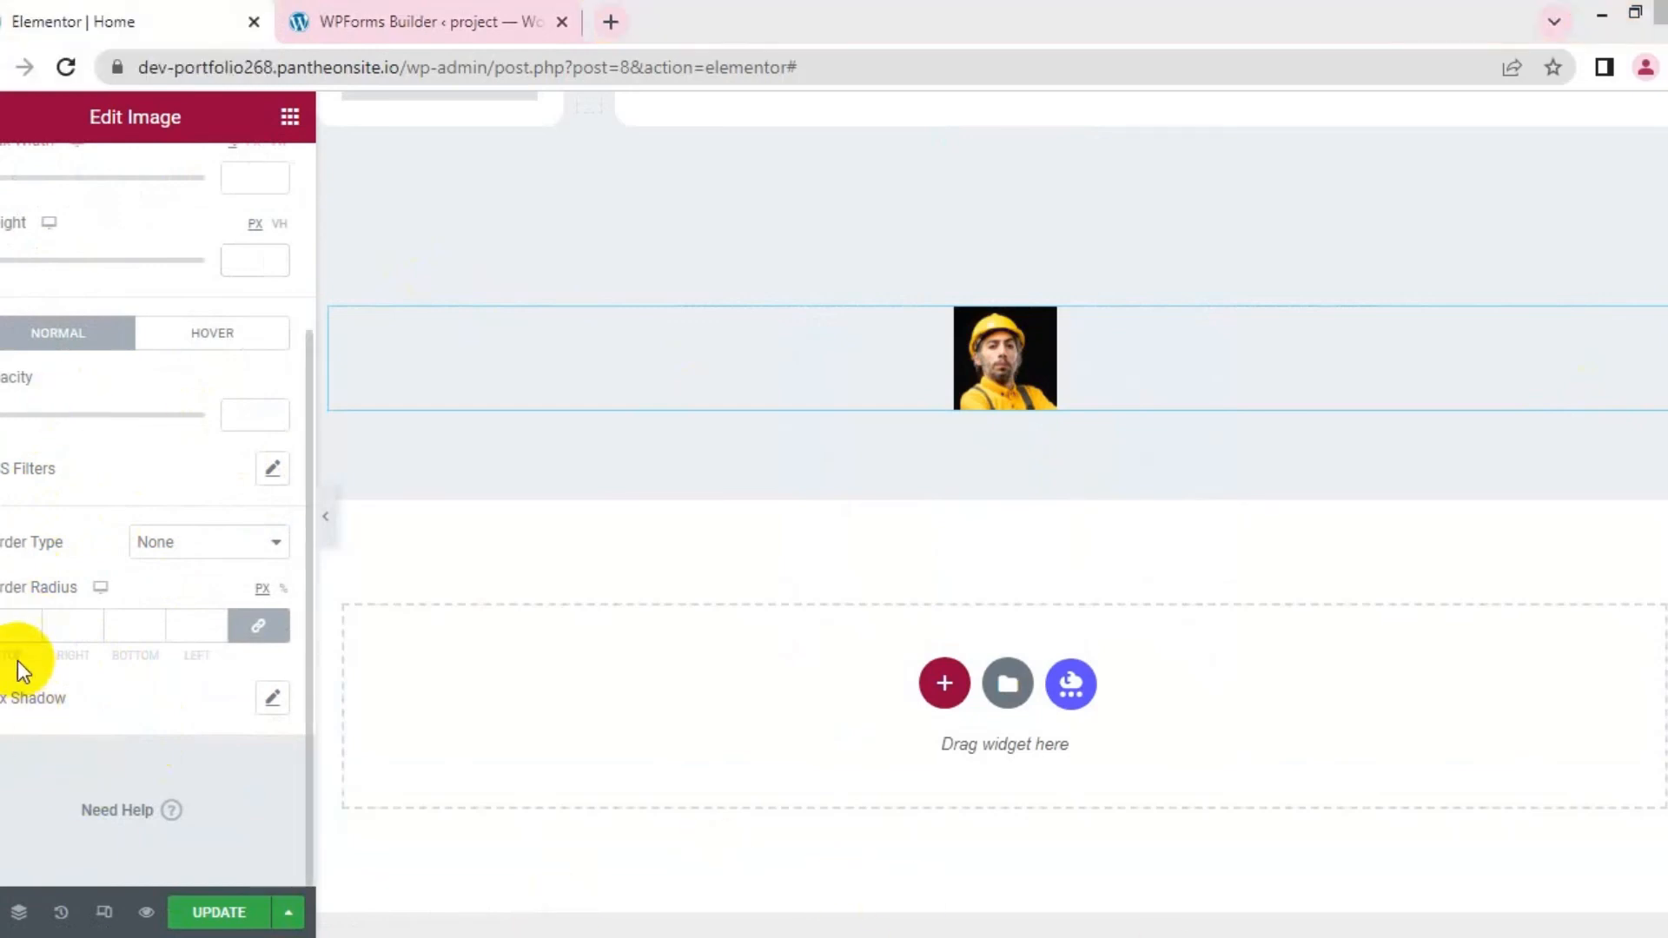
text(50)
scroll(208, 252, up, 5)
click(253, 171)
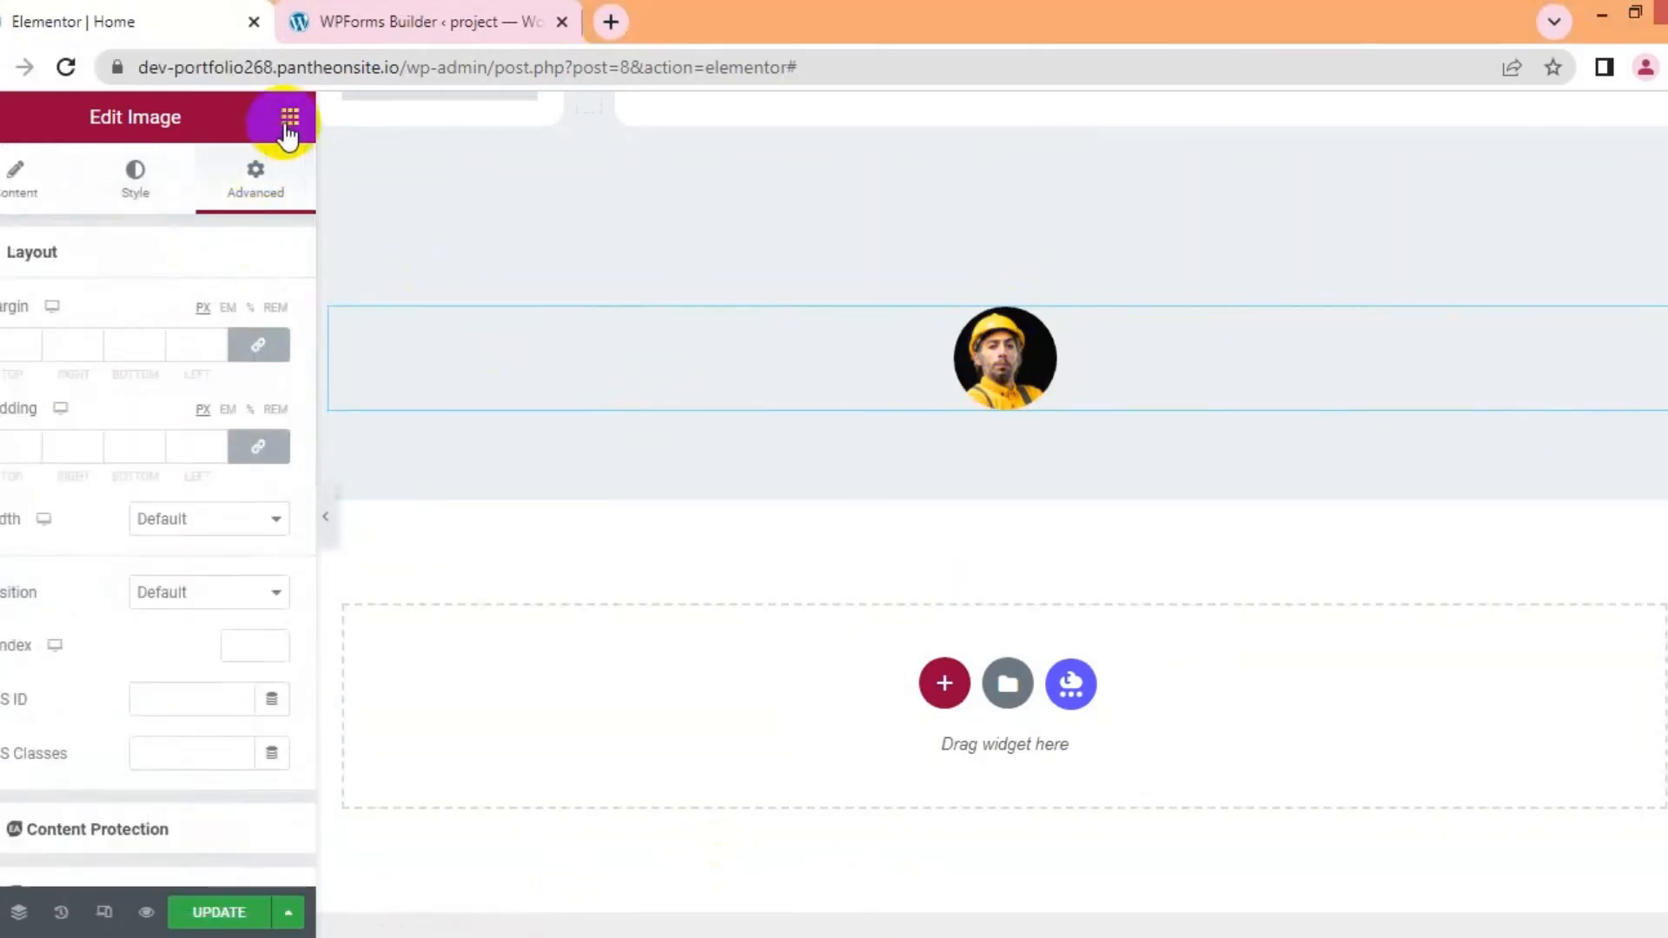
Add a centered H3 heading with the portfolio owner's name below the footer portrait and set its top margin to -10 px
click(289, 116)
drag(204, 421, 973, 404)
click(208, 624)
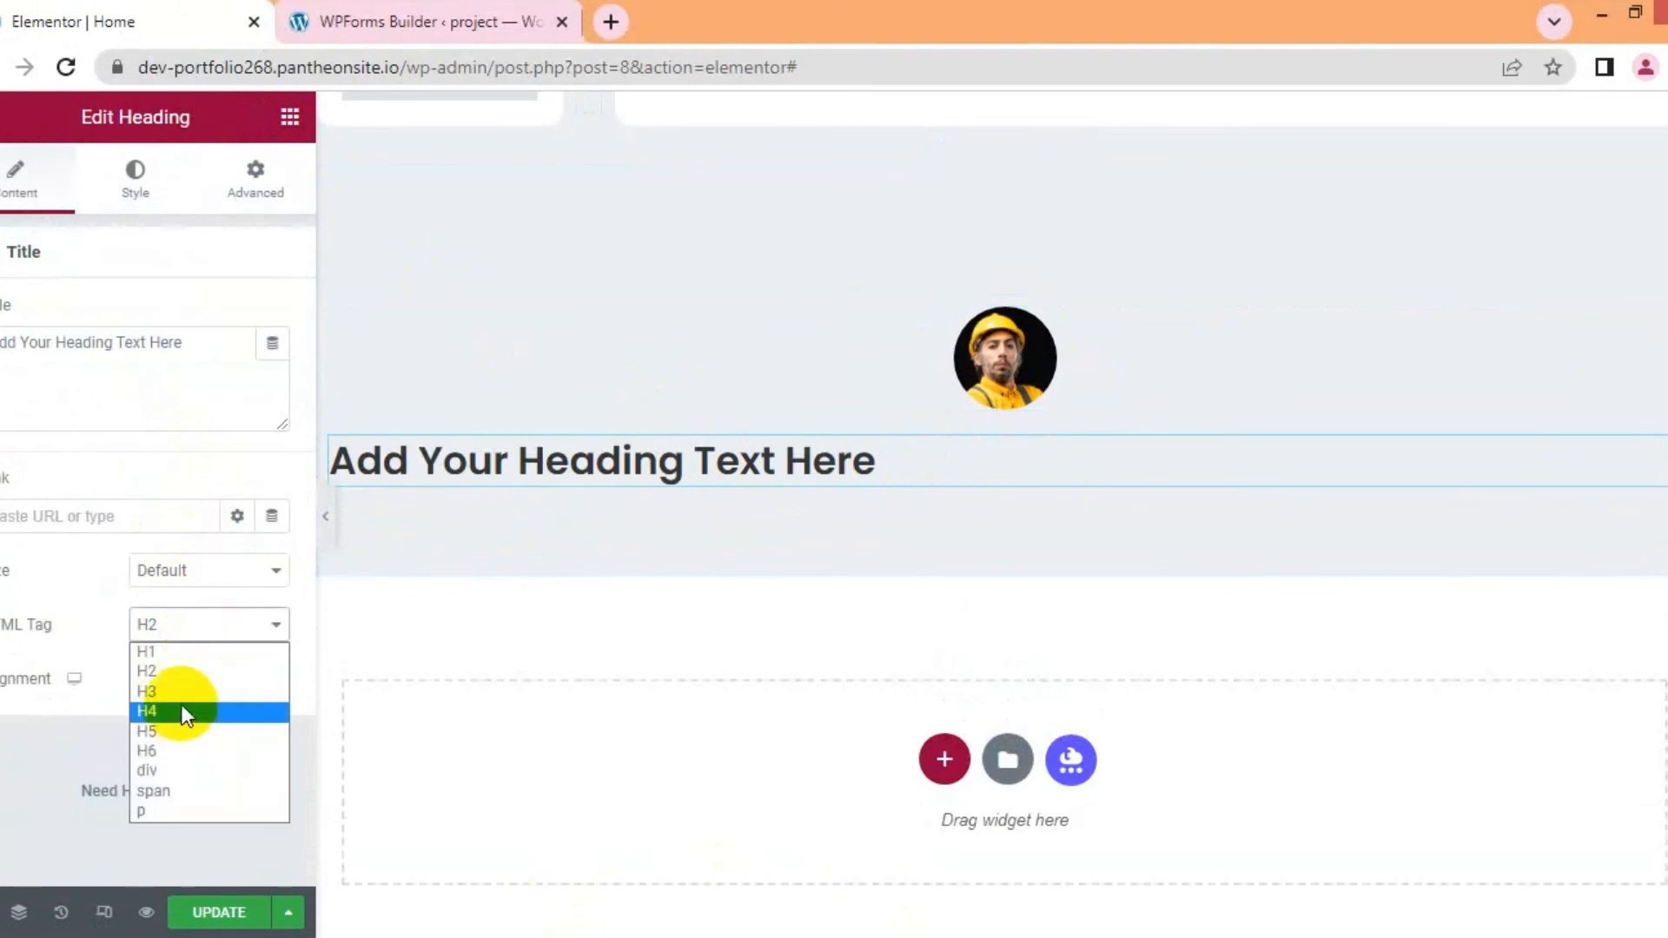
click(173, 692)
click(203, 679)
triple_click(157, 389)
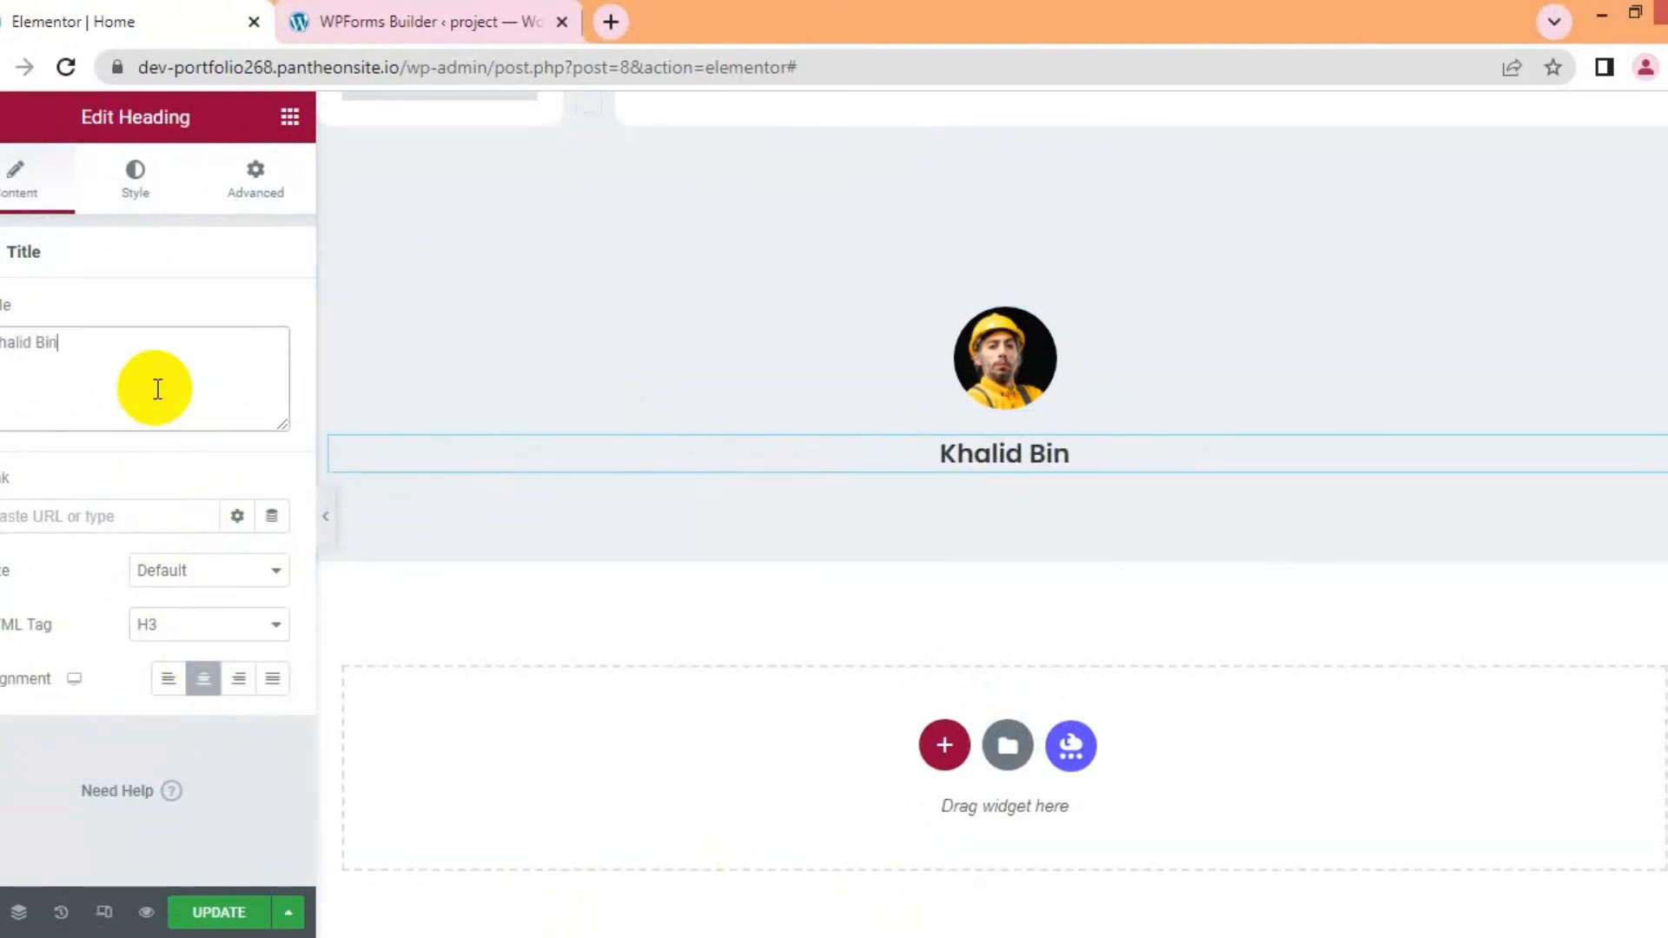
text(Khalid Bin)
click(253, 173)
click(11, 345)
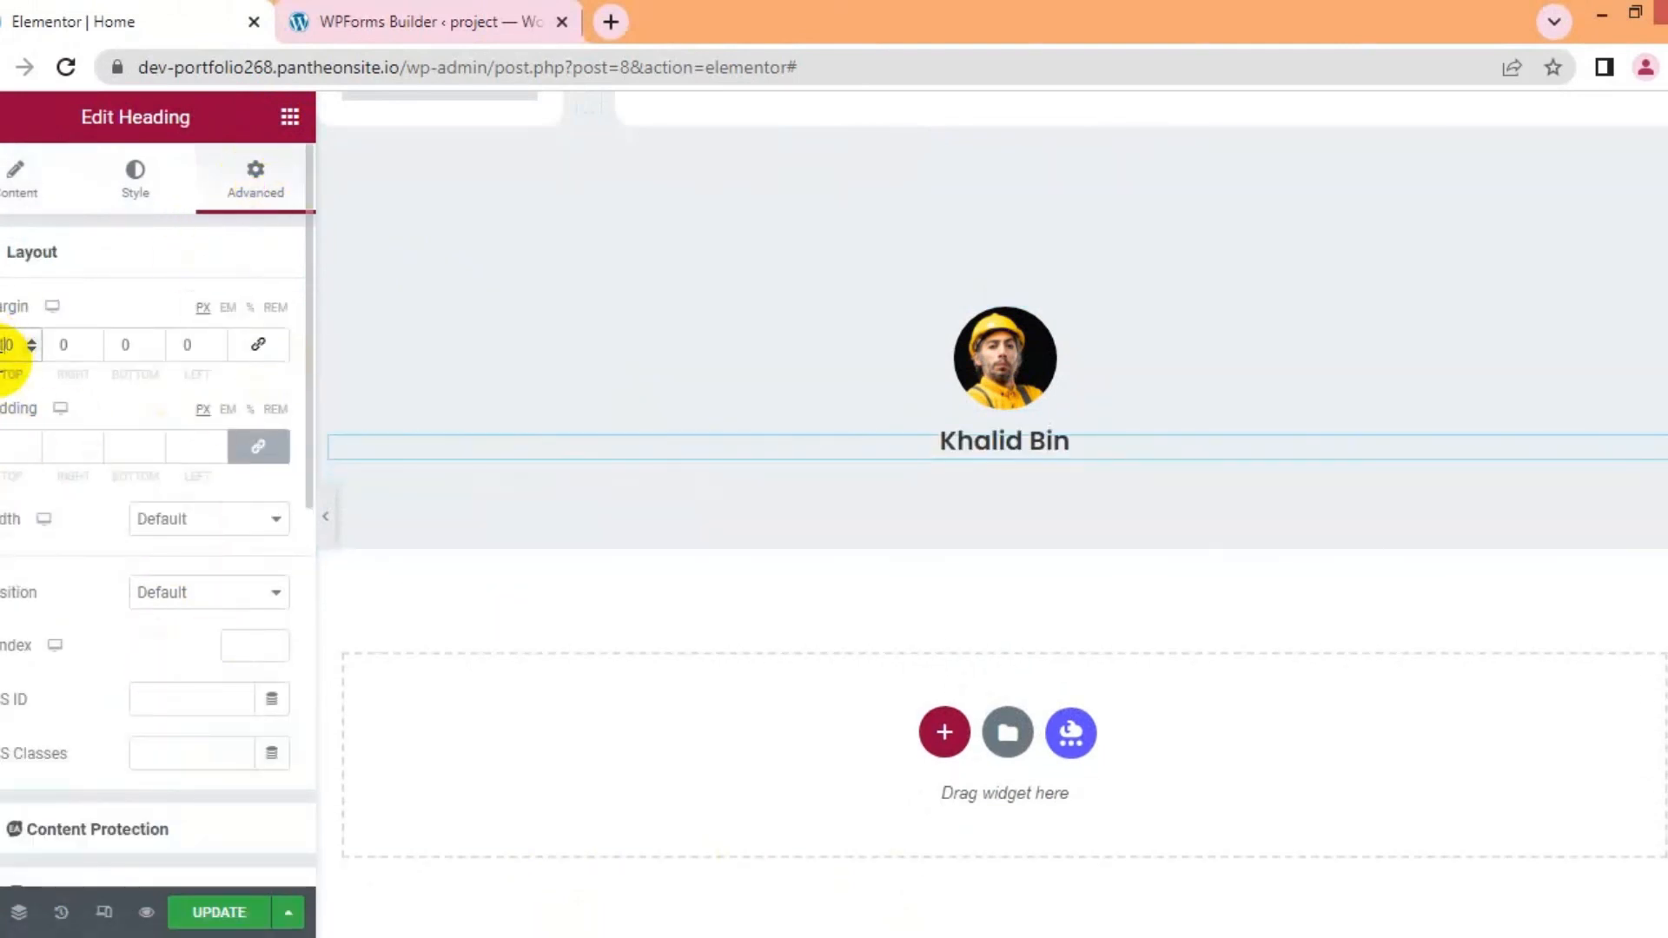
scroll(991, 434, up, 3)
click(289, 117)
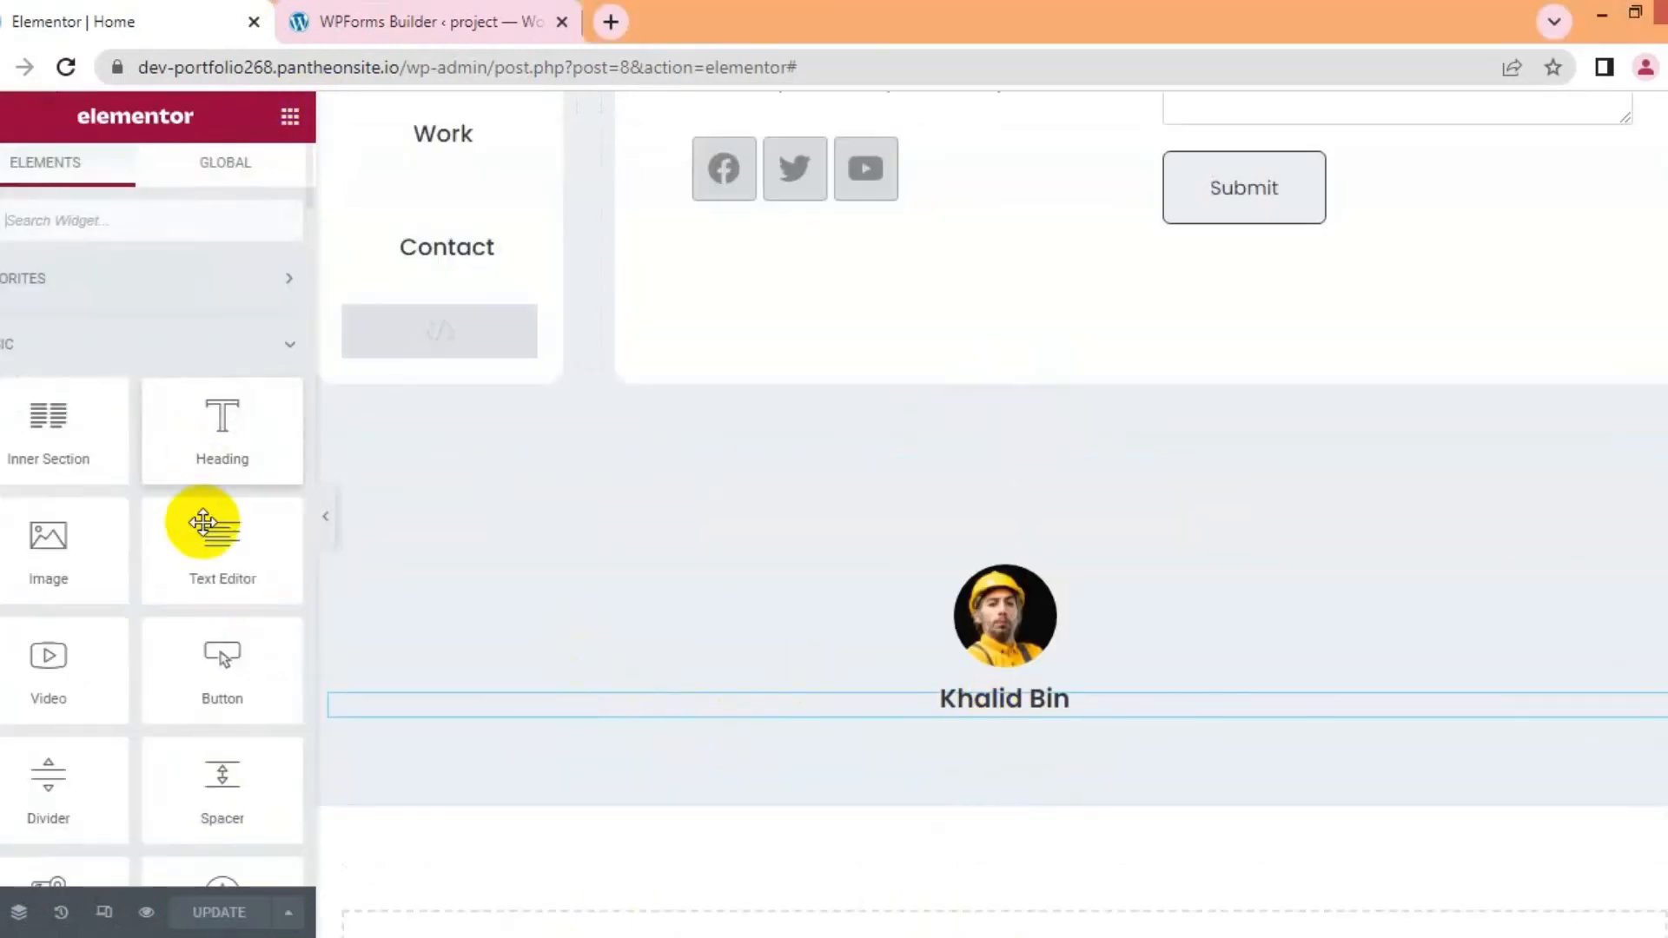
drag(209, 525, 1028, 732)
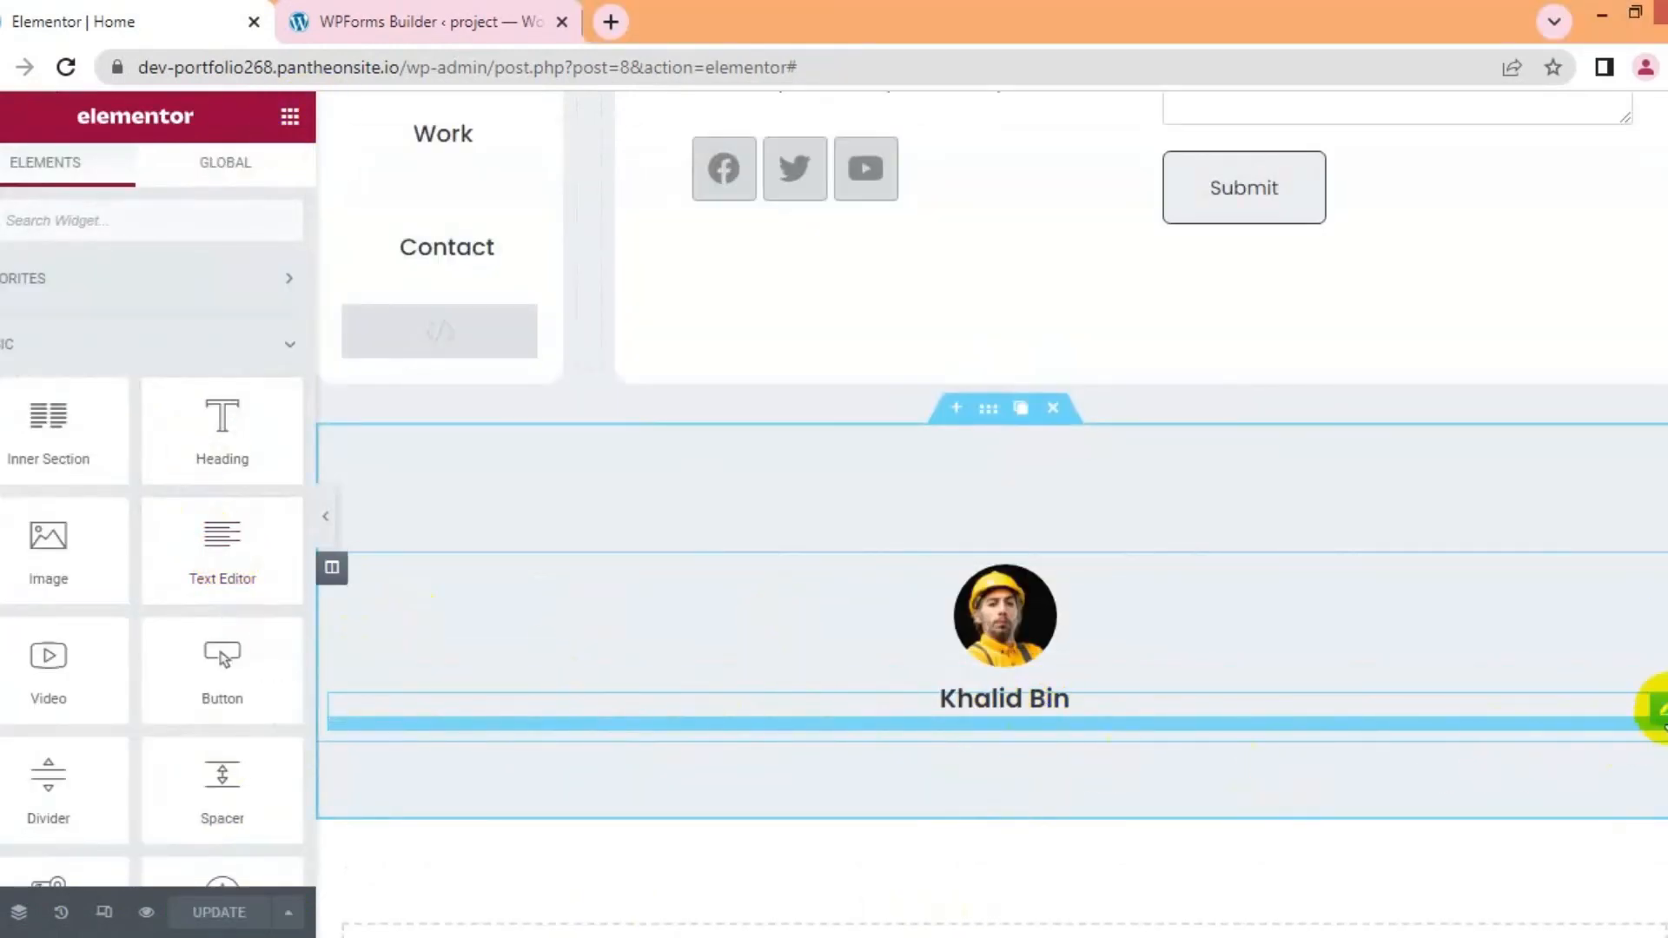
right_click(1660, 712)
click(1494, 909)
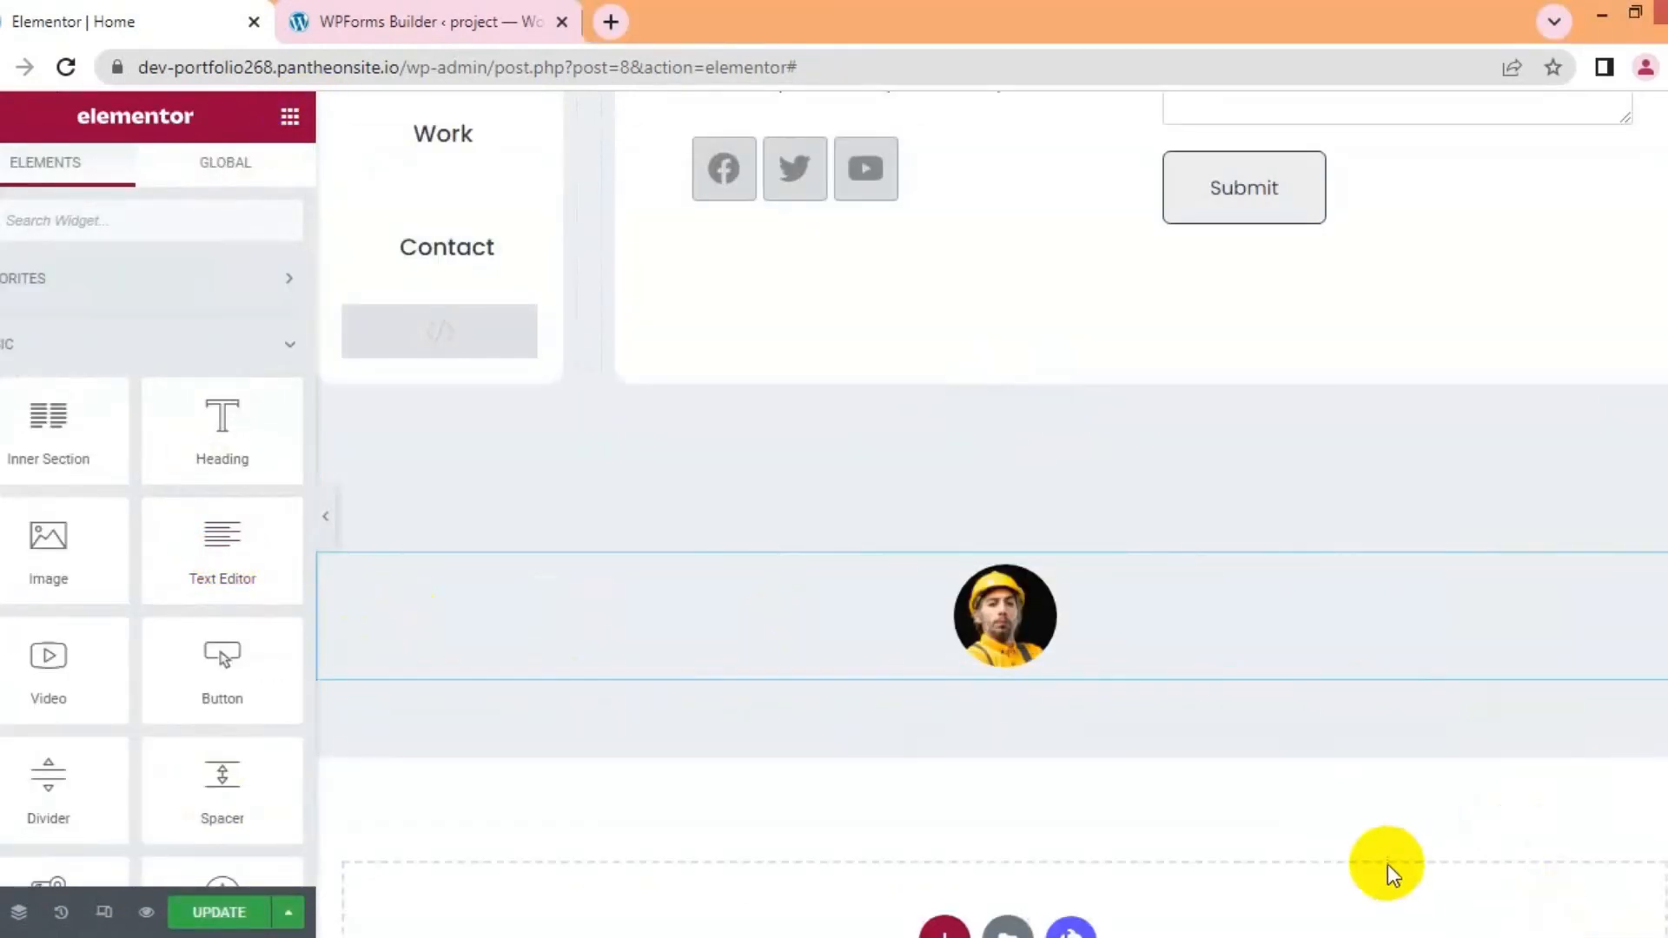
click(59, 912)
click(168, 330)
Add a centered text block below the footer heading reading Copyright © 2022 plus the owner's name and a vertical bar, and preview the footer
click(289, 116)
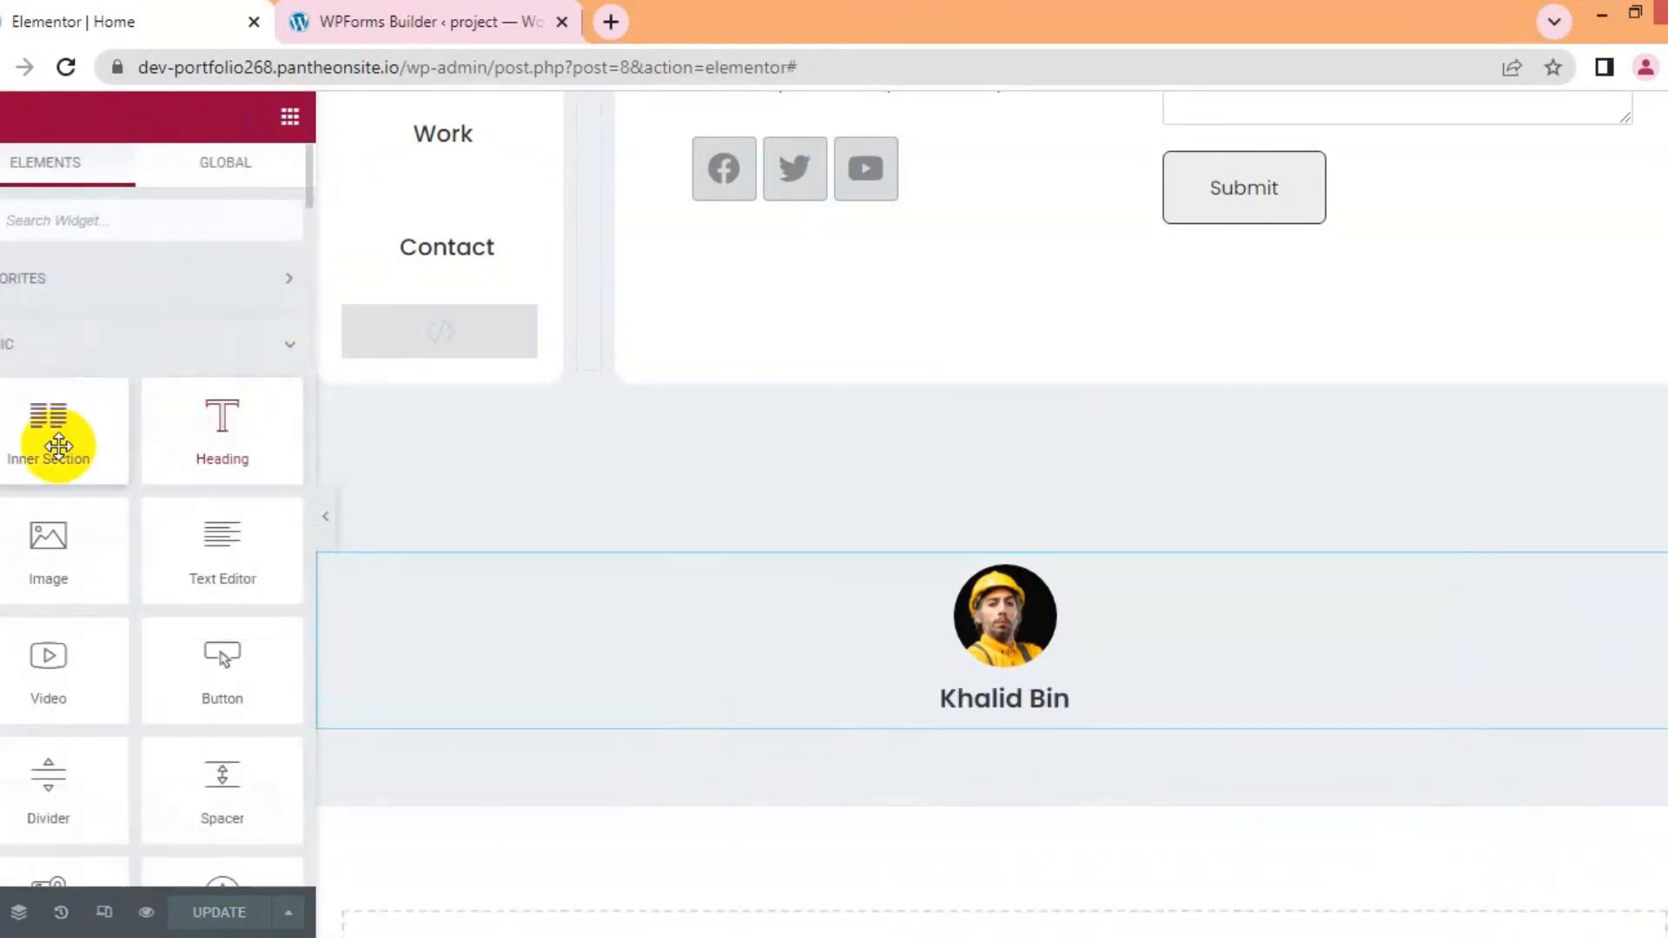
drag(237, 569, 1005, 738)
click(87, 532)
key(ctrl+a)
text(Copyright © 2022 Wetechearn |)
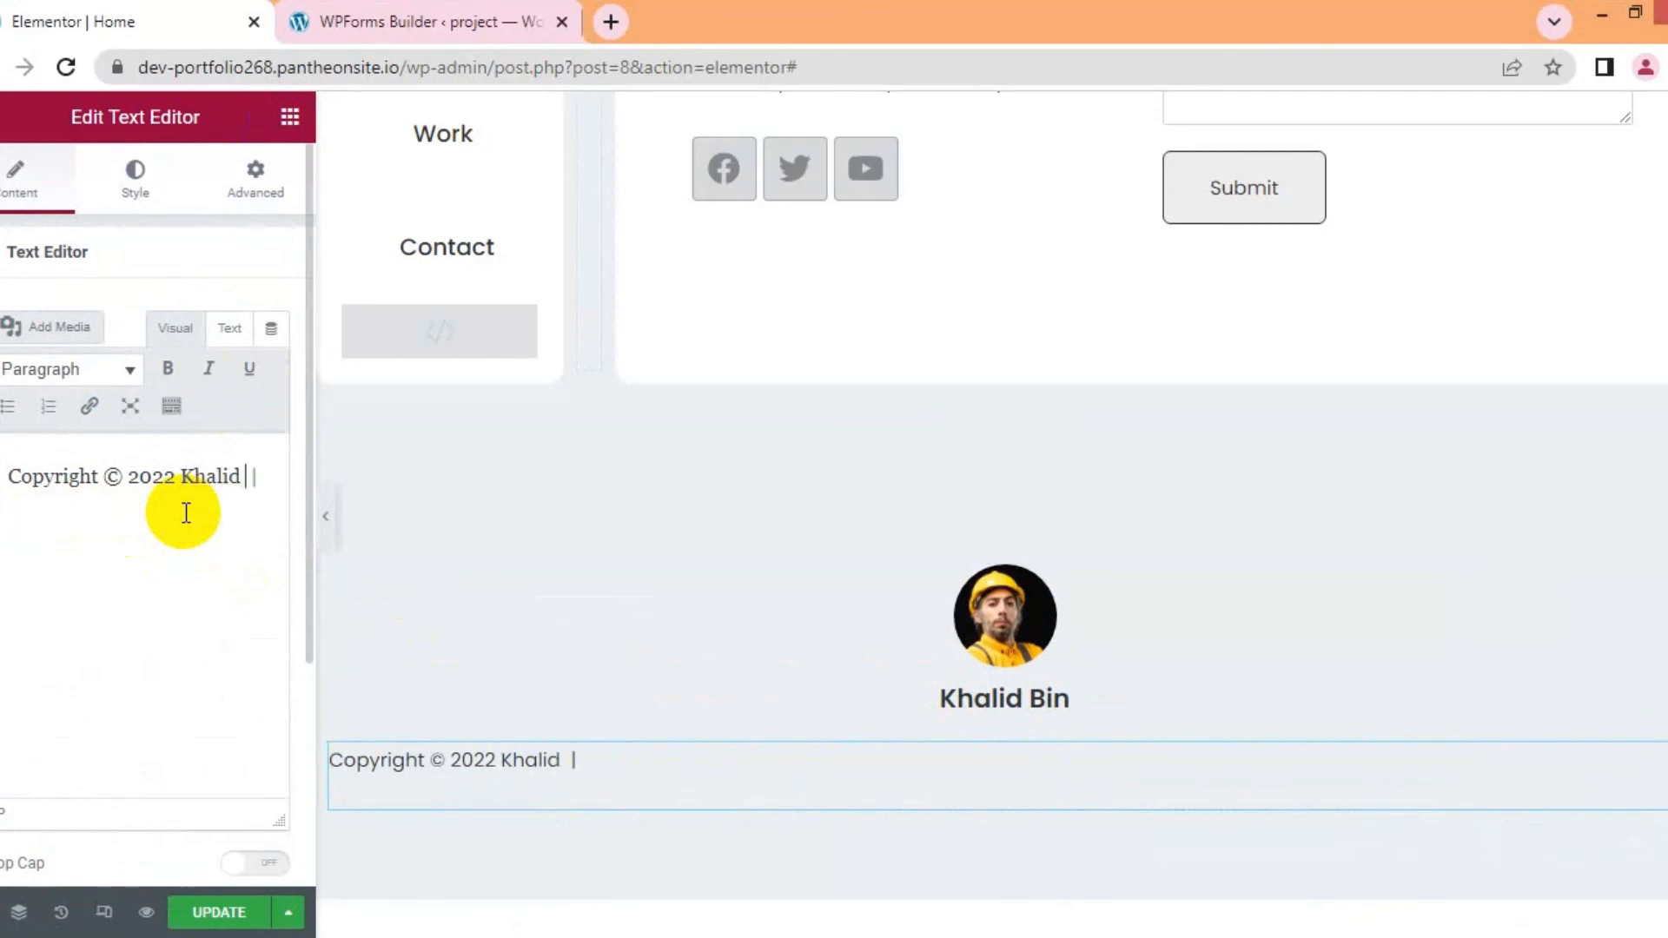
click(135, 178)
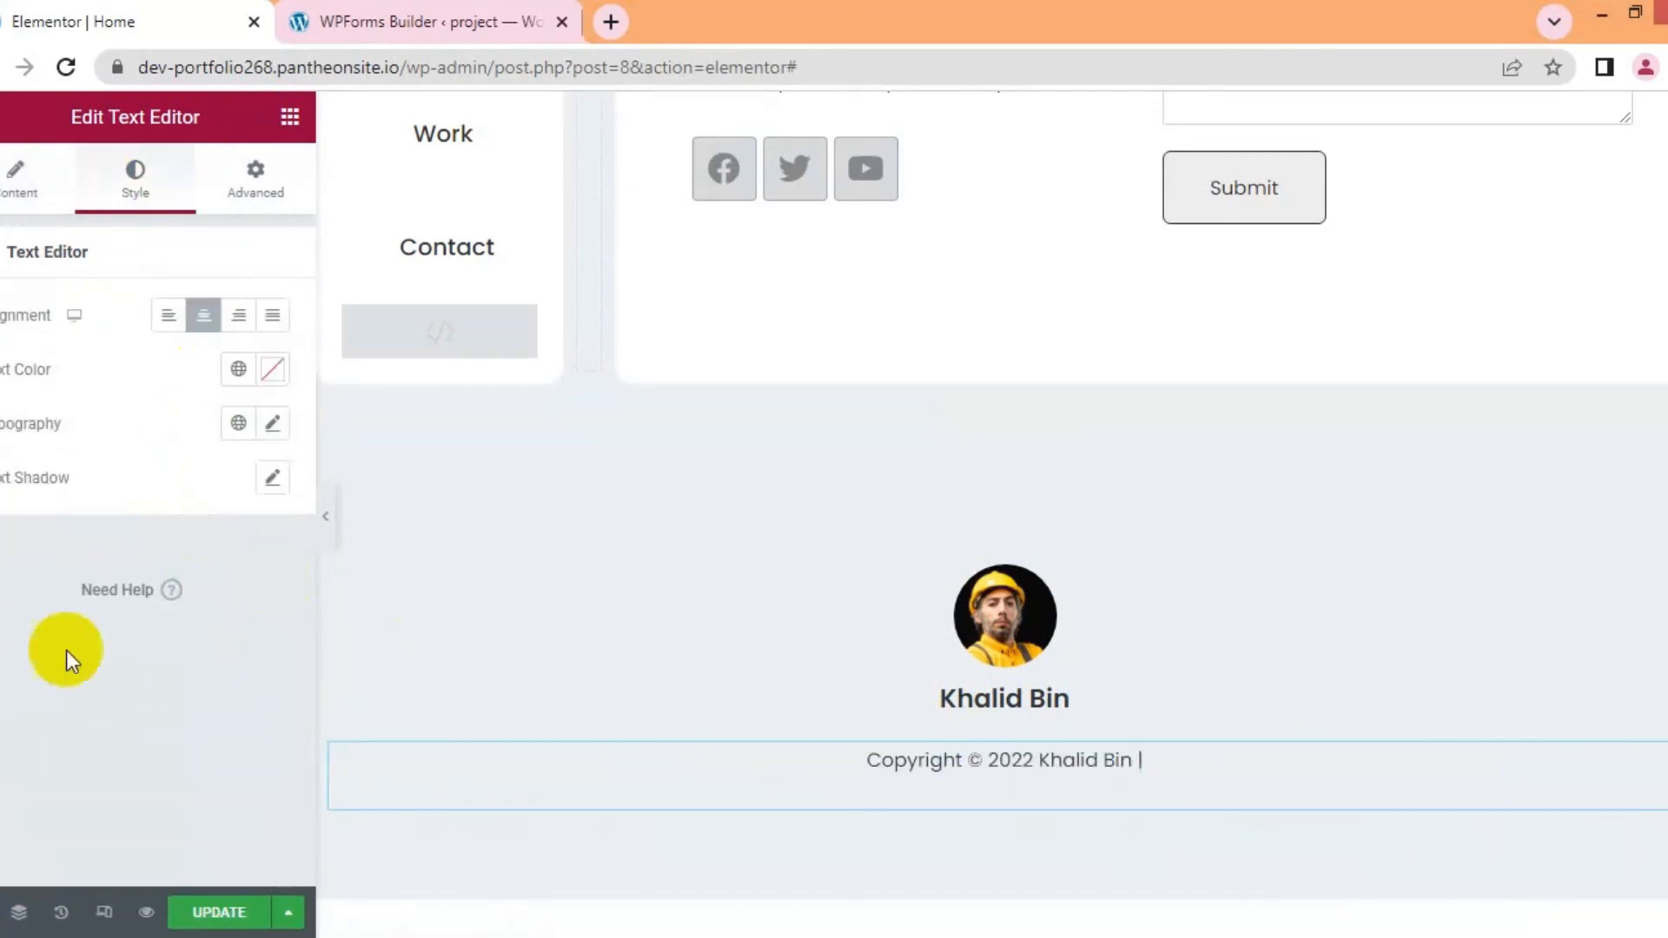
click(326, 516)
click(5, 512)
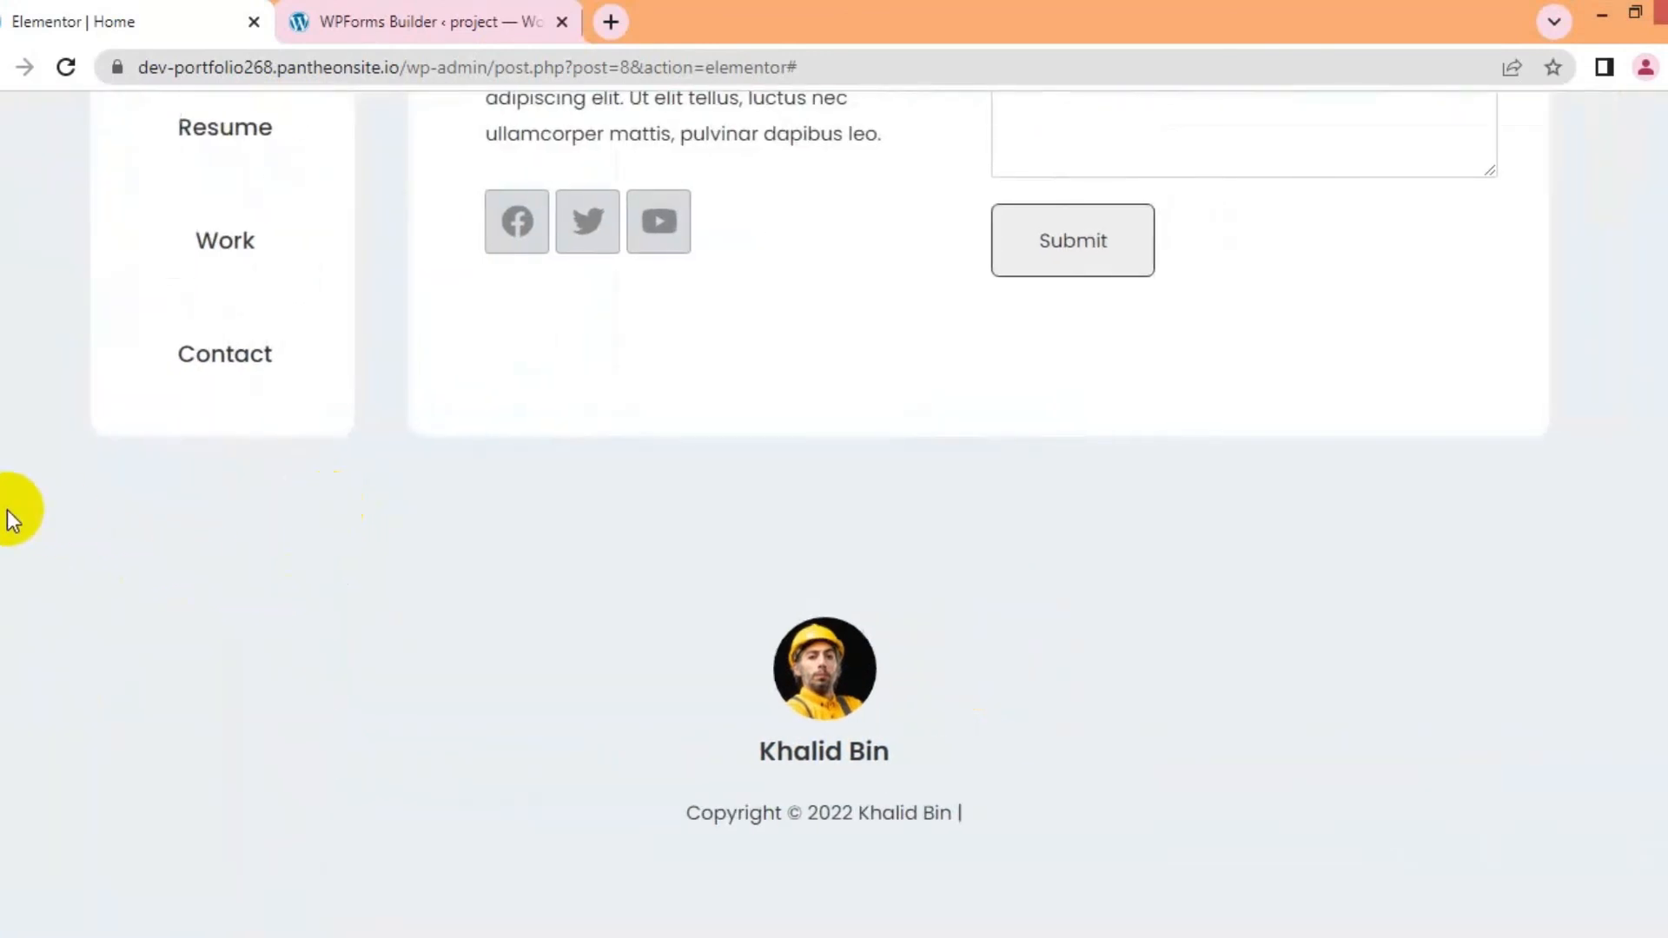